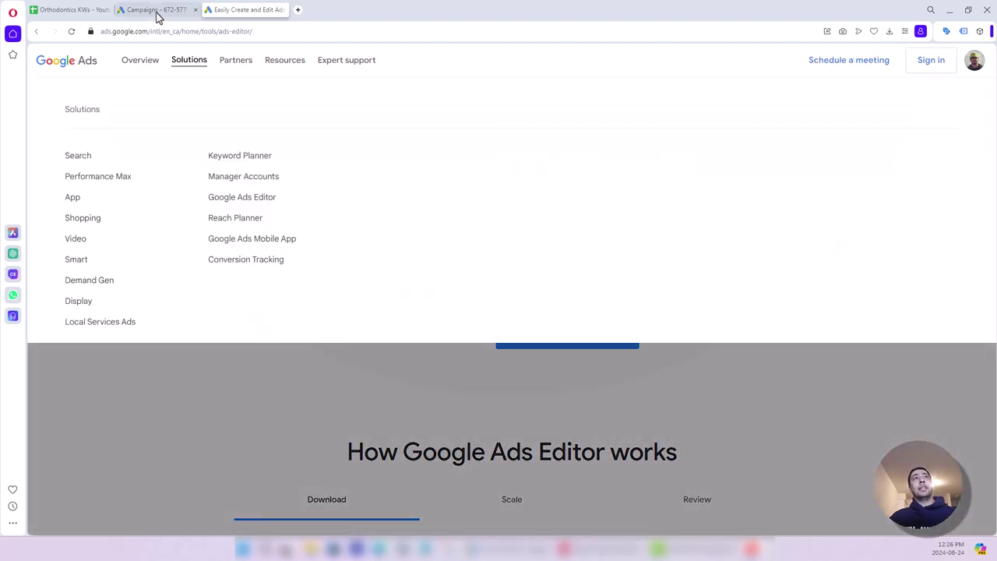
# Step: Switch to the Google Ads campaigns overview and look over the entries grouped under Campaigns
pyautogui.click(165, 11)
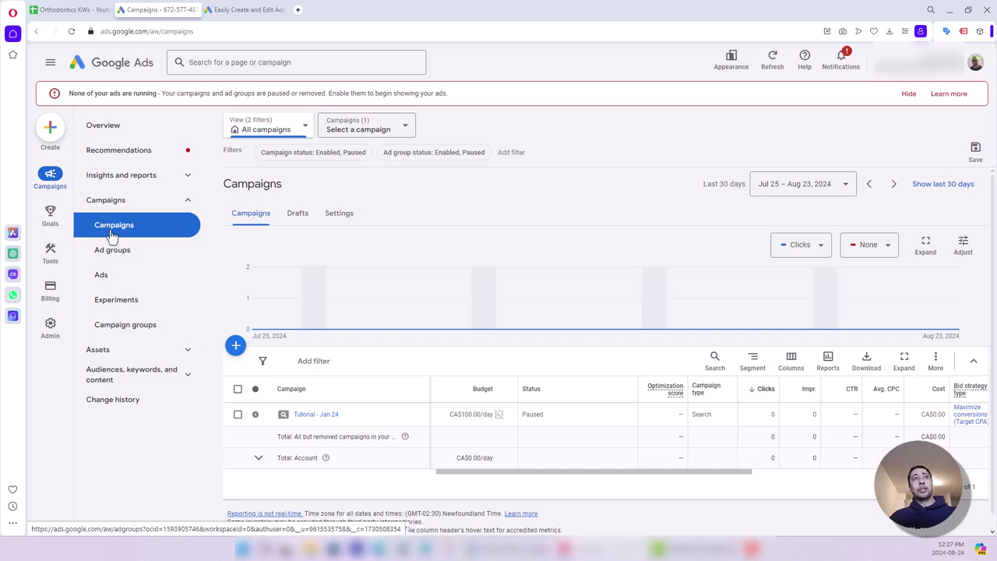
pyautogui.click(185, 209)
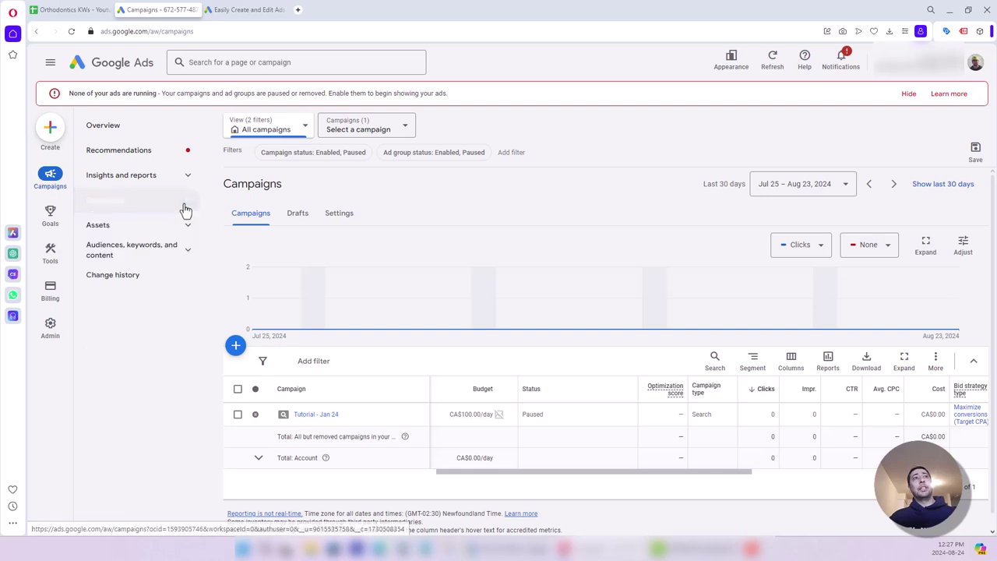
pyautogui.click(181, 206)
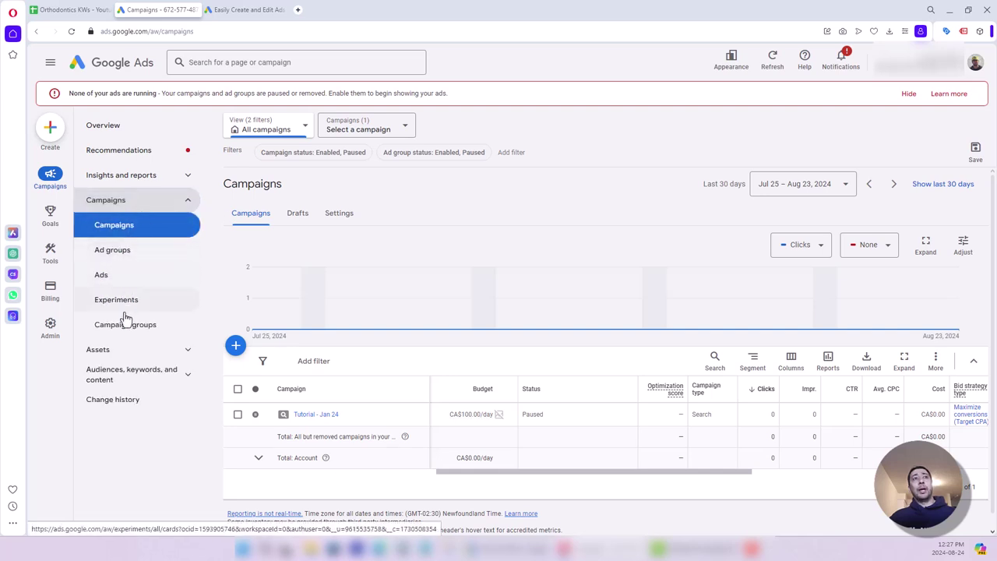
pyautogui.click(188, 206)
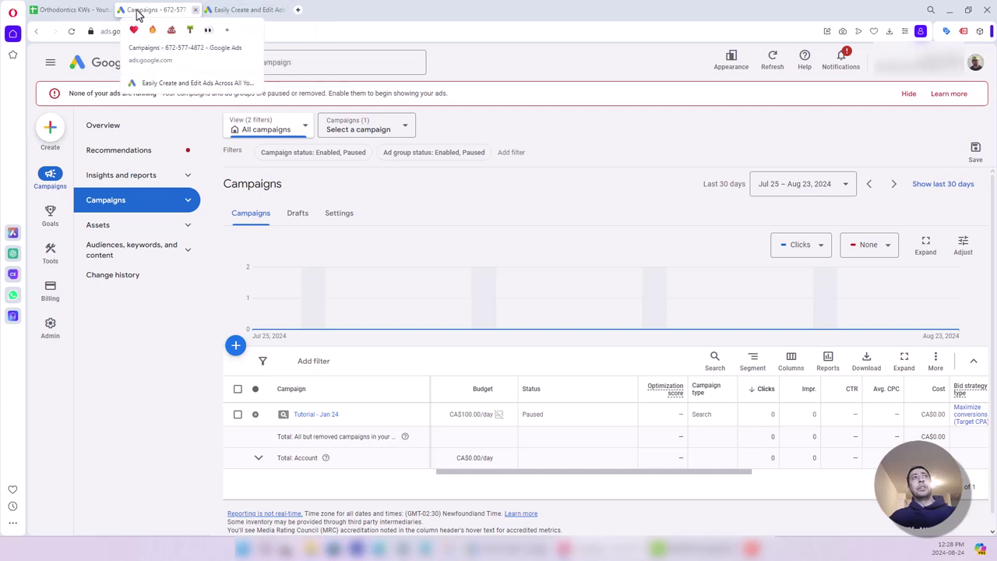
# Step: View the Google Ads Editor download page, and switch to Google Ads Editor to view the Tutorial - Jan 24 campaign
pyautogui.click(228, 11)
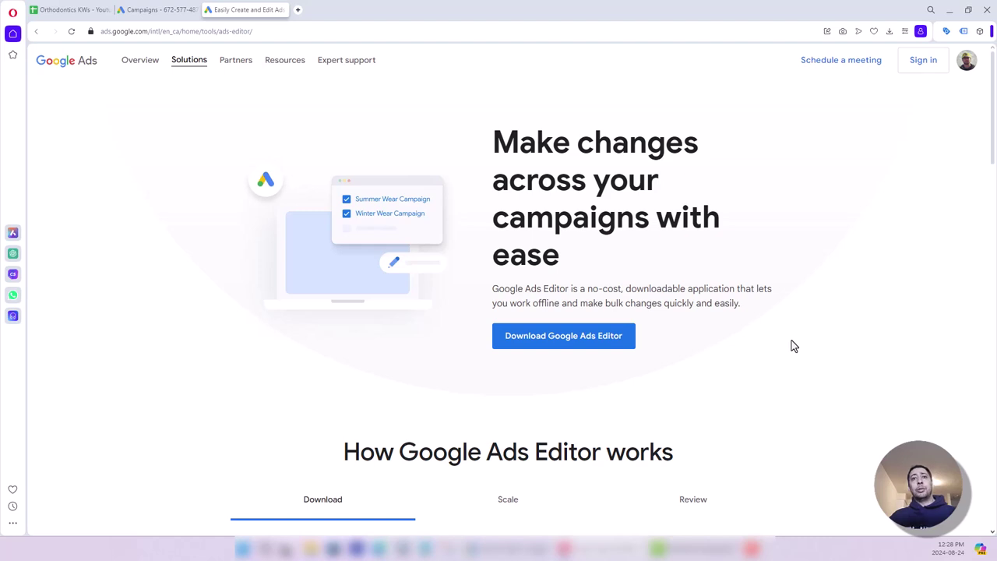
pyautogui.click(543, 549)
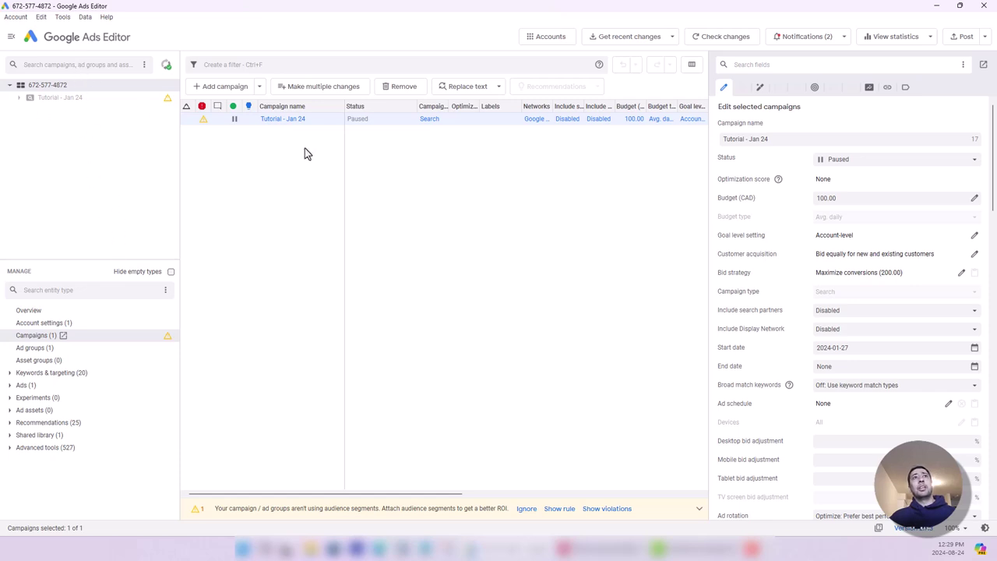
pyautogui.click(102, 98)
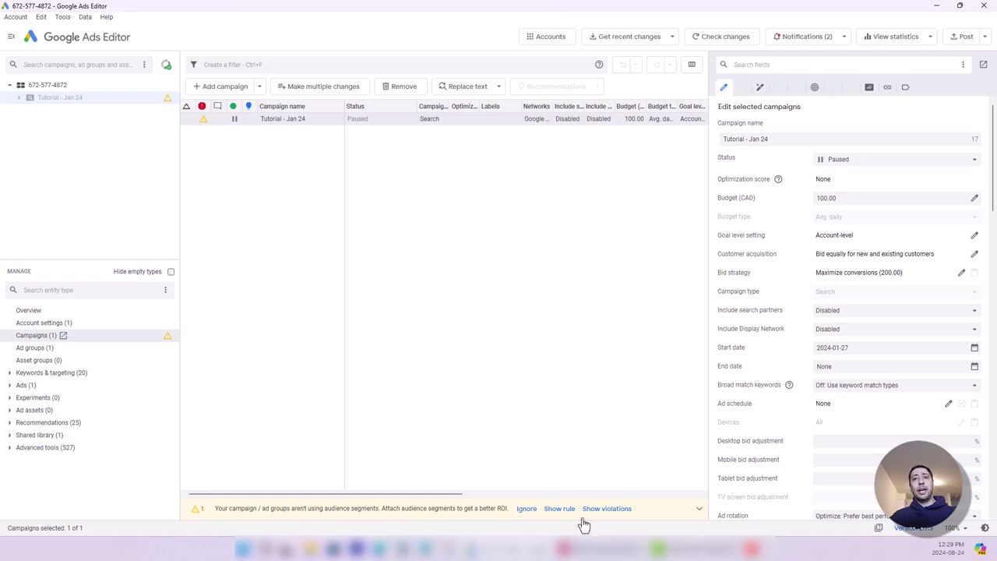
# Step: Return to the browser and bring up the Orthodontics KWs - Youtube Tutorial spreadsheet on its KWs sheet
pyautogui.click(588, 549)
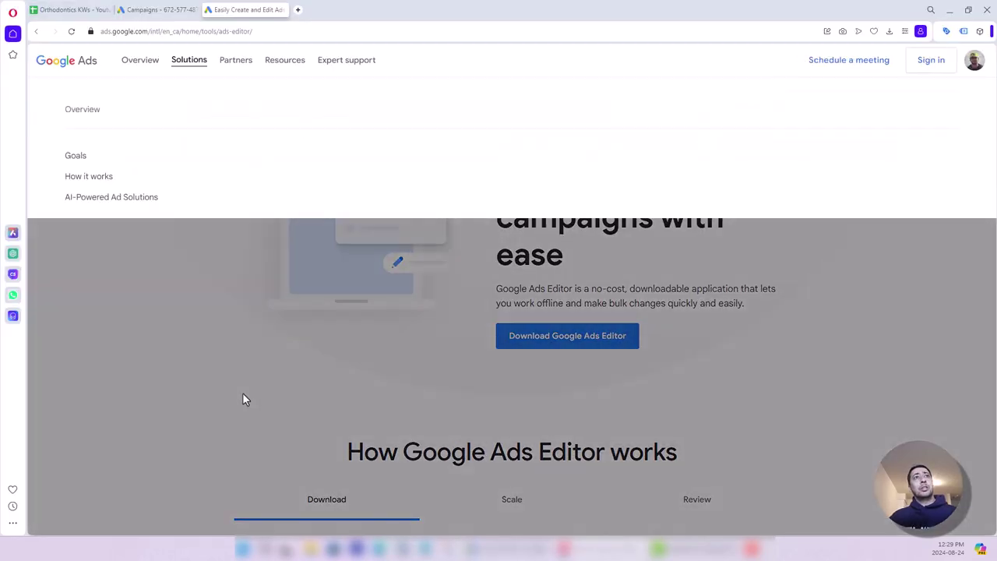
pyautogui.click(242, 400)
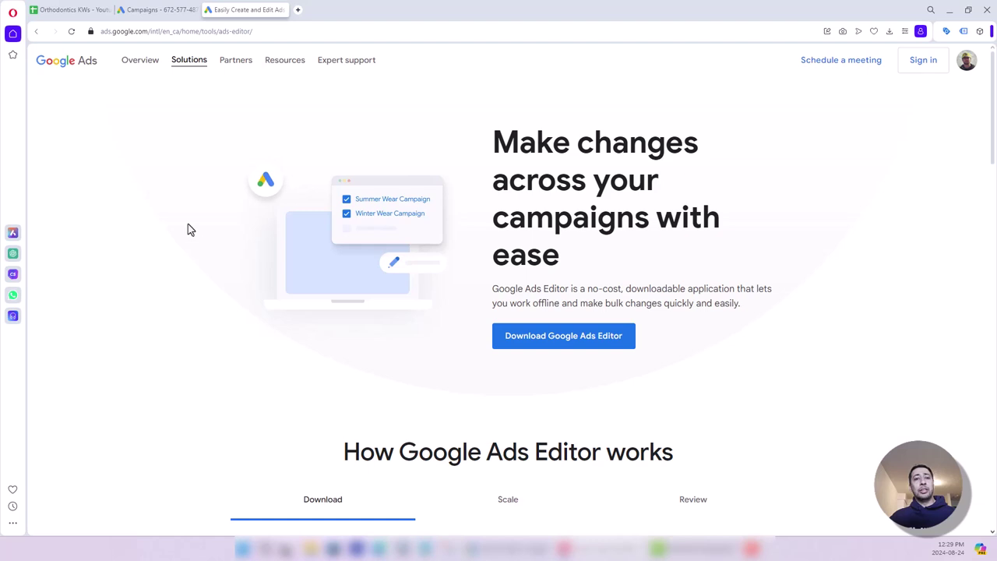
pyautogui.click(66, 10)
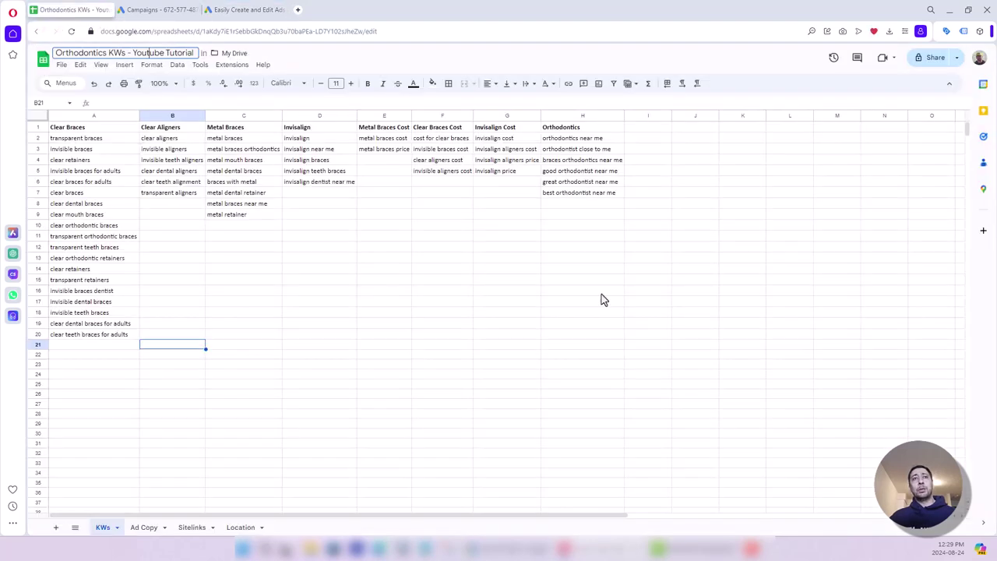
pyautogui.click(348, 348)
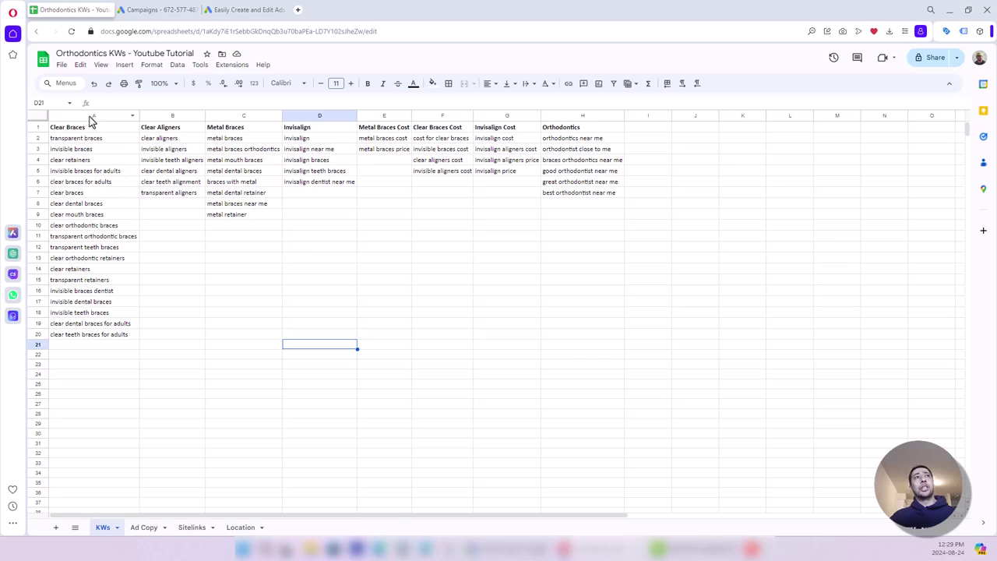
# Step: Examine keyword columns A to H and their ad group headings in row 1, starting with Clear Braces
pyautogui.moveTo(92, 117); pyautogui.dragTo(545, 121)
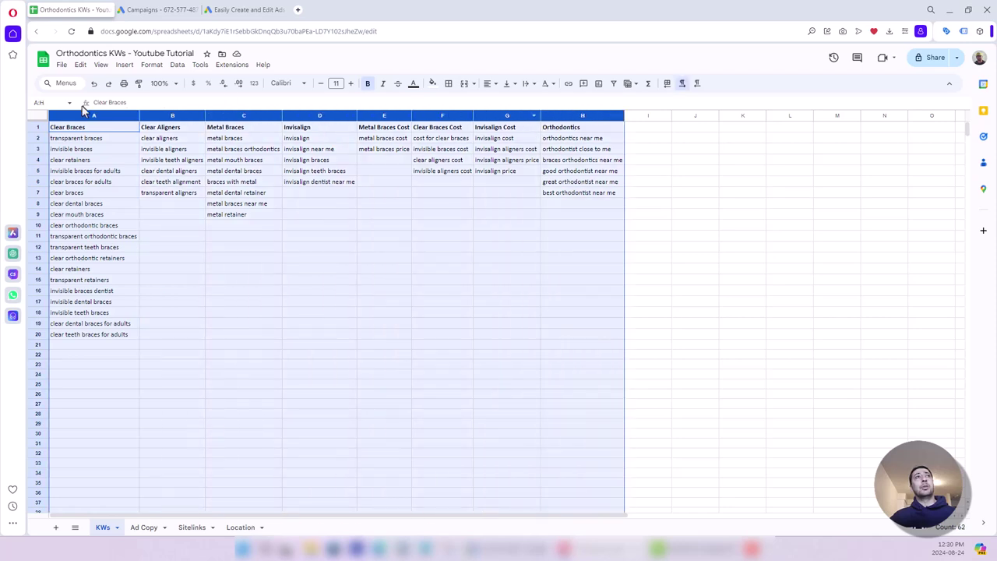
pyautogui.click(37, 127)
pyautogui.moveTo(82, 133); pyautogui.dragTo(567, 133)
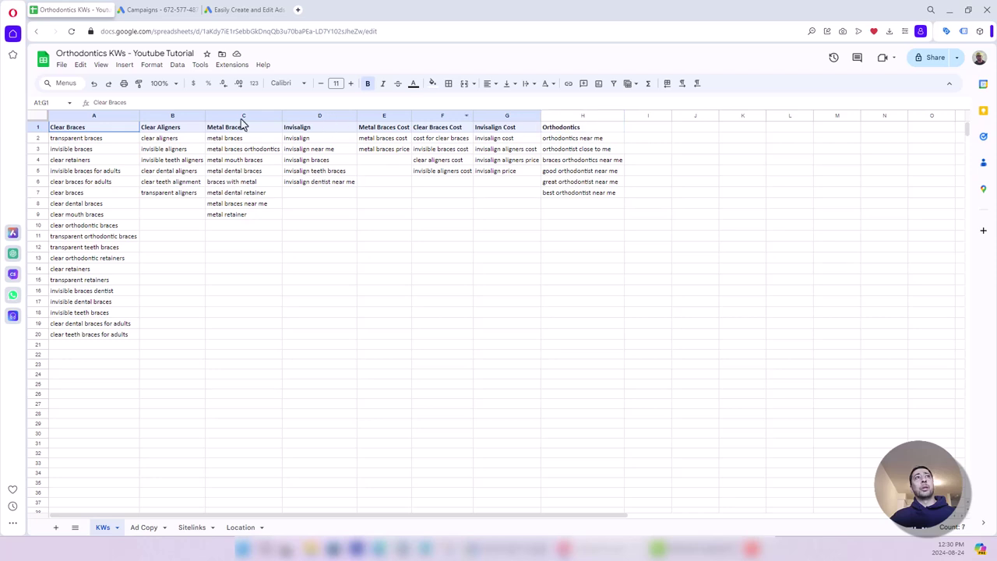
pyautogui.click(99, 129)
pyautogui.click(94, 116)
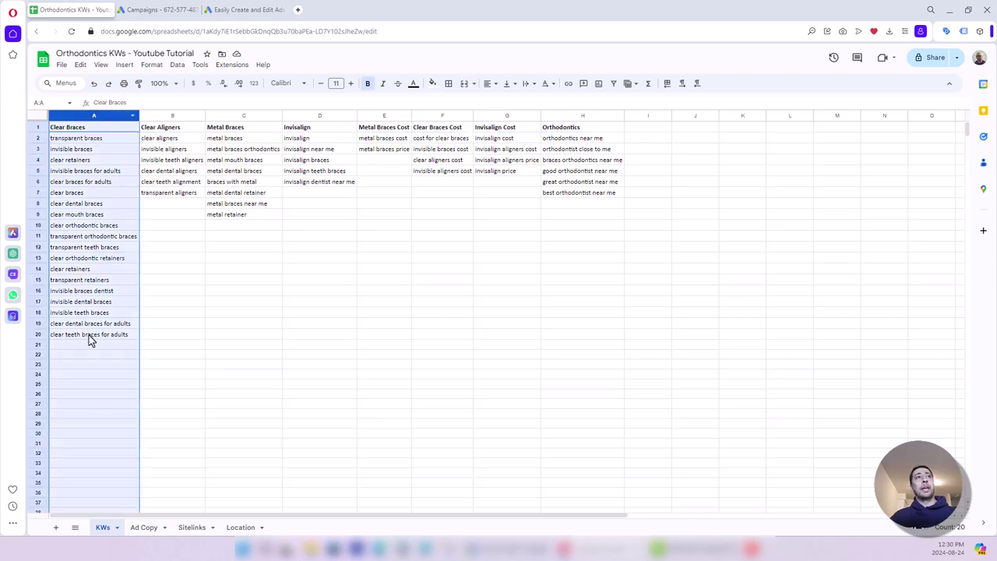
# Step: Fill the Clear Braces keywords in A2:A20 with light yellow
pyautogui.moveTo(89, 335); pyautogui.dragTo(92, 139)
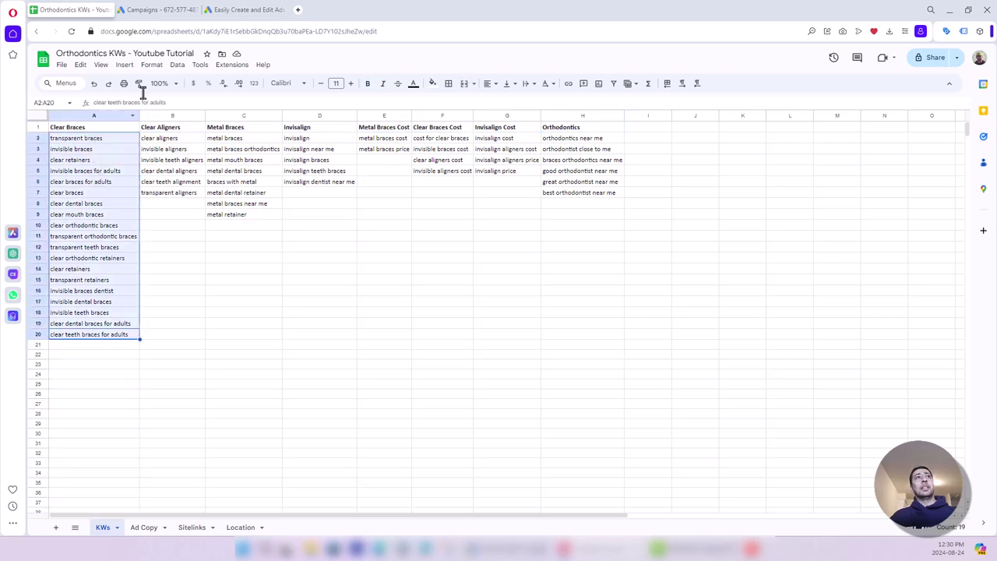
pyautogui.click(432, 83)
pyautogui.click(465, 140)
# Step: Fill the Clear Aligners keywords in B2:B7 with a light peach colour
pyautogui.click(173, 140)
pyautogui.moveTo(176, 158); pyautogui.dragTo(173, 193)
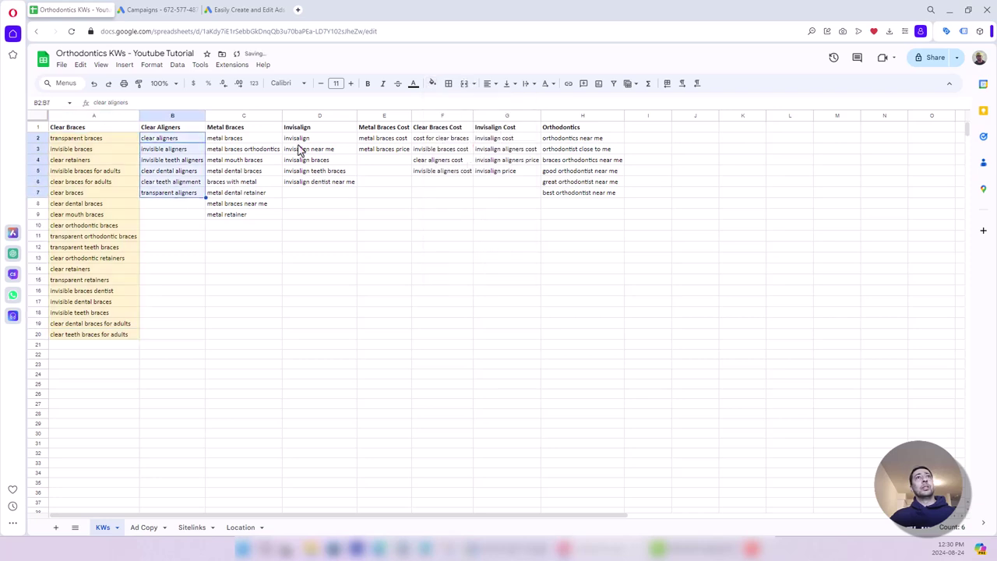
pyautogui.click(432, 83)
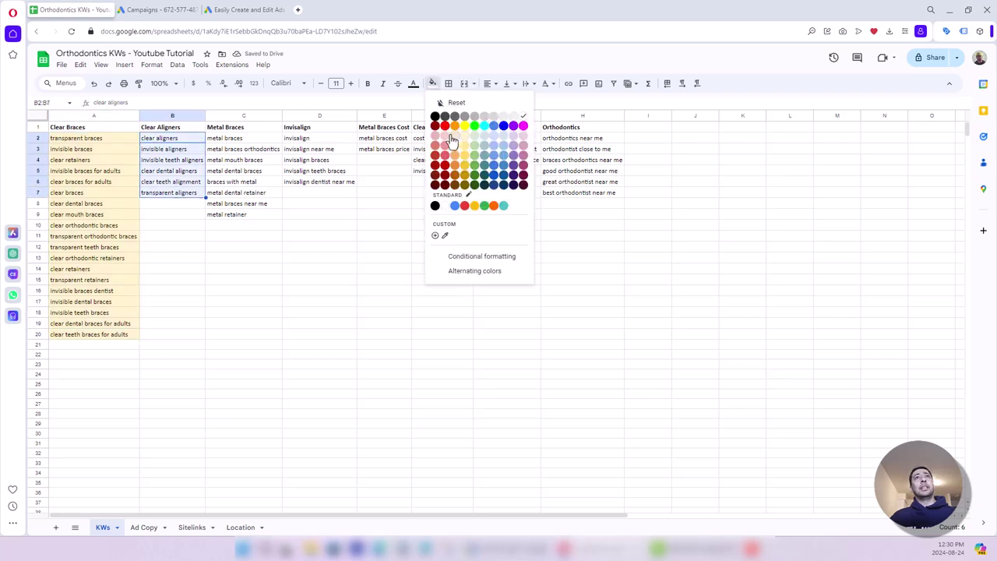
pyautogui.click(452, 145)
# Step: Fill the ad group headings in A1:H1 with light green
pyautogui.click(37, 127)
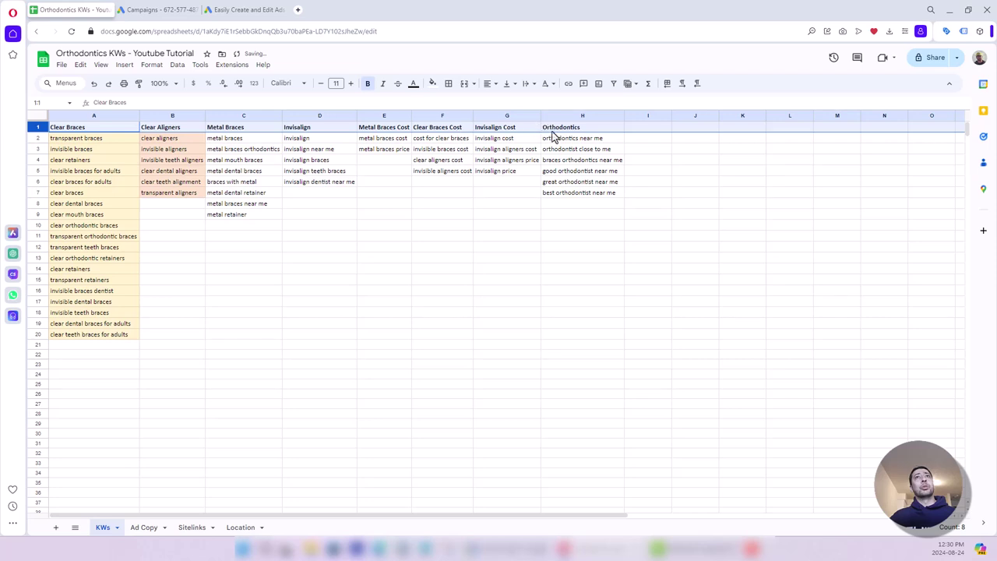
pyautogui.moveTo(552, 129); pyautogui.dragTo(85, 130)
pyautogui.click(433, 85)
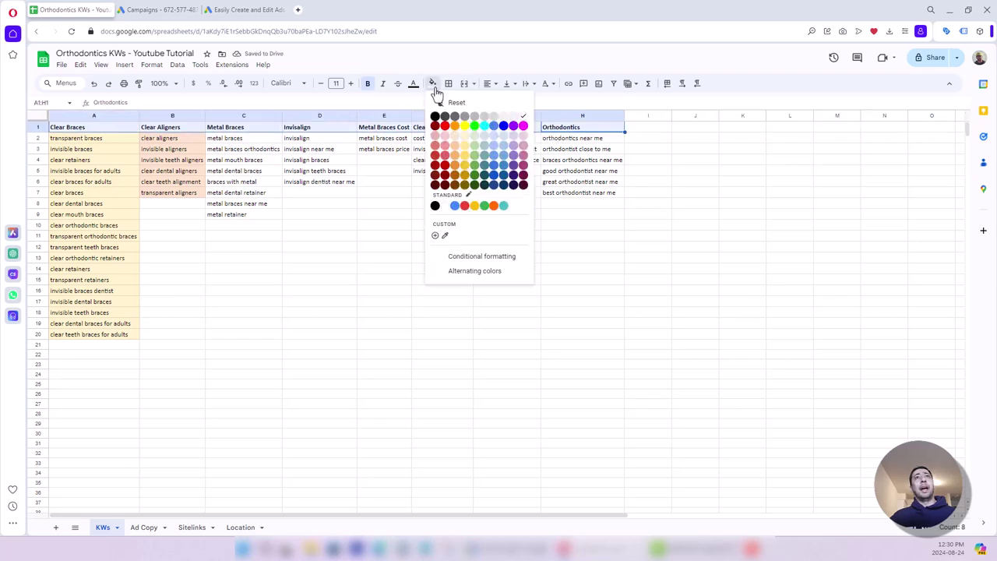
pyautogui.click(479, 138)
pyautogui.click(382, 238)
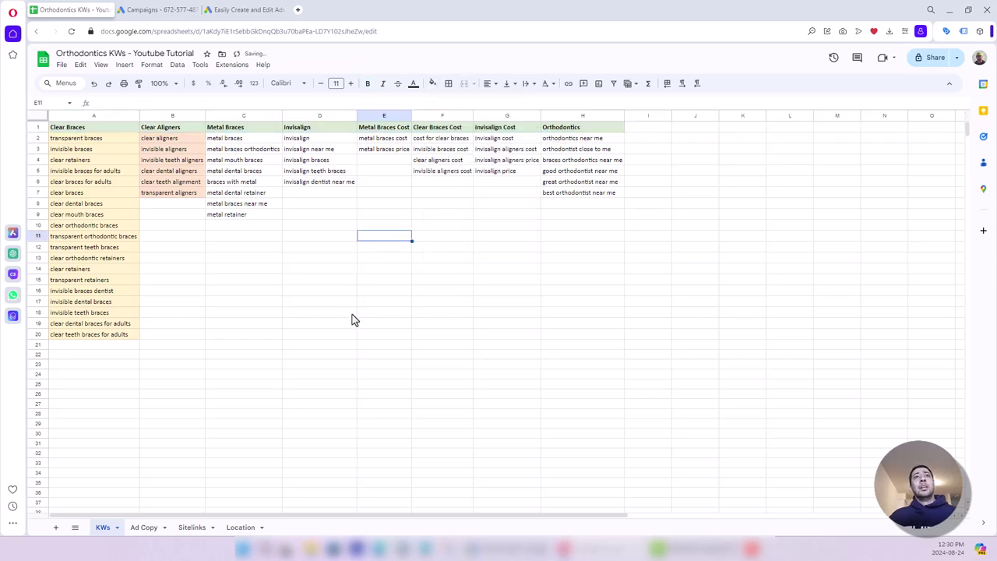
# Step: Review the Ad Copy, Sitelinks and Location sheets, and return to the KWs sheet
pyautogui.click(143, 527)
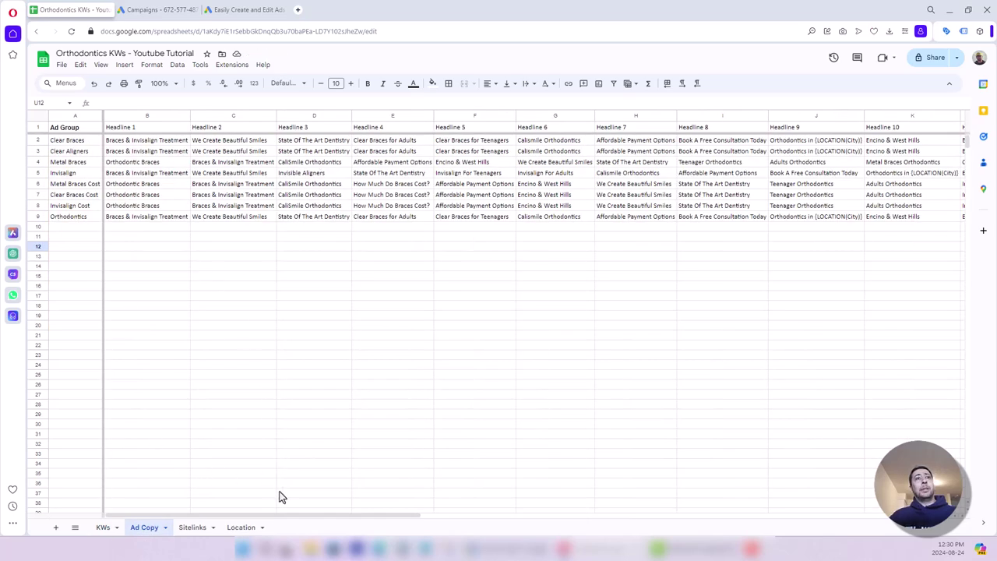
pyautogui.click(192, 527)
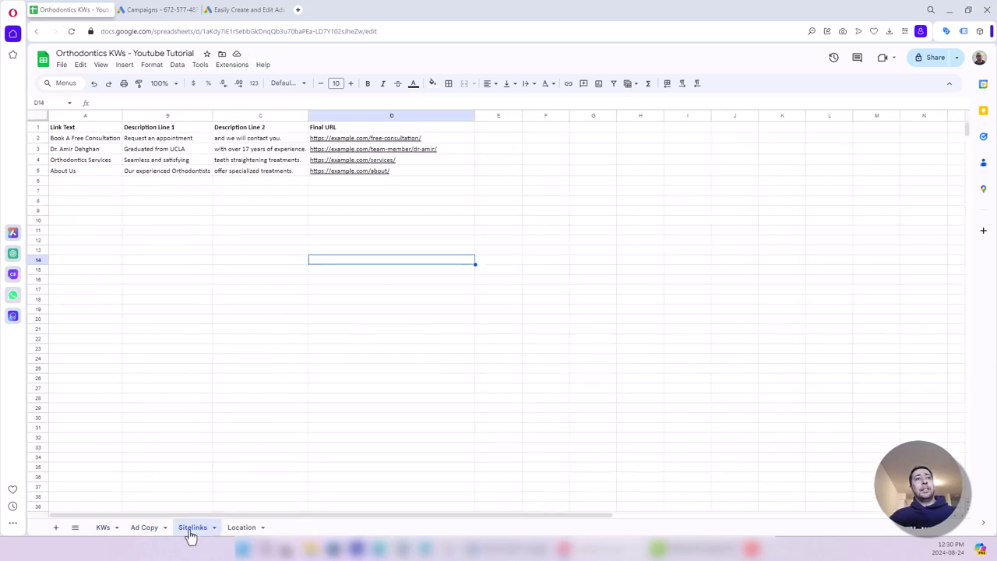
pyautogui.click(241, 527)
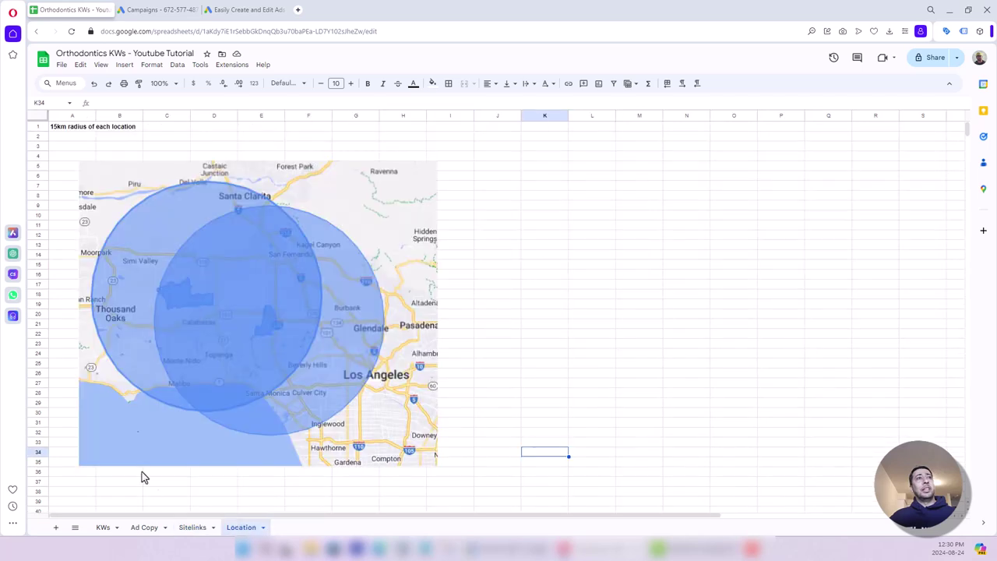
pyautogui.click(103, 529)
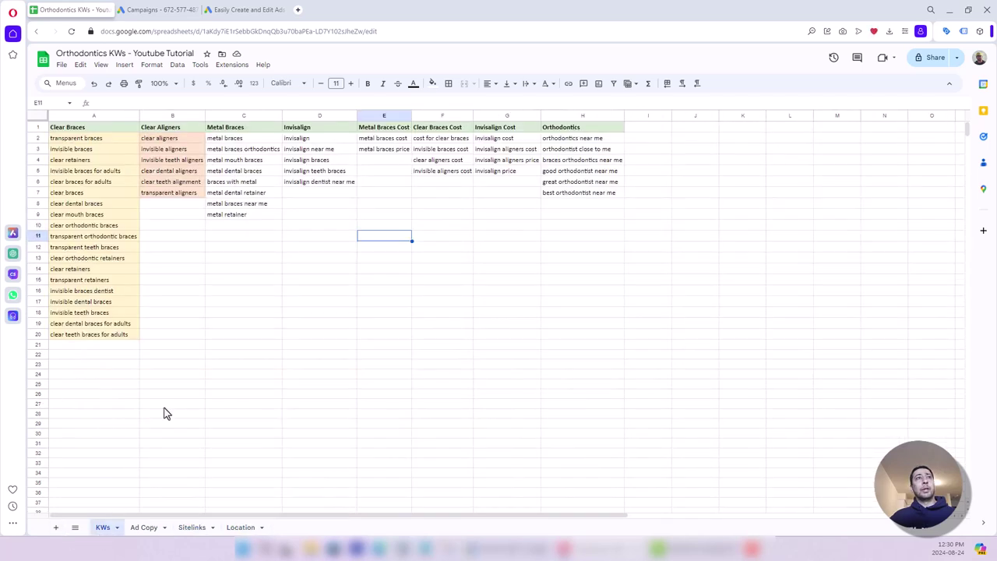
pyautogui.click(244, 326)
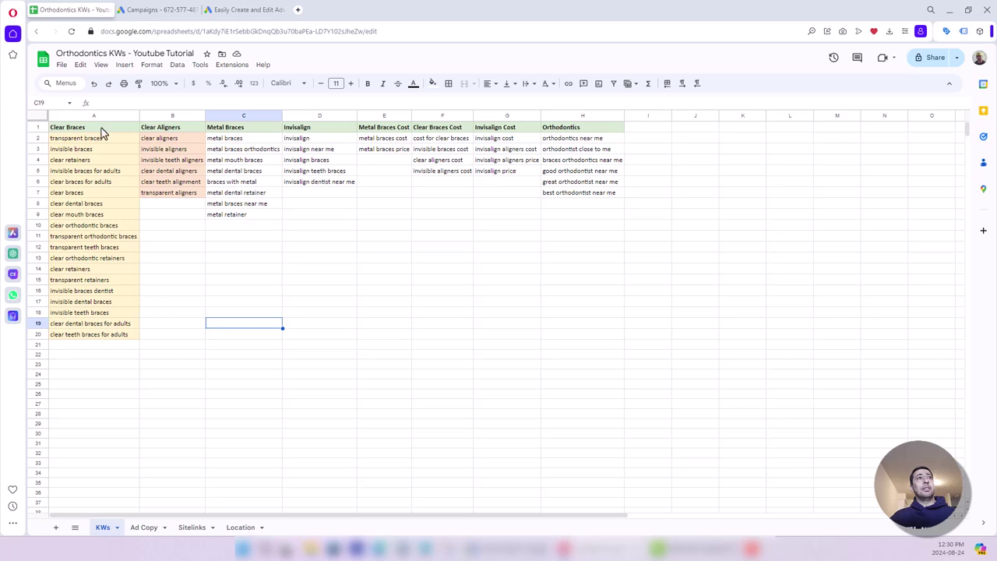
# Step: View the objective choices for a new campaign in Google Ads, and leave without creating one
pyautogui.click(156, 9)
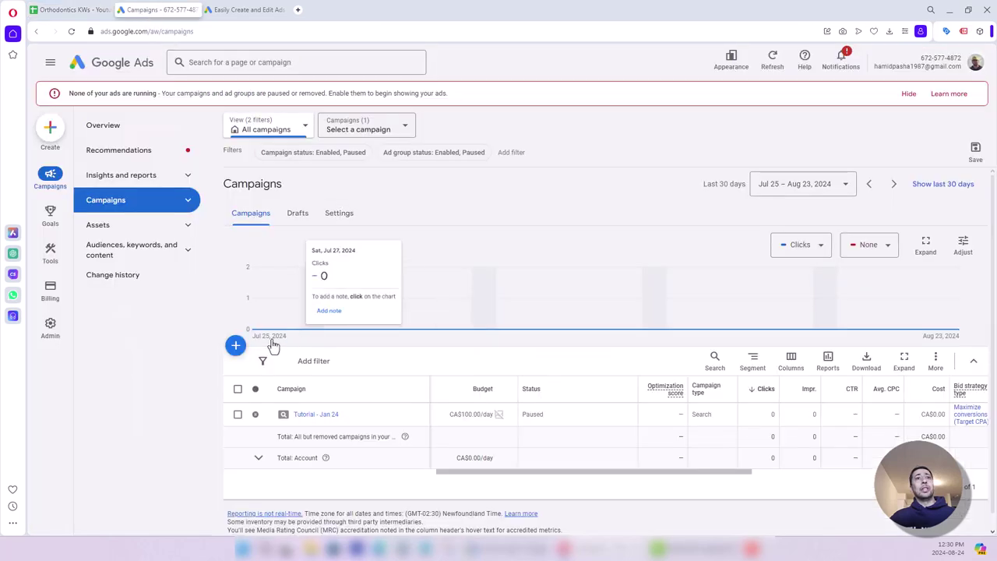
pyautogui.click(235, 346)
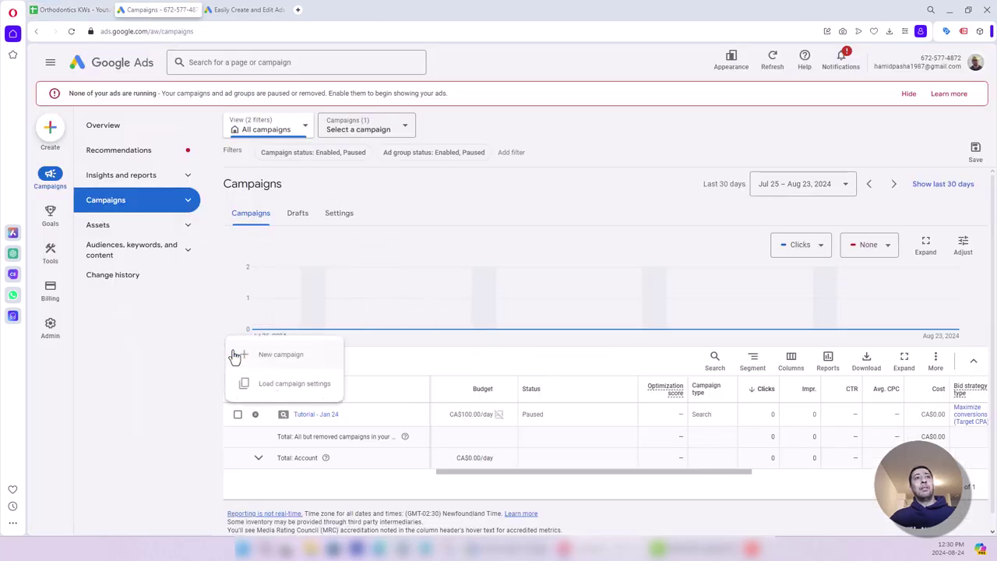
pyautogui.click(276, 361)
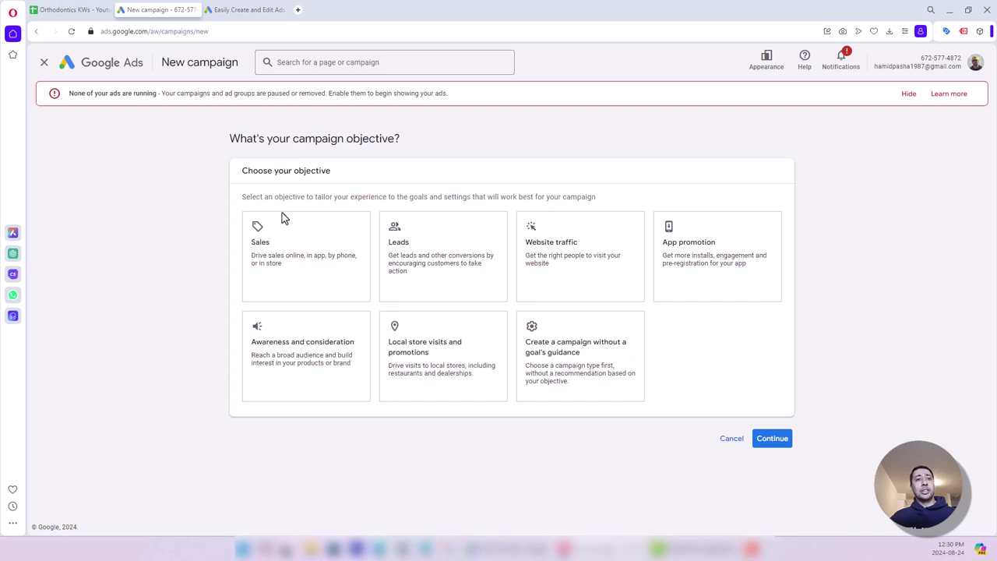
pyautogui.click(728, 440)
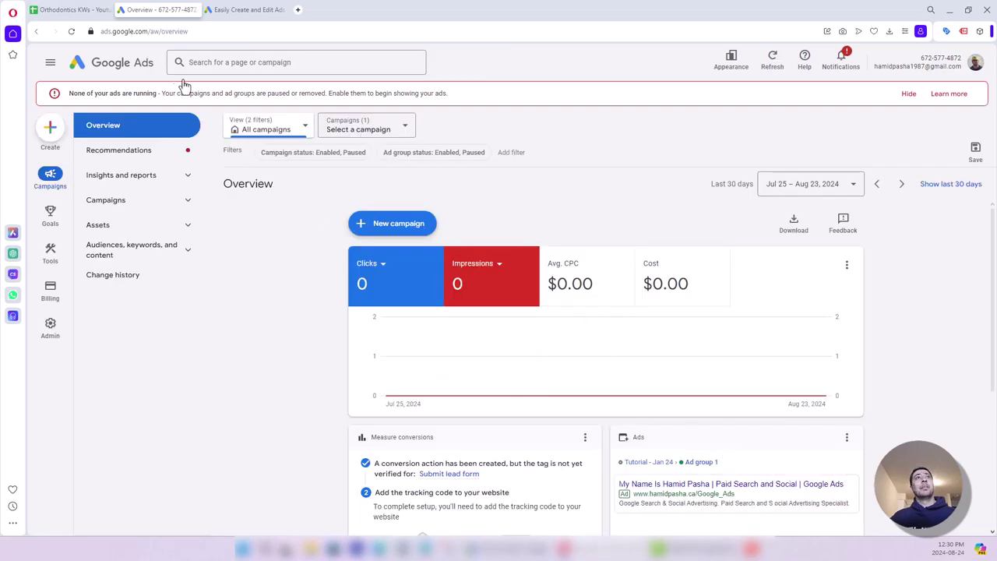
# Step: Return to the keyword spreadsheet and examine the ad group headings in row 1
pyautogui.click(75, 11)
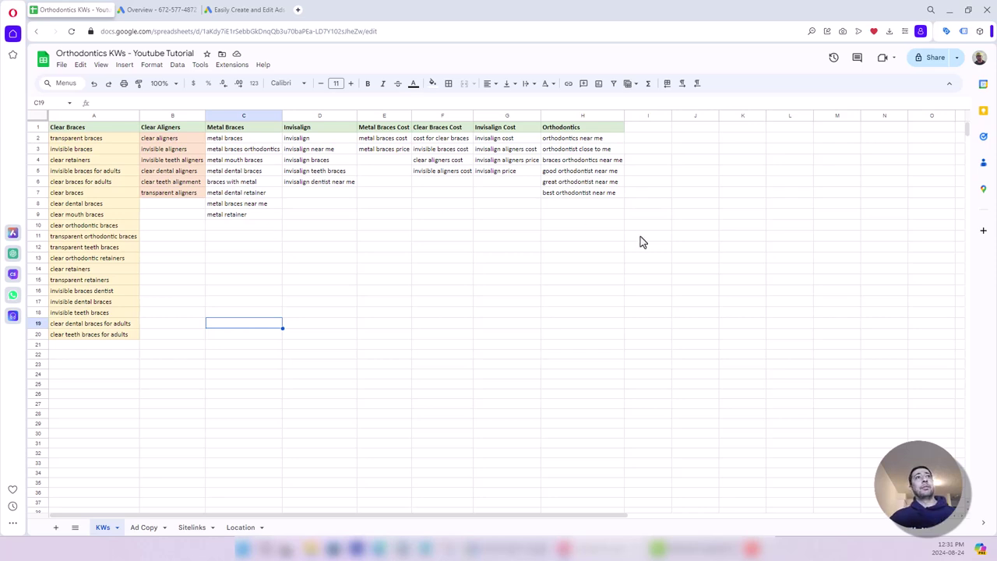
pyautogui.click(39, 127)
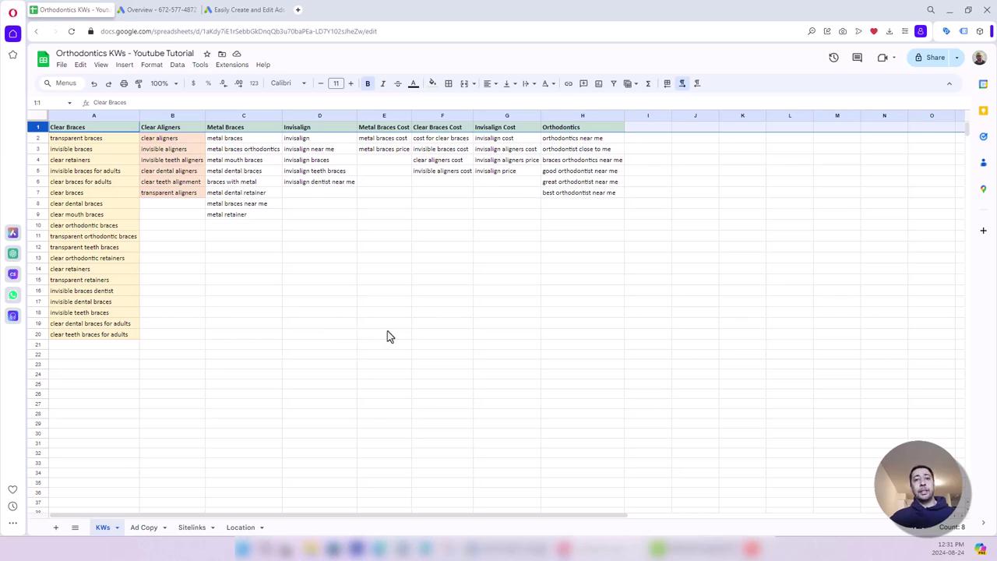
pyautogui.click(355, 313)
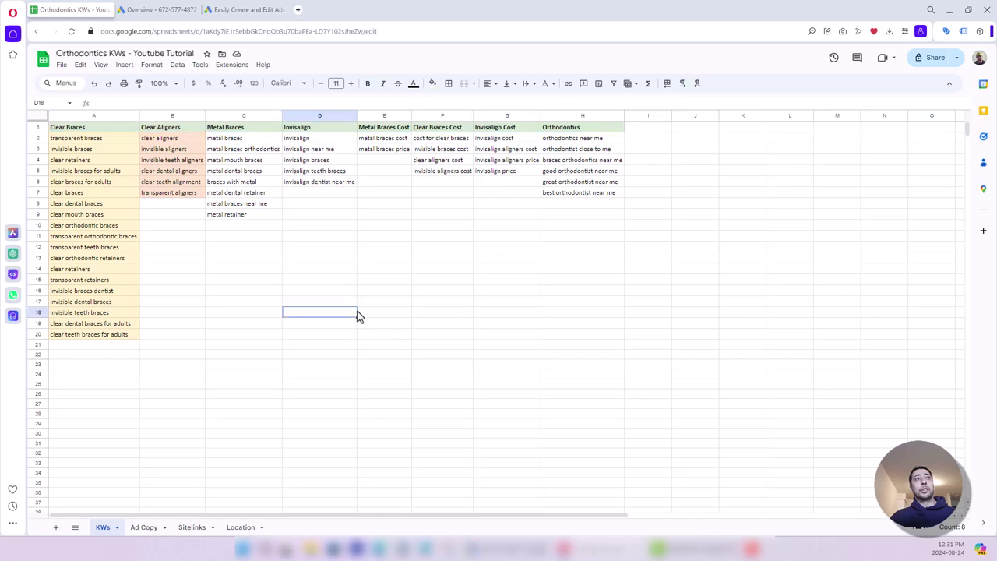
# Step: Add a new sheet after the Location sheet and name it Google Ads Editor Template
pyautogui.click(58, 530)
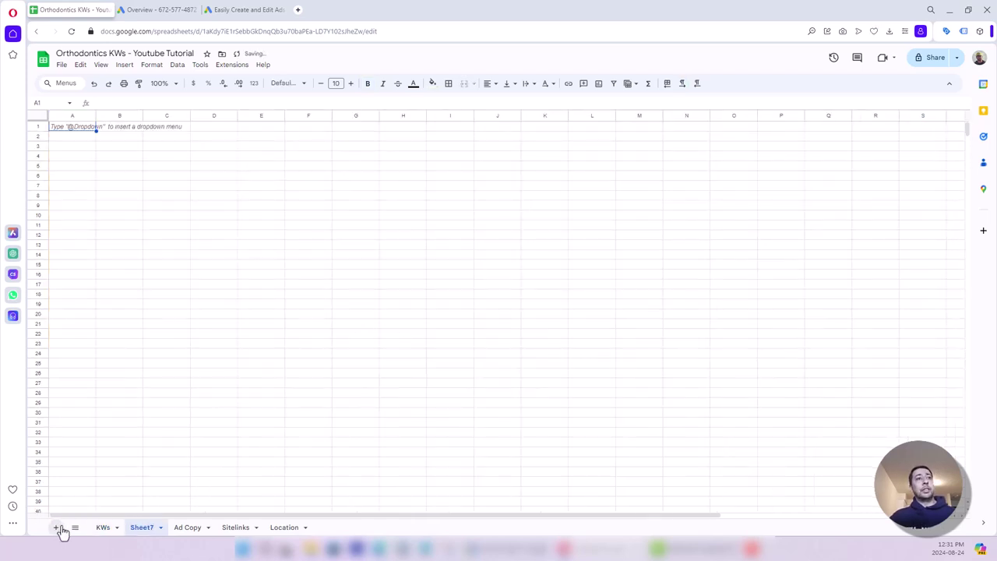
pyautogui.moveTo(143, 531); pyautogui.dragTo(283, 522)
pyautogui.doubleClick(285, 527)
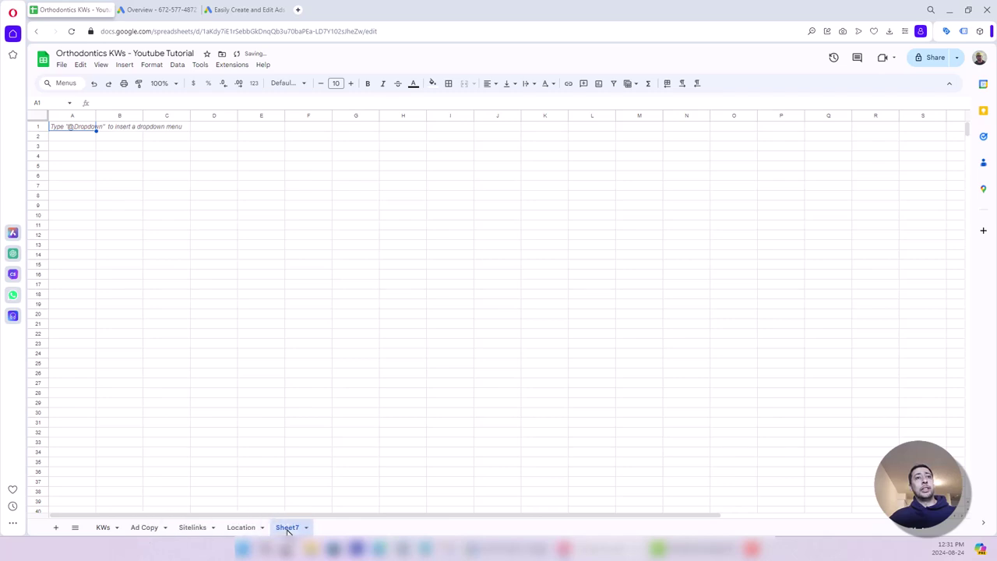
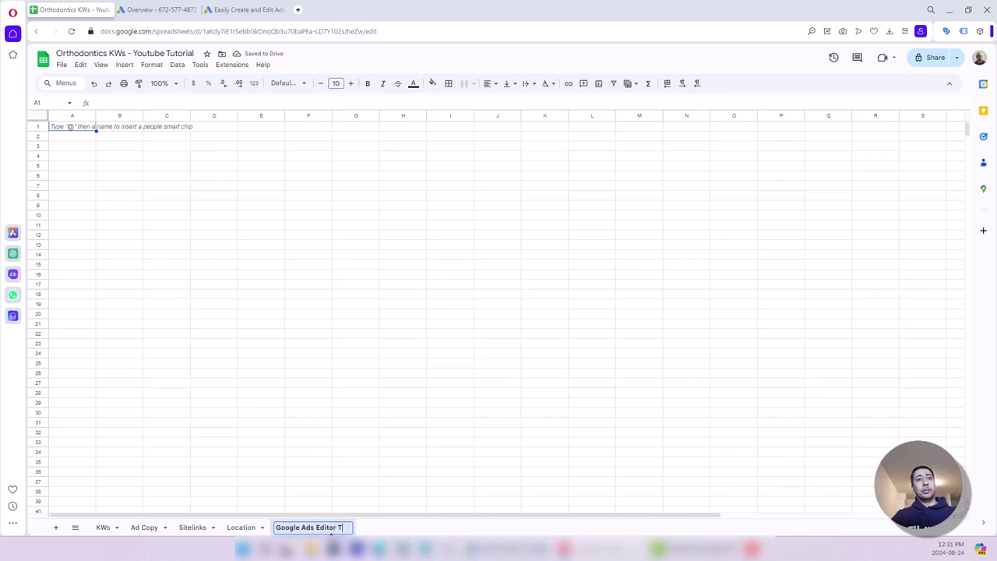
pyautogui.write('late')
pyautogui.click(355, 469)
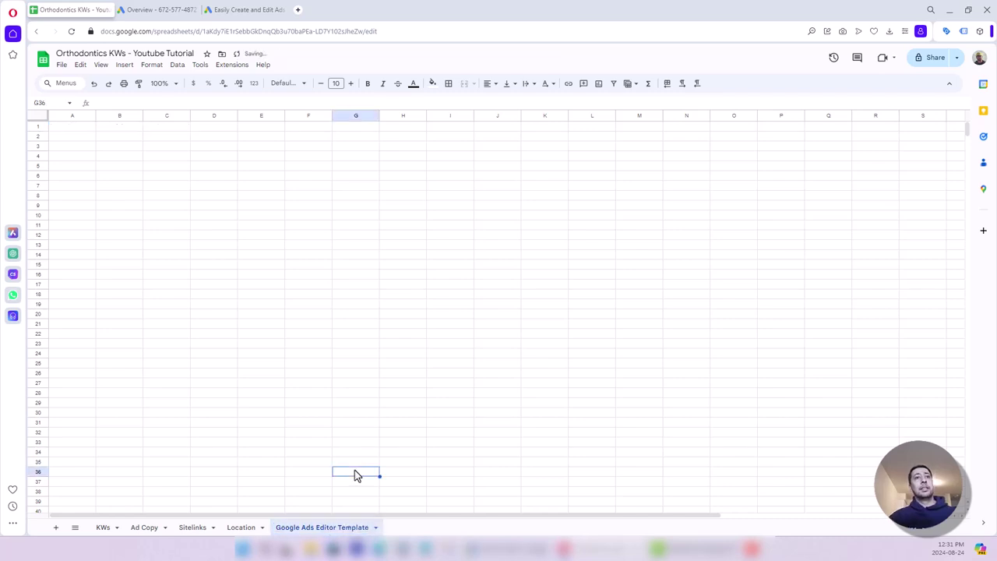
# Step: View the campaign list in Google Ads Editor, and return to the empty template sheet in the spreadsheet
pyautogui.click(84, 130)
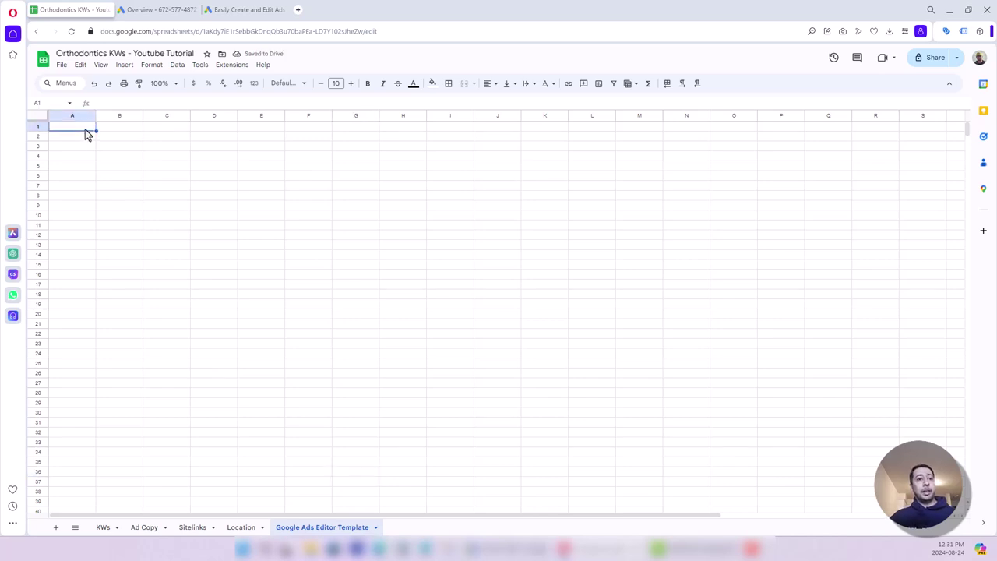
pyautogui.click(488, 549)
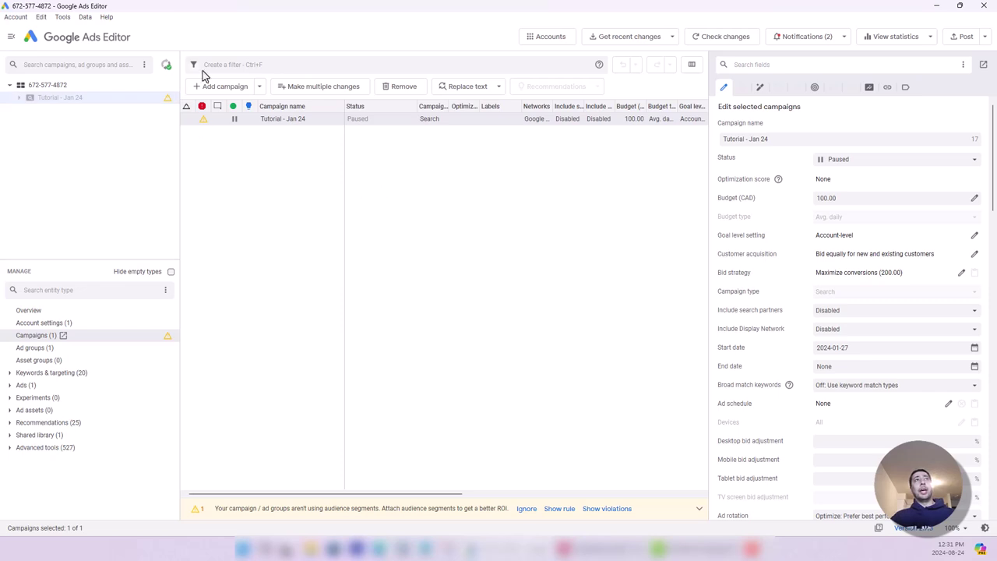
pyautogui.click(548, 486)
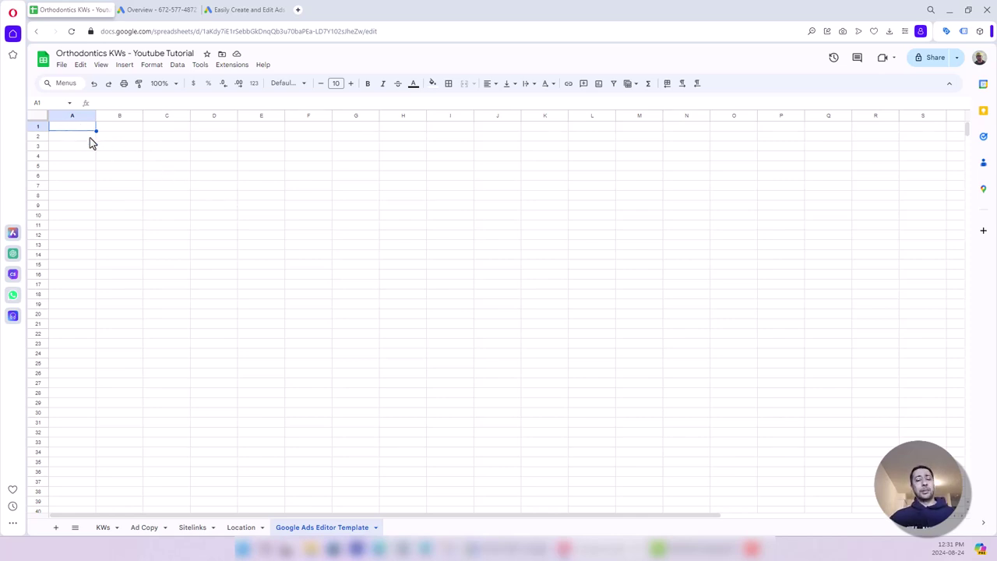
# Step: Enter the headings Campaign, Ad Group and Keyword in cells A1 to C1 of the template sheet
pyautogui.write('Campaign')
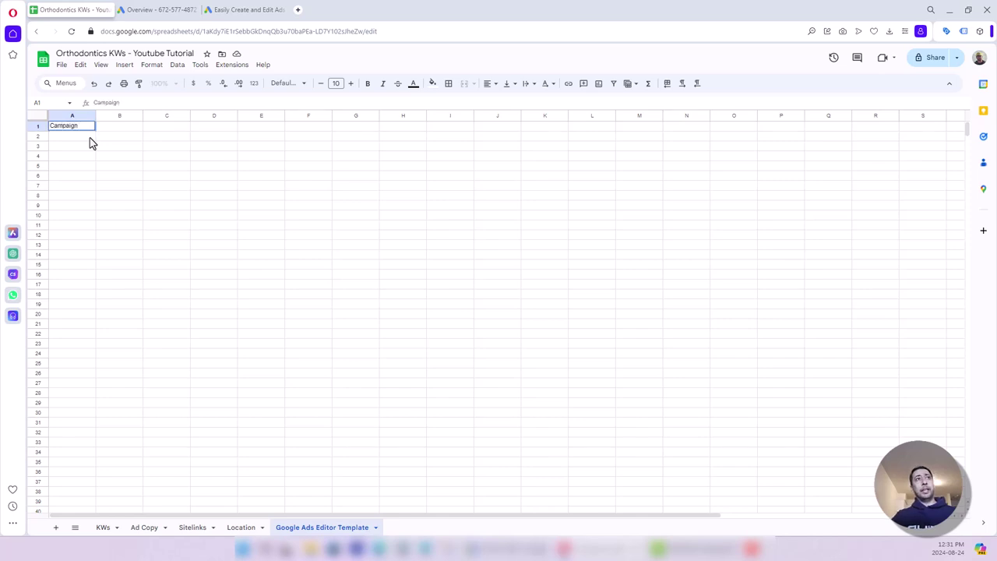
pyautogui.press('Return')
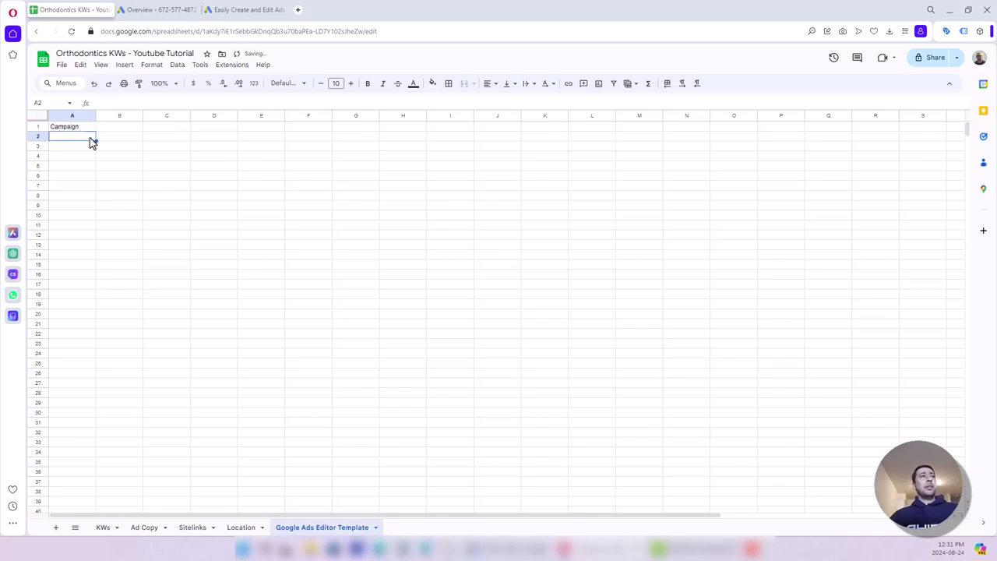
pyautogui.click(82, 126)
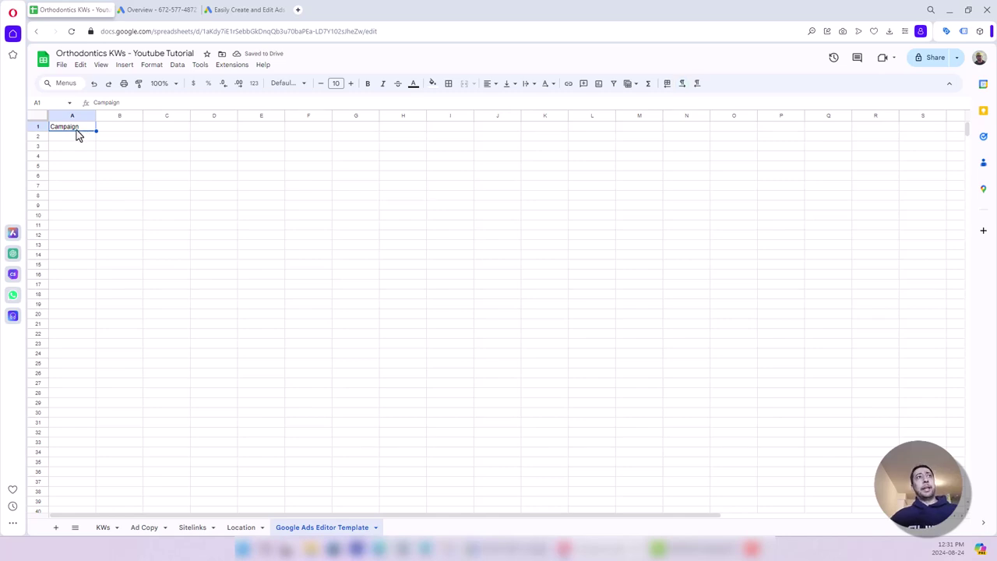
pyautogui.click(110, 131)
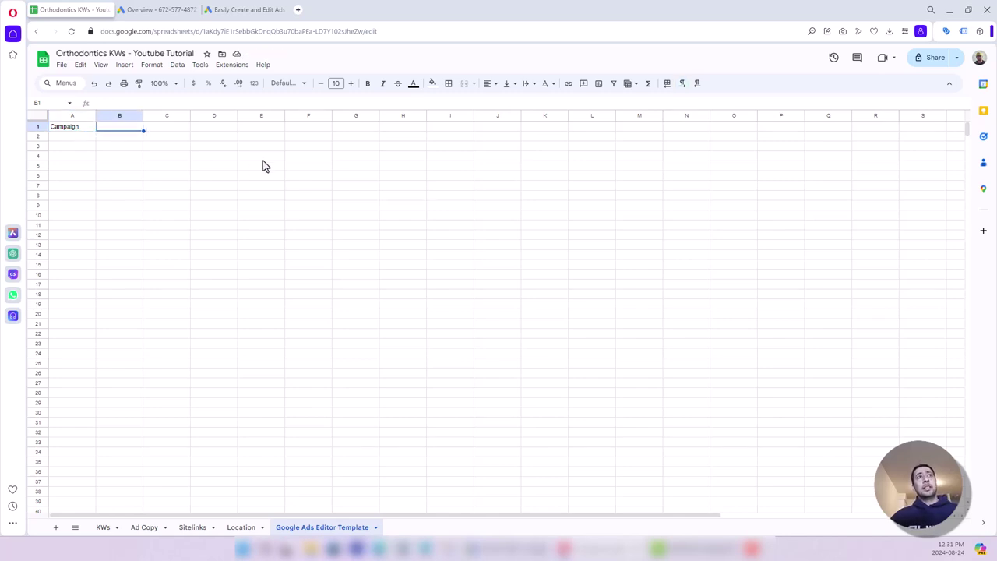
pyautogui.write('Ad Group')
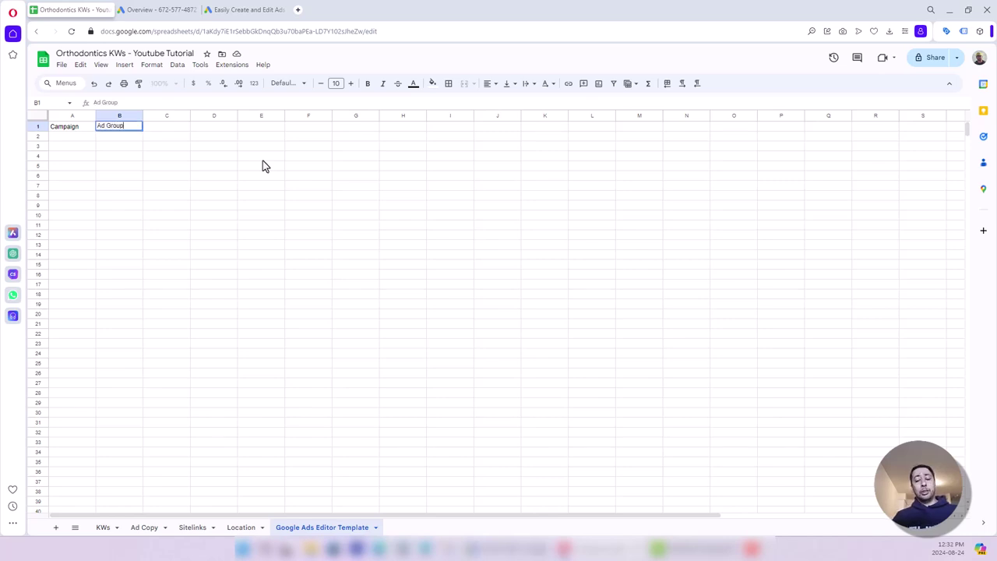
pyautogui.press('Return')
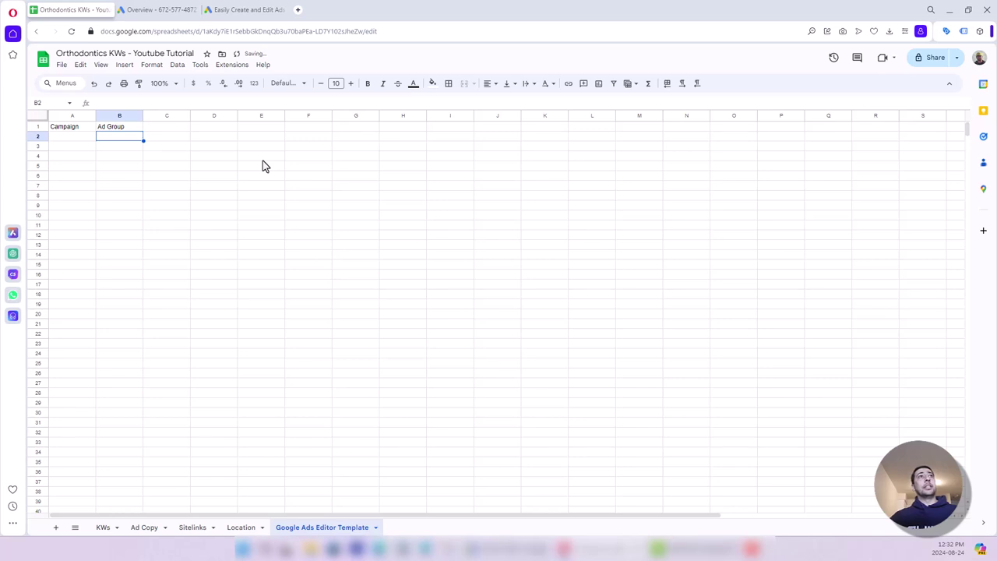
pyautogui.click(118, 115)
pyautogui.click(164, 129)
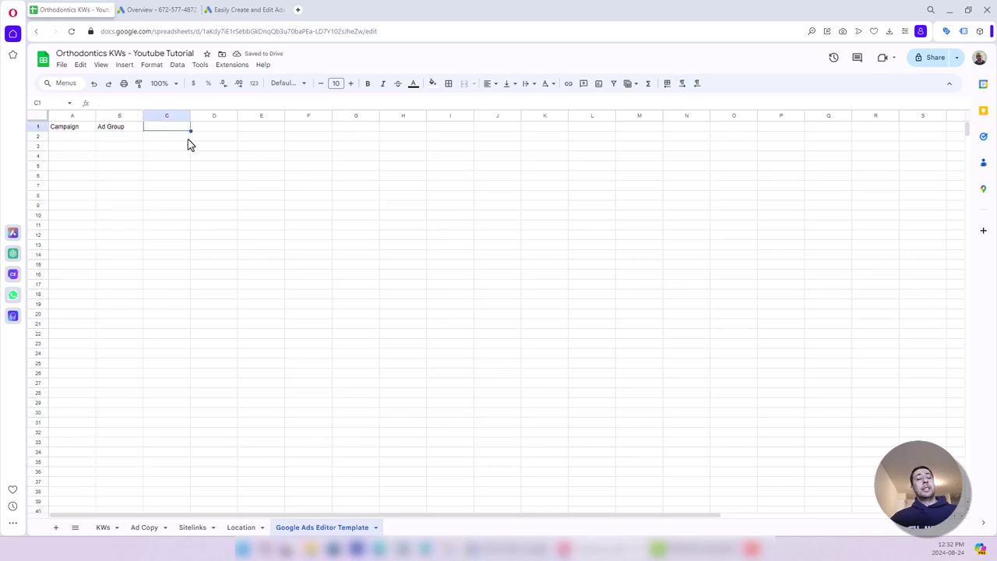
pyautogui.write('Keyword')
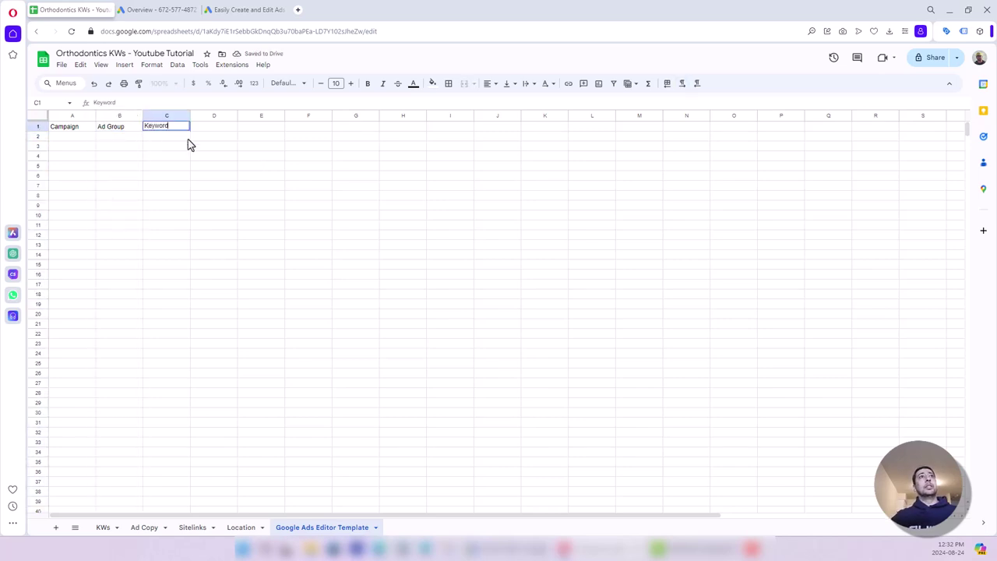
pyautogui.press('Return')
pyautogui.click(61, 115)
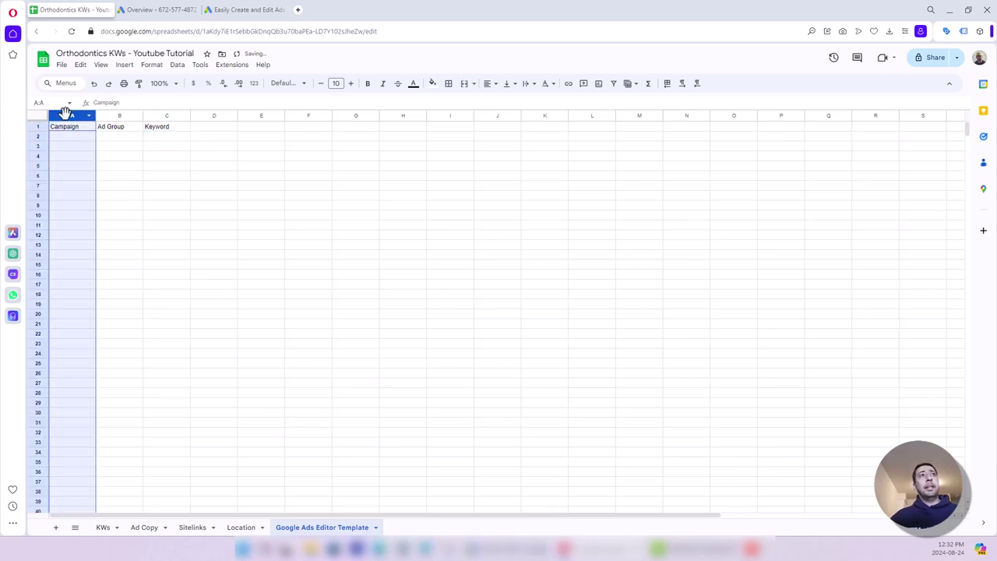
pyautogui.click(165, 115)
pyautogui.moveTo(72, 115); pyautogui.dragTo(156, 117)
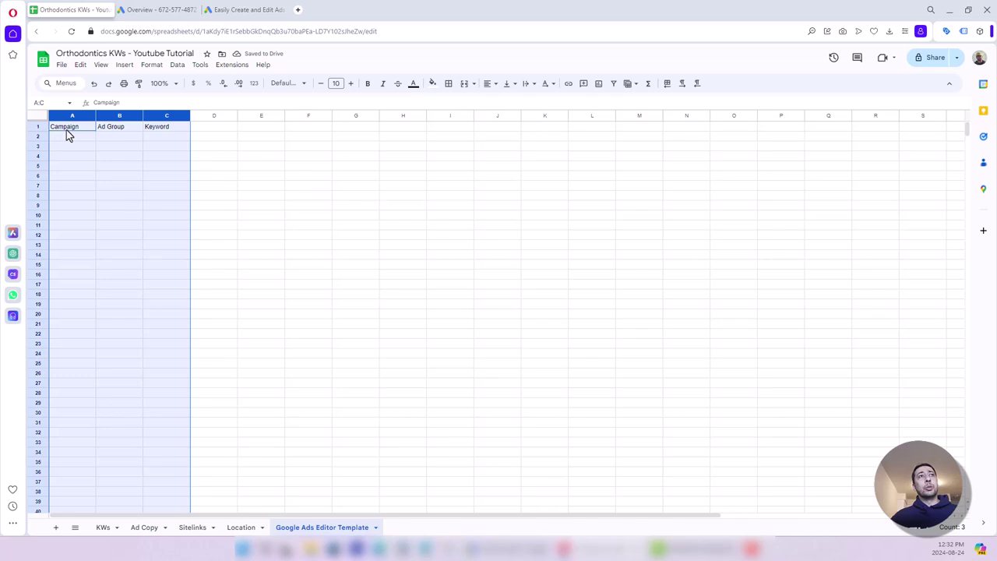
pyautogui.moveTo(68, 131); pyautogui.dragTo(159, 132)
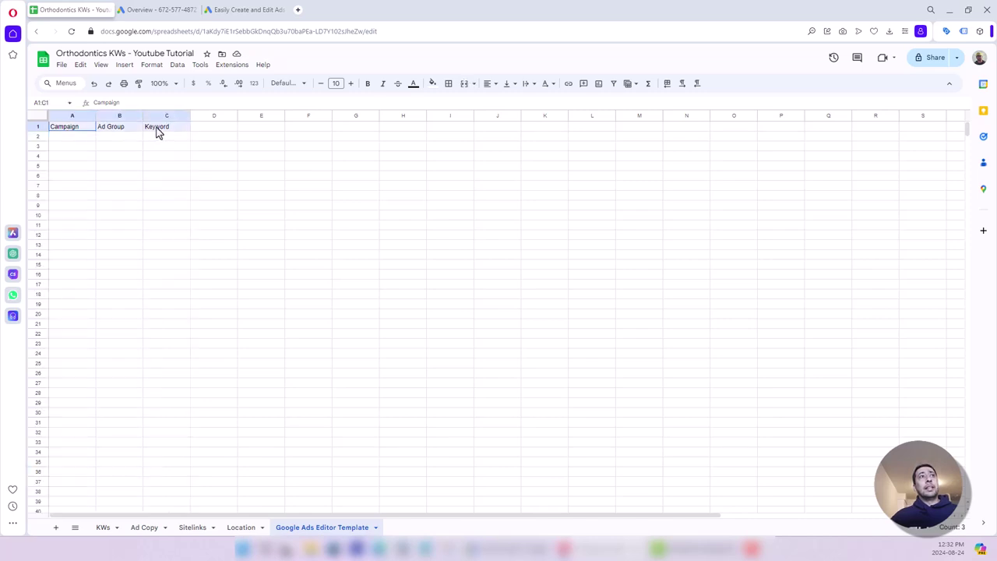
pyautogui.click(149, 132)
pyautogui.click(72, 116)
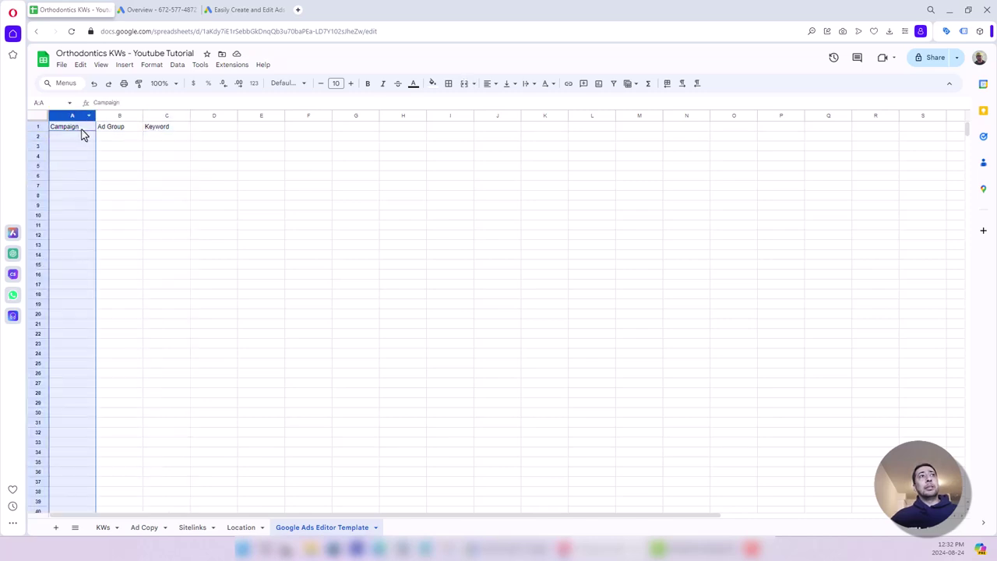
# Step: Change the heading in A1 to the plural Campaigns, and restore it to Campaign
pyautogui.doubleClick(76, 128)
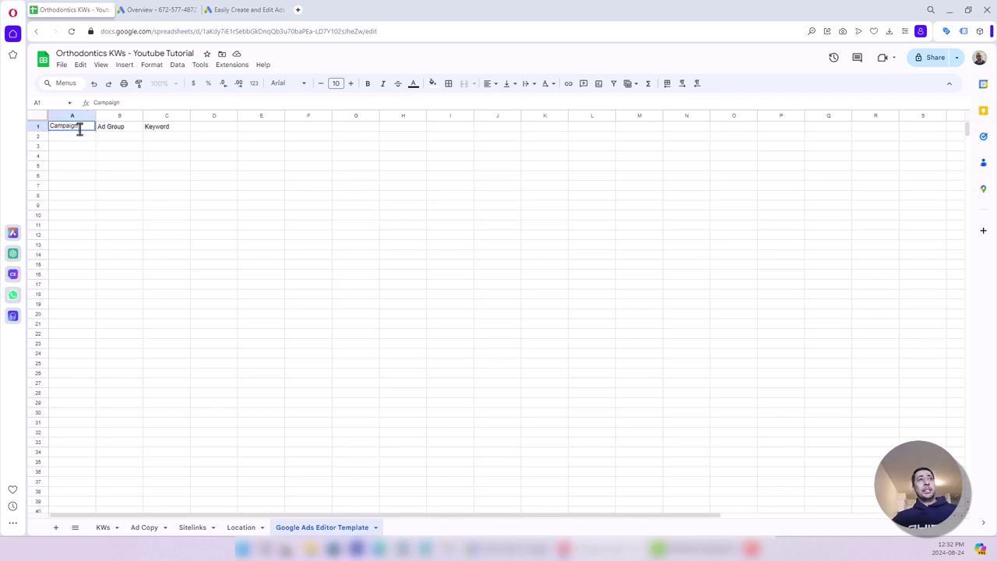
pyautogui.write('s')
pyautogui.click(81, 147)
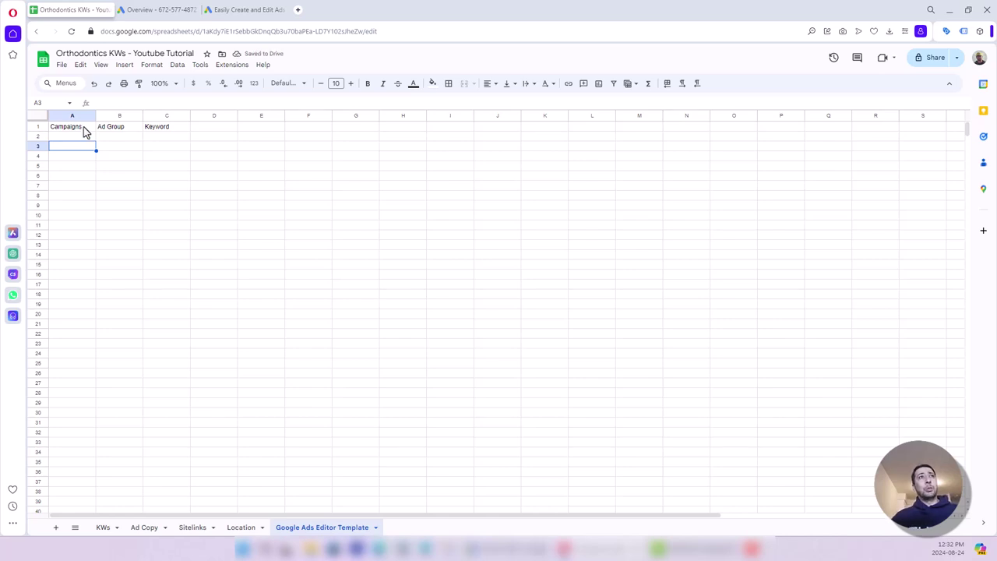
pyautogui.click(84, 128)
pyautogui.doubleClick(84, 128)
pyautogui.press('BackSpace')
pyautogui.click(81, 140)
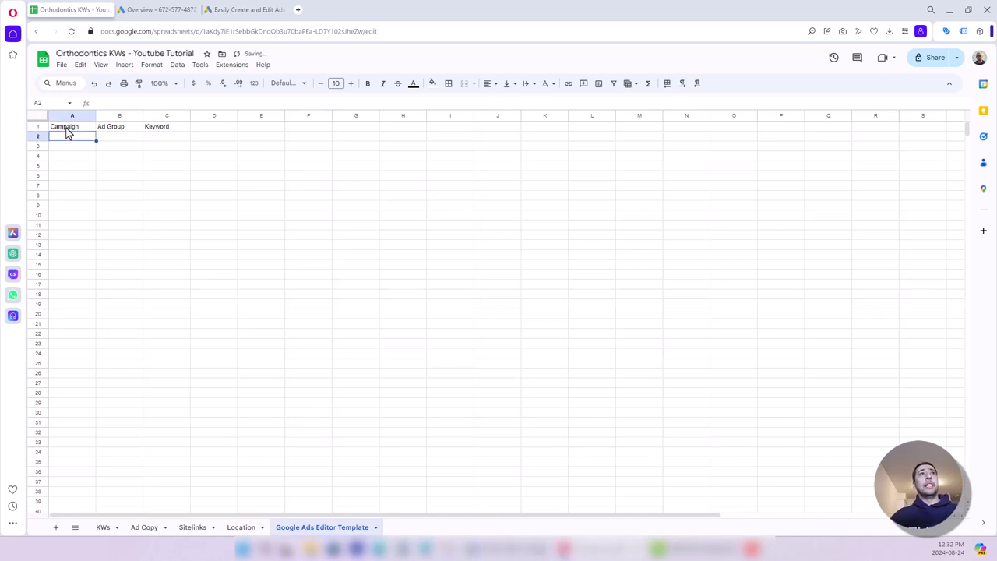
# Step: Make the template headings in A1:C1 bold
pyautogui.moveTo(68, 128); pyautogui.dragTo(159, 131)
pyautogui.hotkey('ctrl', 'b')
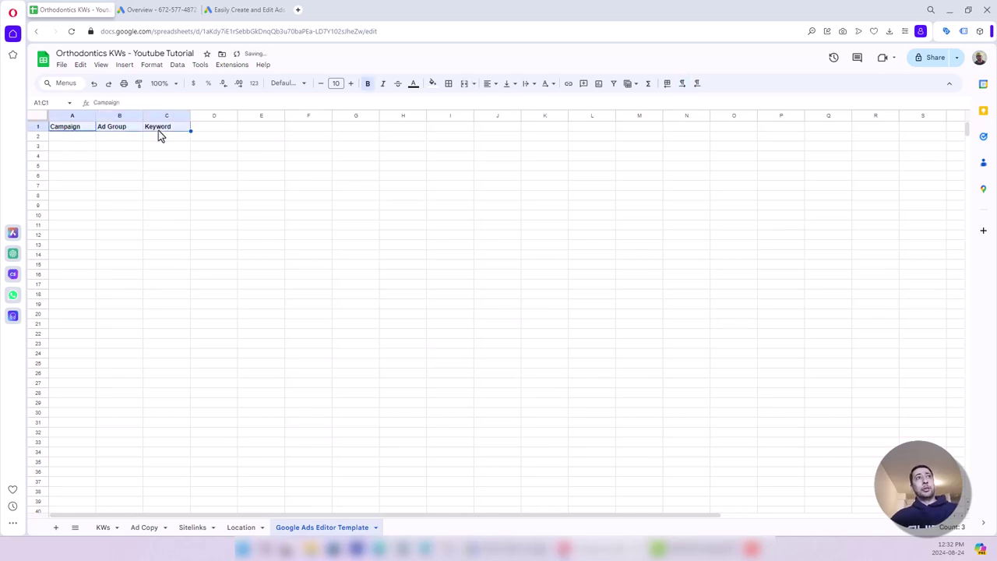
pyautogui.click(170, 147)
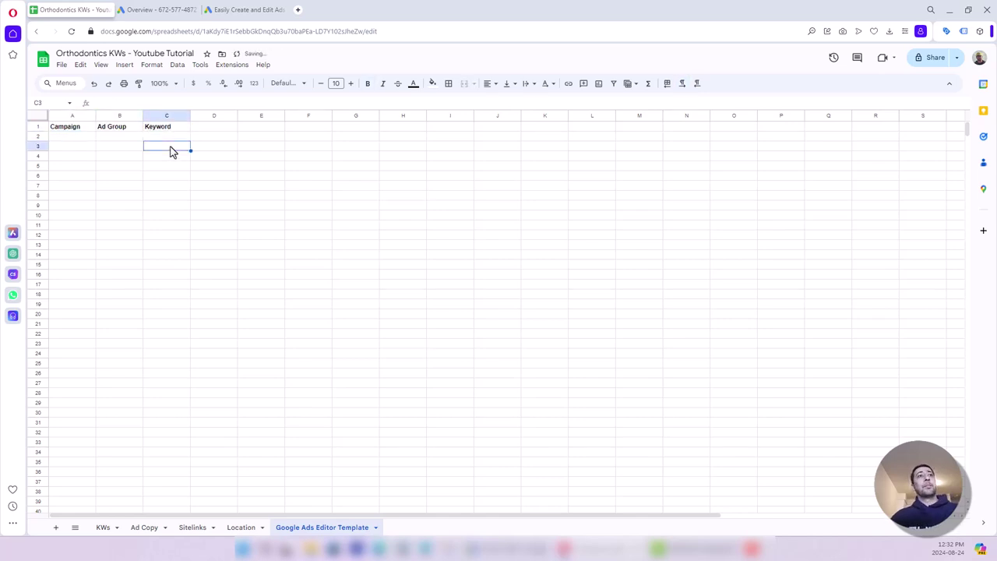
# Step: Examine the Clear Braces heading and its keyword list on the KWs sheet, and return to the template sheet
pyautogui.click(104, 529)
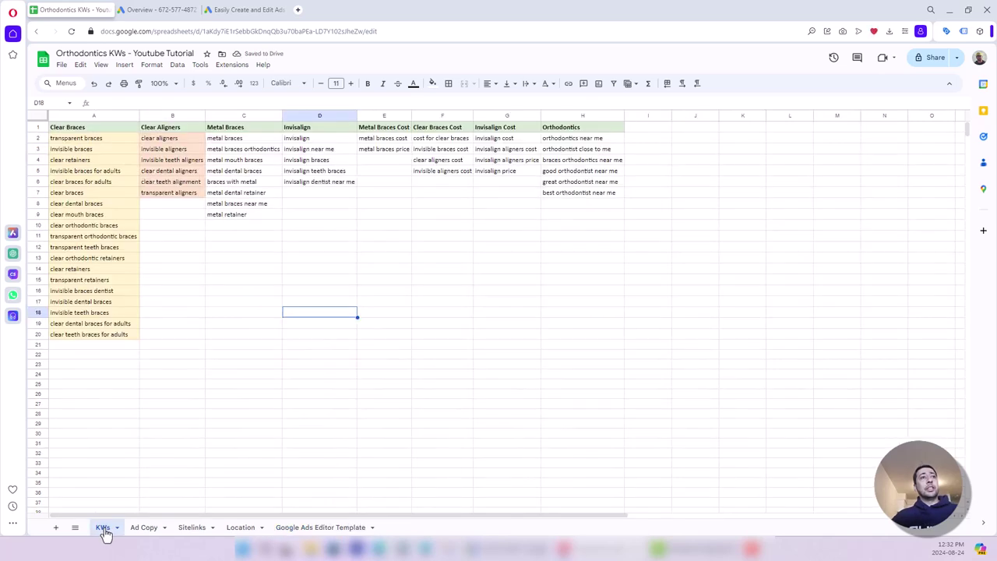
pyautogui.click(177, 365)
pyautogui.moveTo(74, 142); pyautogui.dragTo(100, 334)
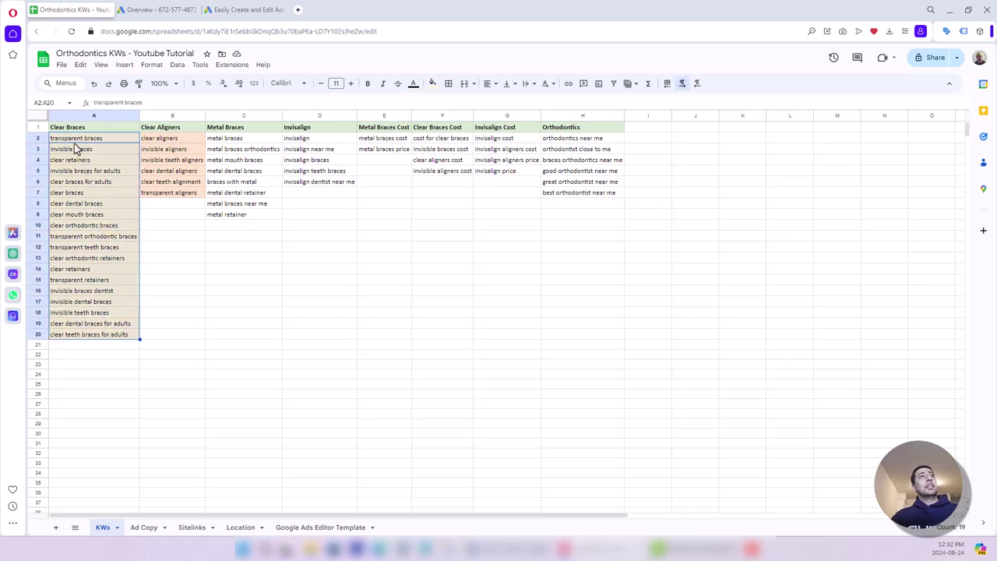
pyautogui.click(74, 130)
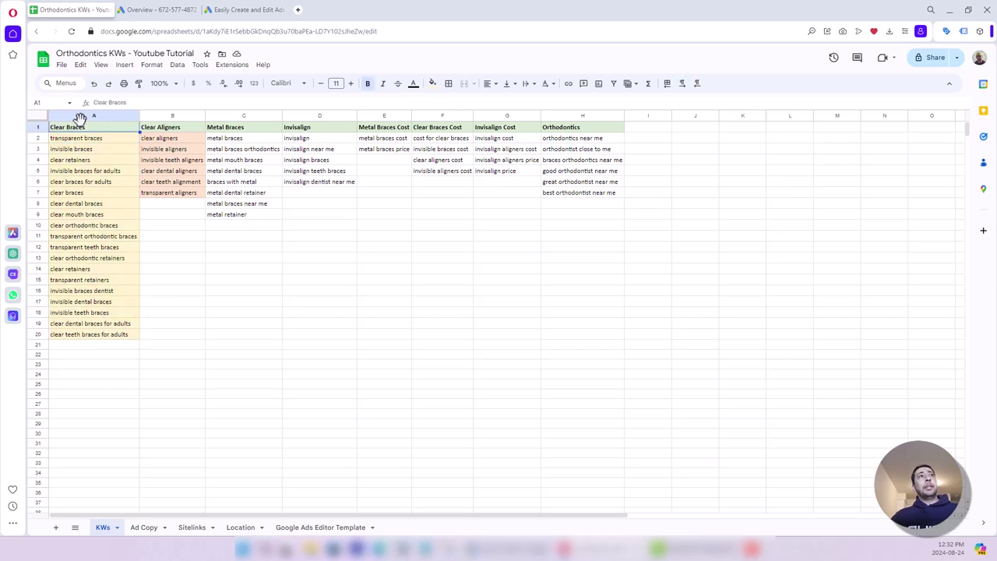
pyautogui.click(320, 527)
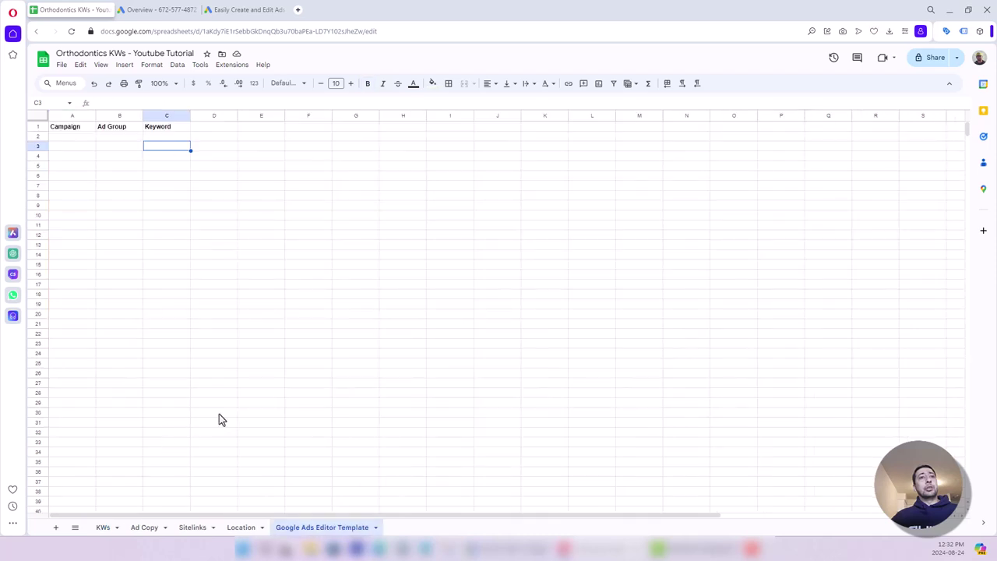
# Step: Copy the Clear Braces ad group name from the KWs sheet into B2 of the template sheet, and widen column B
pyautogui.click(103, 527)
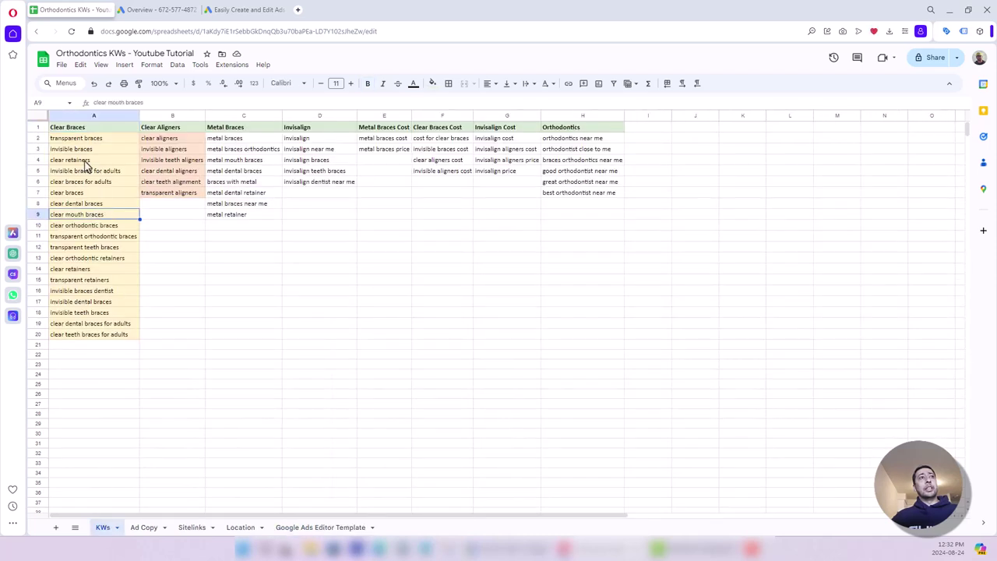
pyautogui.tripleClick(75, 126)
pyautogui.hotkey('ctrl', 'c')
pyautogui.click(215, 223)
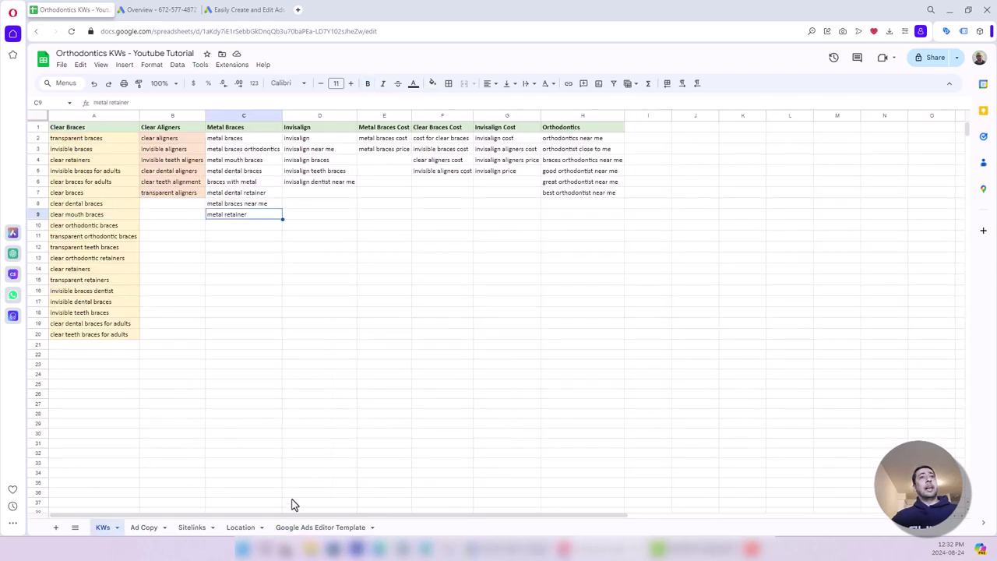
pyautogui.click(319, 527)
pyautogui.click(119, 138)
pyautogui.hotkey('ctrl', 'v')
pyautogui.press('Return')
pyautogui.moveTo(143, 115); pyautogui.dragTo(203, 113)
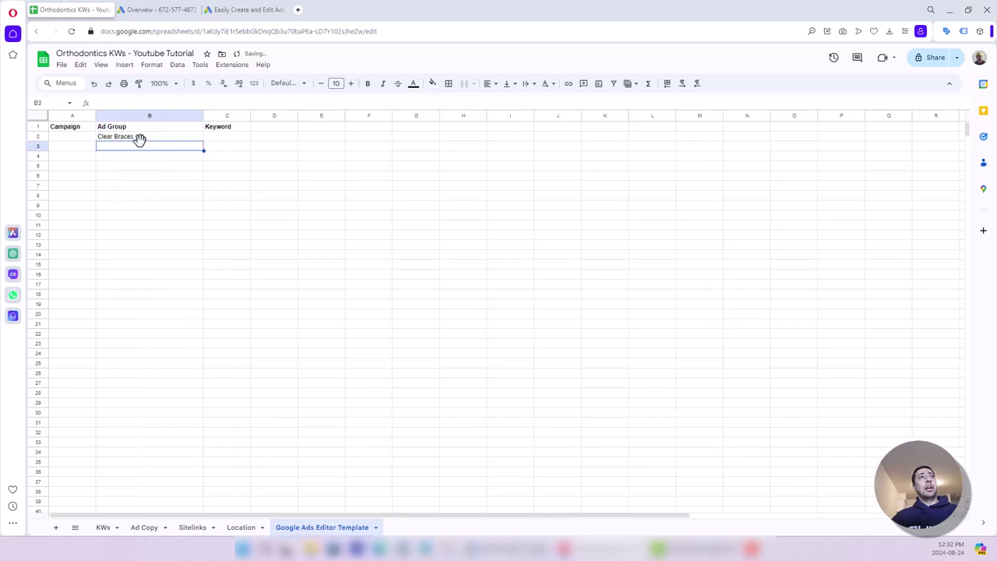
pyautogui.click(136, 139)
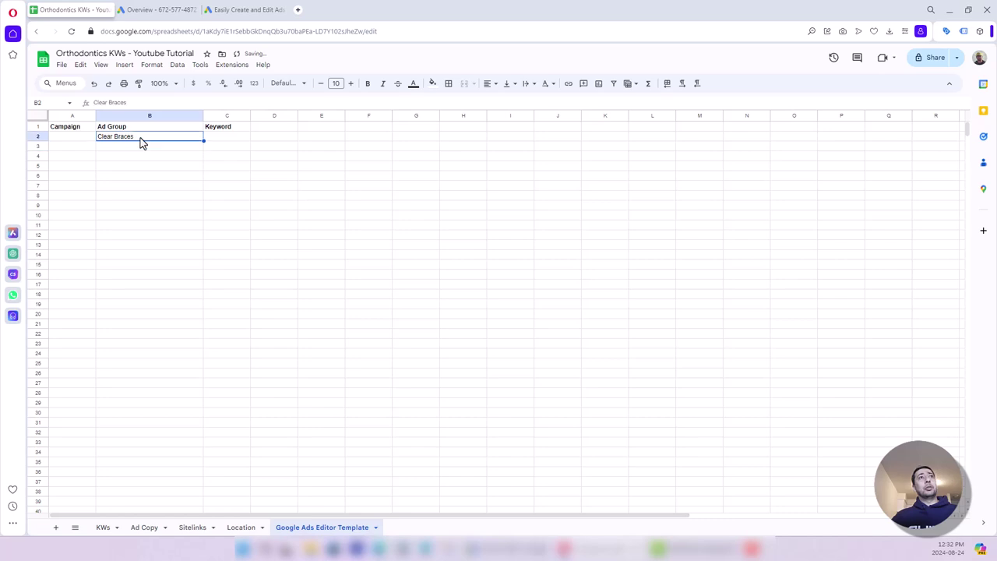
# Step: Copy the Clear Braces keywords from A2:A20 of the KWs sheet into C2:C20 of the Google Ads Editor Template sheet
pyautogui.click(103, 527)
pyautogui.moveTo(100, 143); pyautogui.dragTo(99, 336)
pyautogui.hotkey('ctrl', 'c')
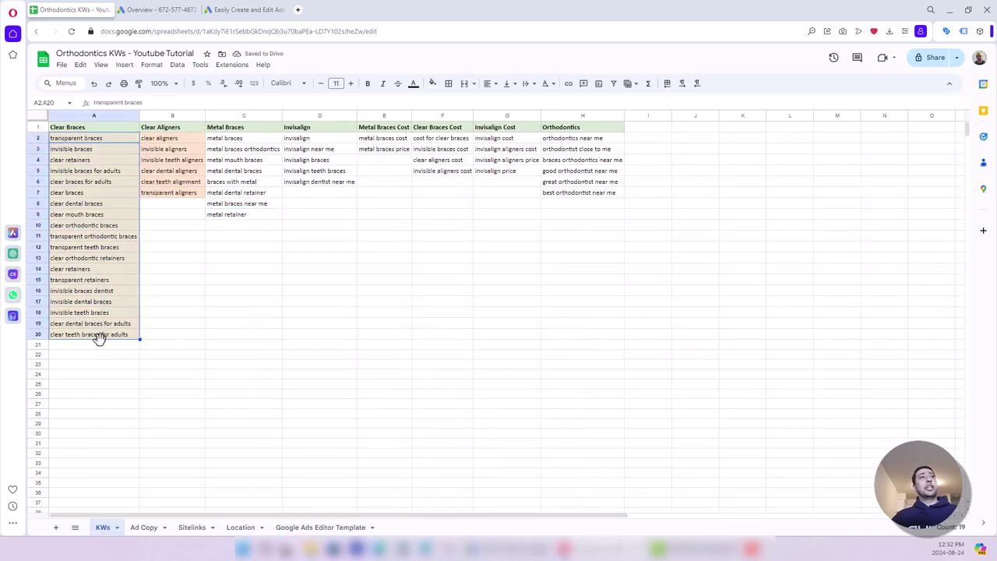
pyautogui.click(363, 526)
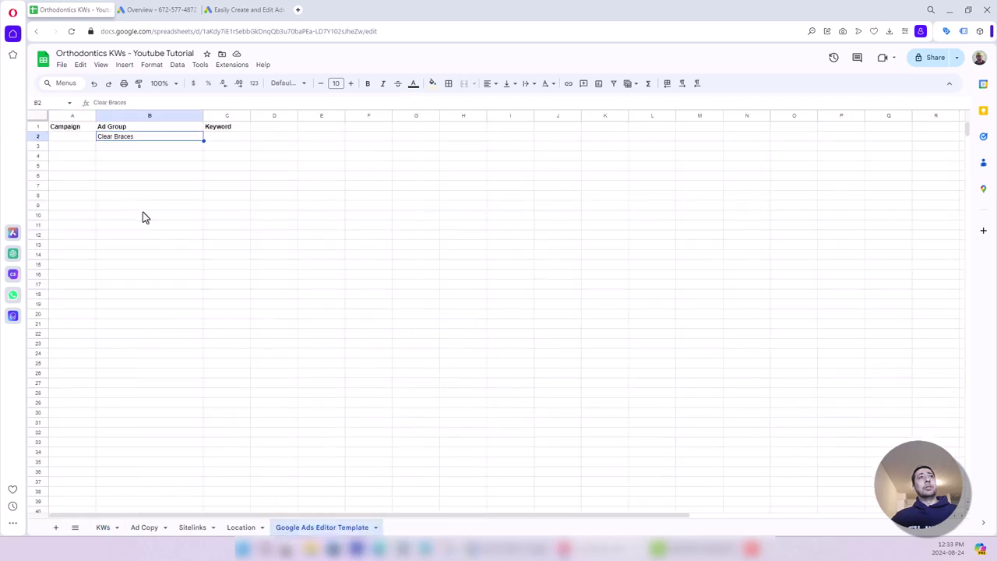
pyautogui.click(222, 139)
pyautogui.hotkey('ctrl', 'v')
pyautogui.click(180, 136)
pyautogui.moveTo(205, 139); pyautogui.dragTo(221, 336)
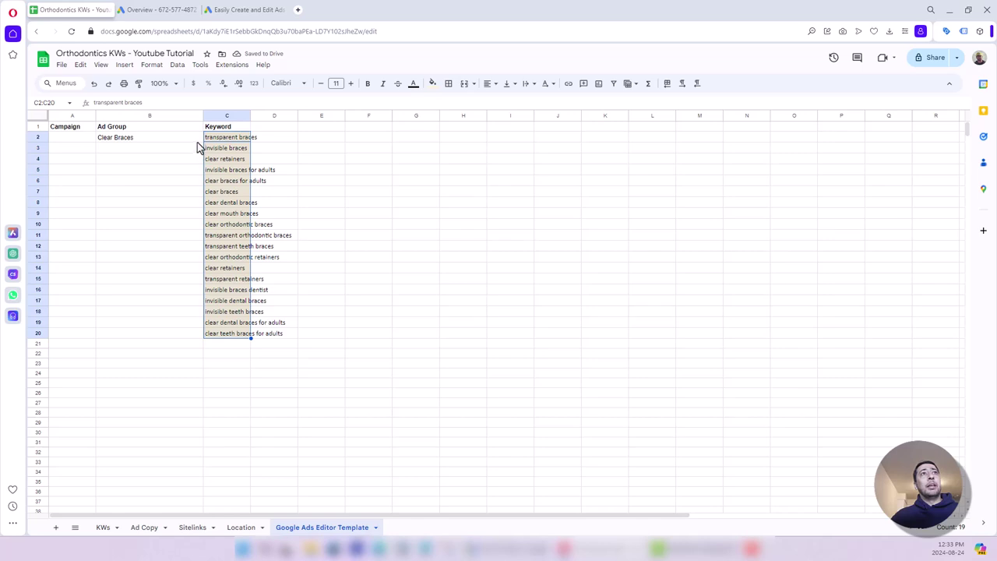
# Step: Fit the width of column C on the template sheet to its keyword text
pyautogui.doubleClick(250, 115)
pyautogui.click(411, 215)
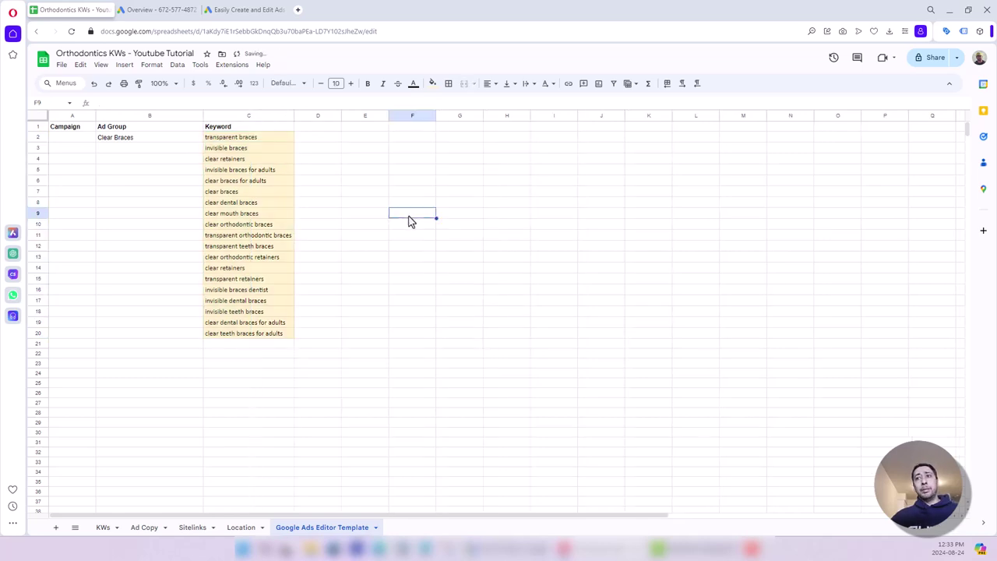
pyautogui.hotkey('ctrl', '+')
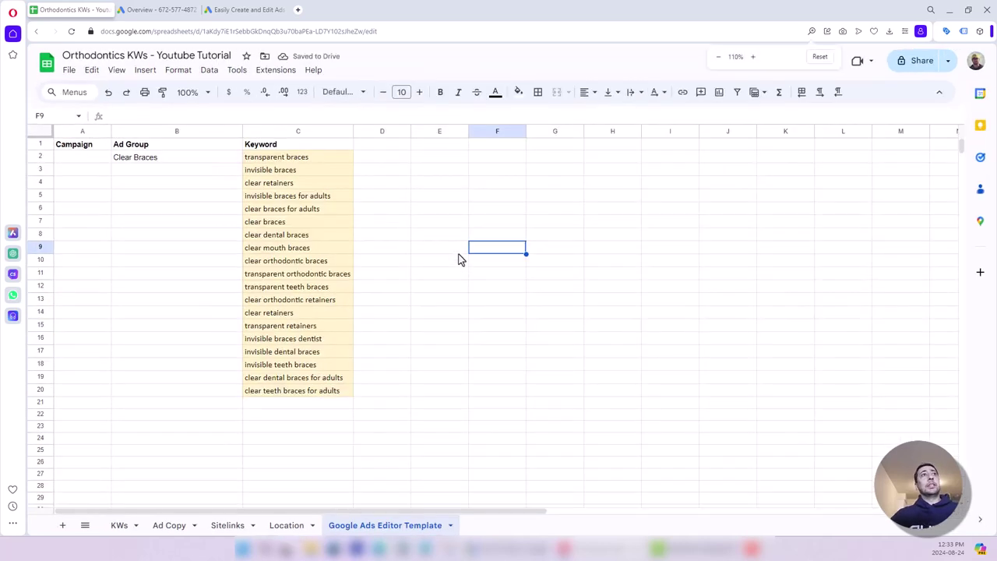
# Step: Fill the Clear Braces ad group name from B2 down to B20 alongside the keywords
pyautogui.moveTo(289, 160); pyautogui.dragTo(306, 392)
pyautogui.click(211, 155)
pyautogui.moveTo(242, 163); pyautogui.dragTo(242, 391)
# Step: Check that the ad group entries in B2:B20 line up with the keywords in C2:C20
pyautogui.click(186, 170)
pyautogui.click(174, 159)
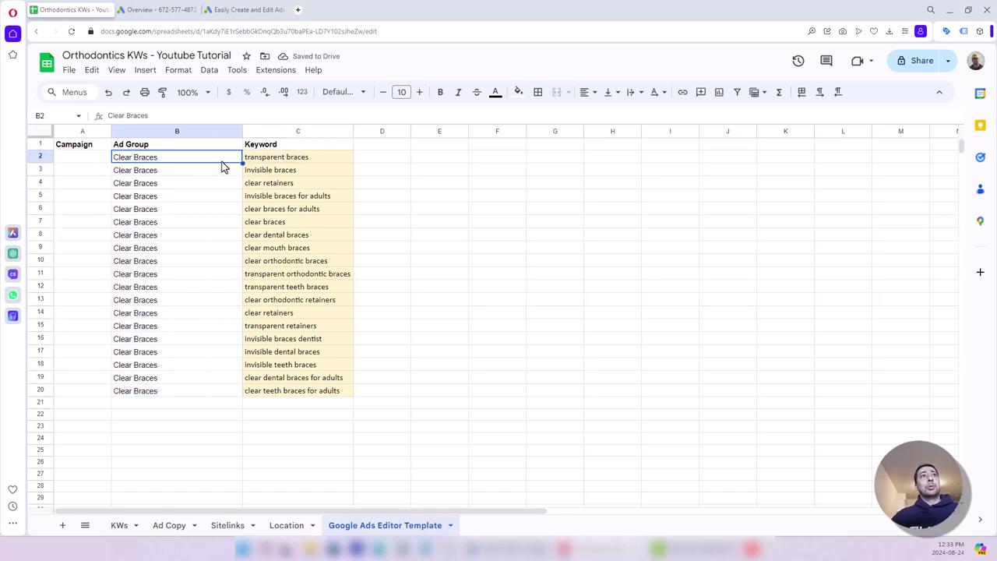
pyautogui.moveTo(215, 156); pyautogui.dragTo(216, 390)
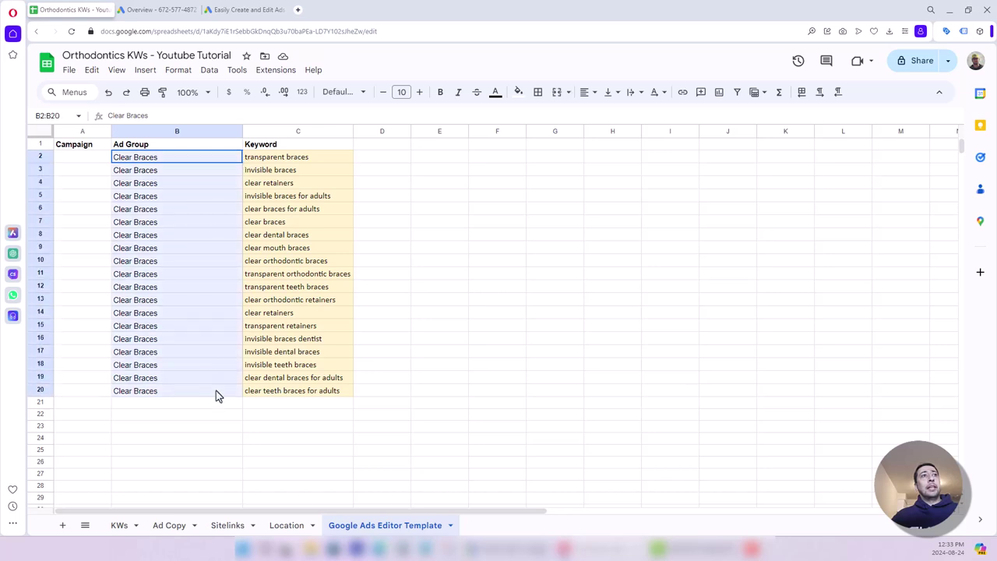
pyautogui.click(267, 164)
pyautogui.moveTo(279, 161); pyautogui.dragTo(296, 395)
pyautogui.moveTo(184, 163); pyautogui.dragTo(206, 386)
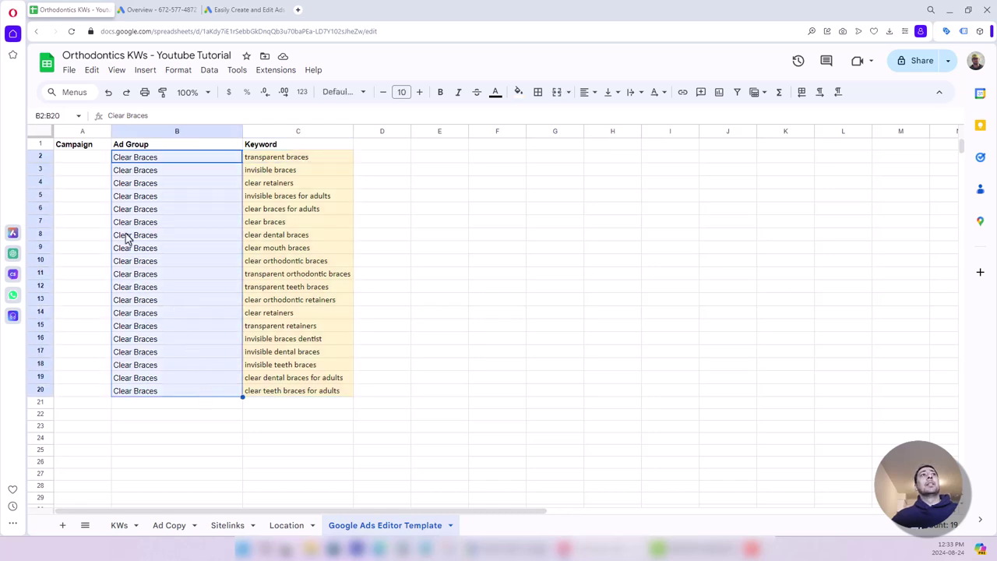
pyautogui.click(398, 226)
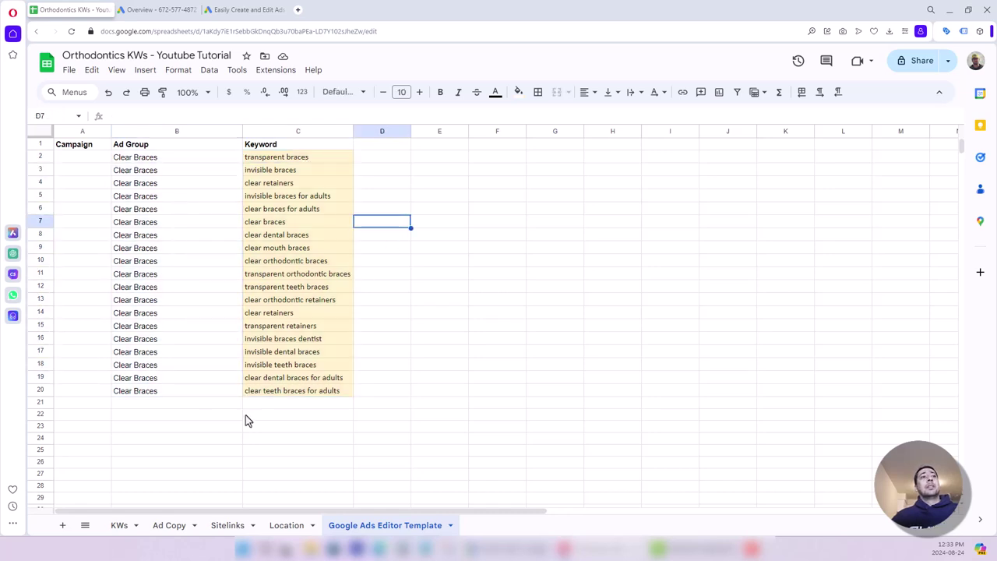
# Step: Copy the Clear Aligners keywords from B2:B7 of the KWs sheet into C21:C26 of the Google Ads Editor Template sheet
pyautogui.click(127, 528)
pyautogui.moveTo(196, 159); pyautogui.dragTo(194, 226)
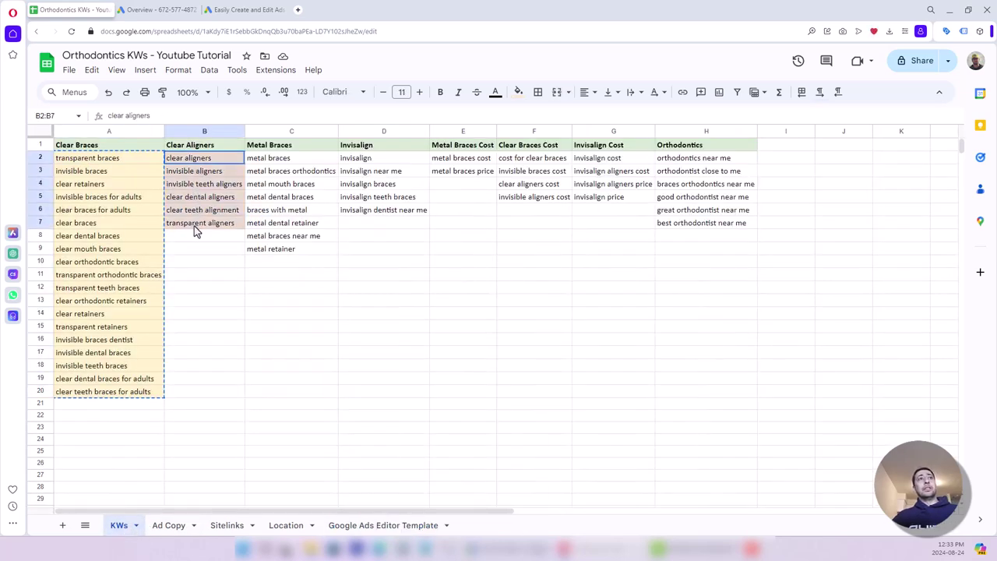
pyautogui.click(196, 133)
pyautogui.moveTo(199, 158); pyautogui.dragTo(201, 230)
pyautogui.hotkey('ctrl', 'c')
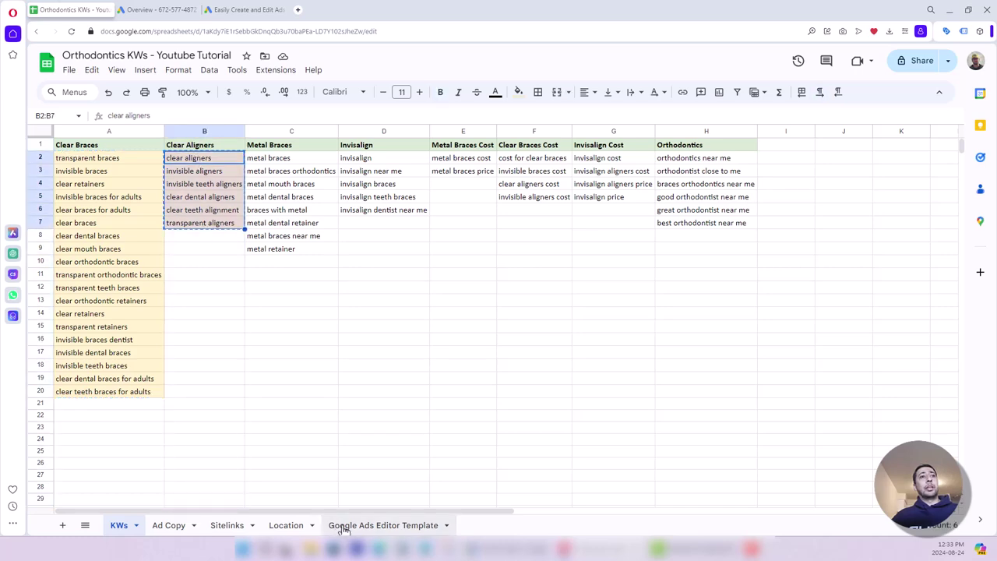
pyautogui.click(343, 526)
pyautogui.click(283, 407)
pyautogui.hotkey('ctrl', 'v')
# Step: Move the KWs sheet so it sits directly before the Google Ads Editor Template sheet
pyautogui.click(167, 527)
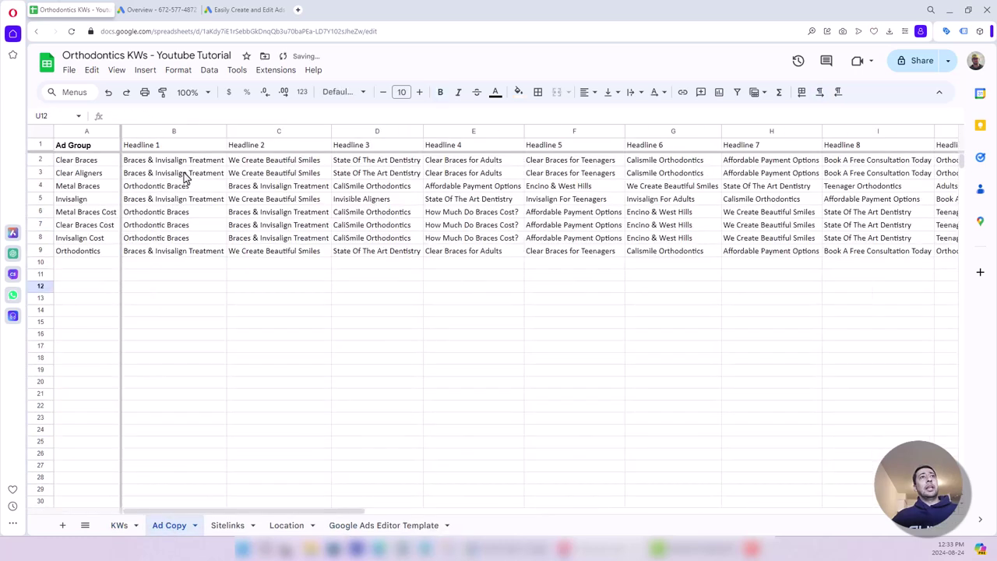
pyautogui.click(119, 525)
pyautogui.moveTo(120, 528); pyautogui.dragTo(311, 528)
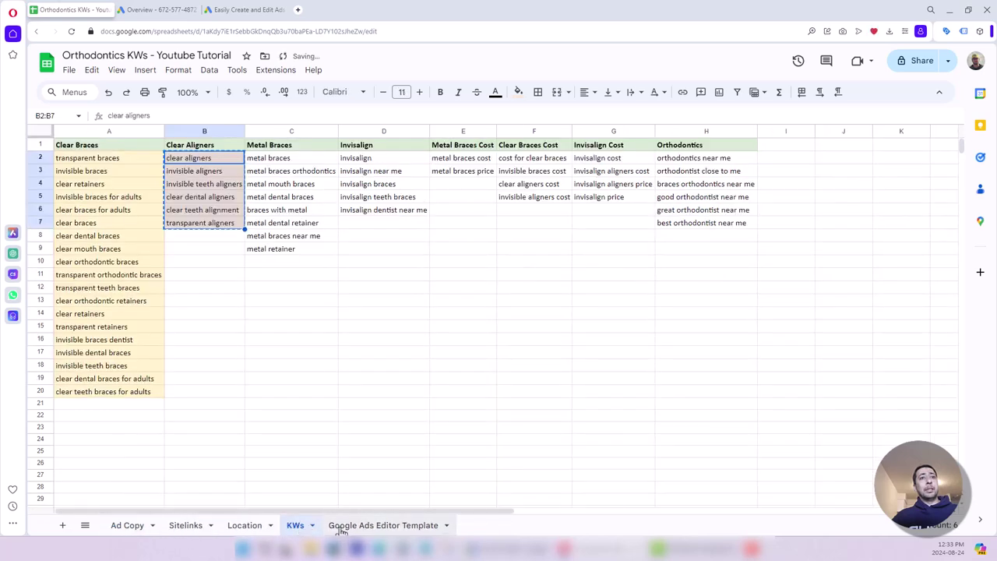
# Step: Copy the Clear Aligners ad group name from the KWs sheet into B21:B26 of the template sheet
pyautogui.click(215, 185)
pyautogui.click(377, 525)
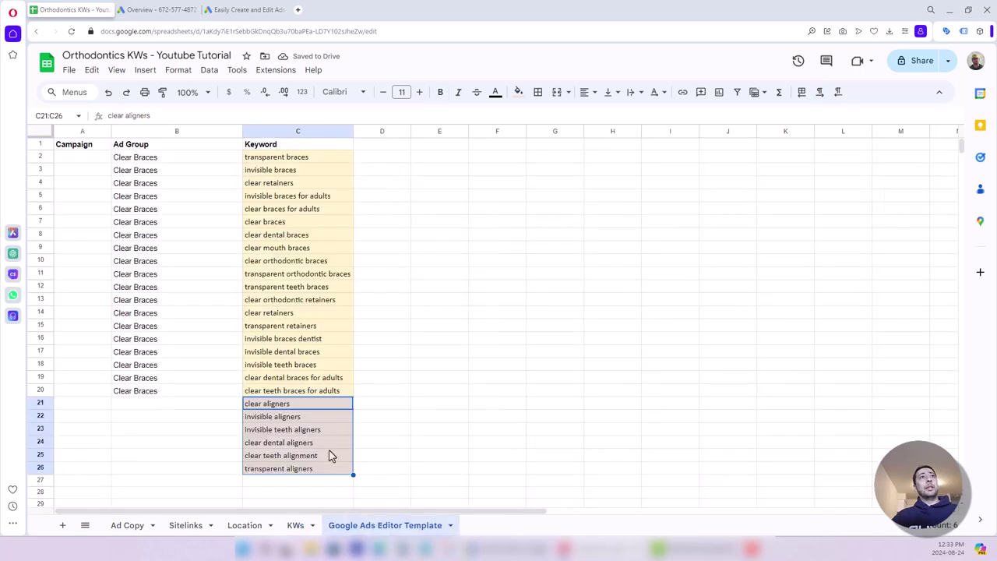
pyautogui.click(191, 403)
pyautogui.hotkey('ctrl', 'v')
pyautogui.scroll(-3, 208, 322)
pyautogui.press('Down')
pyautogui.keyDown('shift'); pyautogui.click(203, 260); pyautogui.keyUp('shift')
pyautogui.hotkey('ctrl', 'v')
pyautogui.click(236, 307)
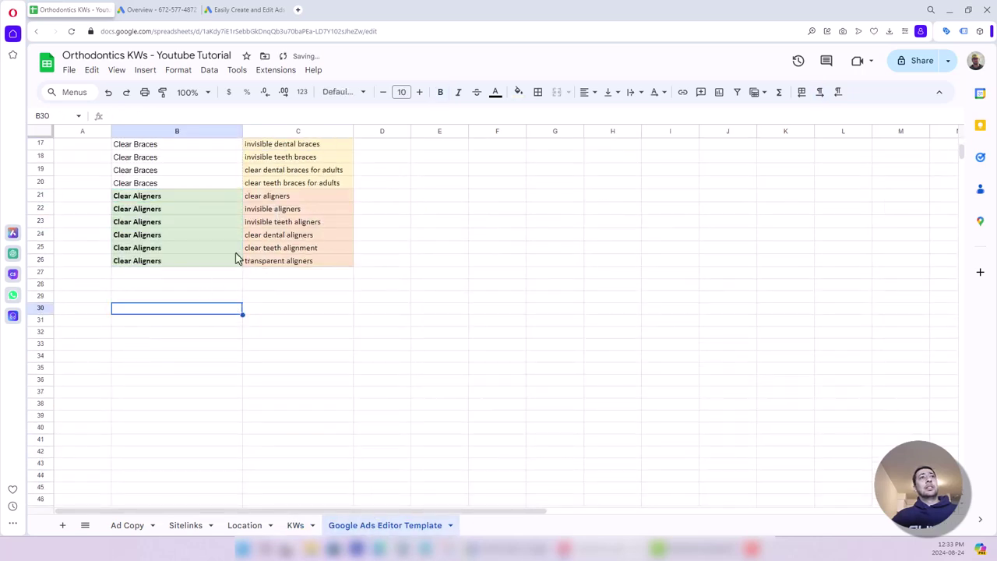
# Step: Copy the Metal Braces keywords from C2:C9 of the KWs sheet into C27:C34 of the template sheet
pyautogui.click(294, 525)
pyautogui.moveTo(269, 158); pyautogui.dragTo(267, 249)
pyautogui.click(384, 525)
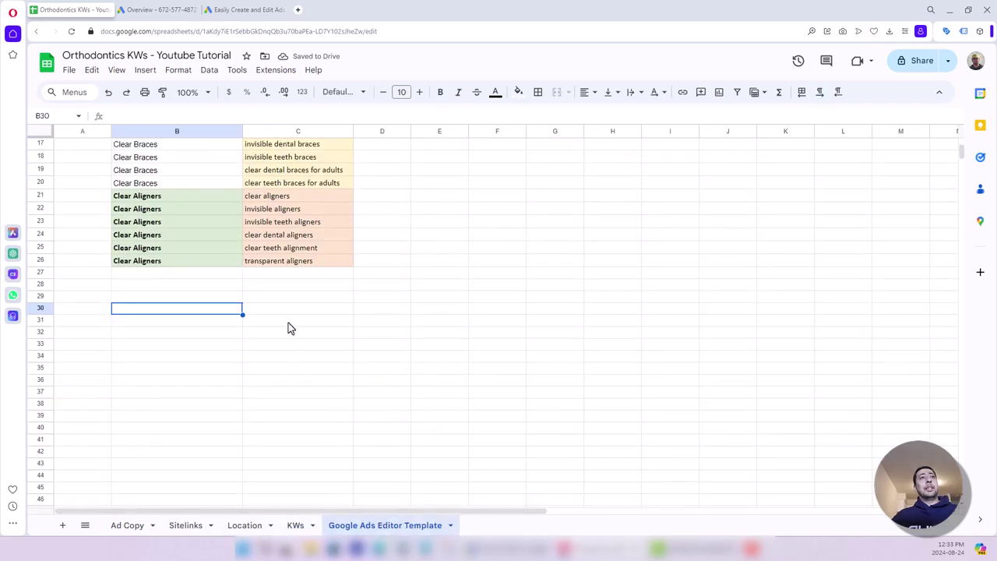
pyautogui.click(287, 274)
pyautogui.hotkey('ctrl', 'v')
# Step: Freeze the heading row of the template sheet
pyautogui.scroll(8, 336, 294)
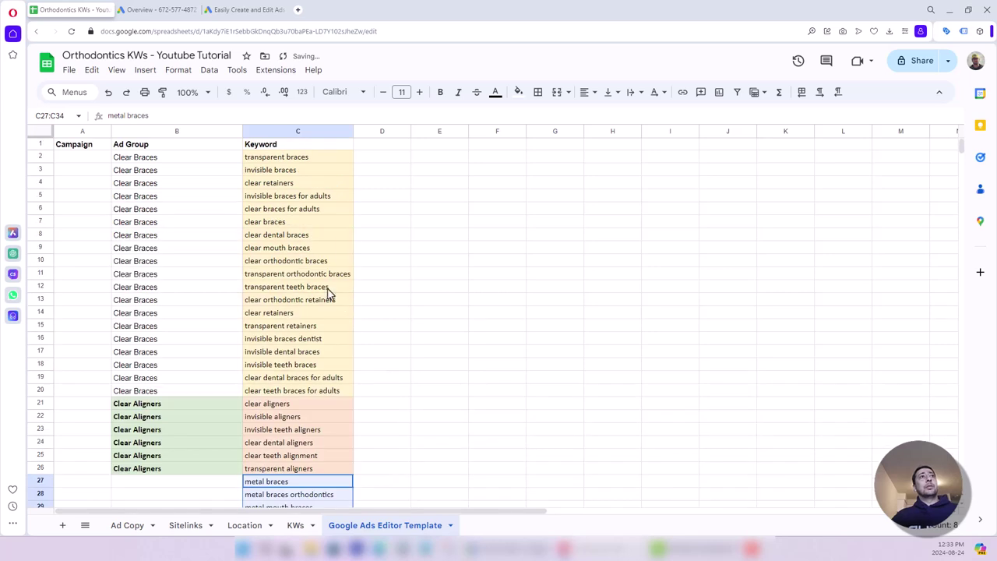
pyautogui.click(39, 144)
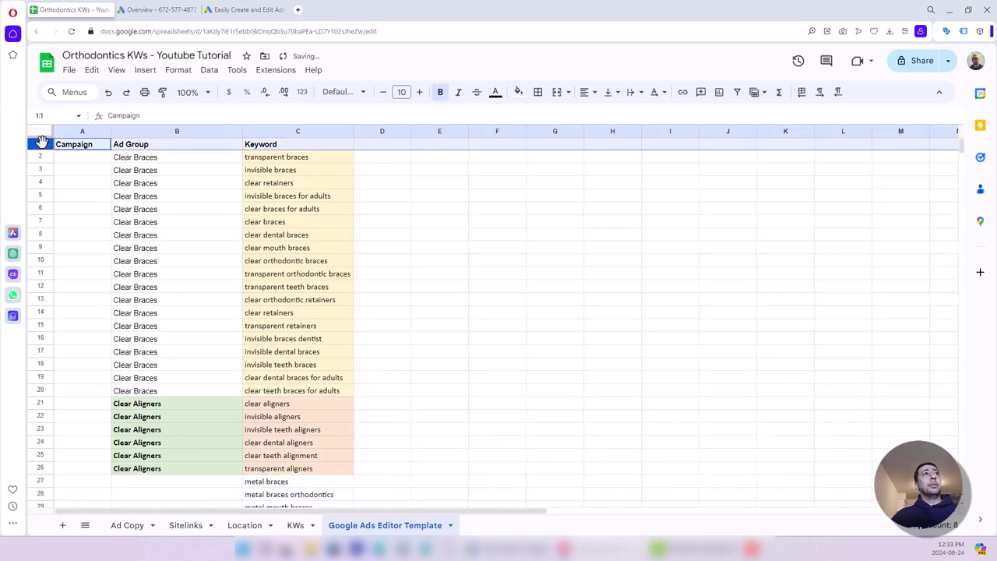
pyautogui.click(118, 71)
pyautogui.moveTo(138, 109)
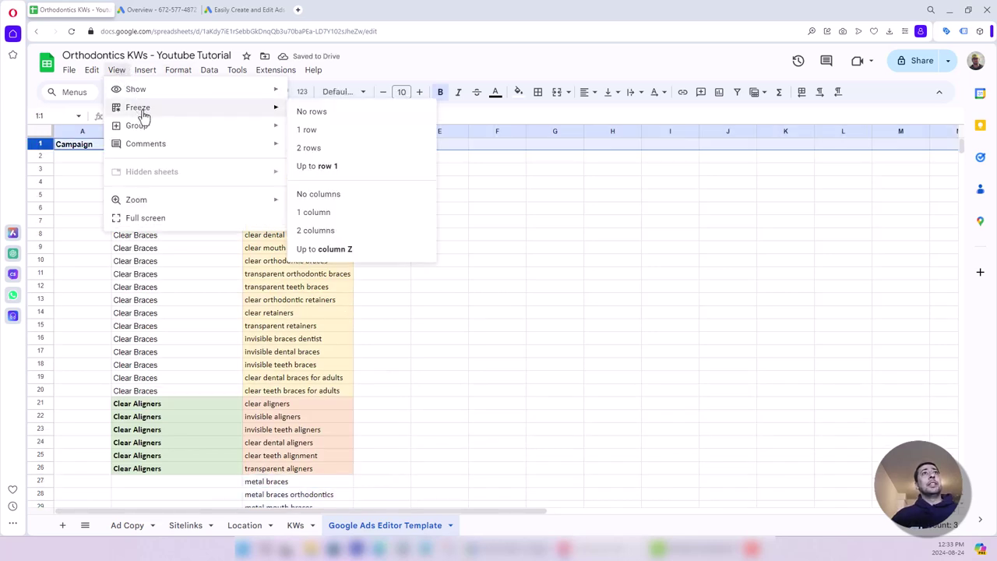
pyautogui.click(308, 130)
# Step: Copy the Metal Braces ad group name from the KWs sheet into B27:B34 of the template sheet
pyautogui.scroll(-7, 473, 305)
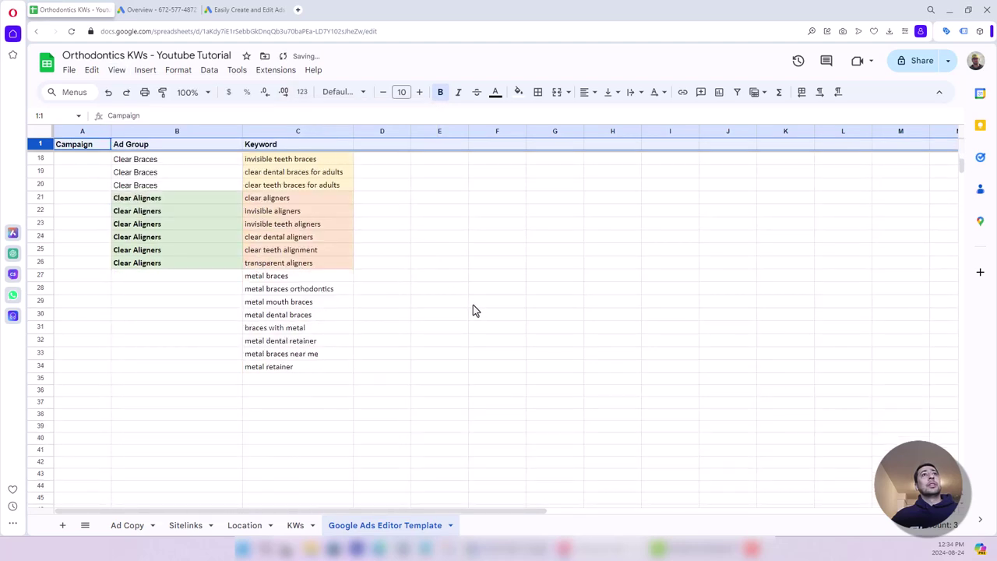
pyautogui.moveTo(296, 225); pyautogui.dragTo(289, 314)
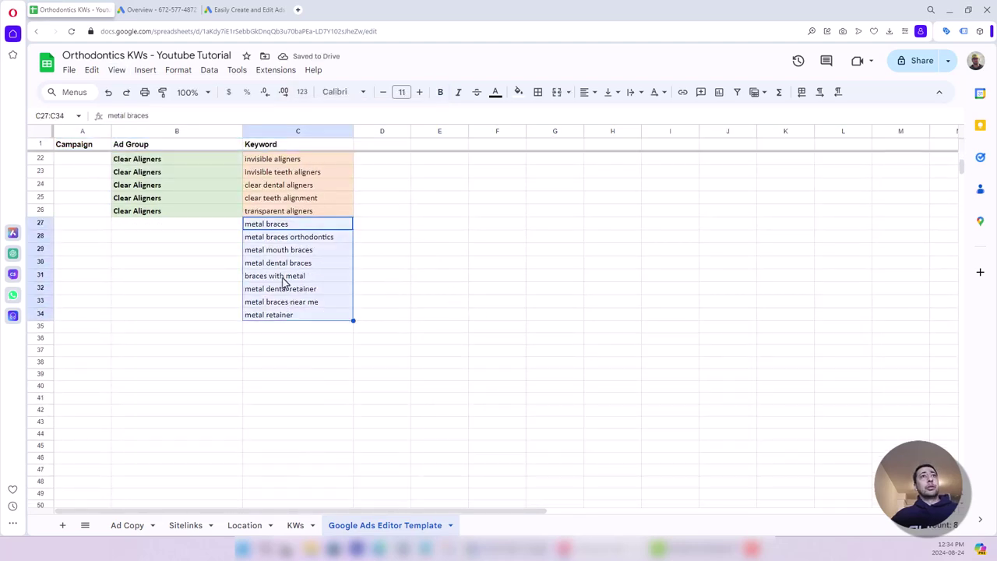
pyautogui.click(295, 524)
pyautogui.hotkey('ctrl', 'c')
pyautogui.click(261, 141)
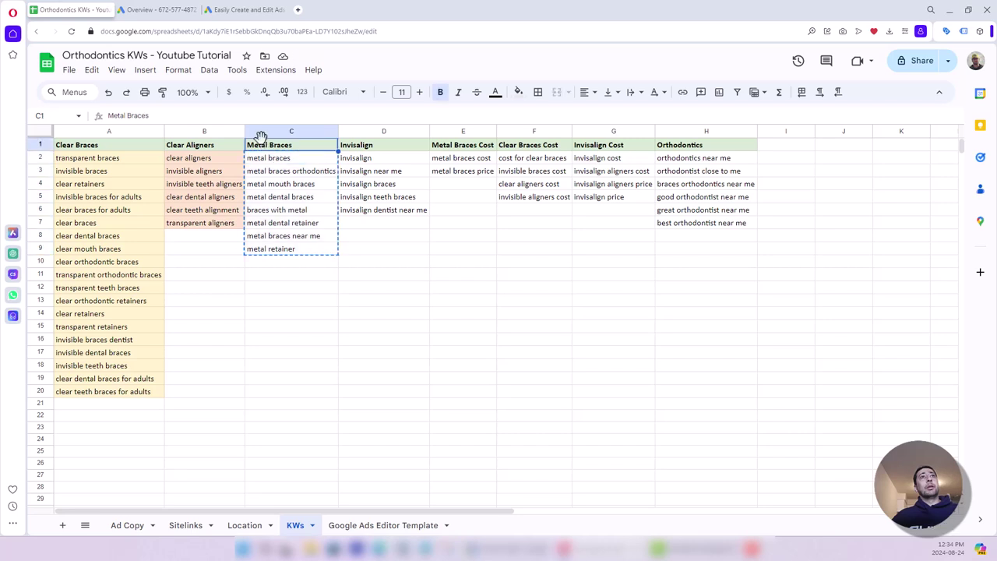
pyautogui.hotkey('ctrl', 'c')
pyautogui.click(382, 525)
pyautogui.click(163, 224)
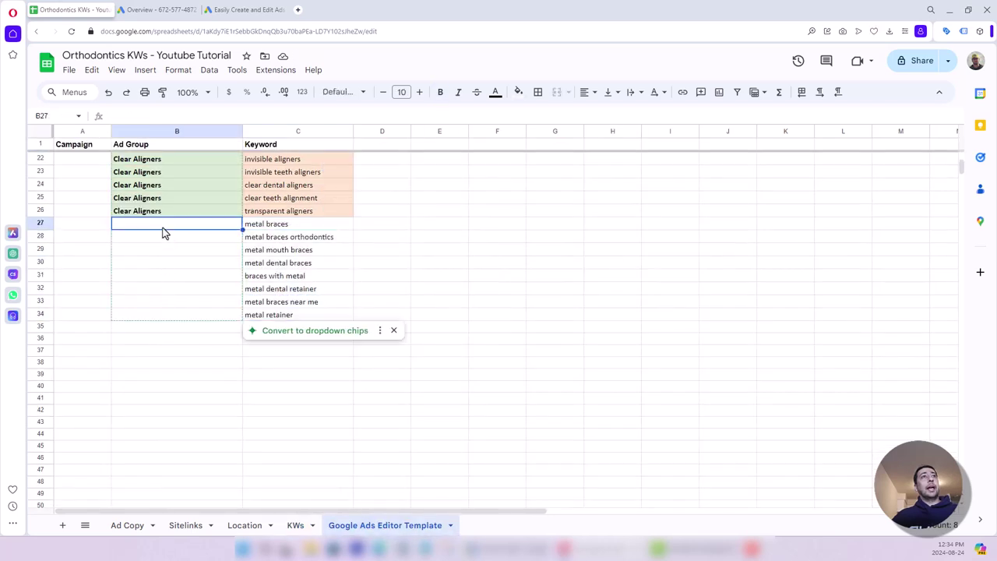
pyautogui.hotkey('ctrl', 'v')
pyautogui.moveTo(171, 243); pyautogui.dragTo(174, 315)
pyautogui.hotkey('ctrl', 'v')
# Step: Copy the Invisalign keywords from D2:D6 of the KWs sheet into C35:C39 of the template sheet
pyautogui.click(295, 525)
pyautogui.moveTo(358, 159); pyautogui.dragTo(363, 212)
pyautogui.hotkey('ctrl', 'c')
pyautogui.click(382, 525)
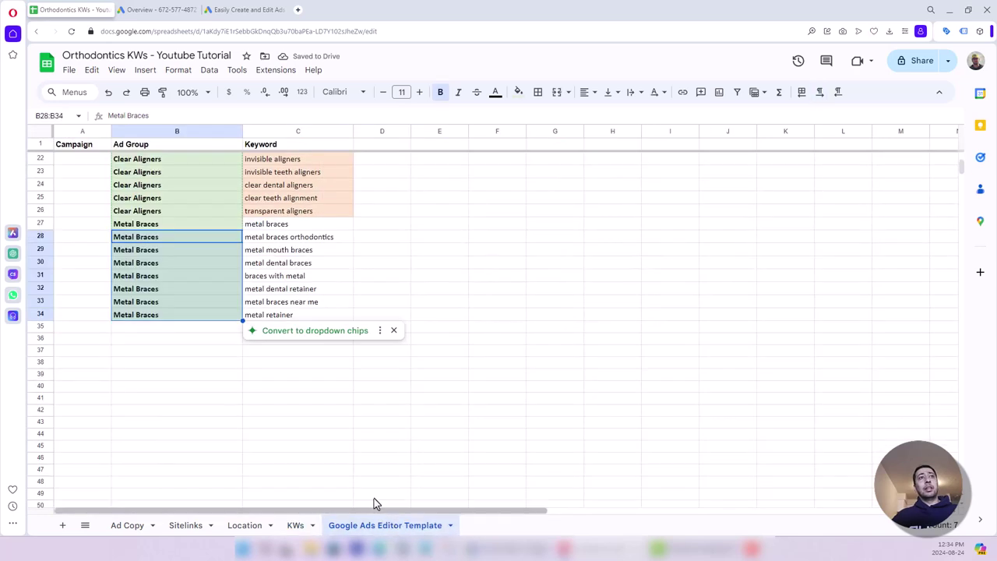
pyautogui.click(292, 353)
pyautogui.click(328, 328)
pyautogui.hotkey('ctrl', 'v')
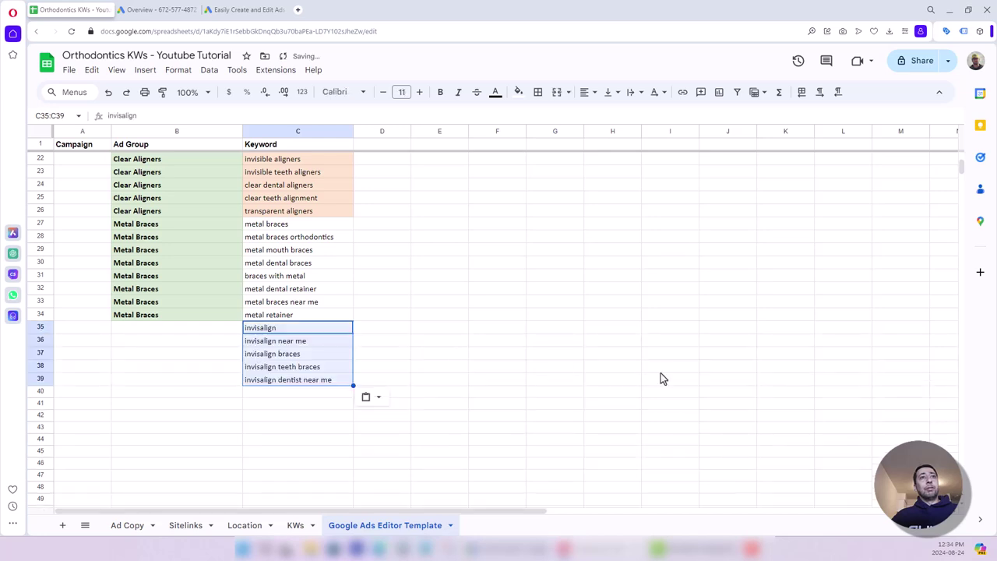
# Step: Copy the Invisalign ad group name from the KWs sheet into B35:B39 of the template sheet
pyautogui.click(295, 525)
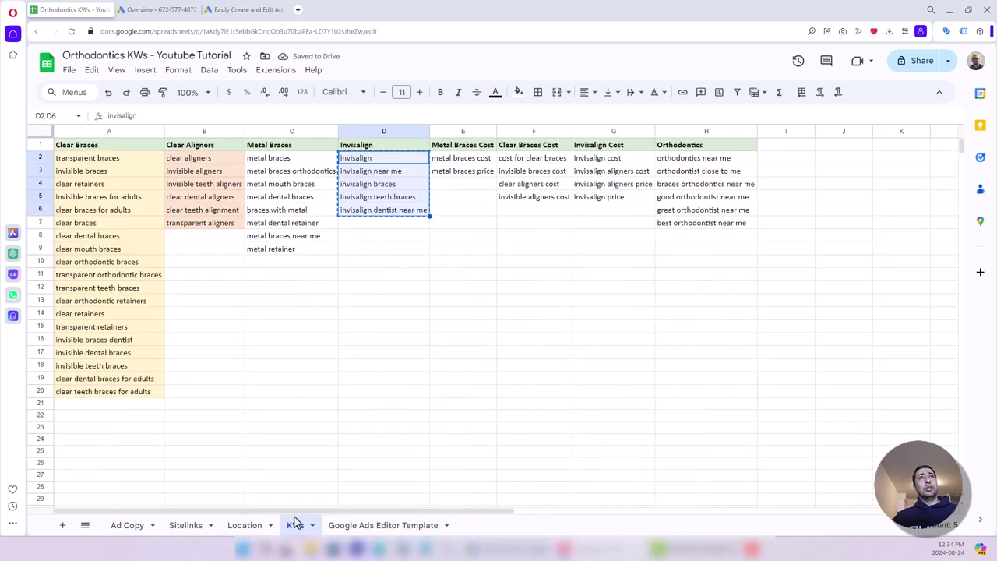
pyautogui.click(356, 148)
pyautogui.hotkey('ctrl', 'c')
pyautogui.click(366, 524)
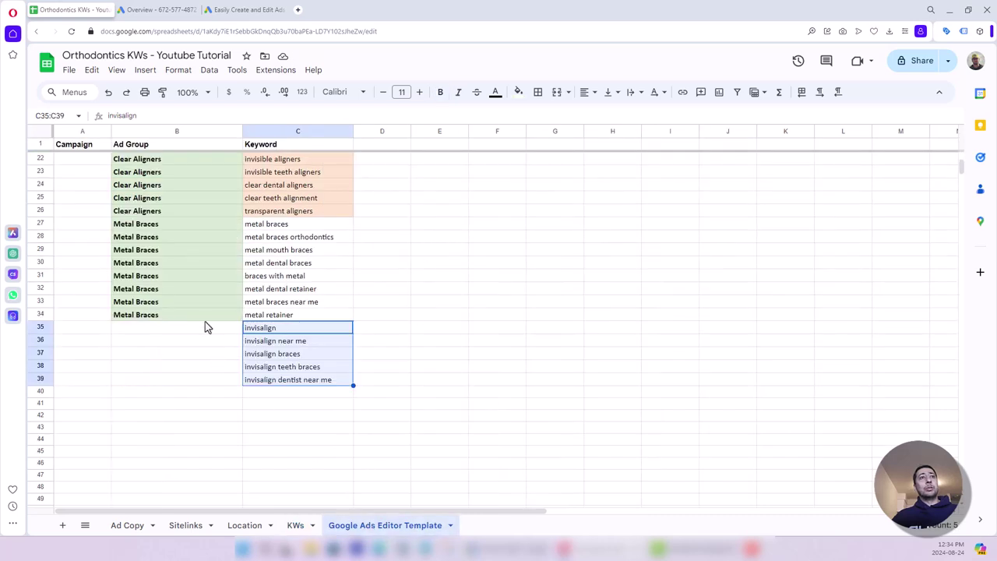
pyautogui.click(205, 326)
pyautogui.hotkey('ctrl', 'v')
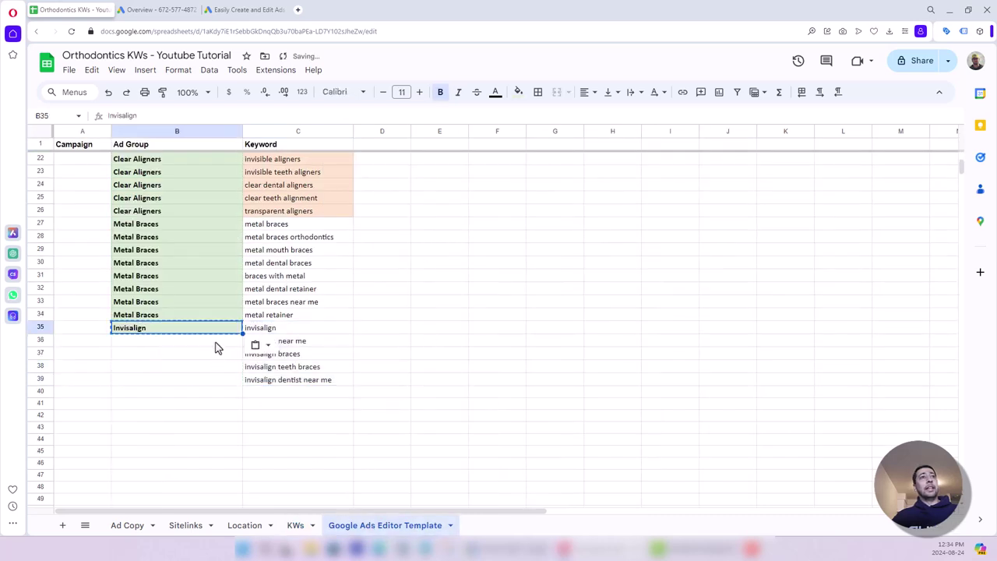
pyautogui.moveTo(217, 348); pyautogui.dragTo(222, 383)
pyautogui.hotkey('ctrl', 'v')
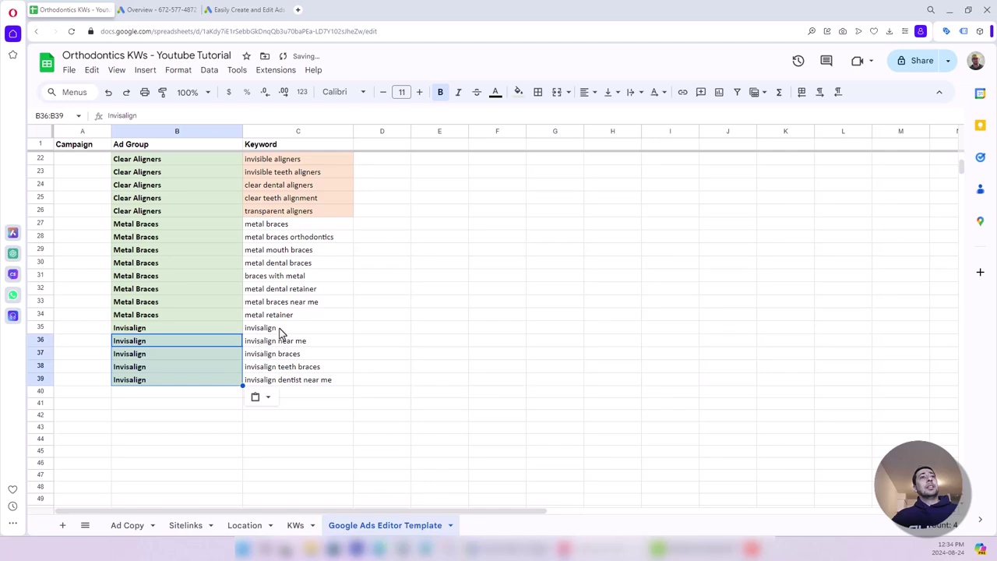
pyautogui.moveTo(280, 330); pyautogui.dragTo(165, 378)
# Step: Copy the Metal Braces Cost keywords from E2:E3 of the KWs sheet into C40:C41 of the template sheet
pyautogui.click(295, 525)
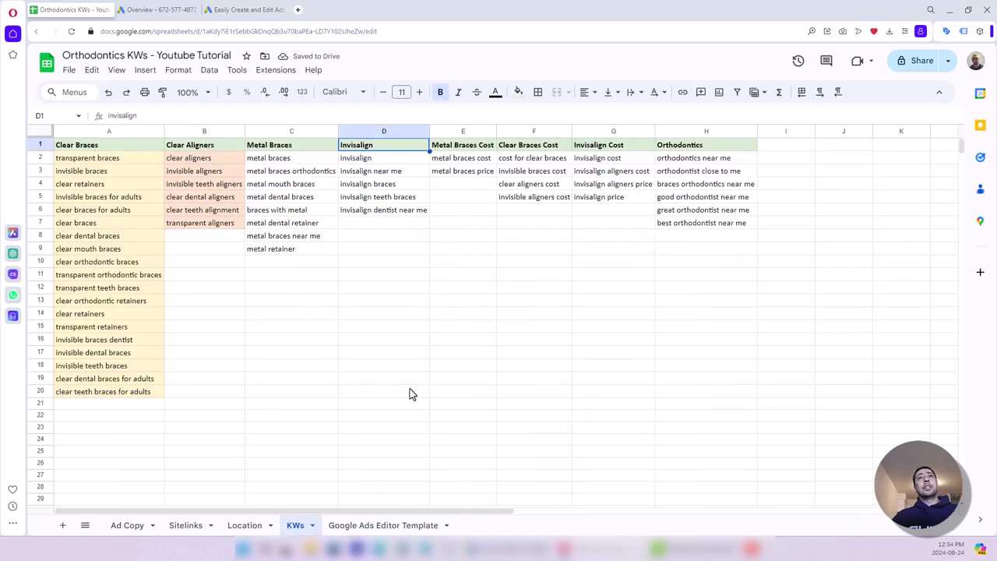
pyautogui.moveTo(459, 158); pyautogui.dragTo(460, 172)
pyautogui.hotkey('ctrl', 'c')
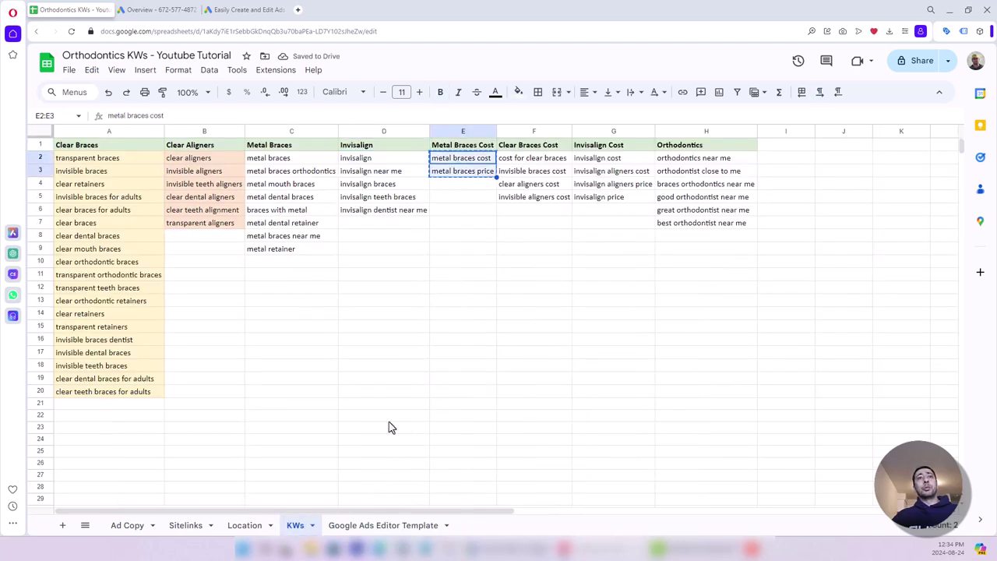
pyautogui.click(374, 525)
pyautogui.click(291, 396)
pyautogui.hotkey('ctrl', 'v')
# Step: Copy the Metal Braces Cost ad group name from the KWs sheet into B40:B41 of the template sheet
pyautogui.click(295, 525)
pyautogui.moveTo(457, 151); pyautogui.dragTo(458, 170)
pyautogui.hotkey('ctrl', 'z')
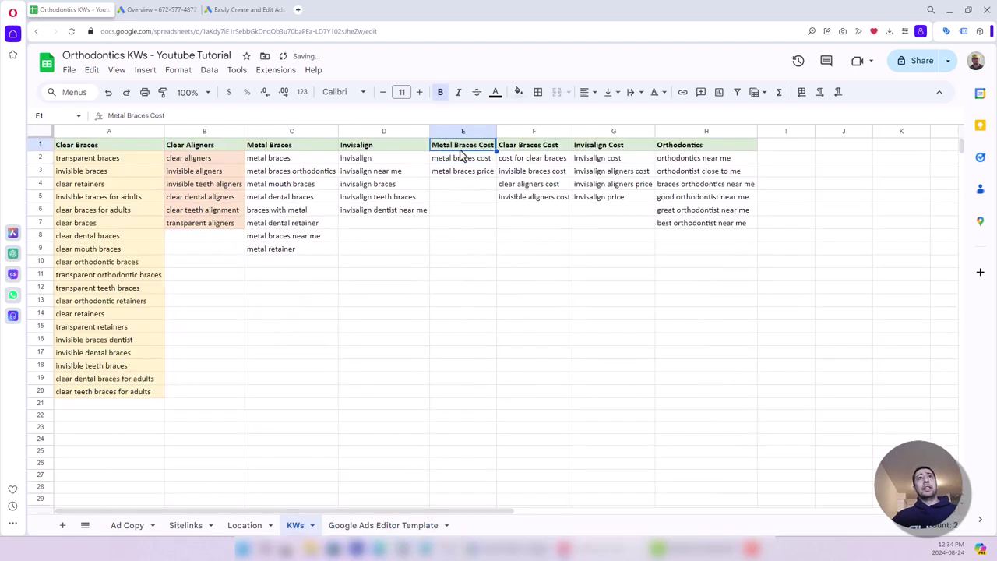
pyautogui.click(374, 525)
pyautogui.click(215, 394)
pyautogui.hotkey('ctrl', 'v')
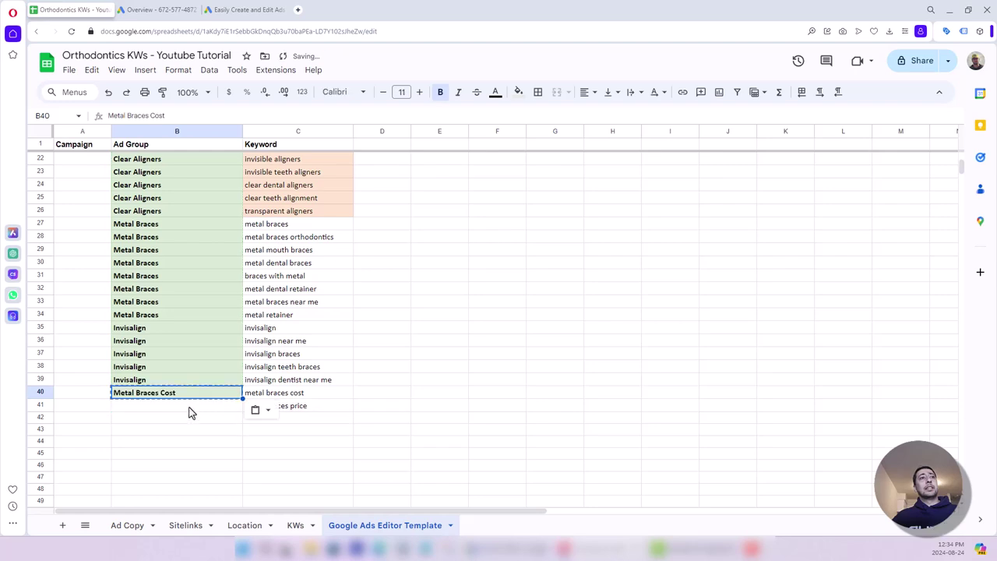
pyautogui.click(190, 406)
pyautogui.hotkey('ctrl', 'v')
# Step: Copy the Clear Braces Cost keywords from F2:F5 of the KWs sheet into C42:C45 of the template sheet
pyautogui.scroll(-4, 289, 207)
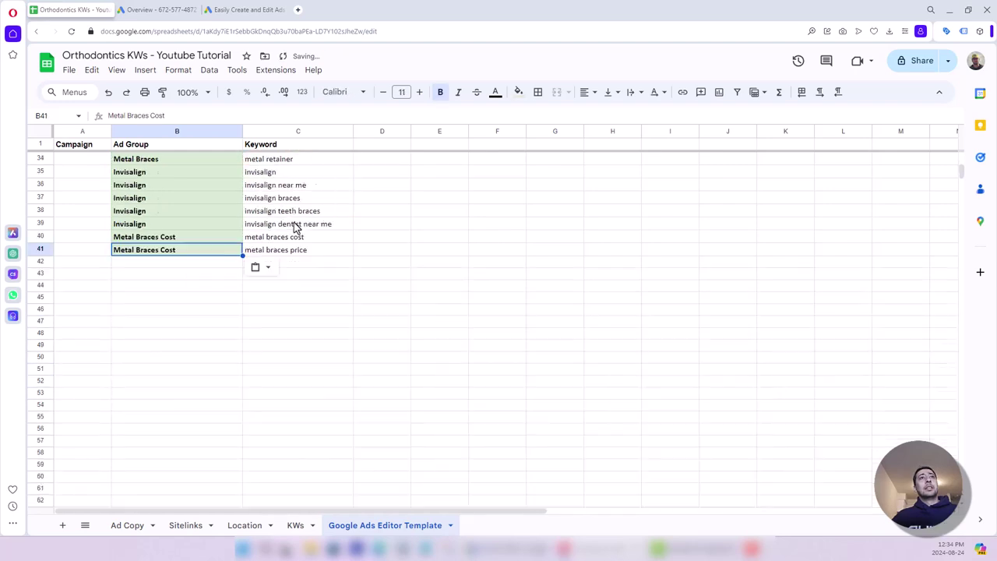
pyautogui.click(295, 525)
pyautogui.moveTo(526, 159); pyautogui.dragTo(527, 197)
pyautogui.hotkey('ctrl', 'c')
pyautogui.click(351, 527)
pyautogui.click(260, 287)
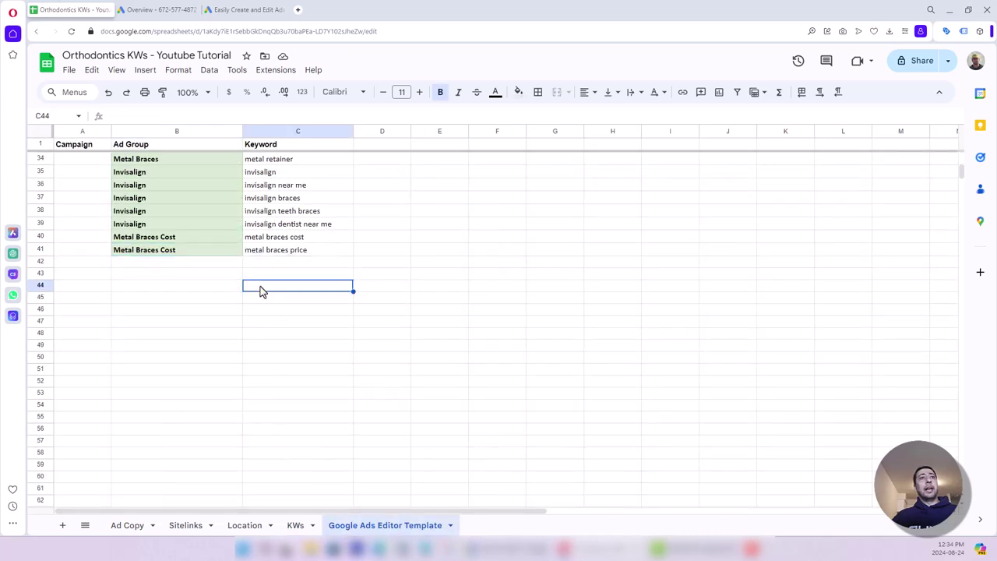
pyautogui.click(266, 263)
pyautogui.hotkey('ctrl', 'v')
# Step: Copy the Clear Braces Cost ad group name from the KWs sheet into B42:B45 of the template sheet
pyautogui.click(296, 527)
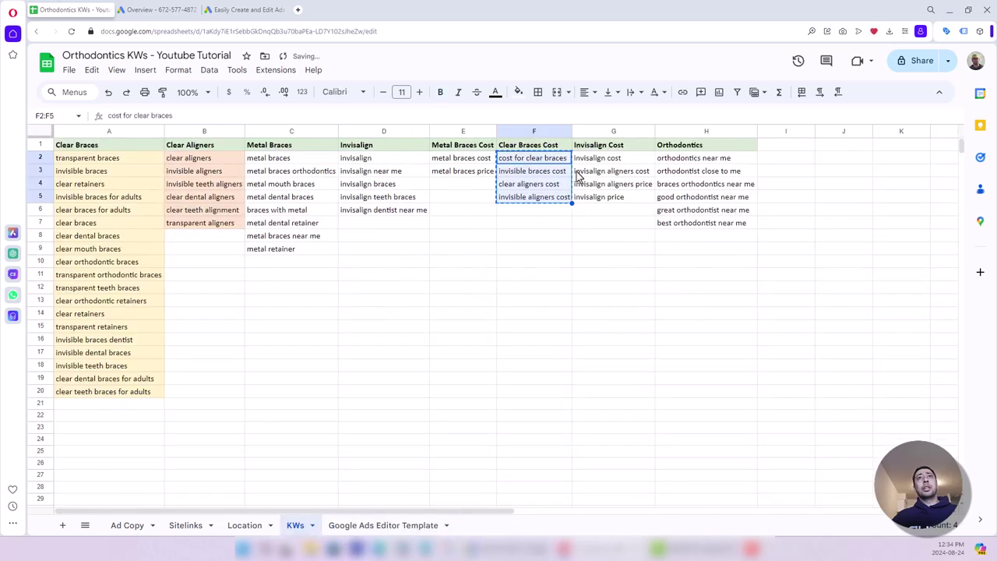
pyautogui.click(532, 148)
pyautogui.click(187, 265)
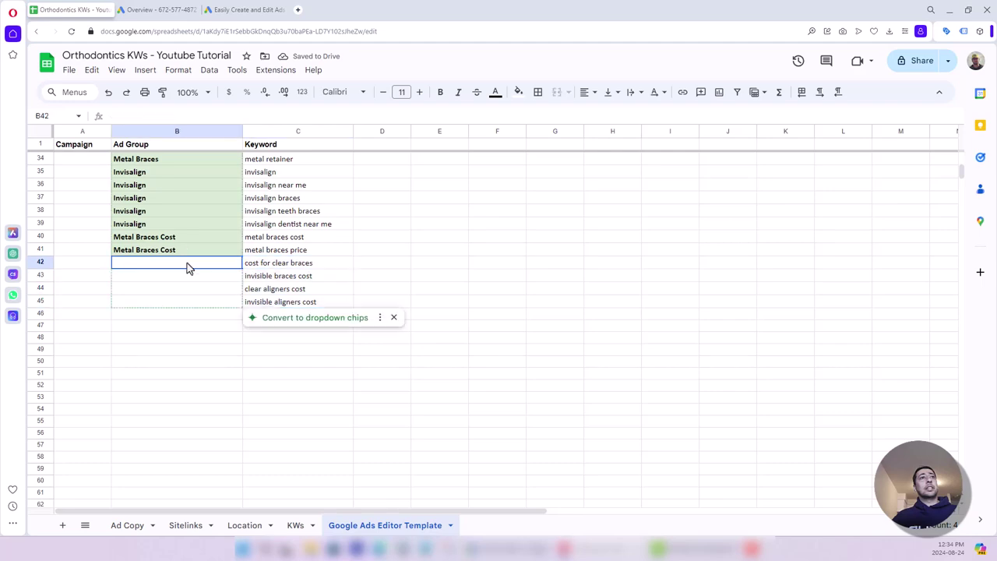
pyautogui.hotkey('ctrl', 'v')
pyautogui.moveTo(187, 276); pyautogui.dragTo(187, 306)
pyautogui.hotkey('ctrl', 'v')
# Step: Copy the Invisalign Cost keywords from G2:G5 of the KWs sheet into C46:C49 of the template sheet
pyautogui.click(296, 525)
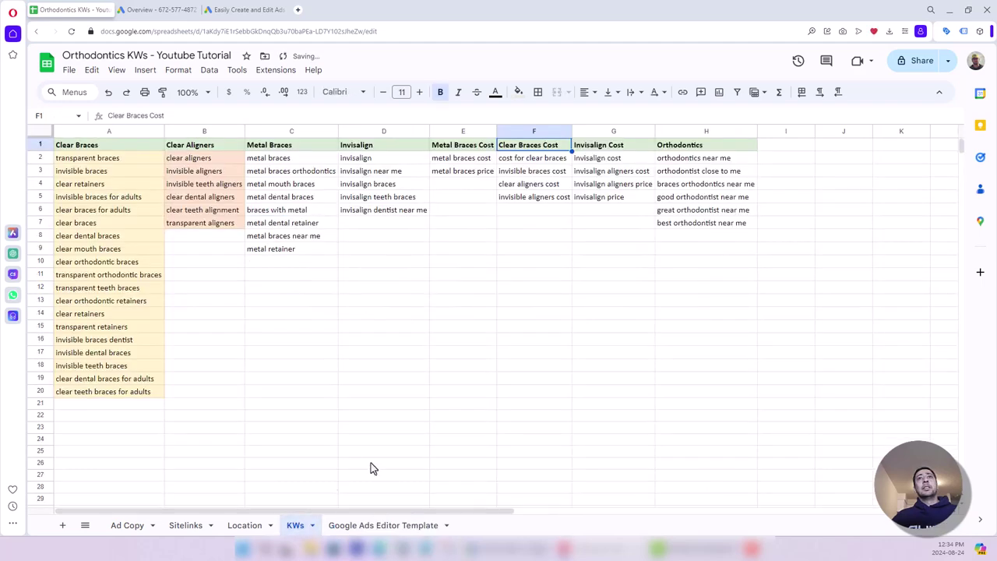
pyautogui.moveTo(605, 159); pyautogui.dragTo(605, 196)
pyautogui.hotkey('ctrl', 'c')
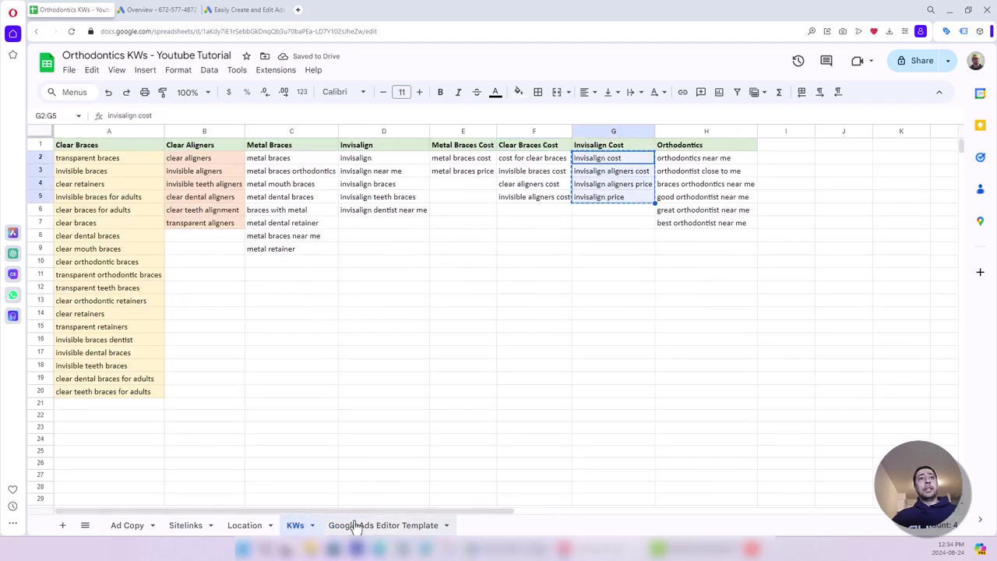
pyautogui.click(351, 525)
pyautogui.click(296, 362)
pyautogui.click(296, 316)
pyautogui.hotkey('ctrl', 'v')
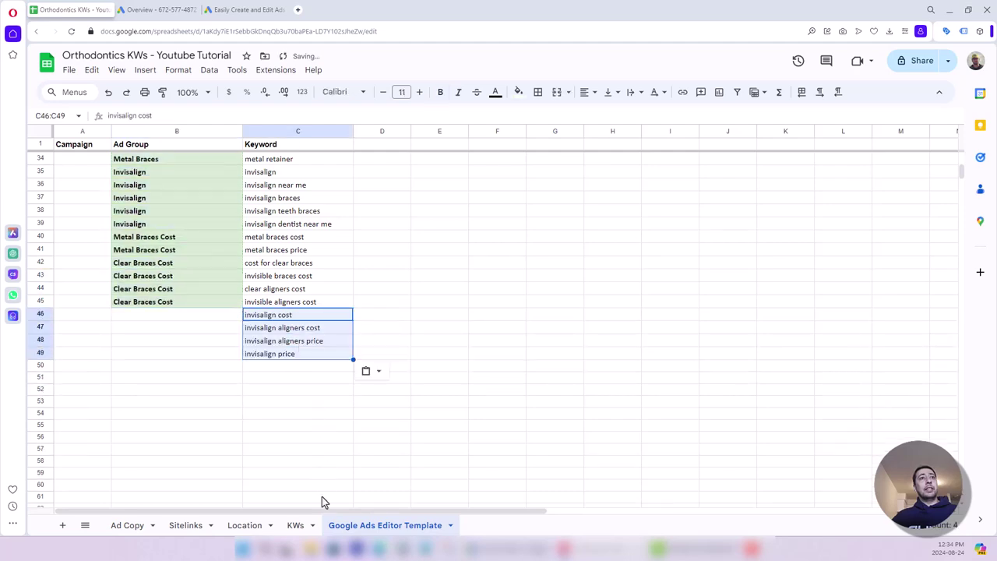
# Step: Copy the Invisalign Cost ad group name from the KWs sheet into B46:B49 of the template sheet
pyautogui.click(294, 525)
pyautogui.click(578, 148)
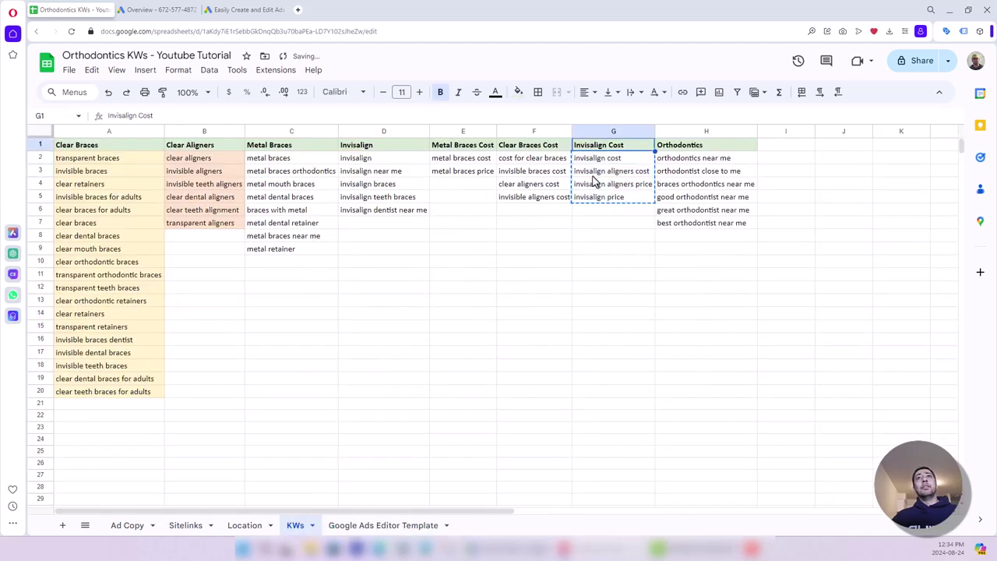
pyautogui.click(347, 524)
pyautogui.click(197, 316)
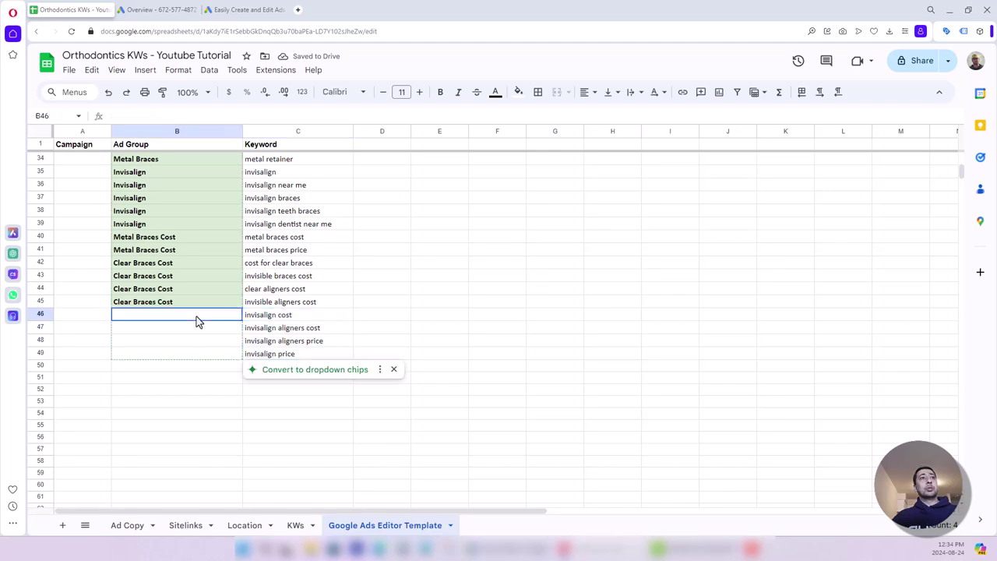
pyautogui.hotkey('ctrl', 'v')
pyautogui.moveTo(197, 327); pyautogui.dragTo(199, 355)
pyautogui.hotkey('ctrl', 'v')
# Step: Copy the Orthodontics keywords from H2:H7 of the KWs sheet into C50:C55 of the template sheet
pyautogui.click(296, 525)
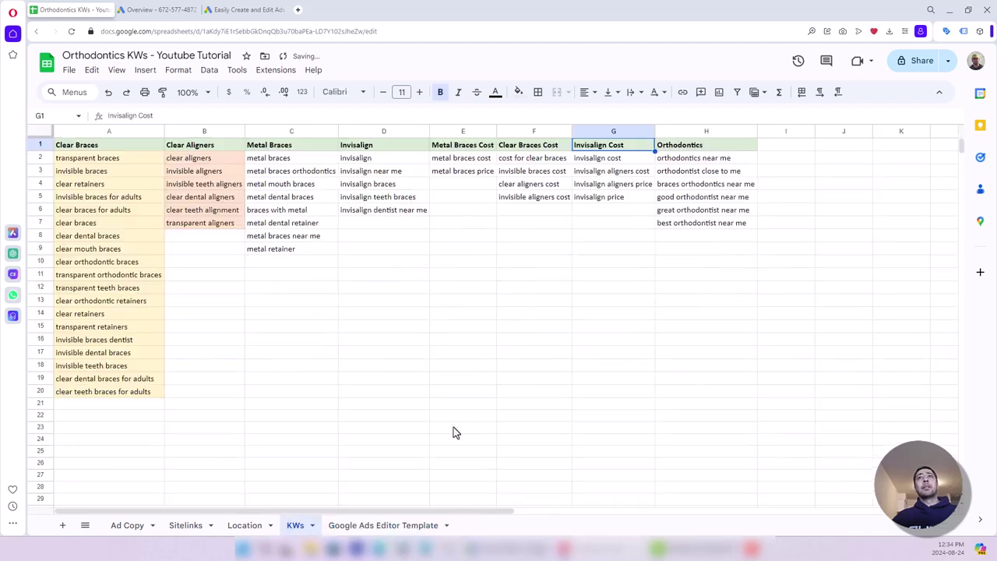
pyautogui.moveTo(725, 159); pyautogui.dragTo(721, 225)
pyautogui.hotkey('ctrl', 'c')
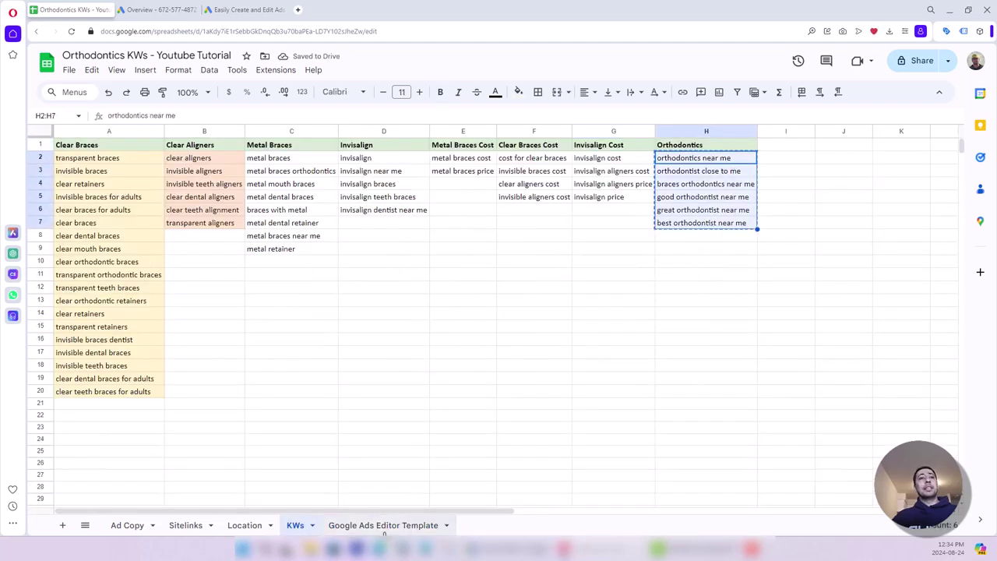
pyautogui.click(370, 524)
pyautogui.click(261, 367)
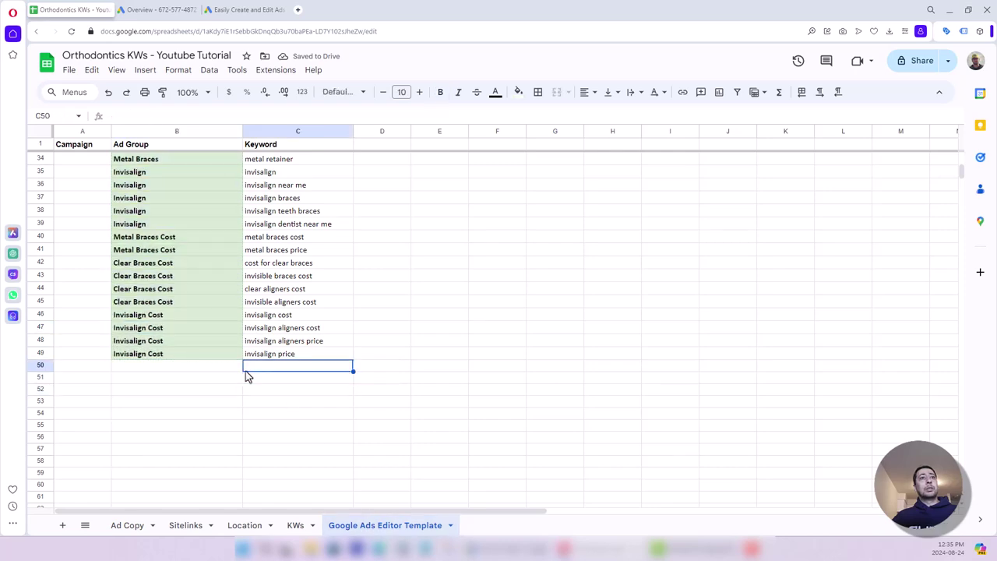
pyautogui.hotkey('ctrl', 'v')
# Step: Copy the Orthodontics ad group name from the KWs sheet into B50:B55 of the template sheet
pyautogui.click(295, 525)
pyautogui.click(669, 148)
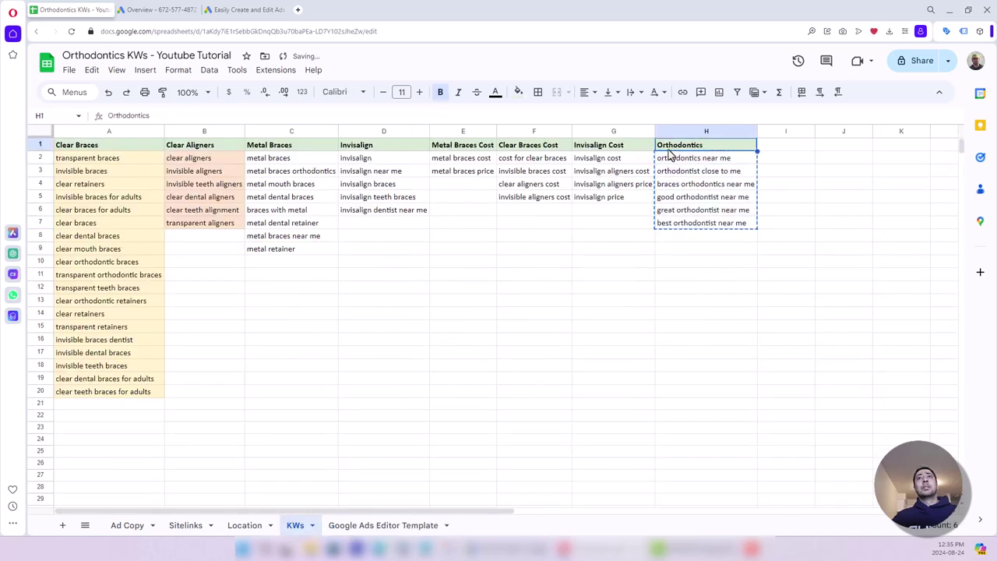
pyautogui.click(362, 525)
pyautogui.click(210, 369)
pyautogui.hotkey('ctrl', 'v')
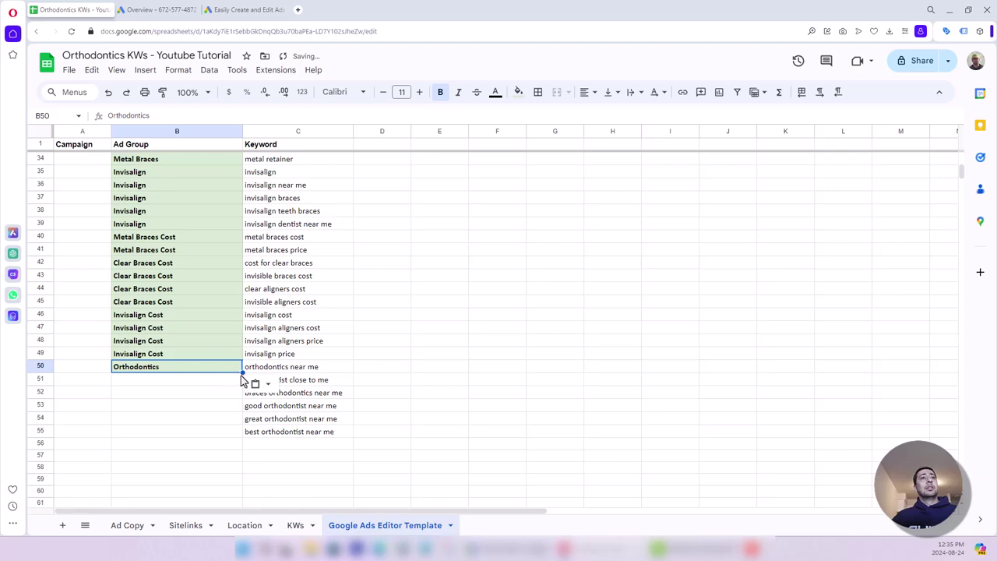
pyautogui.doubleClick(241, 372)
# Step: Widen the Campaign column of the template sheet to make room for a long campaign name
pyautogui.scroll(10, 341, 366)
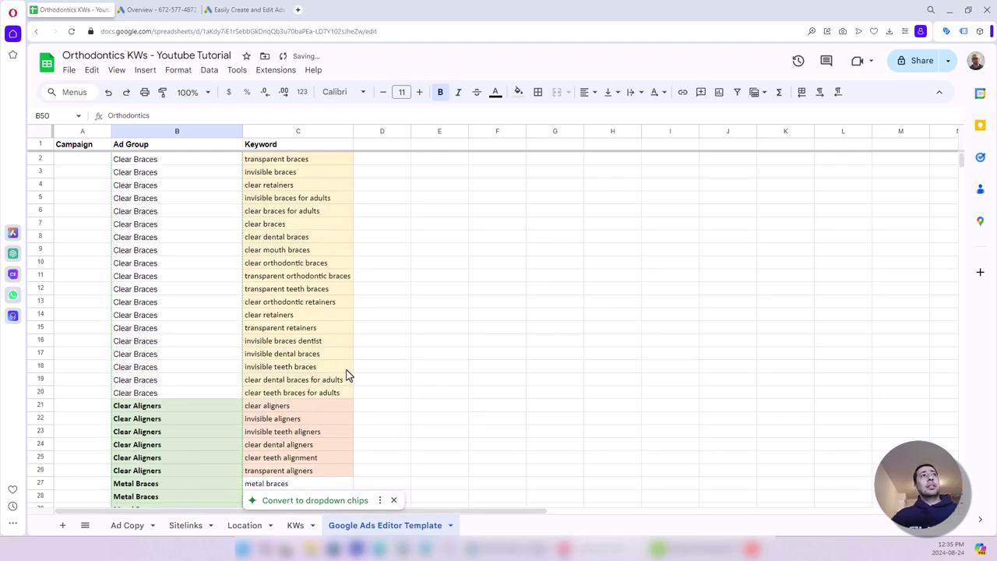
pyautogui.click(106, 161)
pyautogui.moveTo(111, 131); pyautogui.dragTo(208, 132)
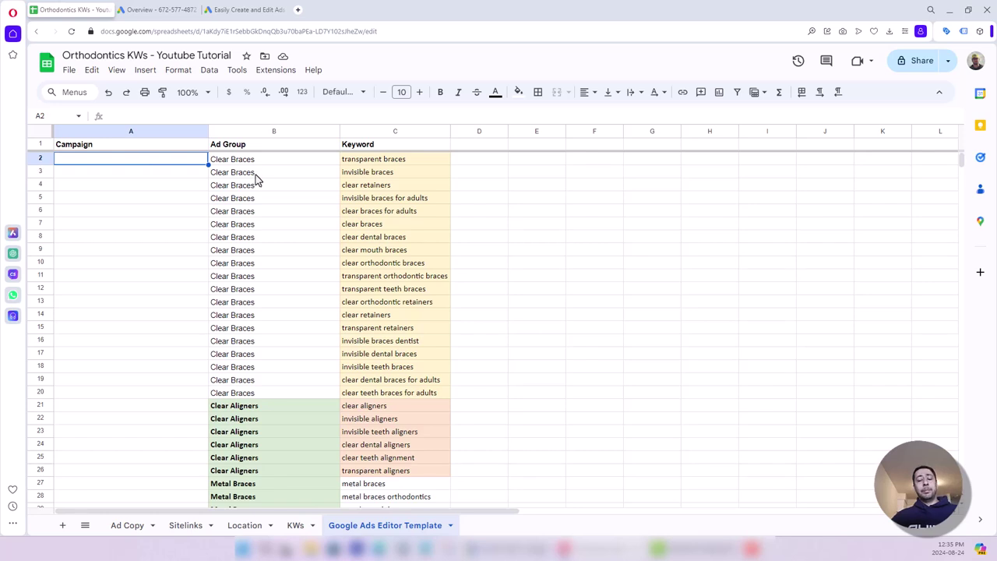
# Step: Enter the campaign name "Orthodontics - YT Tutorial - Aug 2024" in A2
pyautogui.write('Ortho')
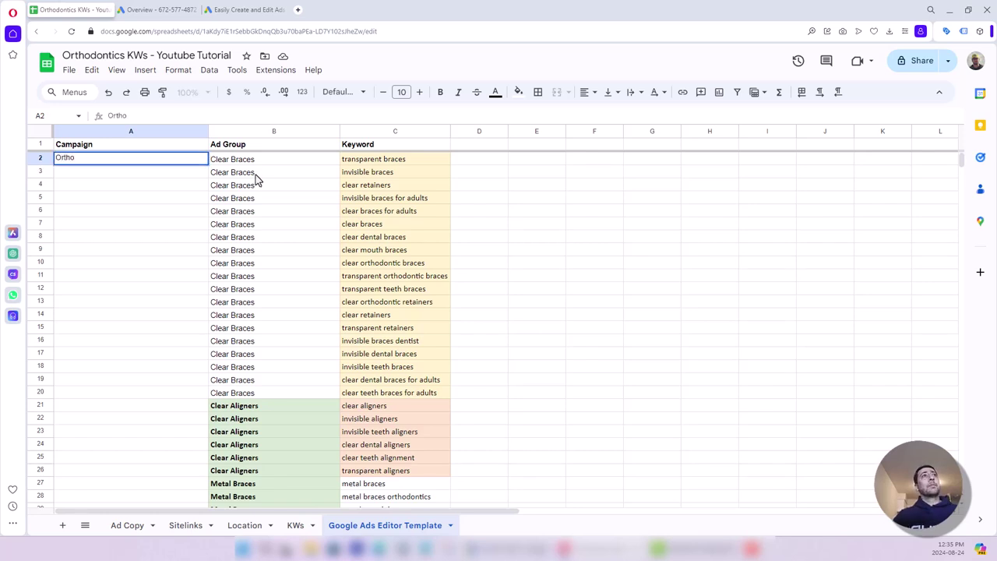
pyautogui.press('Escape')
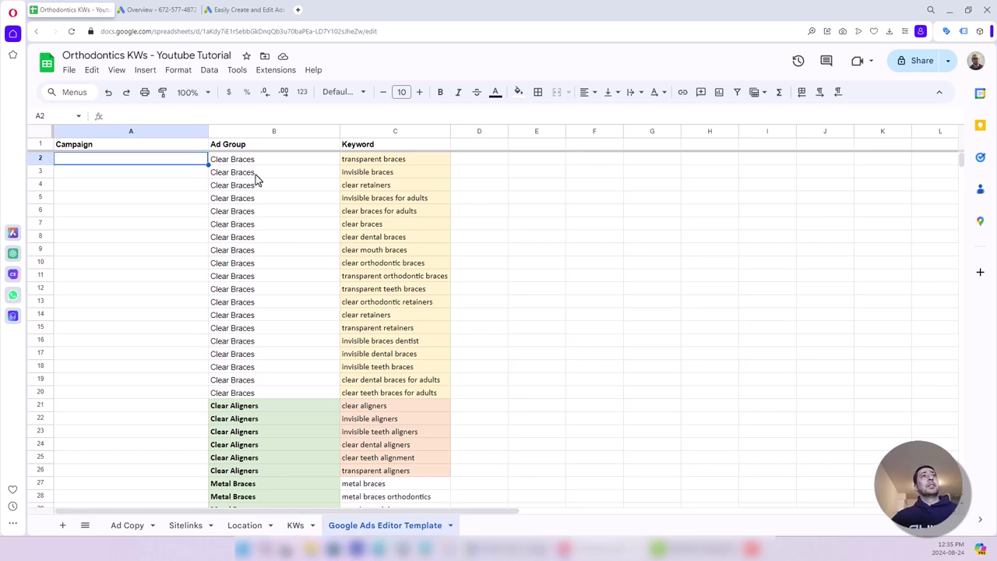
pyautogui.doubleClick(115, 56)
pyautogui.hotkey('ctrl', 'c')
pyautogui.doubleClick(109, 158)
pyautogui.hotkey('ctrl', 'v')
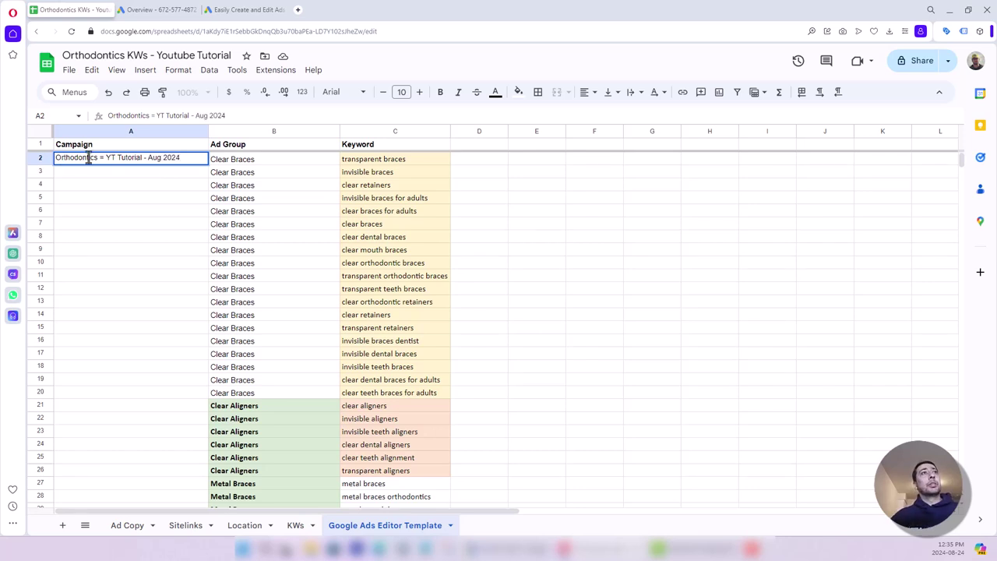
pyautogui.click(111, 195)
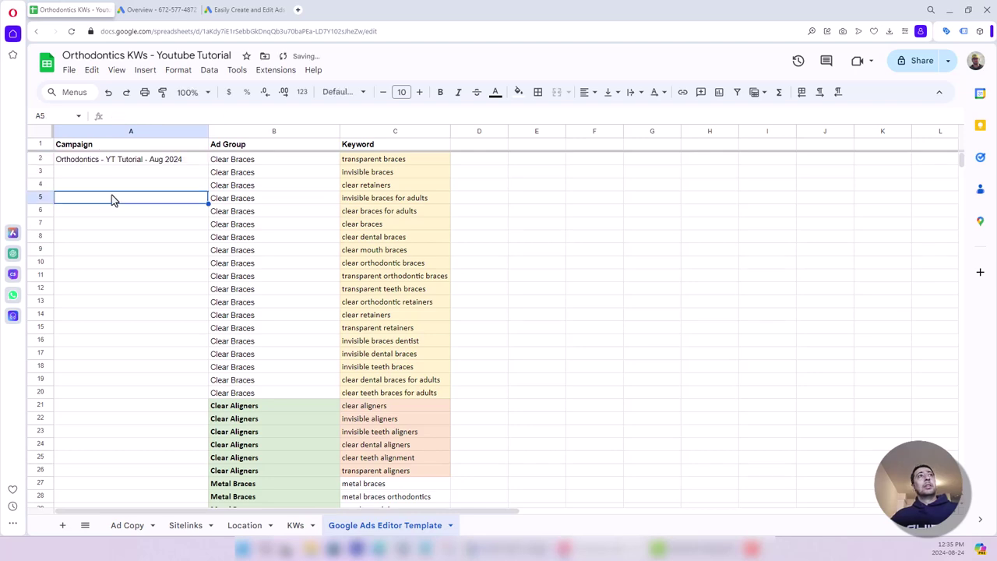
# Step: Copy the campaign name from A2 into A3:A55 so every keyword row has it
pyautogui.click(149, 161)
pyautogui.moveTo(177, 177); pyautogui.dragTo(178, 268)
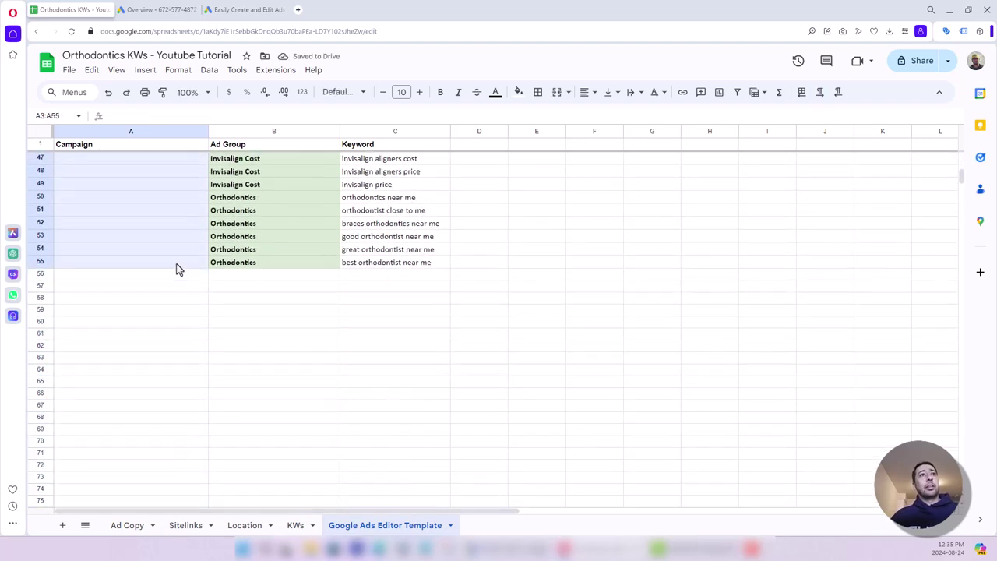
pyautogui.hotkey('ctrl', 'v')
# Step: Review the campaign, ad group and keyword columns across all rows of the template sheet
pyautogui.scroll(10, 350, 304)
pyautogui.scroll(2, 350, 303)
pyautogui.moveTo(312, 160); pyautogui.dragTo(389, 445)
pyautogui.moveTo(174, 160); pyautogui.dragTo(176, 394)
pyautogui.scroll(-8, 177, 398)
pyautogui.scroll(-7, 177, 398)
pyautogui.click(155, 289)
pyautogui.scroll(7, 162, 276)
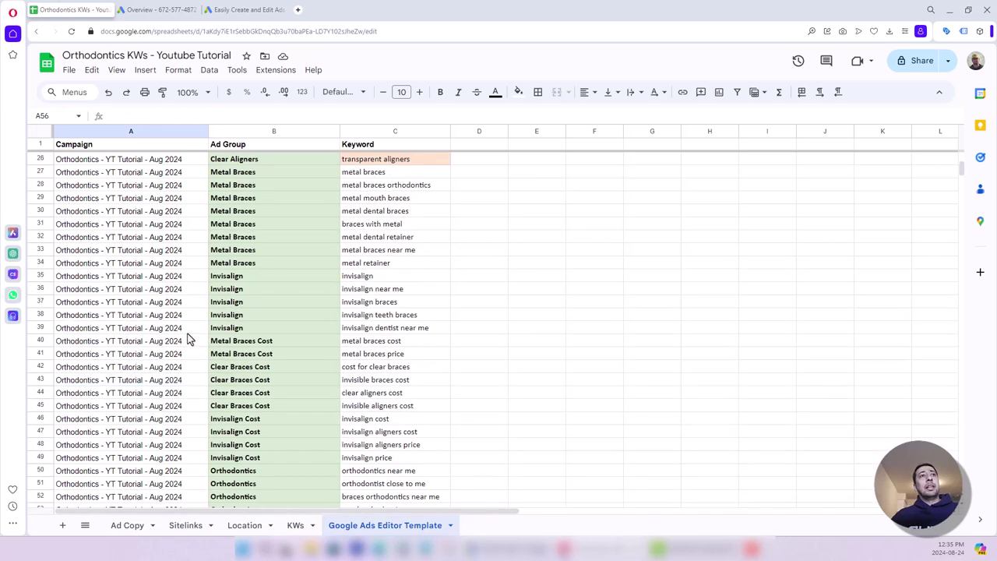
pyautogui.click(134, 343)
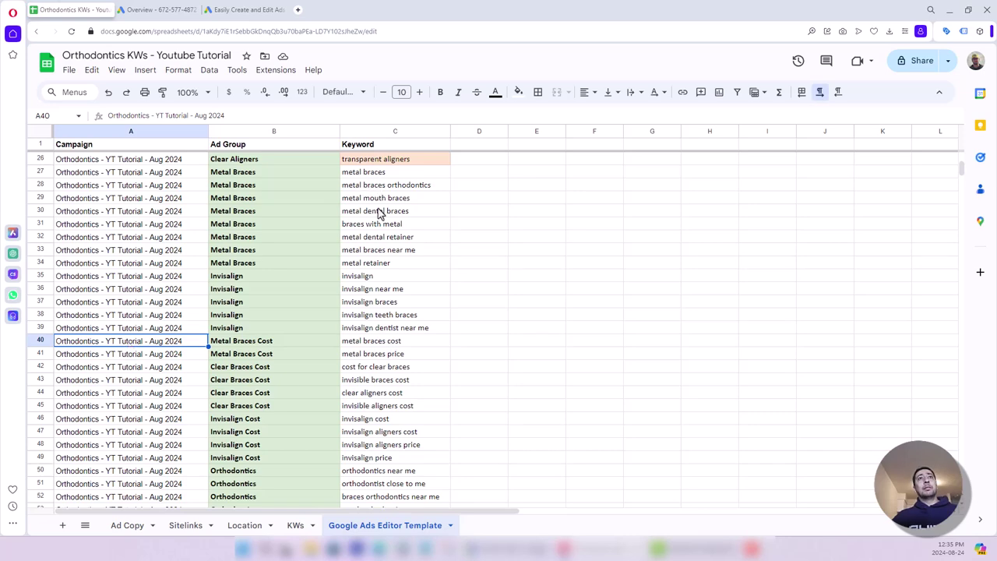
pyautogui.scroll(-7, 351, 256)
pyautogui.scroll(5, 356, 311)
pyautogui.scroll(-4, 371, 341)
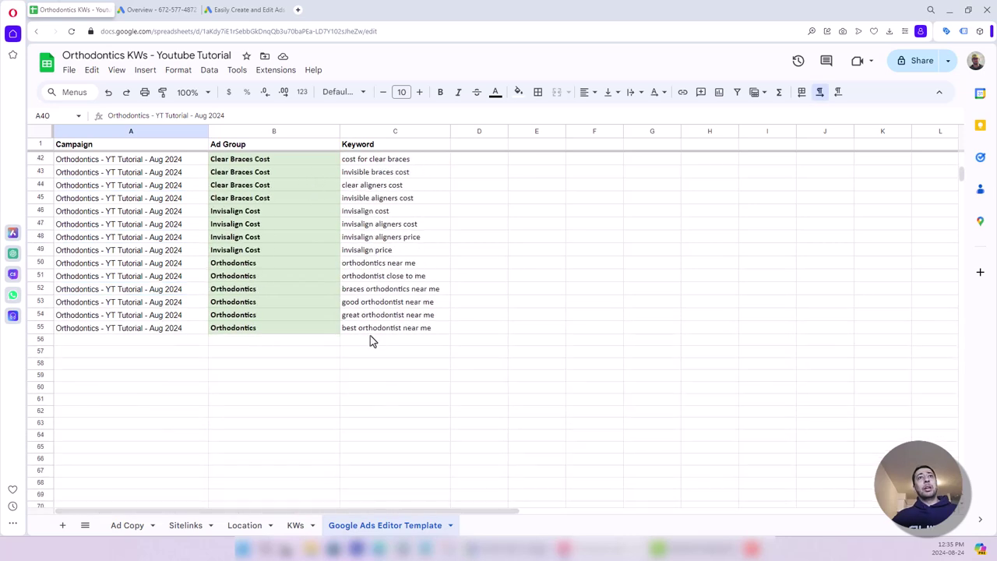
pyautogui.scroll(4, 386, 335)
pyautogui.scroll(9, 278, 262)
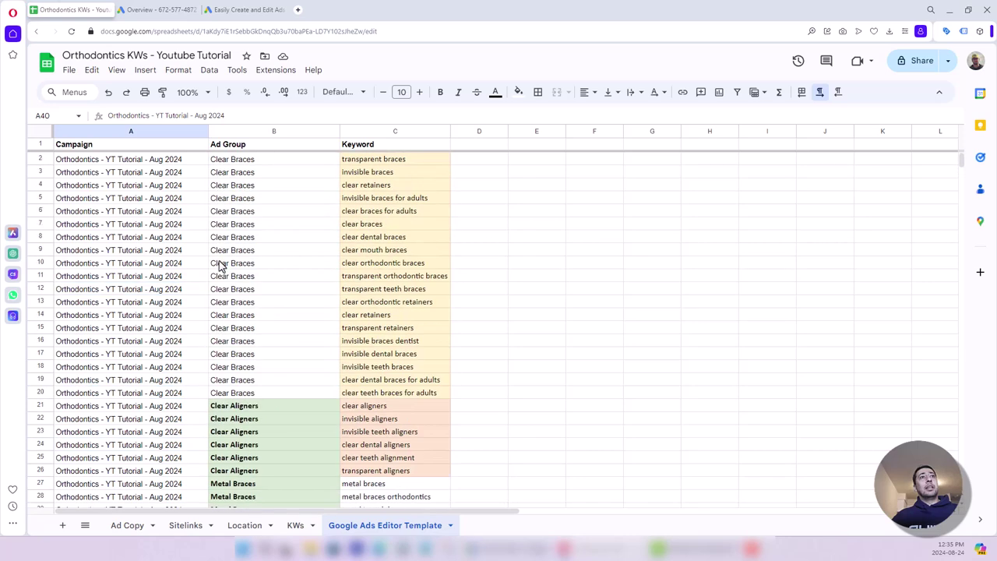
# Step: Fill the Clear Braces and Clear Aligners rows, A2:C26, with yellow
pyautogui.moveTo(117, 159); pyautogui.dragTo(402, 478)
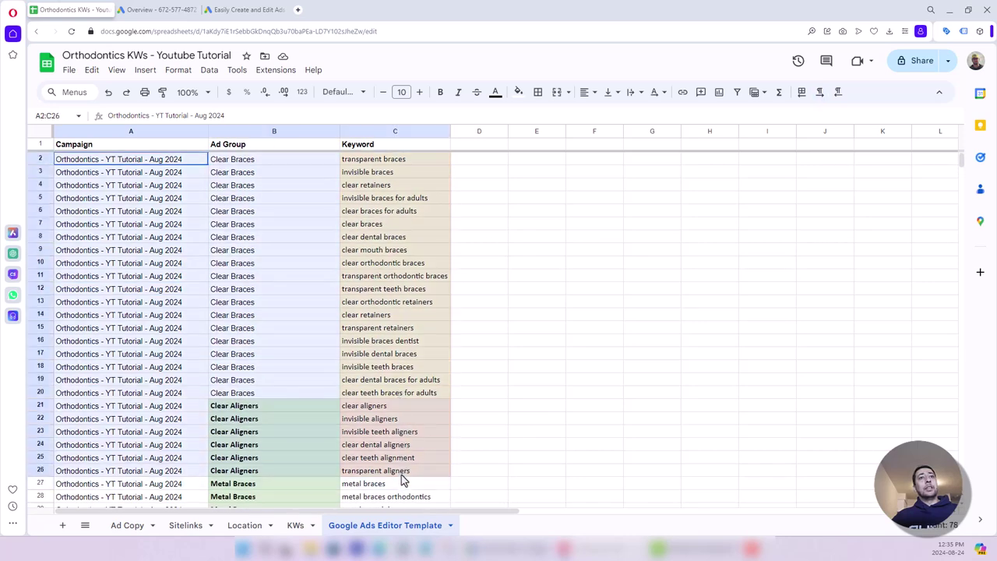
pyautogui.click(518, 92)
pyautogui.click(559, 145)
# Step: Fill the rows from Metal Braces through Orthodontics, A27:C55, with light green
pyautogui.scroll(-5, 300, 344)
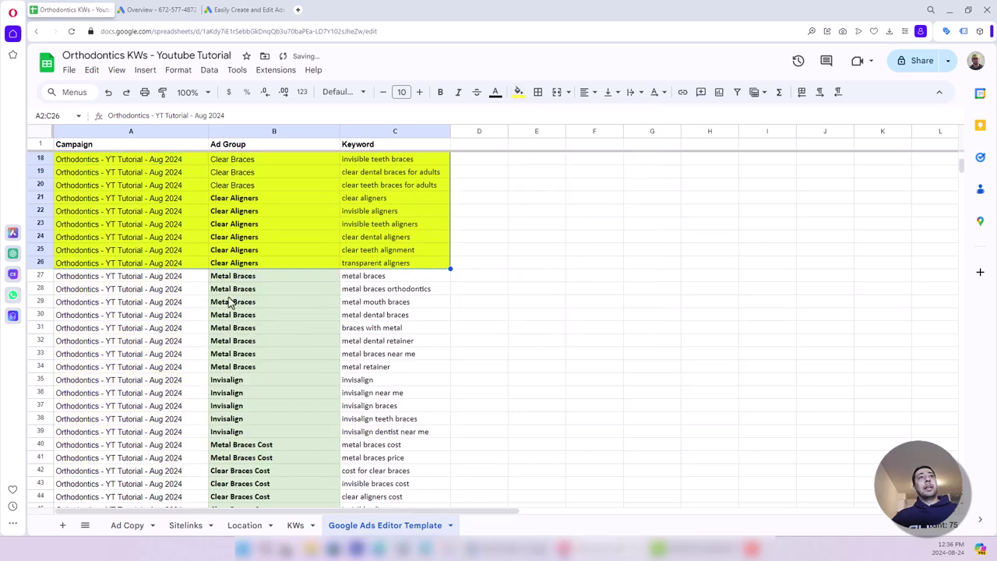
pyautogui.click(125, 277)
pyautogui.moveTo(125, 276); pyautogui.dragTo(382, 487)
pyautogui.click(536, 93)
pyautogui.click(519, 92)
pyautogui.click(572, 175)
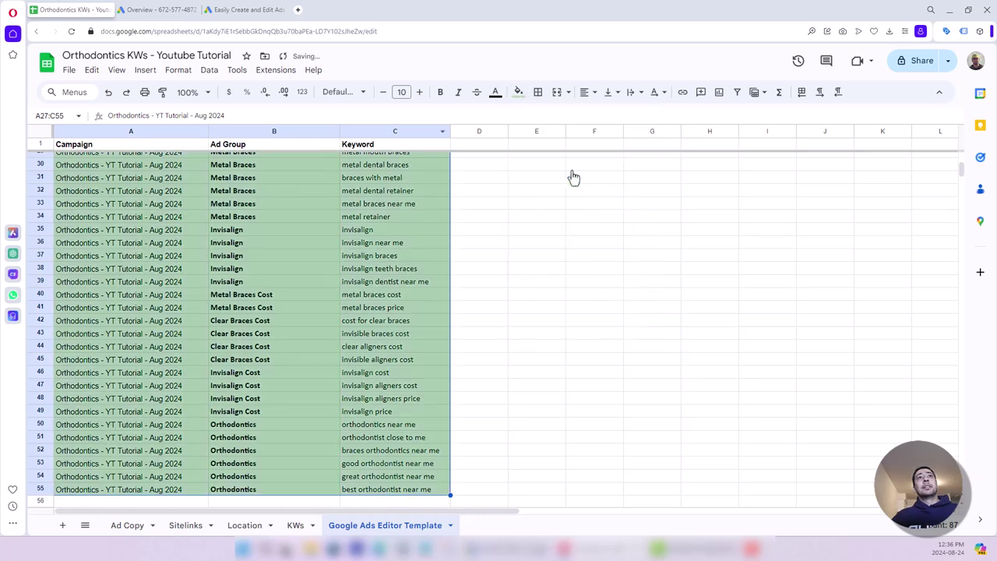
# Step: Replace the campaign name in A27, the first green row, with "Campaign 2"
pyautogui.scroll(5, 313, 309)
pyautogui.scroll(-4, 342, 319)
pyautogui.scroll(4, 351, 318)
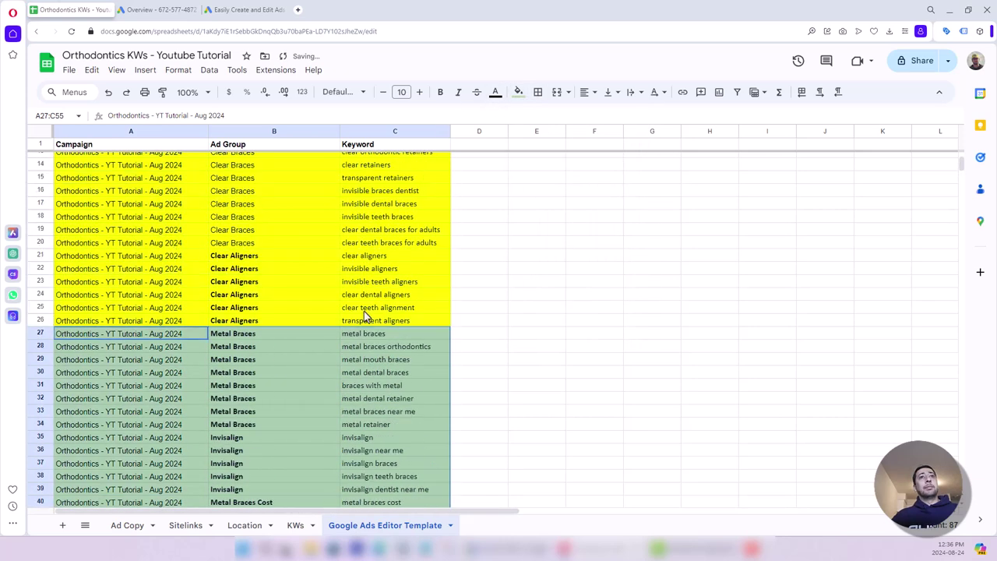
pyautogui.click(183, 336)
pyautogui.tripleClick(156, 336)
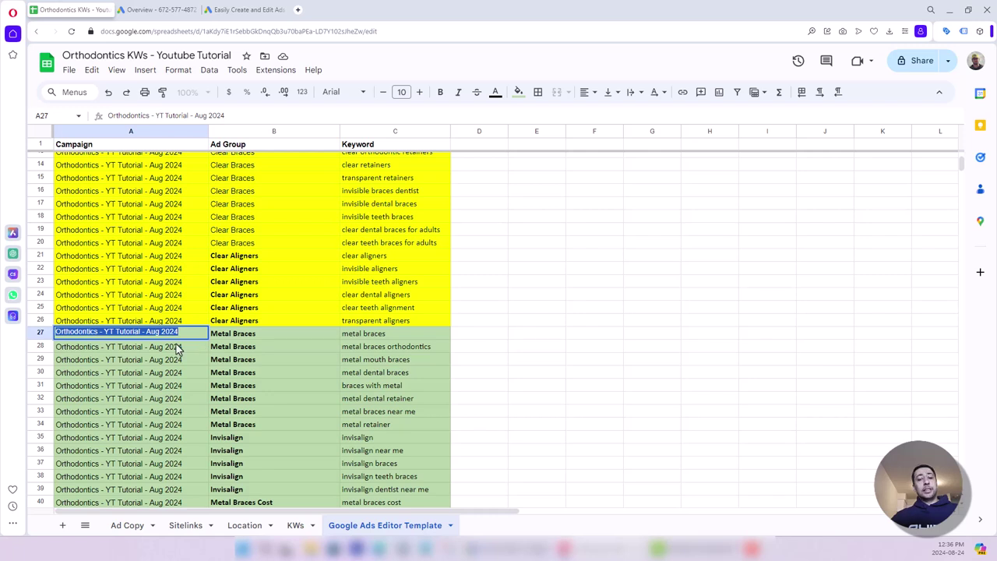
pyautogui.write('Cam')
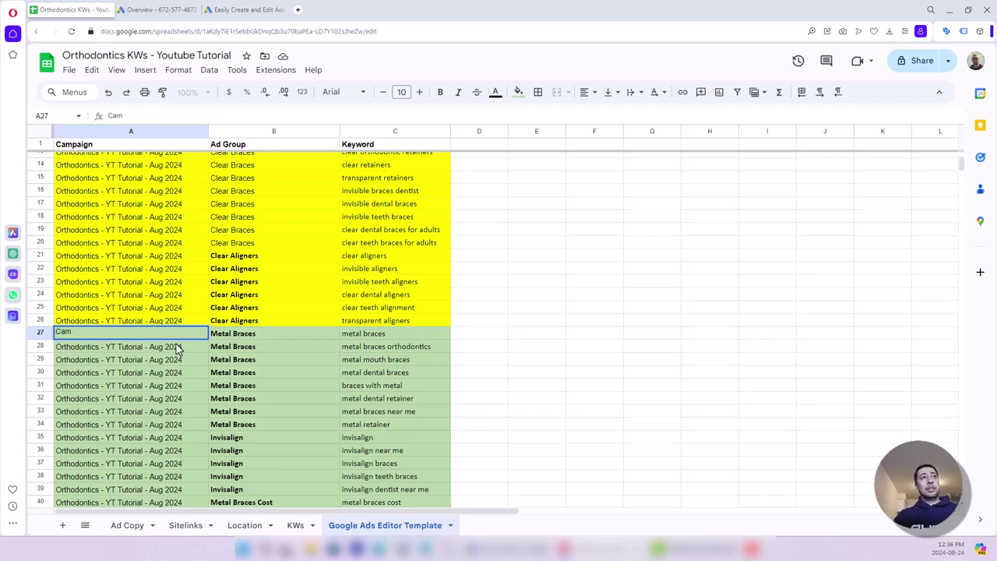
pyautogui.write('paign 2')
pyautogui.press('Return')
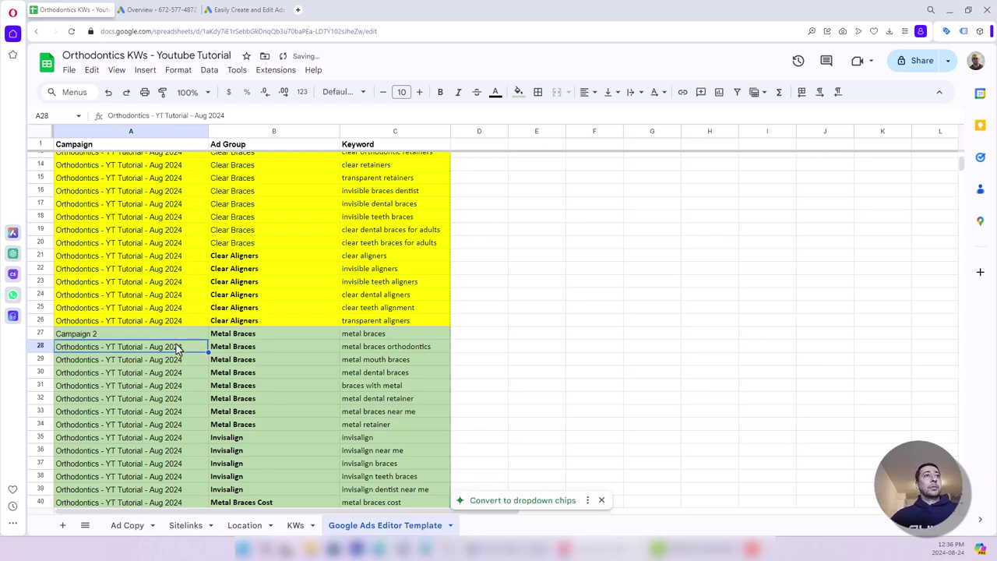
# Step: Copy "Campaign 2" from A27 into the remaining green campaign cells, A28:A55
pyautogui.click(204, 337)
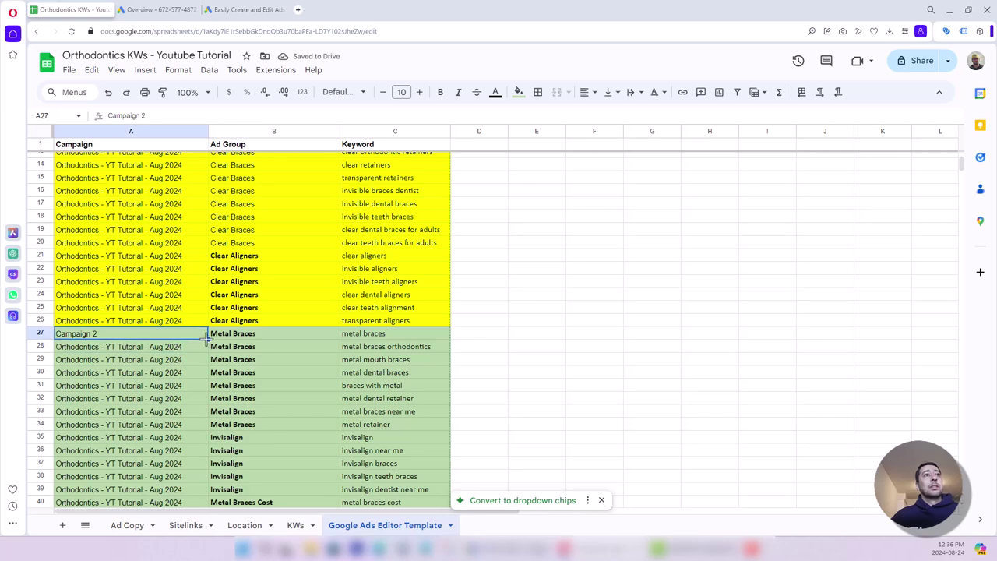
pyautogui.hotkey('ctrl', 'c')
pyautogui.scroll(-3, 183, 351)
pyautogui.scroll(2, 180, 311)
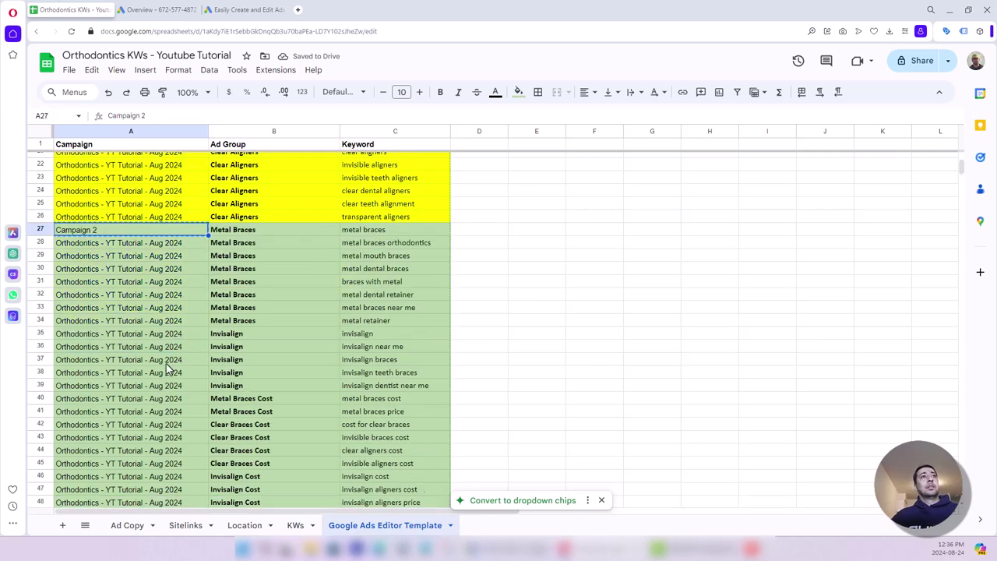
pyautogui.moveTo(176, 249); pyautogui.dragTo(179, 447)
pyautogui.hotkey('ctrl', 'v')
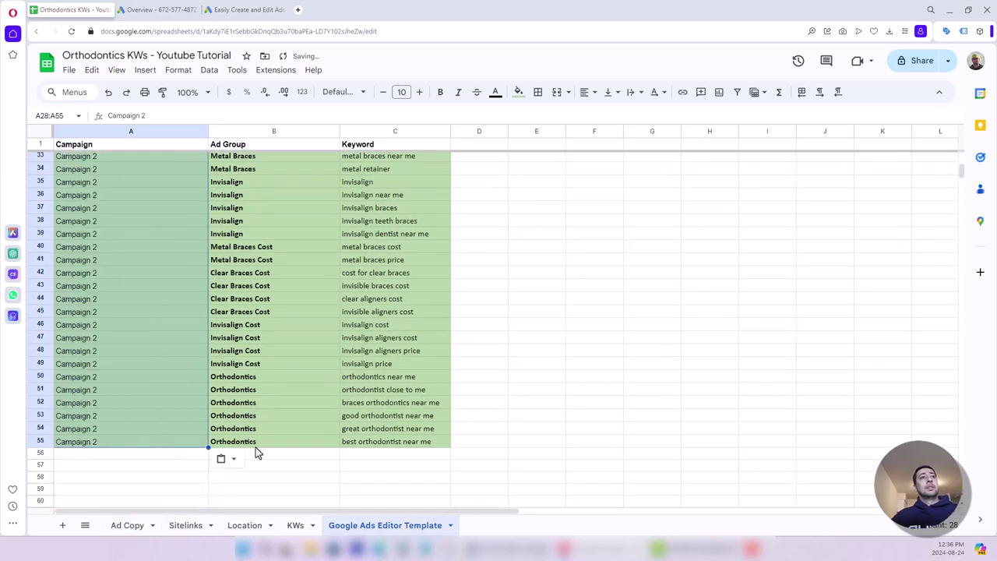
# Step: Examine how the yellow and green rows divide the ad groups and keywords between the two campaigns
pyautogui.scroll(5, 257, 450)
pyautogui.moveTo(174, 161); pyautogui.dragTo(174, 470)
pyautogui.moveTo(241, 160); pyautogui.dragTo(235, 464)
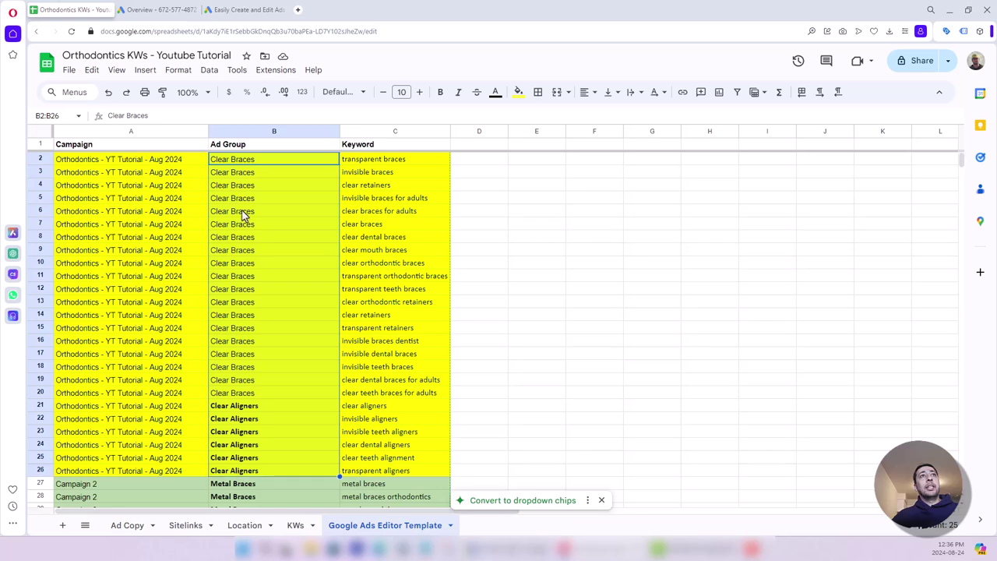
pyautogui.click(254, 161)
pyautogui.moveTo(253, 161); pyautogui.dragTo(414, 397)
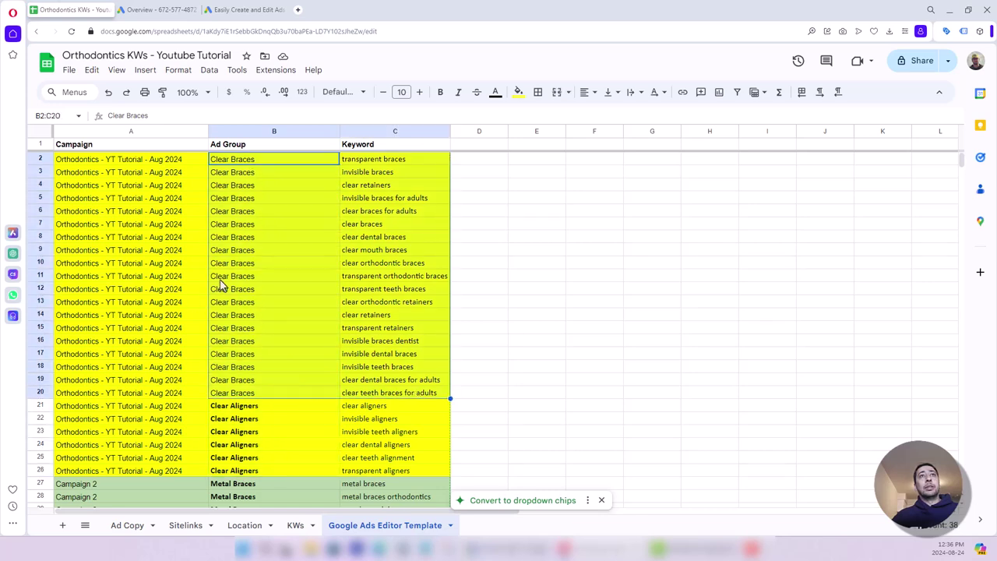
pyautogui.scroll(-2, 312, 308)
pyautogui.moveTo(265, 302); pyautogui.dragTo(380, 366)
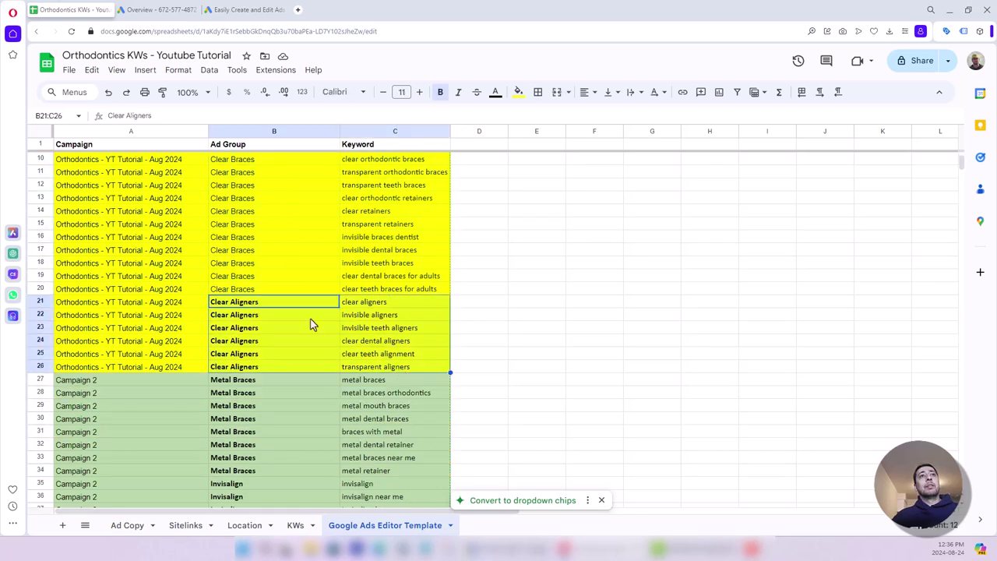
pyautogui.scroll(-2, 288, 306)
pyautogui.scroll(-2, 285, 304)
pyautogui.moveTo(104, 174); pyautogui.dragTo(160, 481)
pyautogui.scroll(2, 172, 447)
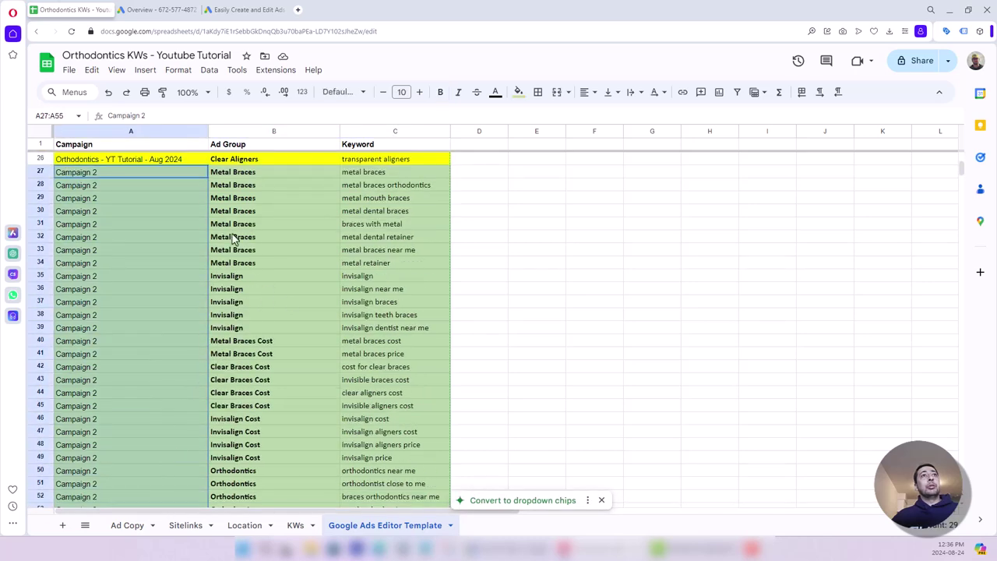
# Step: Fill the Metal Braces rows, A27:C34, with light orange
pyautogui.moveTo(250, 179); pyautogui.dragTo(252, 267)
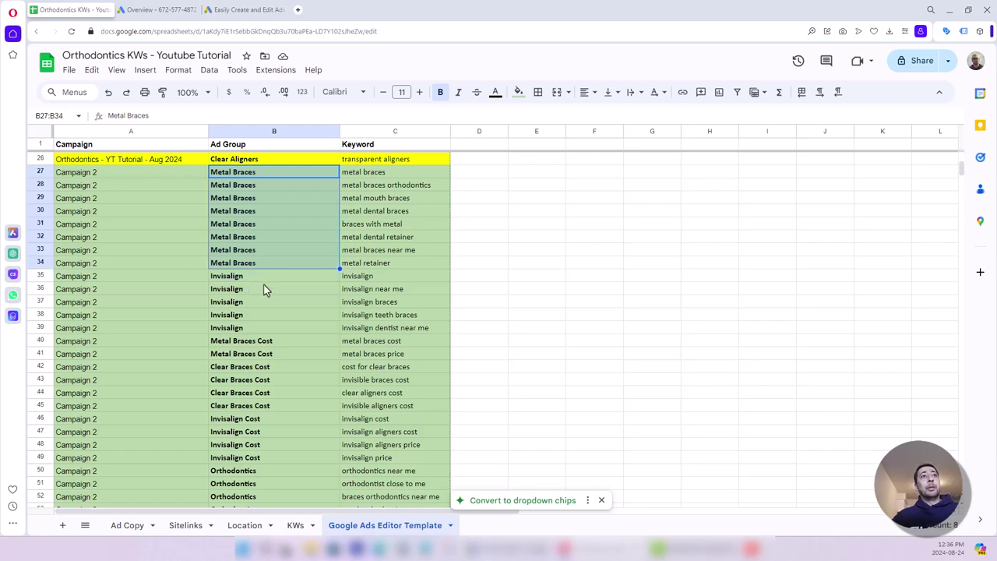
pyautogui.scroll(-2, 261, 291)
pyautogui.scroll(-3, 253, 273)
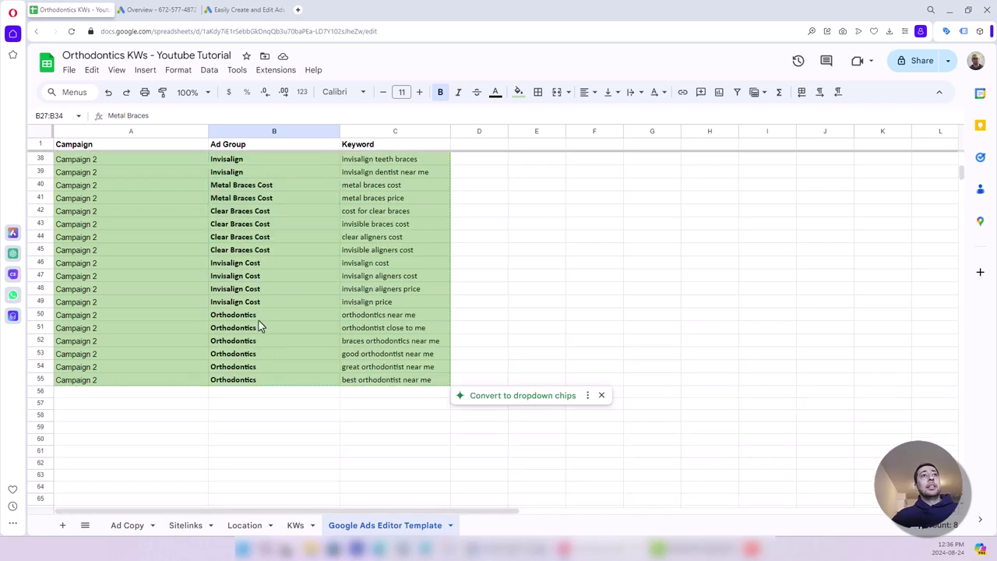
pyautogui.moveTo(249, 379); pyautogui.dragTo(258, 340)
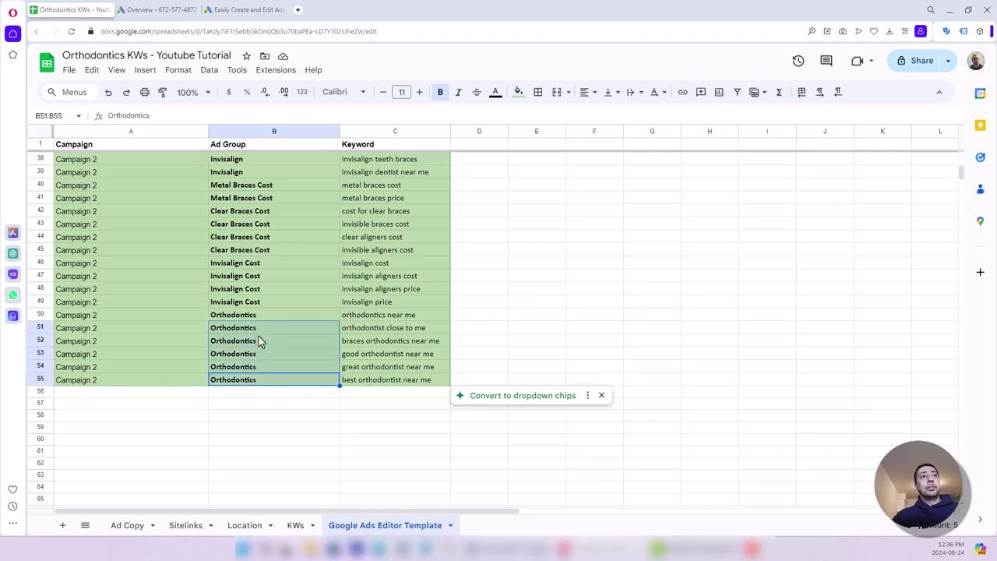
pyautogui.scroll(7, 259, 340)
pyautogui.moveTo(224, 280); pyautogui.dragTo(81, 274)
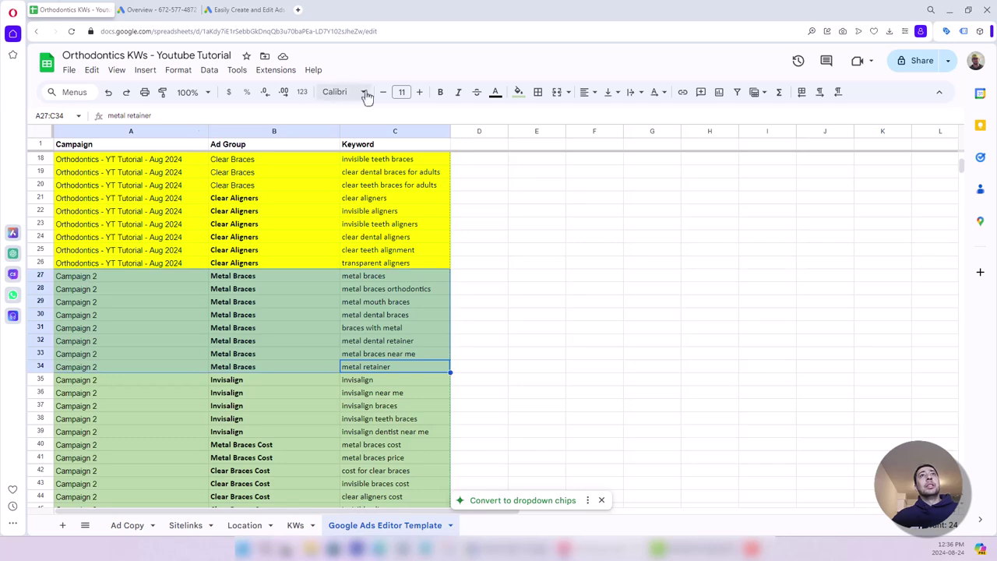
pyautogui.click(518, 92)
pyautogui.click(548, 167)
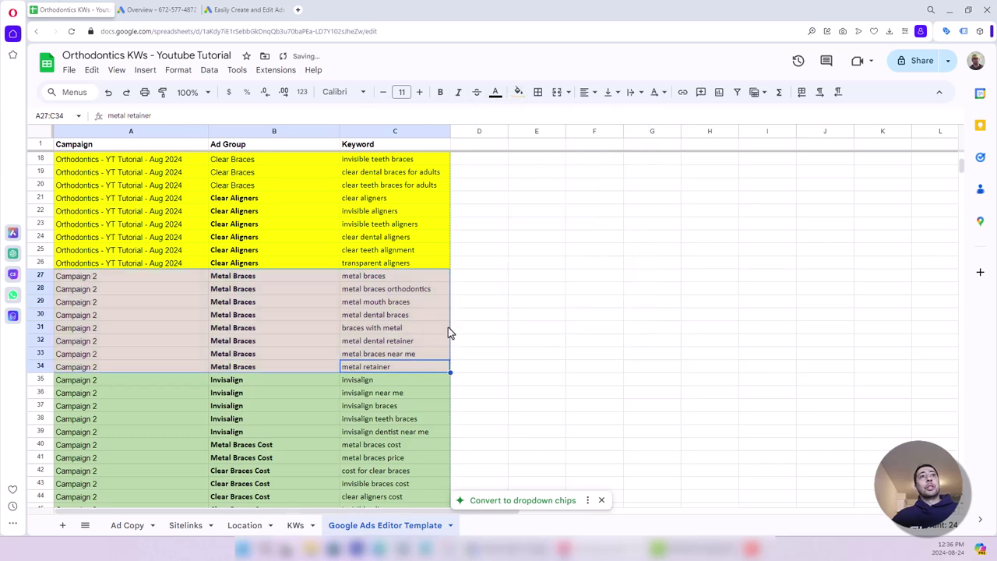
pyautogui.click(526, 343)
# Step: Copy the campaign name "Orthodontics - YT Tutorial - Aug 2024" from A26 over the Campaign 2 cells, A27:A55
pyautogui.scroll(4, 456, 323)
pyautogui.scroll(-4, 474, 327)
pyautogui.scroll(1, 446, 331)
pyautogui.scroll(4, 436, 329)
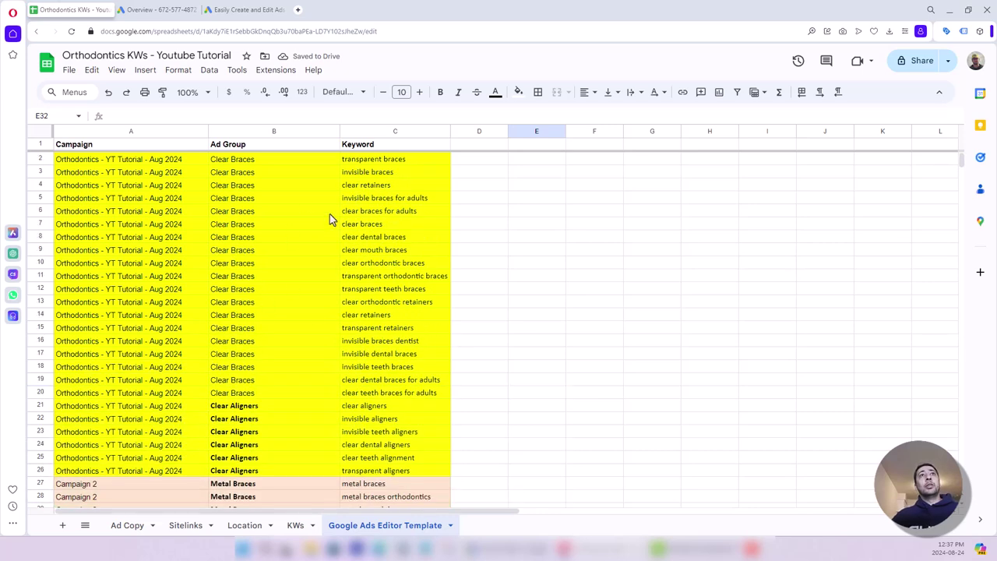
pyautogui.moveTo(118, 129); pyautogui.dragTo(380, 218)
pyautogui.scroll(-7, 312, 217)
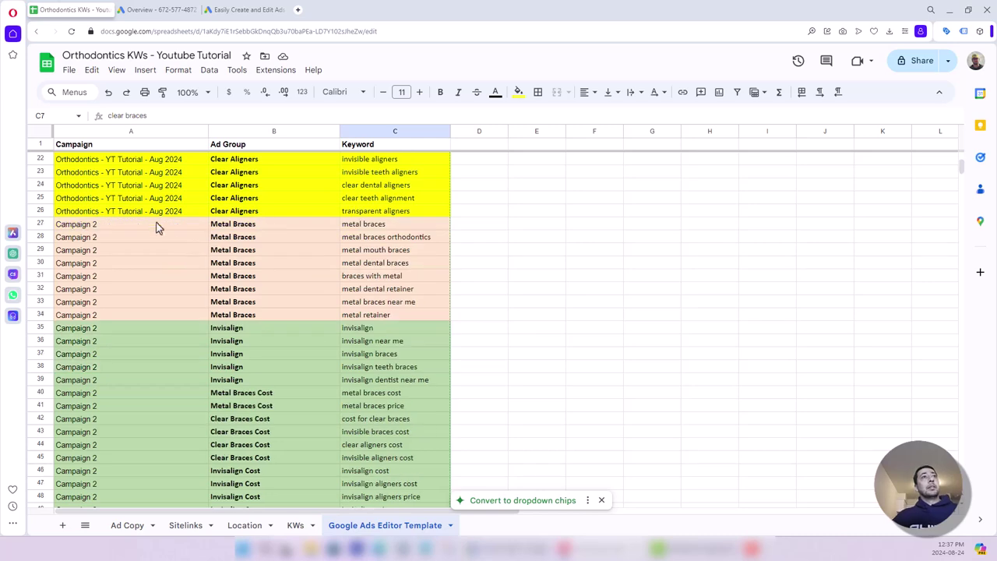
pyautogui.click(154, 217)
pyautogui.moveTo(160, 226); pyautogui.dragTo(121, 351)
pyautogui.hotkey('ctrl', 'v')
pyautogui.scroll(13, 251, 360)
pyautogui.scroll(-3, 167, 274)
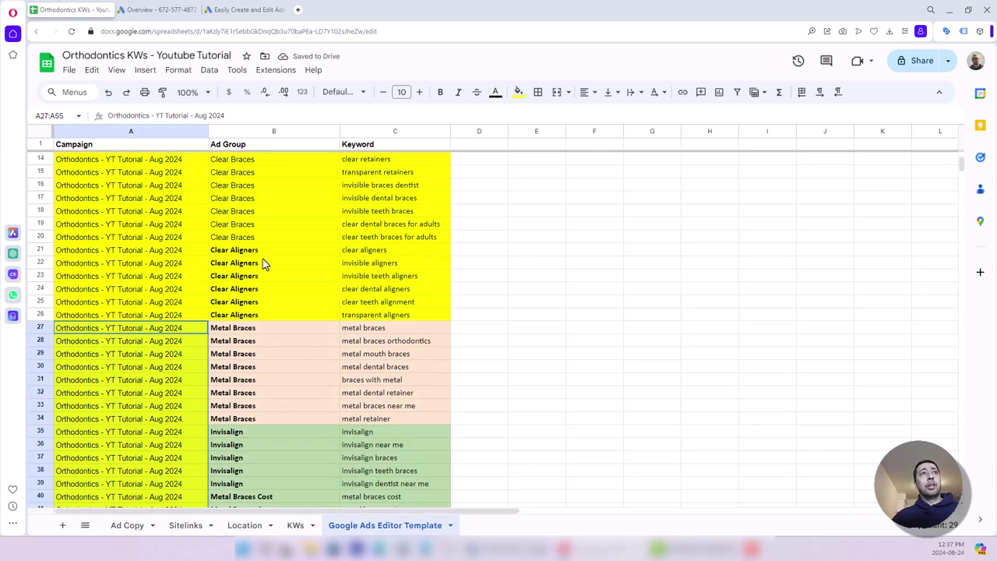
# Step: Remove the fill colors from all campaign, ad group and keyword rows, A2:C55
pyautogui.scroll(-5, 262, 262)
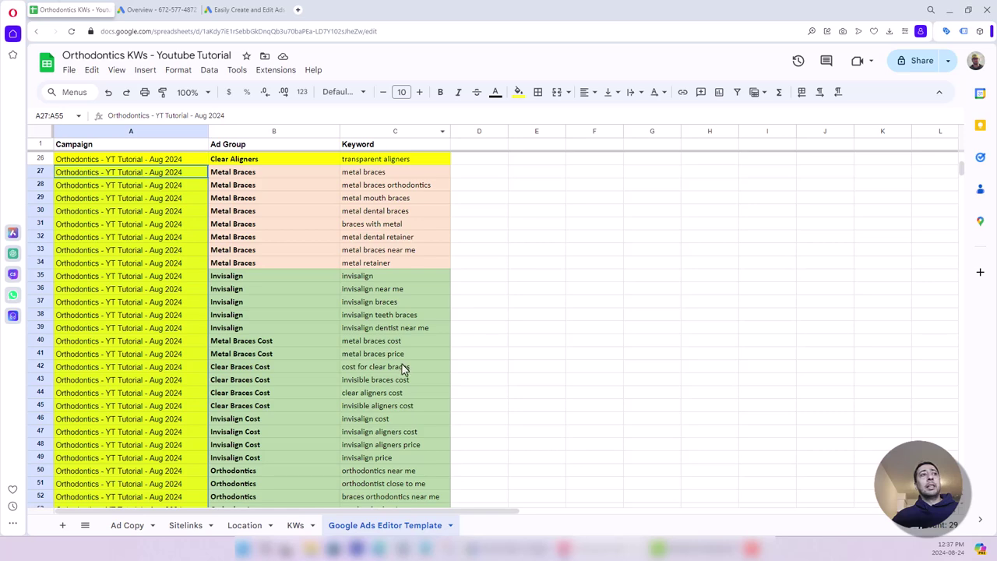
pyautogui.scroll(-3, 405, 368)
pyautogui.click(43, 433)
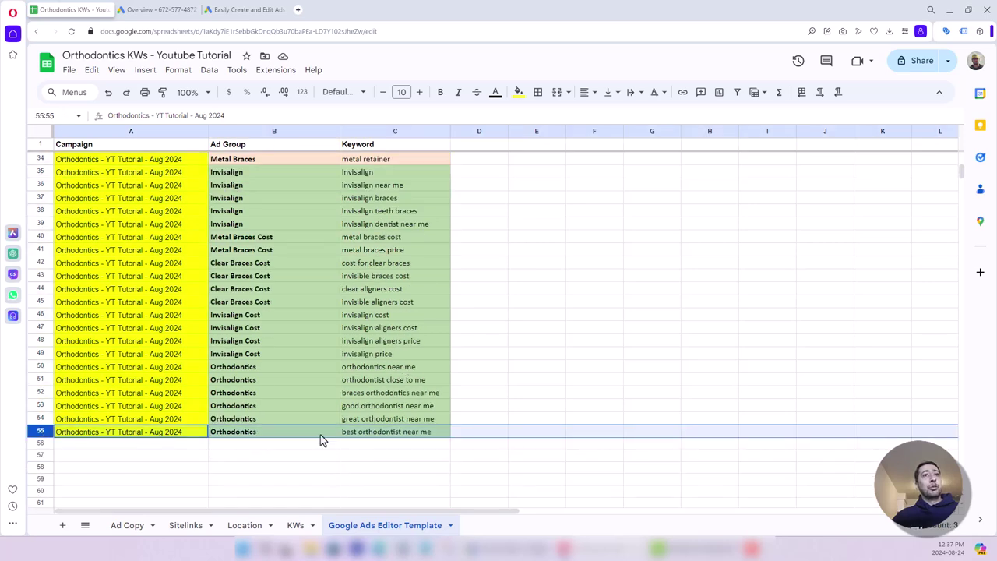
pyautogui.click(350, 435)
pyautogui.scroll(10, 352, 428)
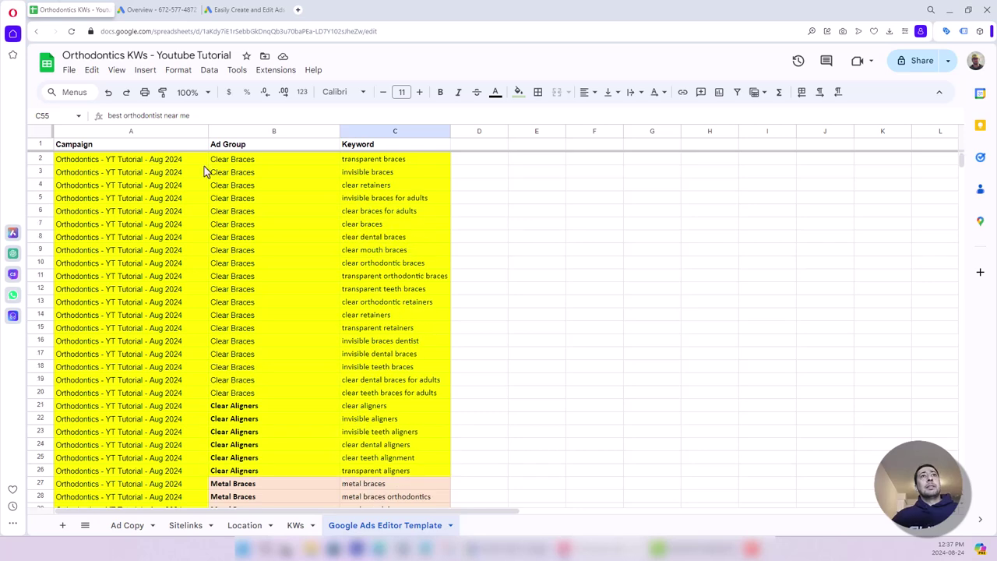
pyautogui.moveTo(431, 160); pyautogui.dragTo(163, 372)
pyautogui.click(518, 92)
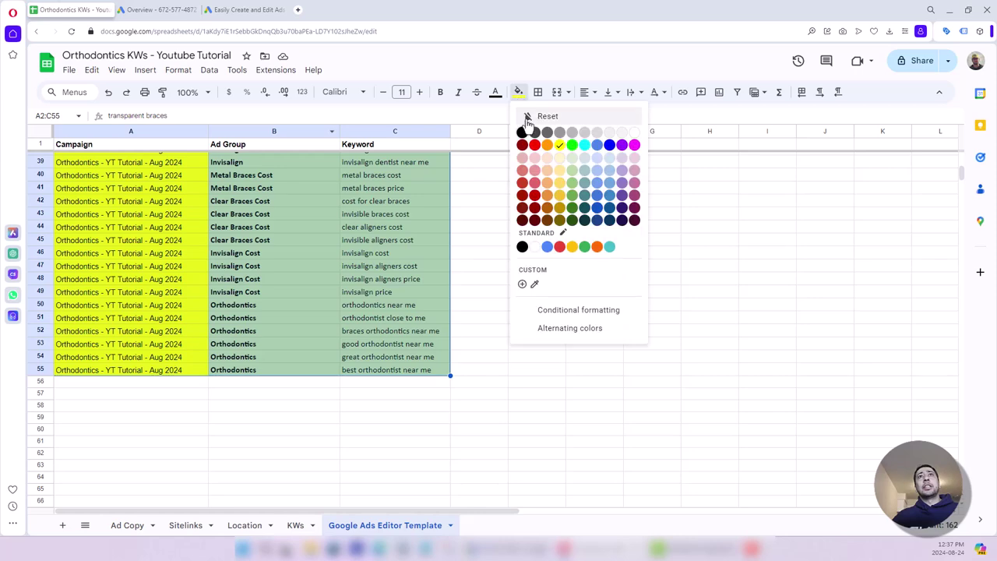
pyautogui.click(545, 116)
pyautogui.click(479, 215)
pyautogui.scroll(10, 423, 238)
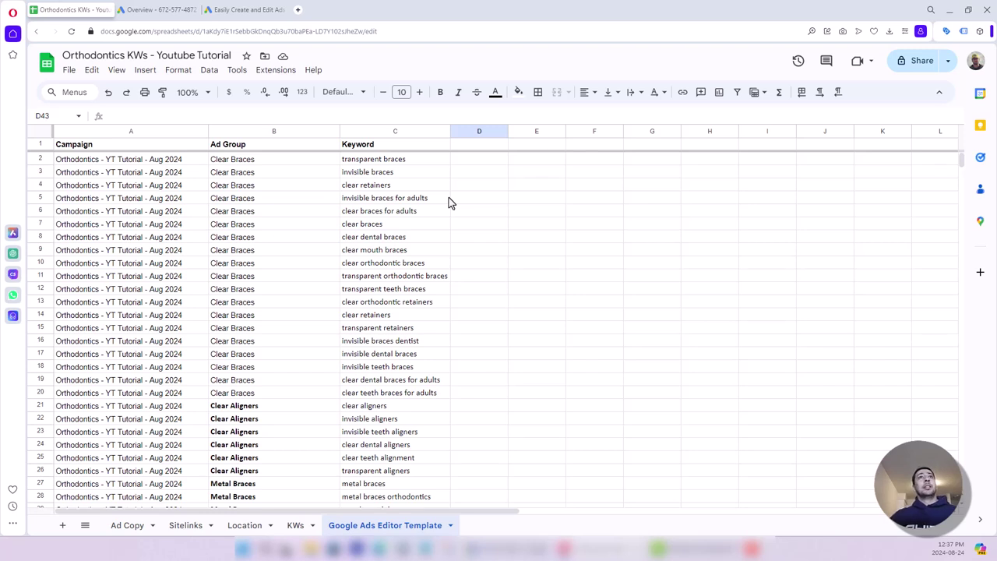
# Step: Add a bold "Match Type" header in D1, beside the Keyword header
pyautogui.click(465, 146)
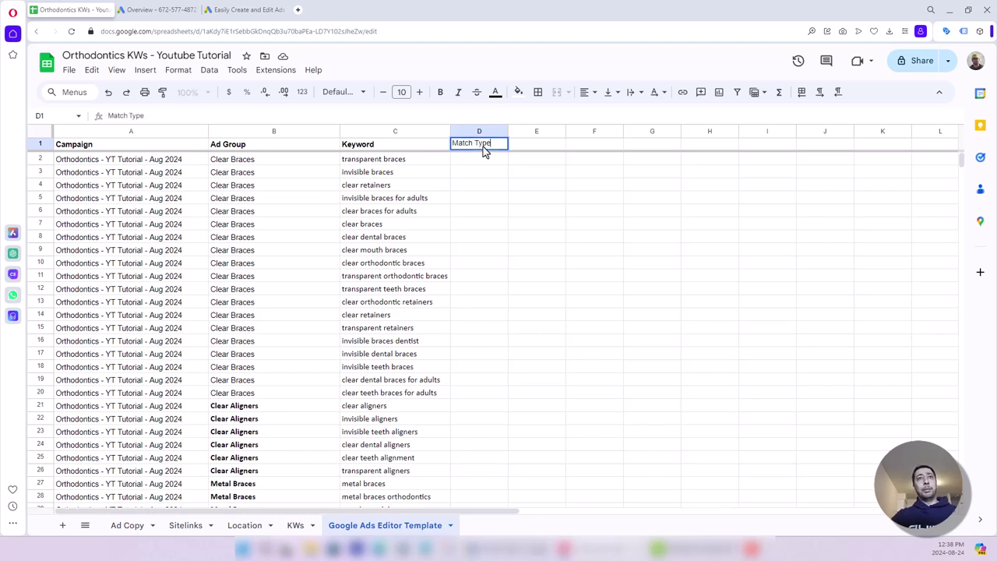
pyautogui.click(524, 182)
pyautogui.click(478, 148)
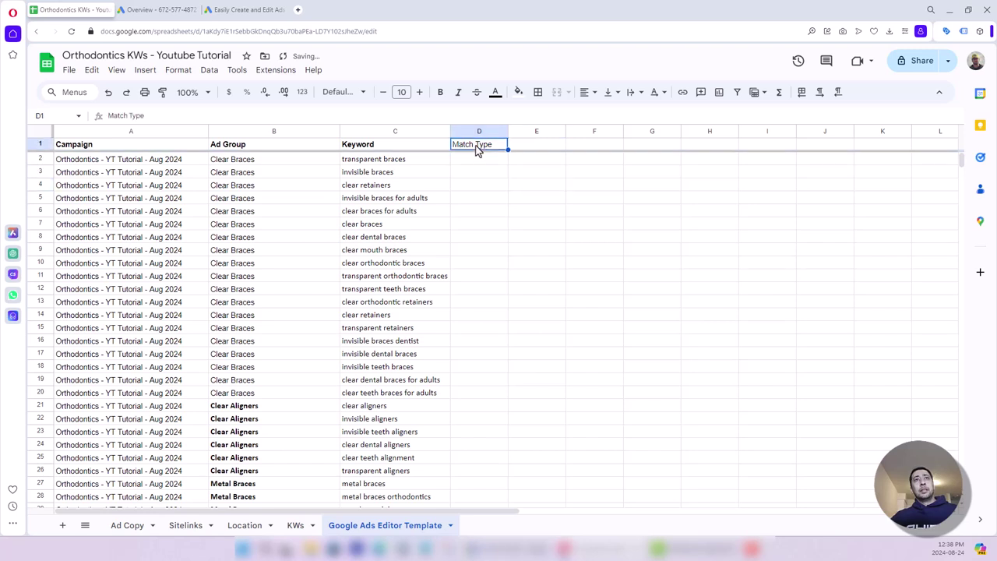
pyautogui.hotkey('ctrl', 'b')
# Step: Enter the match types Exact, Phrase and Broad in D2, D3 and D4
pyautogui.click(475, 155)
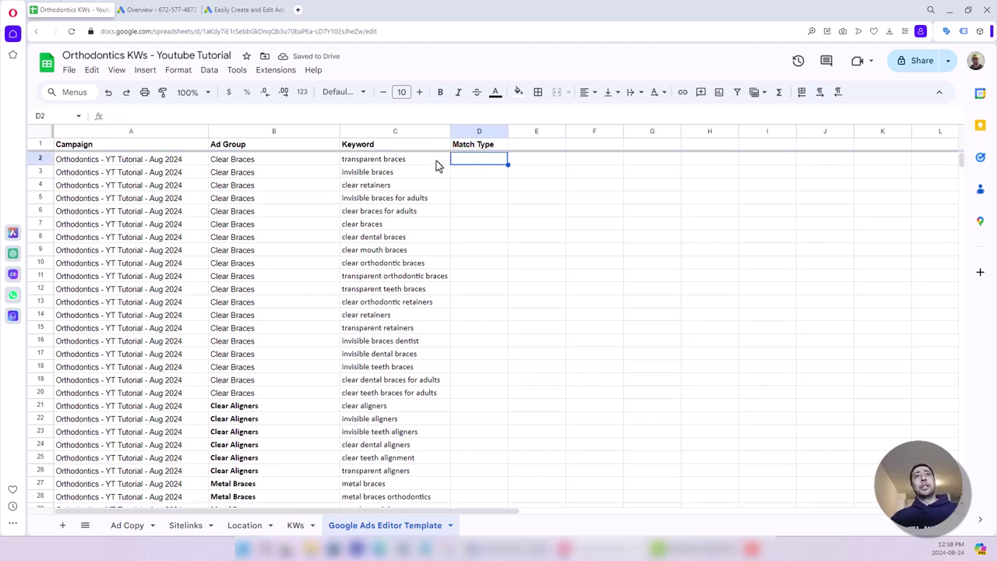
pyautogui.moveTo(418, 157); pyautogui.dragTo(492, 173)
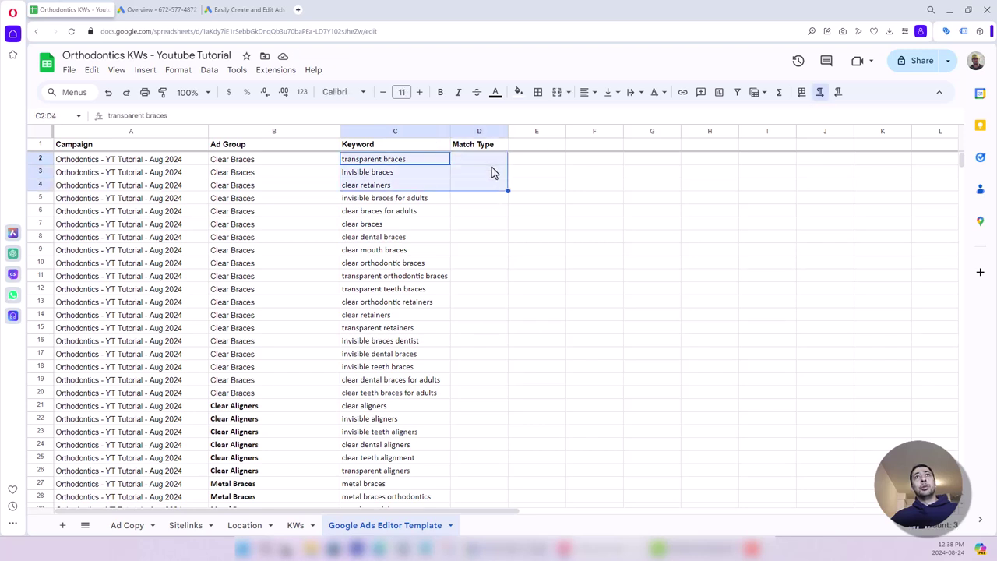
pyautogui.click(491, 162)
pyautogui.write('Exact')
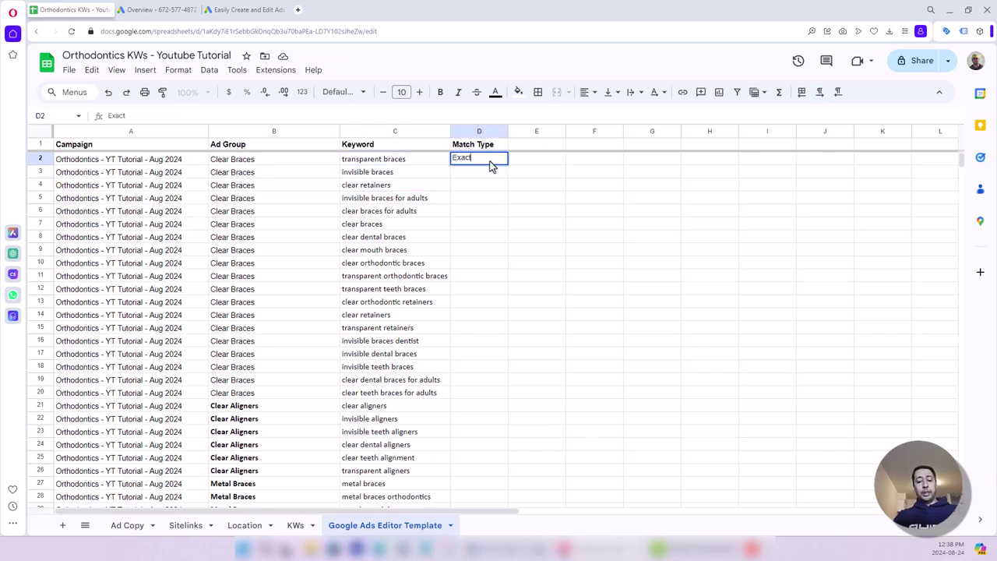
pyautogui.press('Return')
pyautogui.write('Phrase')
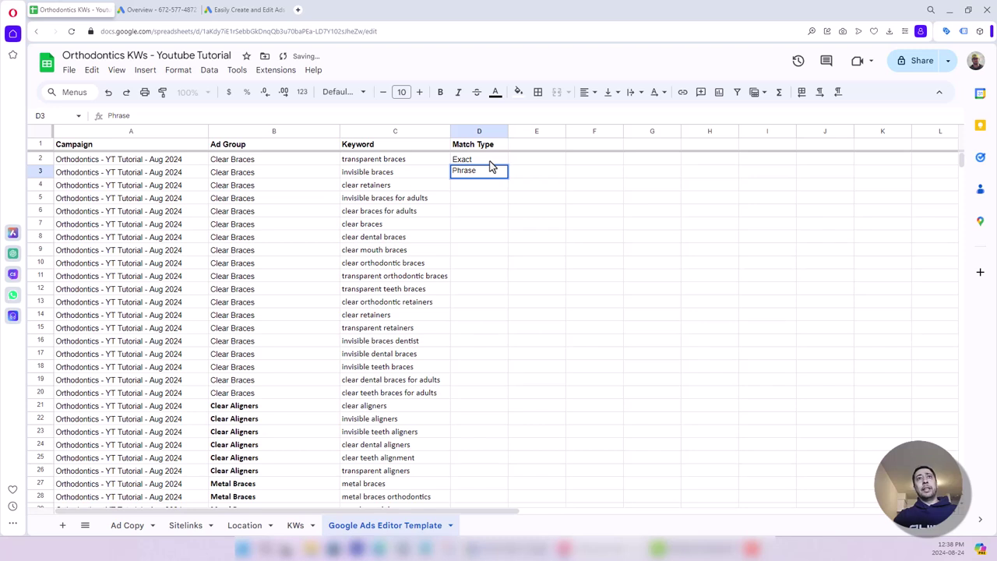
pyautogui.press('Return')
pyautogui.write('Broad')
pyautogui.press('Return')
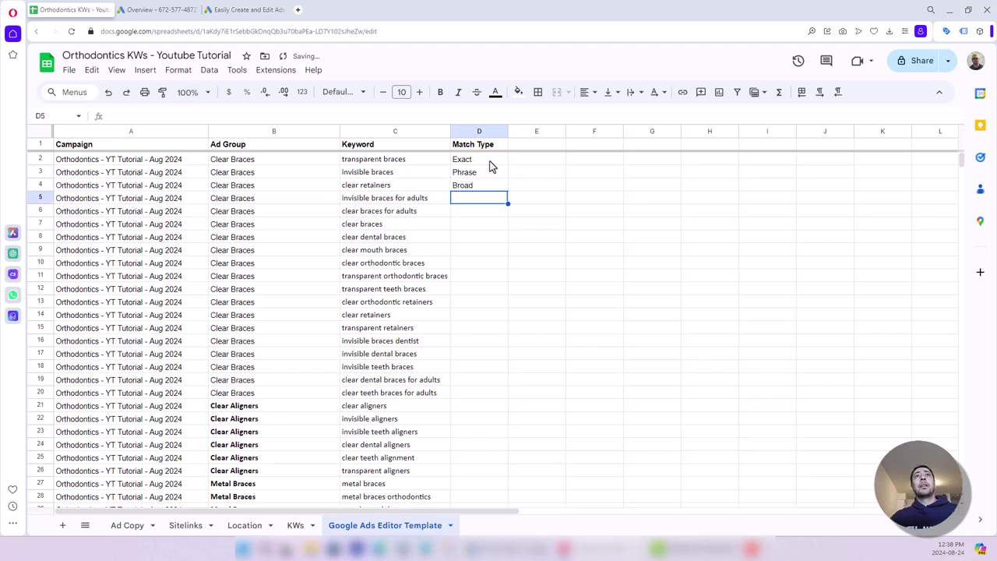
# Step: Copy "Exact" from D2 into the rest of the Match Type column, D3:D55
pyautogui.click(490, 165)
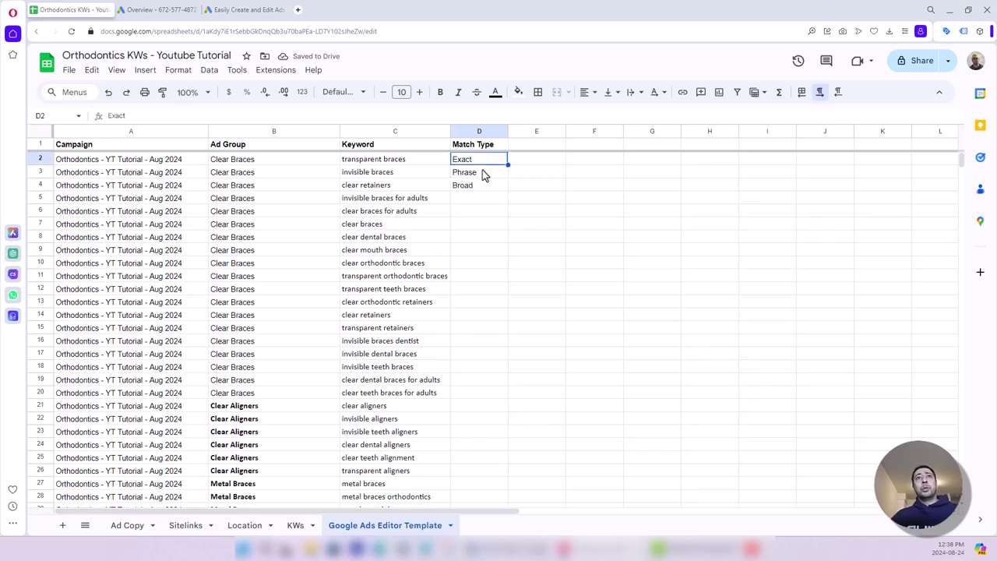
pyautogui.moveTo(486, 178); pyautogui.dragTo(483, 255)
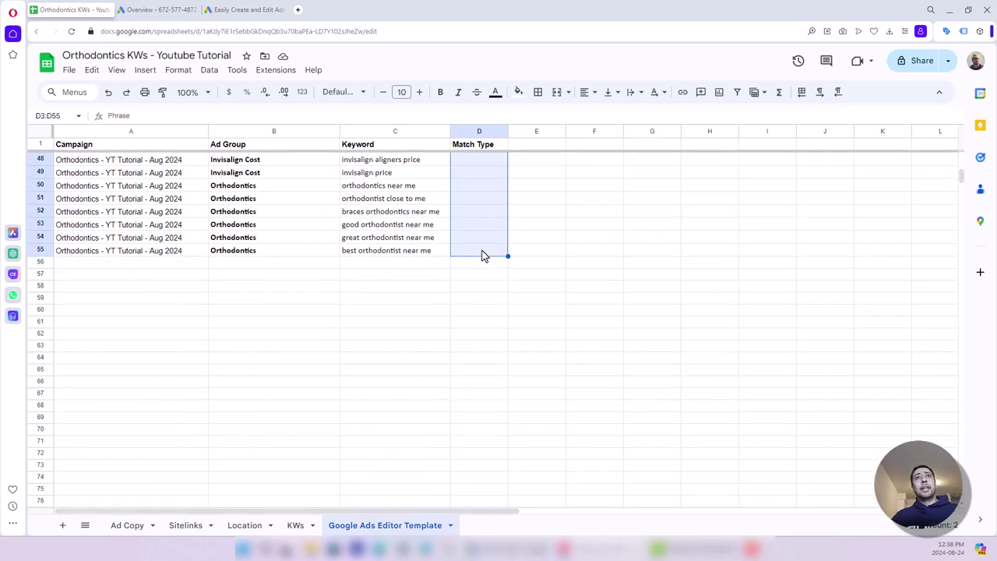
pyautogui.hotkey('ctrl', 'v')
pyautogui.scroll(10, 533, 279)
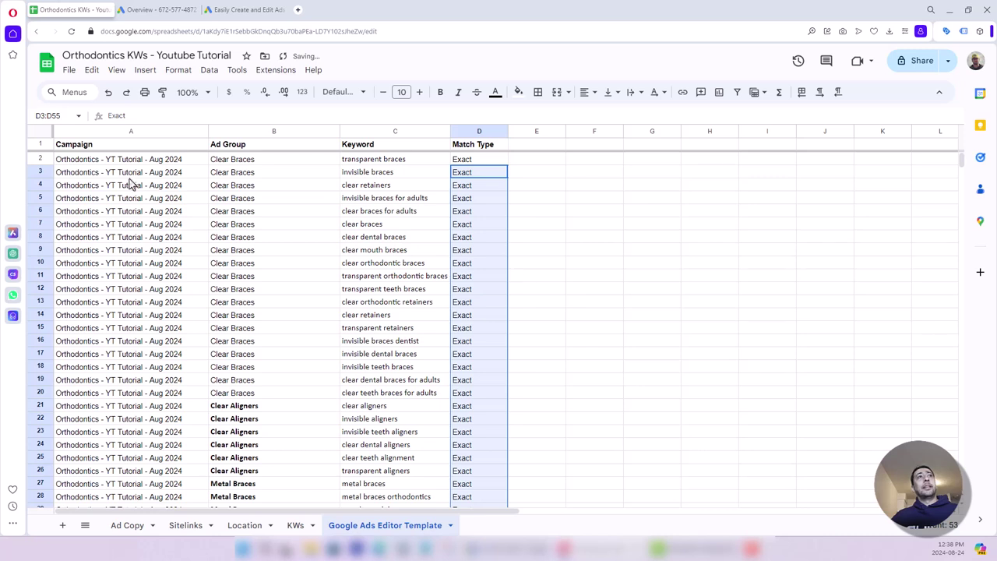
# Step: Duplicate the whole block of Exact rows, A2:D55, below the list starting at A57
pyautogui.click(477, 147)
pyautogui.moveTo(479, 159); pyautogui.dragTo(127, 418)
pyautogui.hotkey('ctrl', 'c')
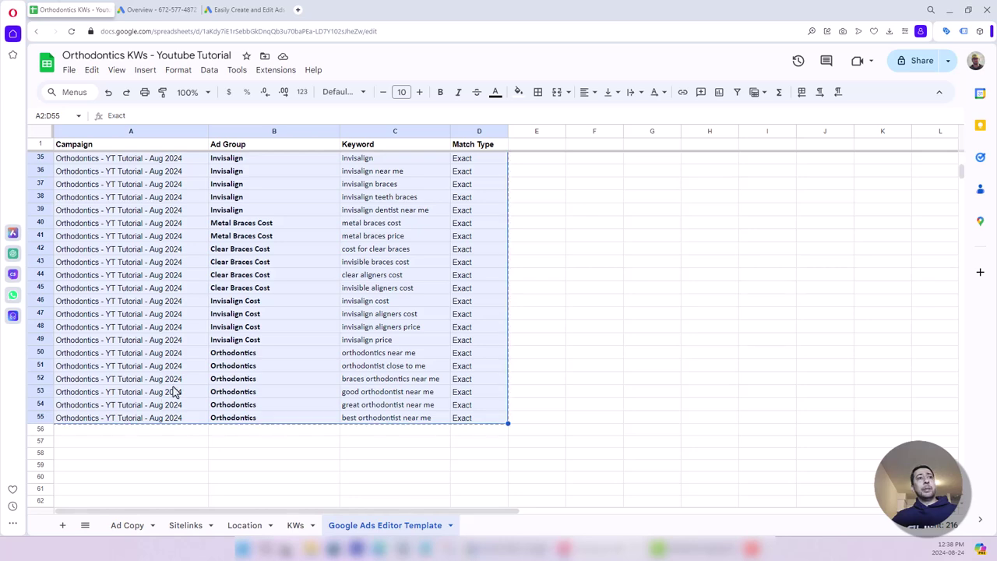
pyautogui.scroll(-3, 192, 363)
pyautogui.click(95, 340)
pyautogui.hotkey('ctrl', 'v')
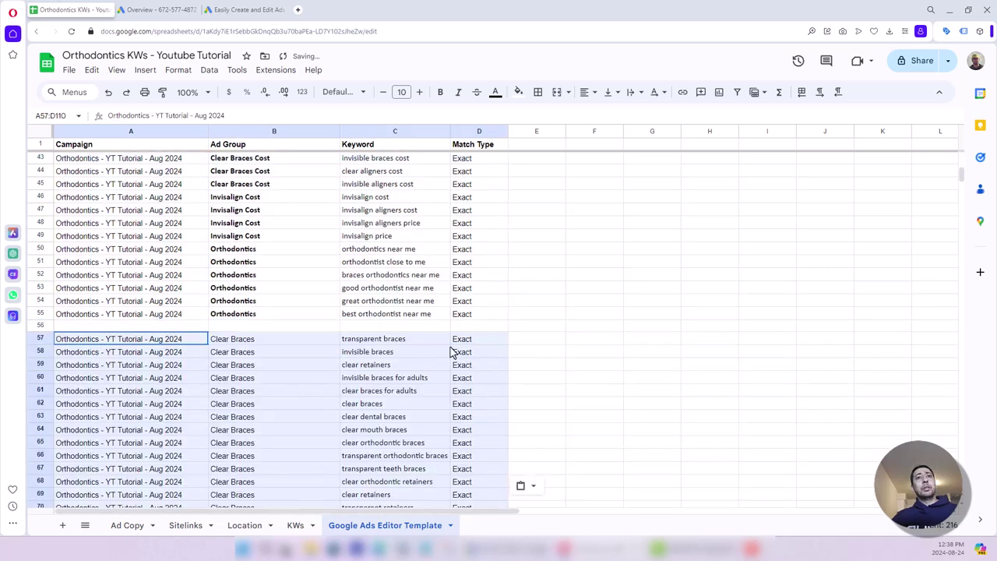
# Step: Set the match type to "Phrase" in D57 and fill it down the duplicated rows to D110
pyautogui.click(468, 340)
pyautogui.write('Phrase')
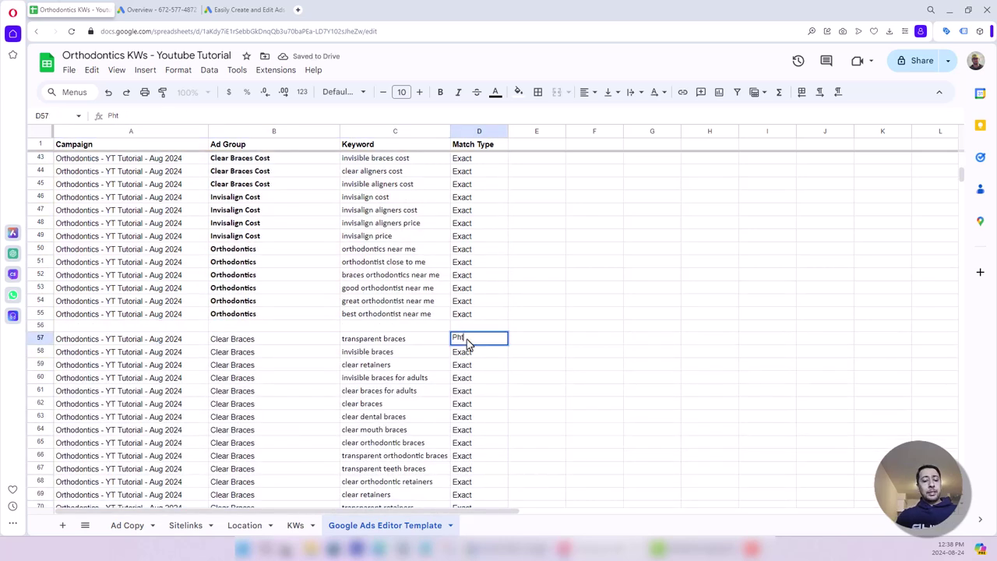
pyautogui.press('Return')
pyautogui.click(468, 341)
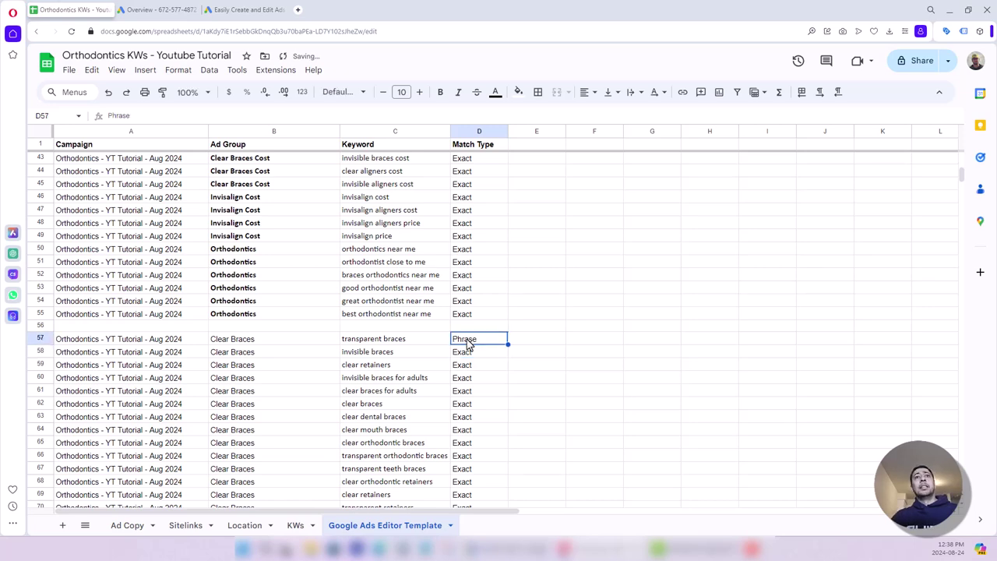
pyautogui.moveTo(507, 348); pyautogui.dragTo(510, 380)
pyautogui.scroll(10, 612, 387)
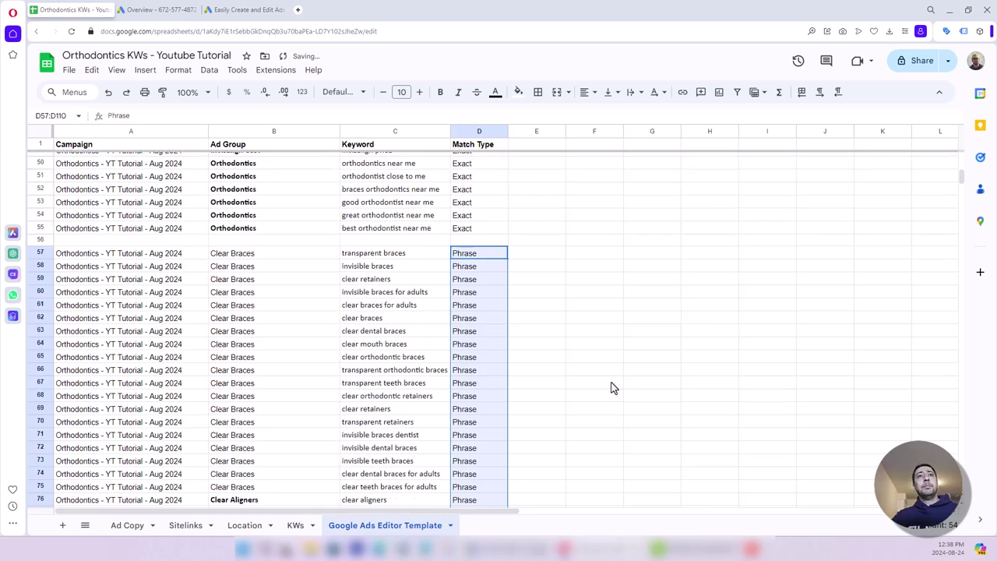
# Step: Delete the blank row 56 between the Exact and Phrase blocks
pyautogui.click(40, 396)
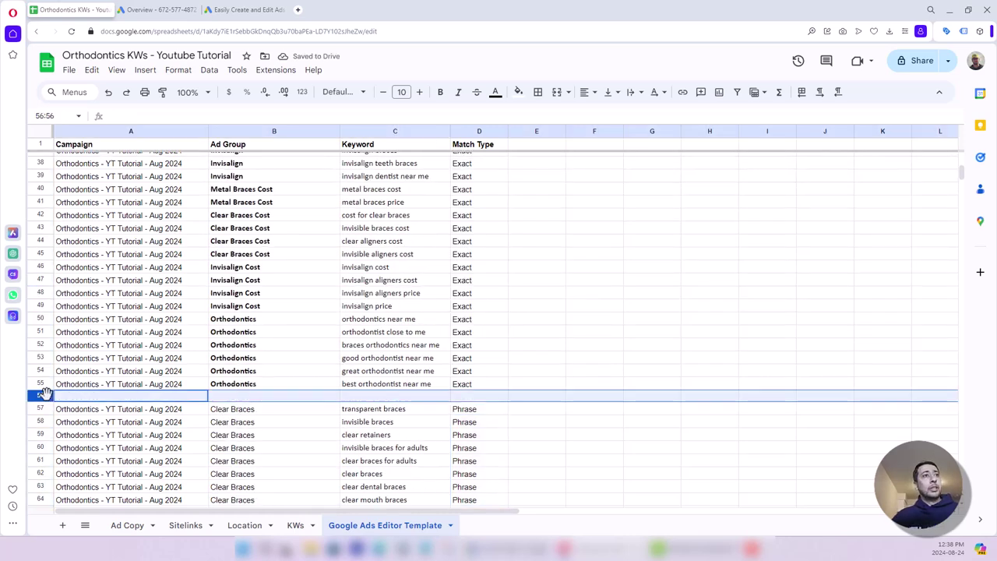
pyautogui.rightClick(45, 393)
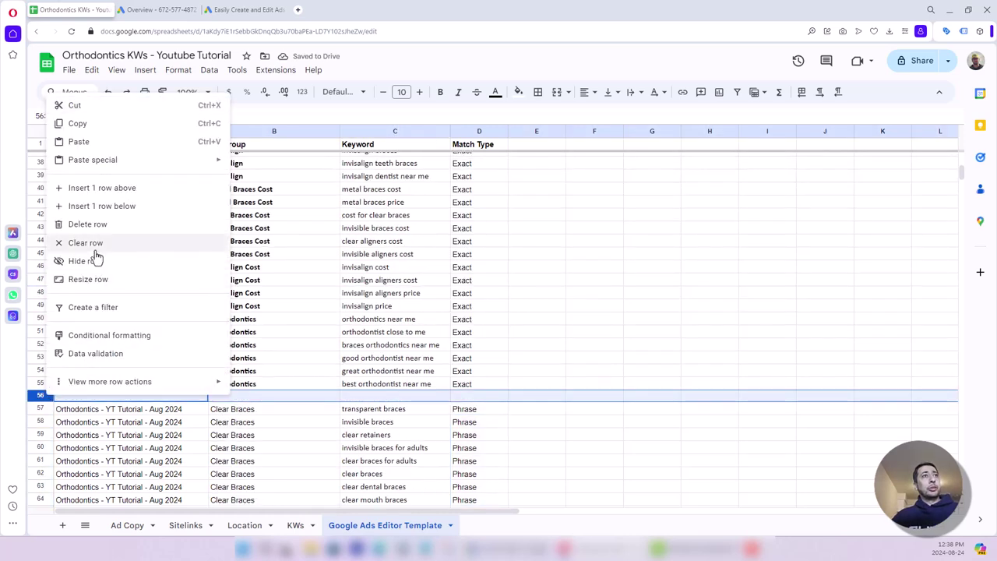
pyautogui.click(90, 226)
# Step: Fill the Exact match rows, A2:D55, with light orange
pyautogui.click(489, 387)
pyautogui.moveTo(489, 387); pyautogui.dragTo(10, 56)
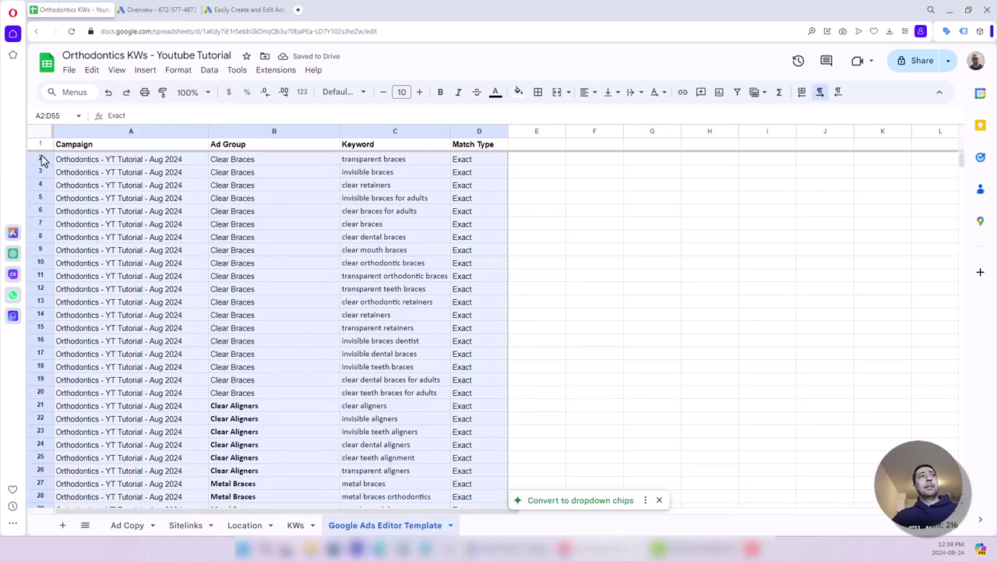
pyautogui.scroll(-7, 137, 229)
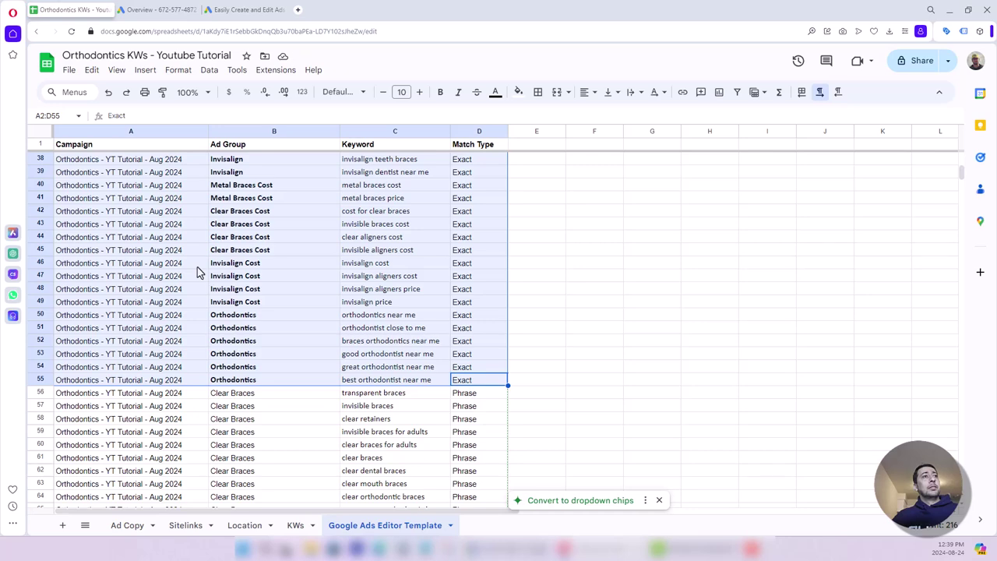
pyautogui.scroll(7, 215, 294)
pyautogui.click(518, 92)
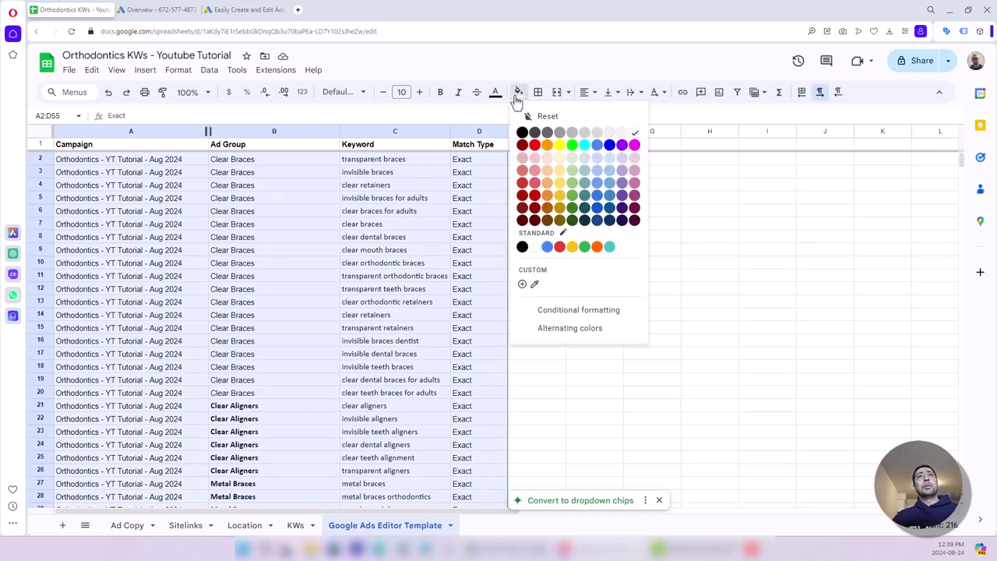
pyautogui.click(551, 167)
# Step: Fill the Phrase match rows, A56:D109, with light yellow
pyautogui.scroll(-8, 514, 424)
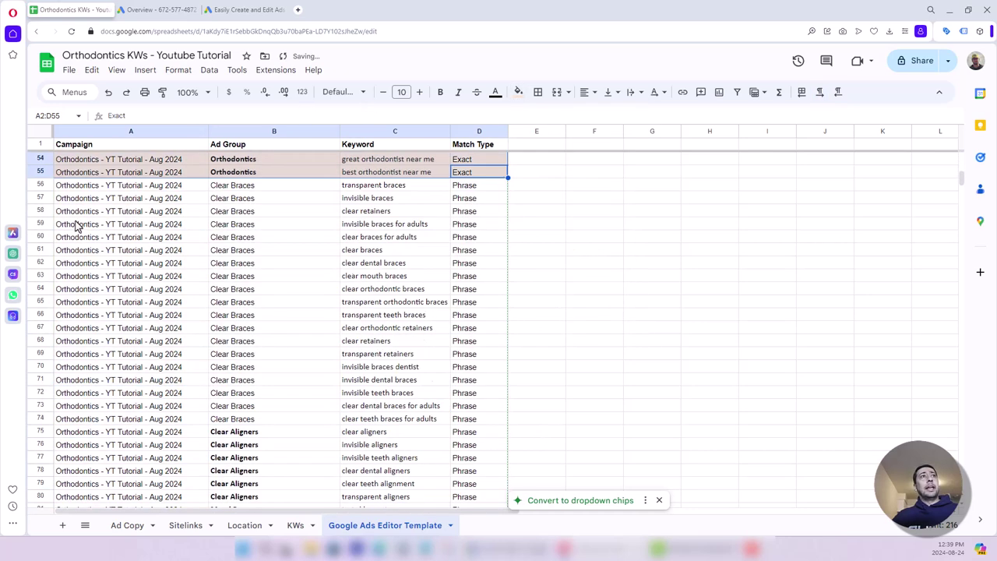
pyautogui.moveTo(78, 240)
pyautogui.mouseDown()
pyautogui.moveTo(443, 407)
pyautogui.moveTo(477, 531)
pyautogui.moveTo(475, 450)
pyautogui.mouseUp()
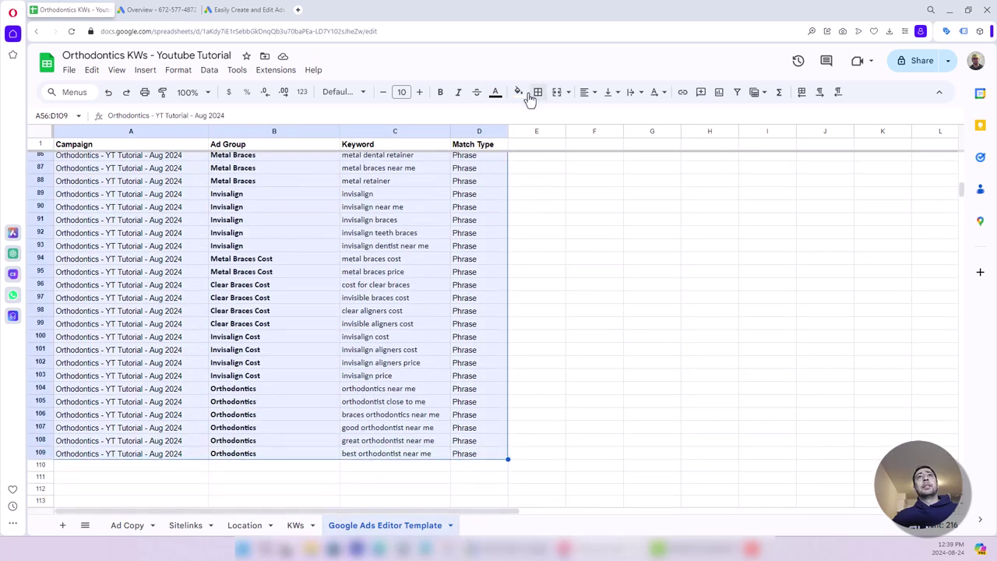
pyautogui.click(518, 92)
pyautogui.click(560, 169)
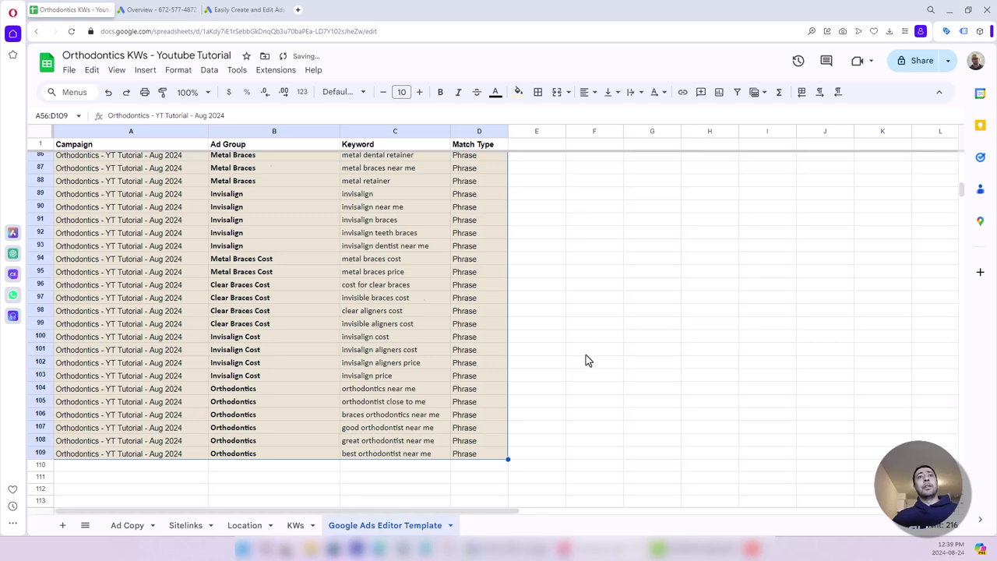
# Step: Try duplicating the Phrase rows, A56:D109, below the list starting at A111, and undo the paste
pyautogui.scroll(-3, 545, 354)
pyautogui.moveTo(480, 352); pyautogui.dragTo(81, 265)
pyautogui.scroll(-8, 528, 352)
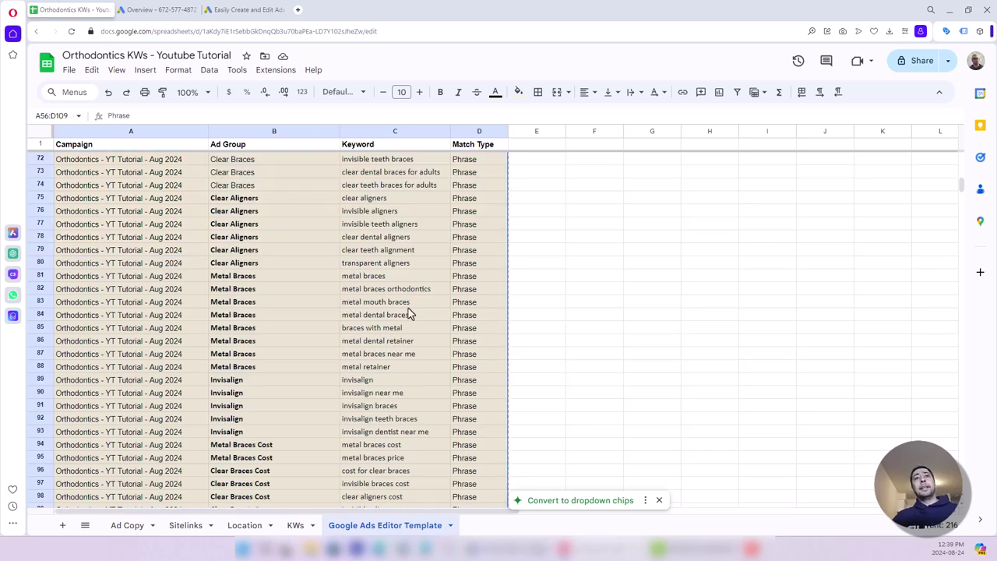
pyautogui.scroll(-10, 410, 312)
pyautogui.click(104, 253)
pyautogui.hotkey('ctrl', 'v')
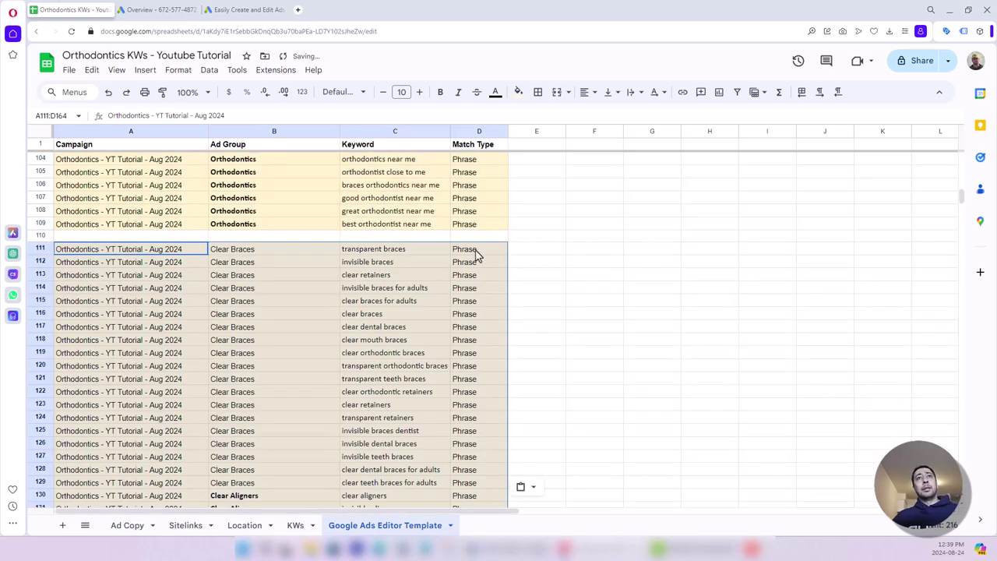
pyautogui.click(476, 251)
pyautogui.hotkey('ctrl', 'z')
# Step: Review the ad group, keyword and match type entries across the color-coded Exact and Phrase blocks
pyautogui.scroll(20, 560, 311)
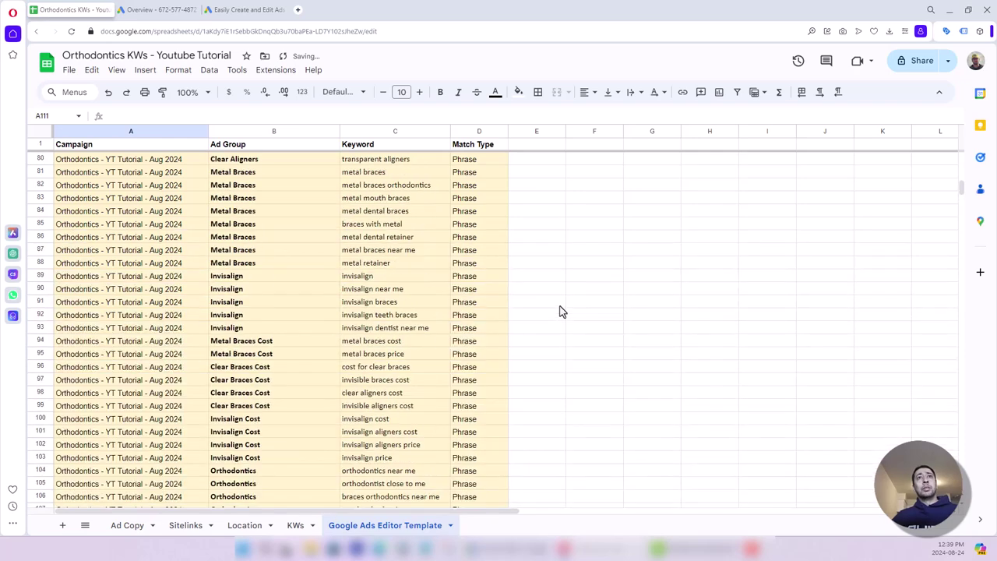
pyautogui.scroll(10, 559, 312)
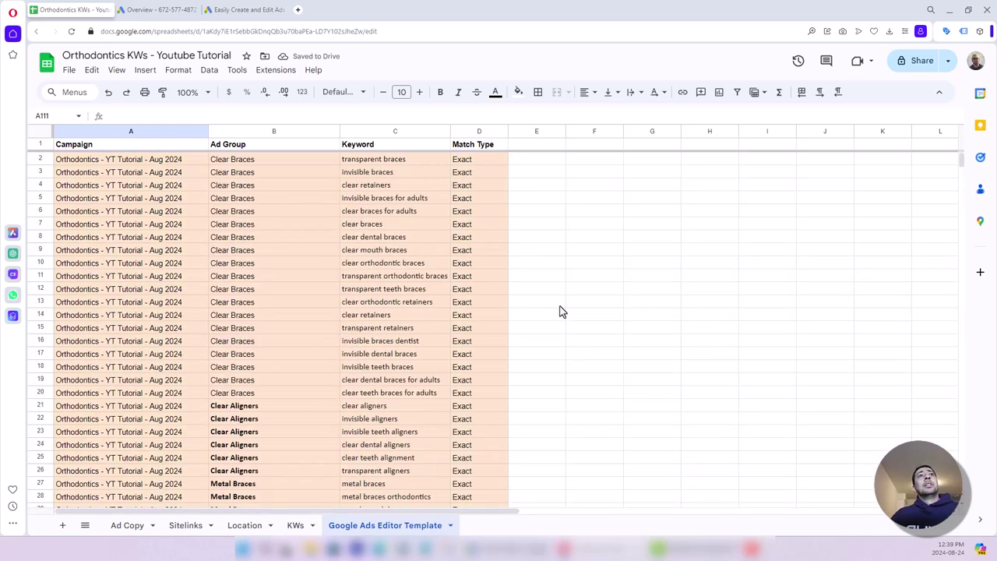
pyautogui.click(393, 161)
pyautogui.keyDown('shift'); pyautogui.click(226, 162); pyautogui.keyUp('shift')
pyautogui.click(240, 163)
pyautogui.keyDown('shift'); pyautogui.click(395, 165); pyautogui.keyUp('shift')
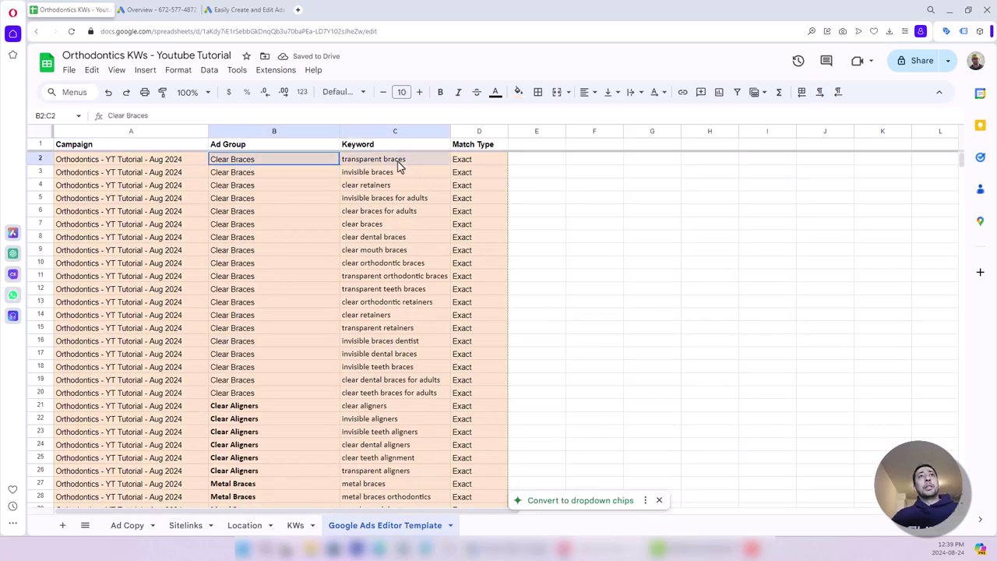
pyautogui.click(422, 162)
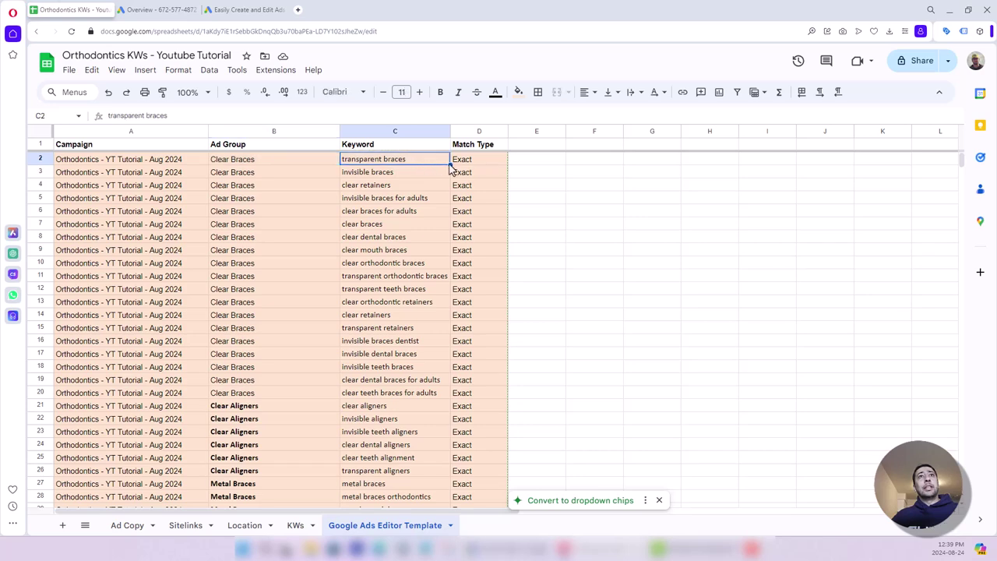
pyautogui.click(479, 165)
pyautogui.scroll(-15, 424, 250)
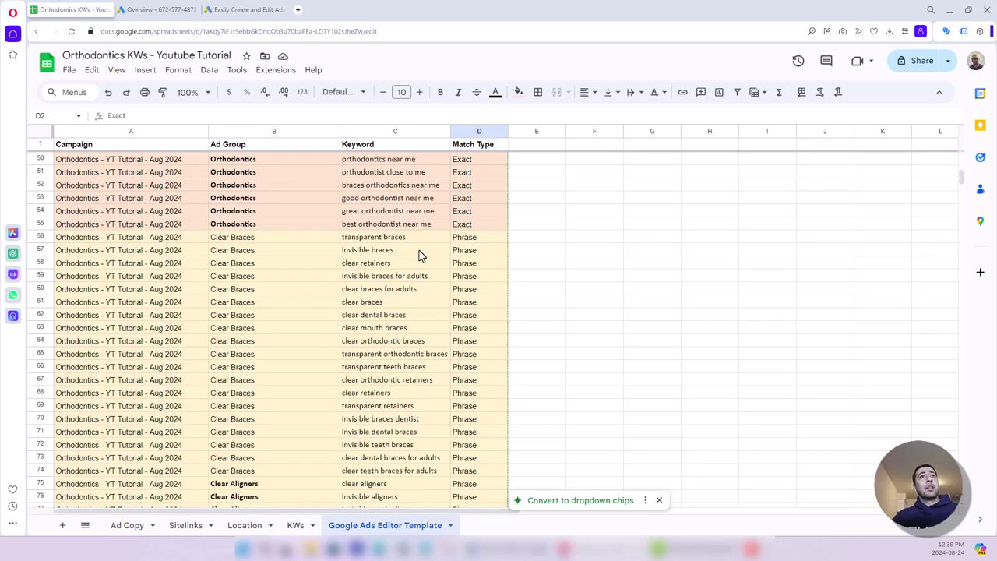
pyautogui.scroll(-4, 479, 316)
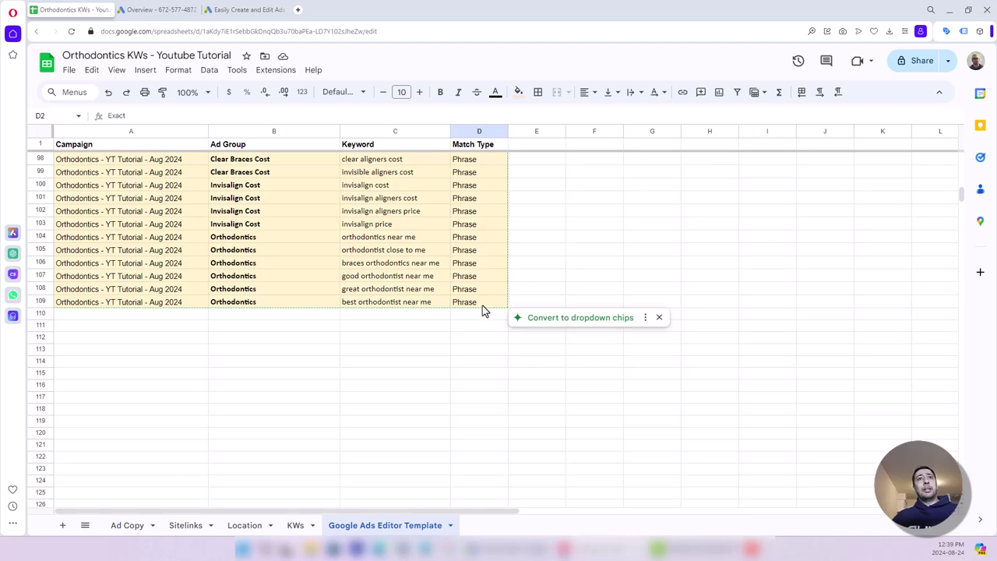
pyautogui.scroll(19, 482, 306)
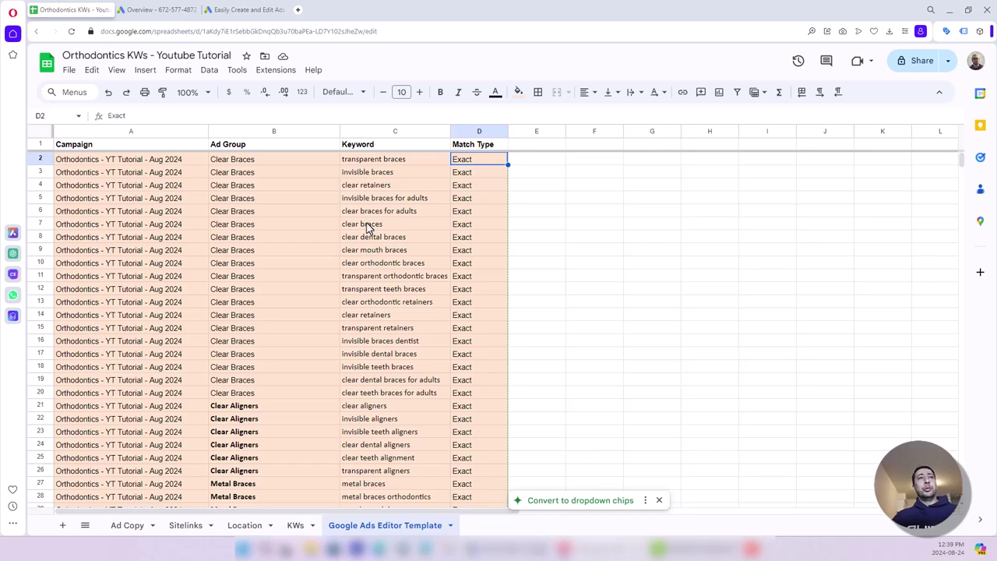
pyautogui.scroll(-2, 379, 331)
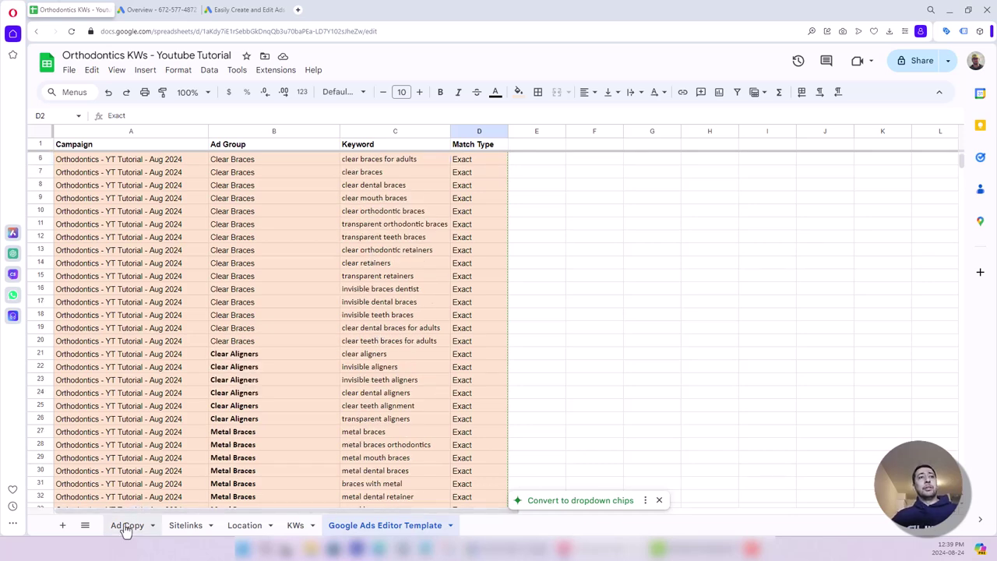
# Step: Look over the source keyword lists grouped by ad group, A1:H20, on the KWs sheet
pyautogui.click(295, 526)
pyautogui.moveTo(96, 150); pyautogui.dragTo(661, 248)
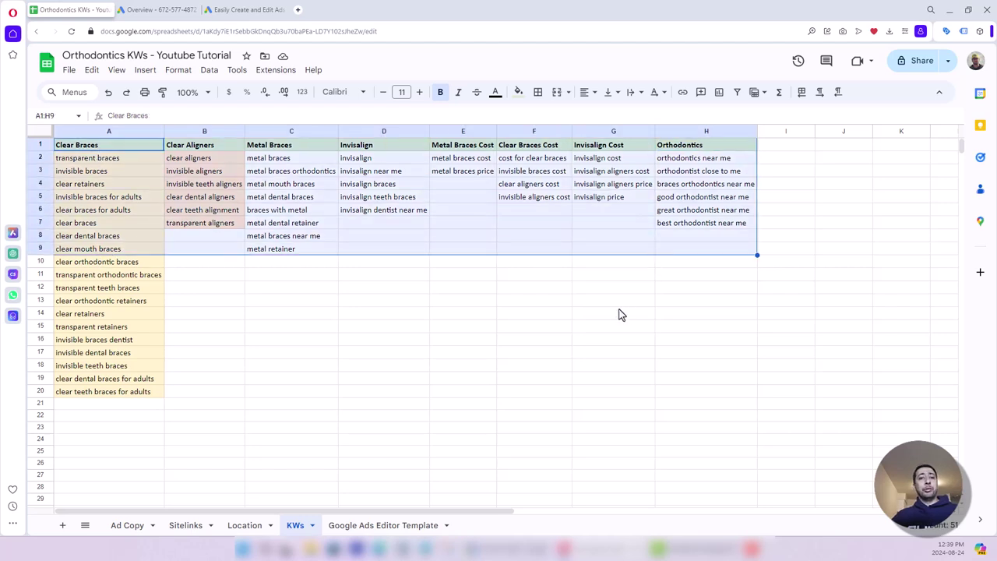
pyautogui.click(616, 316)
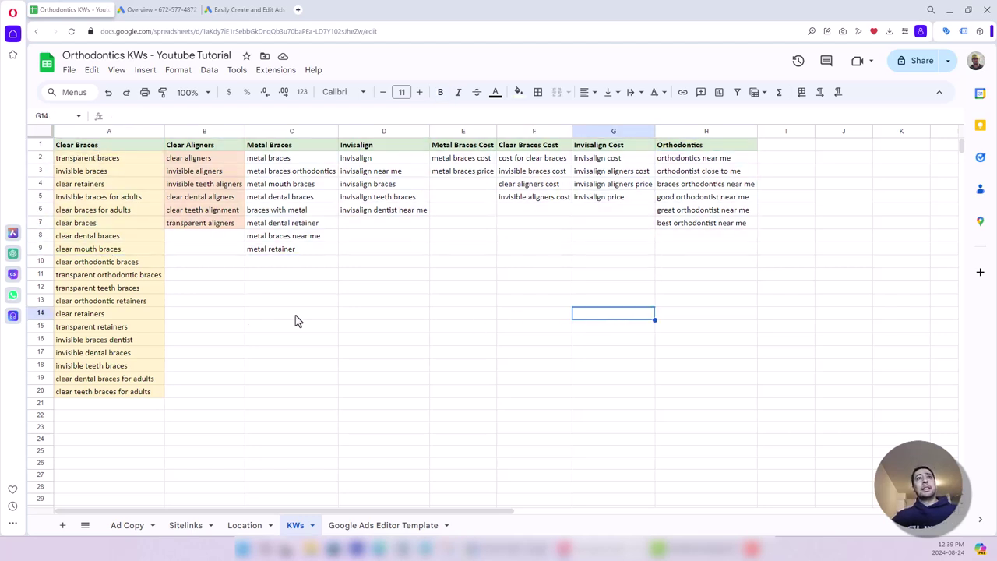
pyautogui.moveTo(133, 397); pyautogui.dragTo(707, 150)
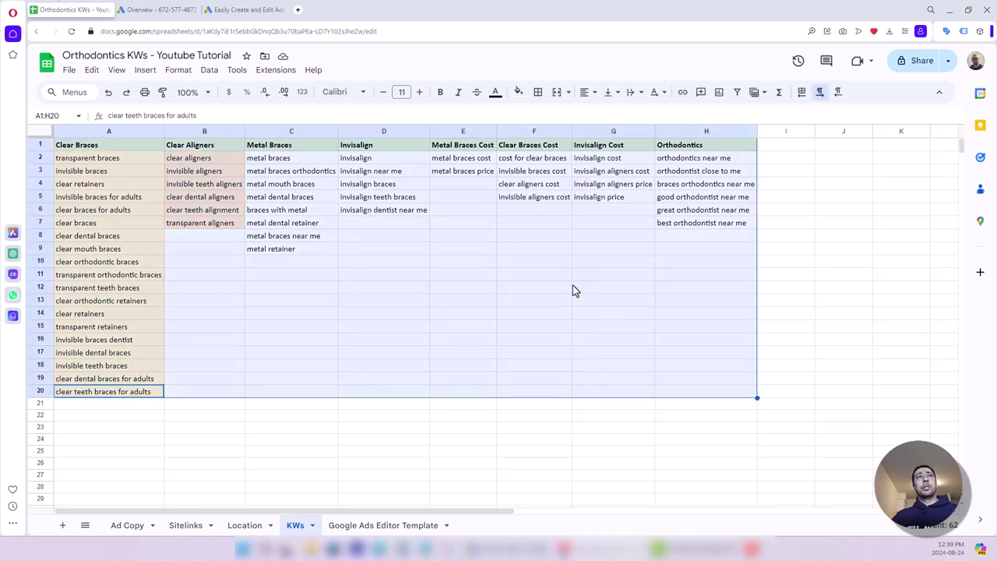
pyautogui.click(533, 288)
# Step: Return to the Google Ads Editor Template sheet and check its Campaign, Ad Group, Keyword and Match Type columns
pyautogui.click(412, 525)
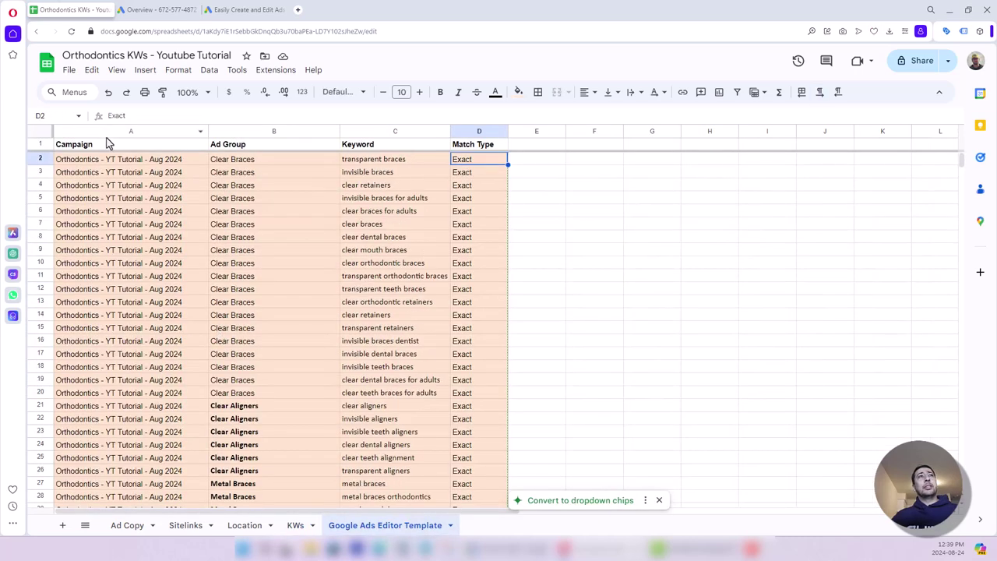
pyautogui.moveTo(109, 133); pyautogui.dragTo(481, 122)
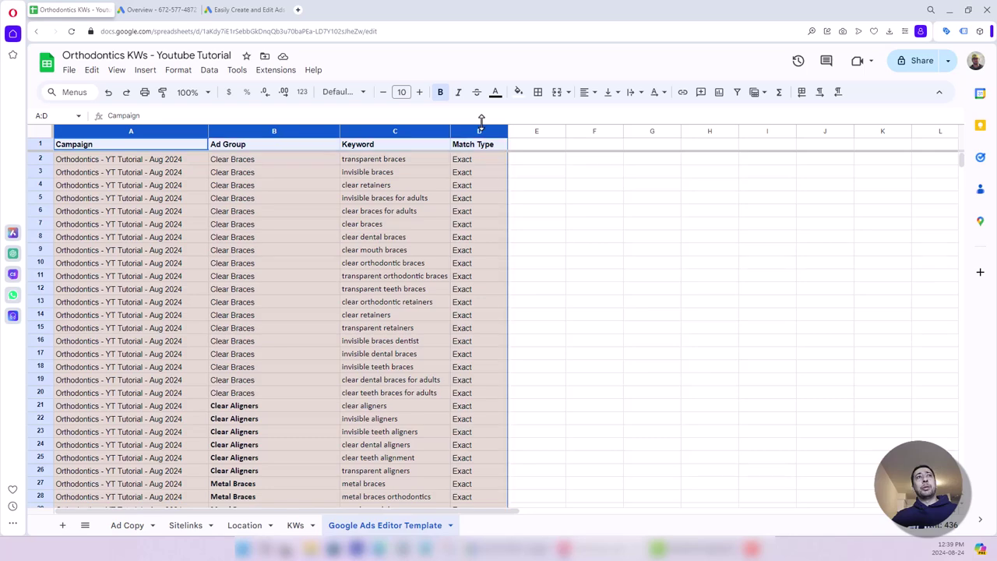
pyautogui.scroll(-20, 468, 243)
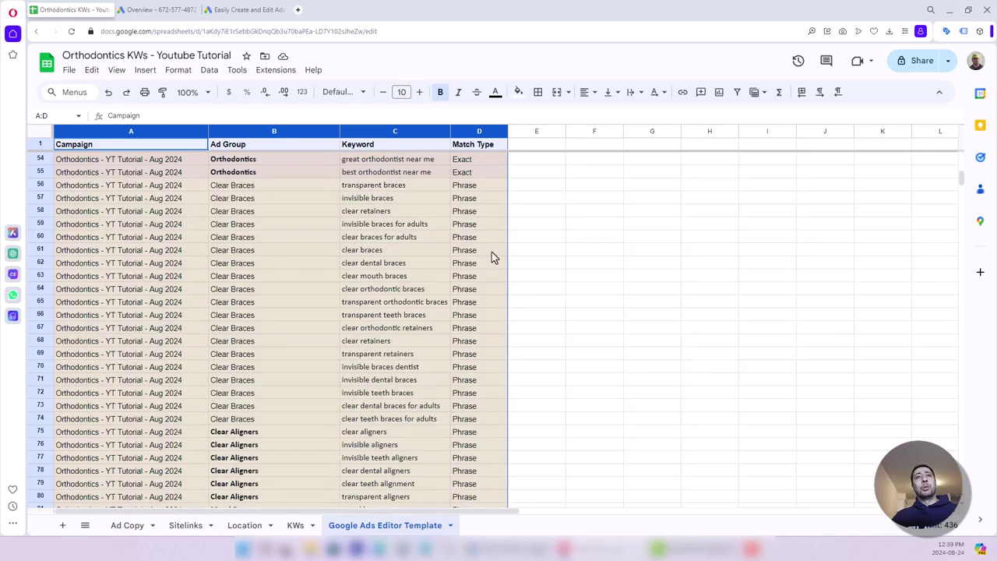
pyautogui.scroll(-5, 492, 252)
pyautogui.scroll(20, 491, 251)
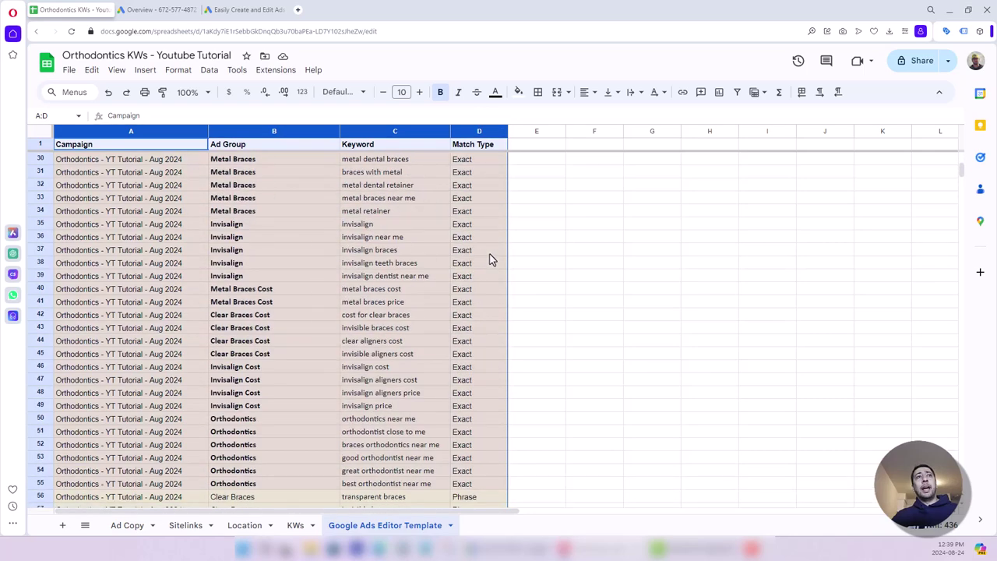
pyautogui.click(584, 265)
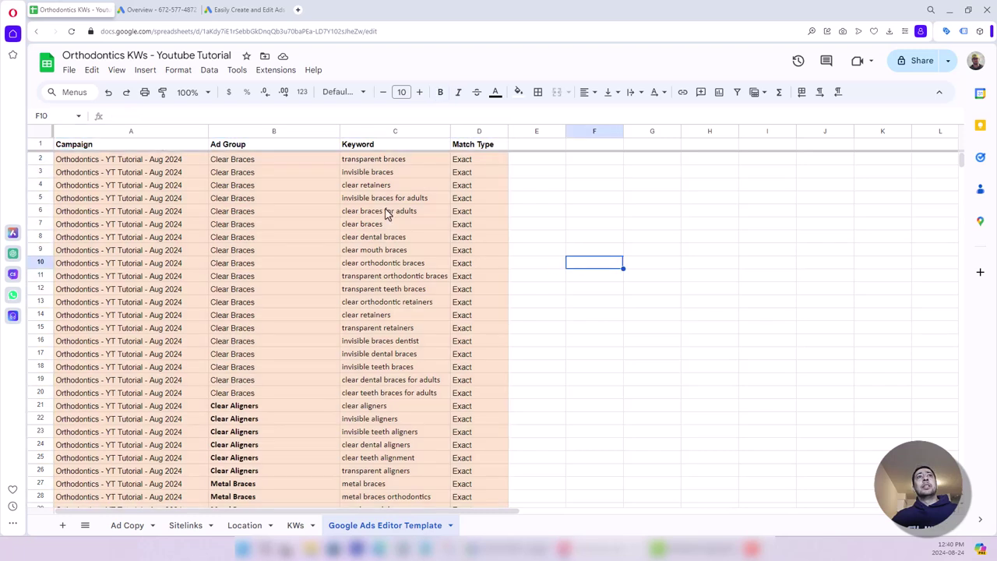
pyautogui.click(370, 133)
pyautogui.click(280, 131)
pyautogui.click(163, 131)
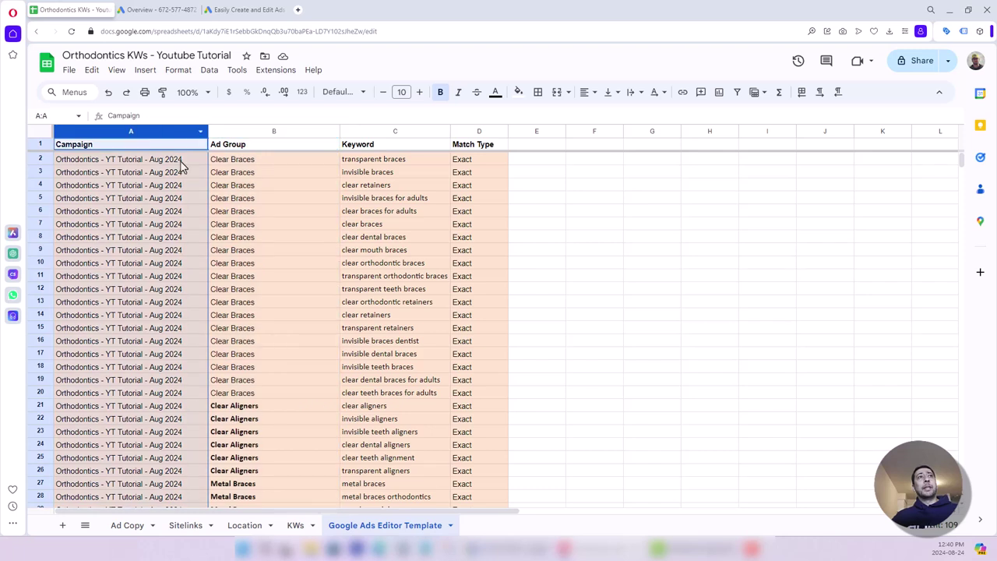
pyautogui.click(182, 165)
pyautogui.click(168, 148)
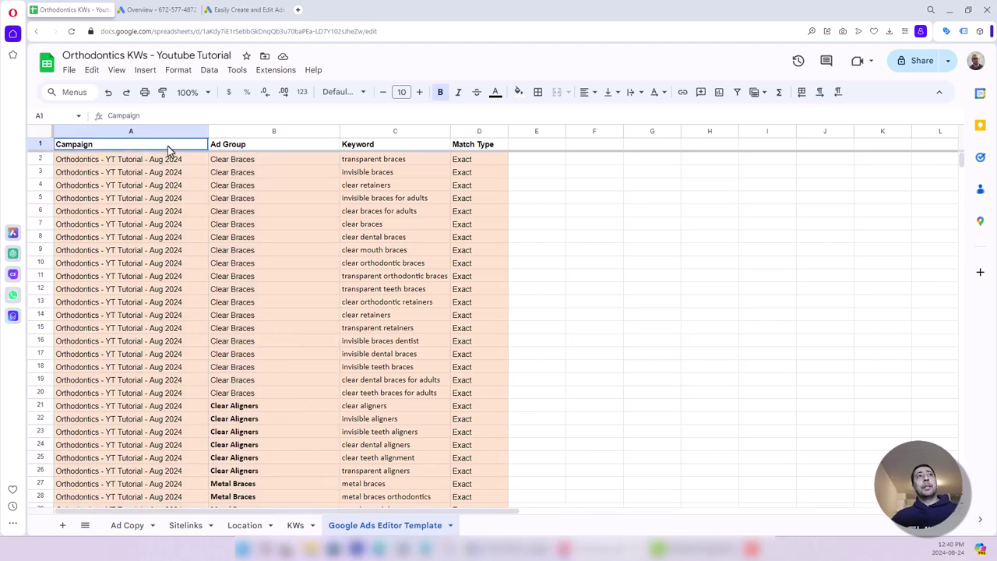
# Step: Copy the full template table with headers, A1:D109, and switch to Google Ads Editor
pyautogui.moveTo(179, 150); pyautogui.dragTo(495, 466)
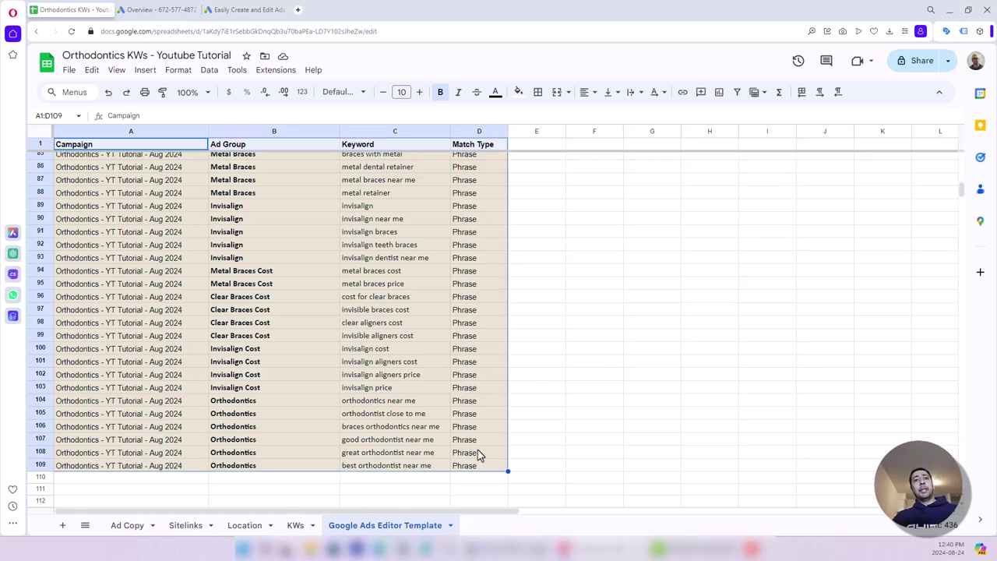
pyautogui.rightClick(463, 429)
pyautogui.click(503, 171)
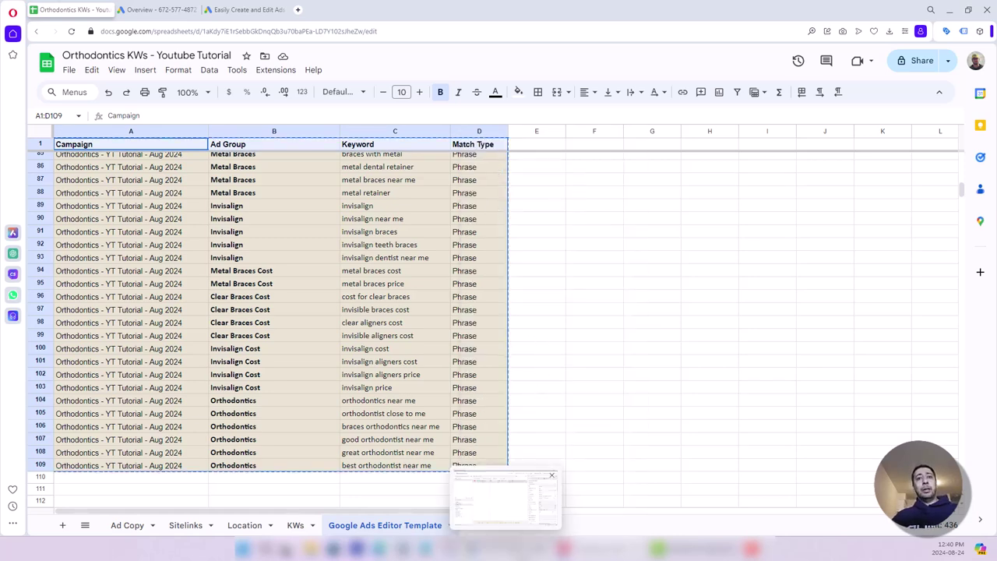
pyautogui.hotkey('alt', 'Tab')
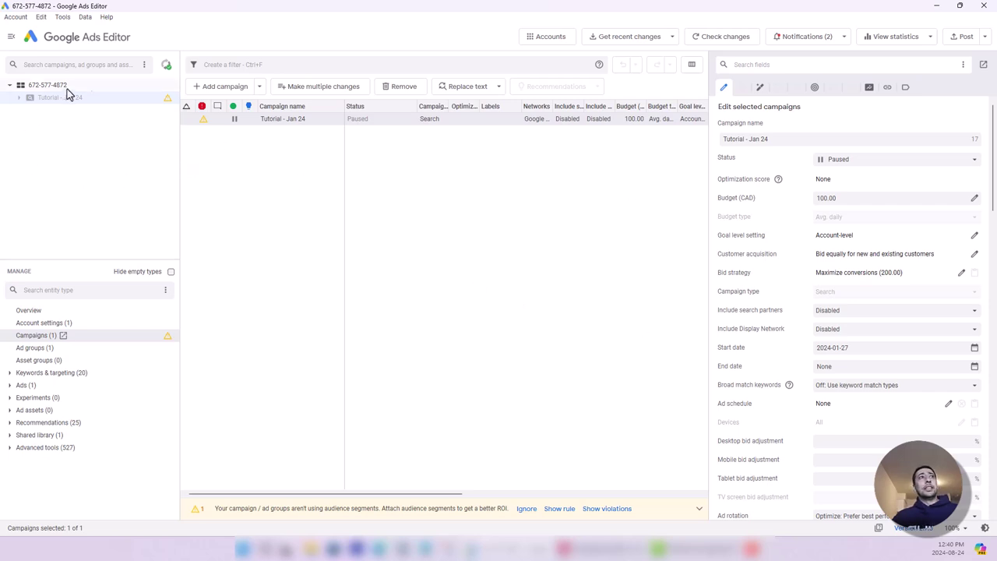
# Step: Examine the account tree by expanding and collapsing the account and its "Tutorial - Jan 24" campaign
pyautogui.click(33, 87)
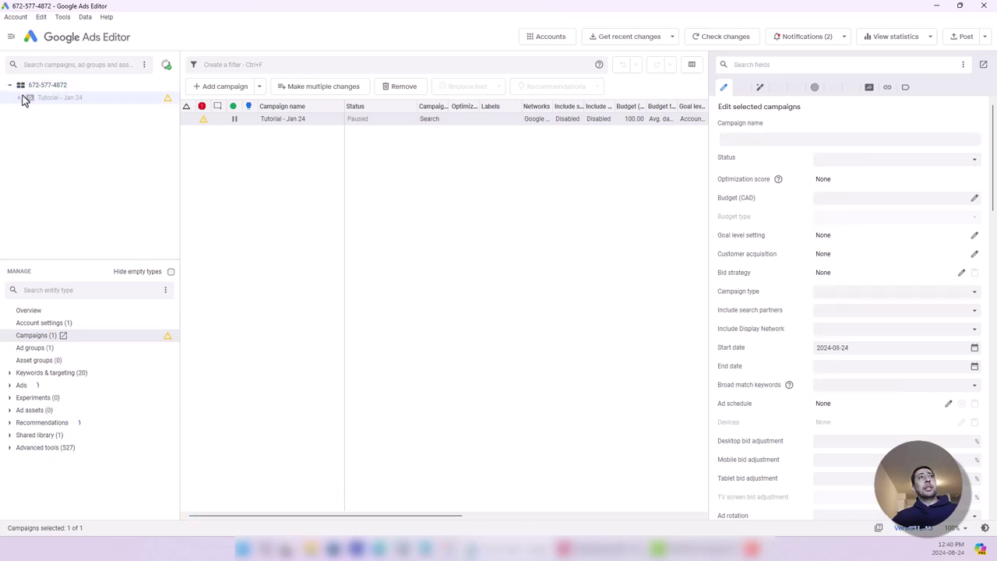
pyautogui.click(9, 86)
pyautogui.click(9, 86)
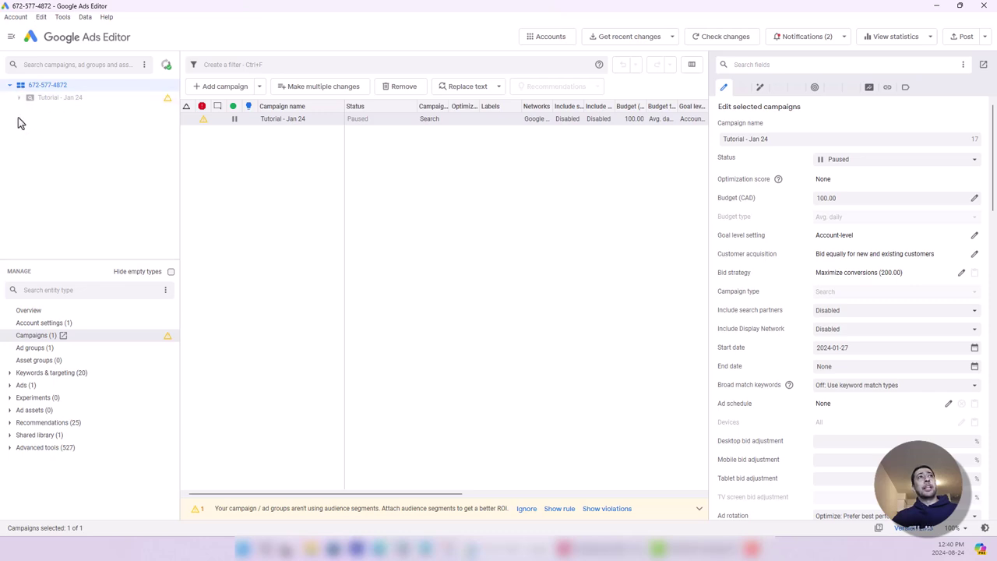
pyautogui.click(20, 98)
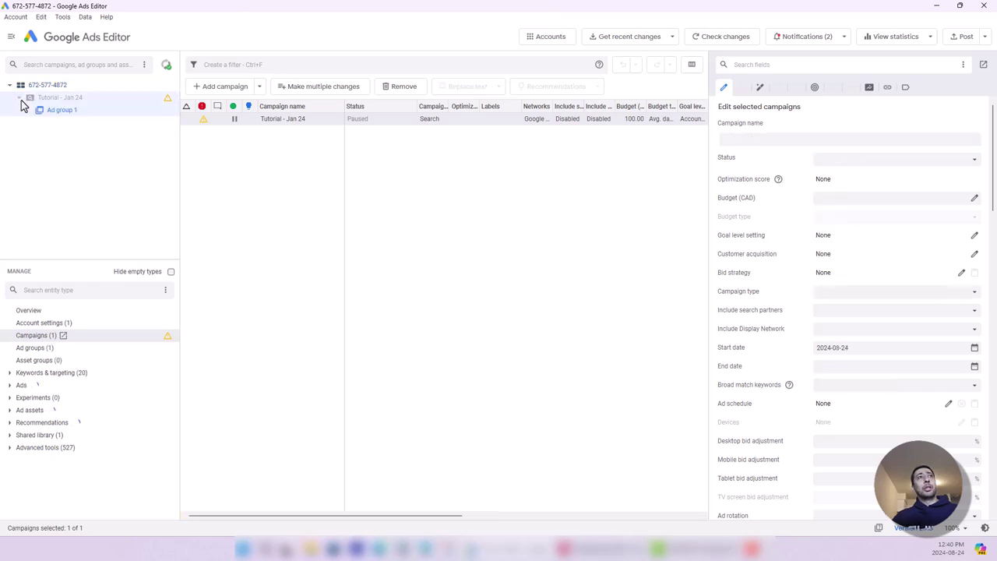
pyautogui.click(20, 98)
pyautogui.click(40, 89)
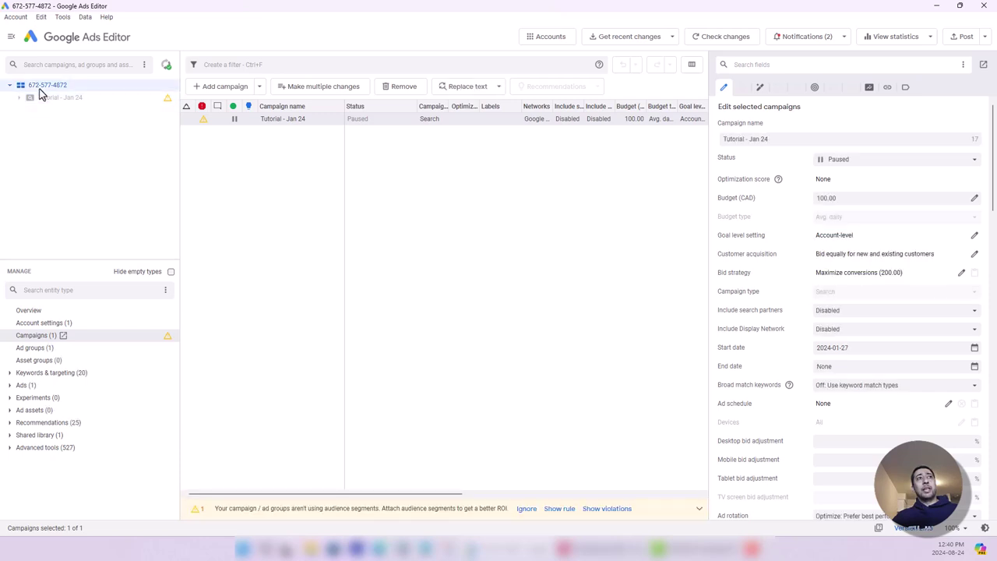
pyautogui.click(70, 100)
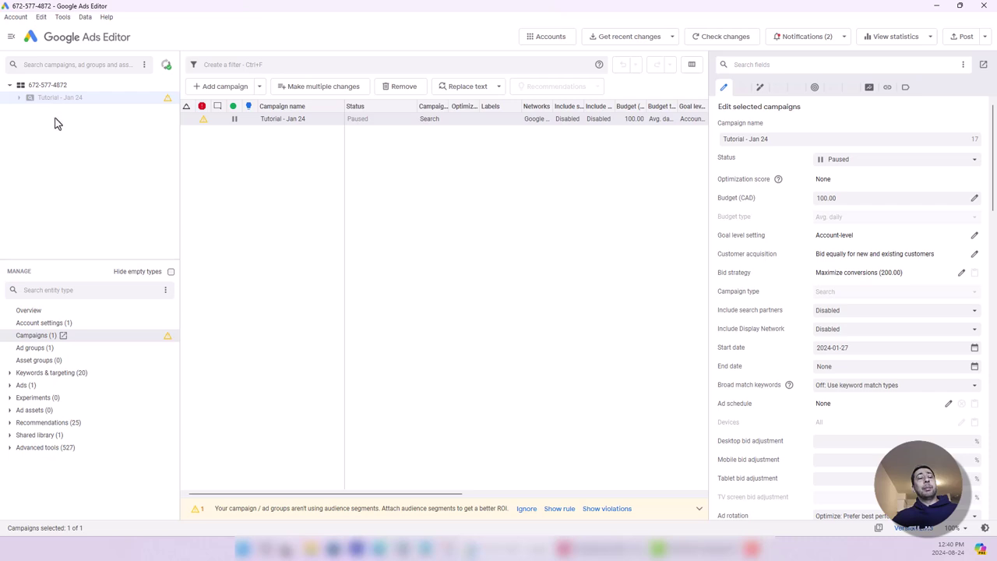
# Step: Show the Campaigns list, widen it, and select the "Tutorial - Jan 24" campaign to view its settings
pyautogui.click(78, 334)
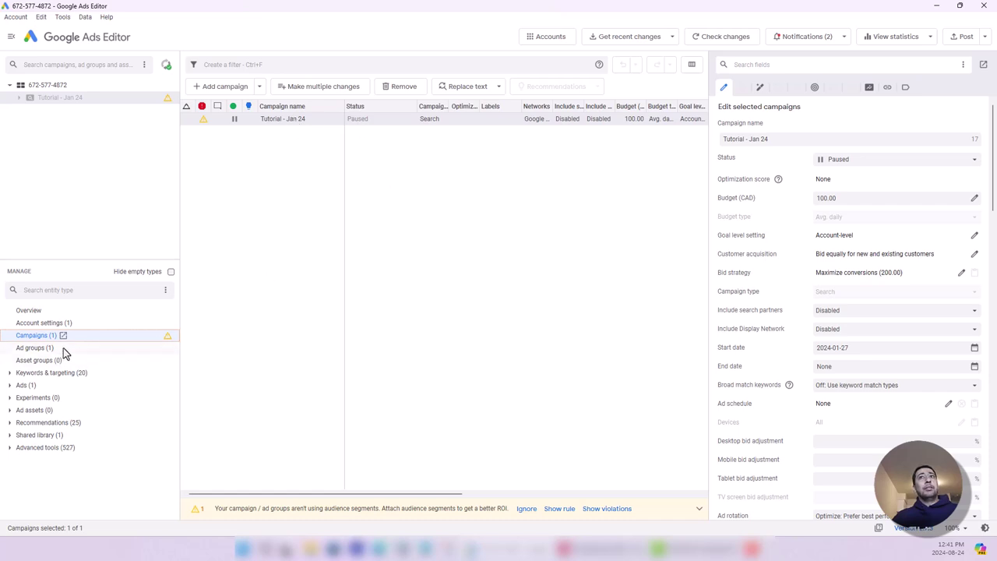
pyautogui.moveTo(708, 150); pyautogui.dragTo(783, 140)
pyautogui.click(263, 117)
pyautogui.click(262, 118)
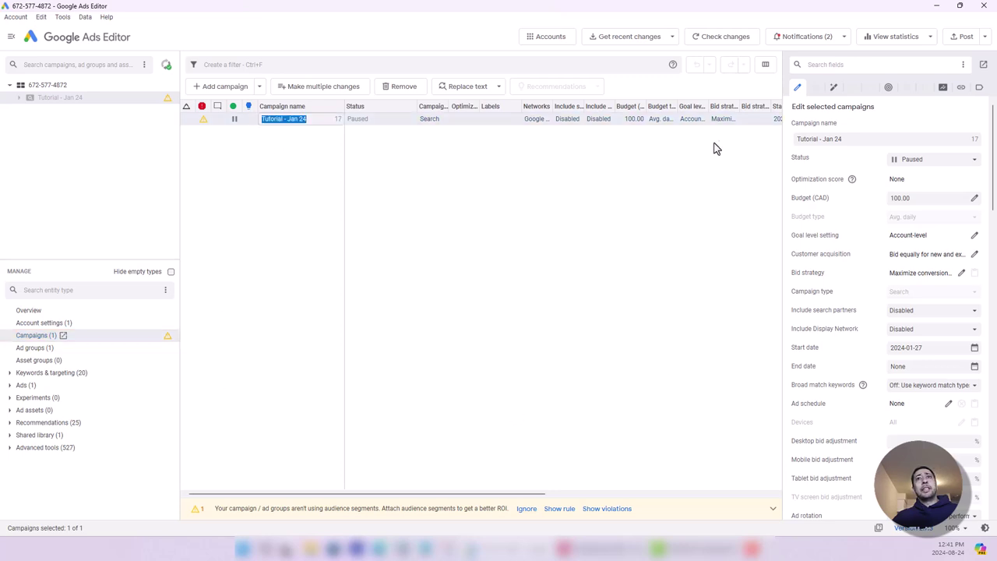
pyautogui.click(238, 168)
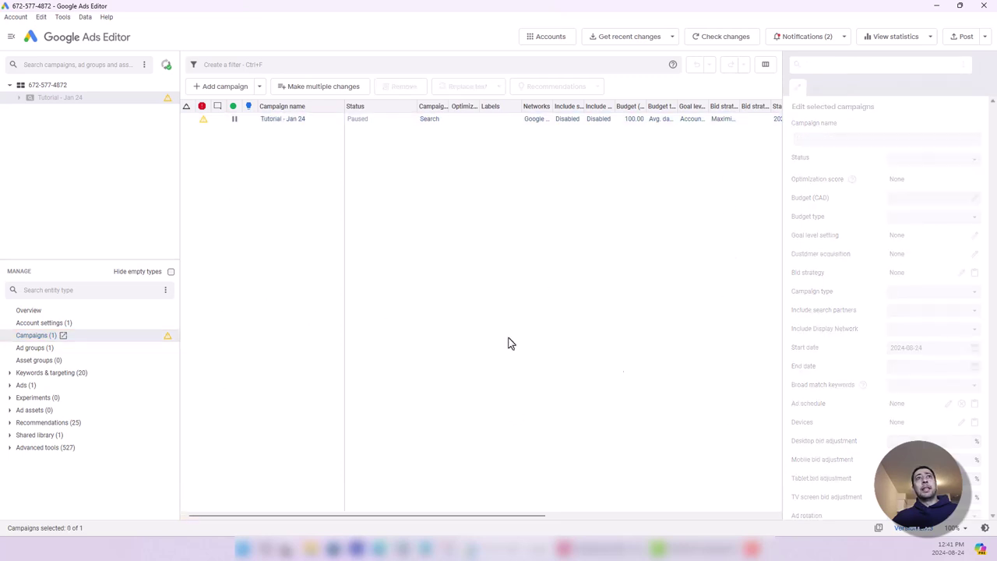
pyautogui.click(285, 122)
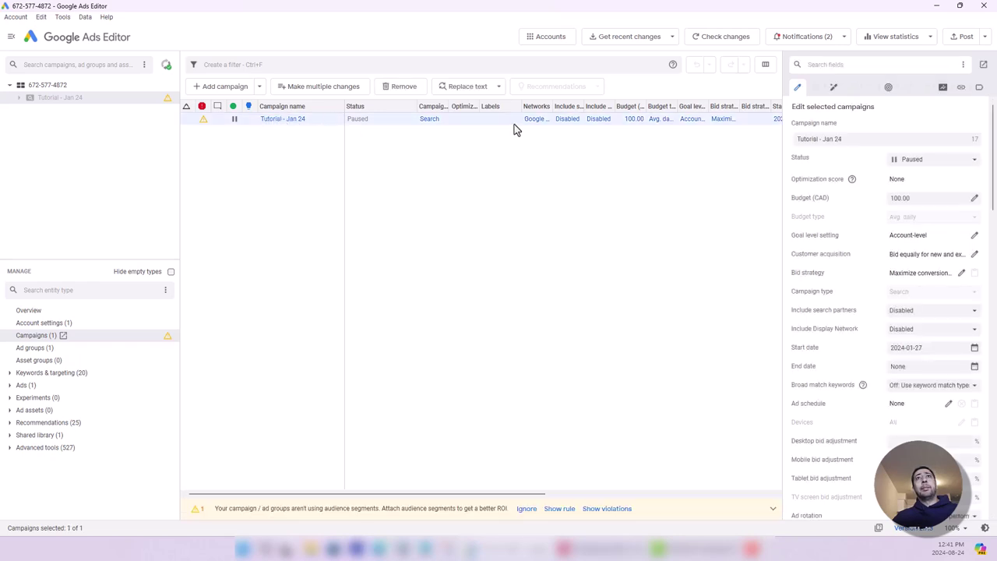
# Step: Widen the edit pane and examine the "Tutorial - Jan 24" campaign's settings, from budget and bid strategy to location targeting
pyautogui.moveTo(781, 131); pyautogui.dragTo(749, 125)
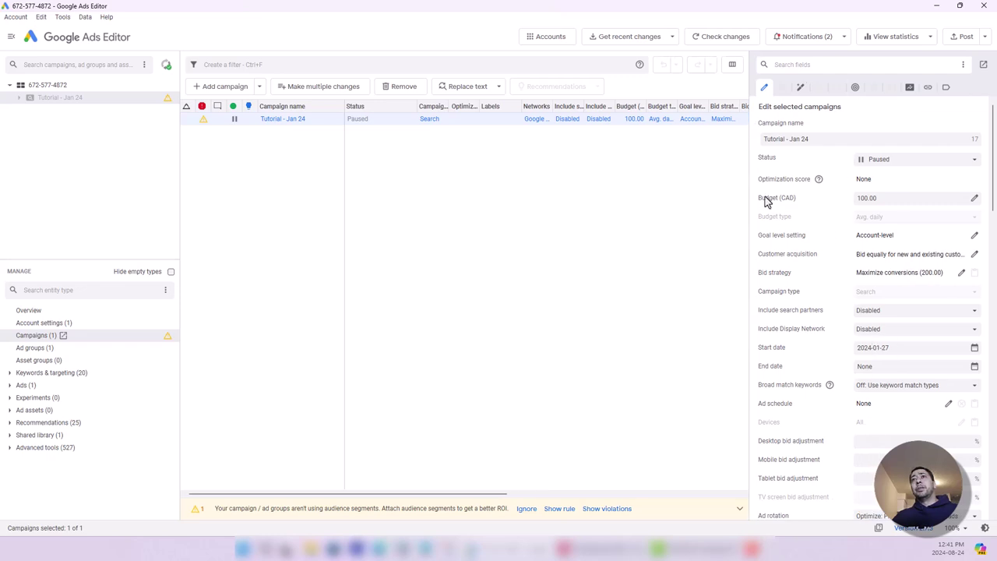
pyautogui.moveTo(750, 189); pyautogui.dragTo(705, 189)
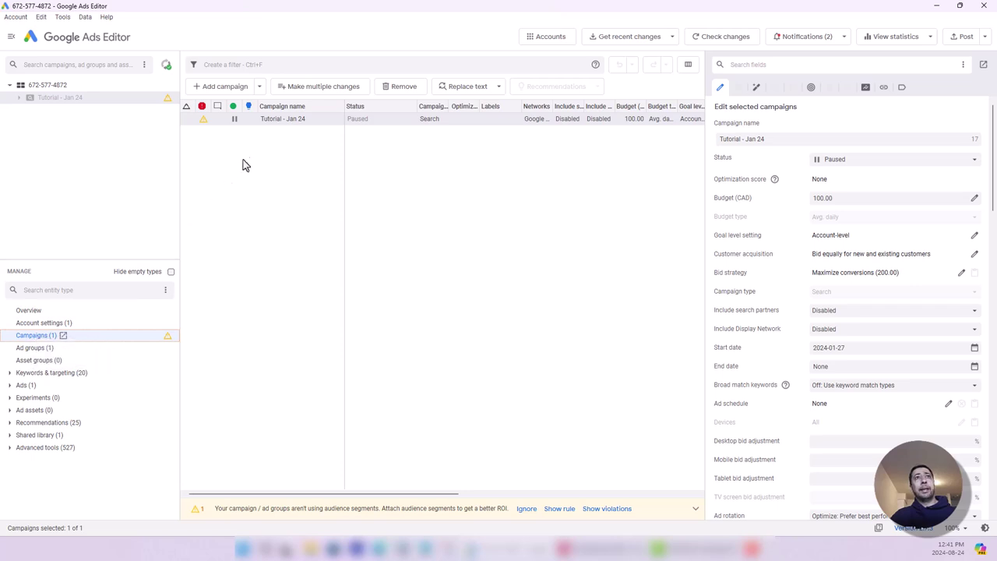
pyautogui.click(480, 121)
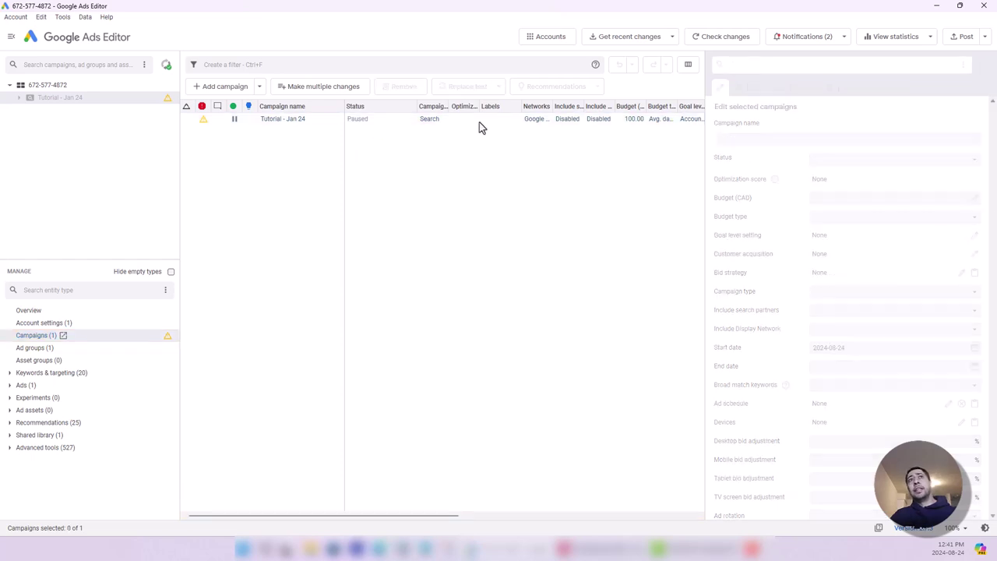
pyautogui.click(285, 122)
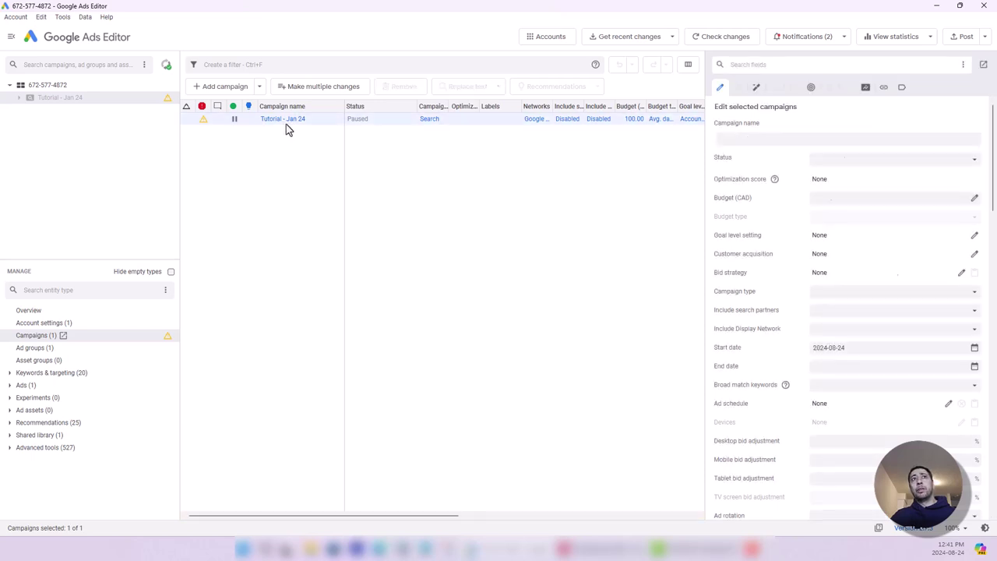
pyautogui.click(350, 122)
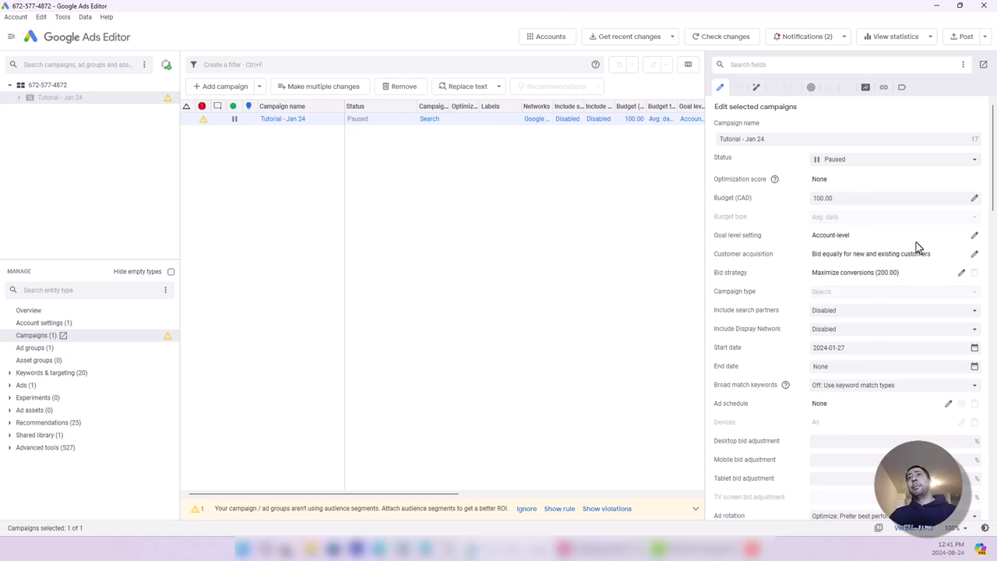
pyautogui.click(831, 200)
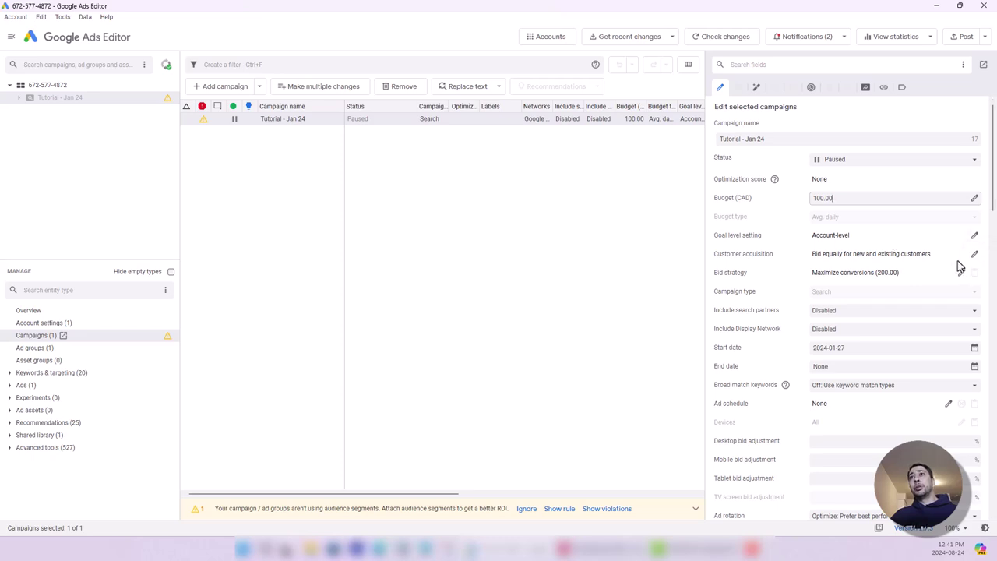
pyautogui.scroll(-3, 915, 331)
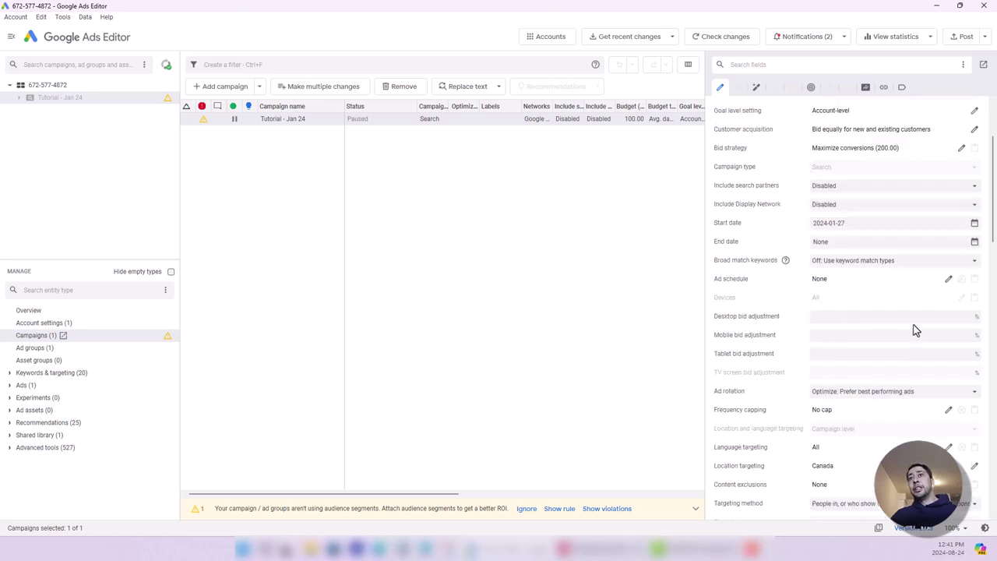
pyautogui.scroll(-2, 895, 211)
pyautogui.scroll(5, 921, 258)
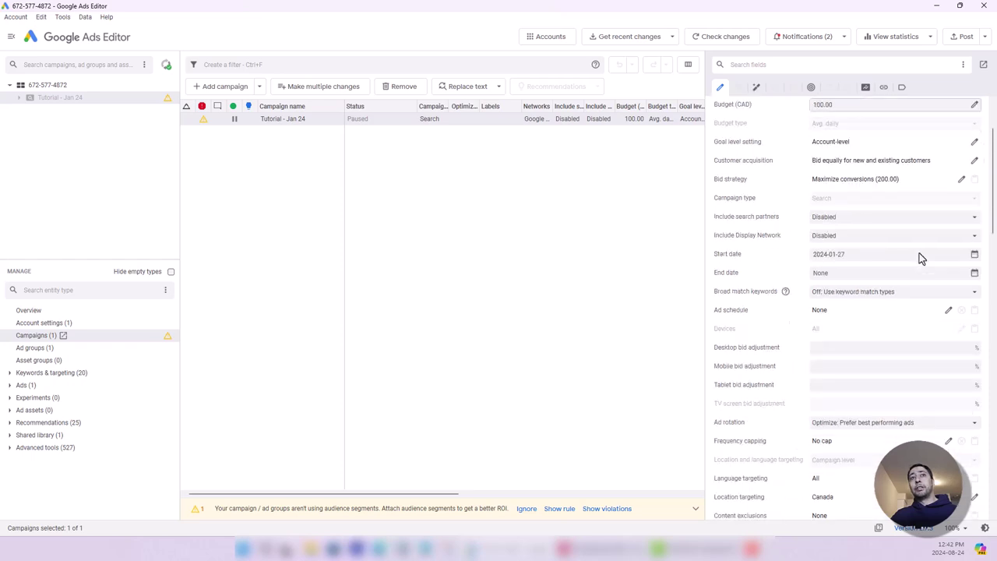
pyautogui.click(211, 312)
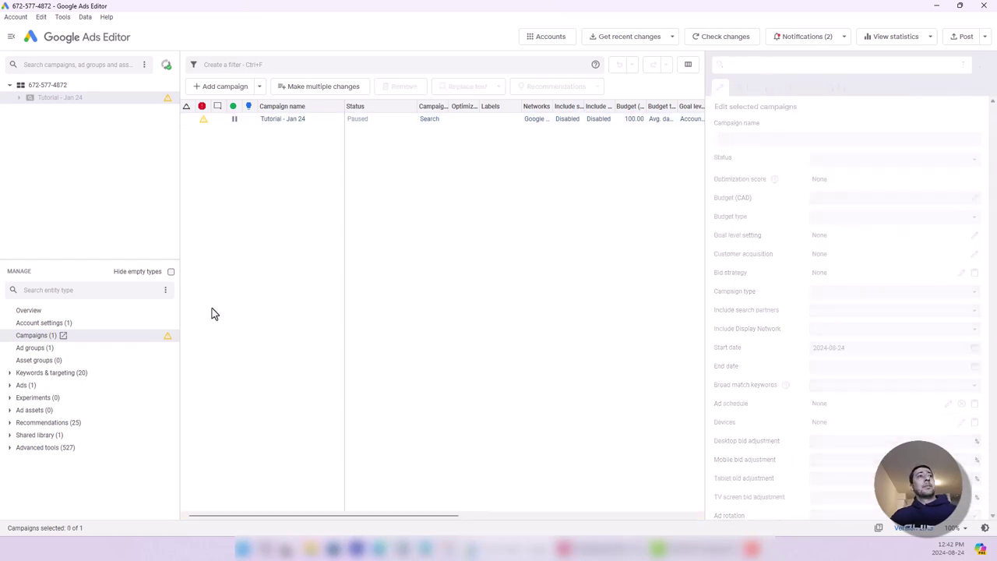
# Step: View the Ad groups list and the Keywords list under Keywords & targeting, and select the "google ads service" keyword
pyautogui.click(40, 348)
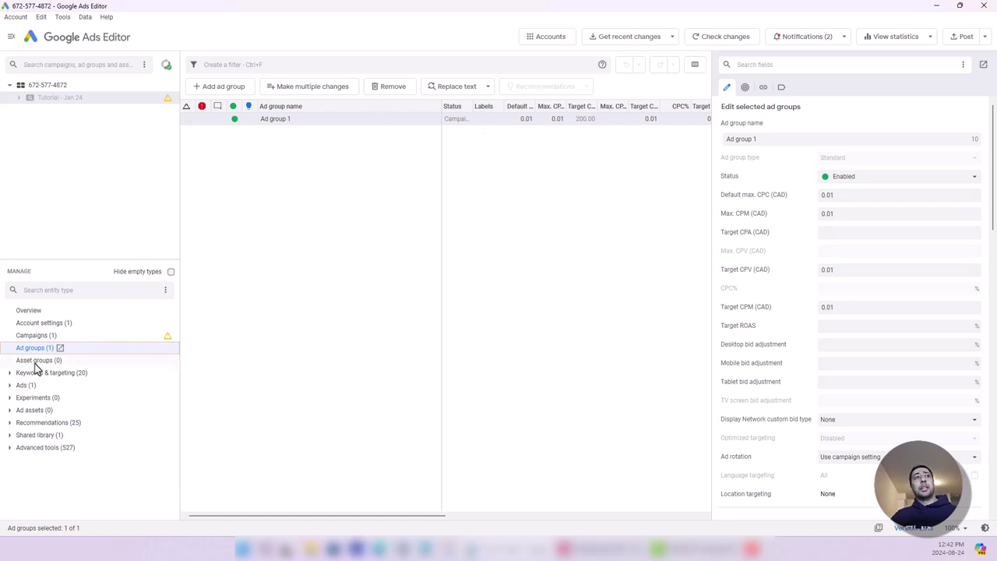
pyautogui.click(11, 374)
pyautogui.click(11, 374)
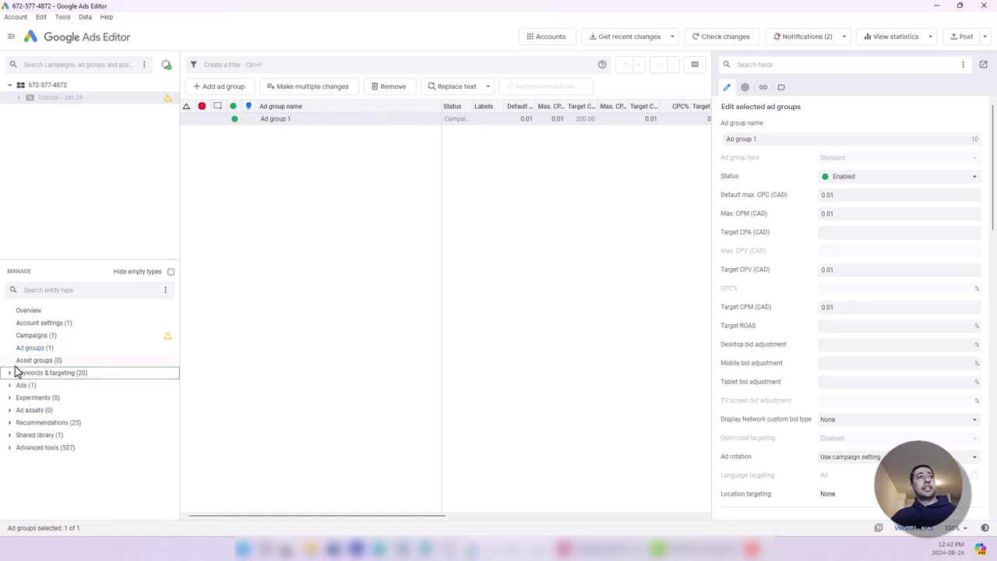
pyautogui.click(11, 374)
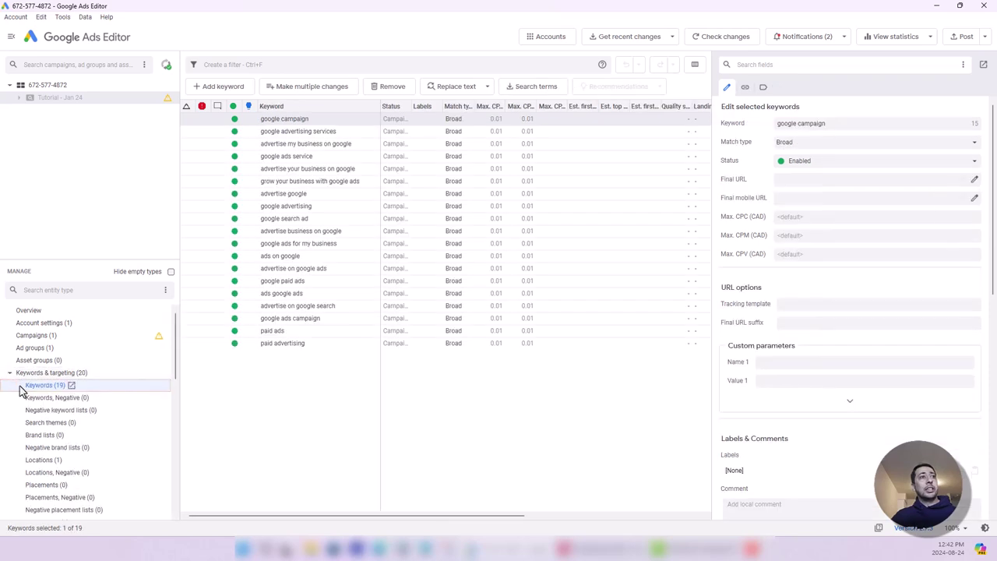
pyautogui.click(52, 399)
pyautogui.click(54, 385)
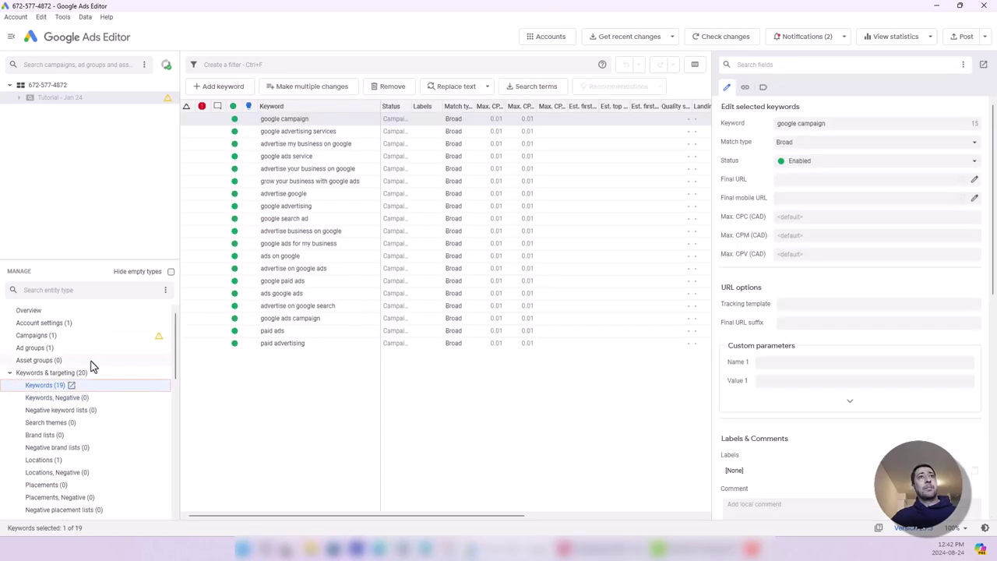
pyautogui.click(294, 156)
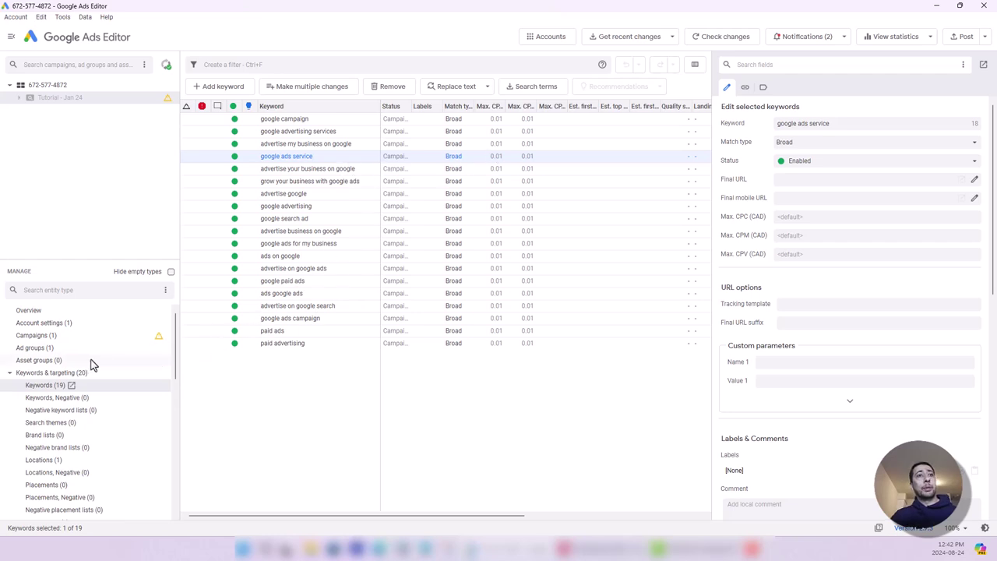
# Step: Switch to the Google Ads Editor Template sheet, review its rows up to the header, and return to Google Ads Editor
pyautogui.click(606, 548)
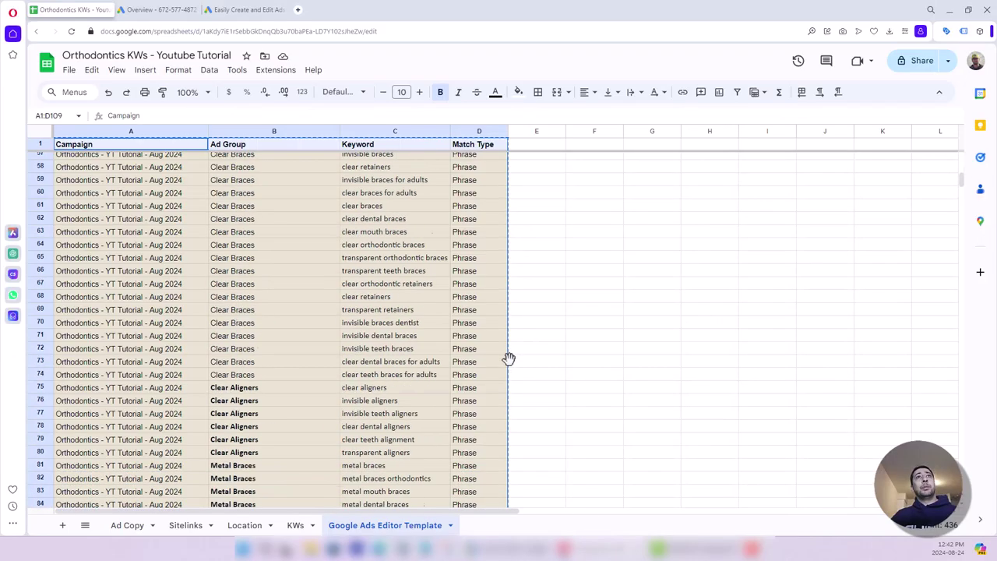
pyautogui.scroll(10, 513, 366)
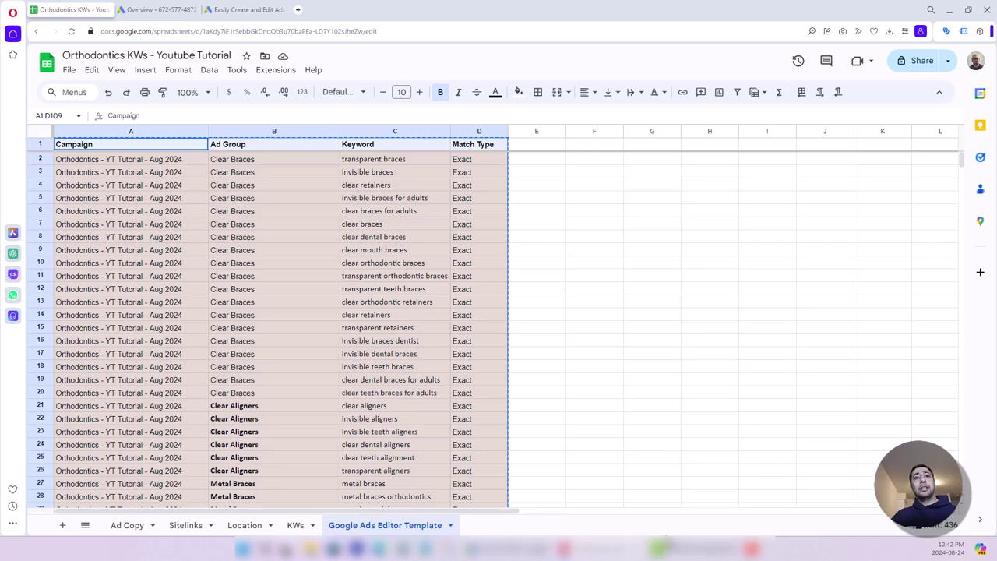
pyautogui.click(533, 550)
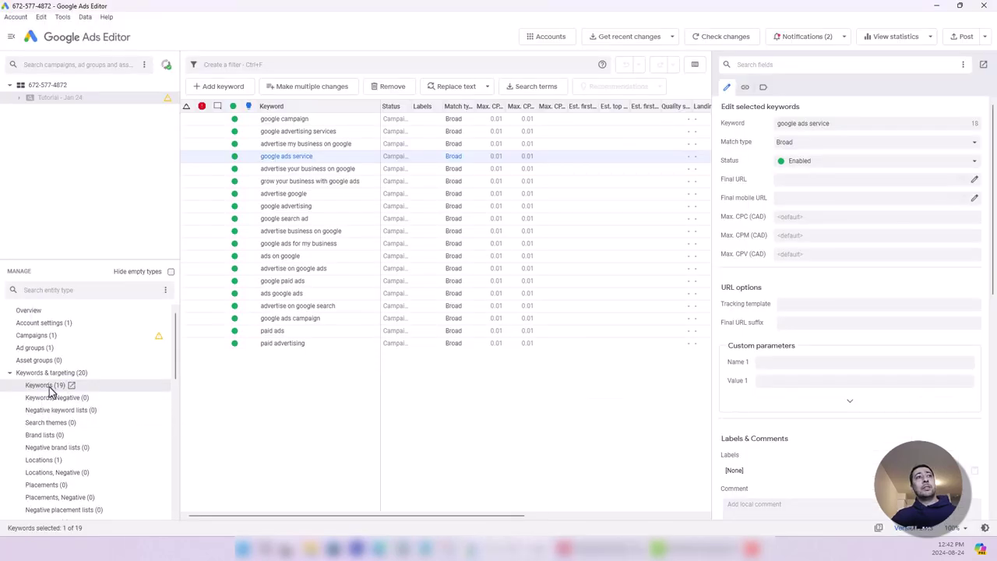
# Step: Collapse Keywords & targeting and look through the Campaigns and Ad groups lists
pyautogui.click(10, 374)
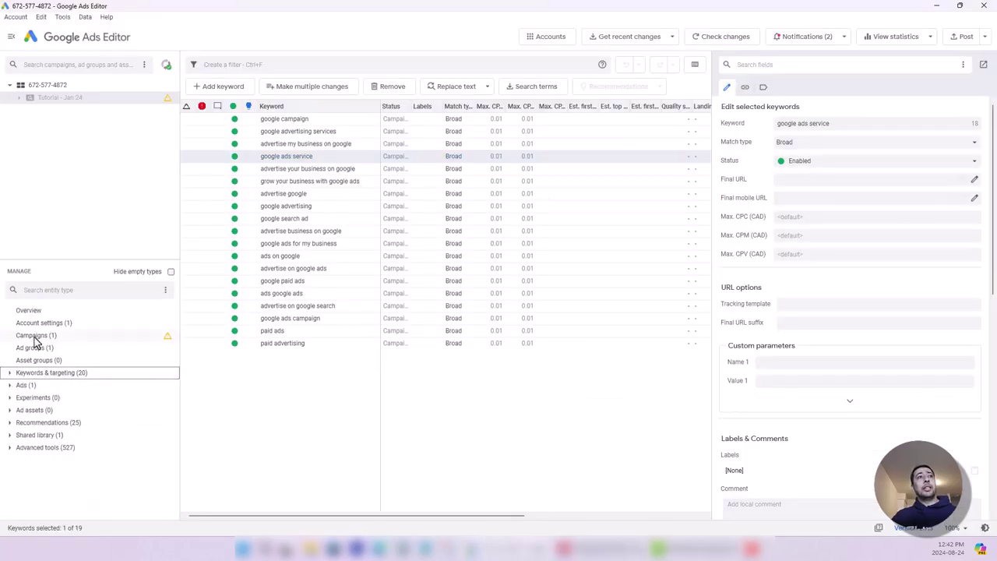
pyautogui.click(34, 337)
pyautogui.click(45, 348)
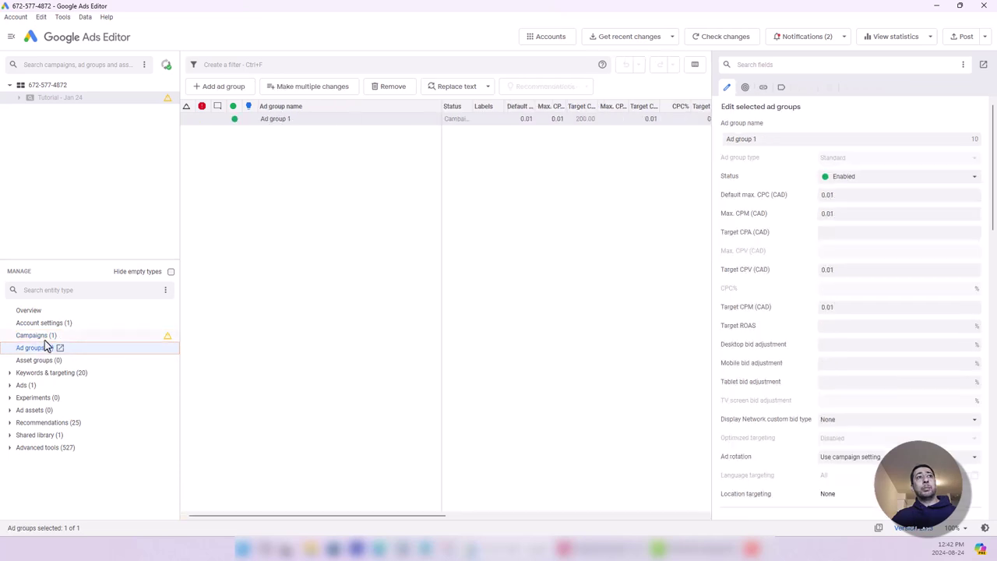
pyautogui.press('Up')
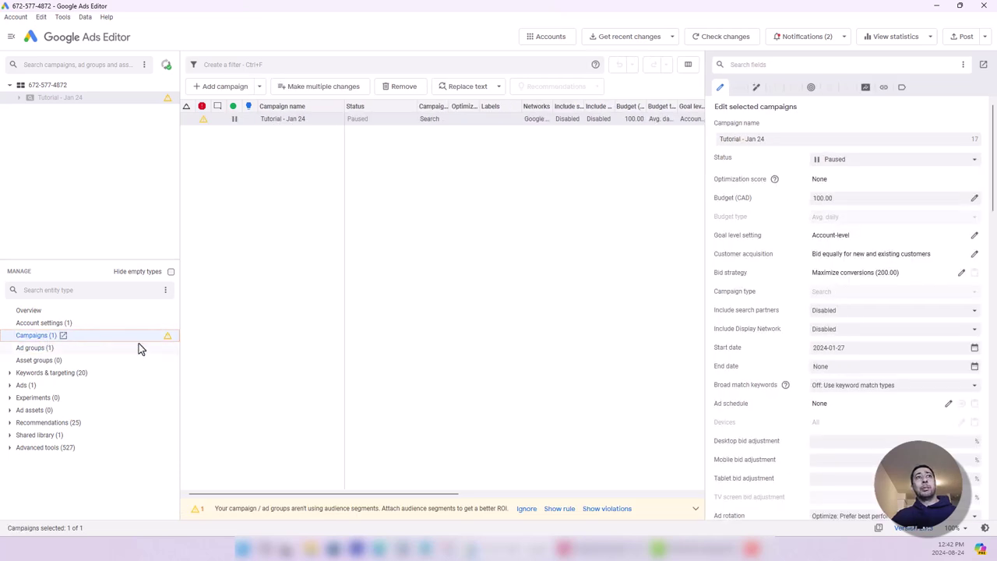
# Step: Expand Keywords & targeting and show the account's Keywords list
pyautogui.click(10, 374)
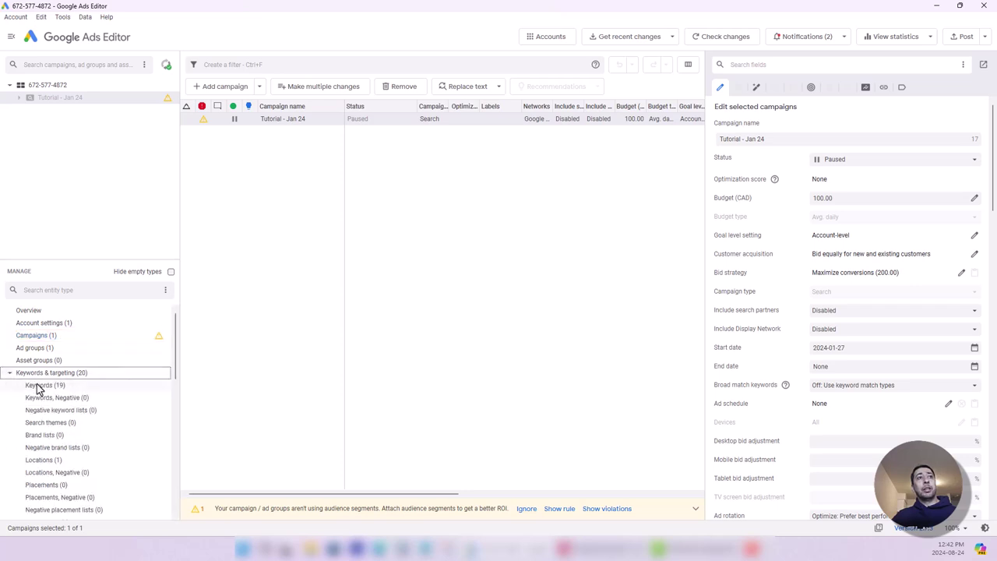
pyautogui.click(38, 385)
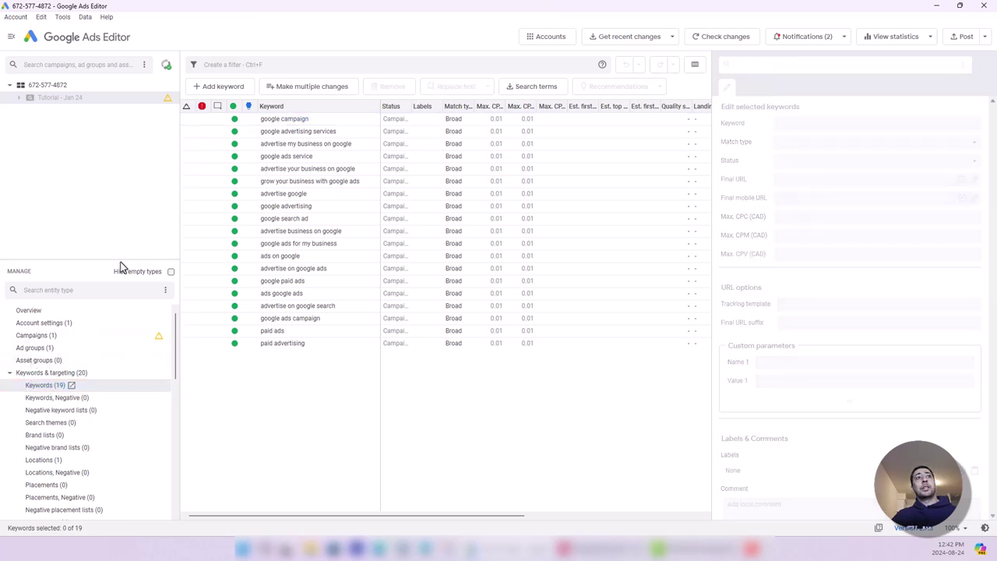
pyautogui.click(34, 409)
pyautogui.click(10, 373)
pyautogui.click(10, 373)
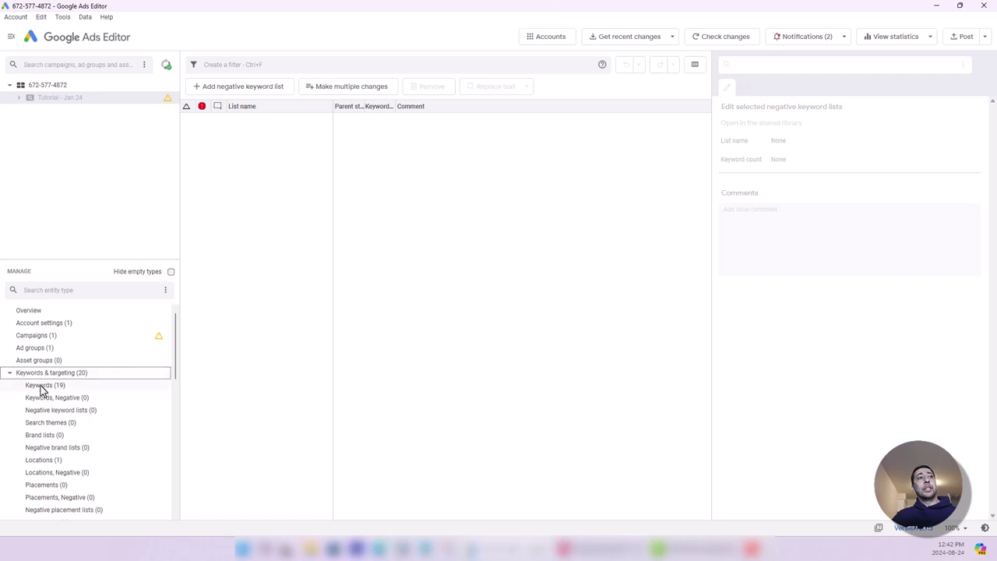
pyautogui.click(48, 385)
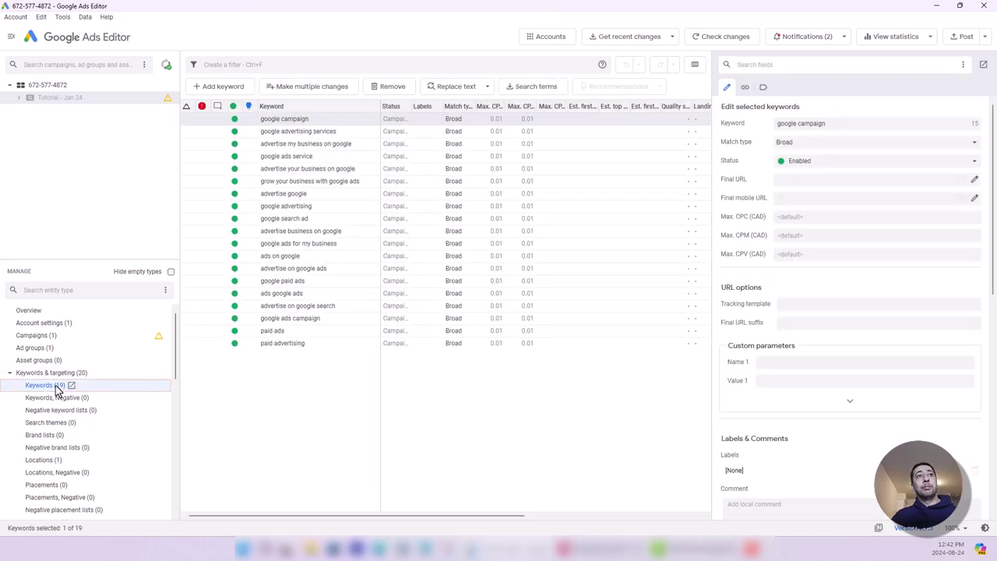
# Step: Add three blank keywords to the Keywords list and delete them again
pyautogui.click(207, 89)
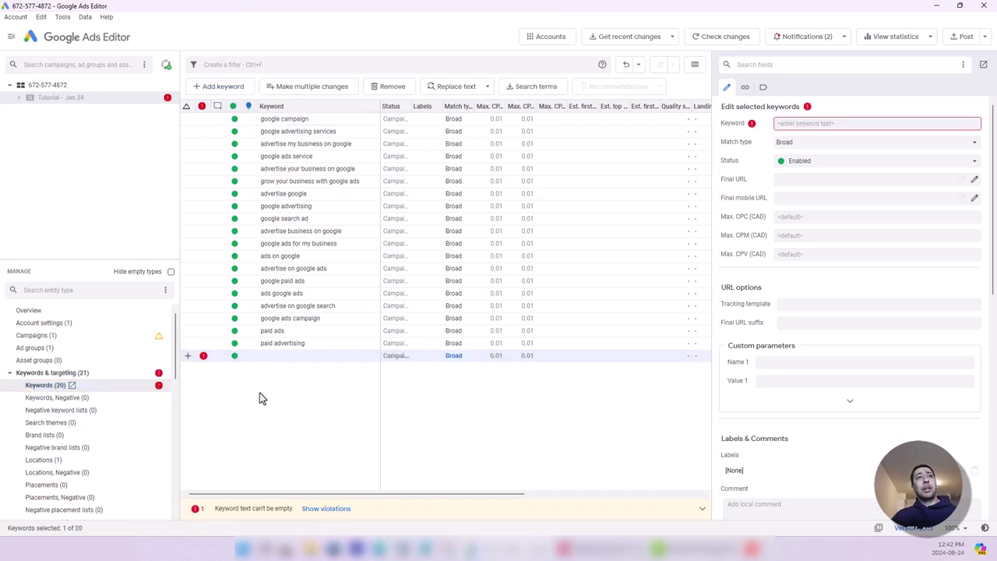
pyautogui.click(216, 90)
pyautogui.click(217, 90)
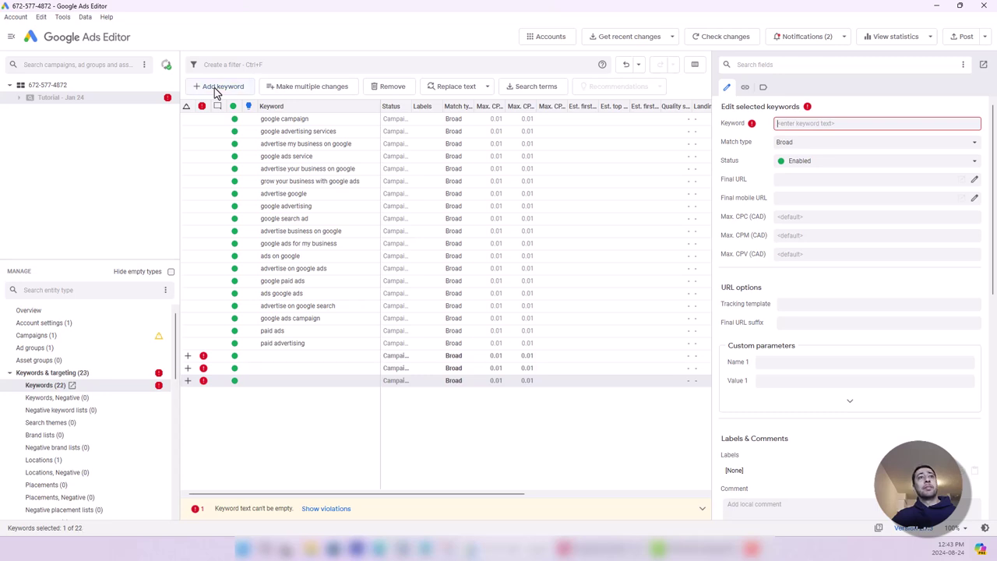
pyautogui.click(283, 355)
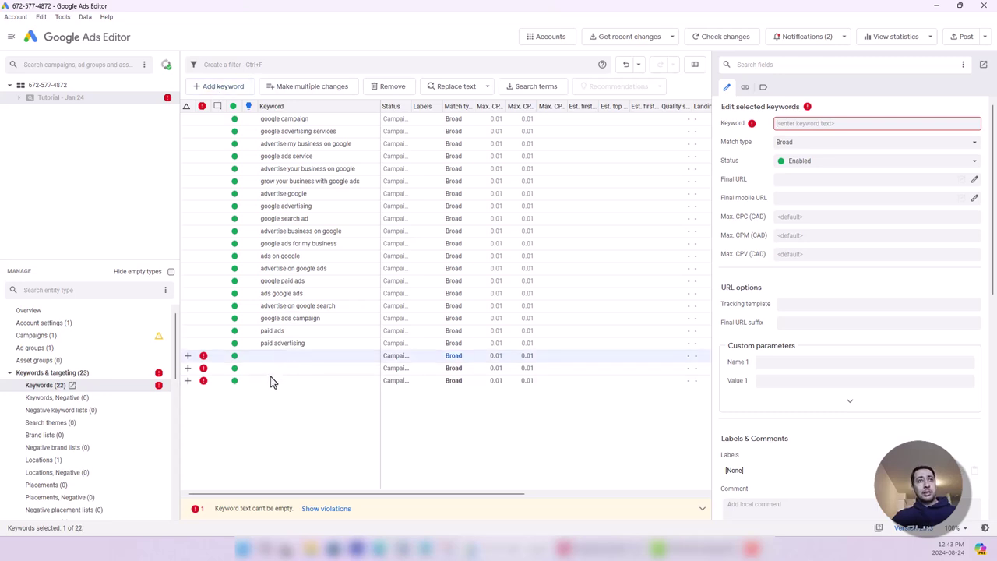
pyautogui.keyDown('shift'); pyautogui.click(273, 380); pyautogui.keyUp('shift')
pyautogui.press('Delete')
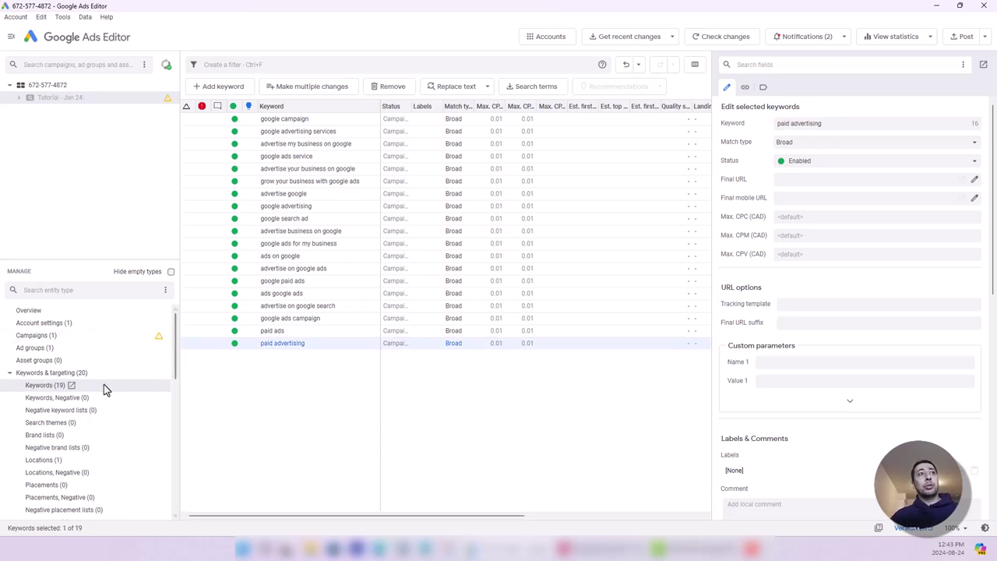
# Step: Open Make multiple changes for keywords, and check the Campaign, Ad Group, Keyword and Match Type headers in the template sheet
pyautogui.click(308, 87)
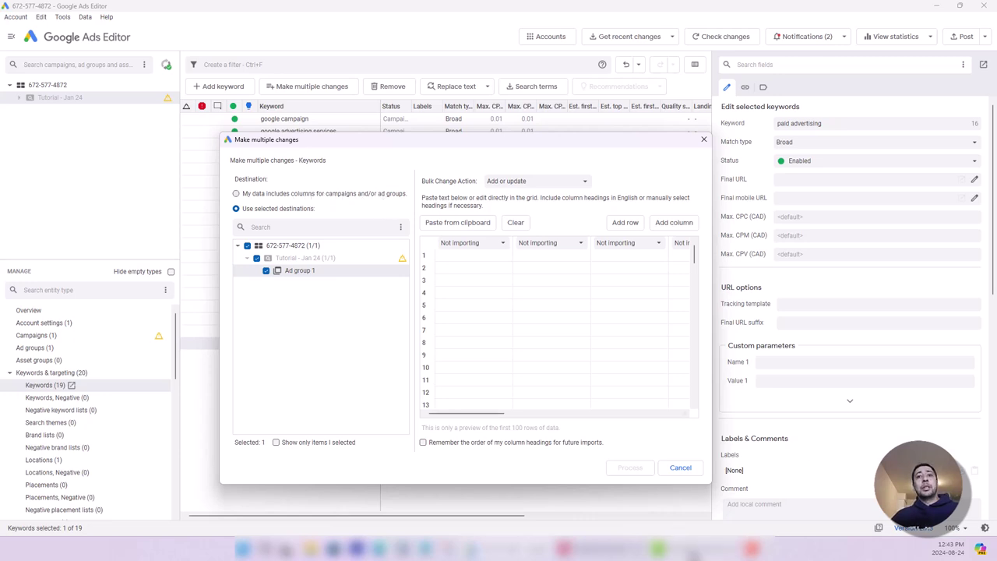
pyautogui.click(573, 553)
pyautogui.click(119, 156)
pyautogui.click(107, 147)
pyautogui.moveTo(62, 151); pyautogui.dragTo(447, 148)
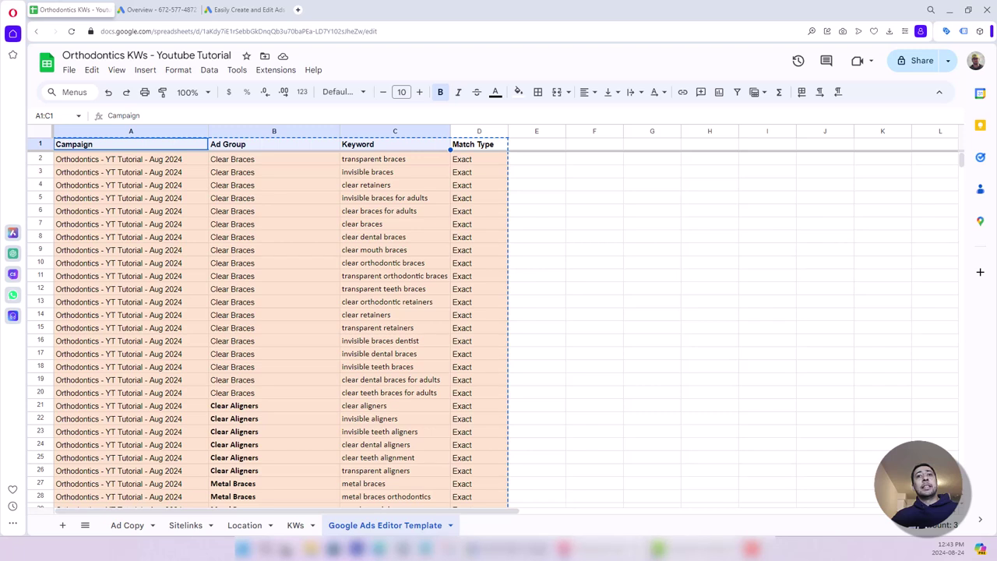
pyautogui.click(144, 165)
pyautogui.click(92, 147)
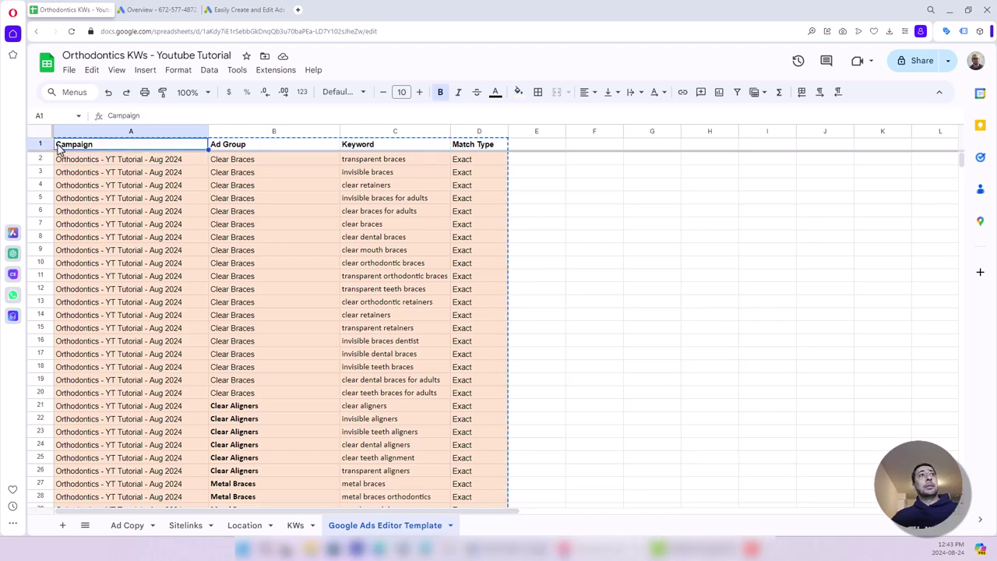
pyautogui.click(238, 151)
pyautogui.click(397, 150)
pyautogui.click(470, 155)
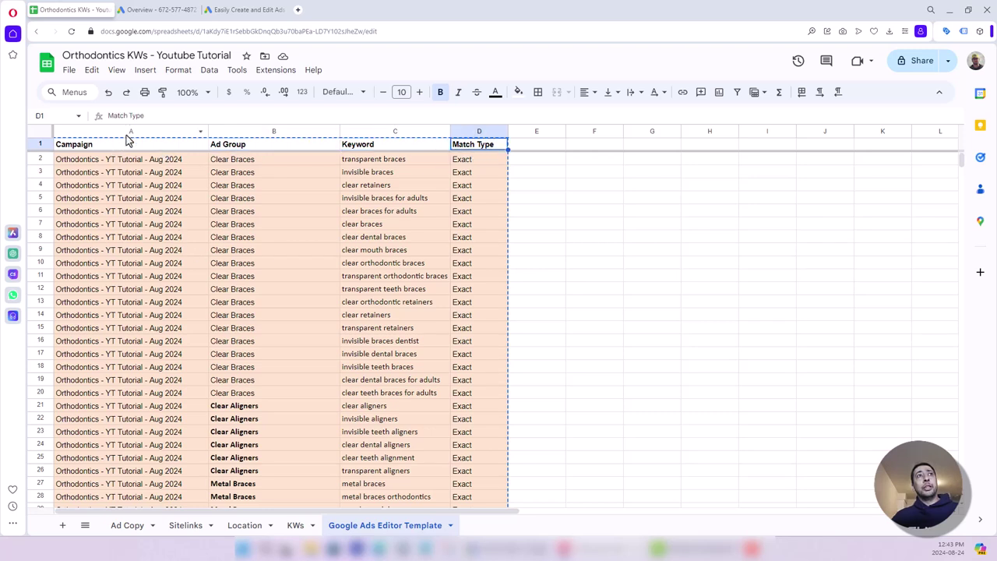
# Step: Set the bulk keyword destination to "My data includes columns for campaigns and/or ad groups" and switch back to the template sheet
pyautogui.click(548, 550)
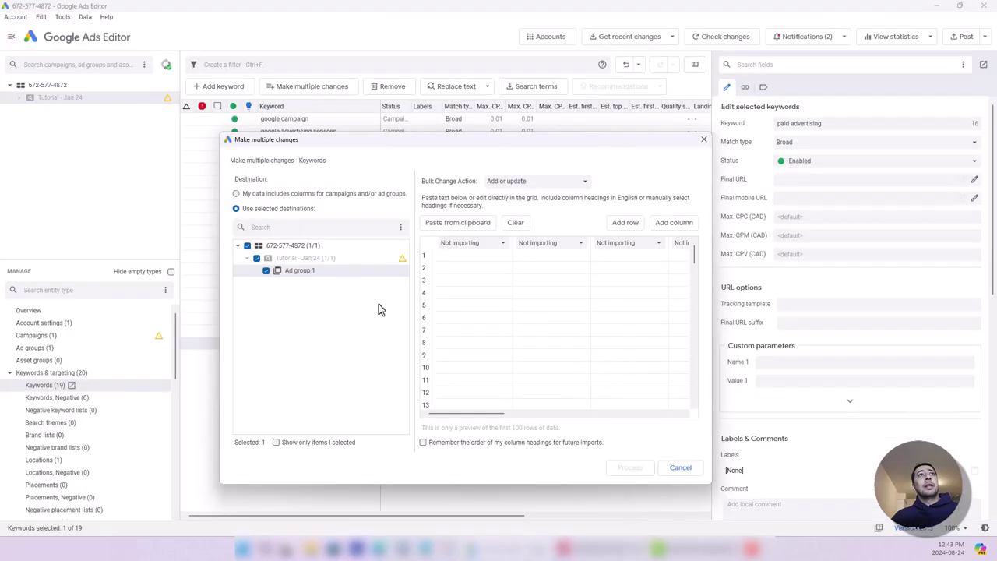
pyautogui.click(265, 194)
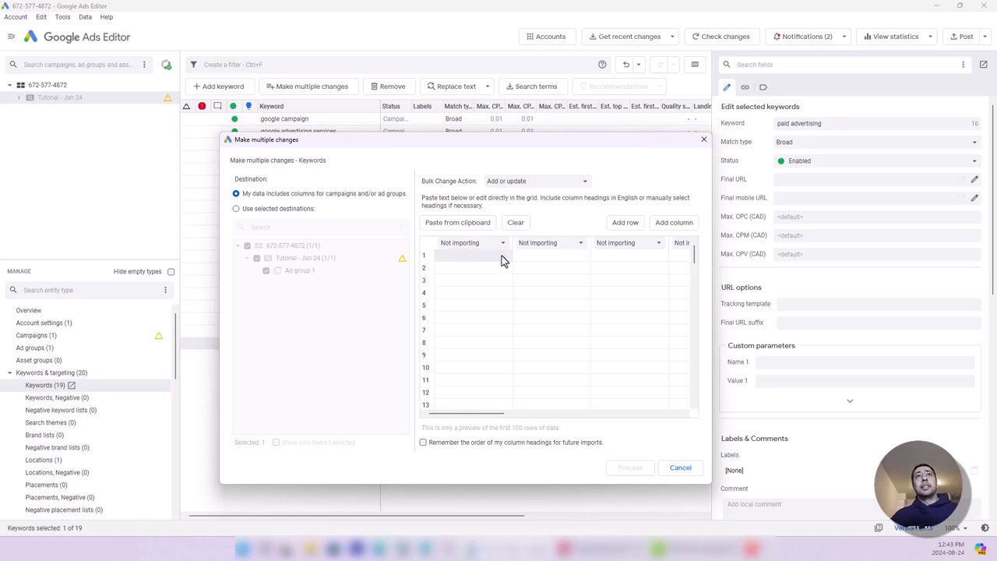
pyautogui.moveTo(564, 549)
pyautogui.click(599, 498)
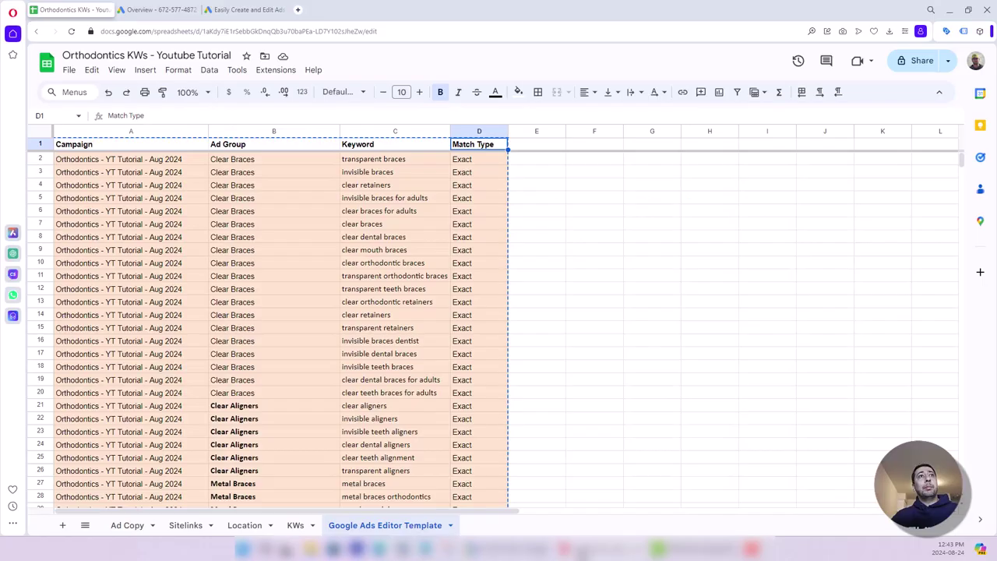
# Step: Select and copy the whole template table in A1:D109, including its Campaign, Ad Group, Keyword and Match Type headers
pyautogui.click(103, 163)
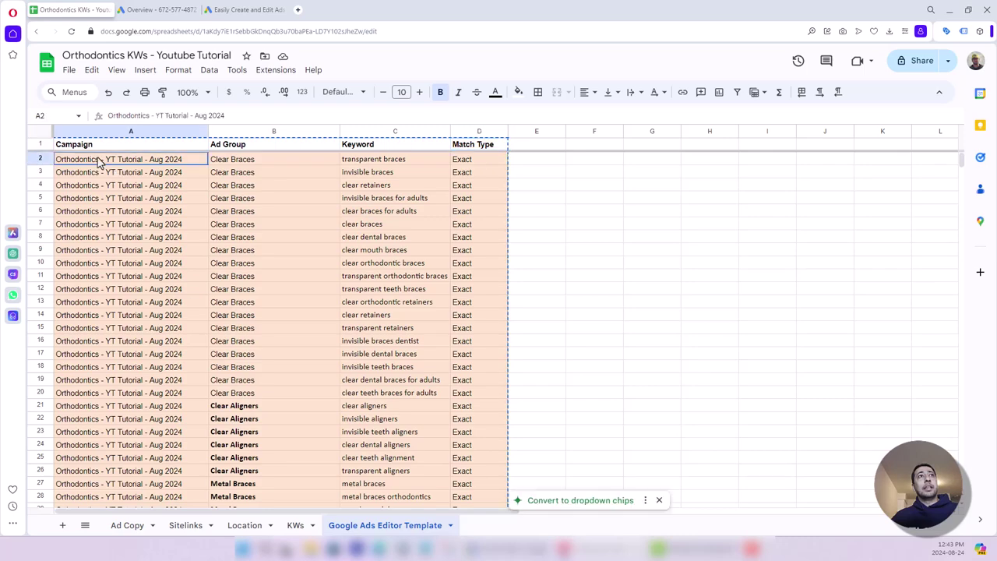
pyautogui.moveTo(87, 146); pyautogui.dragTo(466, 406)
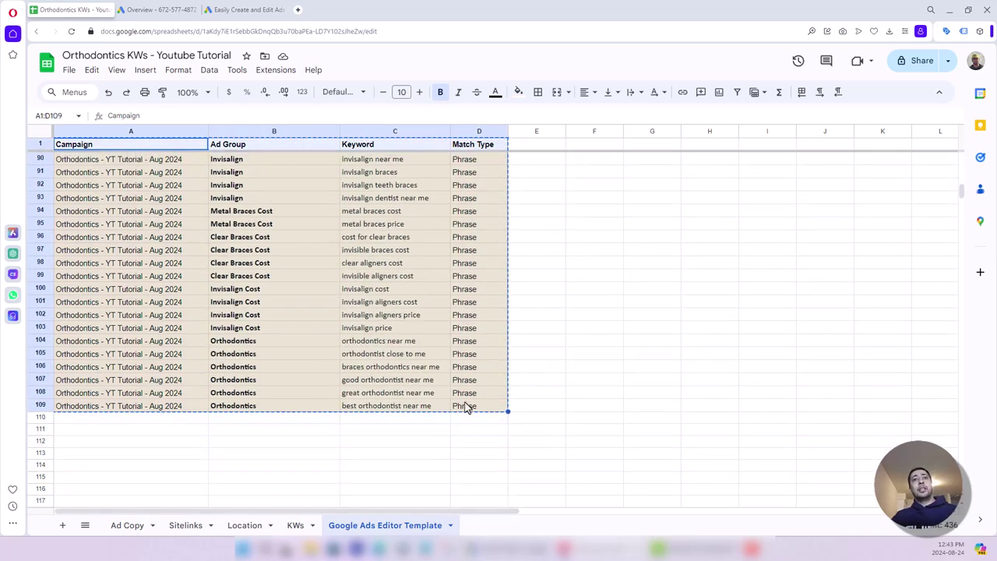
pyautogui.rightClick(465, 393)
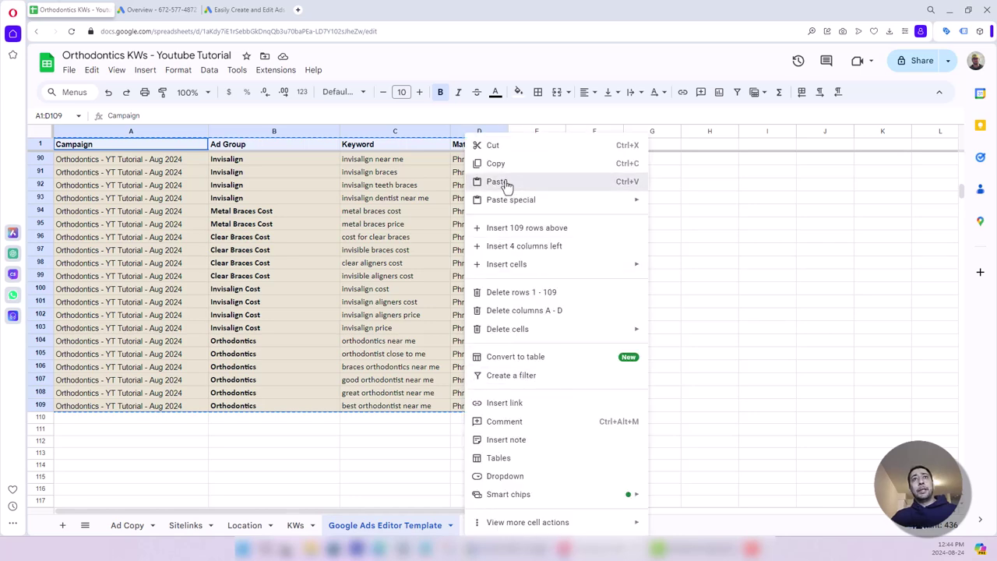
pyautogui.click(497, 182)
pyautogui.scroll(15, 423, 368)
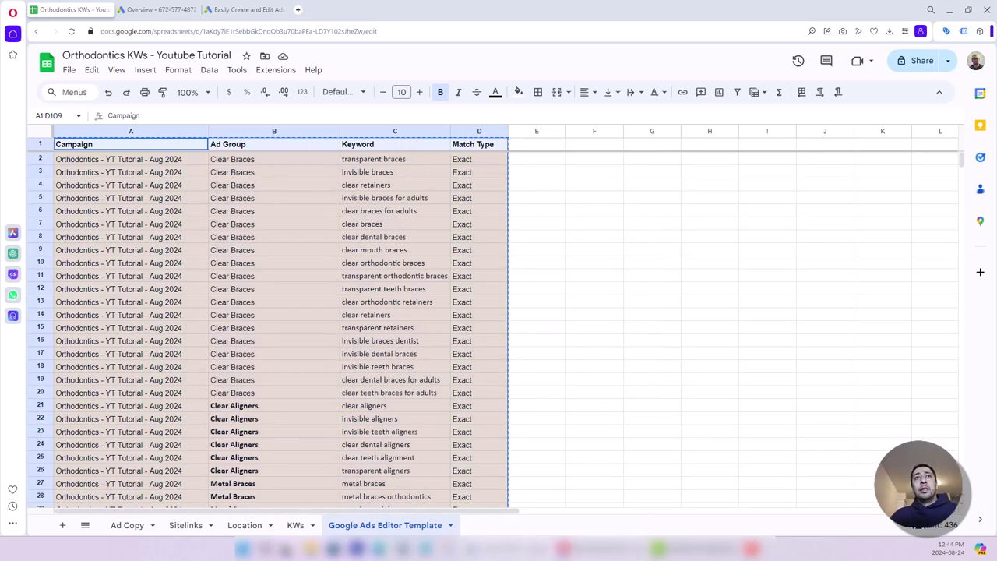
# Step: Switch to Google Ads Editor and paste the copied template data into the bulk keyword grid, starting at its first cell
pyautogui.hotkey('alt', 'Tab')
pyautogui.click(474, 269)
pyautogui.click(440, 259)
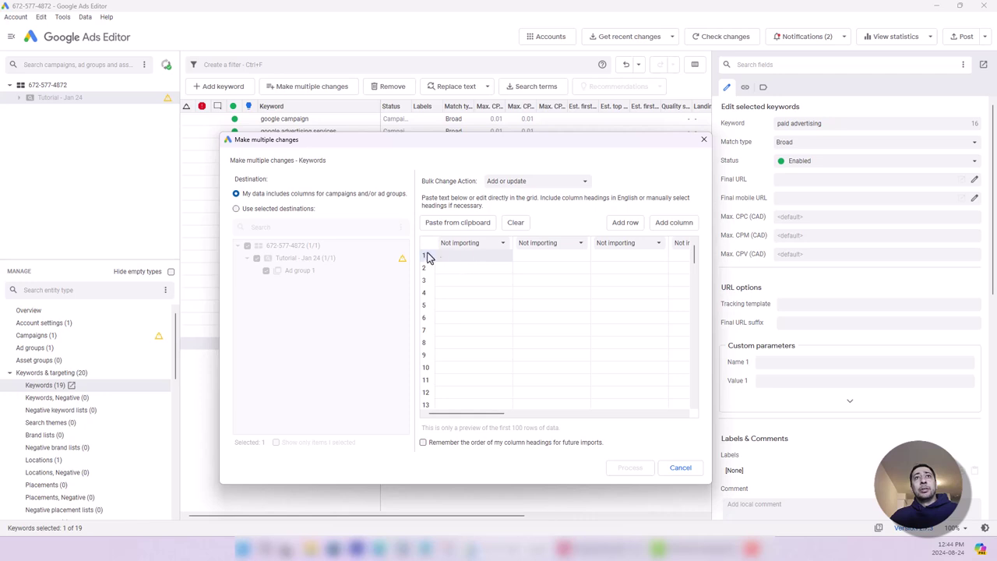
pyautogui.click(467, 269)
pyautogui.click(462, 260)
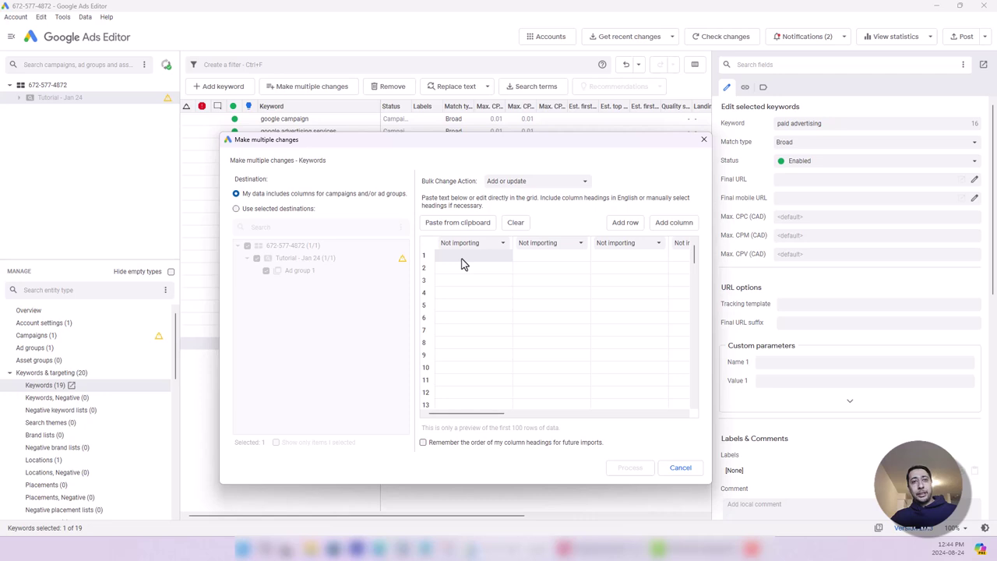
pyautogui.hotkey('ctrl', 'v')
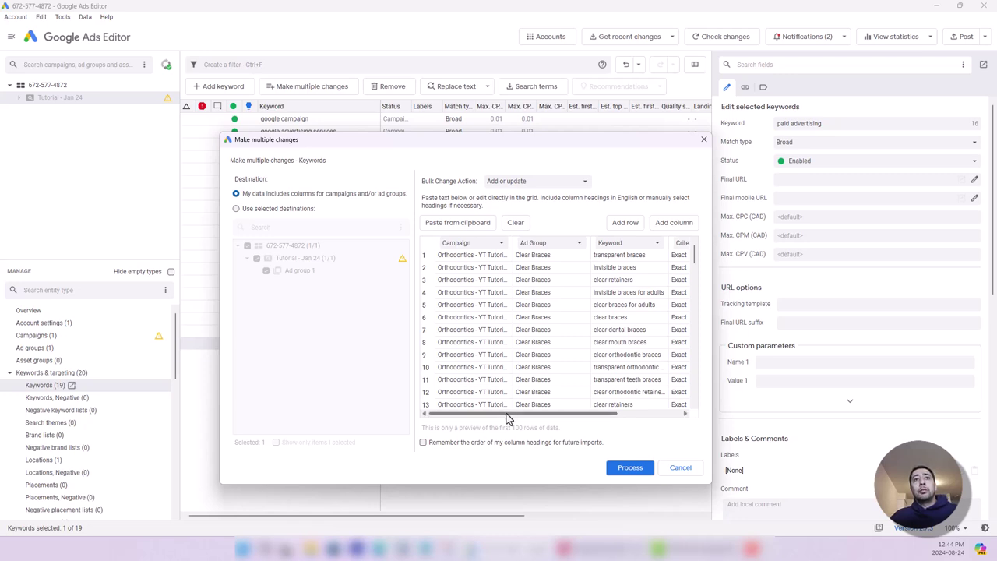
# Step: Review the pasted rows and the Campaign, Ad Group, Keyword and Criterion Type column headings in the bulk keyword grid
pyautogui.scroll(-3, 524, 312)
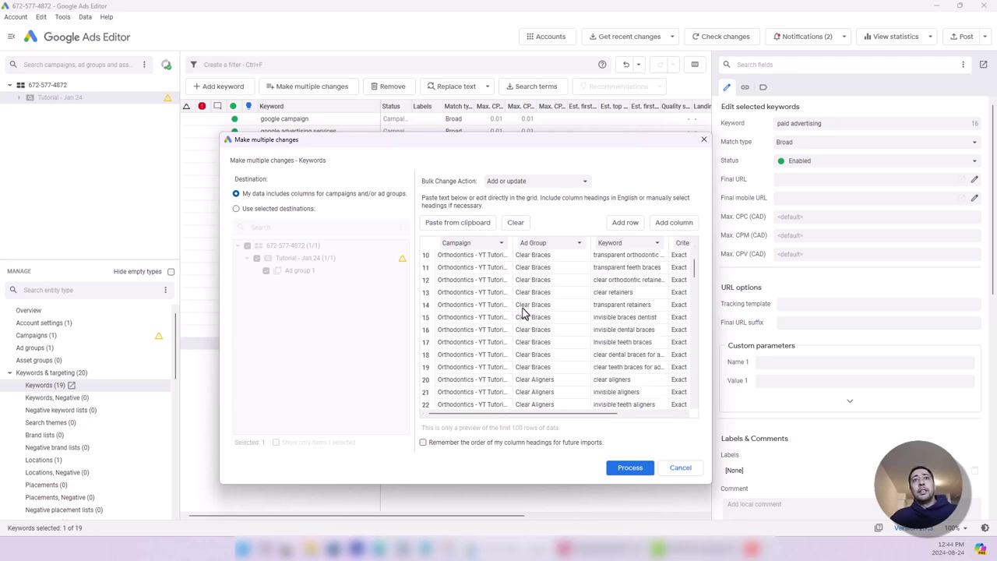
pyautogui.scroll(3, 498, 325)
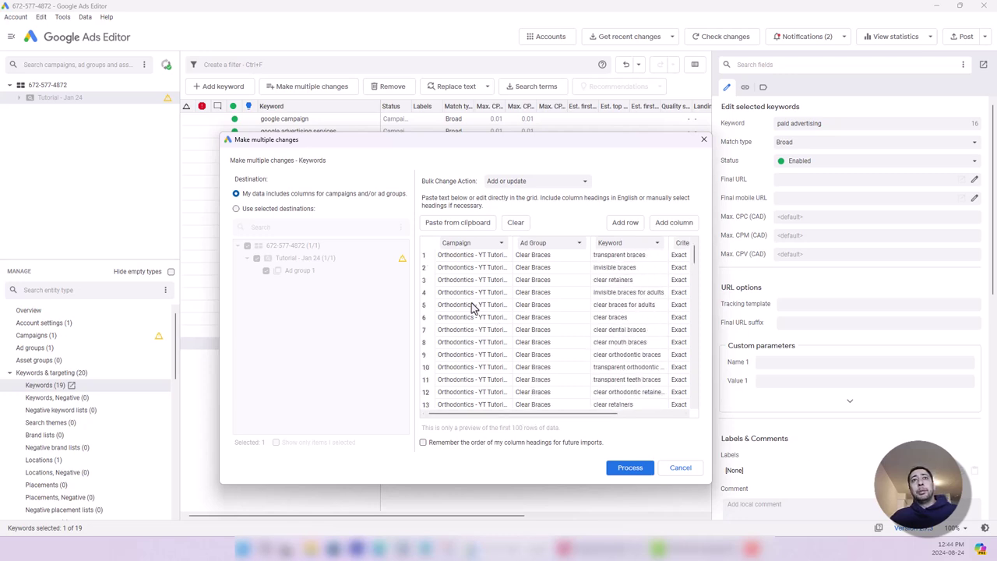
pyautogui.click(460, 247)
pyautogui.click(538, 257)
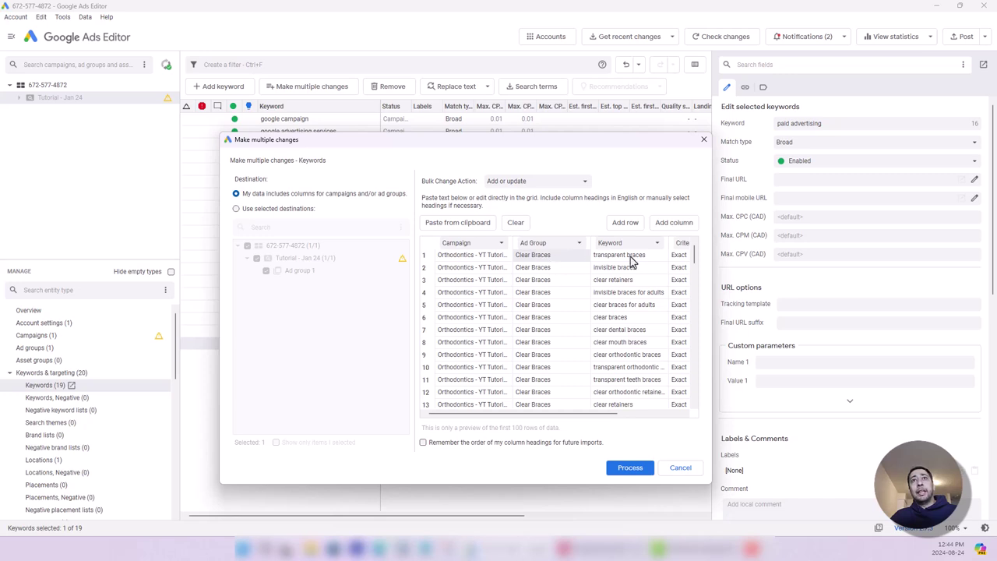
pyautogui.moveTo(600, 415); pyautogui.dragTo(668, 413)
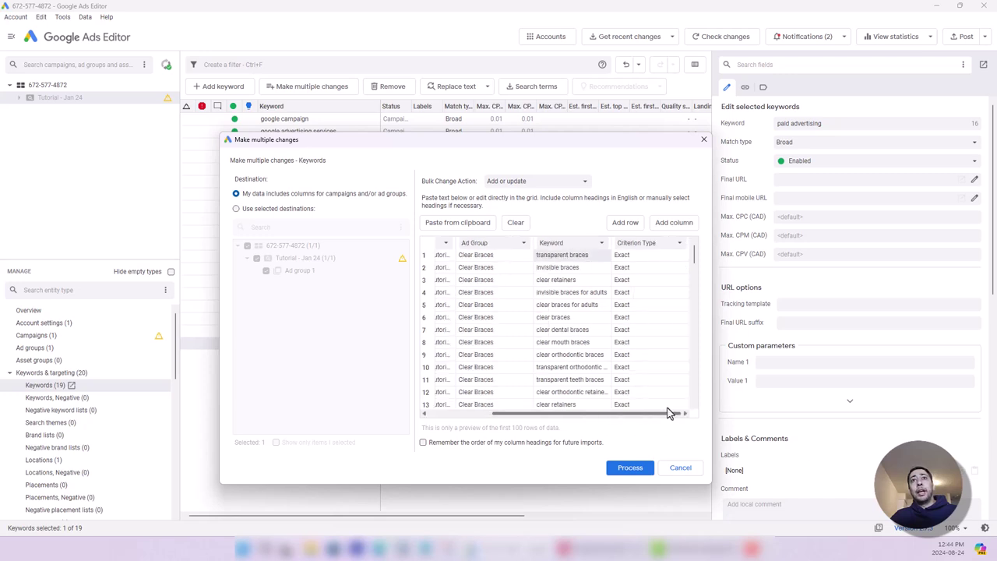
pyautogui.click(632, 260)
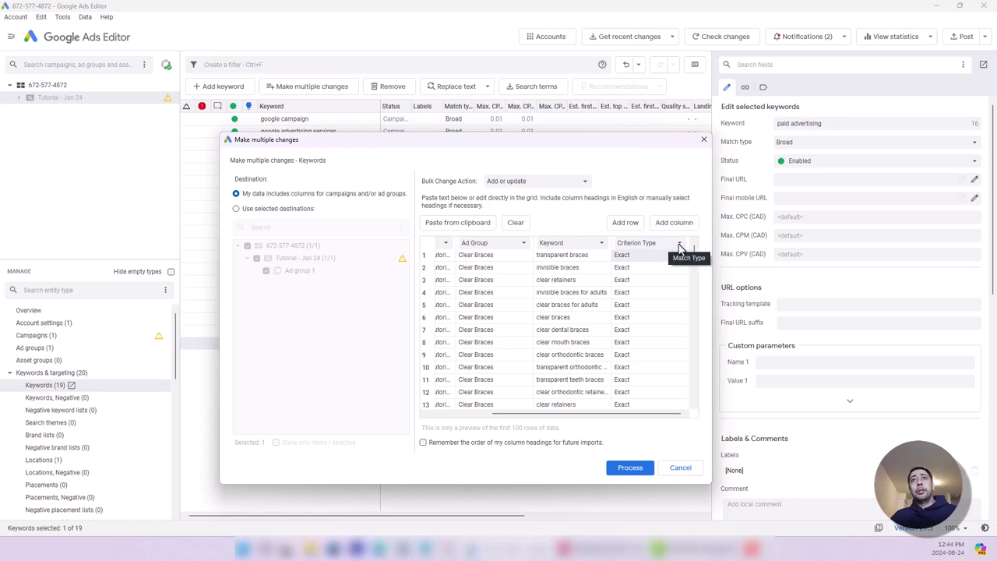
# Step: Compare the grid's Criterion Type heading with the Match Type header in the template sheet and return to the bulk keyword grid
pyautogui.hotkey('alt', 'Tab')
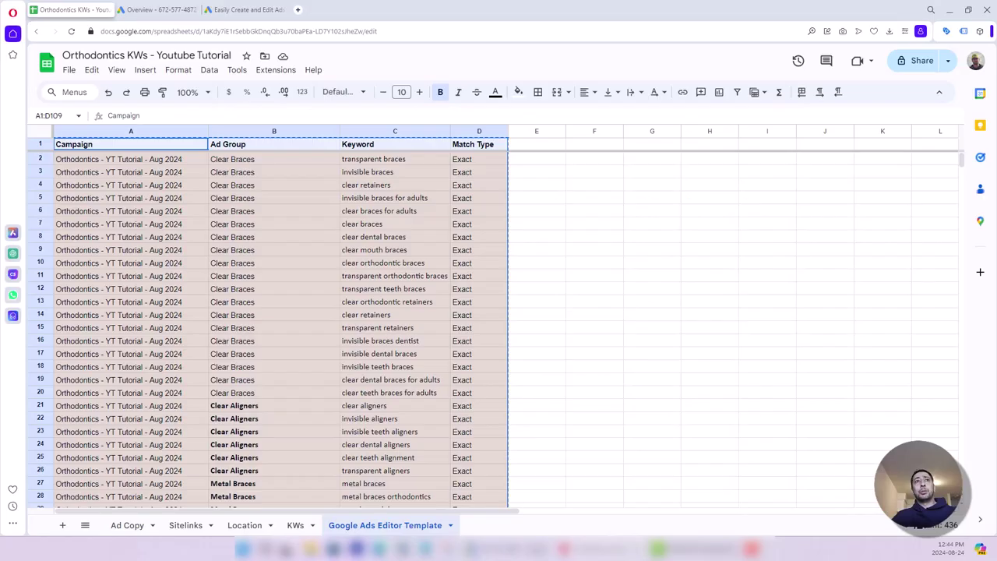
pyautogui.click(489, 149)
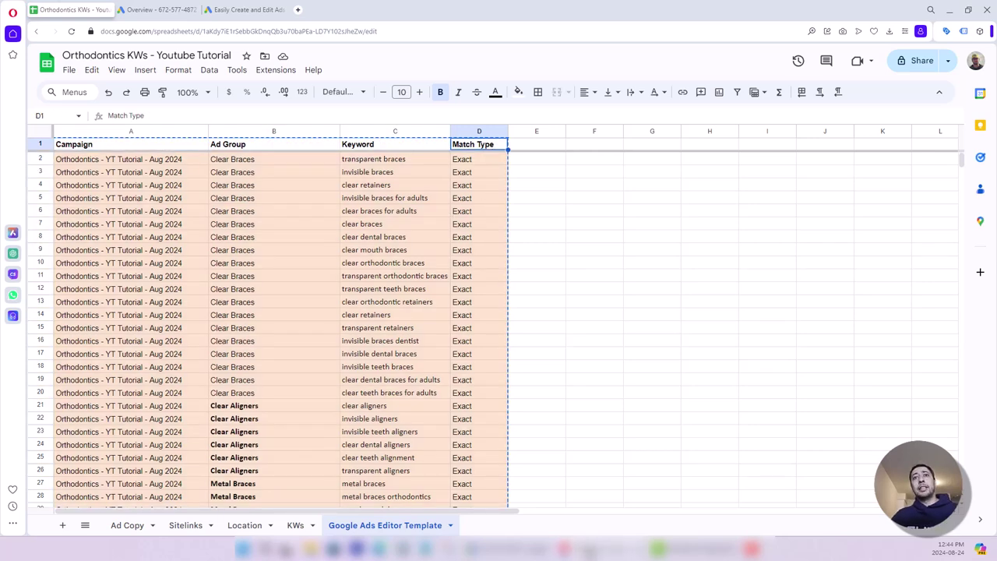
pyautogui.click(590, 551)
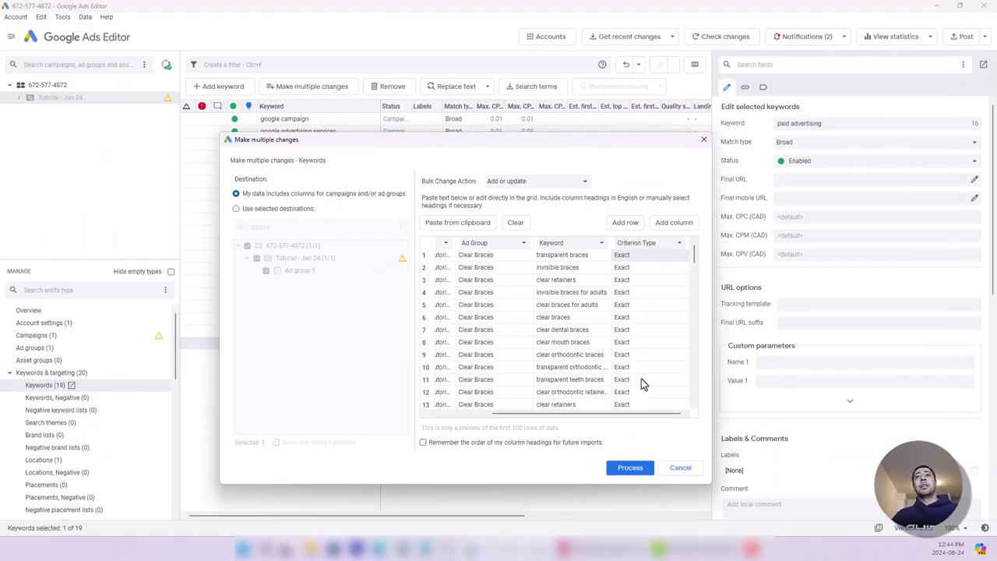
pyautogui.moveTo(634, 413); pyautogui.dragTo(537, 413)
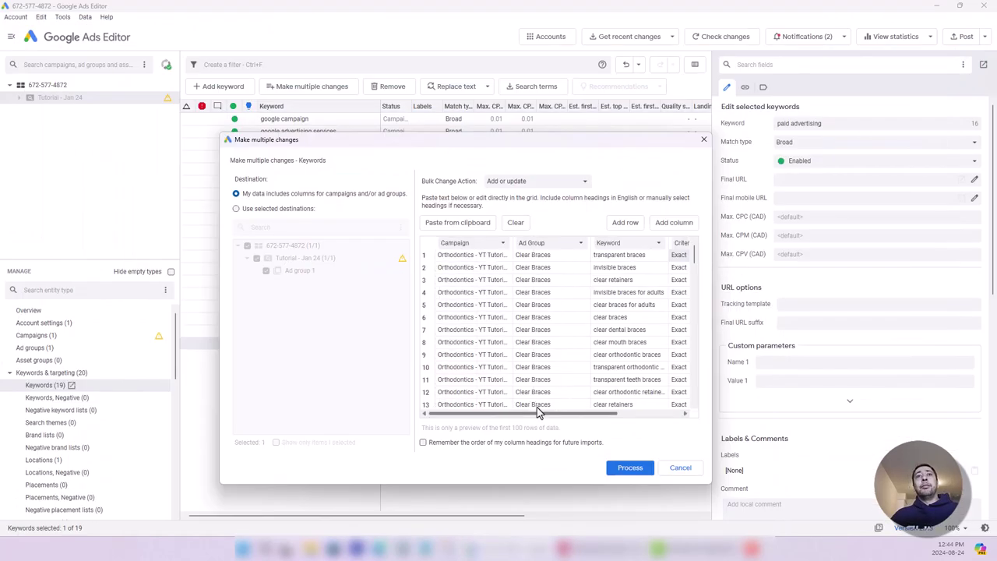
# Step: Check the heading choices for the Campaign column without changing them, and process the pasted keyword data
pyautogui.click(499, 245)
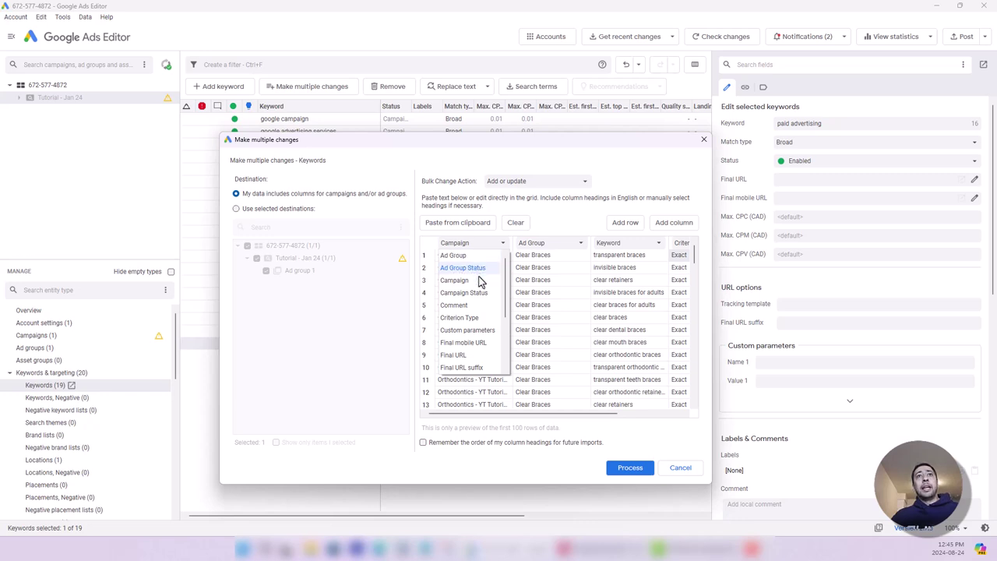
pyautogui.click(623, 292)
pyautogui.click(462, 257)
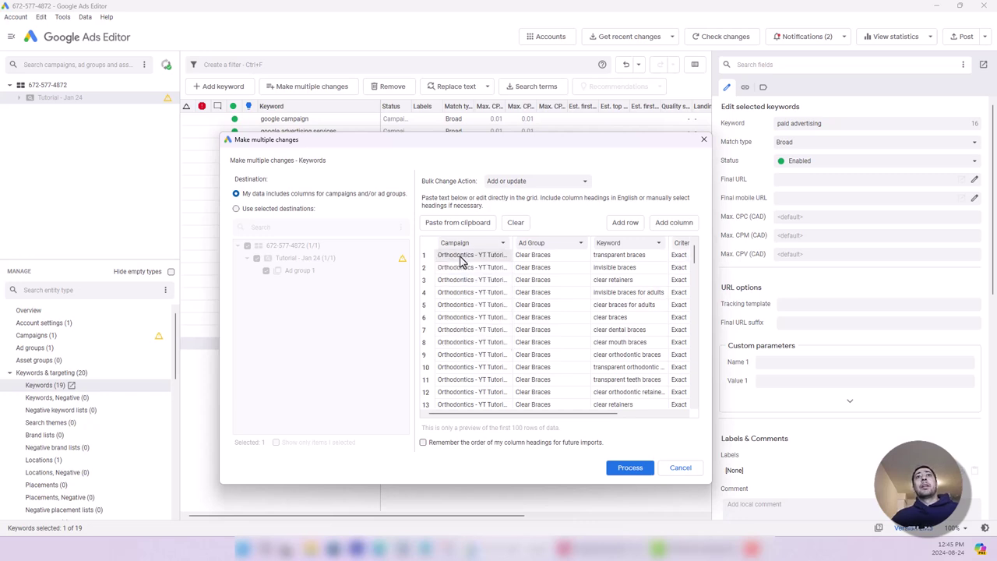
pyautogui.moveTo(545, 414); pyautogui.dragTo(598, 413)
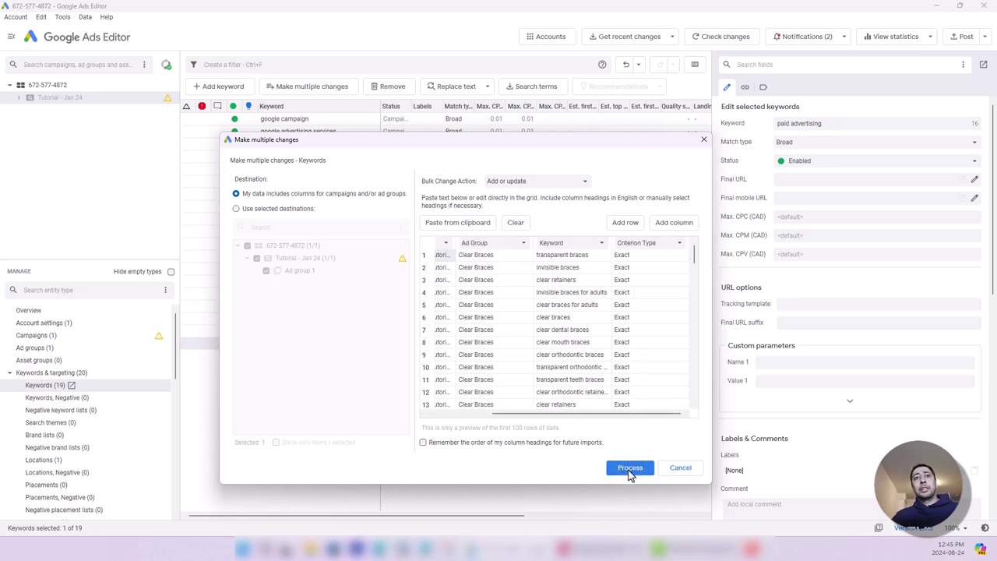
pyautogui.click(629, 469)
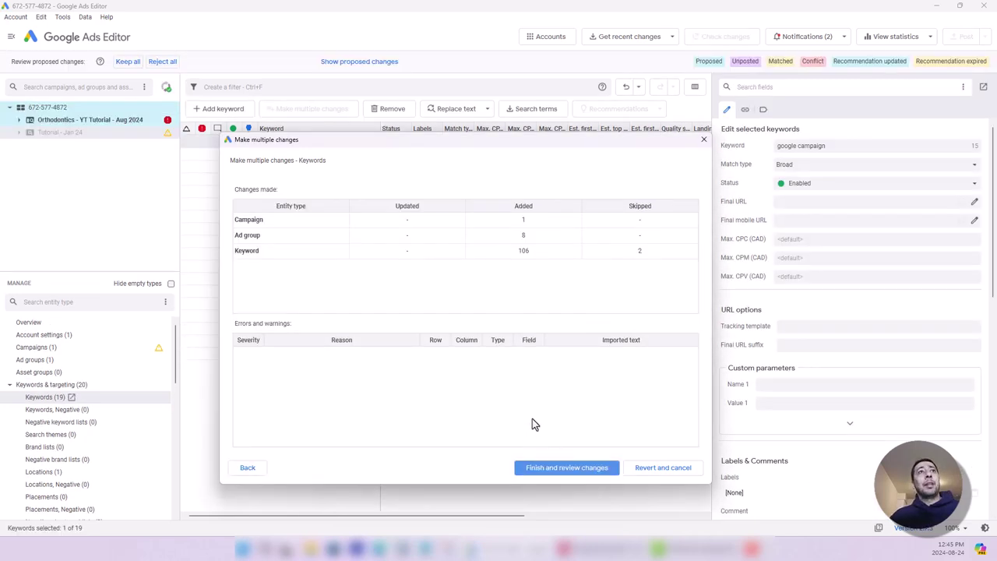
pyautogui.moveTo(413, 148); pyautogui.dragTo(418, 140)
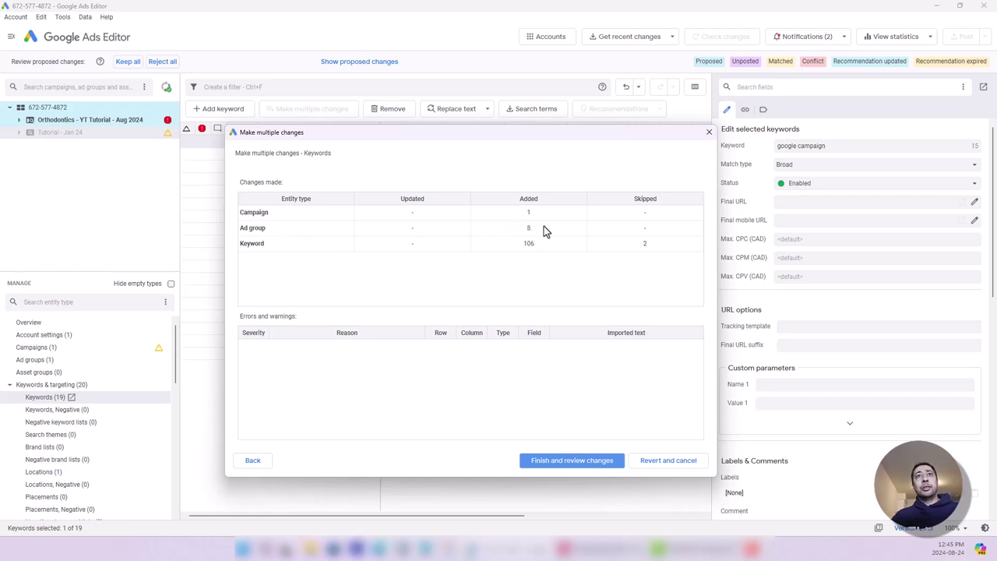
# Step: Check the ad group headings in A1:H1 of the KWs sheet against the added ad groups in the bulk change summary
pyautogui.moveTo(599, 549)
pyautogui.click(597, 498)
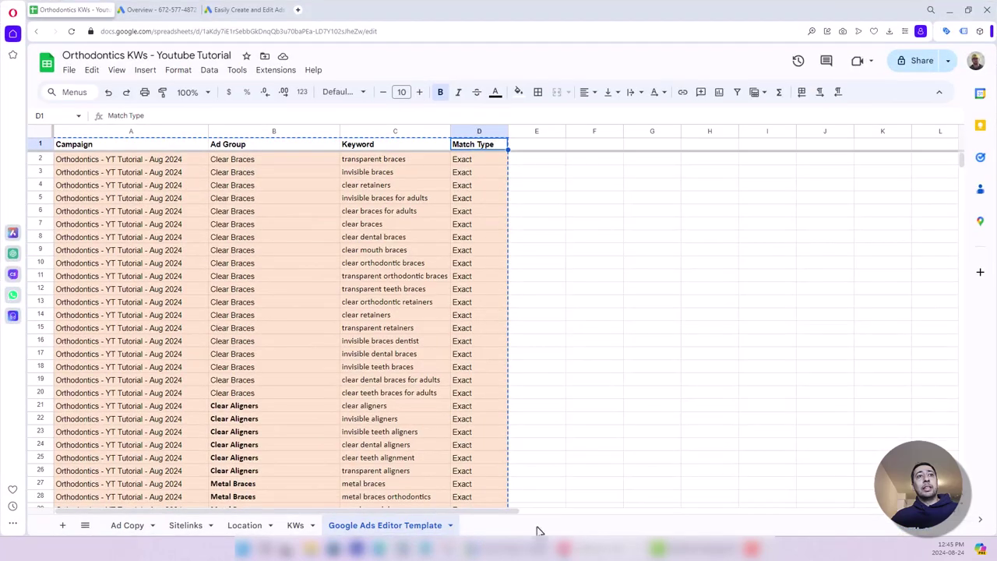
pyautogui.click(295, 525)
pyautogui.moveTo(85, 146); pyautogui.dragTo(712, 161)
pyautogui.click(507, 549)
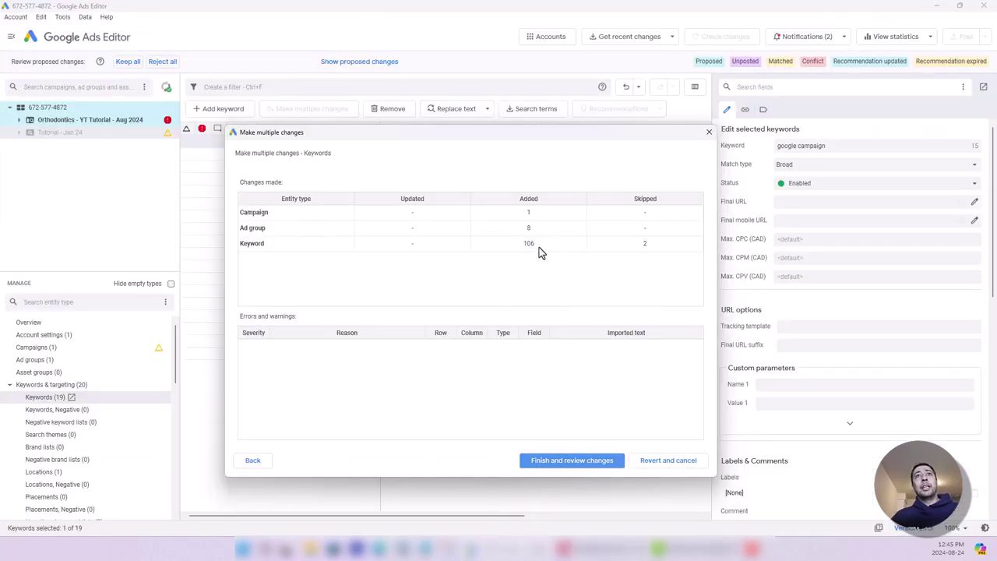
# Step: Check the last keyword rows of the Google Ads Editor Template sheet against the keyword totals in the bulk change summary
pyautogui.moveTo(611, 541)
pyautogui.click(598, 499)
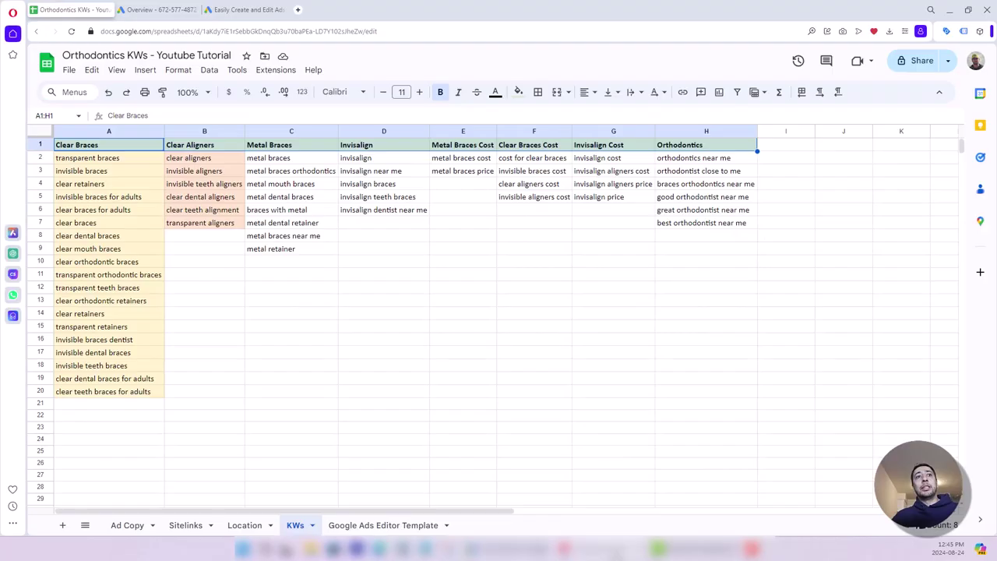
pyautogui.click(335, 525)
pyautogui.scroll(-12, 230, 438)
pyautogui.scroll(2, 383, 423)
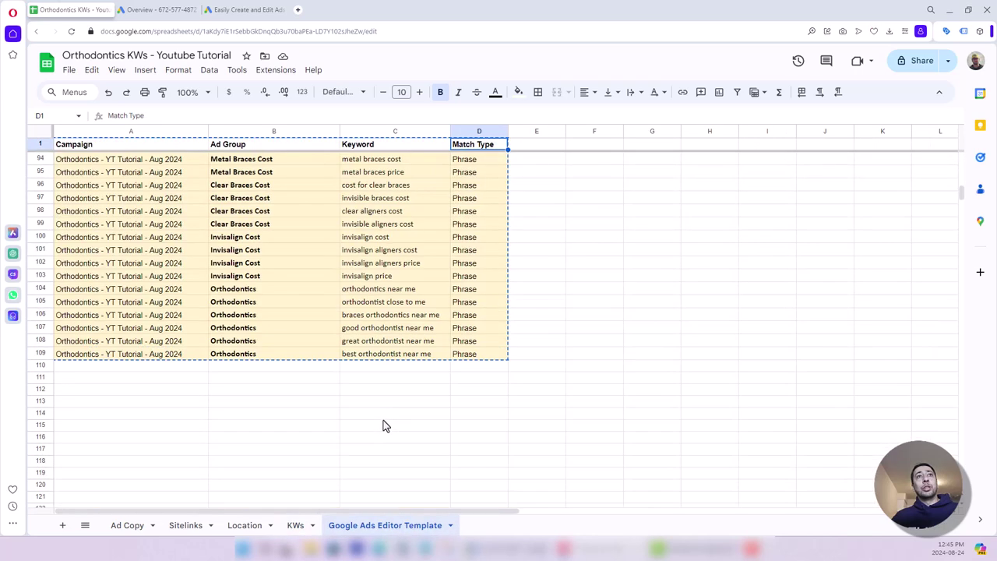
pyautogui.click(519, 549)
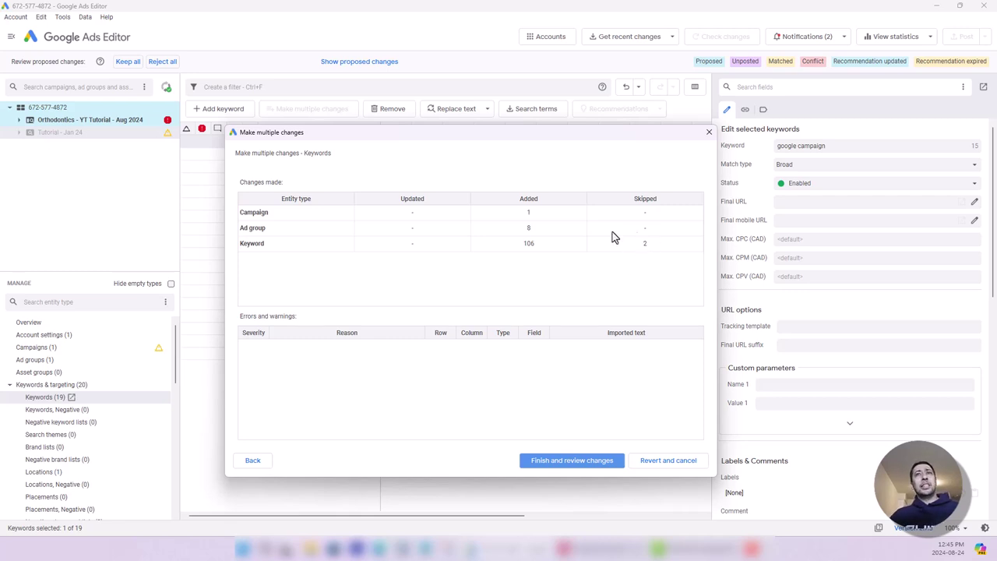
# Step: Look over the template rows once more and examine the added campaign and ad group figures in the change summary
pyautogui.click(601, 549)
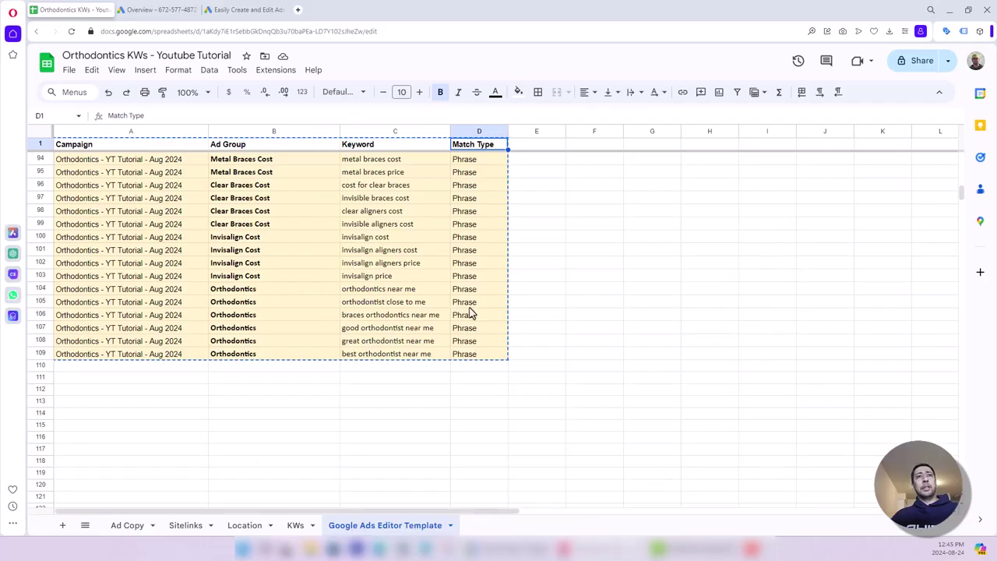
pyautogui.scroll(20, 477, 309)
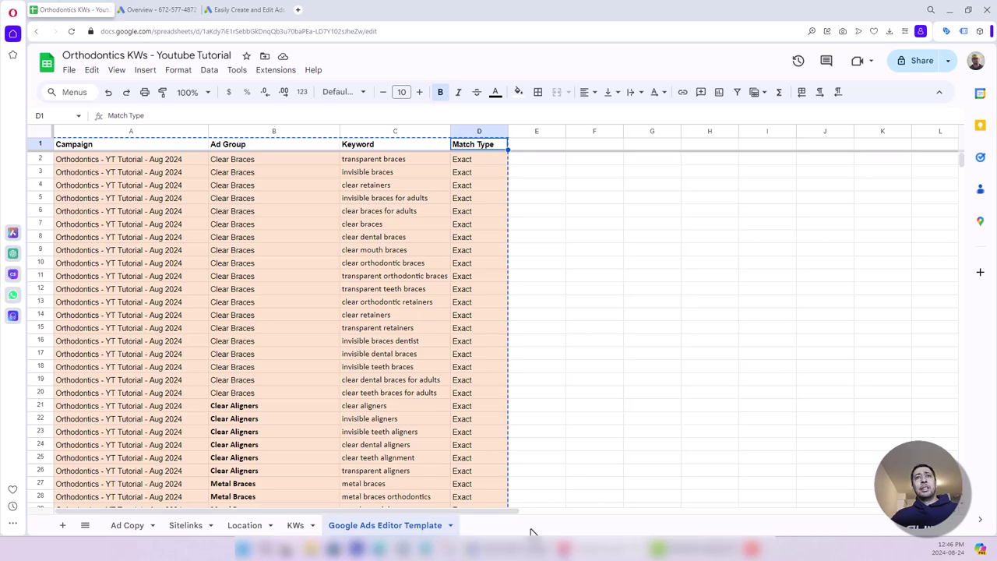
pyautogui.click(507, 549)
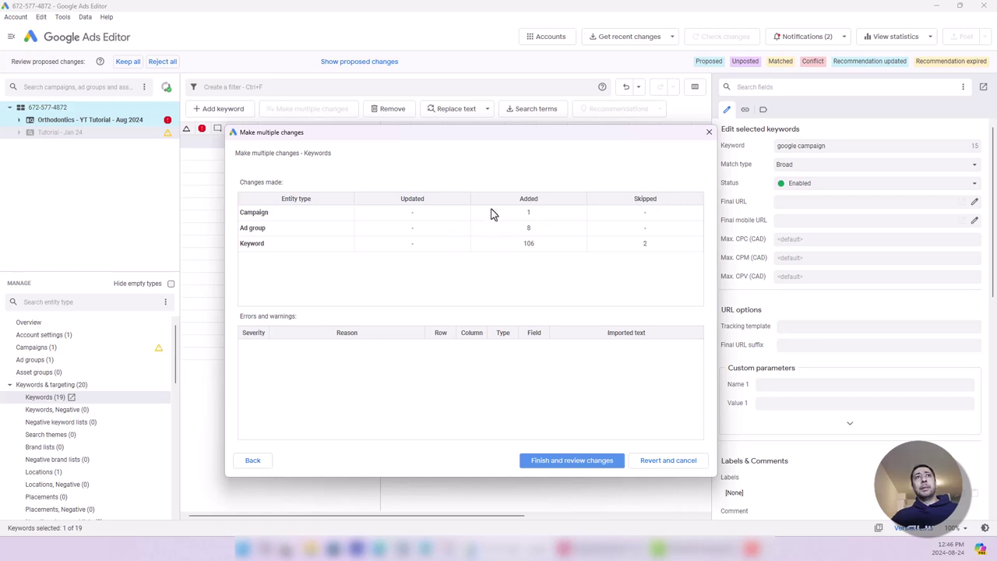
pyautogui.click(534, 217)
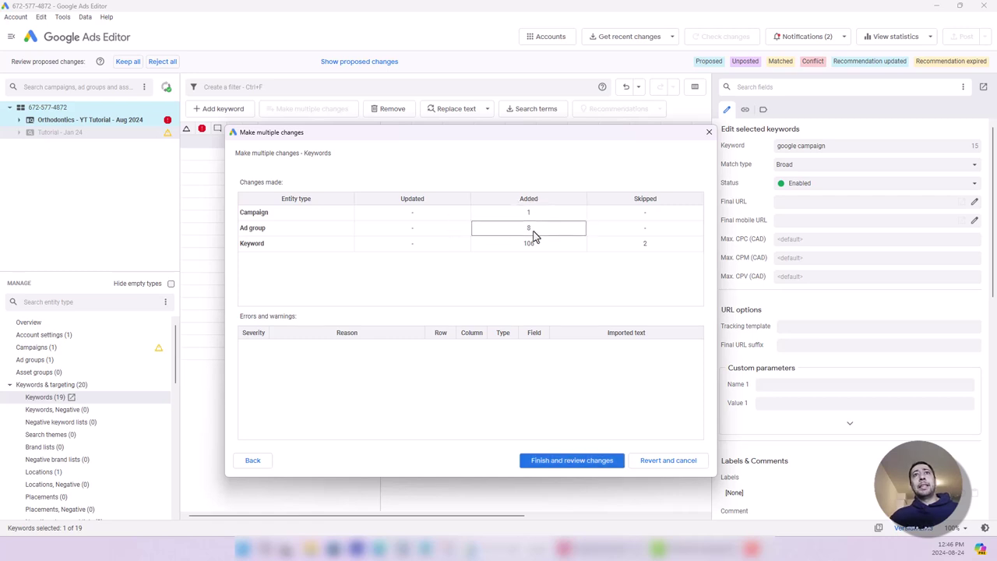
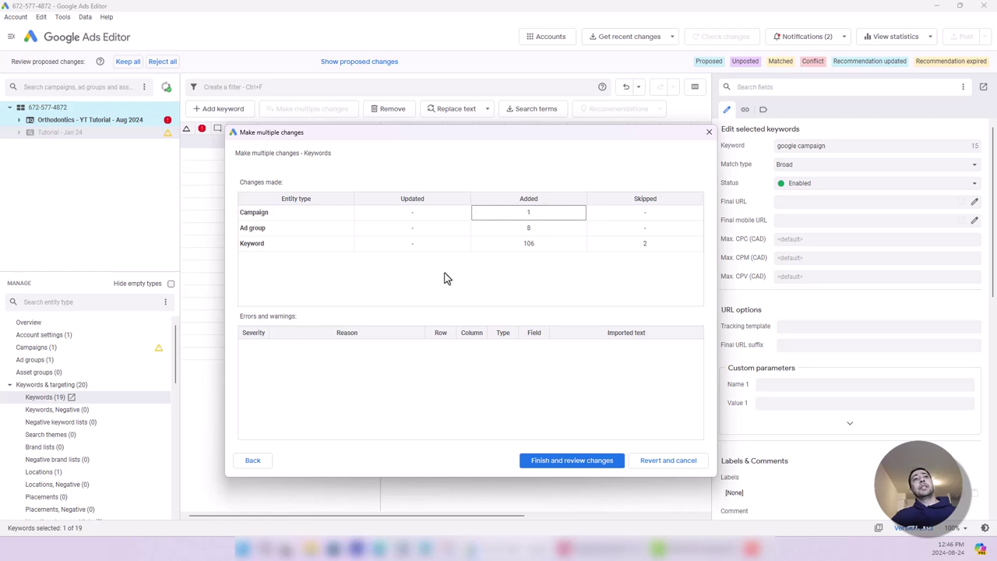
# Step: Finish the bulk change and review the keywords and campaign settings of Orthodontics - YT Tutorial - Aug 2024
pyautogui.click(565, 464)
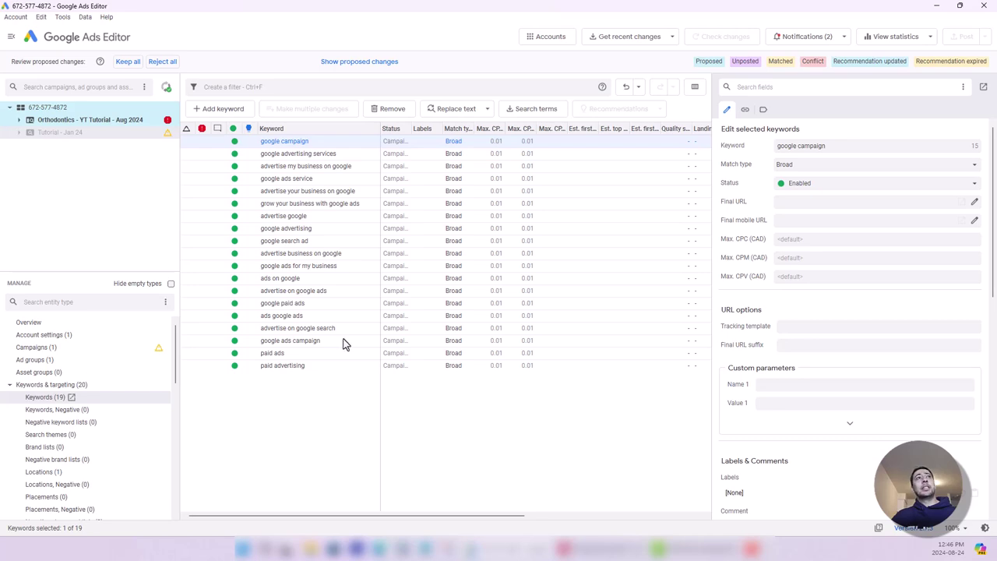
pyautogui.click(257, 218)
pyautogui.click(115, 125)
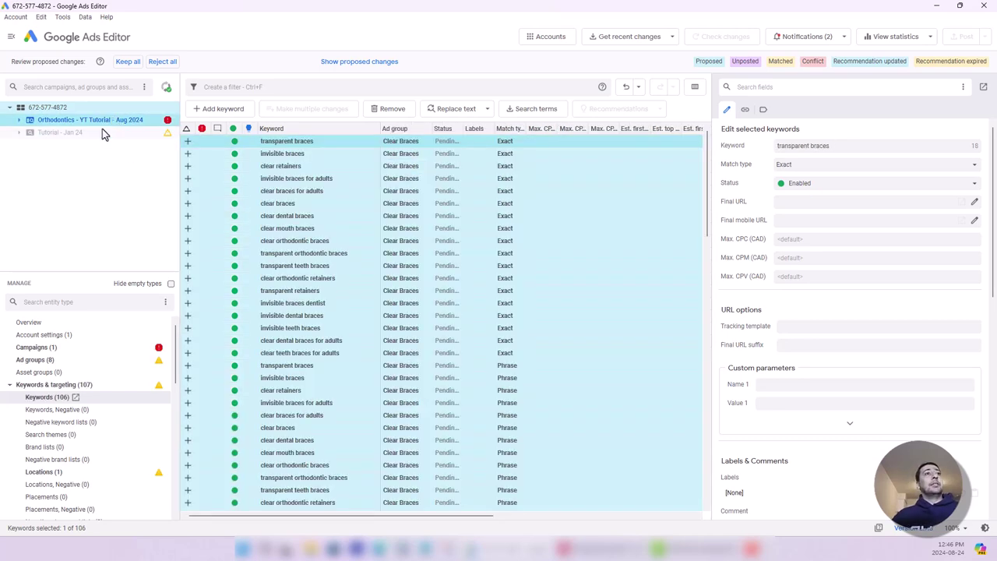
pyautogui.click(44, 349)
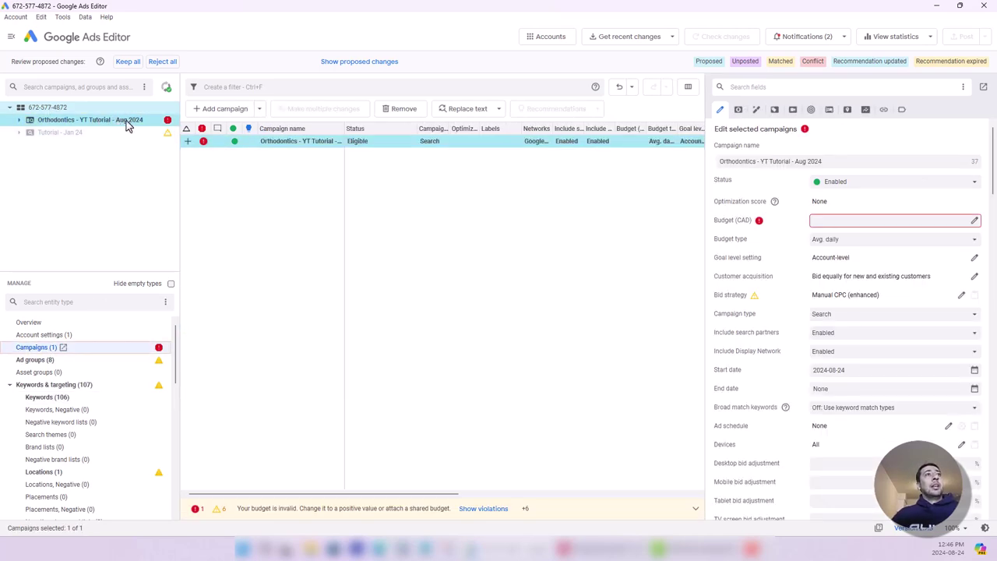
pyautogui.click(70, 124)
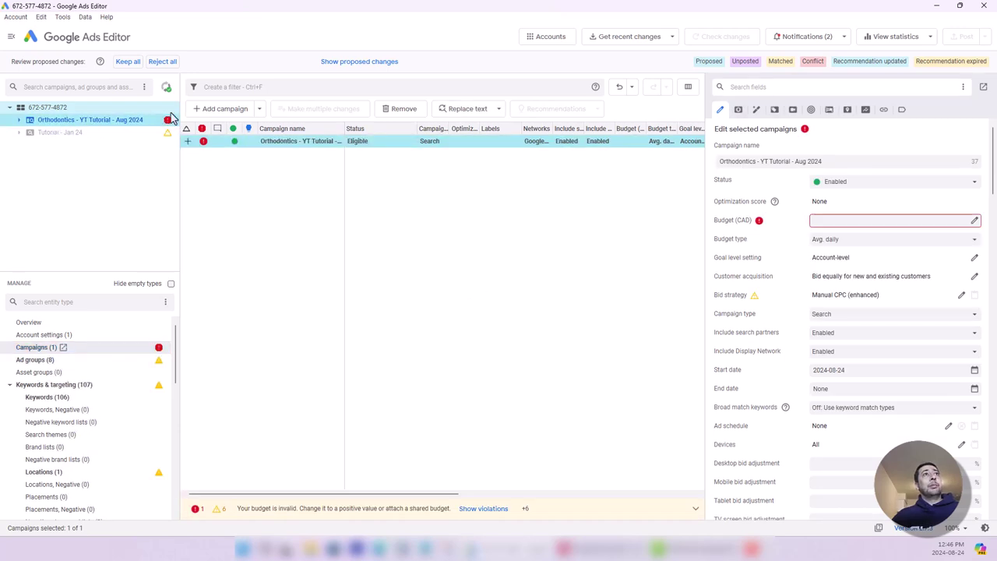
# Step: Widen the account tree and expand Orthodontics - YT Tutorial - Aug 2024 down to its ad groups
pyautogui.moveTo(180, 109); pyautogui.dragTo(207, 109)
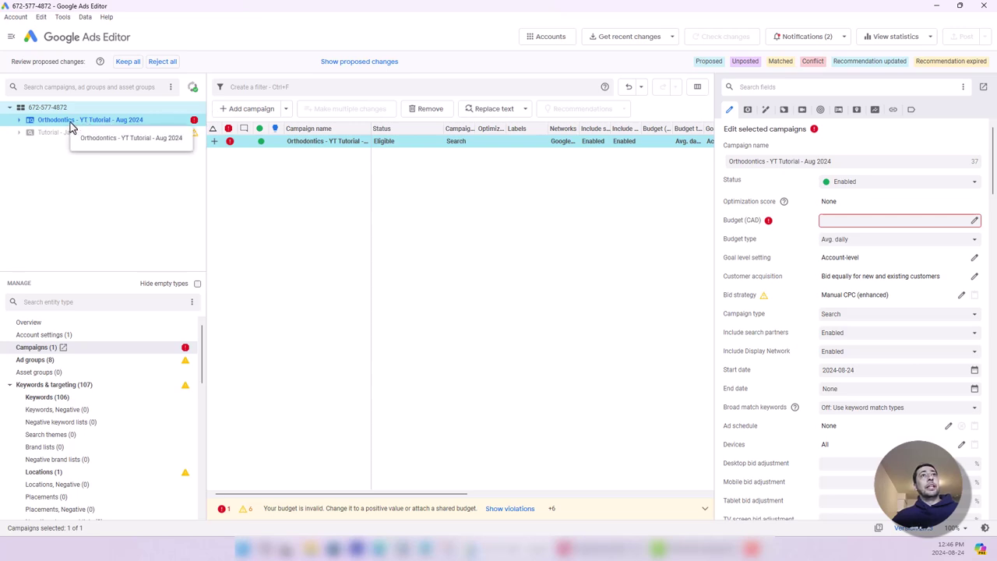
pyautogui.click(384, 187)
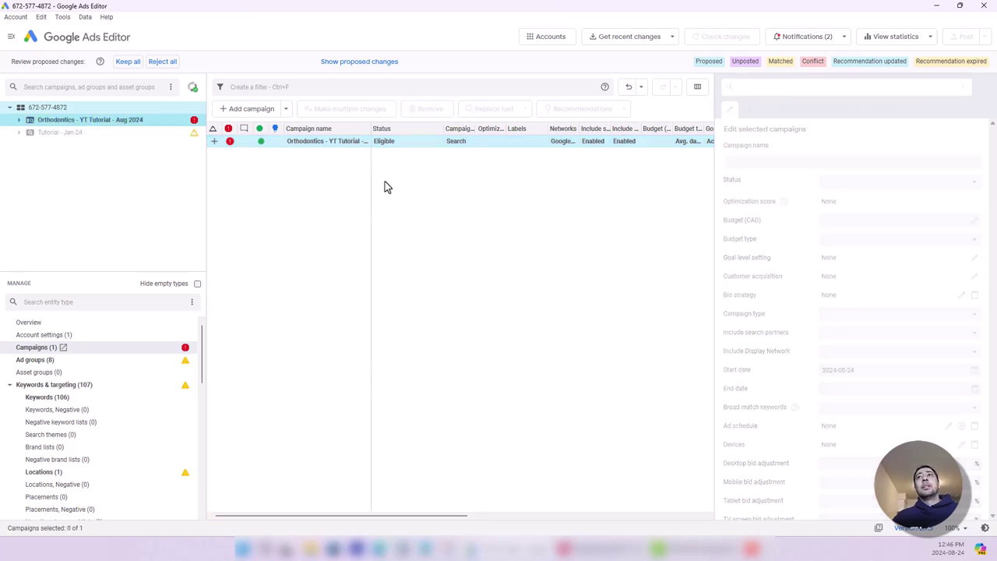
pyautogui.click(94, 133)
pyautogui.click(105, 120)
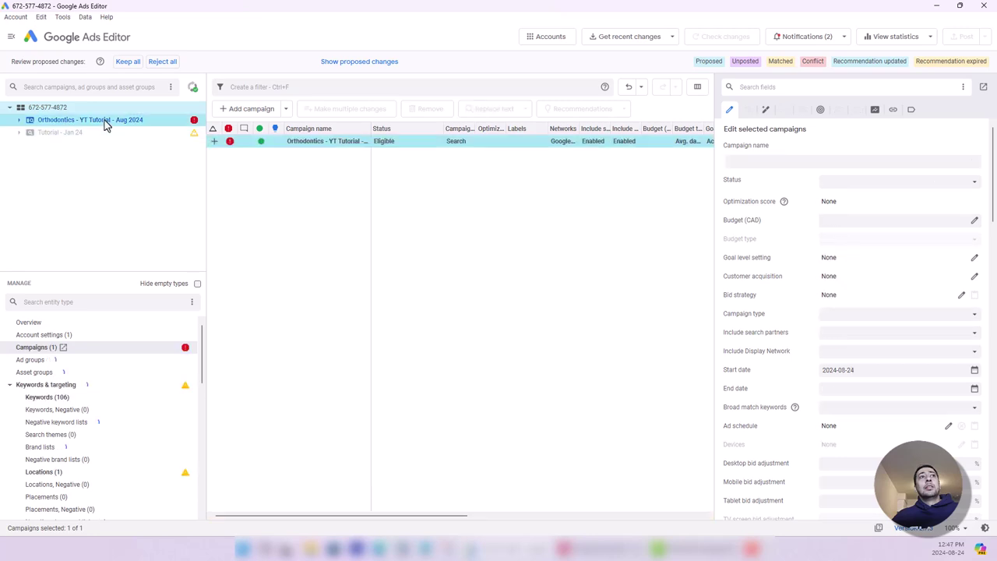
pyautogui.click(18, 120)
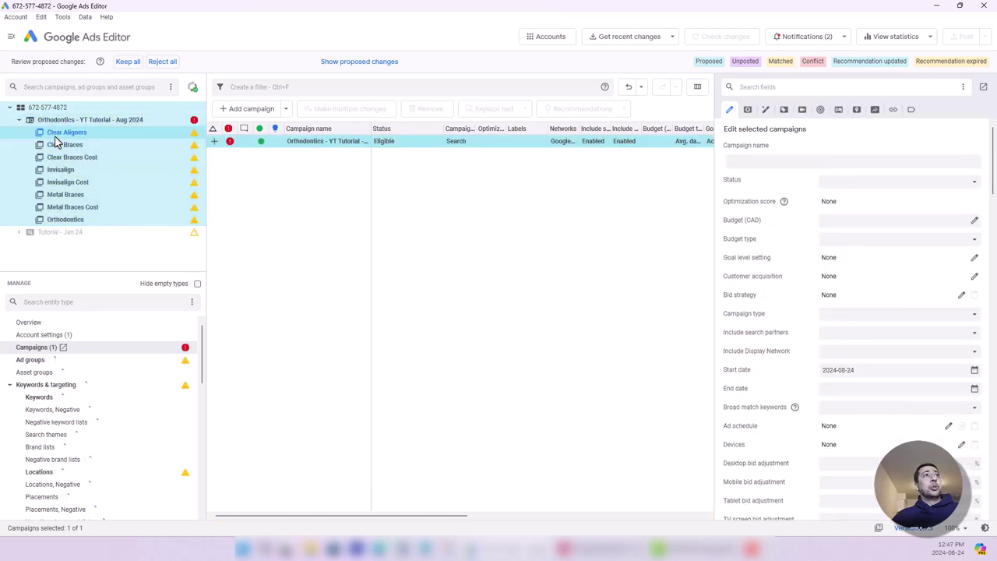
pyautogui.click(69, 144)
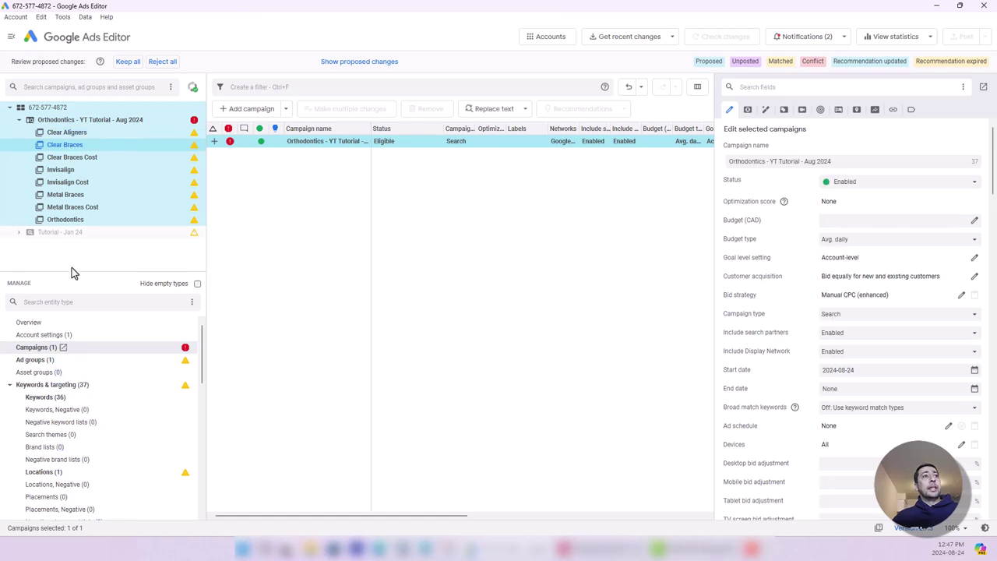
pyautogui.click(72, 131)
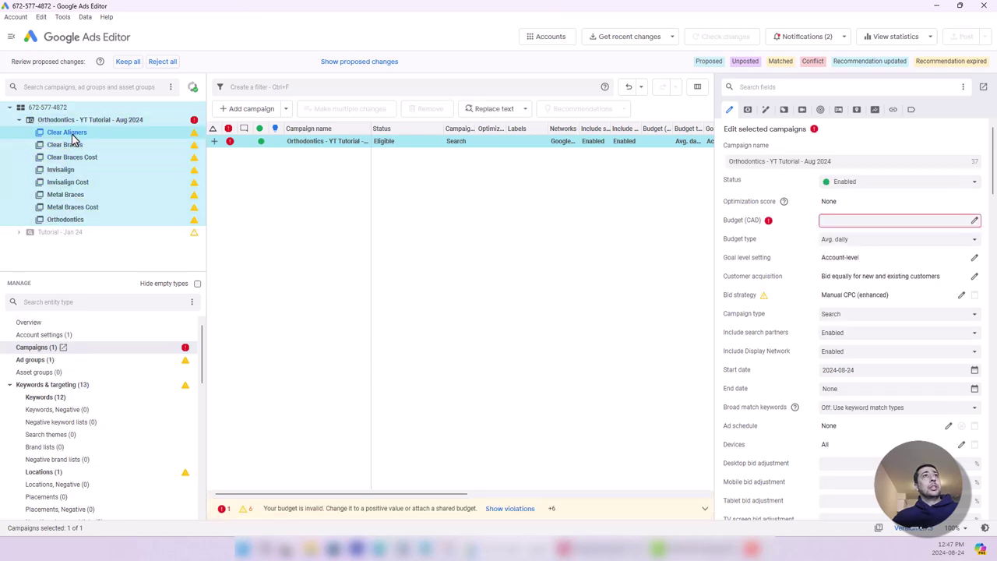
# Step: Review the ad groups of the Orthodontics campaign, from Clear Aligners alone to the full list
pyautogui.click(35, 360)
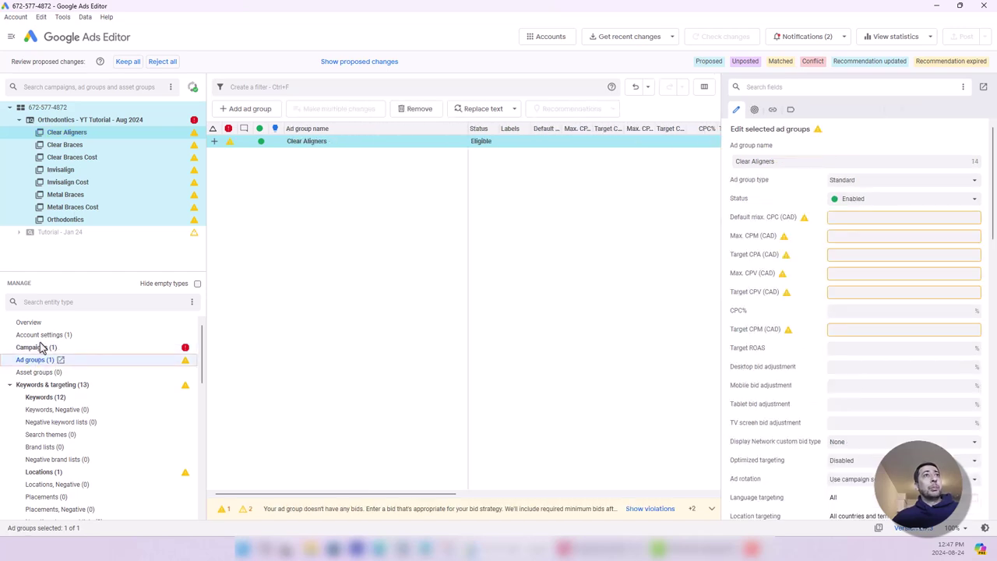
pyautogui.click(86, 121)
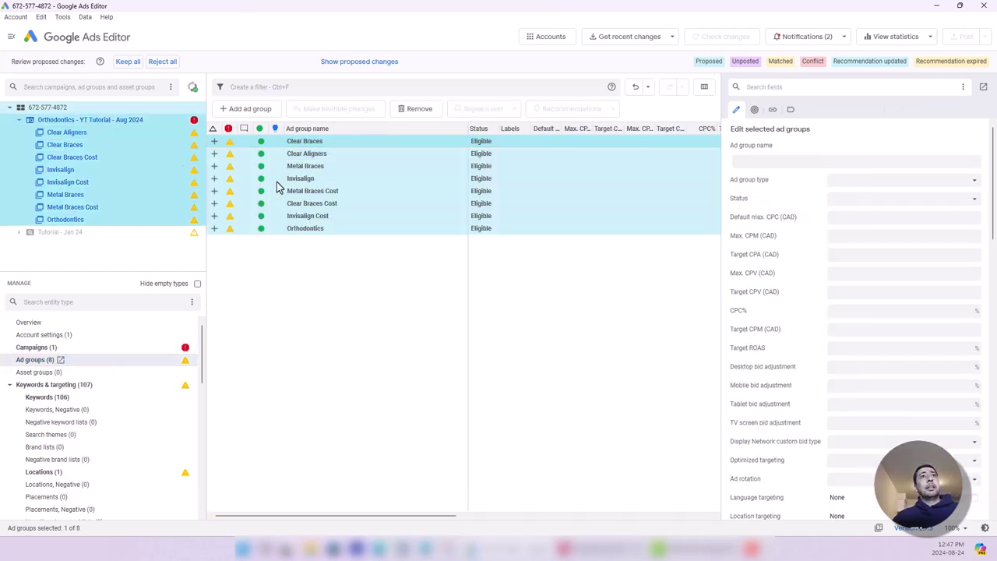
pyautogui.click(348, 154)
pyautogui.click(347, 192)
pyautogui.click(348, 203)
pyautogui.click(360, 228)
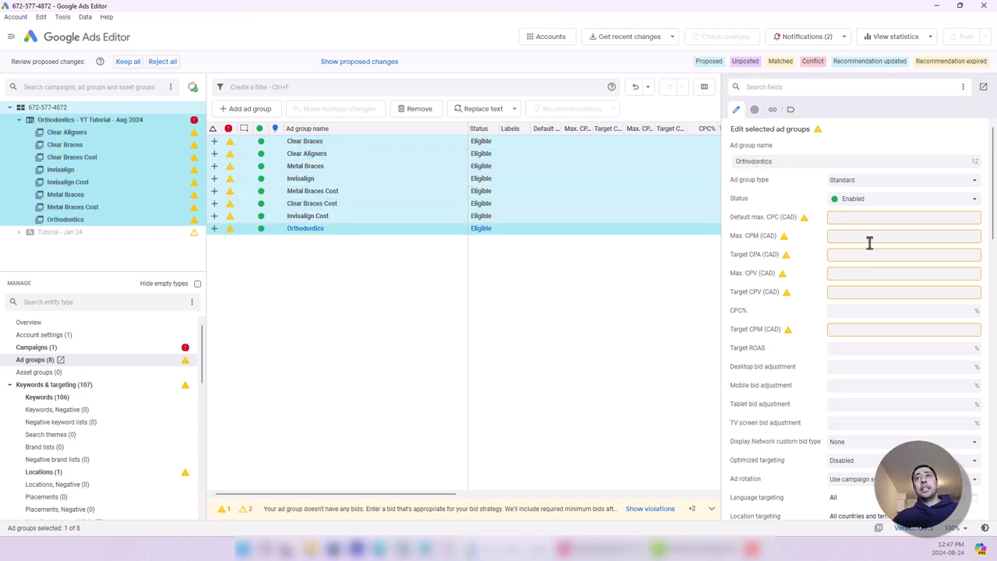
# Step: Review the keywords of the whole Orthodontics campaign and of its individual ad groups, including Clear Braces Cost and Invisalign
pyautogui.click(35, 398)
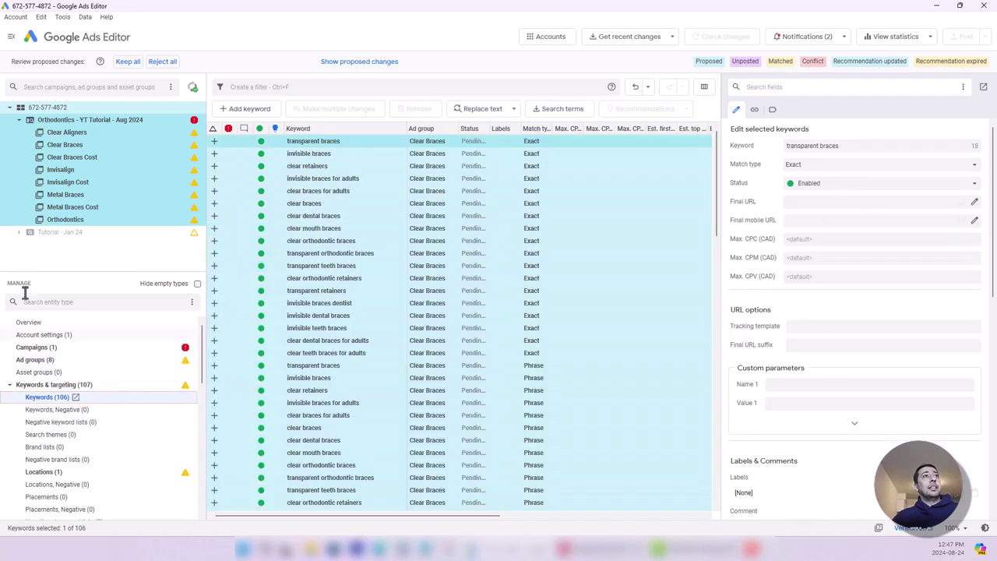
pyautogui.scroll(-20, 479, 319)
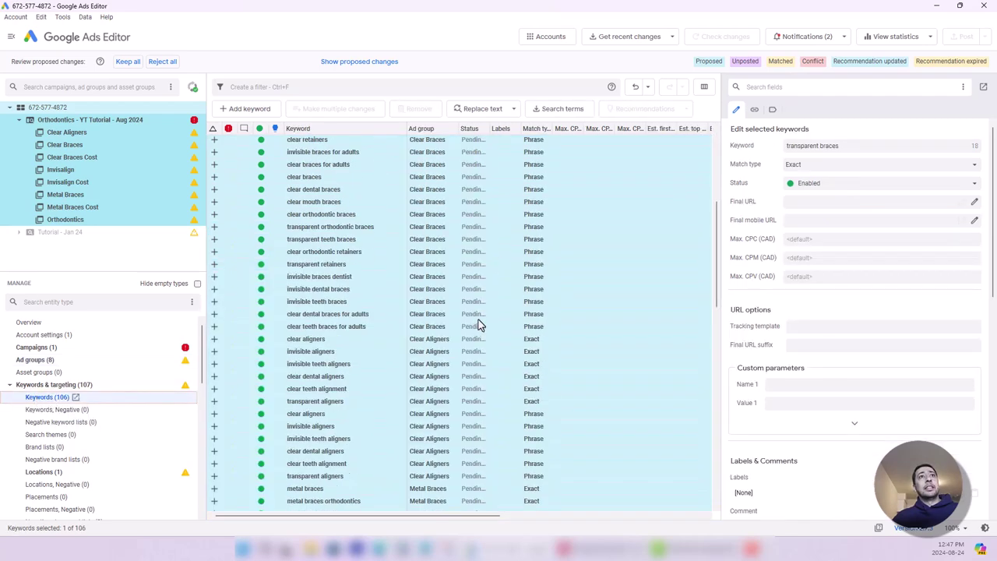
pyautogui.click(71, 156)
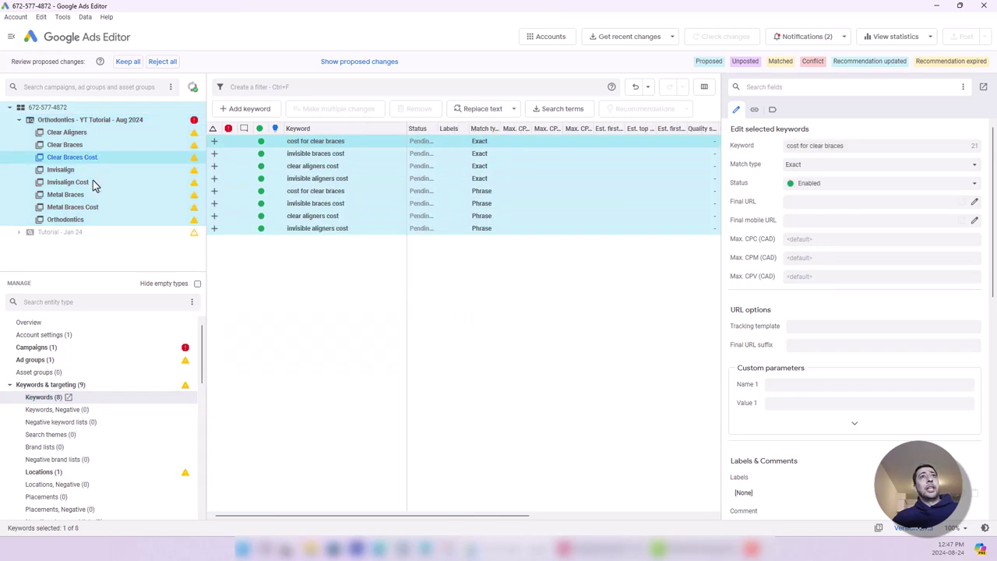
pyautogui.click(92, 182)
pyautogui.click(87, 207)
pyautogui.click(81, 219)
pyautogui.click(84, 194)
pyautogui.click(83, 169)
pyautogui.click(83, 121)
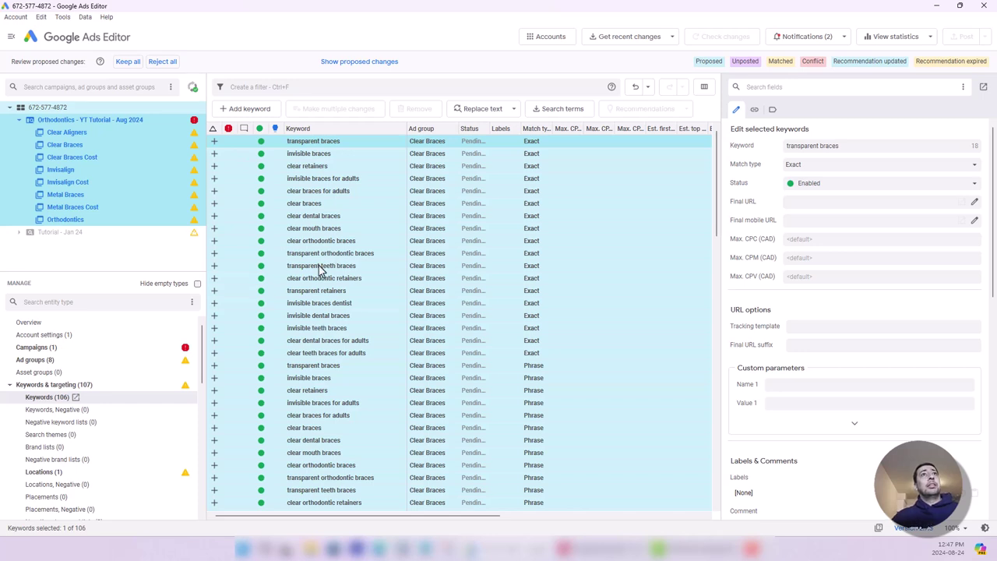
# Step: Look through the proposed keywords once more and keep all proposed changes
pyautogui.click(10, 388)
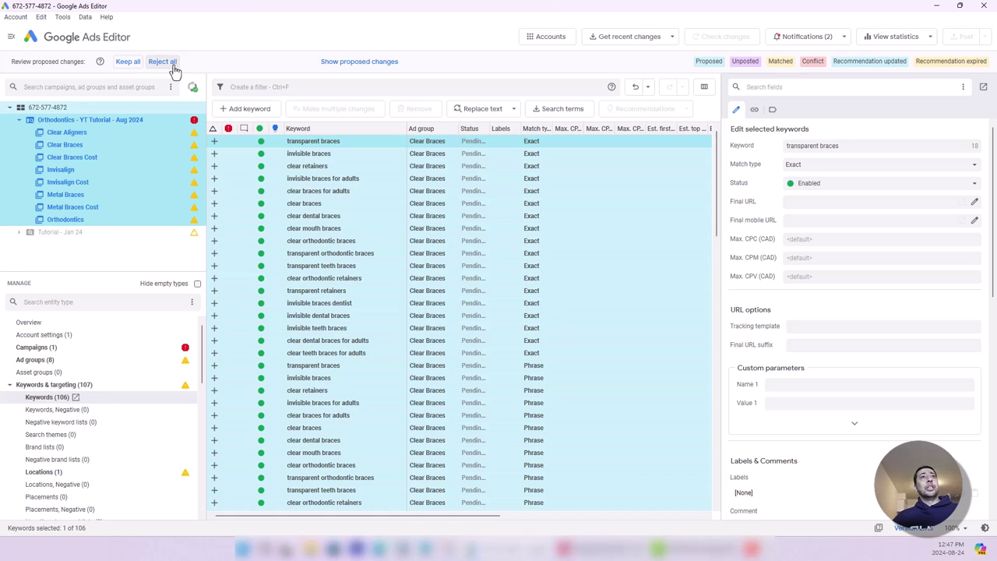
pyautogui.click(35, 347)
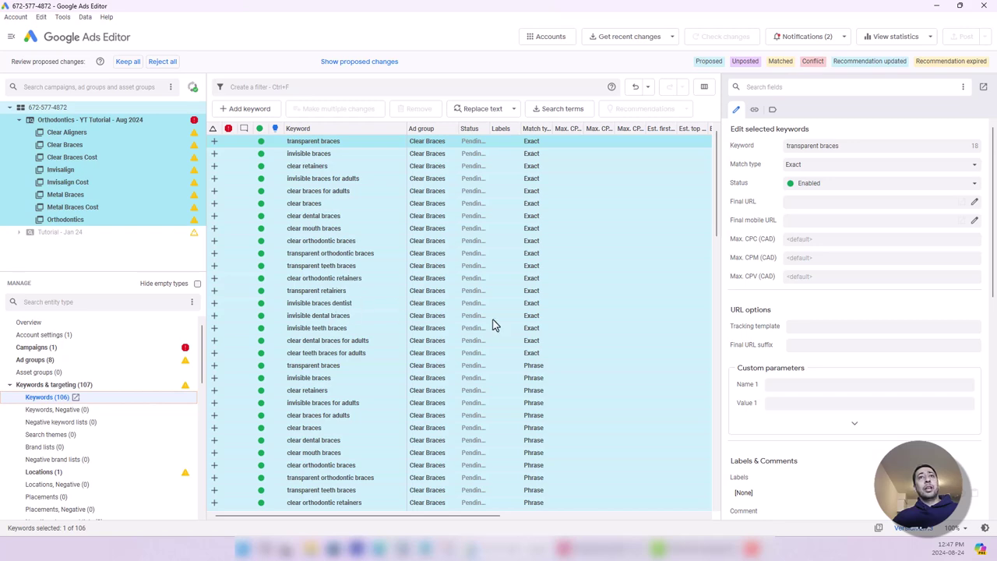
pyautogui.scroll(-5, 494, 323)
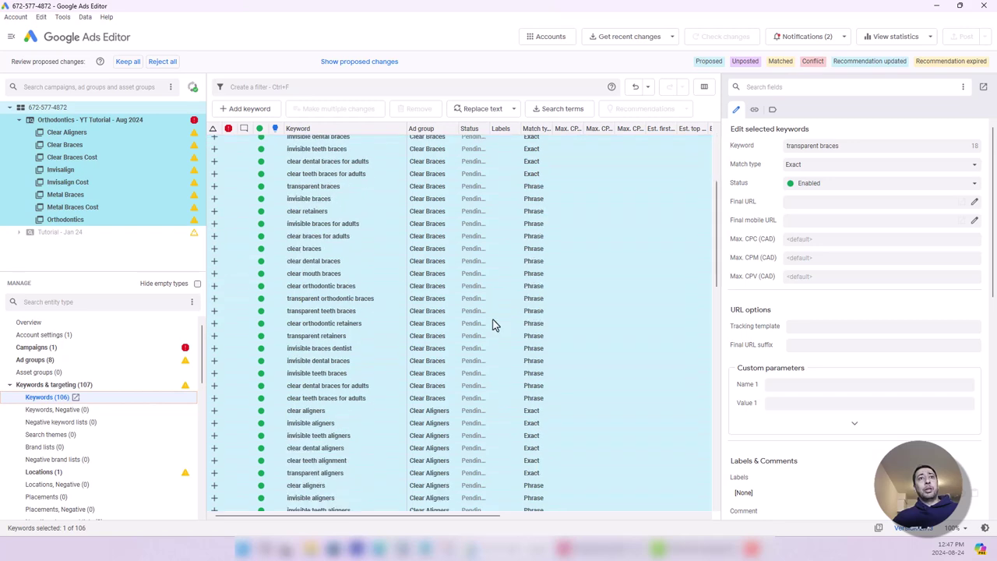
pyautogui.scroll(8, 492, 323)
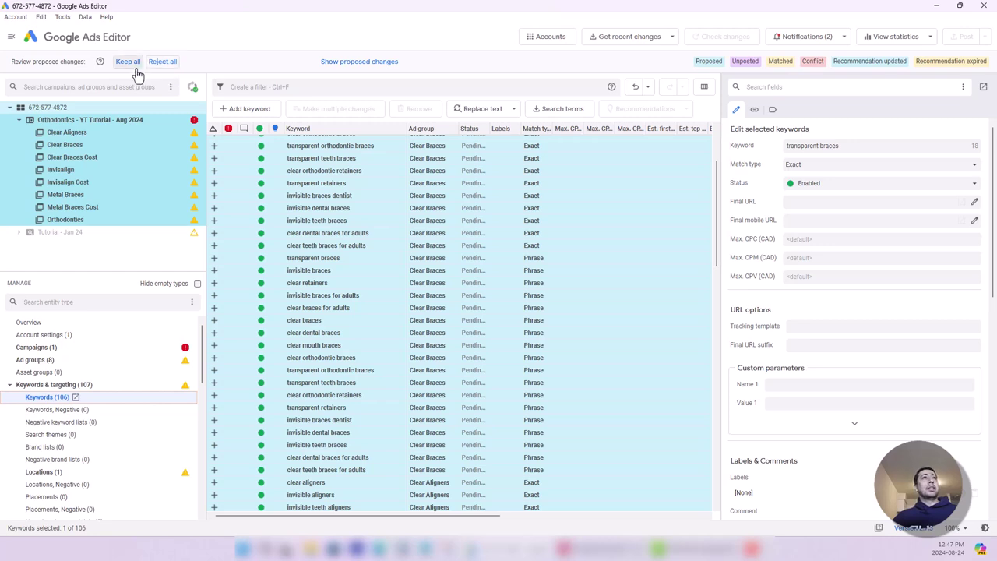
pyautogui.scroll(-1, 417, 345)
pyautogui.scroll(4, 416, 345)
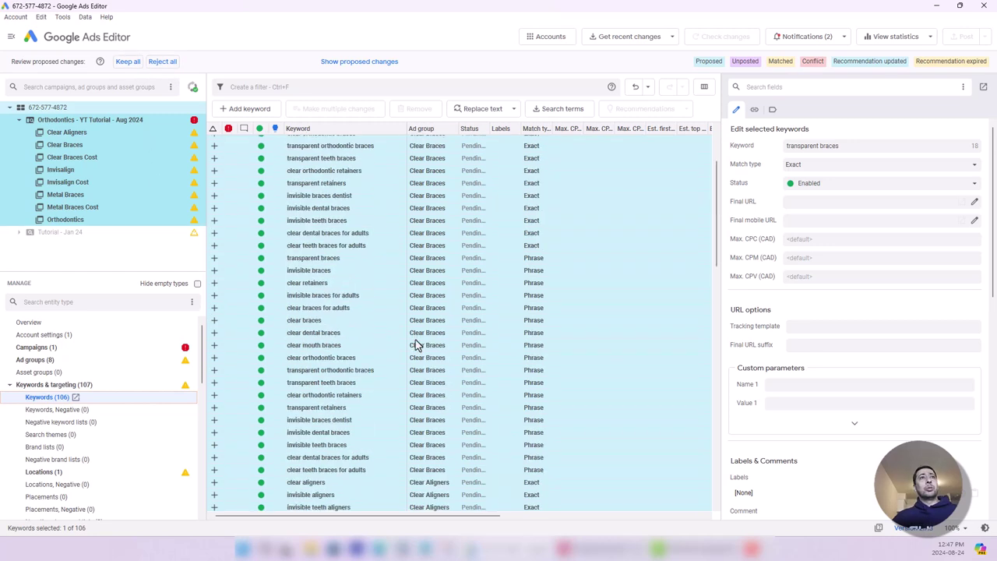
pyautogui.click(127, 62)
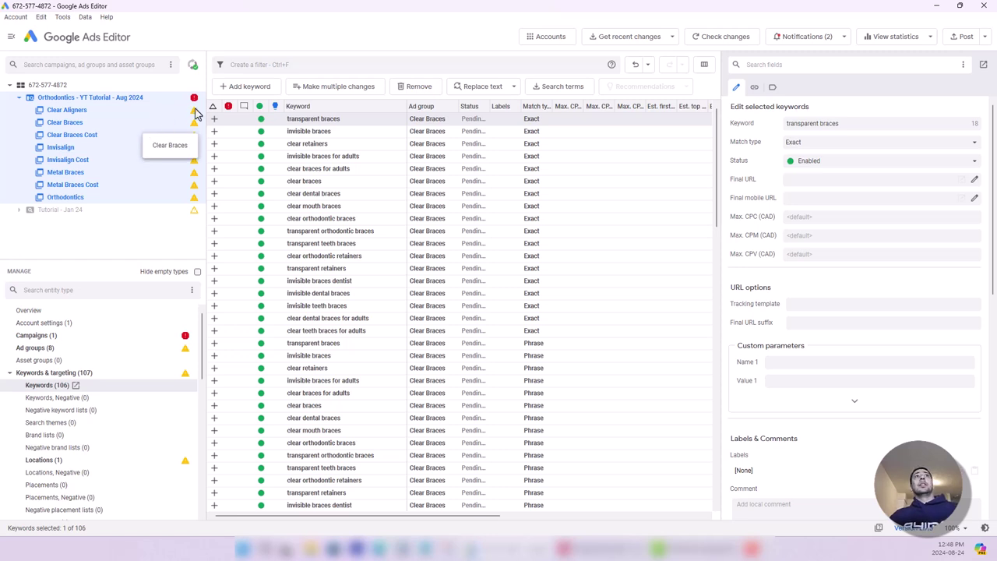
# Step: Inspect individual Clear Braces keywords in the kept list and the keywords of the Clear Braces Cost ad group
pyautogui.click(266, 207)
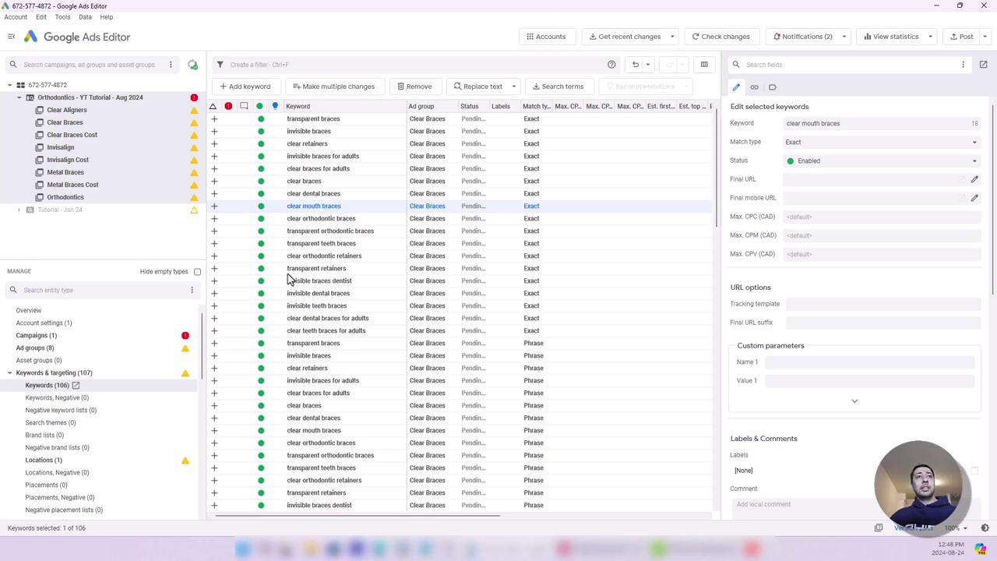
pyautogui.click(340, 185)
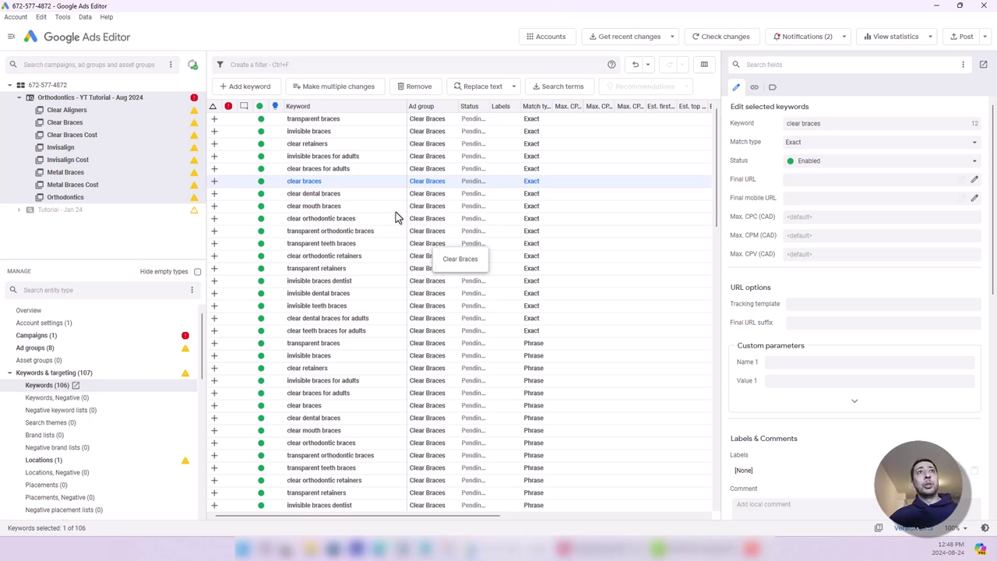
pyautogui.click(358, 207)
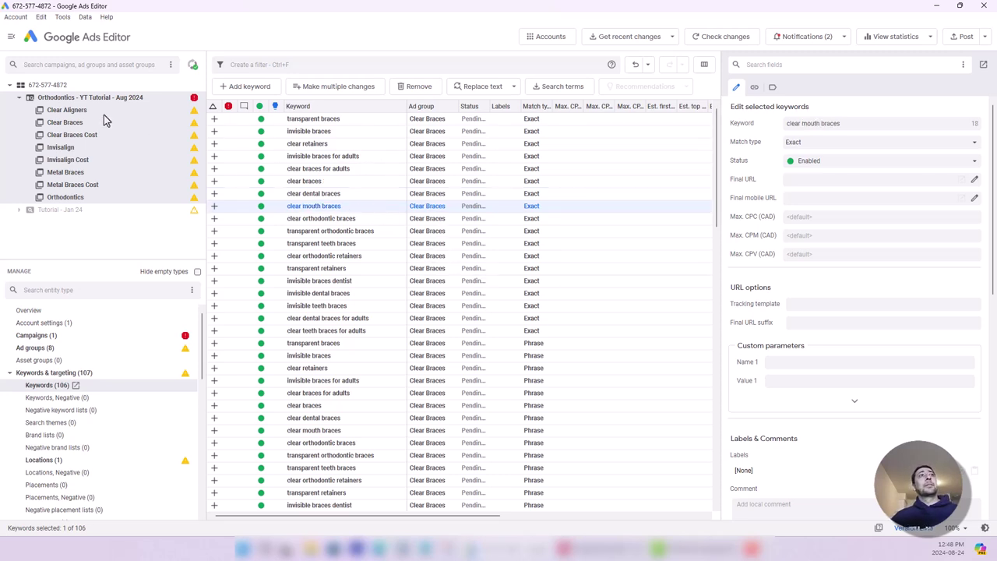
pyautogui.click(125, 135)
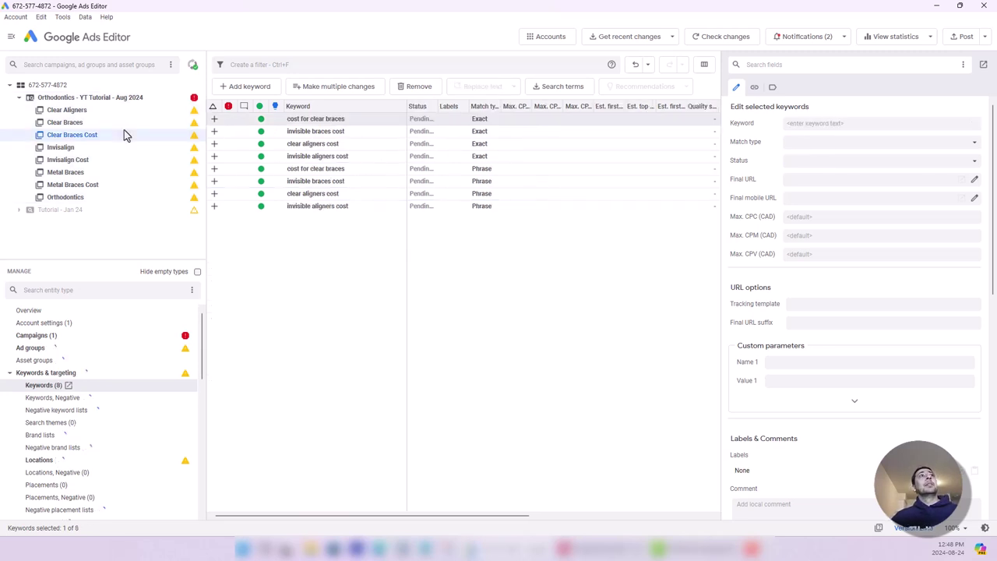
# Step: Filter the account tree to enabled campaigns only and collapse the Keywords & targeting group
pyautogui.click(170, 65)
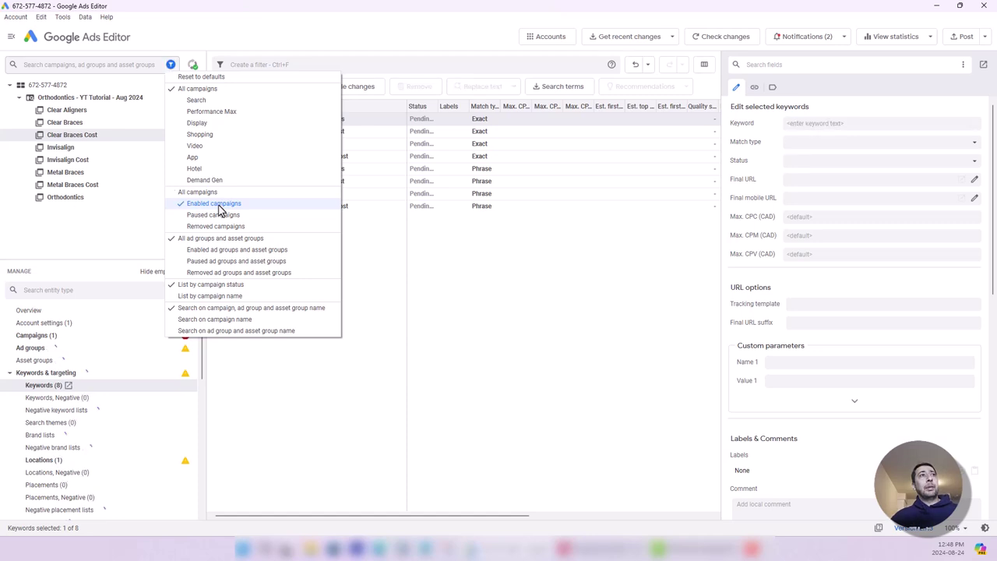
pyautogui.click(219, 206)
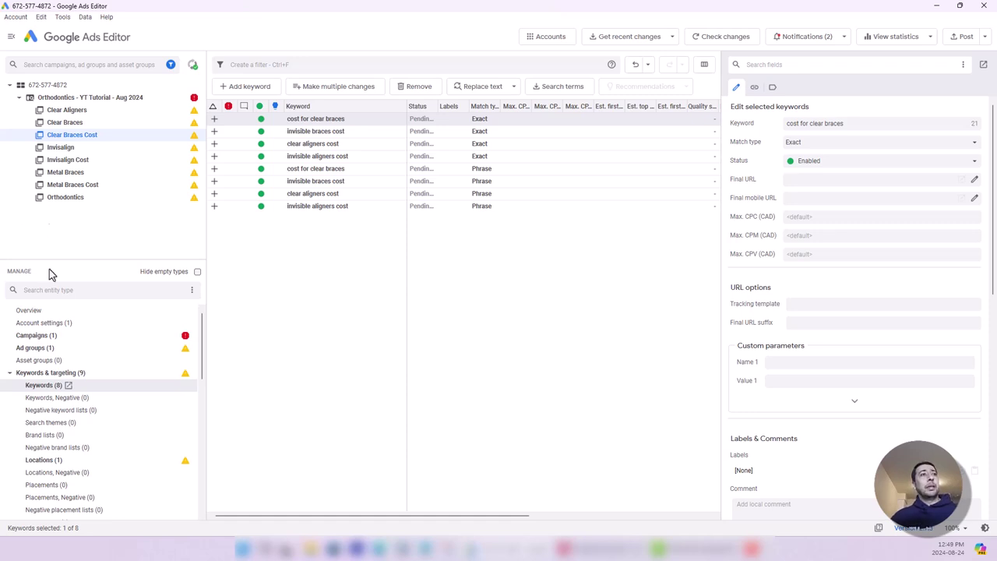
pyautogui.click(10, 373)
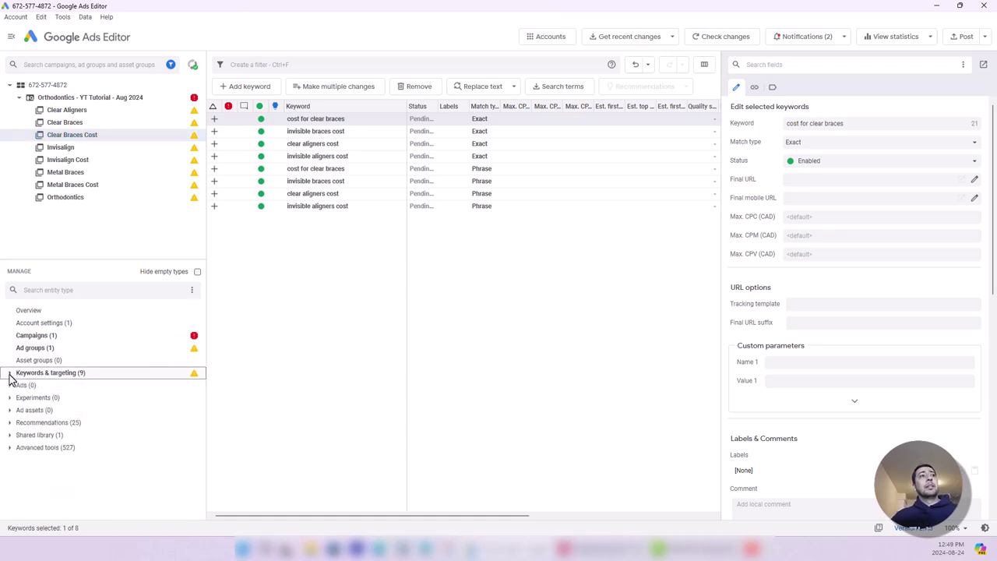
# Step: Show the Orthodontics campaign's settings and examine its error marker
pyautogui.click(39, 339)
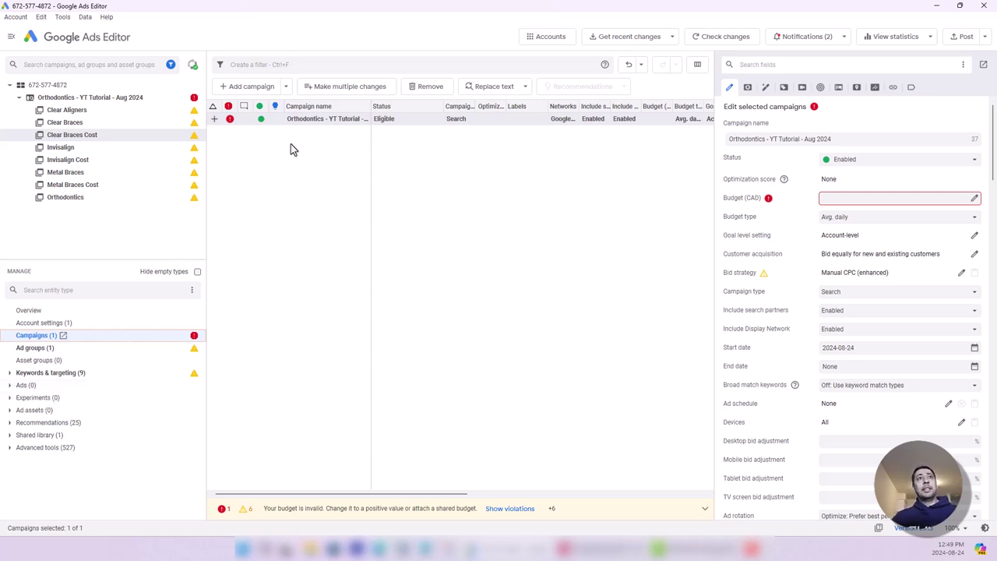
pyautogui.click(94, 110)
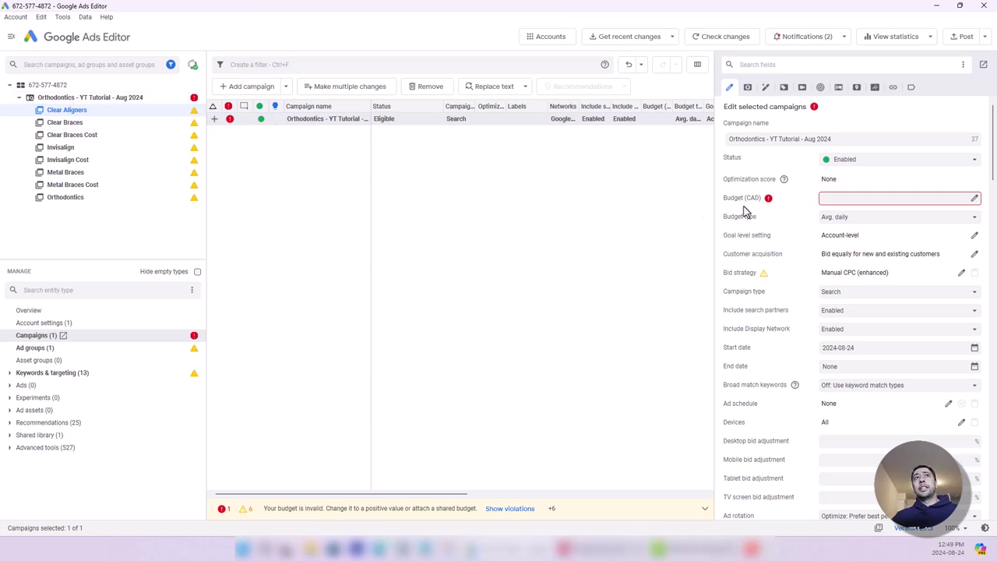
pyautogui.click(144, 135)
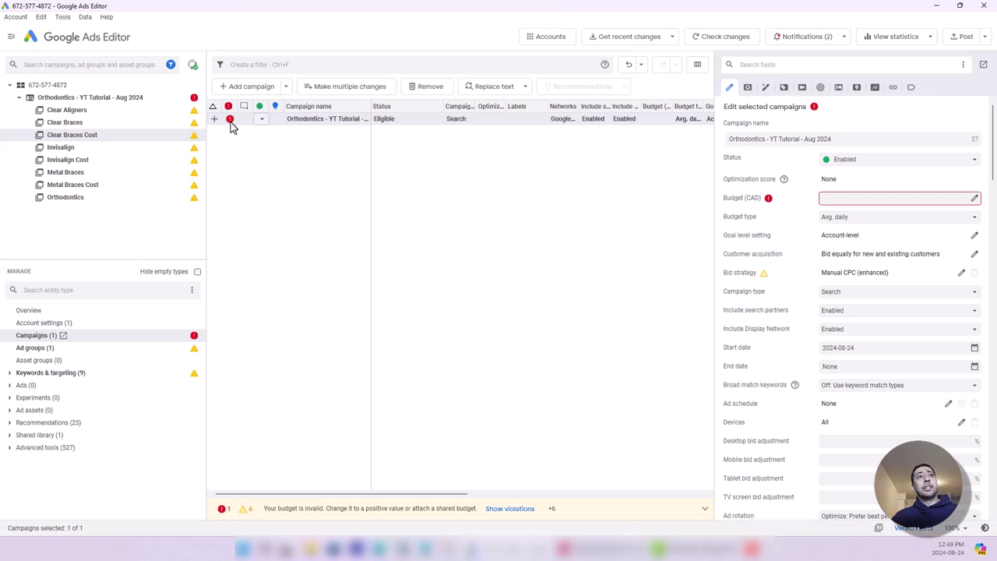
pyautogui.moveTo(231, 127)
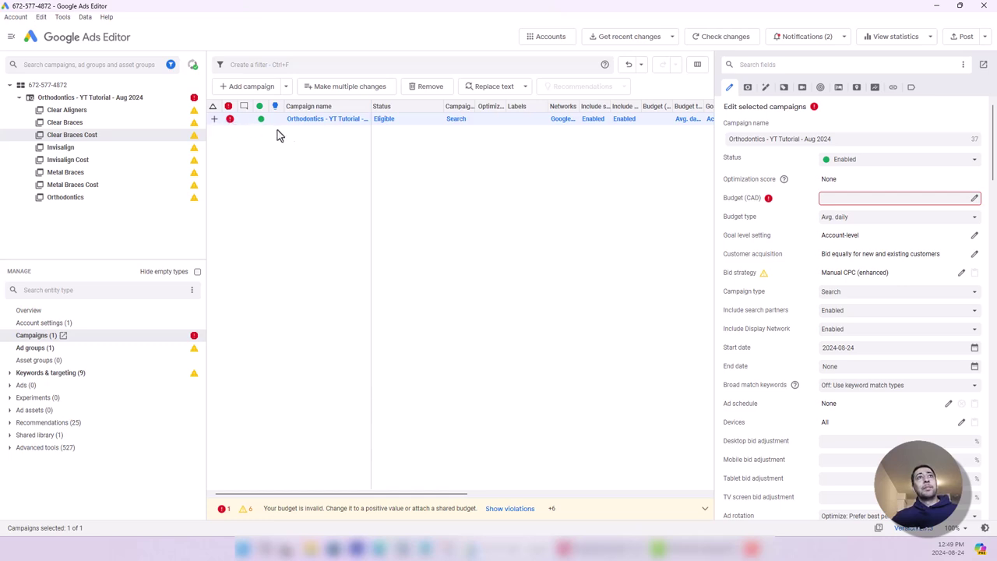
# Step: Expand the campaign's violations list, read the errors and warnings against the budget setting, and collapse the list
pyautogui.click(704, 510)
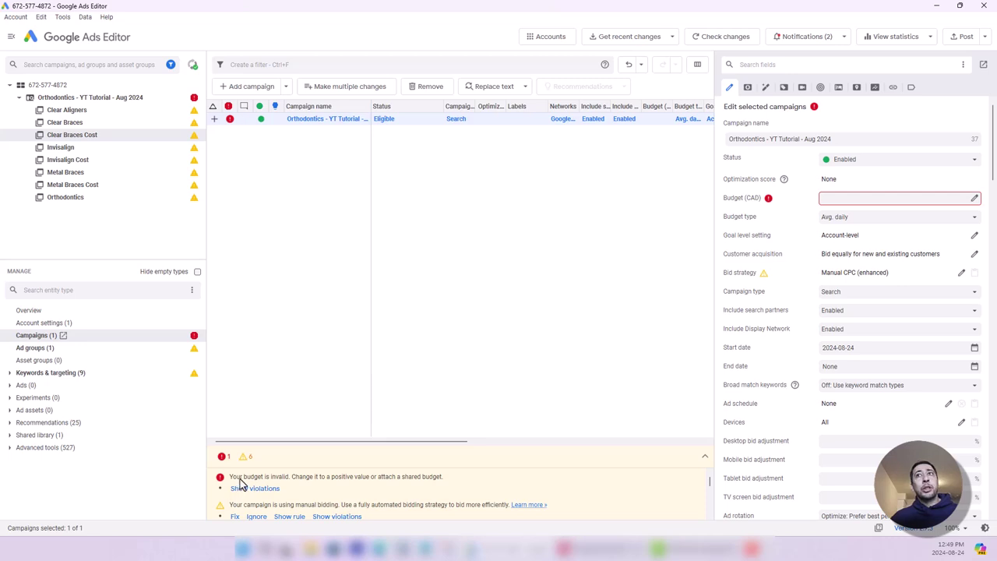
pyautogui.click(830, 198)
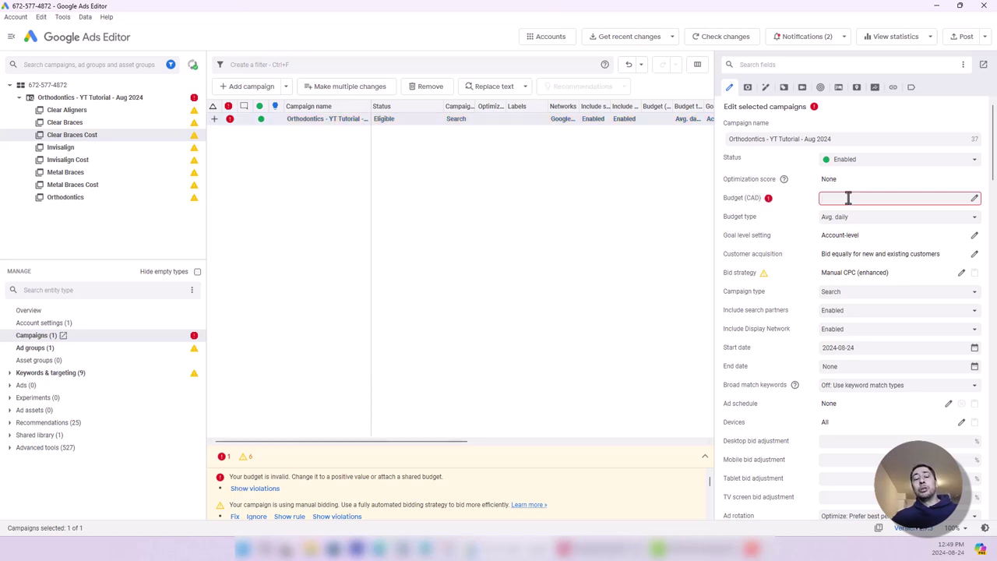
pyautogui.scroll(-1, 302, 502)
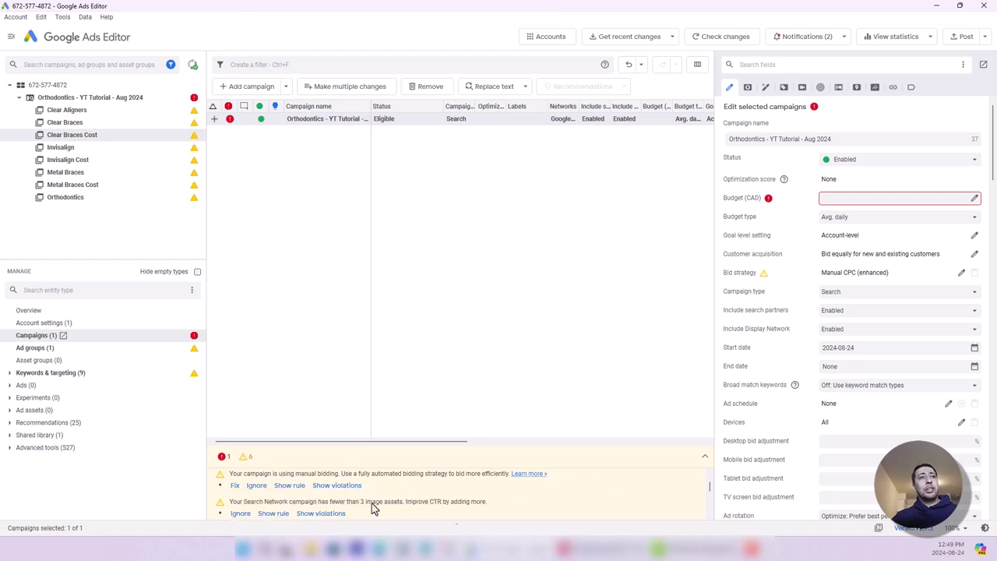
pyautogui.moveTo(708, 489)
pyautogui.mouseDown()
pyautogui.moveTo(705, 516)
pyautogui.moveTo(705, 476)
pyautogui.mouseUp()
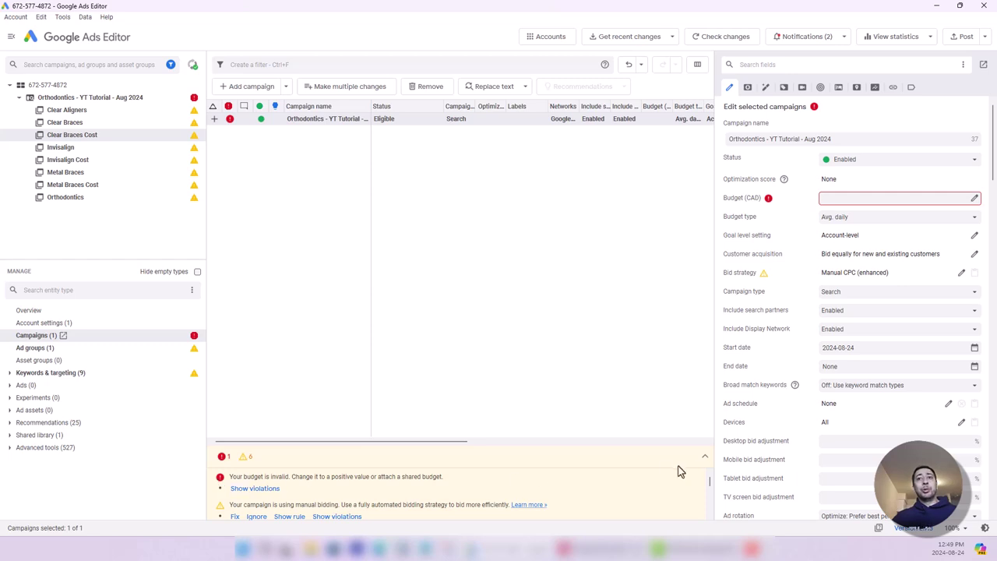
pyautogui.click(704, 460)
pyautogui.click(328, 123)
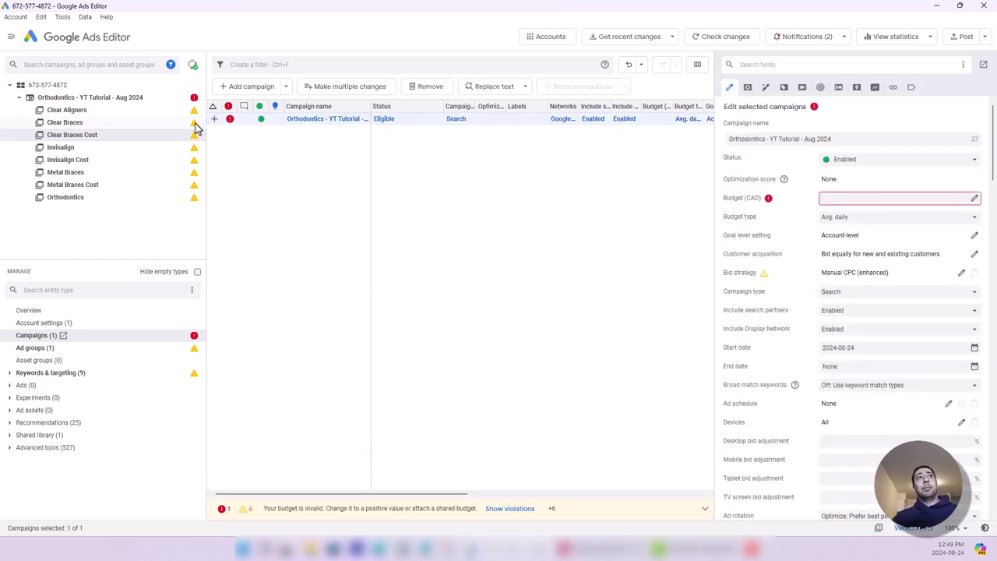
# Step: Set the Orthodontics campaign's average daily budget to 100 CAD
pyautogui.click(117, 101)
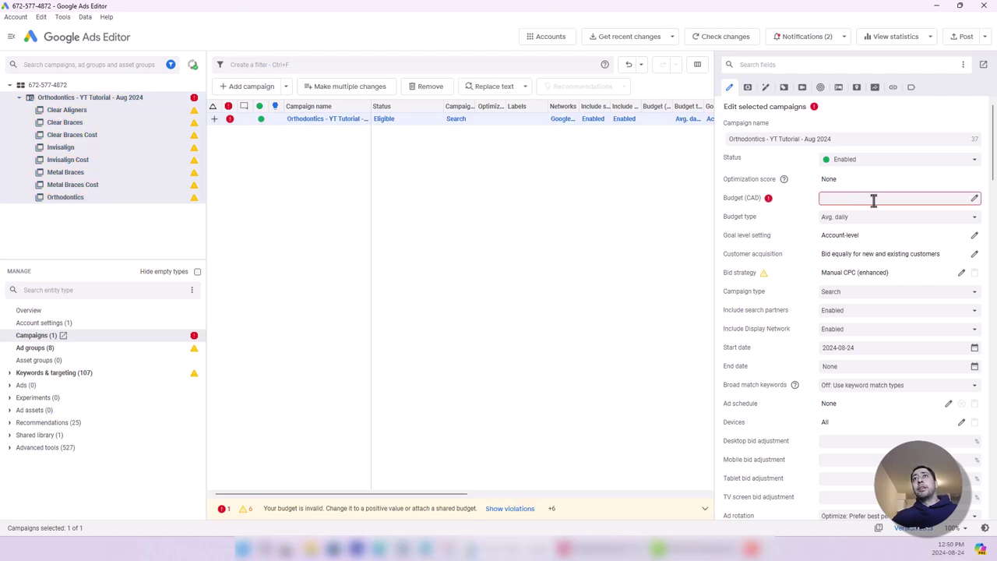
pyautogui.click(873, 199)
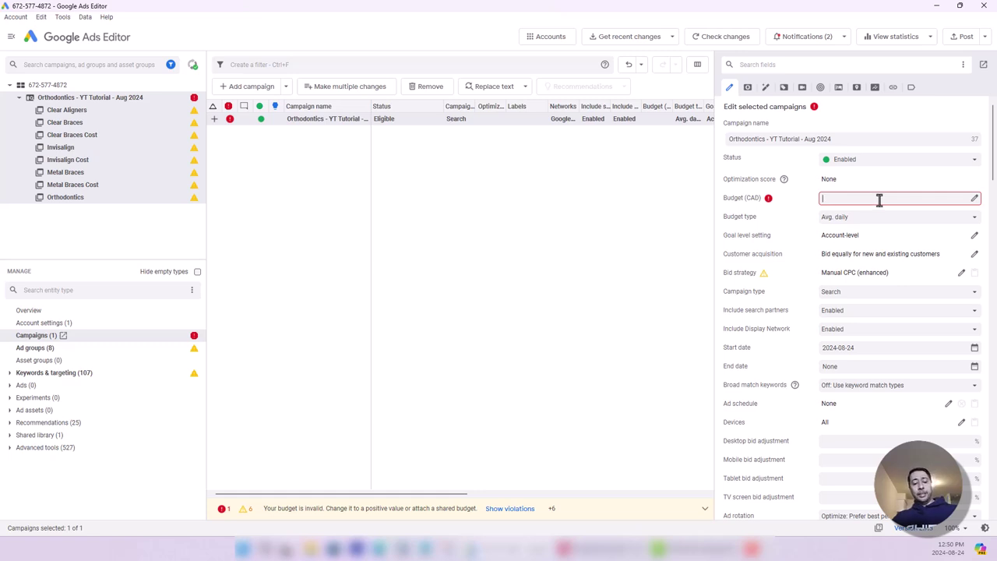
pyautogui.write('100')
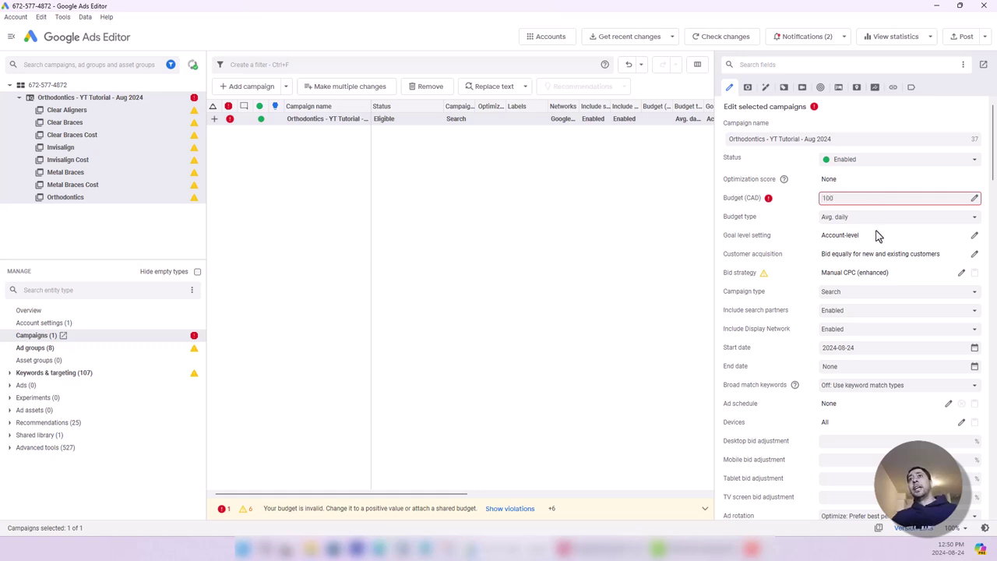
pyautogui.press('Return')
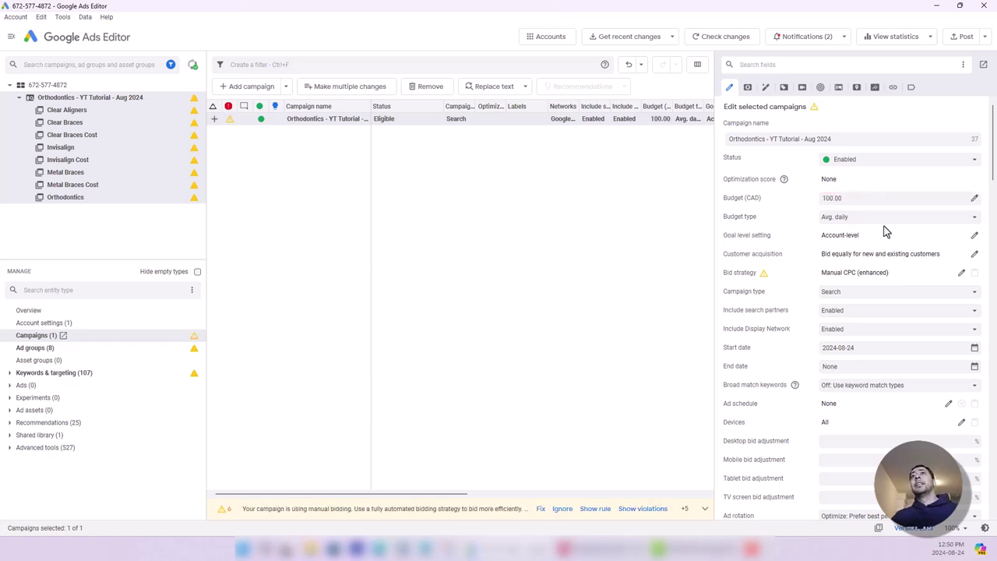
# Step: Review the campaign's custom and new shared budget options without applying any change
pyautogui.click(973, 200)
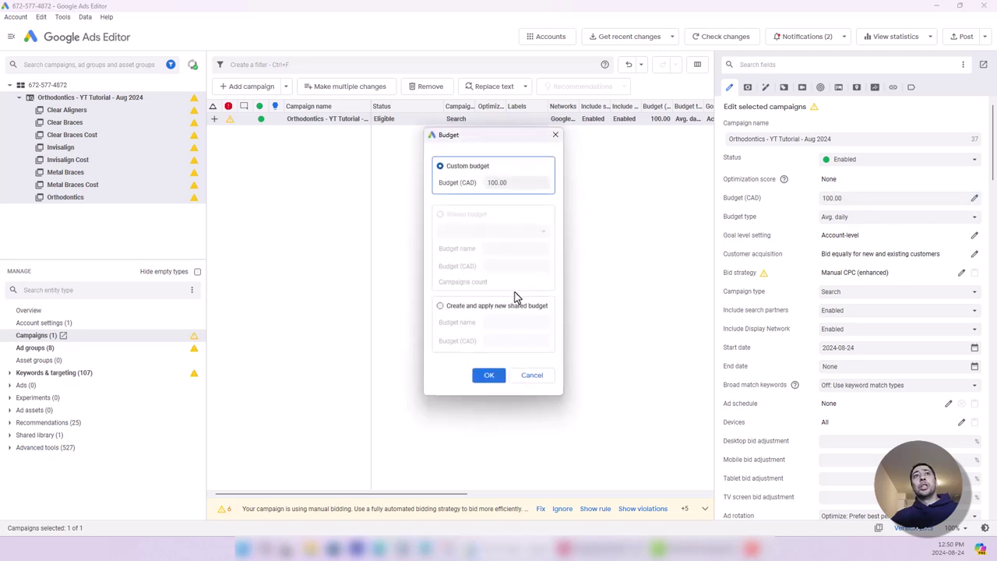
pyautogui.click(470, 307)
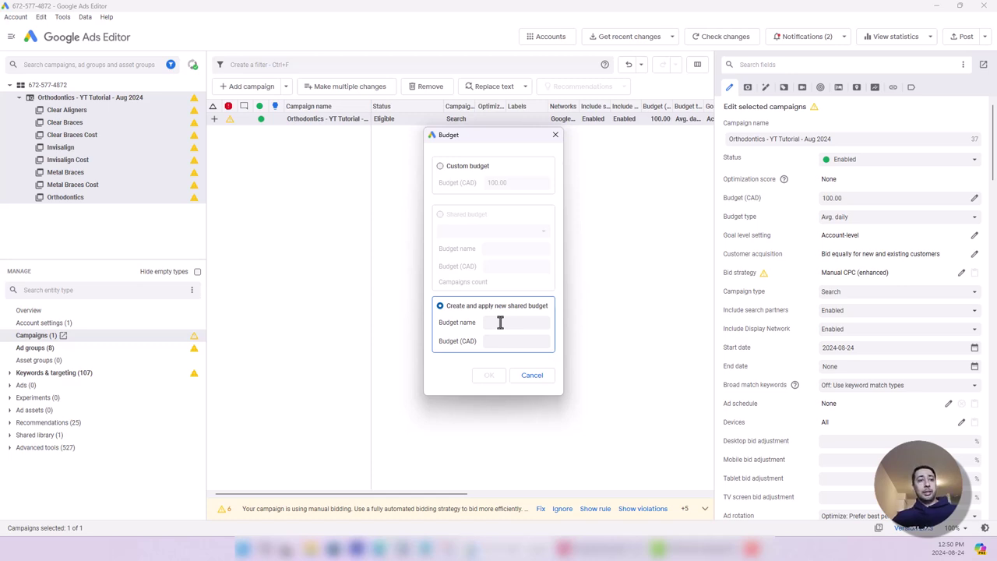
pyautogui.click(450, 169)
pyautogui.click(532, 376)
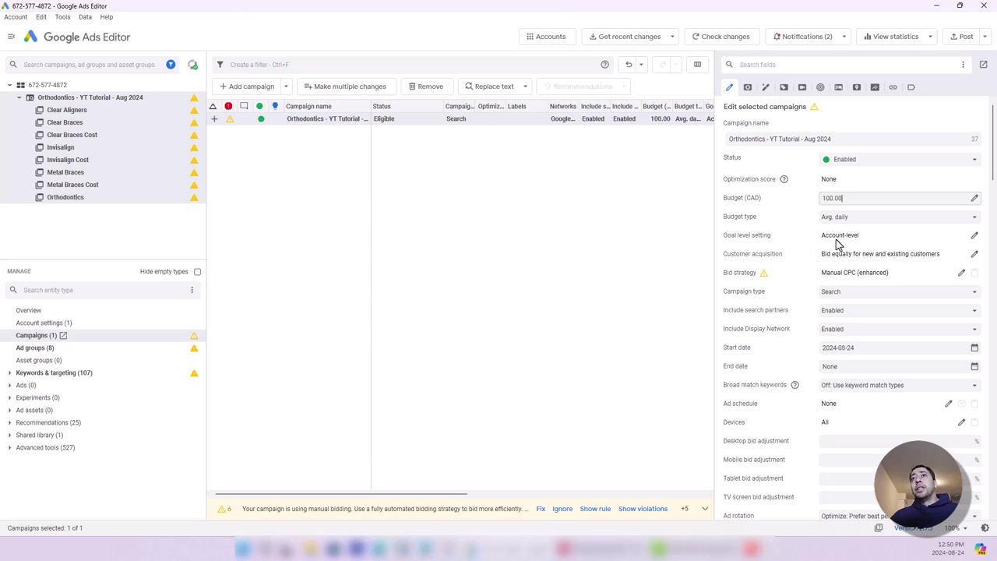
# Step: Review the campaign-specific choices in the goal level setting and leave them unapplied
pyautogui.click(975, 238)
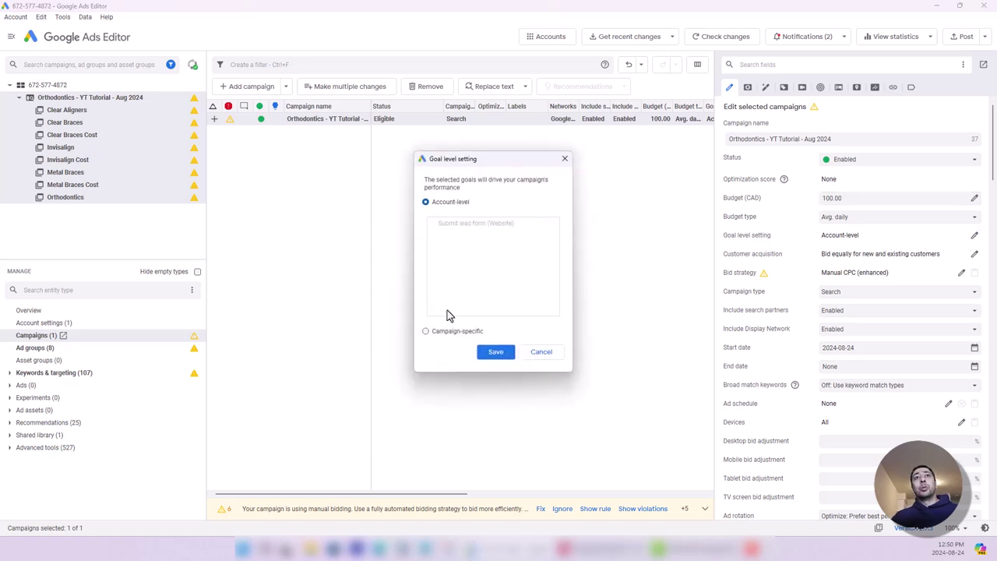
pyautogui.click(436, 335)
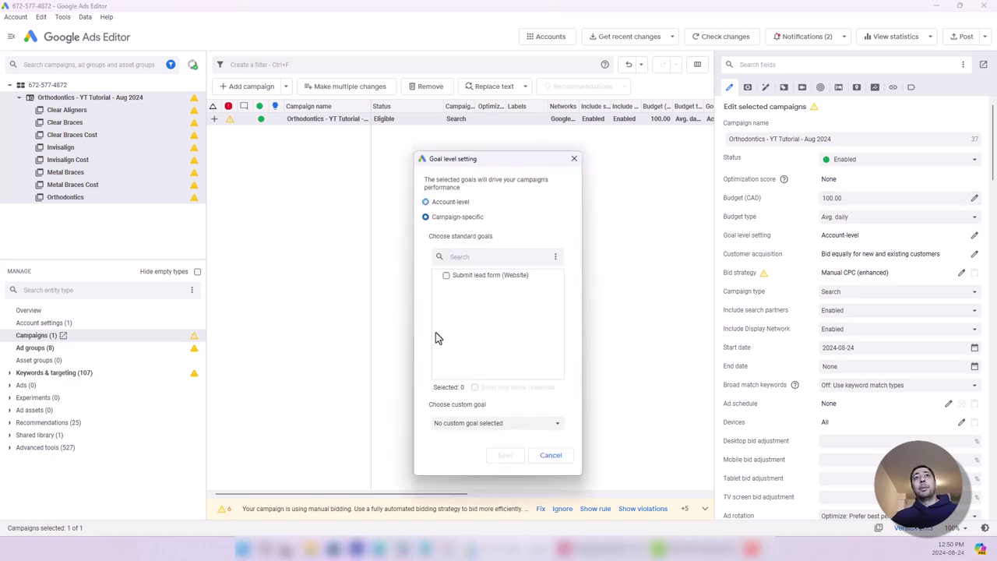
pyautogui.click(552, 456)
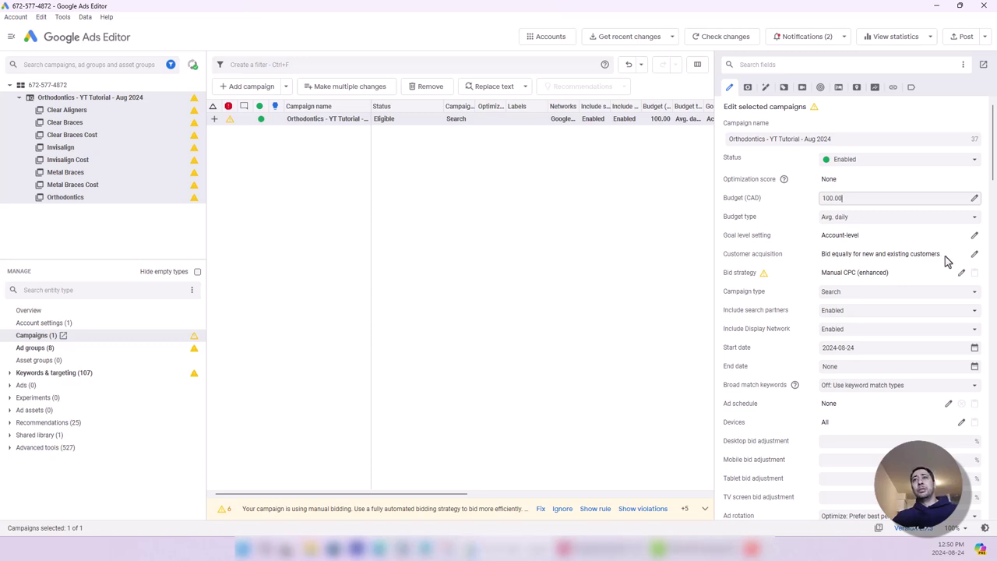
# Step: Change the campaign's bid strategy to Maximize conversions with a target CPA of 80 CAD
pyautogui.scroll(-1, 947, 235)
pyautogui.moveTo(724, 248); pyautogui.dragTo(760, 248)
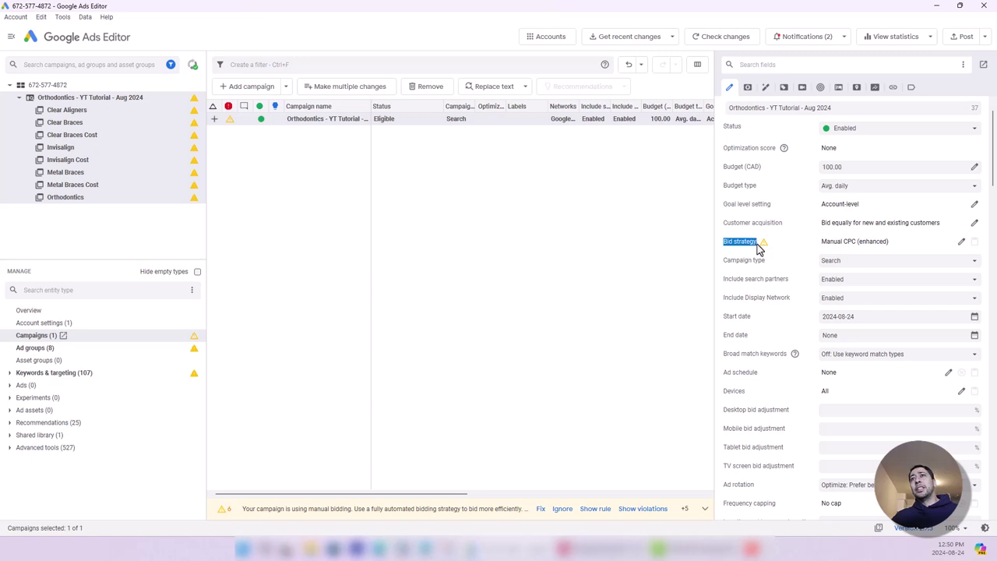
pyautogui.click(961, 242)
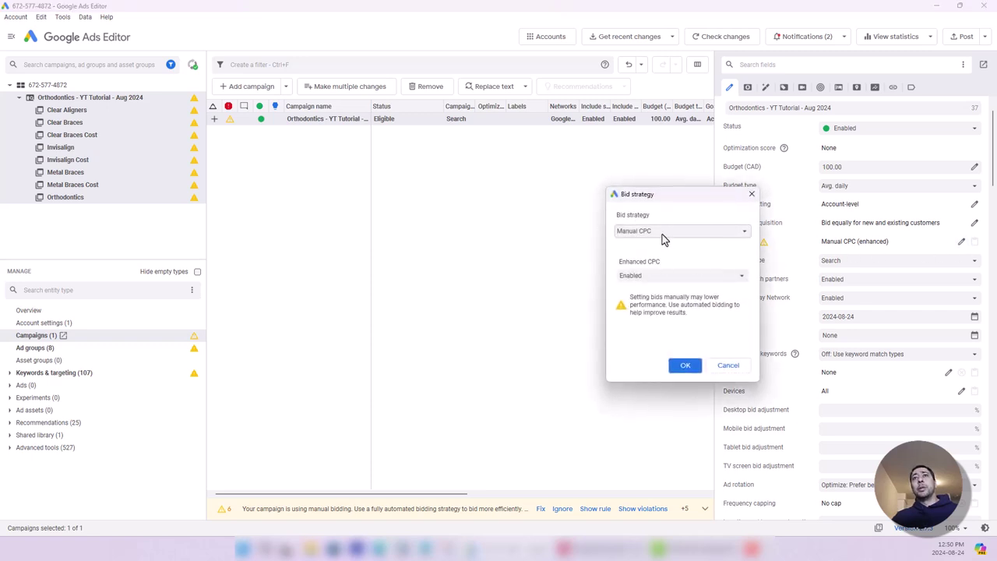
pyautogui.moveTo(668, 201); pyautogui.dragTo(604, 194)
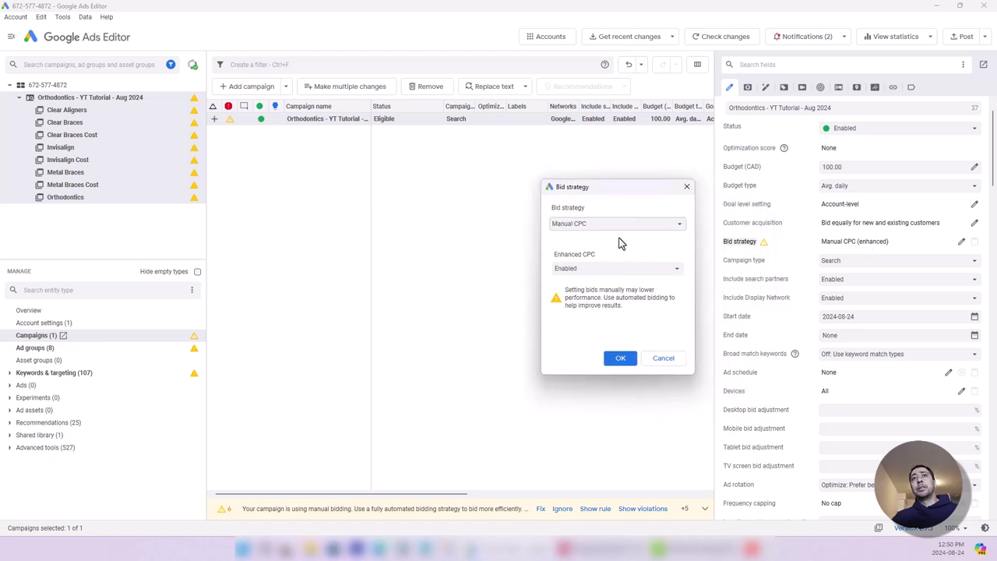
pyautogui.click(613, 227)
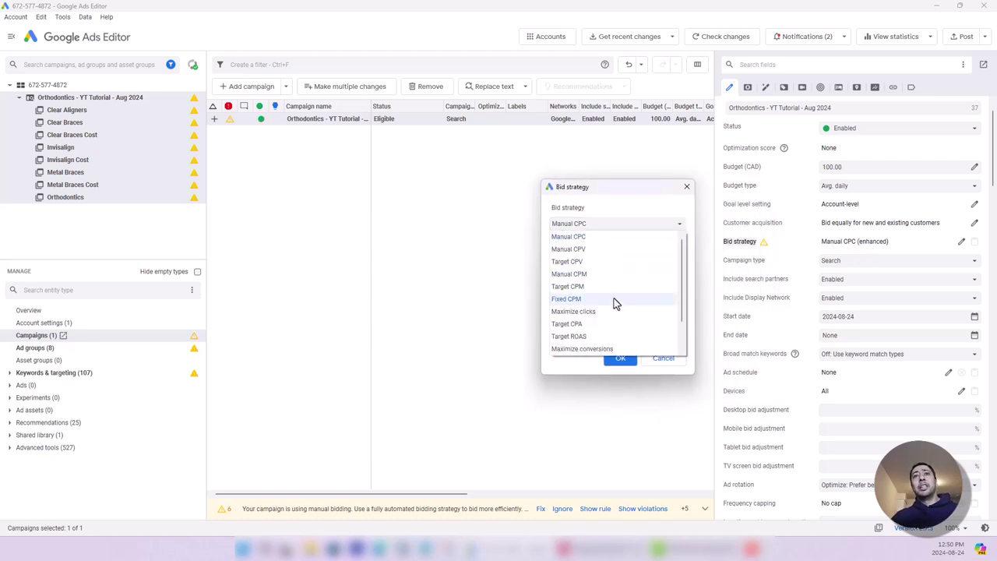
pyautogui.scroll(-1, 592, 304)
pyautogui.click(590, 315)
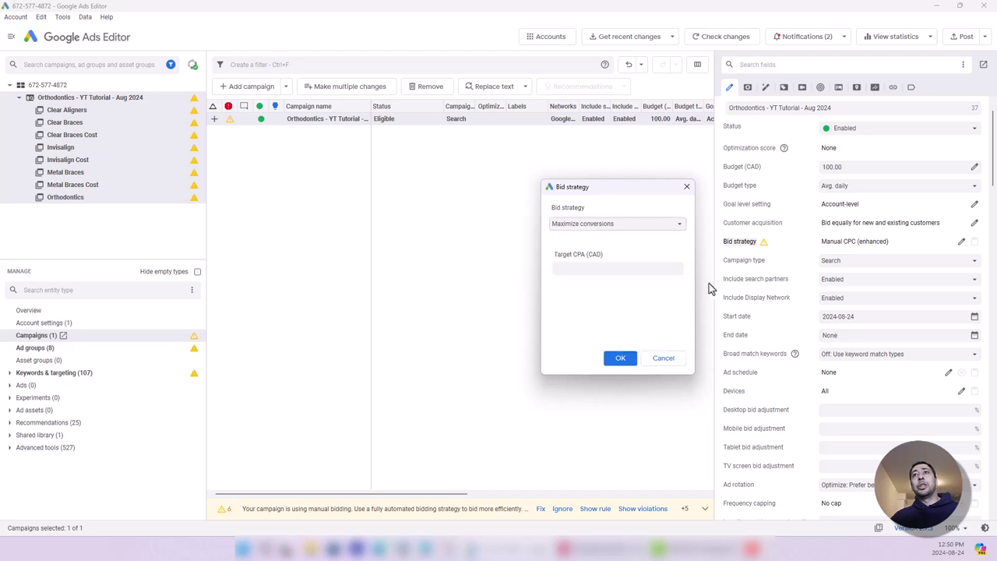
pyautogui.click(636, 271)
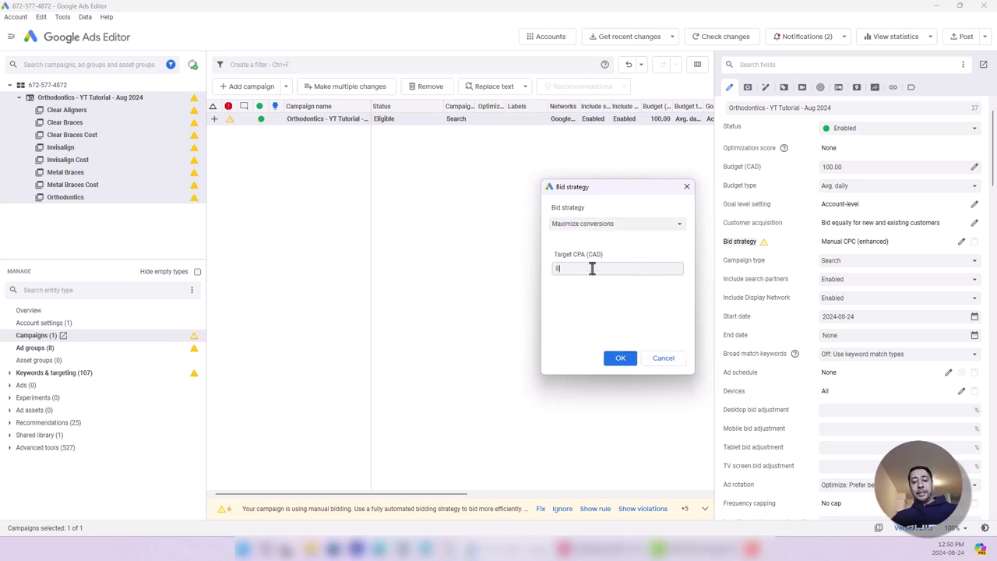
pyautogui.click(620, 357)
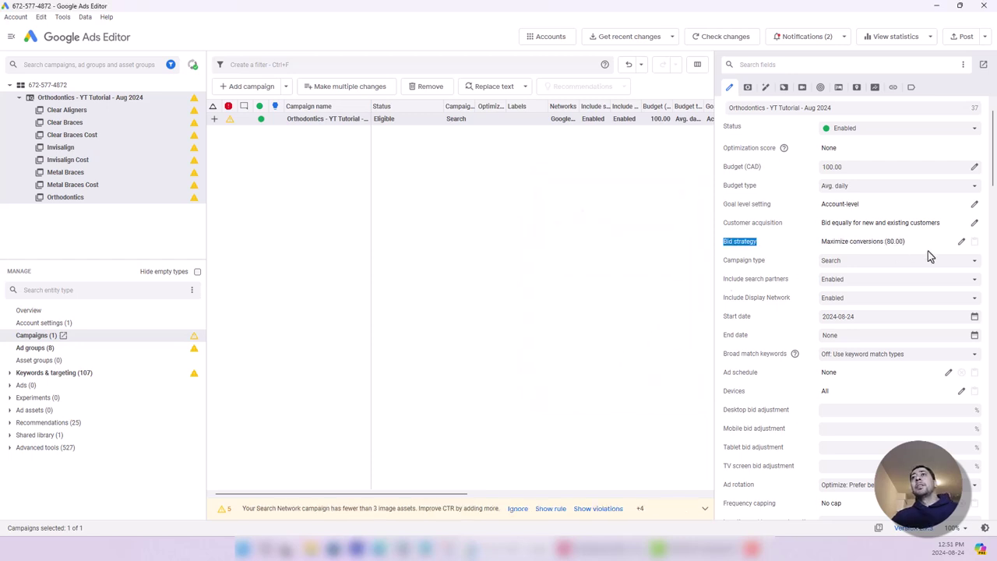
# Step: Review the alternative bid strategies available for the campaign and close the dialog without changes
pyautogui.moveTo(905, 243); pyautogui.dragTo(871, 245)
pyautogui.click(872, 248)
pyautogui.click(961, 242)
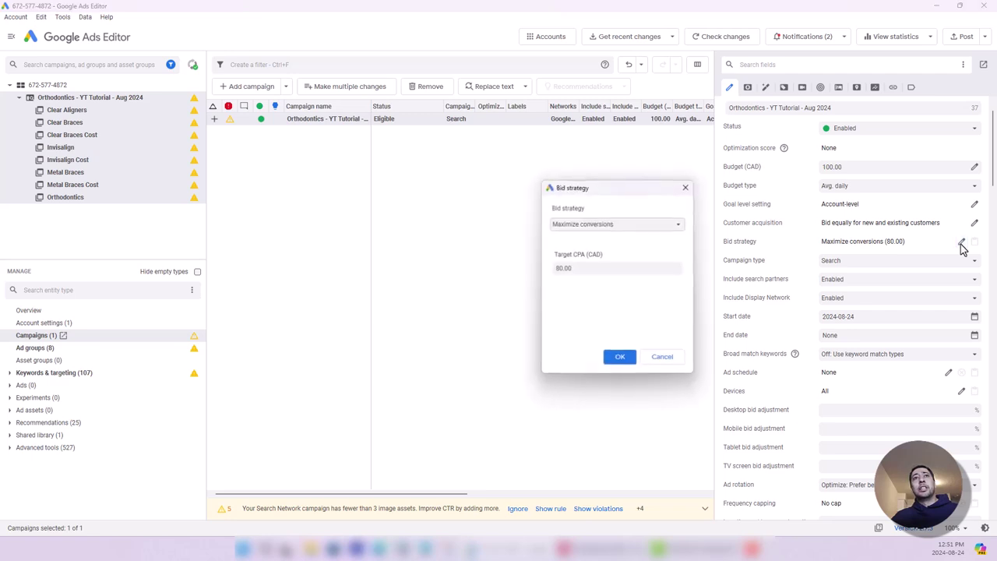
pyautogui.click(586, 224)
pyautogui.scroll(-2, 602, 320)
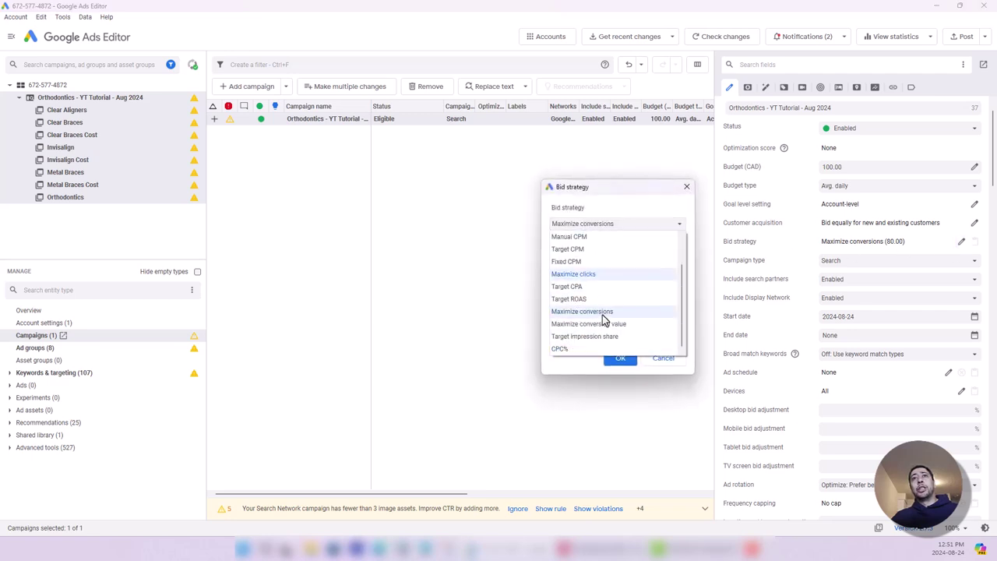
pyautogui.moveTo(689, 314)
pyautogui.mouseDown()
pyautogui.moveTo(679, 265)
pyautogui.moveTo(690, 331)
pyautogui.mouseUp()
pyautogui.click(594, 366)
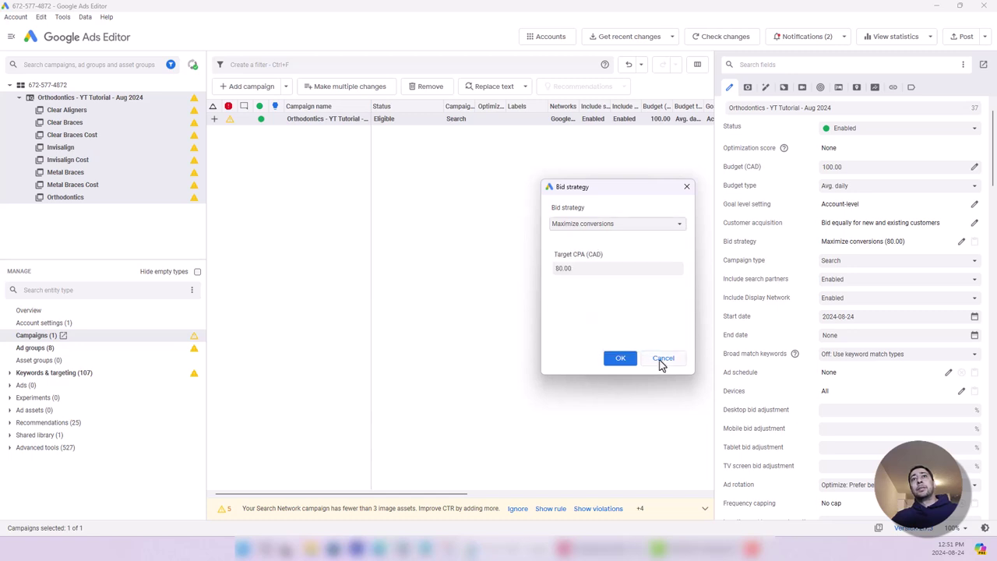
pyautogui.click(663, 360)
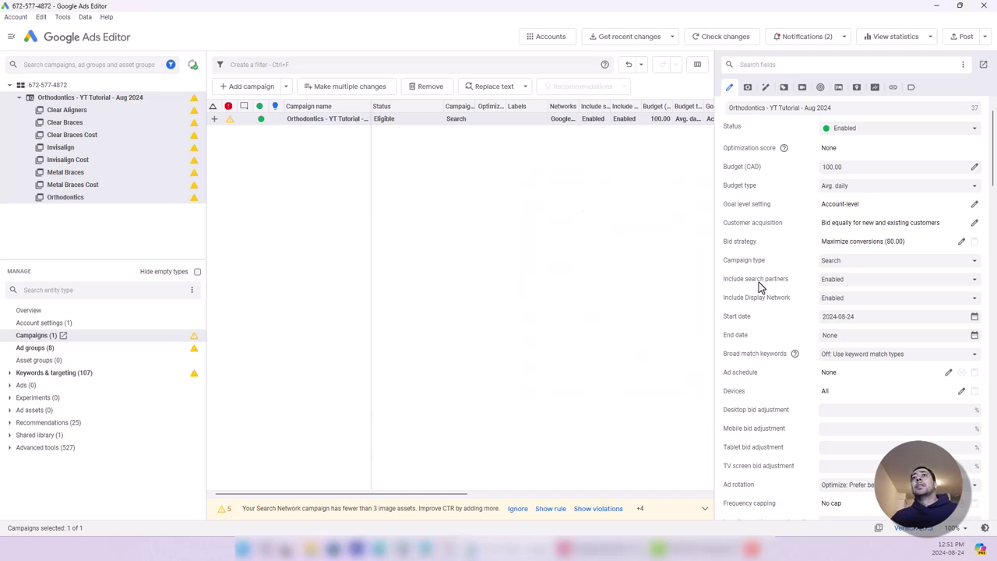
# Step: Check the campaign type choices and disable both search partners and the Display Network for the campaign
pyautogui.click(831, 265)
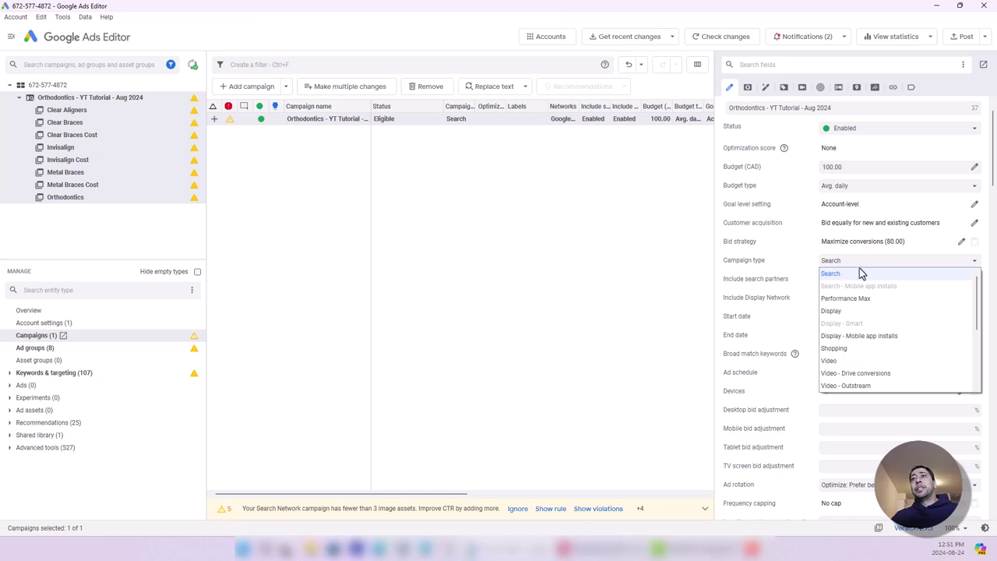
pyautogui.click(806, 264)
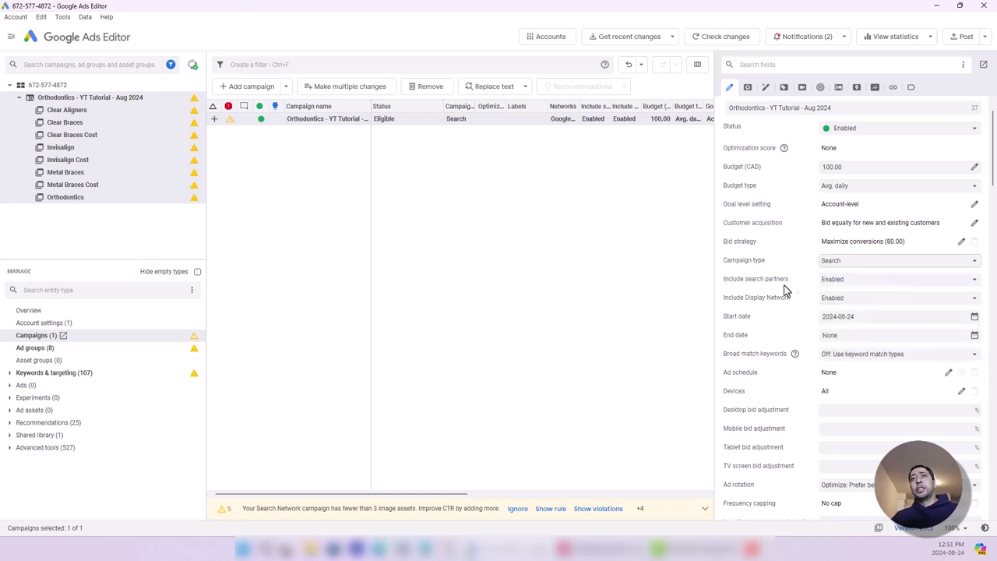
pyautogui.click(847, 280)
pyautogui.click(847, 305)
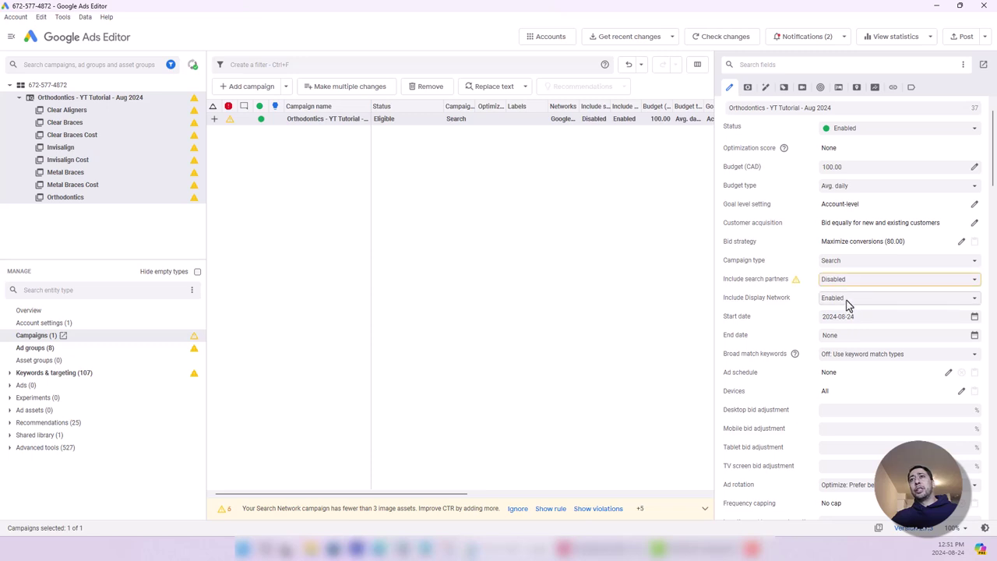
pyautogui.click(845, 299)
pyautogui.click(846, 323)
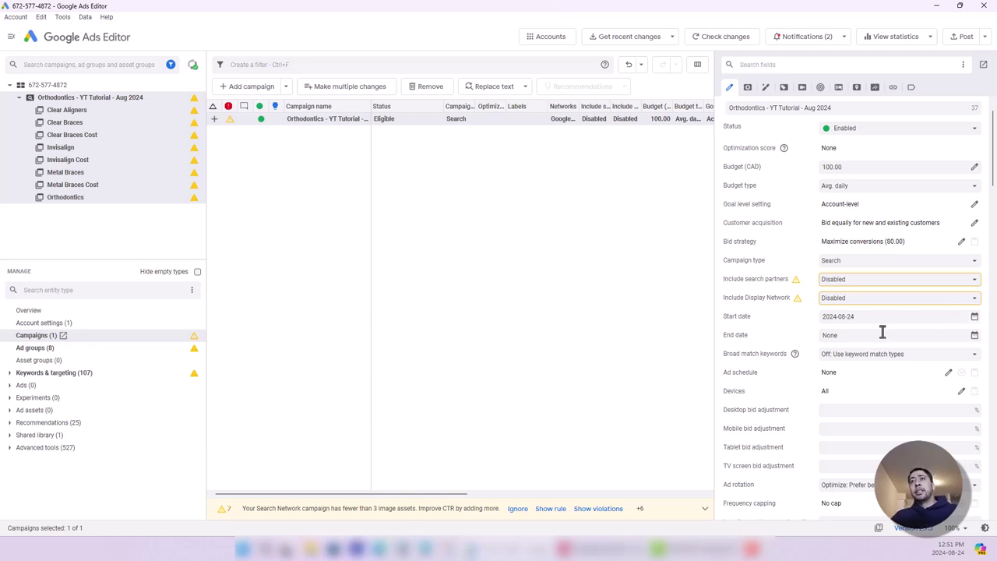
# Step: Set the campaign's start date to 2024-08-30
pyautogui.doubleClick(850, 317)
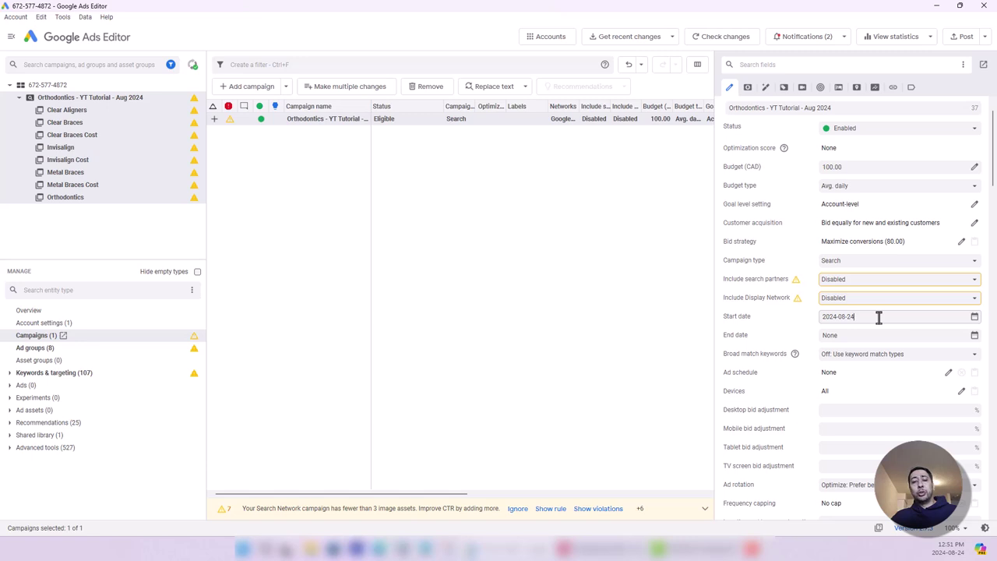
pyautogui.click(973, 318)
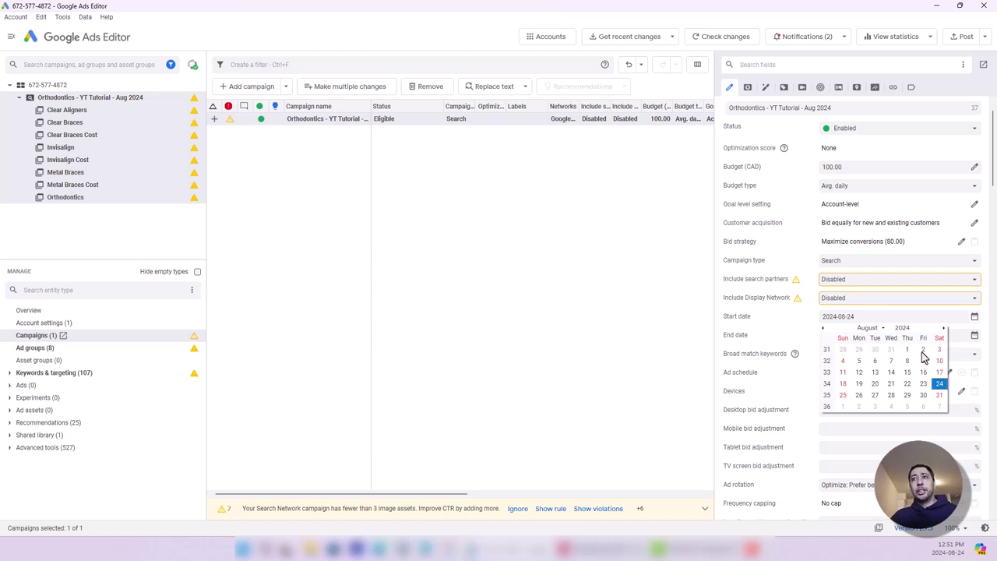
pyautogui.click(923, 396)
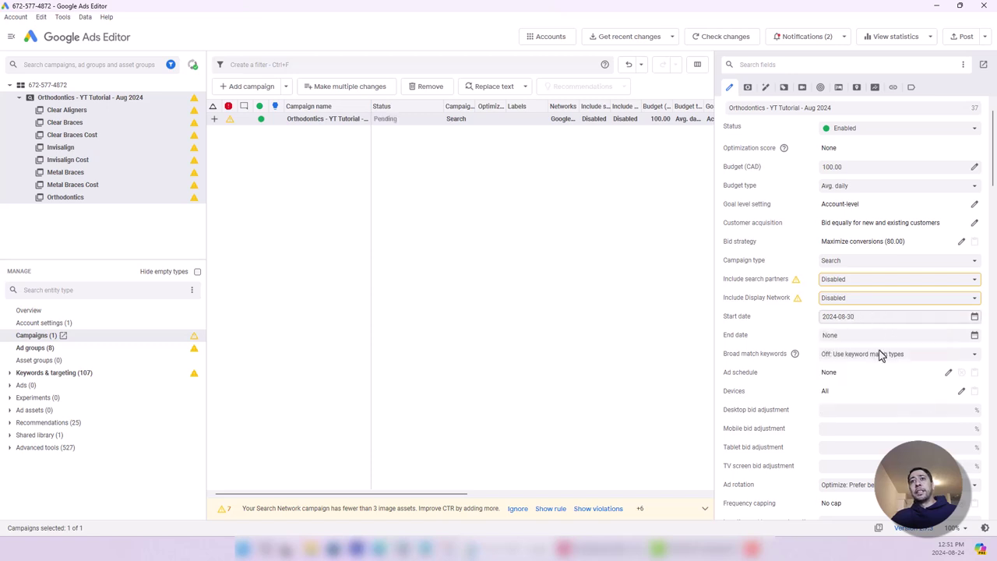
# Step: Examine the campaign's remaining settings, including the targeting method options and the location targeting
pyautogui.scroll(-2, 896, 374)
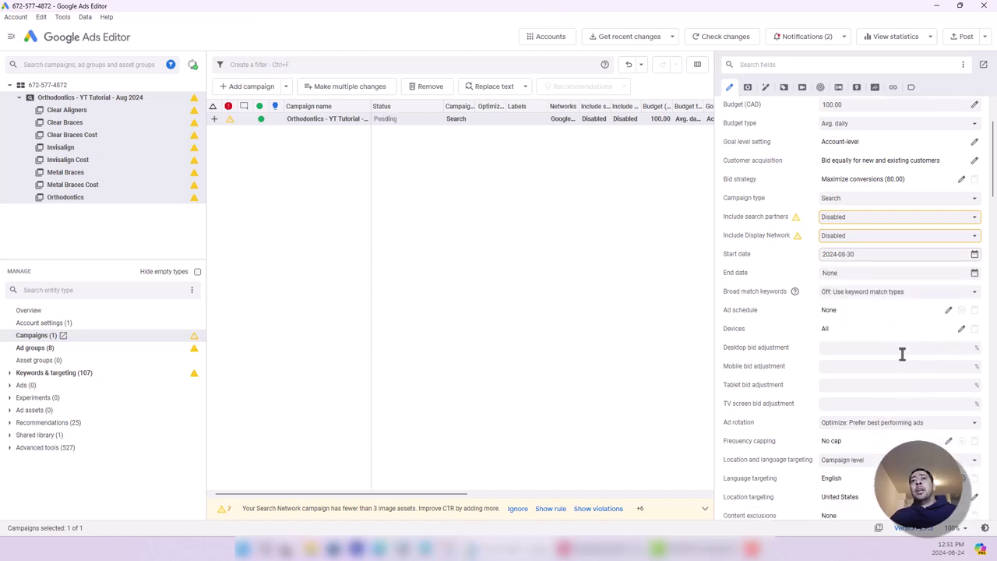
pyautogui.scroll(-4, 787, 313)
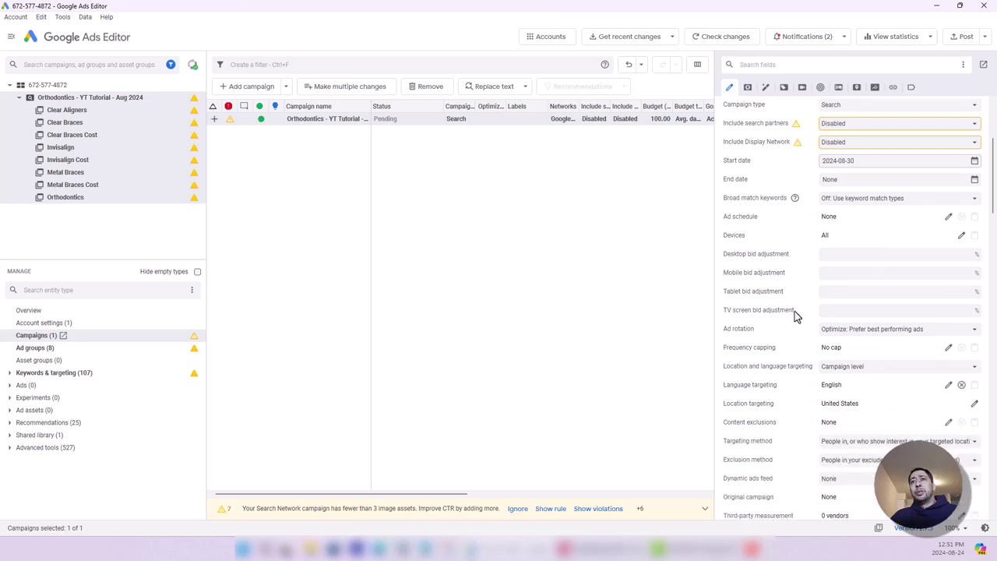
pyautogui.scroll(-4, 796, 316)
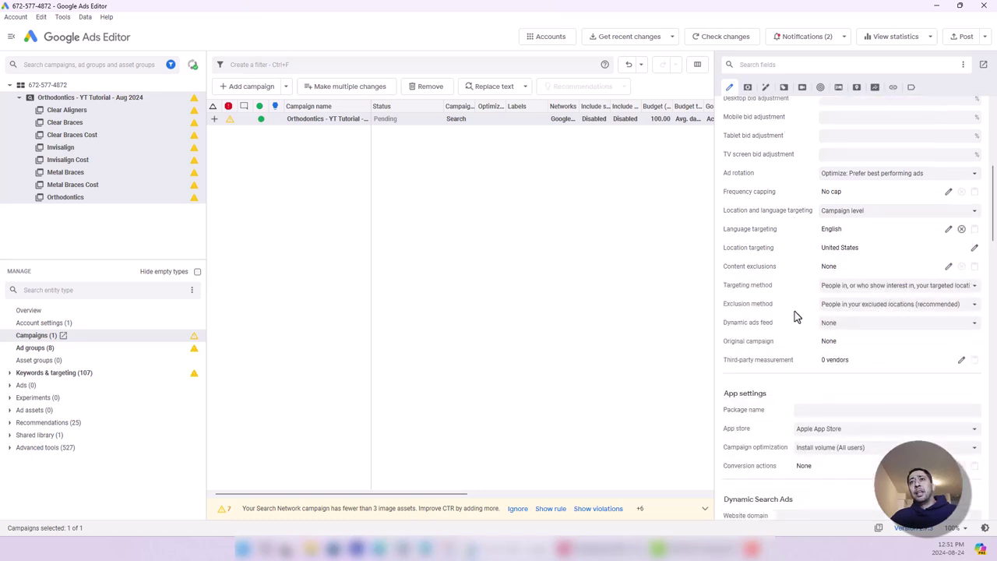
pyautogui.click(730, 288)
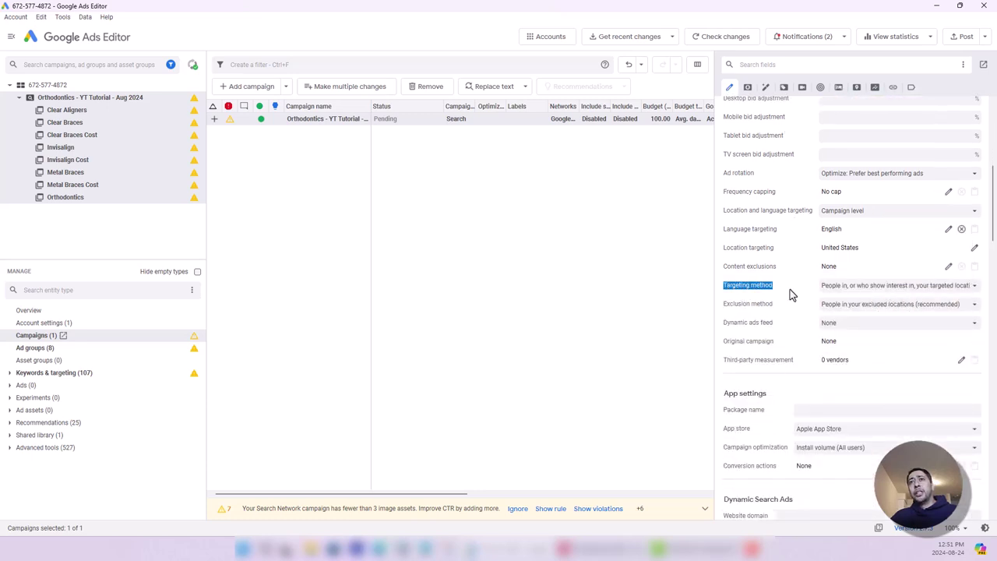
pyautogui.click(856, 288)
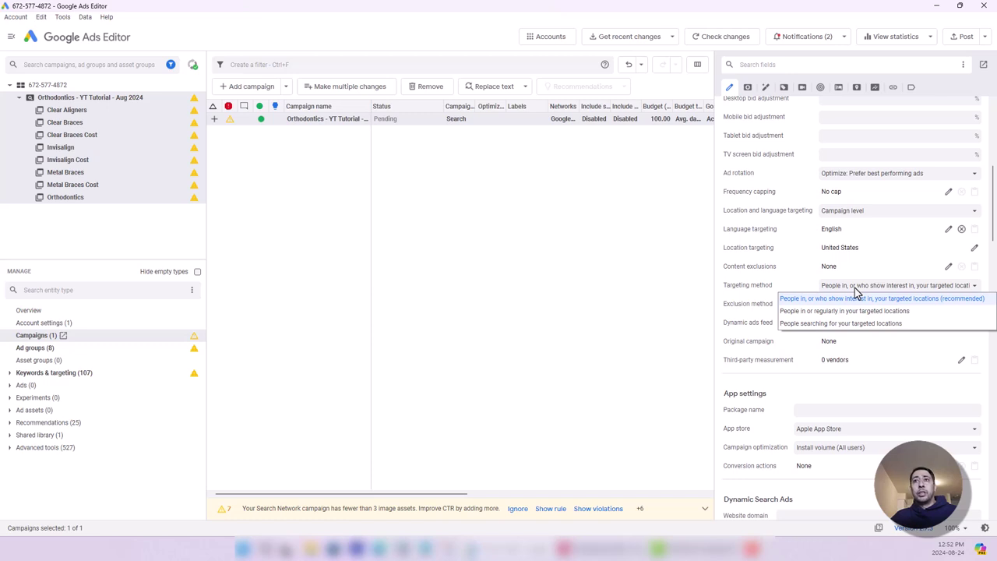
pyautogui.click(880, 274)
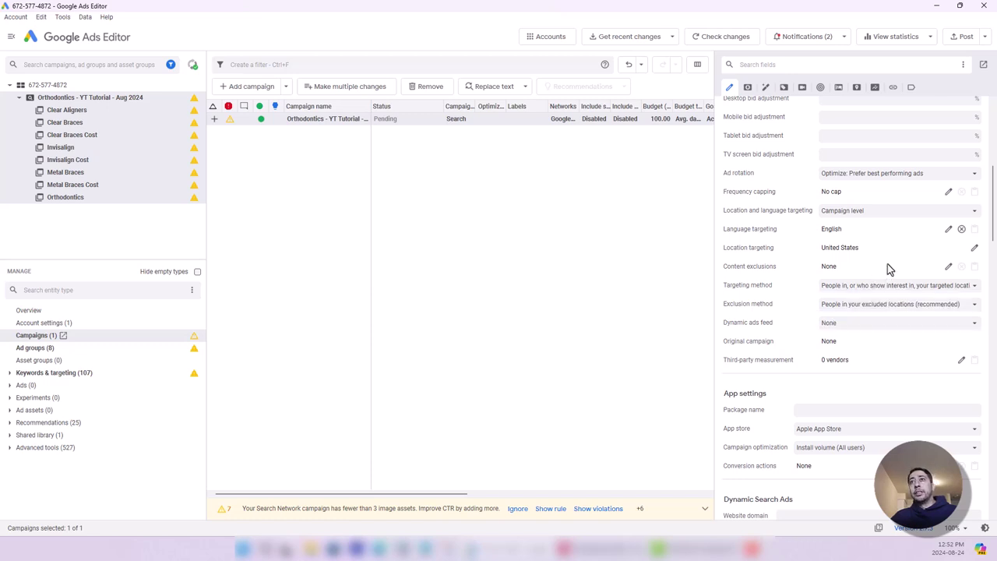
pyautogui.moveTo(834, 249)
pyautogui.mouseDown()
pyautogui.moveTo(870, 255)
pyautogui.moveTo(821, 255)
pyautogui.mouseUp()
pyautogui.click(851, 252)
pyautogui.scroll(-6, 887, 261)
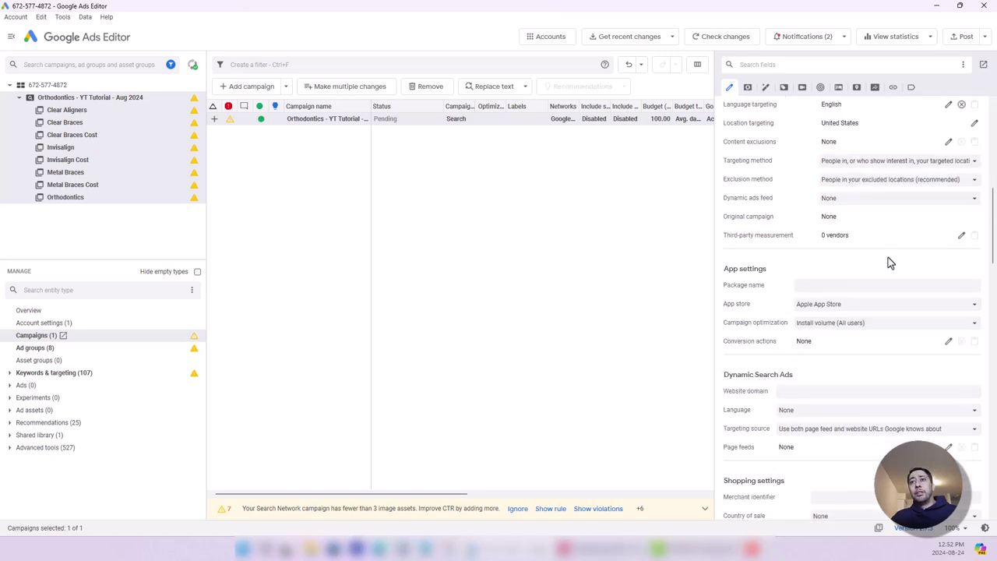
pyautogui.scroll(10, 888, 260)
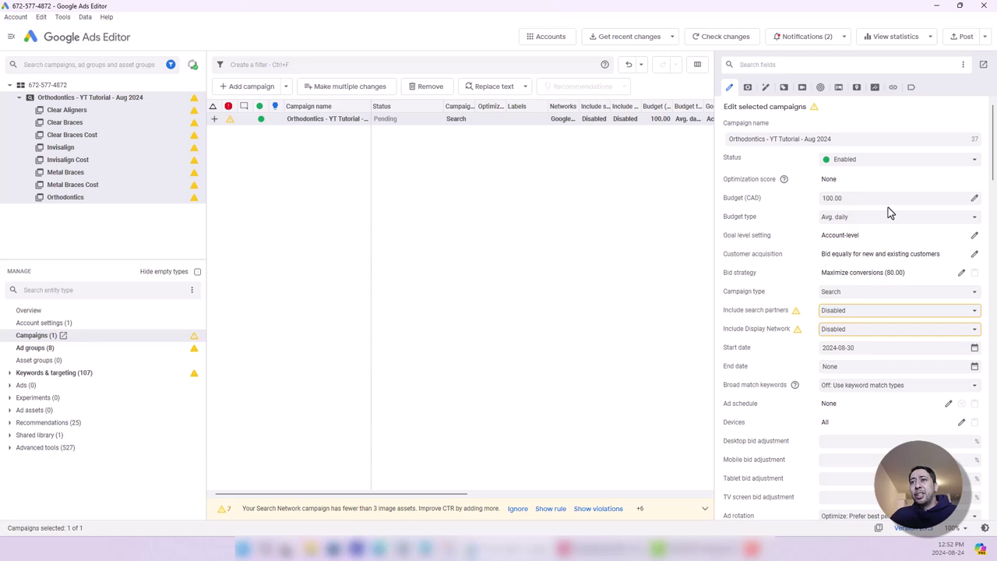
pyautogui.scroll(-4, 894, 216)
pyautogui.scroll(4, 903, 230)
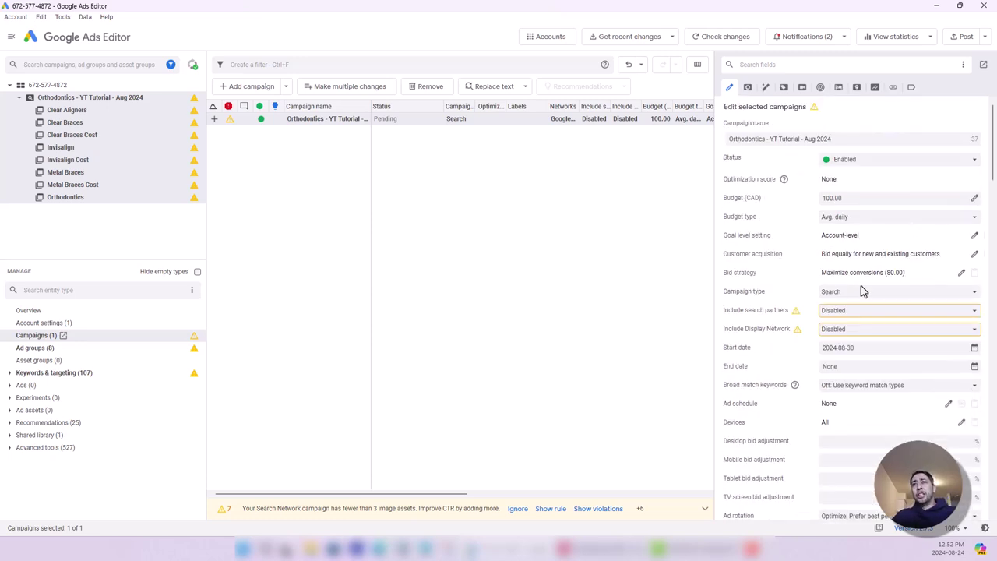
pyautogui.scroll(-1, 938, 257)
pyautogui.scroll(1, 947, 240)
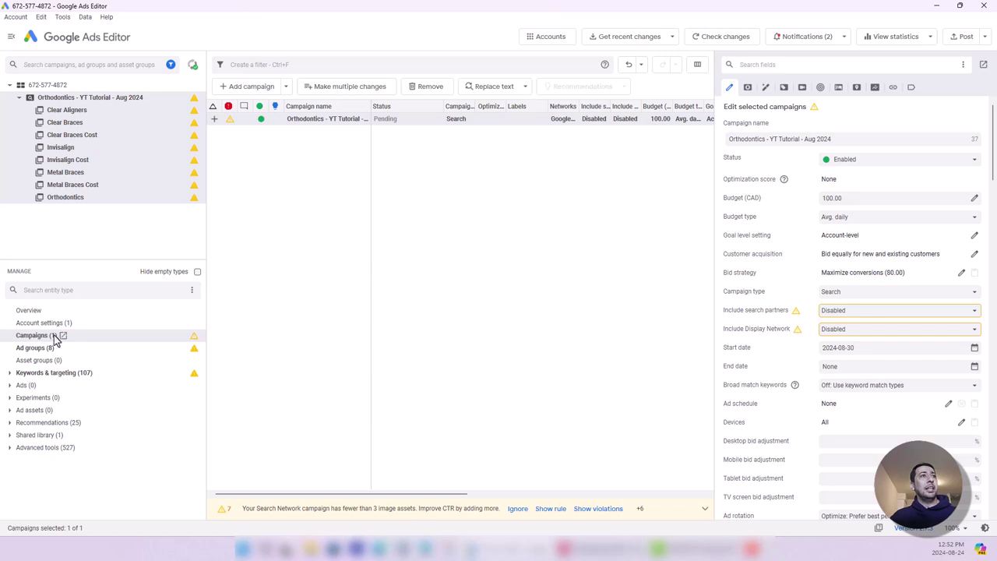
# Step: Remove the United States location target from the Orthodontics campaign's targeting
pyautogui.click(10, 373)
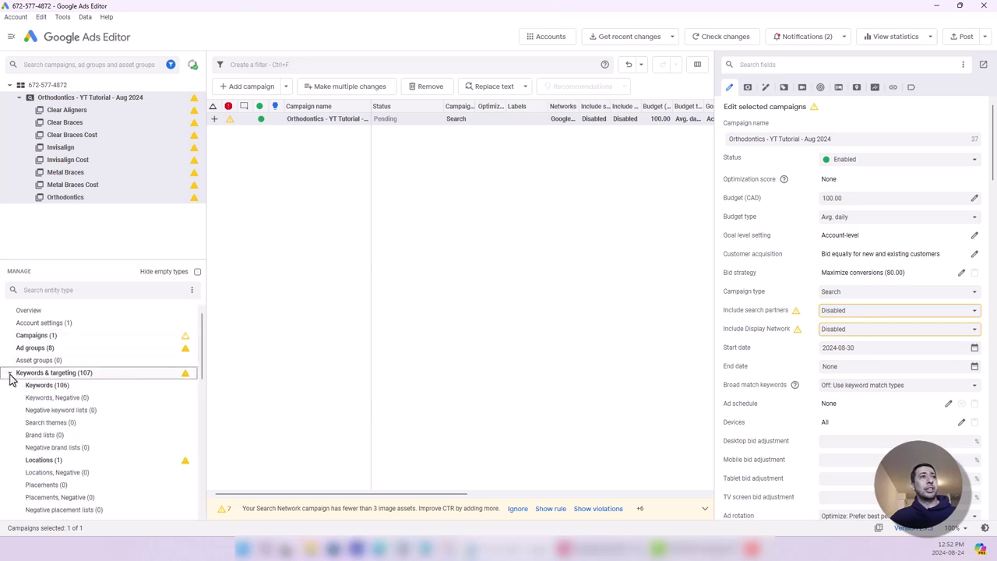
pyautogui.click(46, 460)
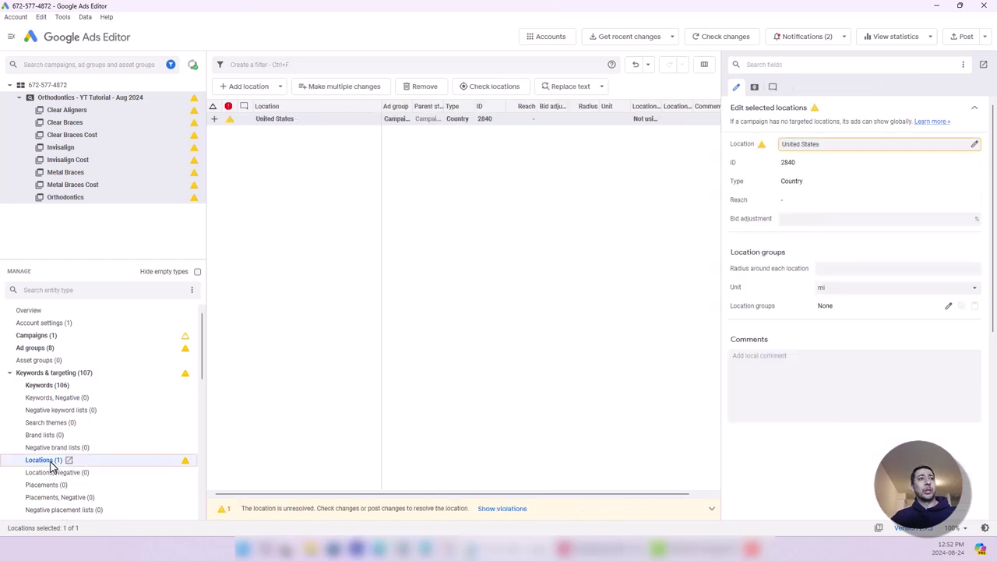
pyautogui.click(302, 121)
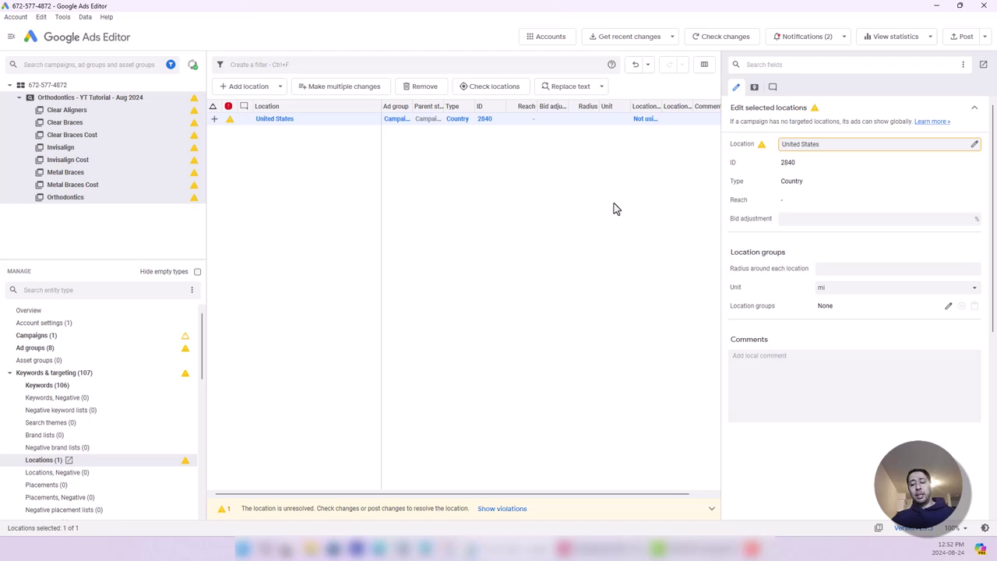
pyautogui.press('Delete')
# Step: Add a new campaign-level location target and open the search for choosing its location
pyautogui.click(278, 88)
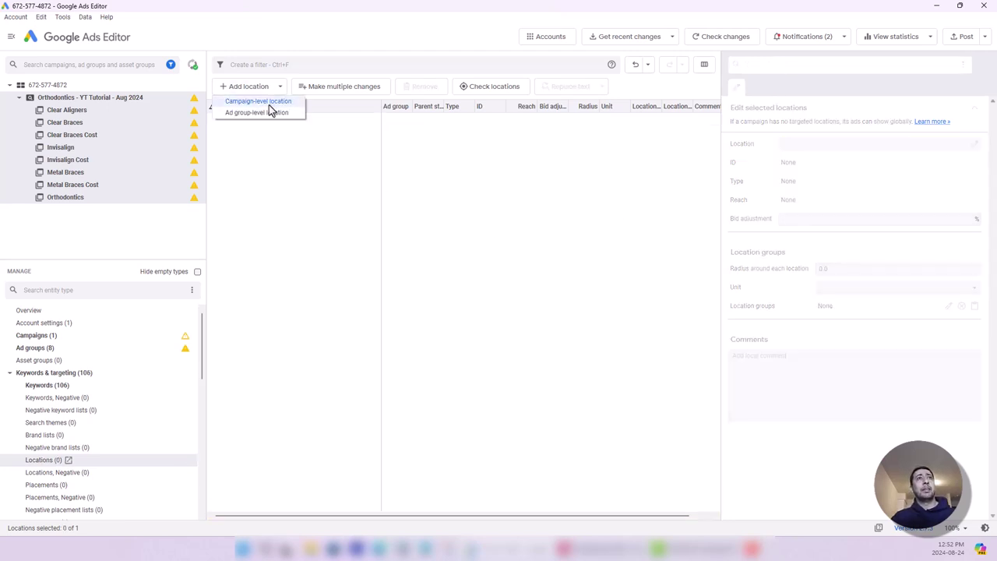
pyautogui.click(268, 103)
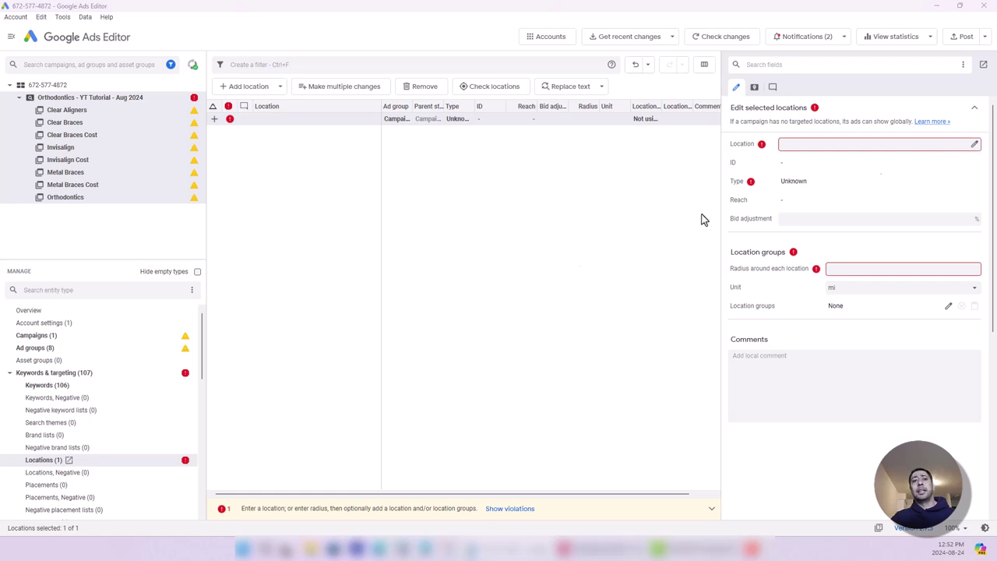
pyautogui.click(973, 144)
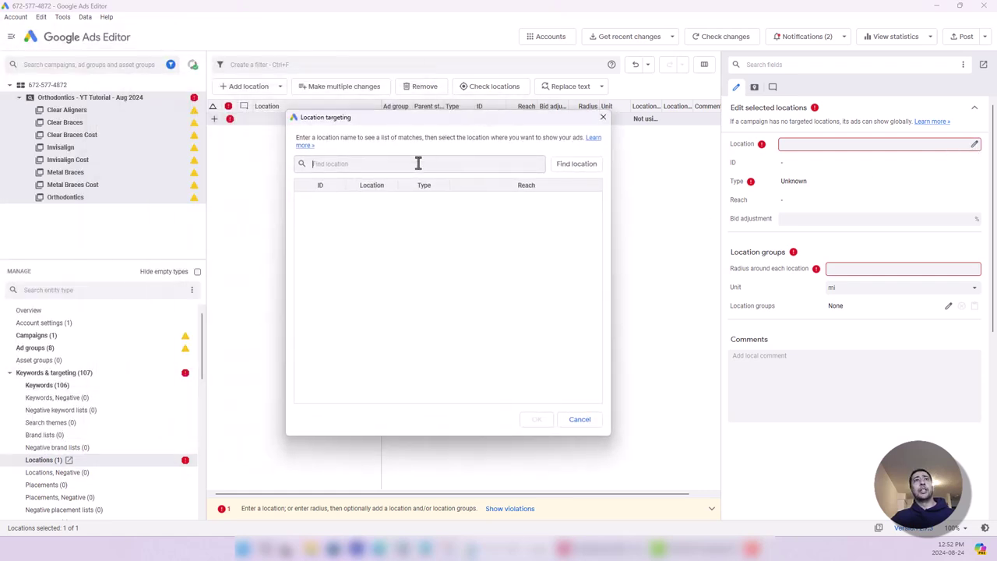
pyautogui.moveTo(435, 120); pyautogui.dragTo(484, 117)
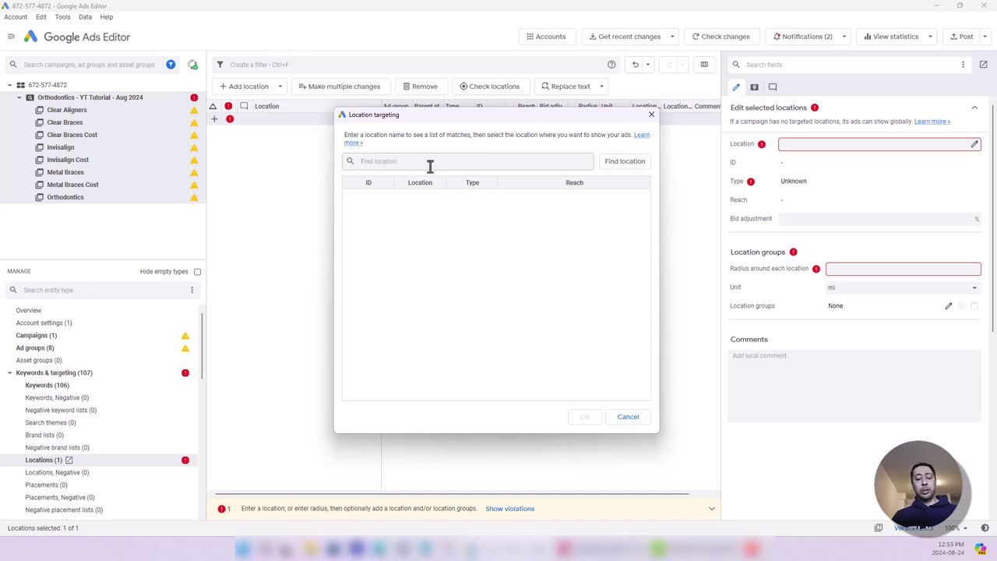
# Step: Search the targetable locations for "los angeles" and go through the matching city, DMA region and county entries
pyautogui.write('los angeles')
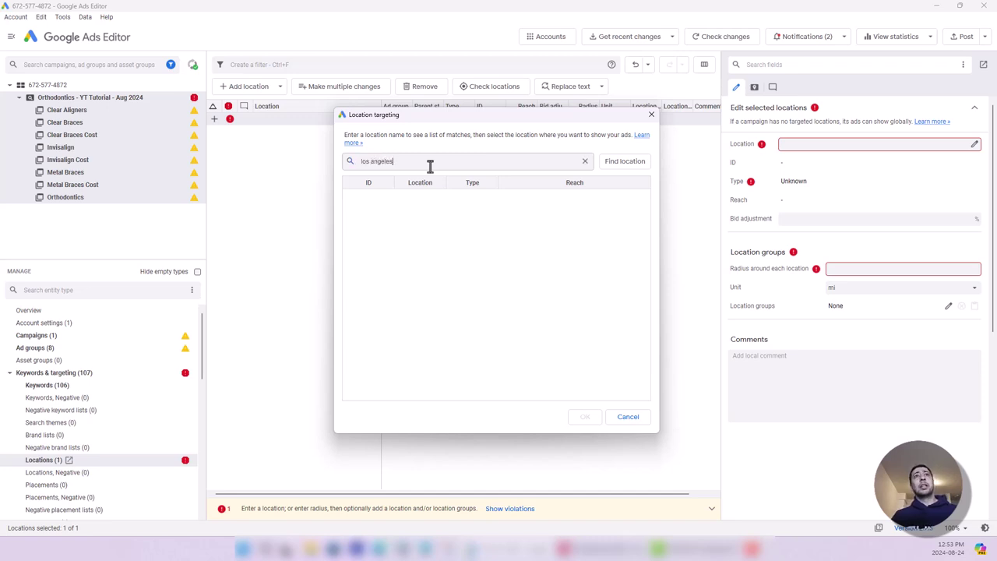
pyautogui.press('Return')
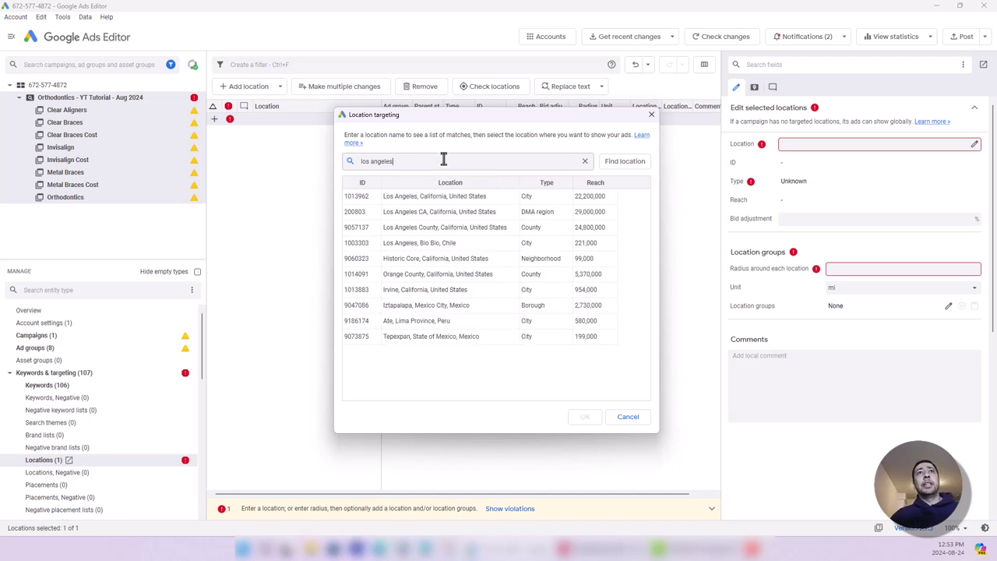
pyautogui.click(458, 197)
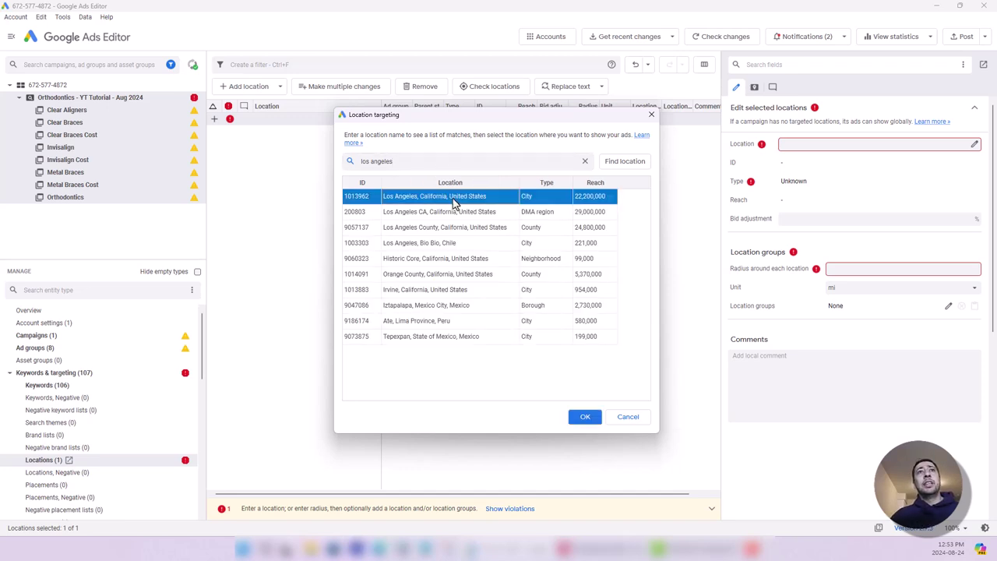
pyautogui.click(497, 215)
pyautogui.click(490, 230)
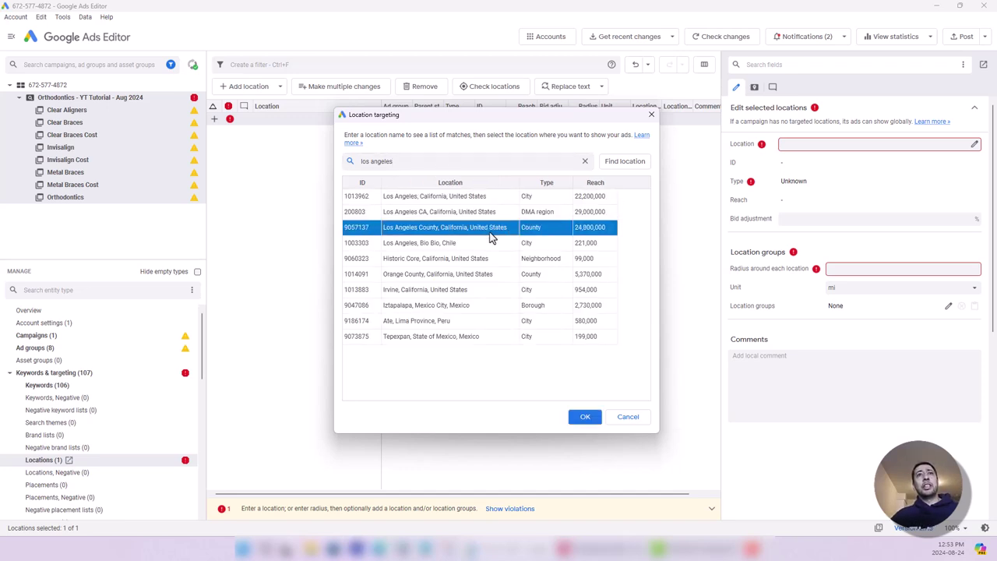
pyautogui.click(446, 246)
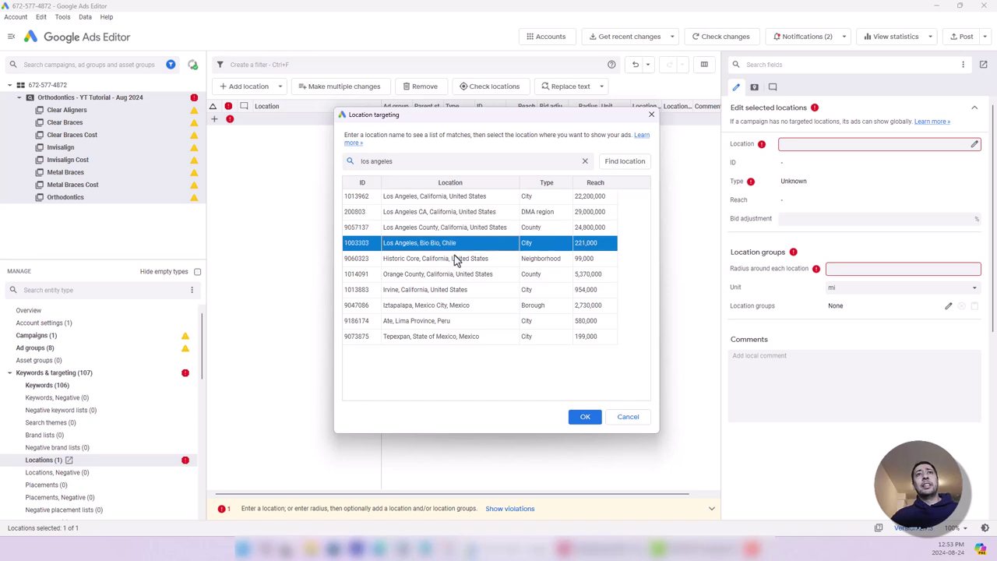
# Step: Set the campaign's targeted location to the city Los Angeles, California, United States
pyautogui.click(460, 199)
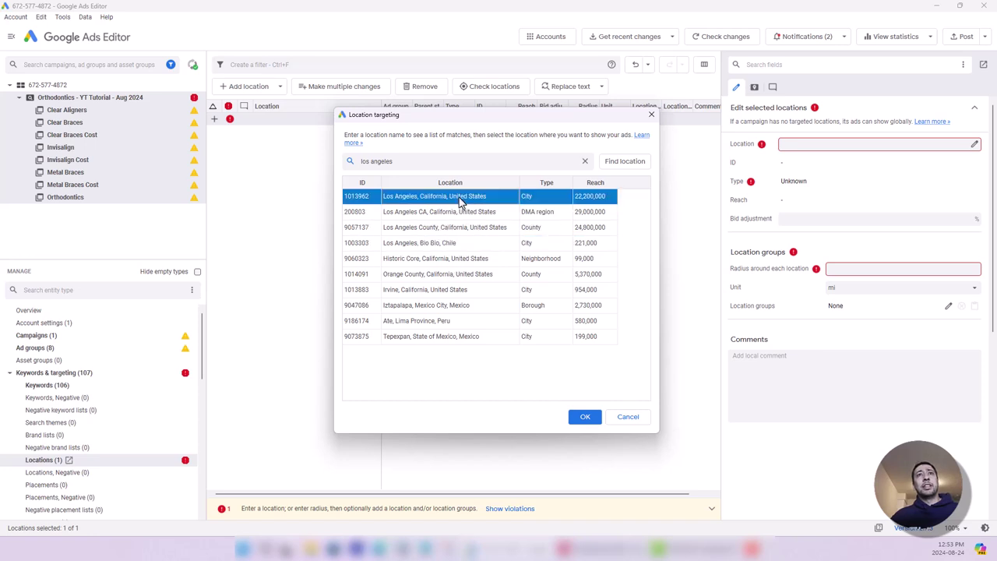
pyautogui.click(585, 416)
pyautogui.click(354, 165)
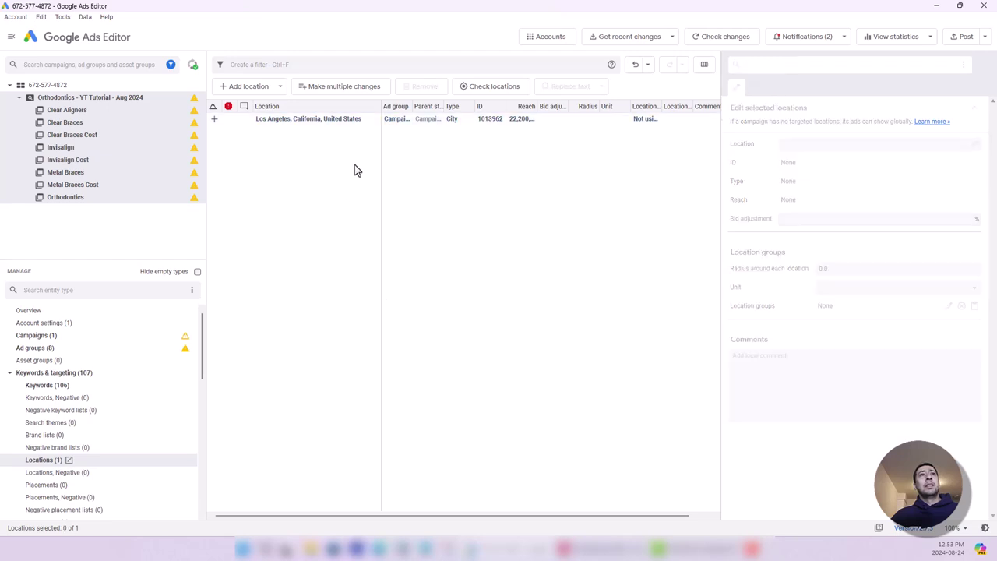
pyautogui.click(310, 123)
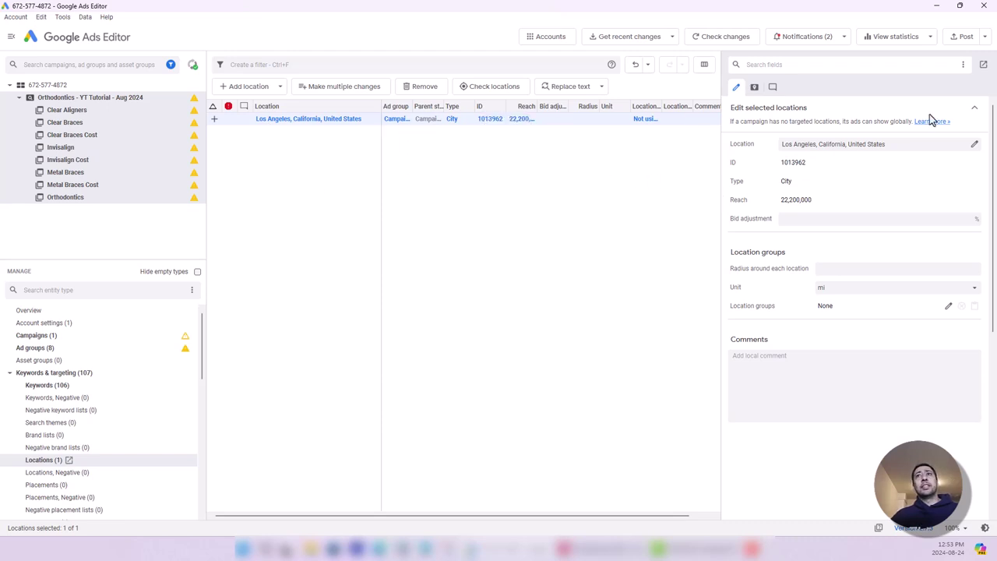
pyautogui.click(474, 131)
pyautogui.click(470, 120)
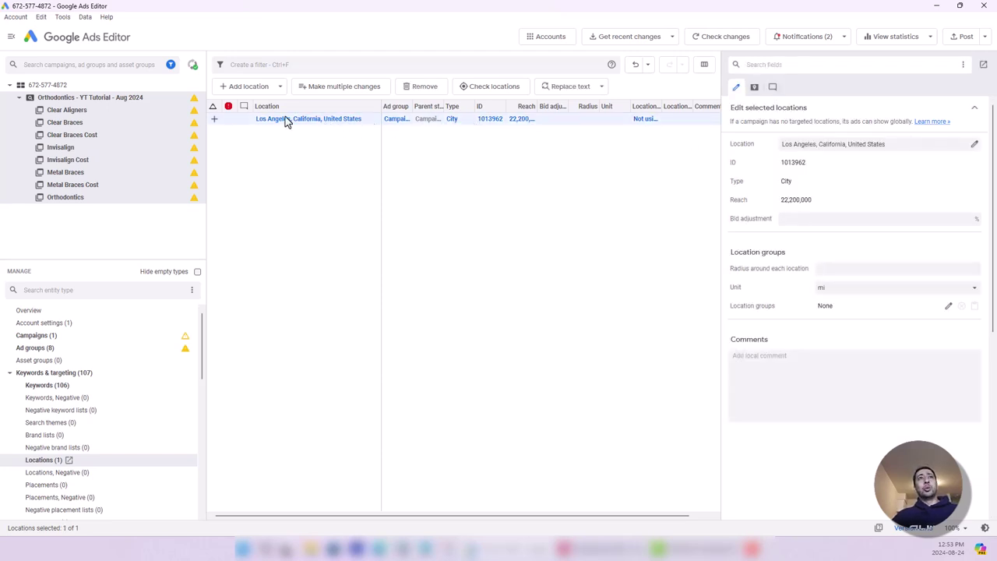
pyautogui.click(259, 91)
pyautogui.click(261, 102)
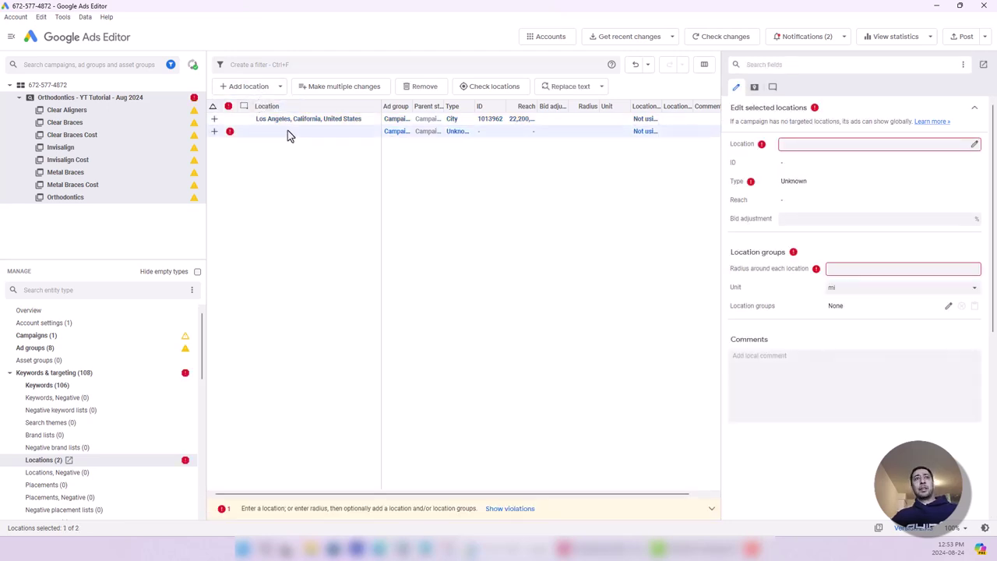
pyautogui.press('Delete')
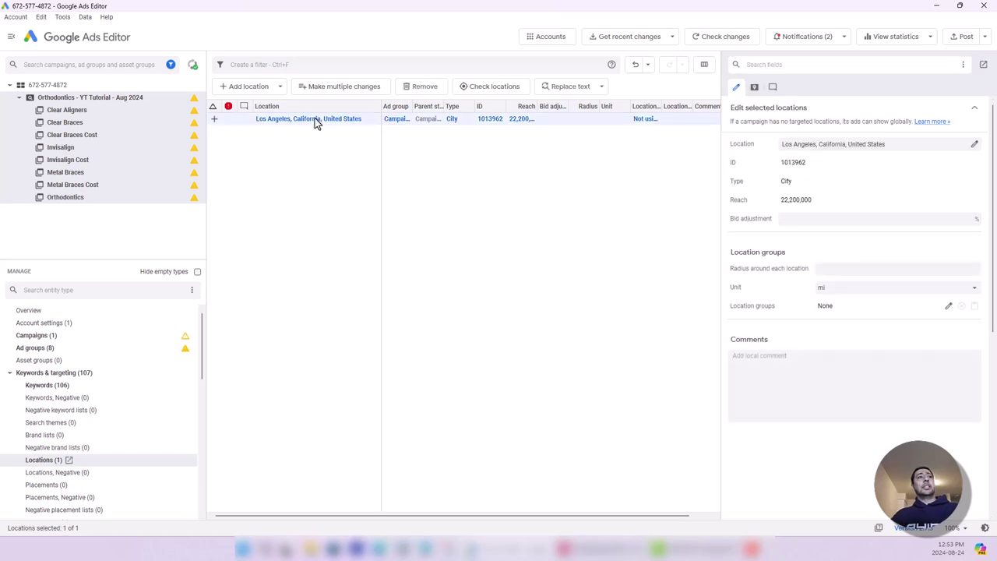
pyautogui.click(67, 474)
pyautogui.click(265, 87)
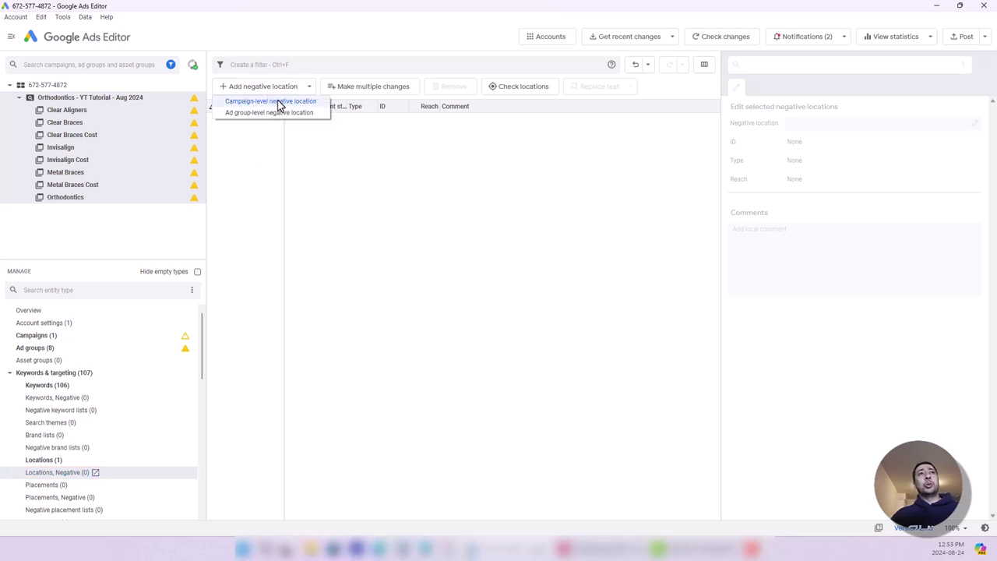
pyautogui.click(279, 101)
pyautogui.click(974, 123)
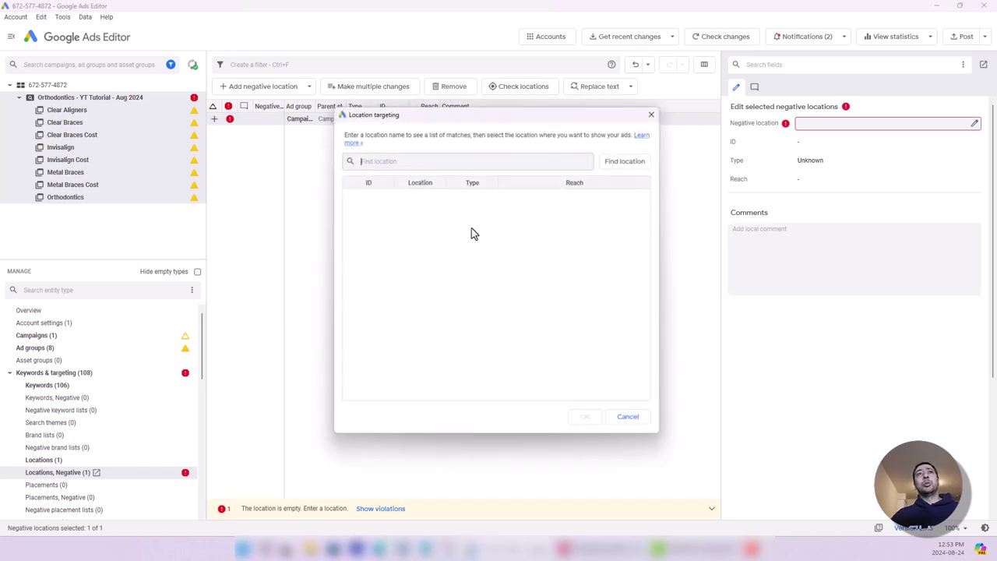
pyautogui.click(631, 419)
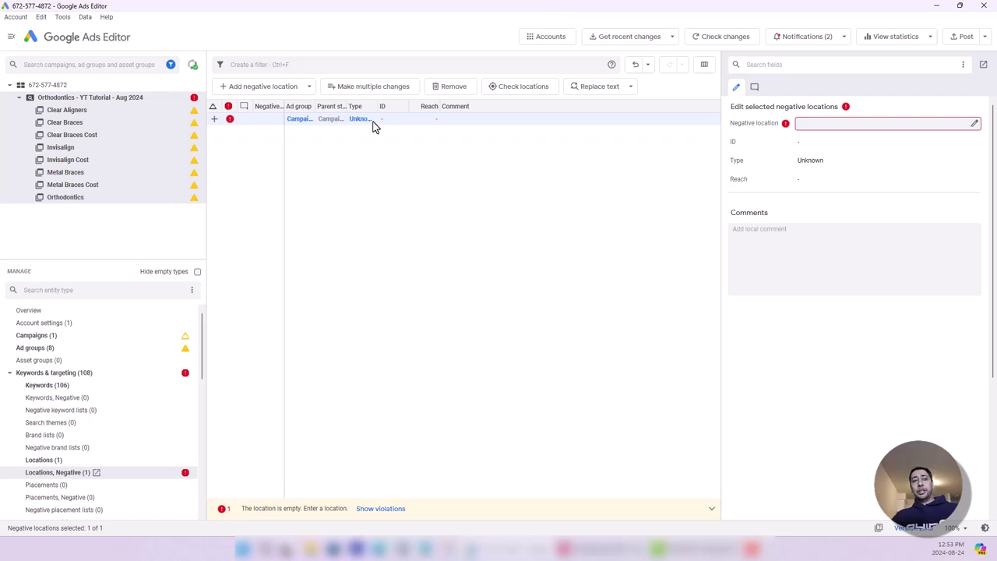
pyautogui.hotkey('ctrl', 'z')
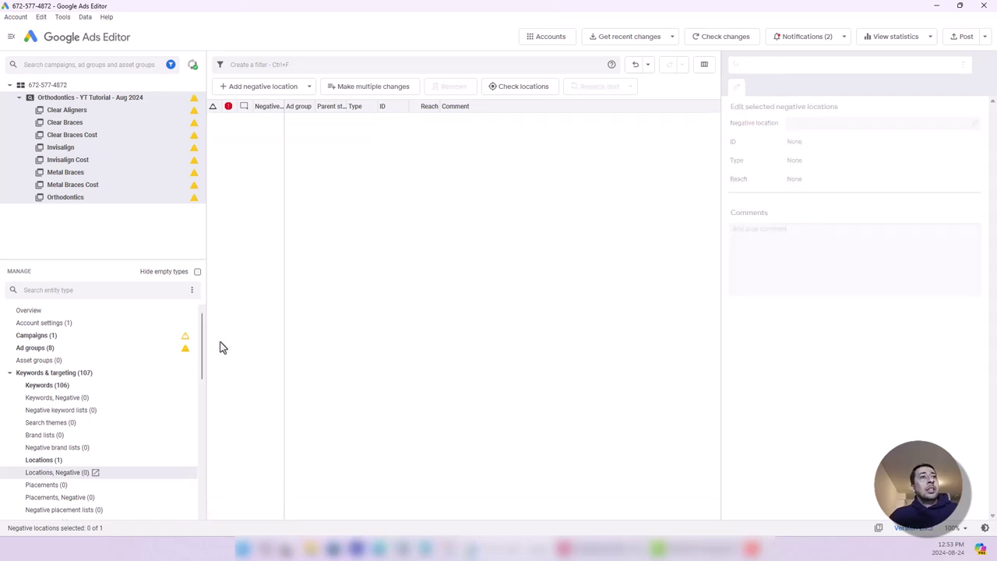
# Step: Examine the bid, bid adjustment and targeting settings of the Clear Braces ad group
pyautogui.click(10, 373)
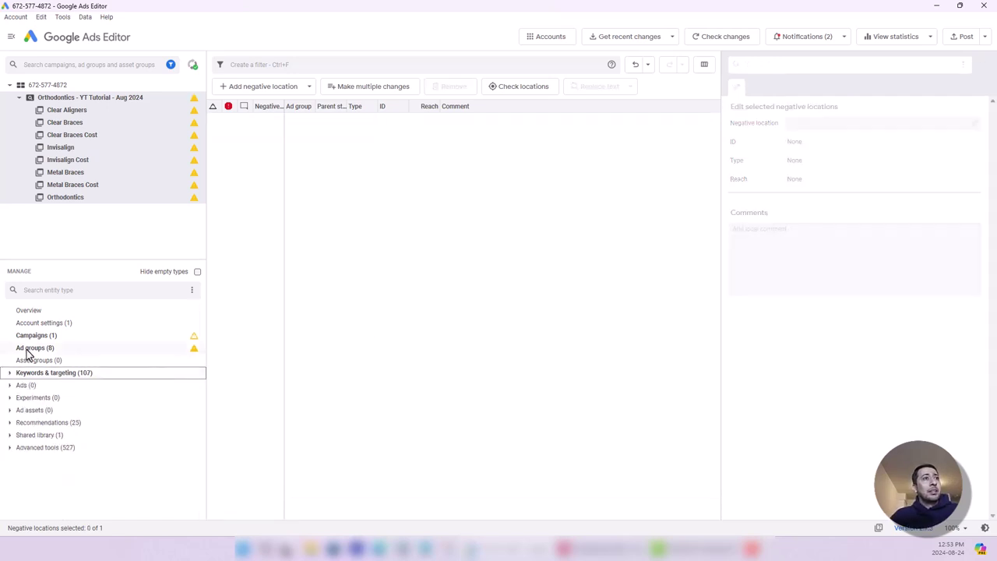
pyautogui.click(28, 348)
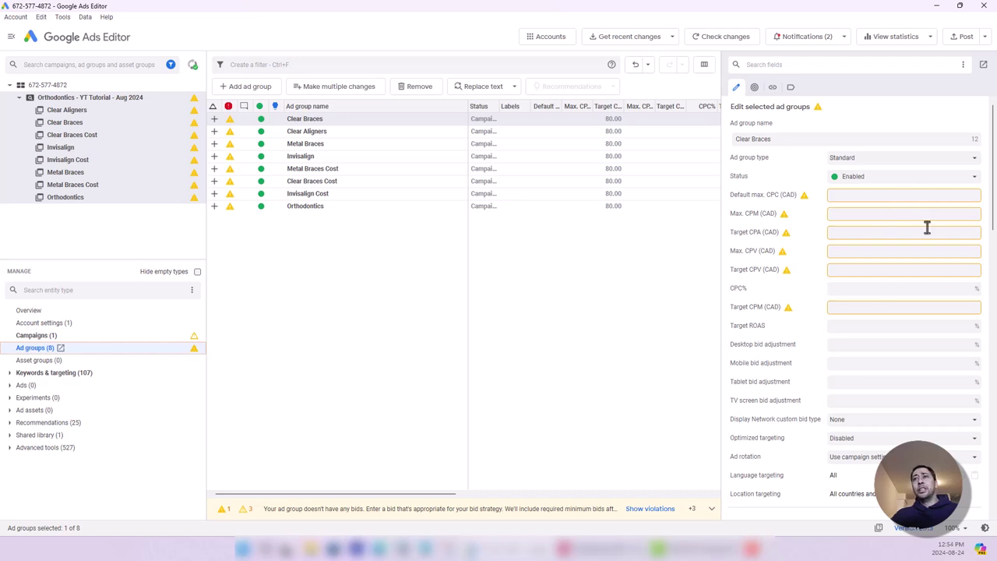
pyautogui.scroll(-1, 918, 231)
pyautogui.scroll(-5, 906, 227)
pyautogui.scroll(-9, 950, 233)
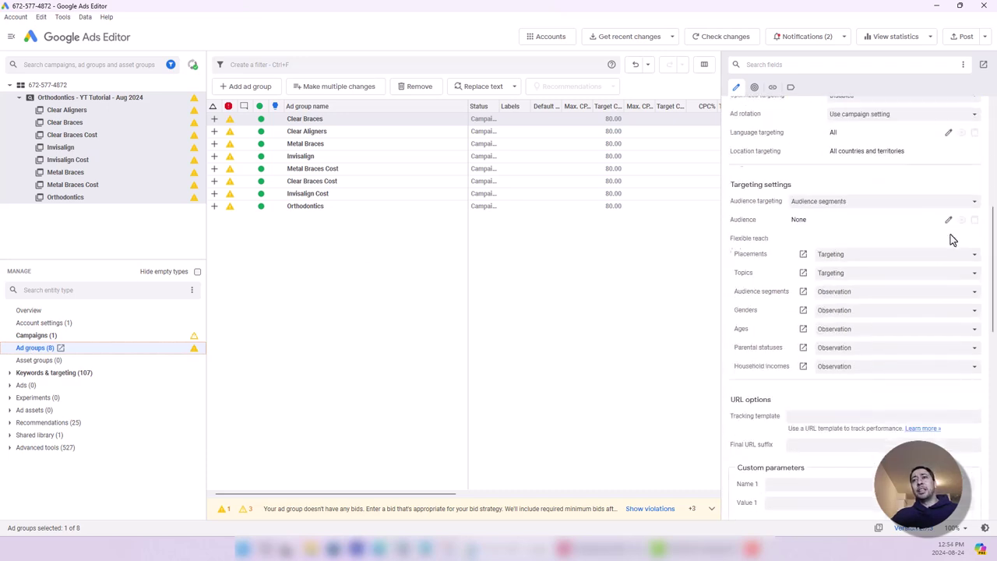
pyautogui.scroll(10, 954, 236)
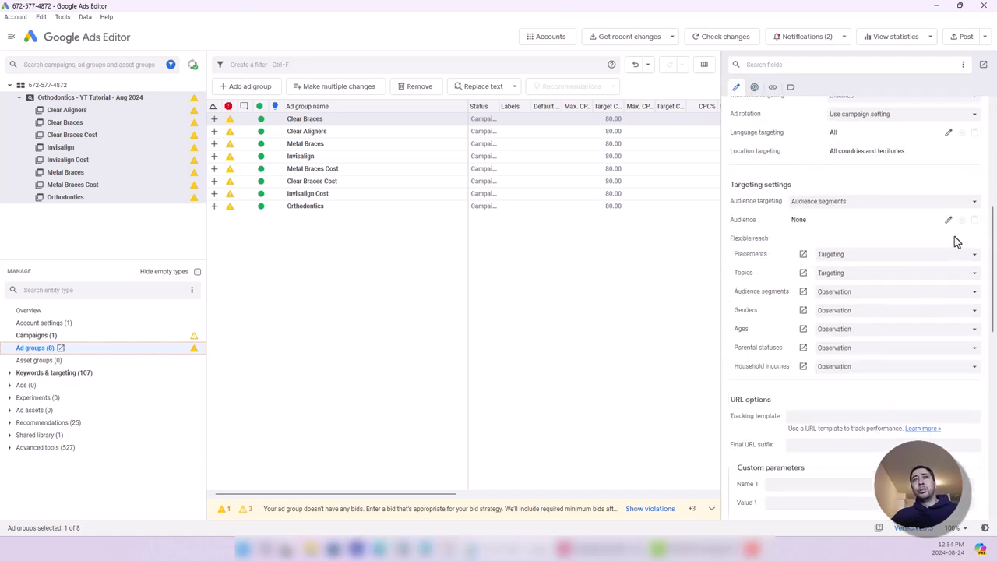
# Step: Try adding a blank responsive search ad to the Clear Braces ad group
pyautogui.click(17, 387)
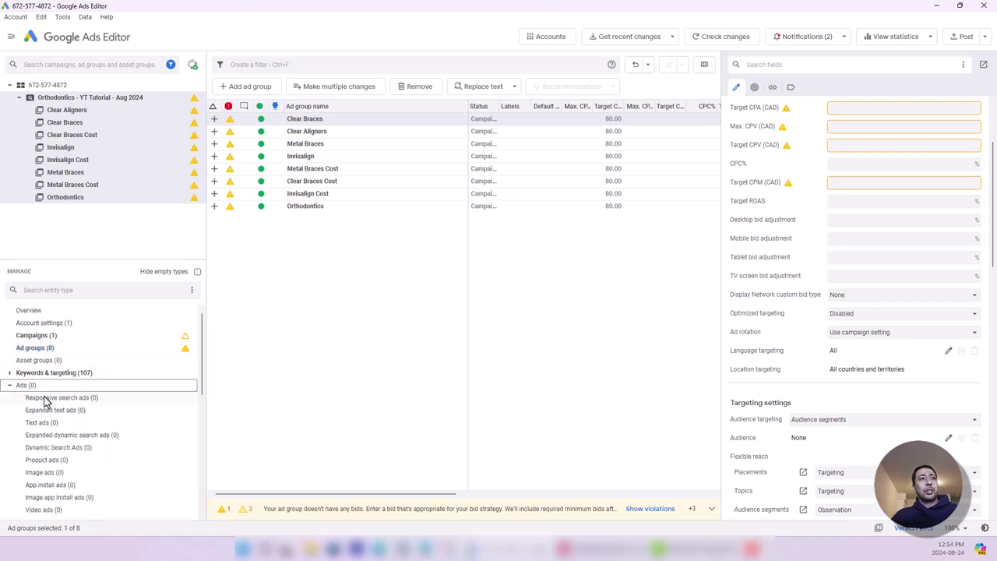
pyautogui.click(35, 399)
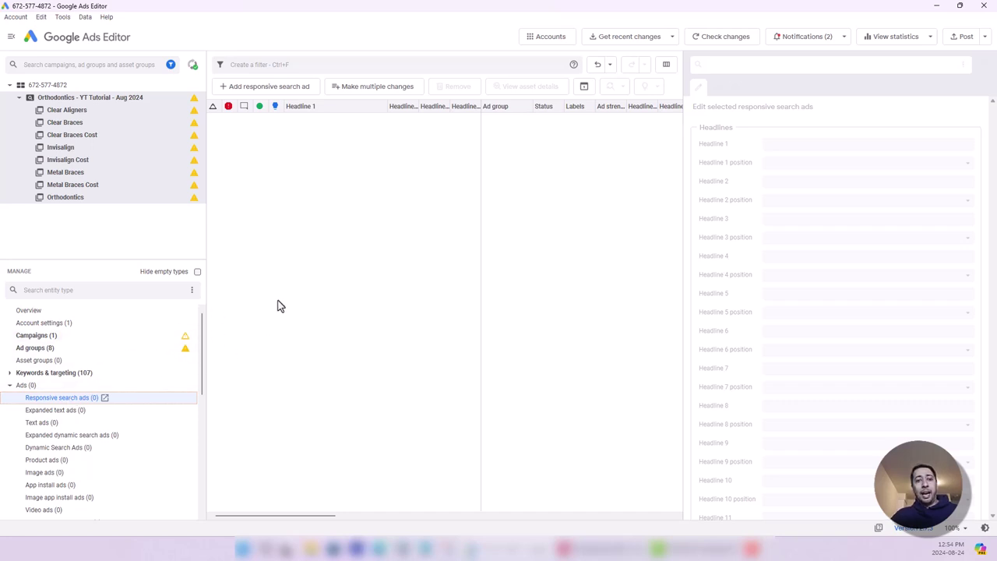
pyautogui.click(133, 101)
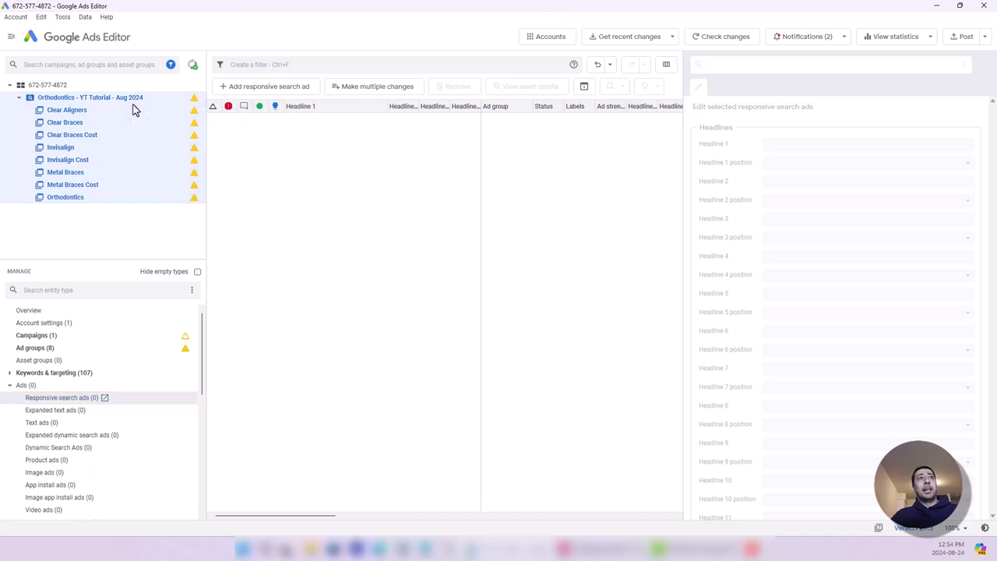
pyautogui.click(93, 123)
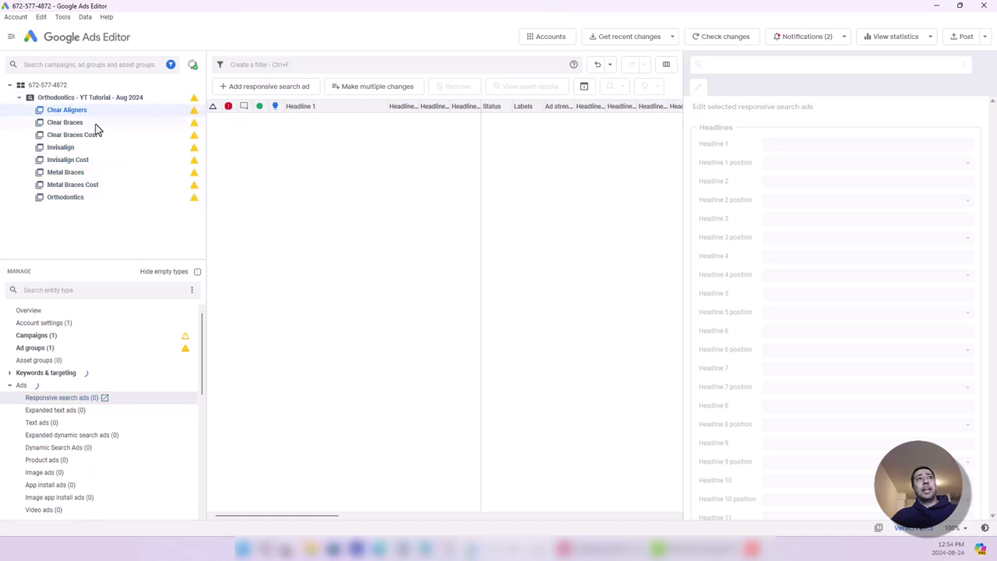
pyautogui.click(296, 88)
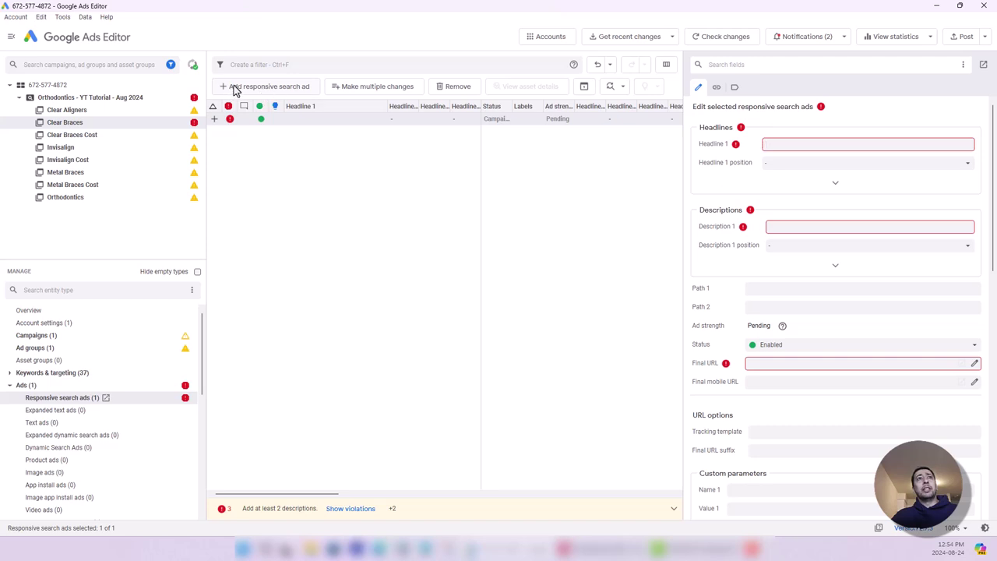
pyautogui.click(238, 88)
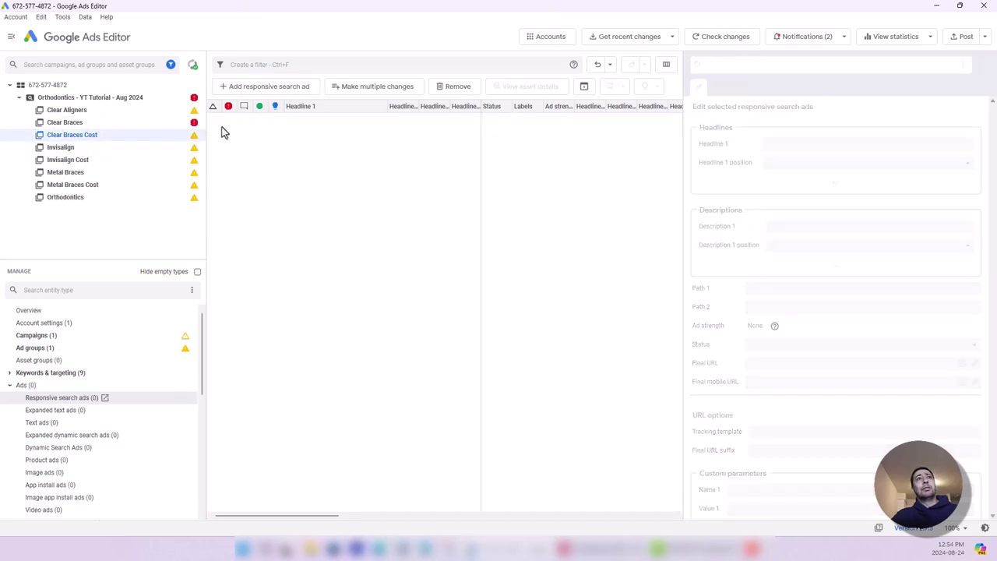
pyautogui.click(118, 147)
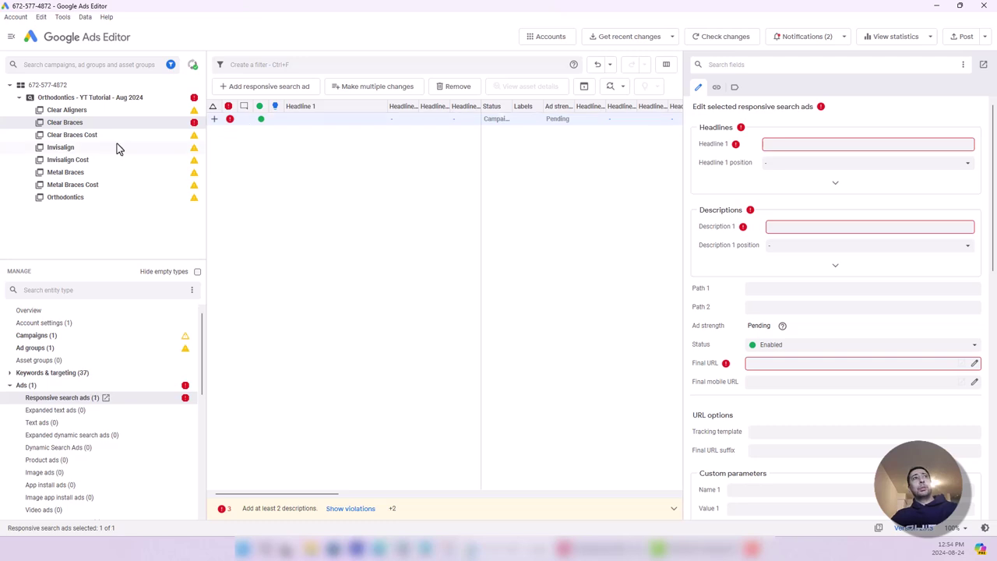
pyautogui.click(118, 122)
# Step: Examine the blank ad's full set of headline fields along with its path, Final URL, URL option and label fields
pyautogui.click(808, 145)
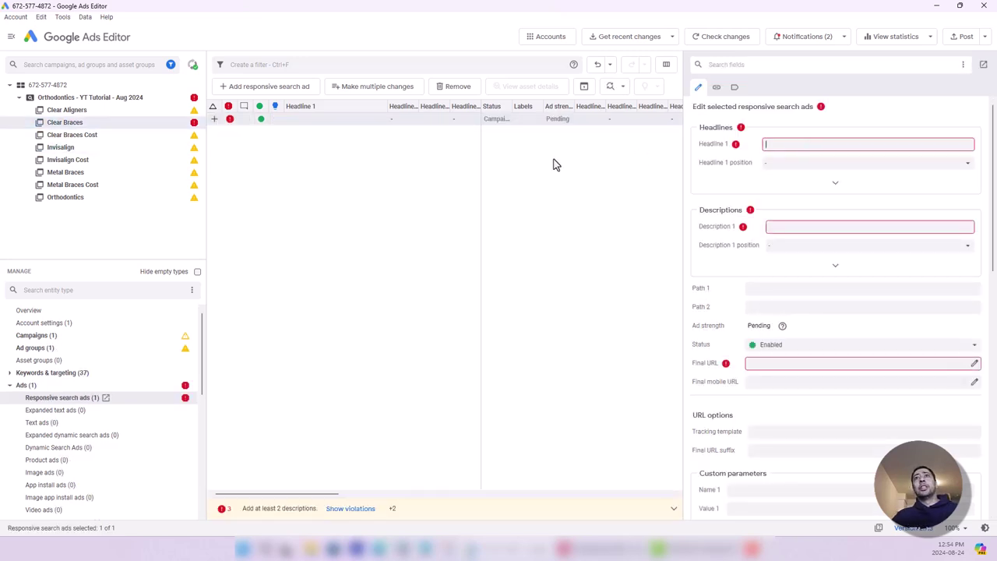
pyautogui.click(837, 185)
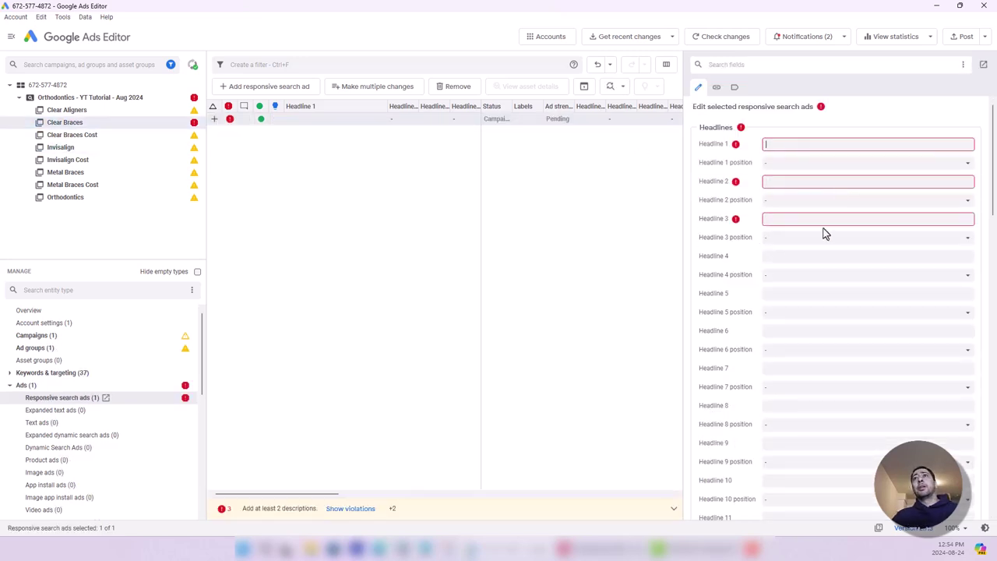
pyautogui.click(798, 182)
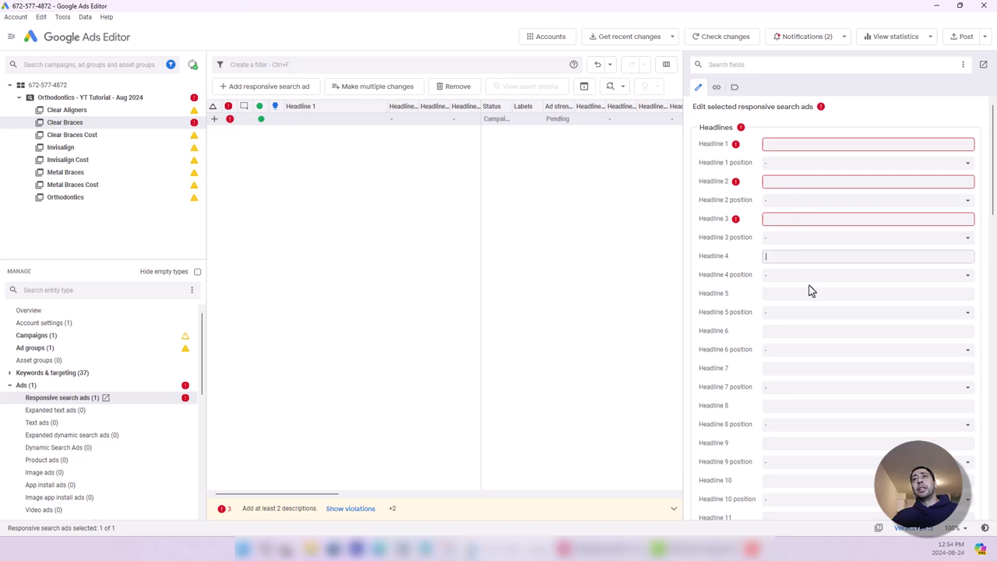
pyautogui.scroll(-10, 808, 289)
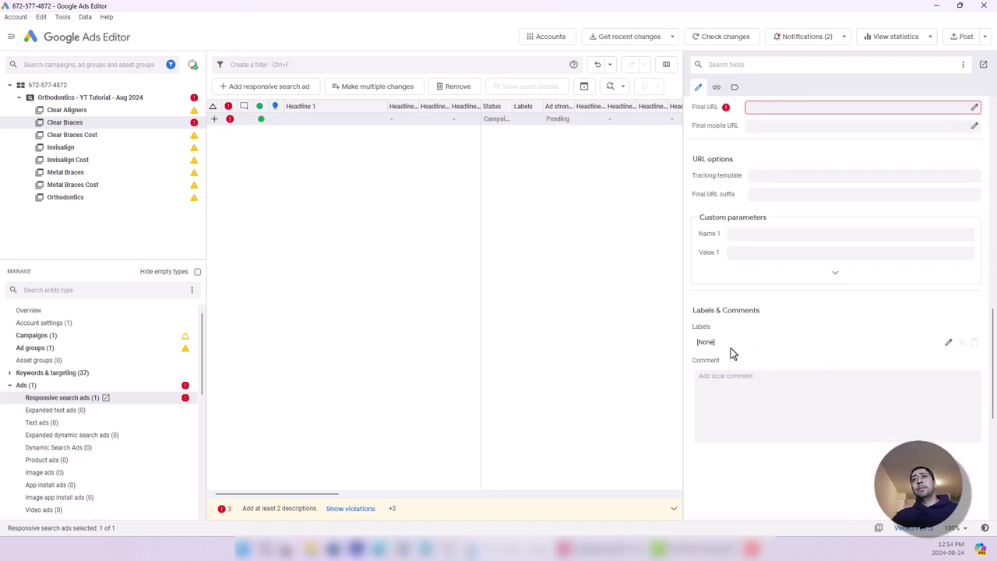
pyautogui.scroll(2, 740, 343)
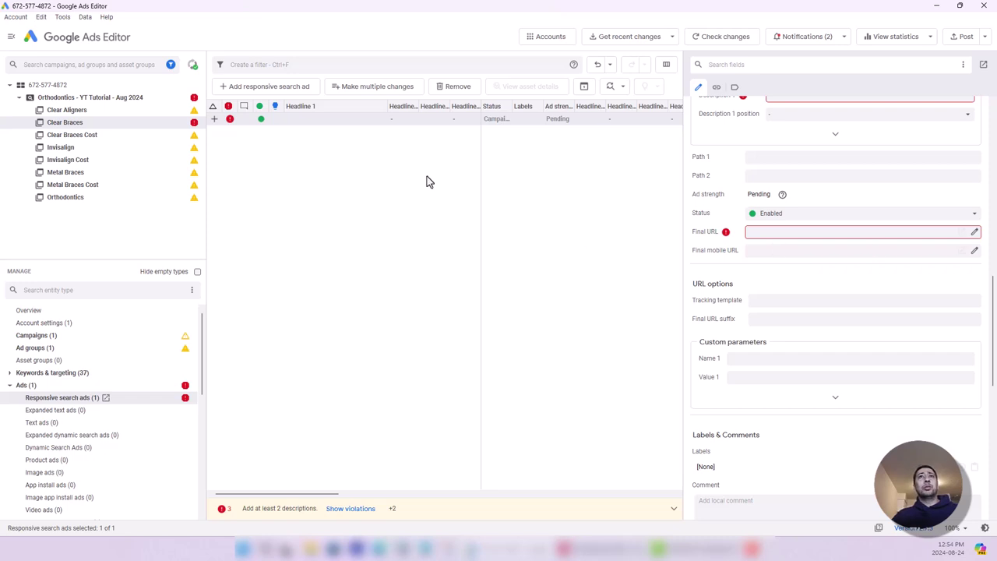
pyautogui.scroll(8, 825, 269)
pyautogui.click(771, 224)
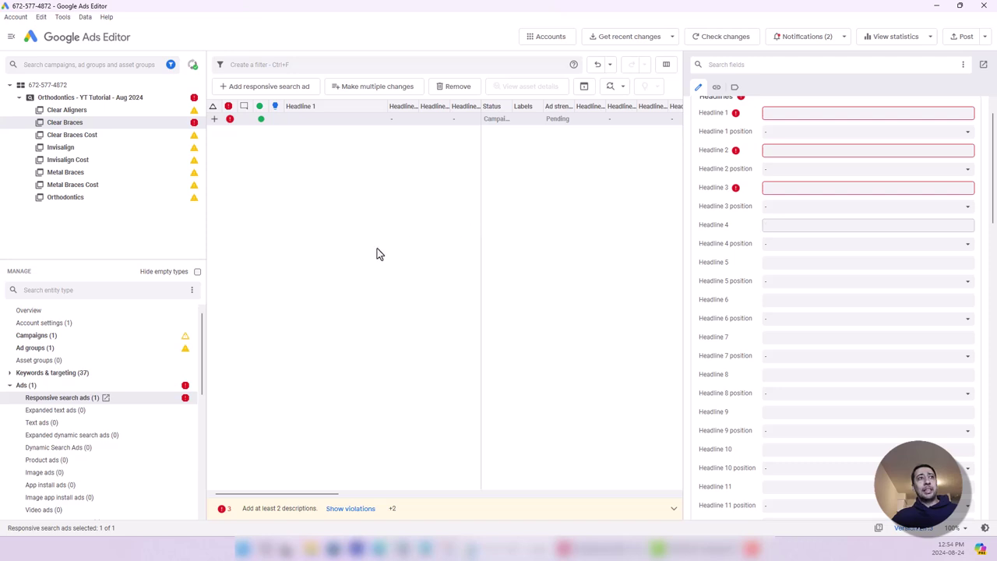
# Step: Delete the blank responsive search ad from the Clear Braces ad group and reselect the whole Orthodontics campaign
pyautogui.click(76, 111)
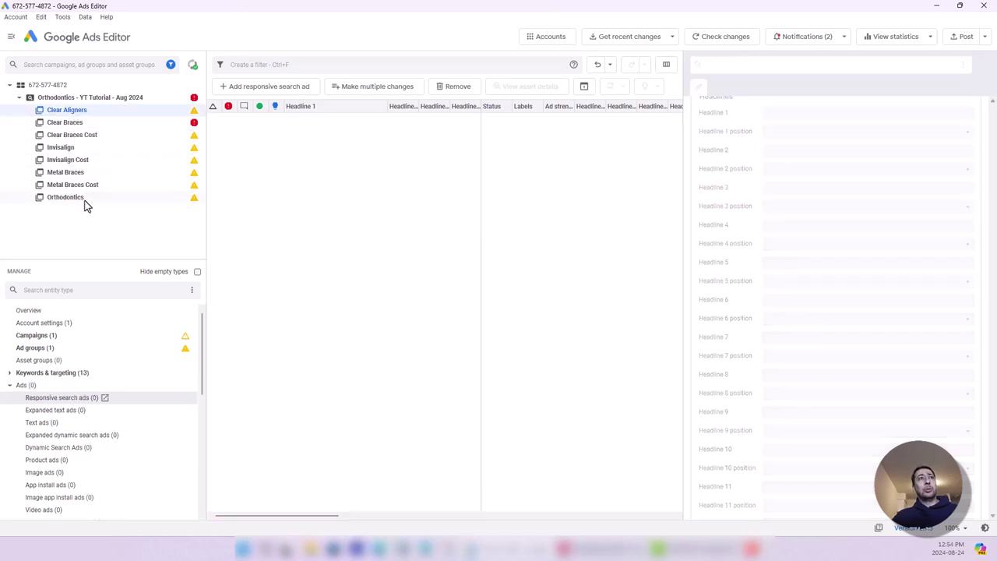
pyautogui.click(74, 125)
pyautogui.click(94, 114)
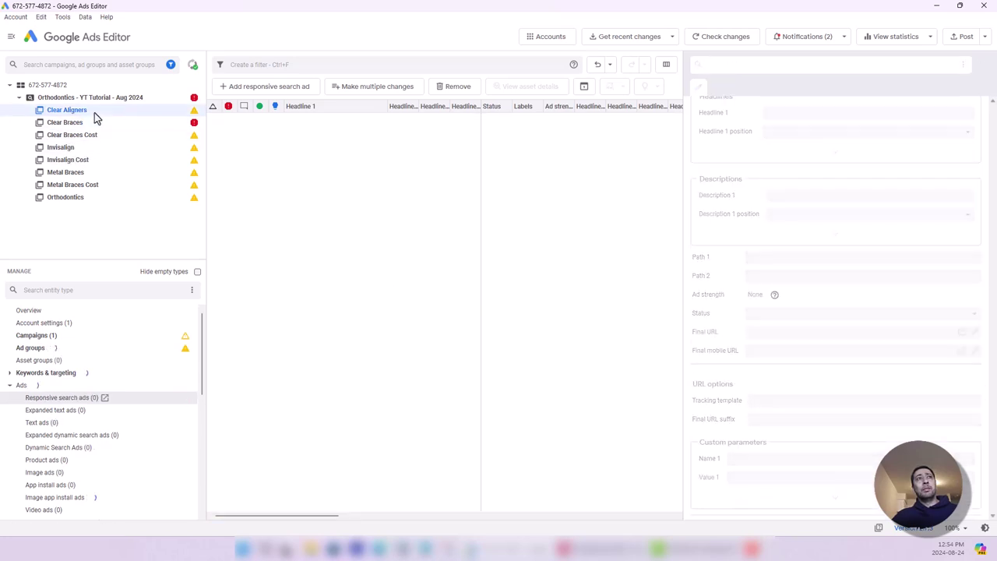
pyautogui.click(116, 123)
pyautogui.click(337, 121)
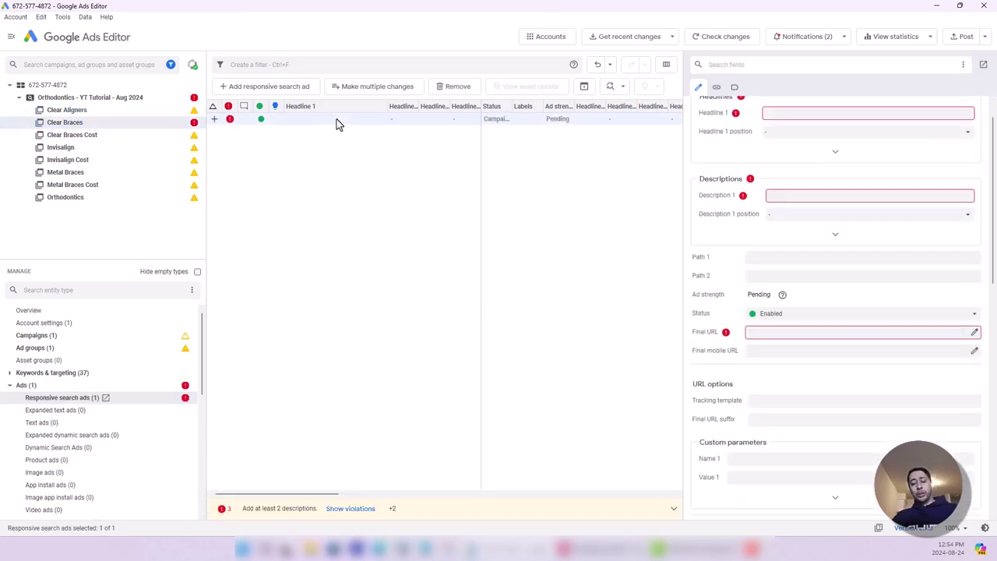
pyautogui.press('Delete')
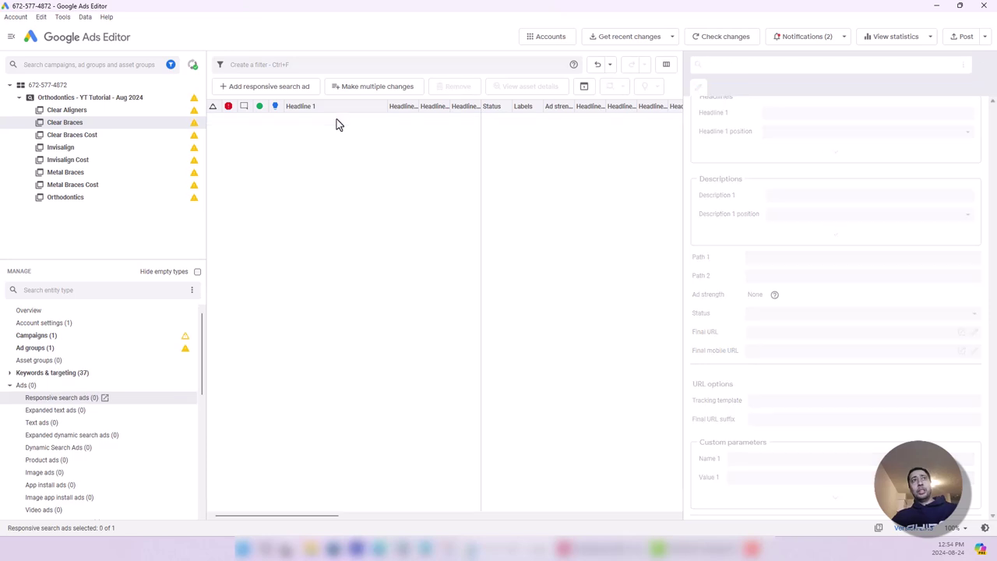
pyautogui.click(143, 97)
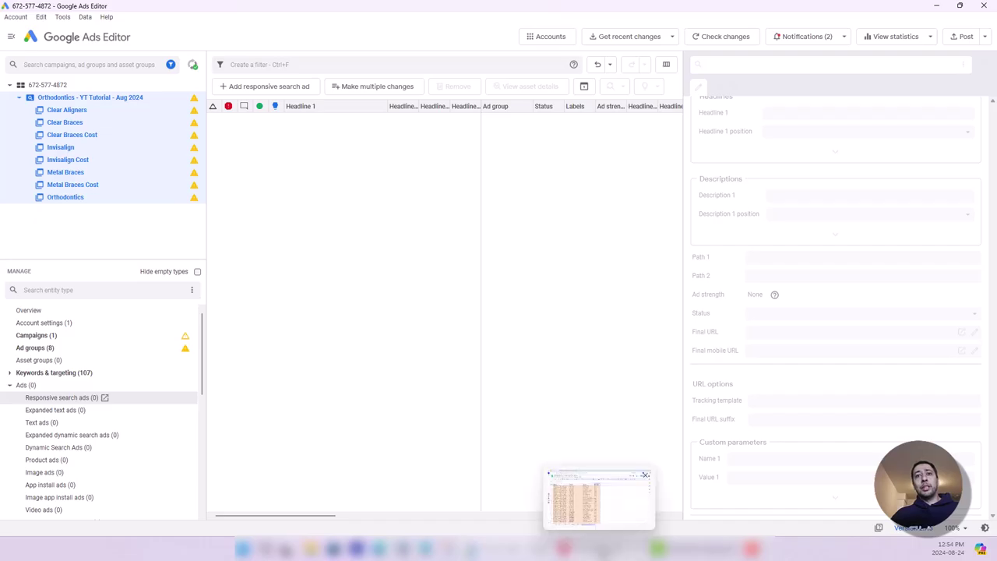
# Step: Switch to the Orthodontics KWs spreadsheet in Google Sheets and move the Ad Copy sheet directly before Google Ads Editor Template
pyautogui.click(563, 550)
pyautogui.click(583, 340)
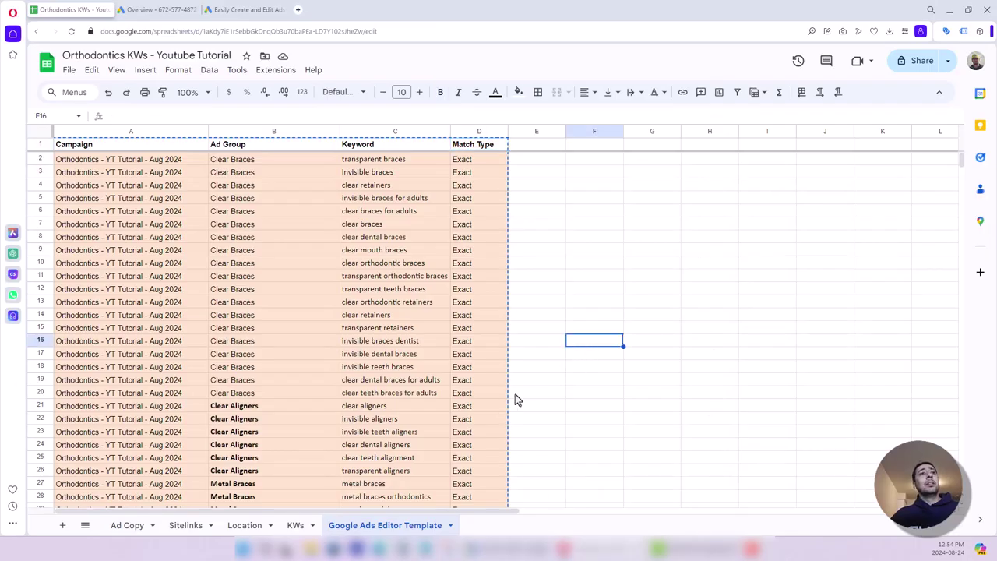
pyautogui.click(127, 527)
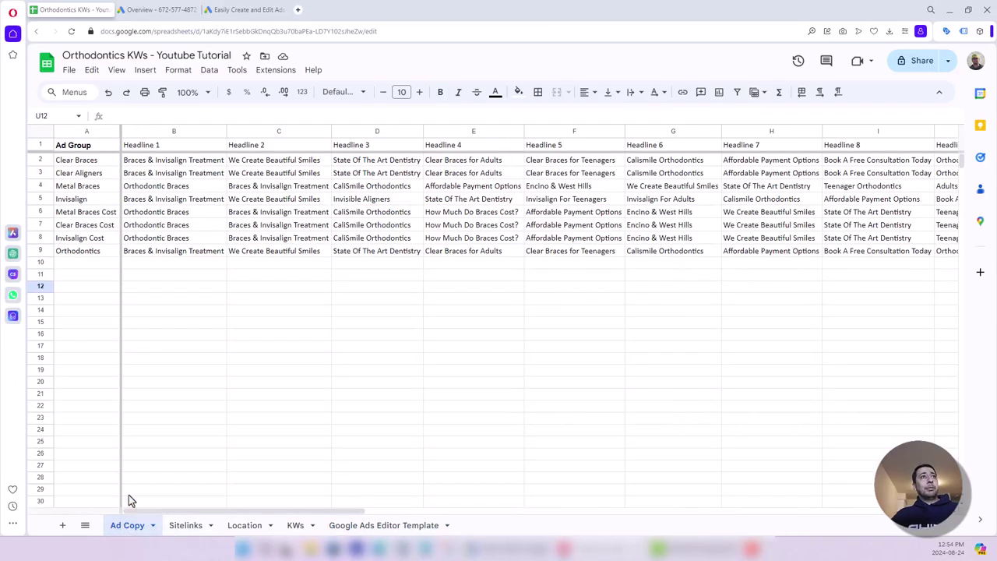
pyautogui.moveTo(137, 525); pyautogui.dragTo(288, 526)
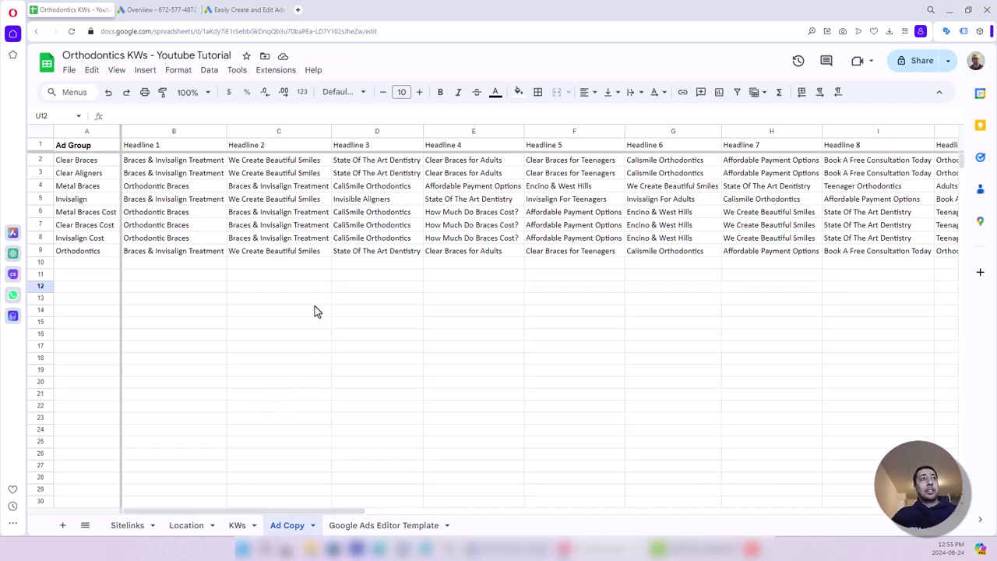
# Step: Fill the Clear Braces row light green, the Clear Aligners row light orange and the Metal Braces row light yellow
pyautogui.click(40, 160)
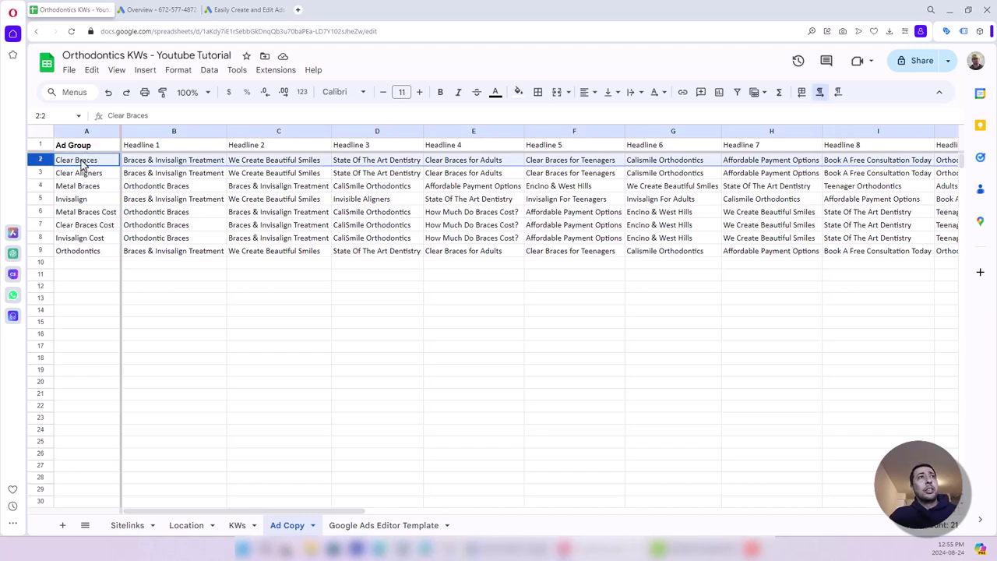
pyautogui.click(518, 92)
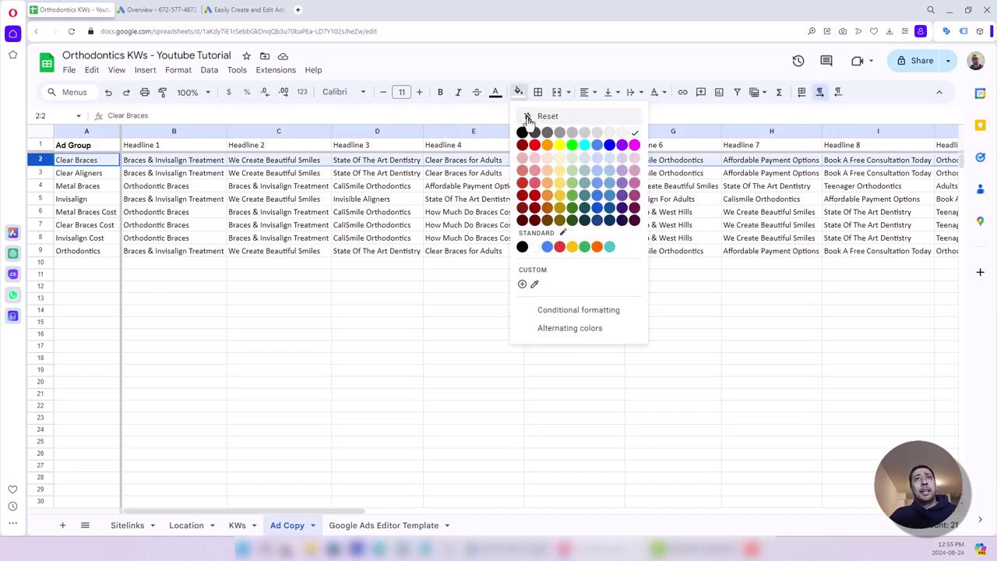
pyautogui.click(579, 161)
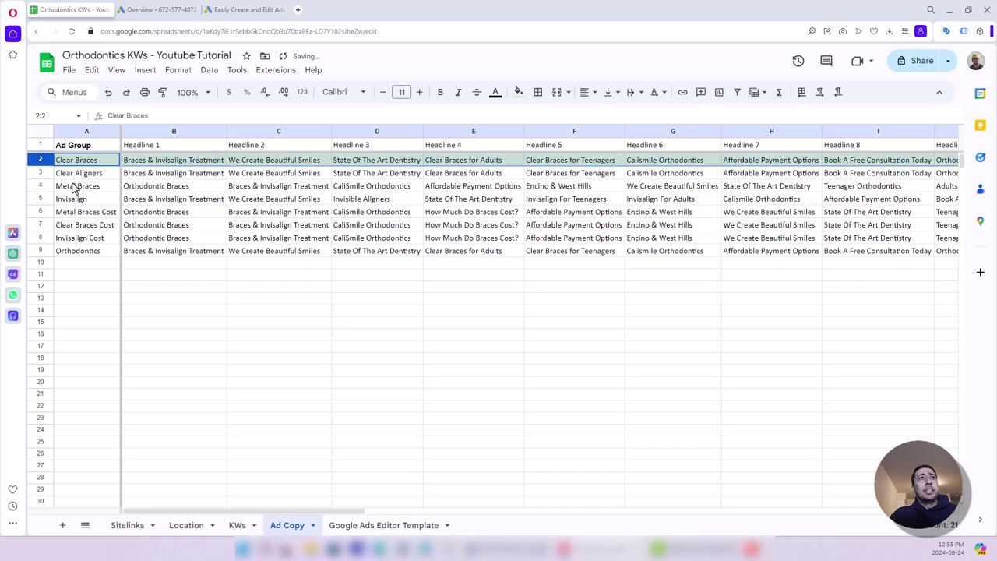
pyautogui.click(40, 173)
pyautogui.click(518, 92)
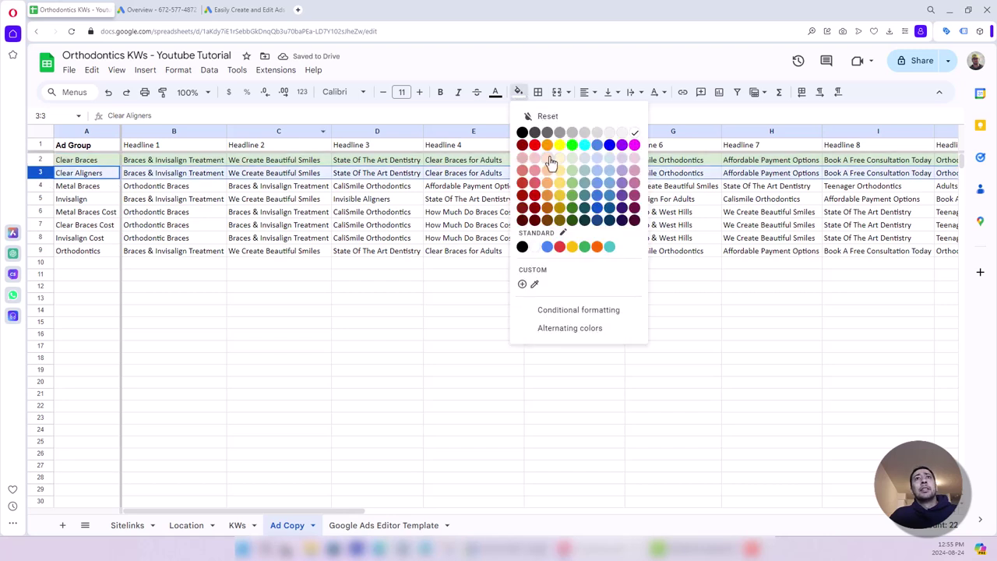
pyautogui.click(550, 158)
pyautogui.click(42, 187)
pyautogui.click(517, 92)
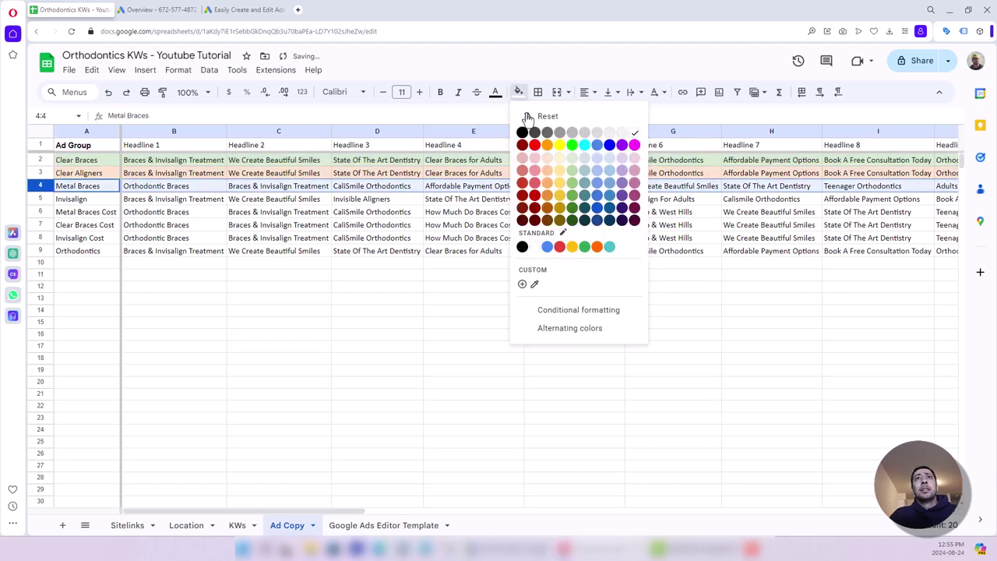
pyautogui.click(563, 166)
# Step: Examine the ad group names and the wording and numbering of the Headline 1 to Headline 4 column headers
pyautogui.moveTo(84, 163); pyautogui.dragTo(77, 257)
pyautogui.click(199, 272)
pyautogui.click(46, 159)
pyautogui.click(159, 146)
pyautogui.doubleClick(160, 146)
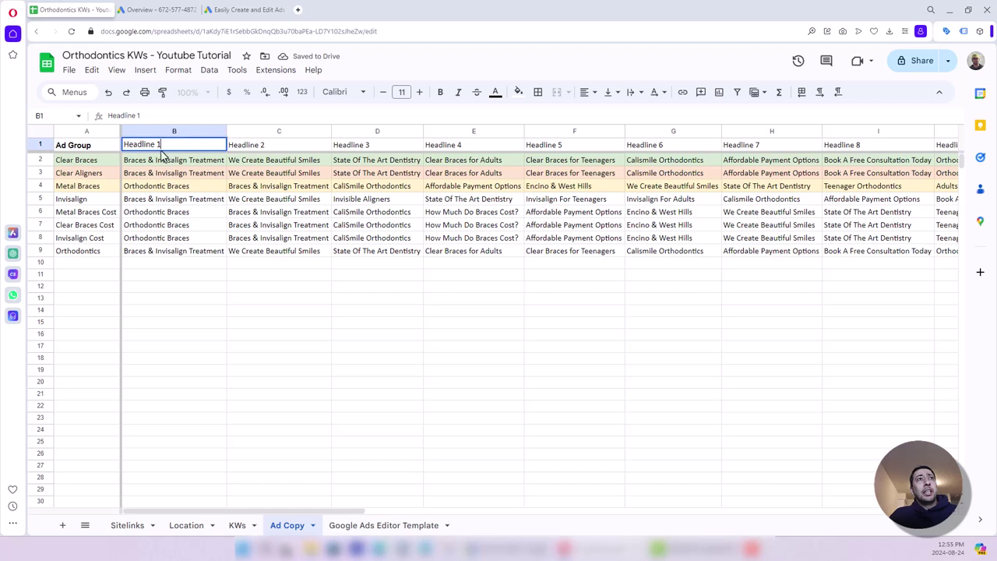
pyautogui.moveTo(161, 145); pyautogui.dragTo(125, 144)
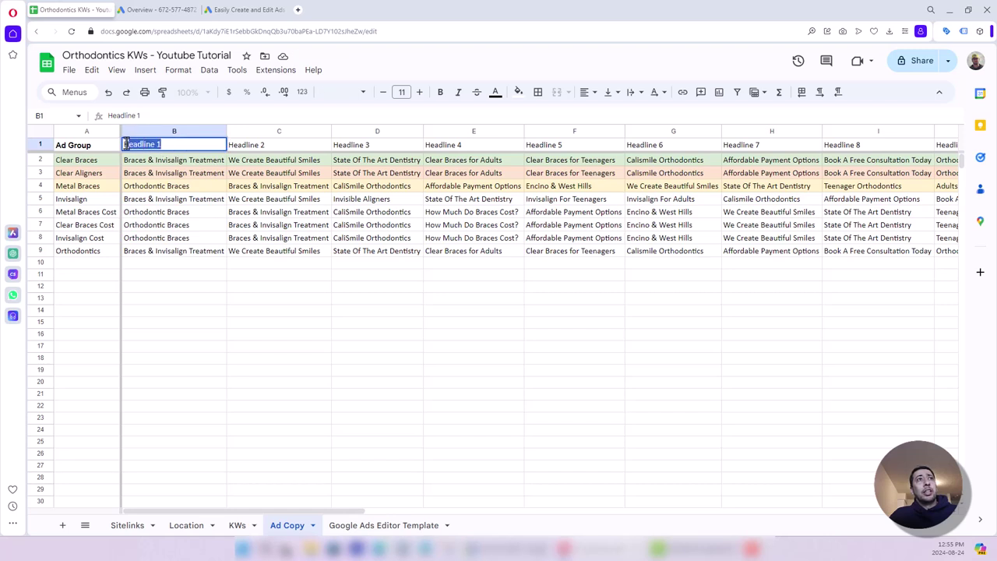
pyautogui.click(144, 145)
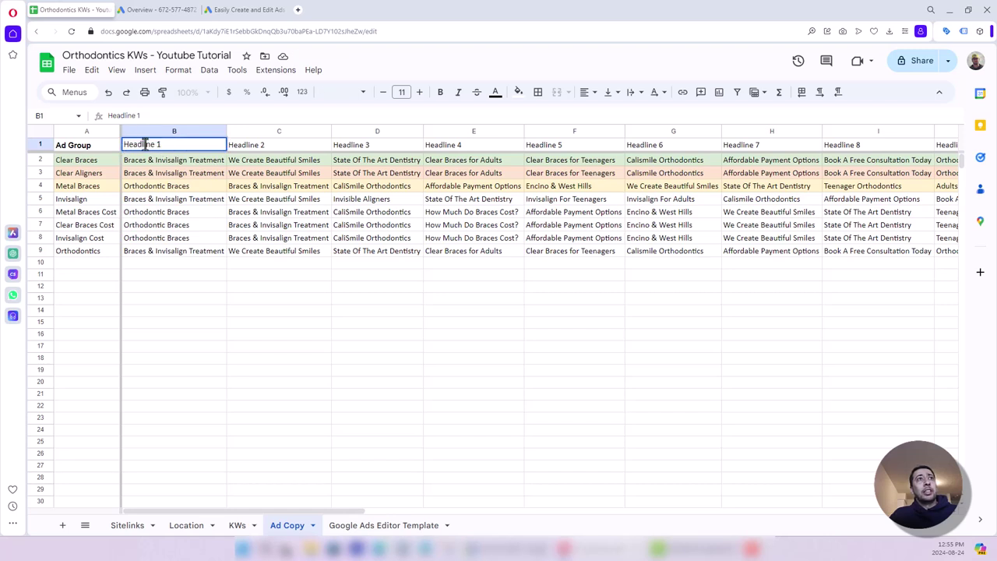
pyautogui.doubleClick(249, 150)
pyautogui.doubleClick(261, 146)
pyautogui.press('Tab')
pyautogui.press('Return')
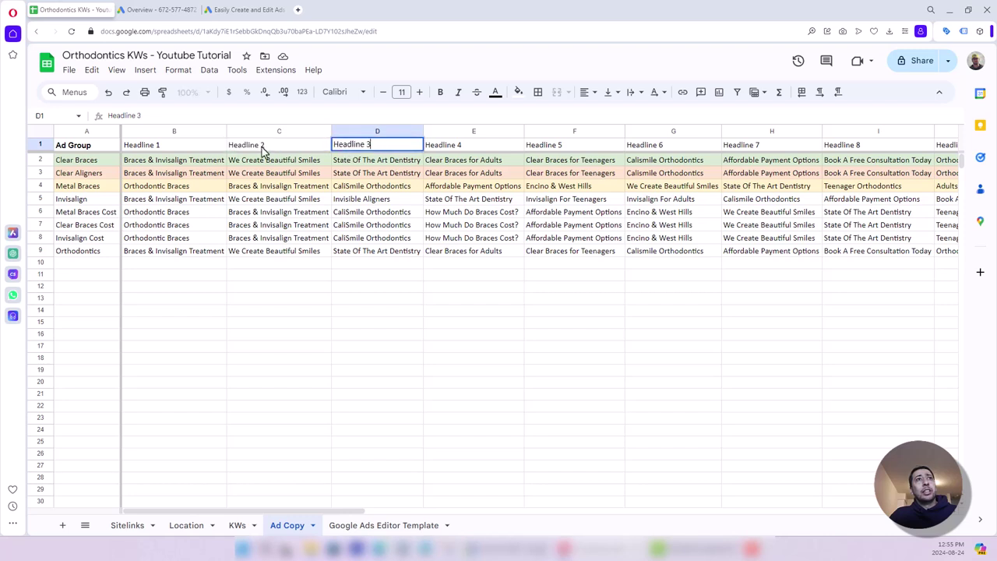
pyautogui.click(196, 149)
pyautogui.doubleClick(159, 144)
pyautogui.click(156, 145)
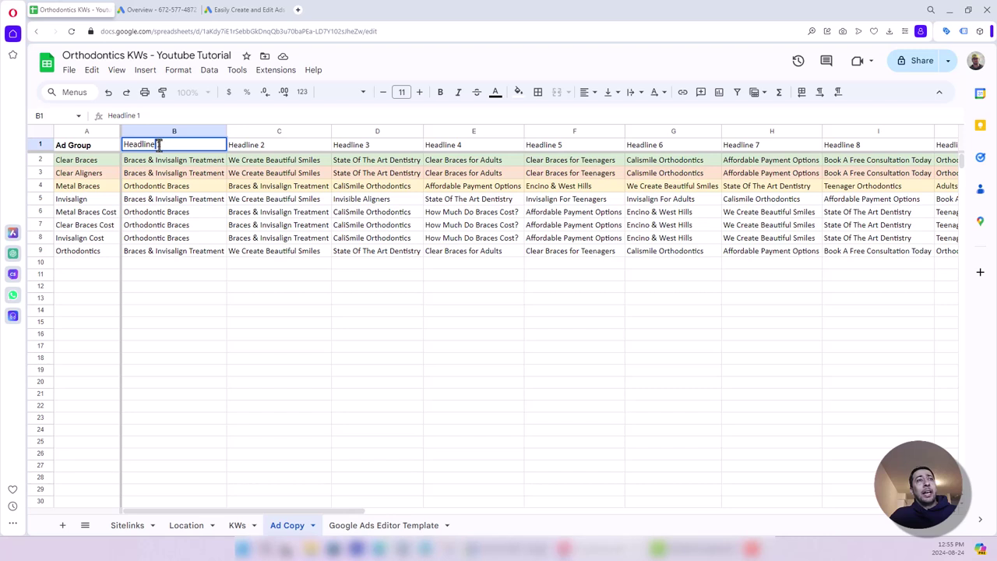
pyautogui.press('Tab')
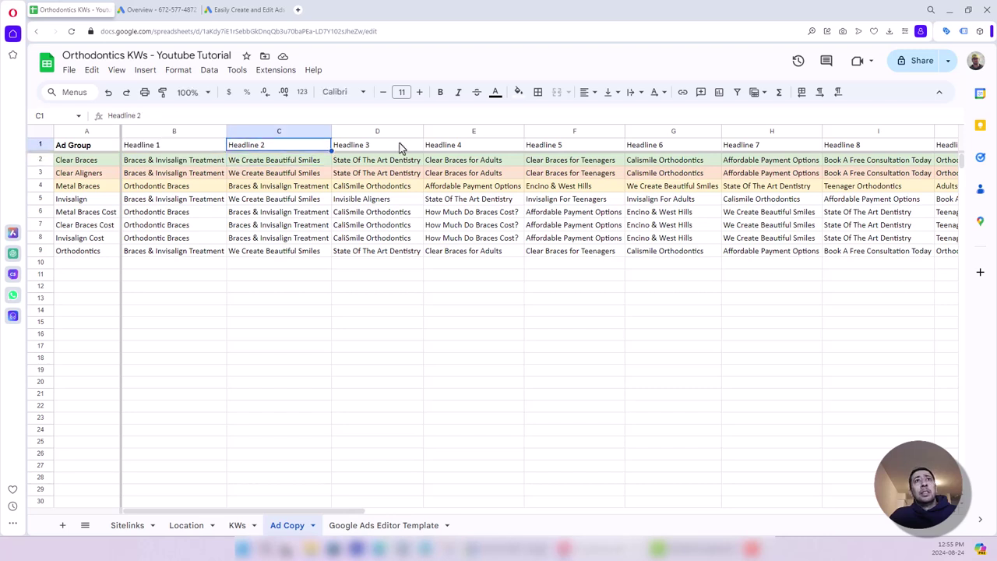
pyautogui.press('Tab')
pyautogui.press('Tab')
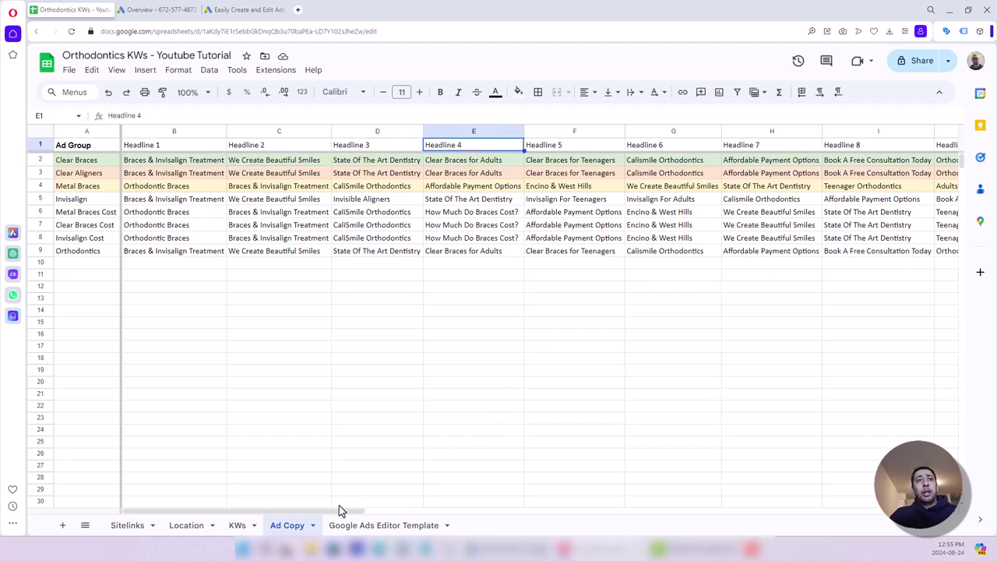
# Step: Insert a column directly before Description 1 and give it the header Headline 15
pyautogui.moveTo(336, 512); pyautogui.dragTo(635, 471)
pyautogui.click(487, 131)
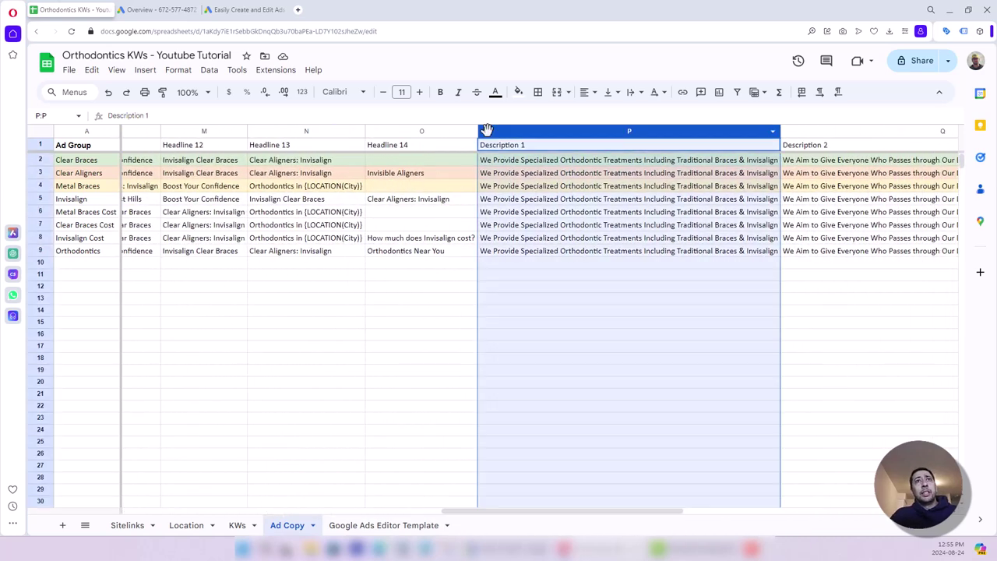
pyautogui.rightClick(488, 131)
pyautogui.click(514, 226)
pyautogui.click(510, 149)
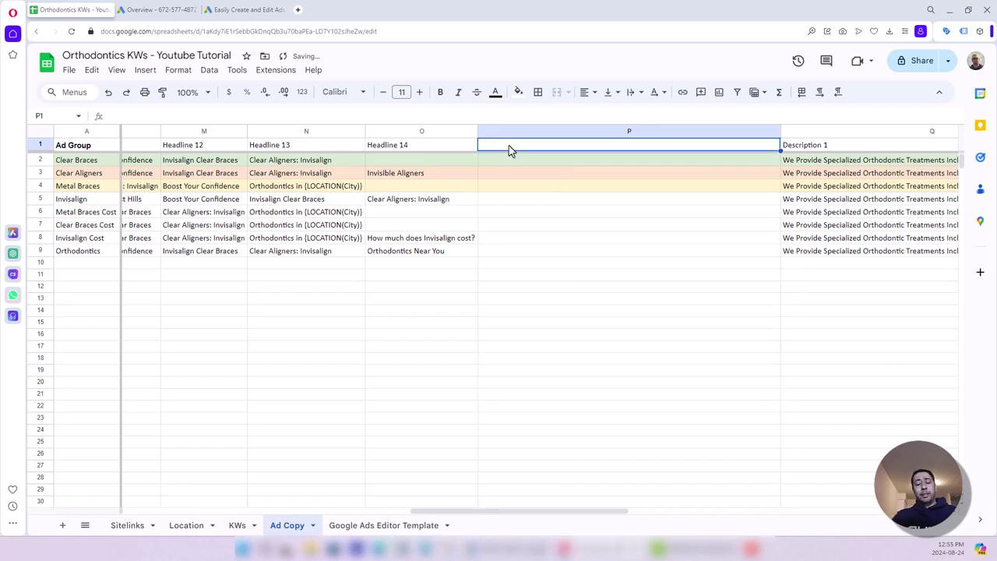
pyautogui.write('Headline 15')
pyautogui.press('Return')
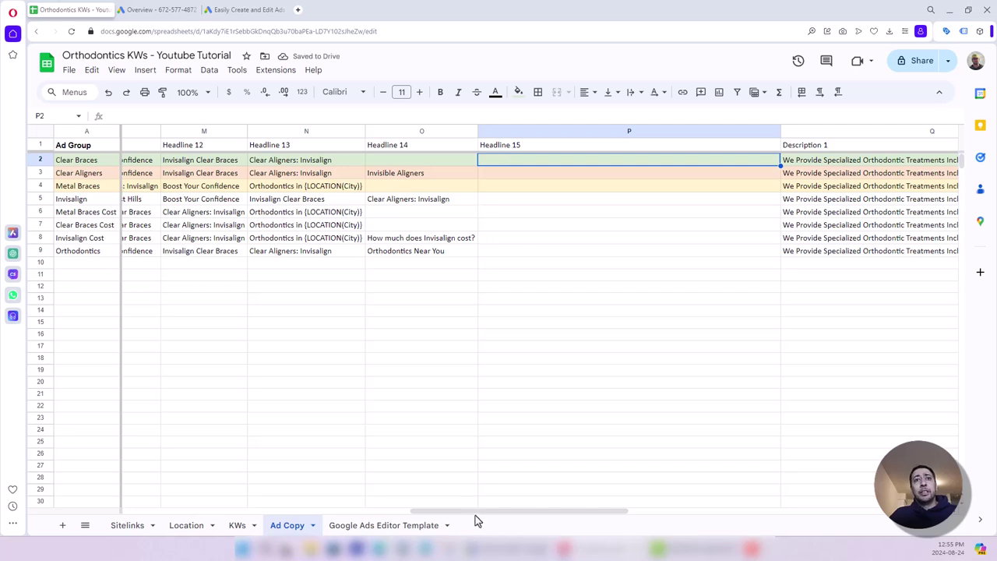
# Step: Examine the ad copy of all ad groups in the Headline 1, Headline 2 and Headline 3 columns
pyautogui.moveTo(475, 514); pyautogui.dragTo(208, 508)
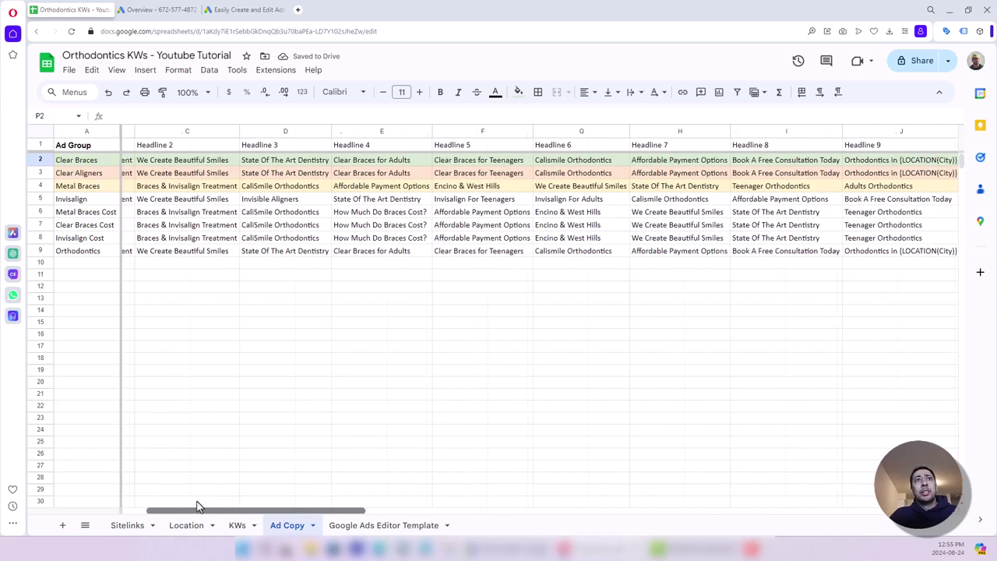
pyautogui.click(188, 133)
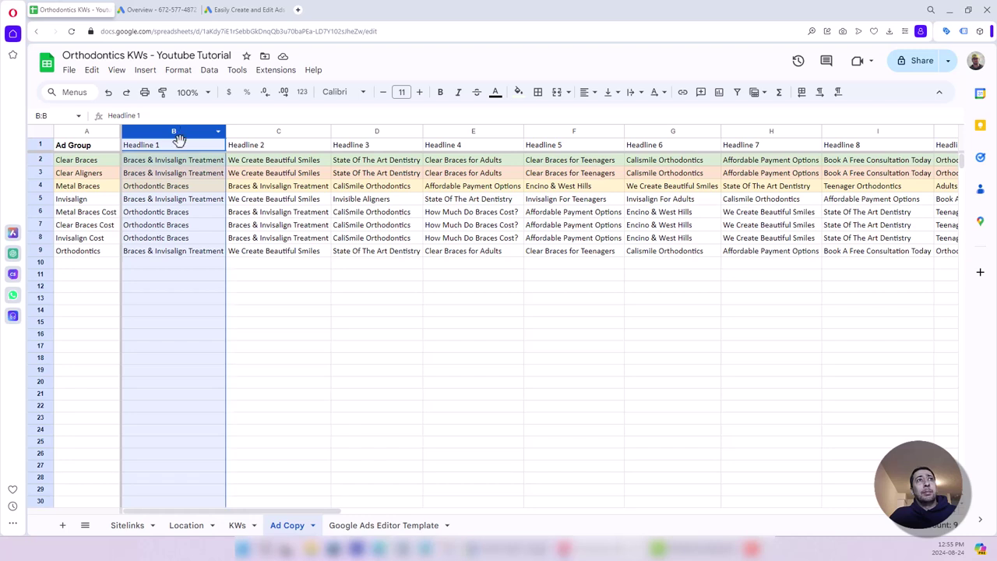
pyautogui.click(160, 147)
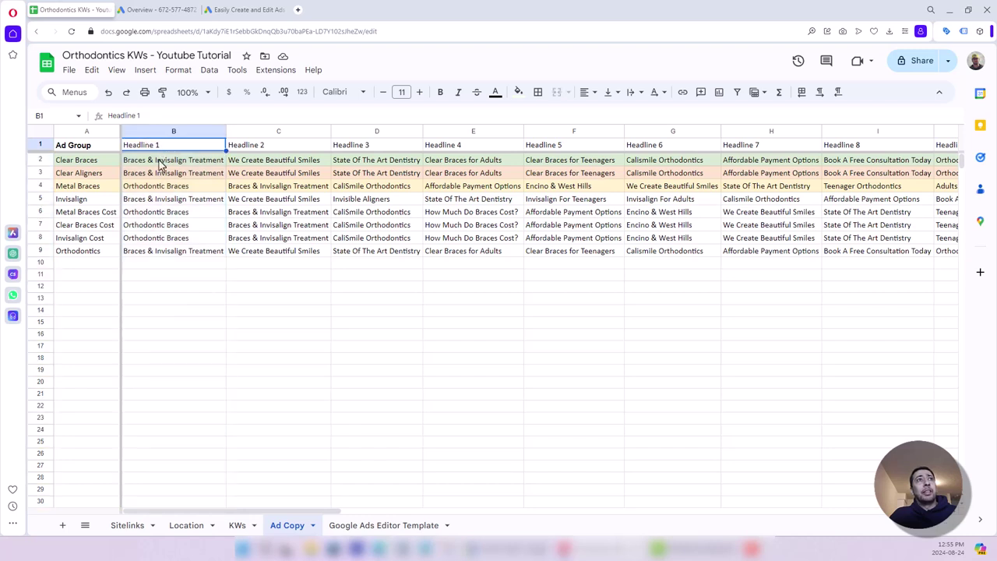
pyautogui.moveTo(74, 161); pyautogui.dragTo(161, 260)
pyautogui.click(161, 163)
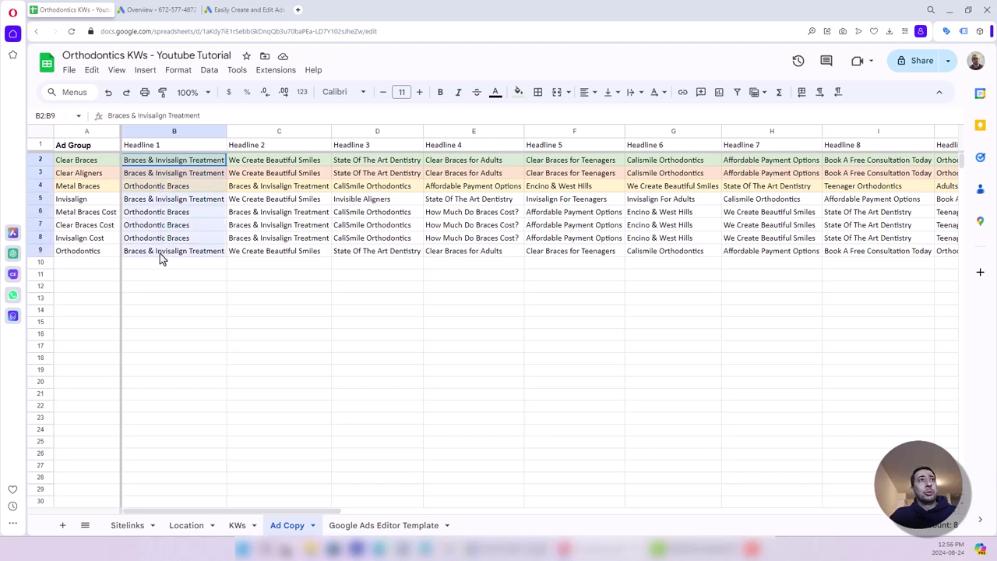
pyautogui.moveTo(257, 162); pyautogui.dragTo(267, 252)
pyautogui.moveTo(367, 160); pyautogui.dragTo(374, 252)
pyautogui.click(273, 172)
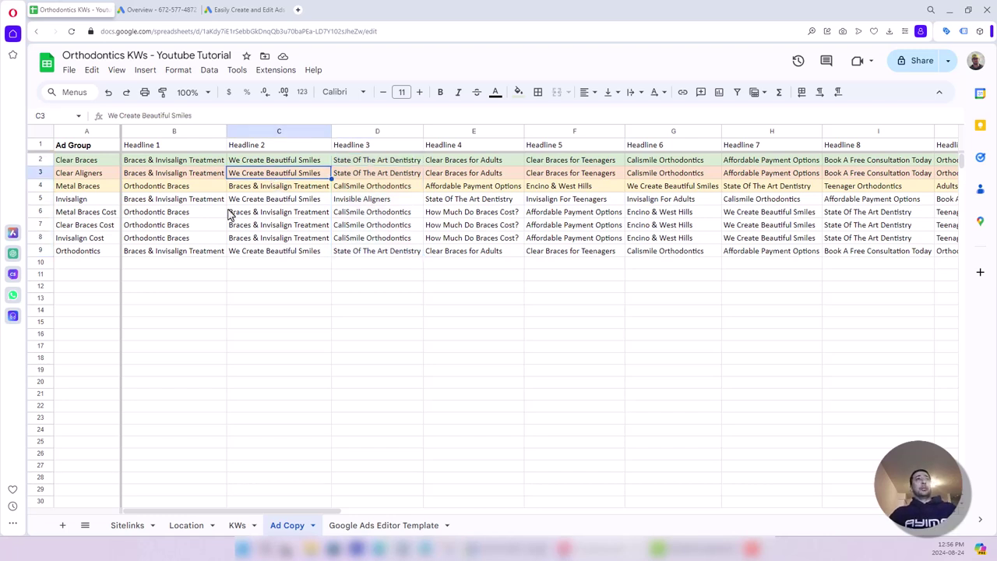
# Step: Insert a column before Headline 2 with the header Headline 1 Position and enter 1 for the Clear Braces ad group
pyautogui.rightClick(268, 130)
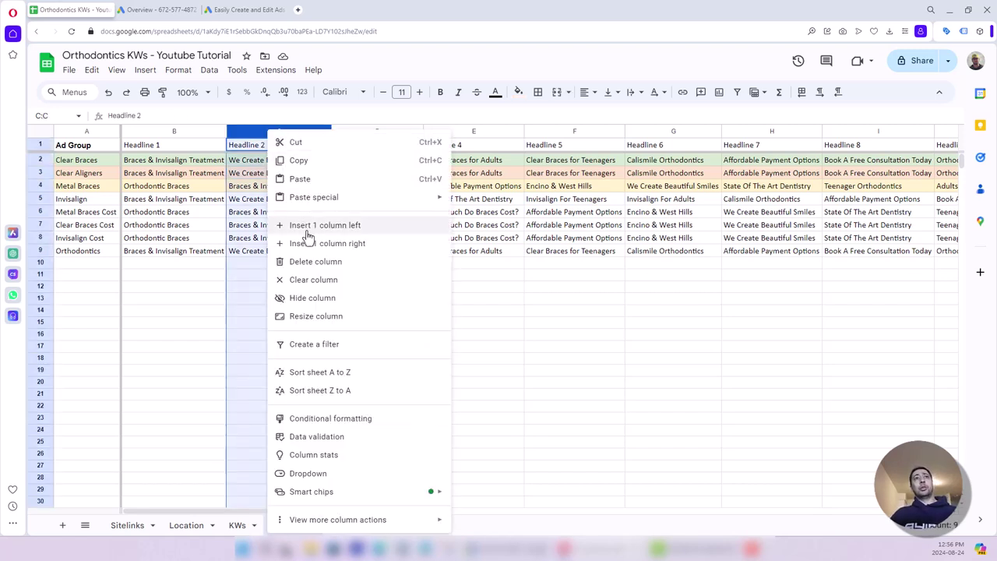
pyautogui.click(308, 231)
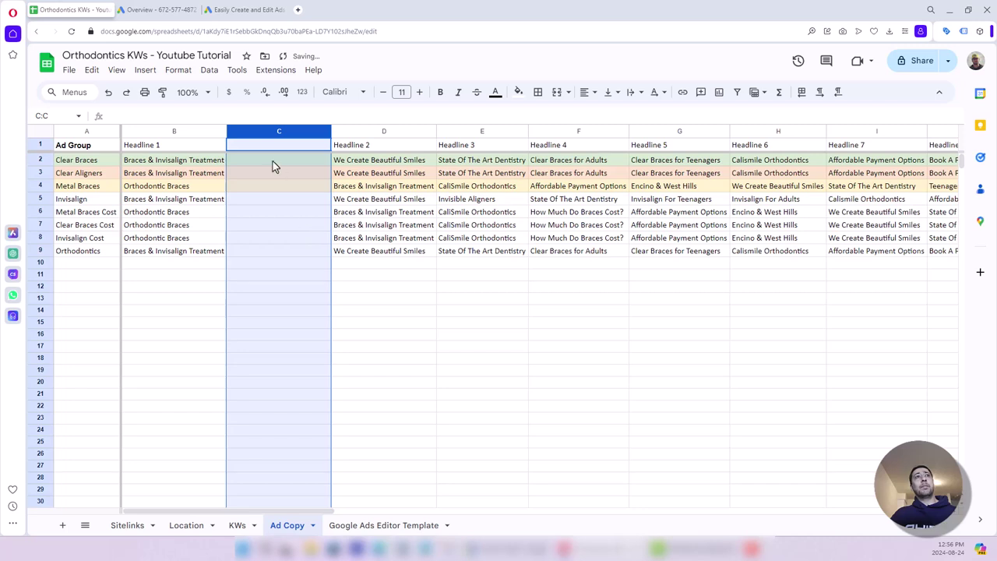
pyautogui.click(265, 151)
pyautogui.write('Hea')
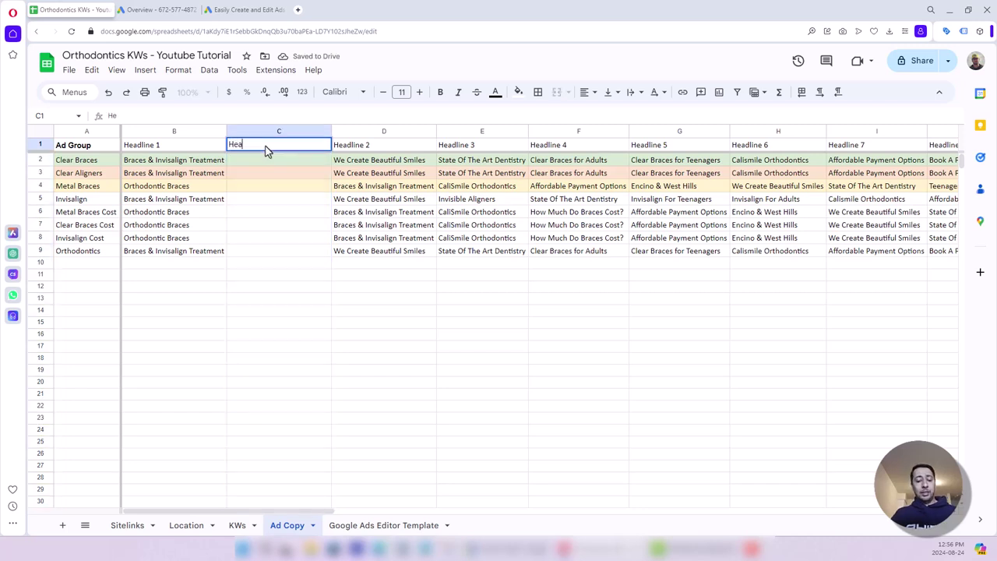
pyautogui.write('dline 1 Position')
pyautogui.press('Return')
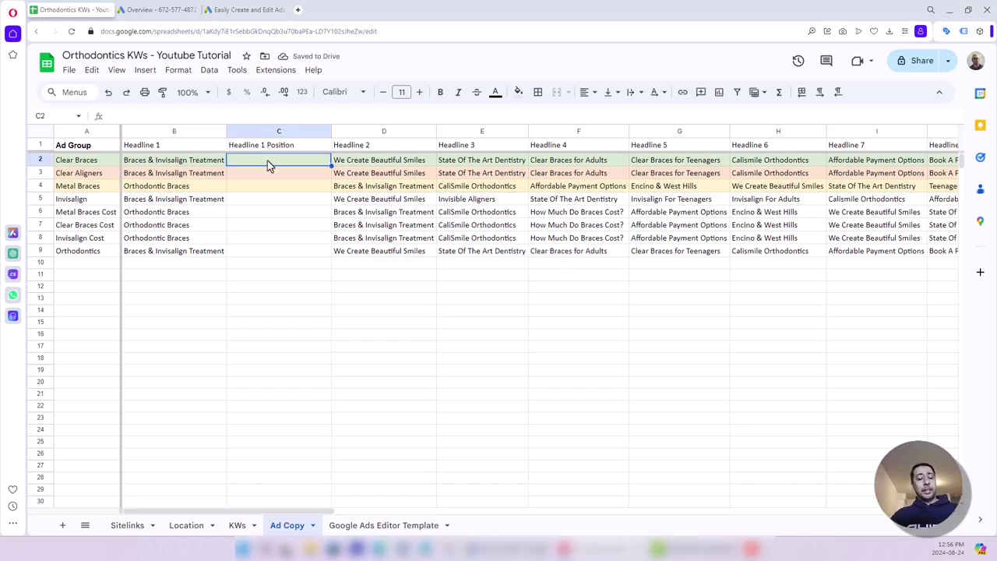
pyautogui.write('1')
pyautogui.press('Return')
# Step: Check the Clear Braces position value and narrow the Headline 1 Position column to the width of its header
pyautogui.click(282, 162)
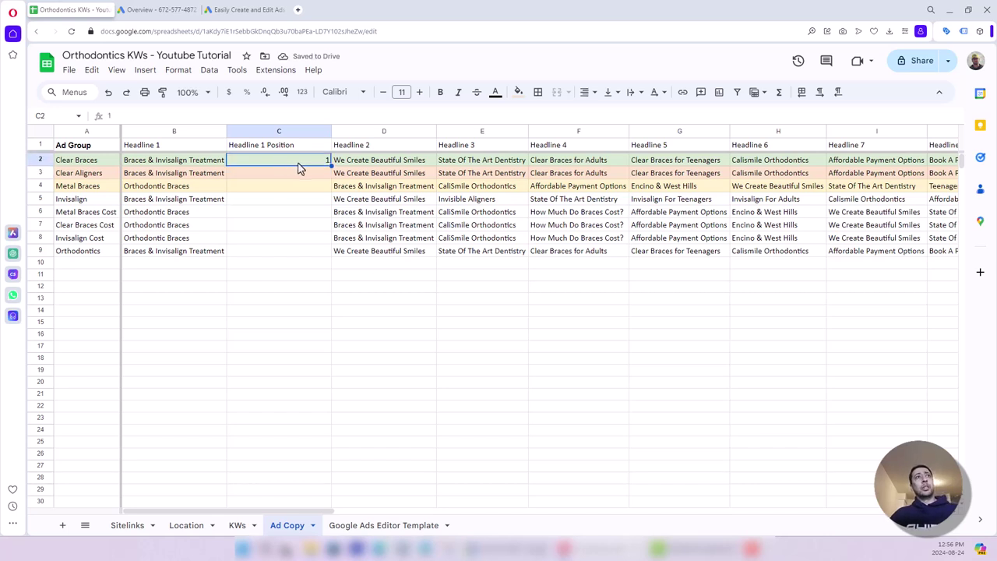
pyautogui.click(39, 161)
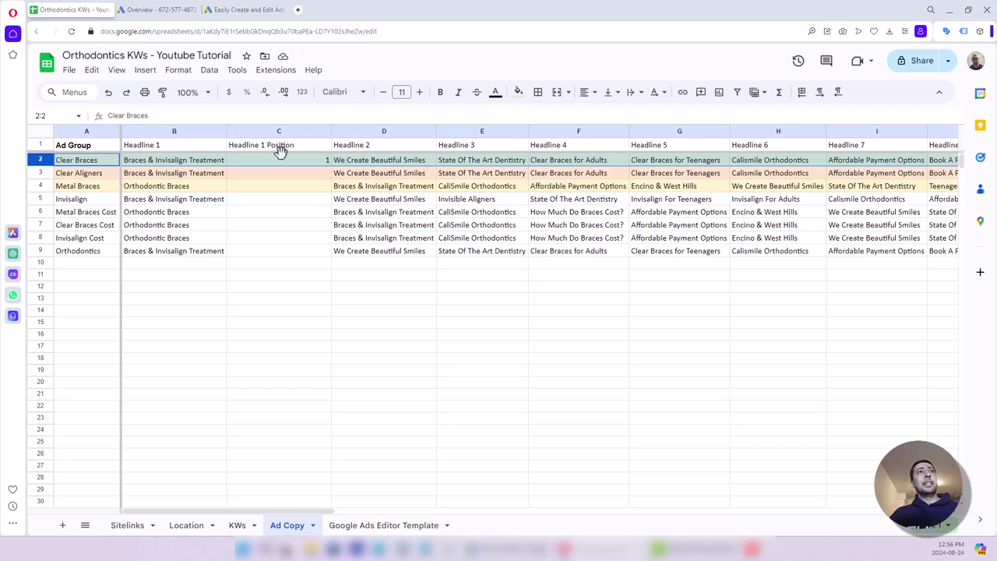
pyautogui.click(309, 161)
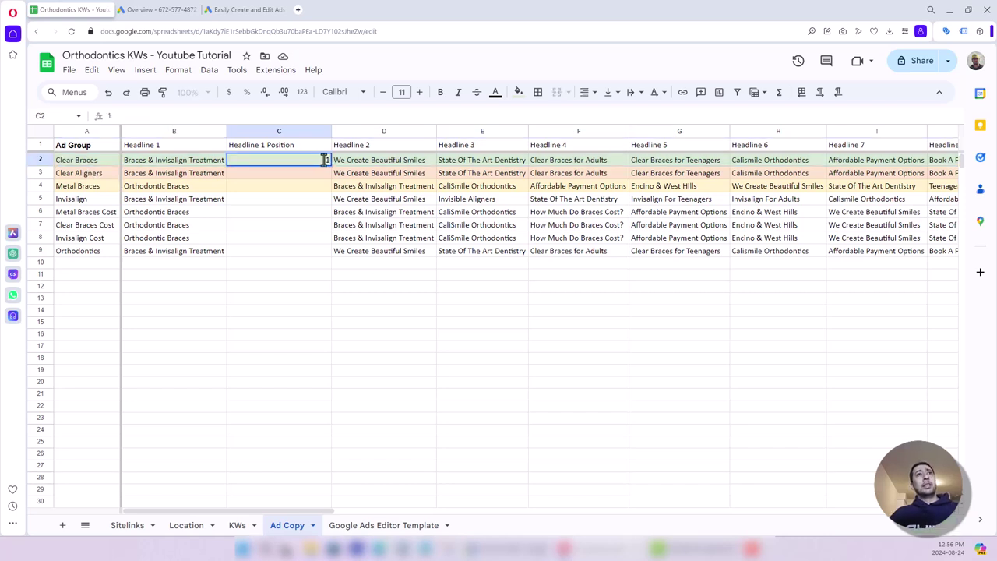
pyautogui.moveTo(335, 163)
pyautogui.mouseDown()
pyautogui.moveTo(329, 179)
pyautogui.moveTo(323, 168)
pyautogui.mouseUp()
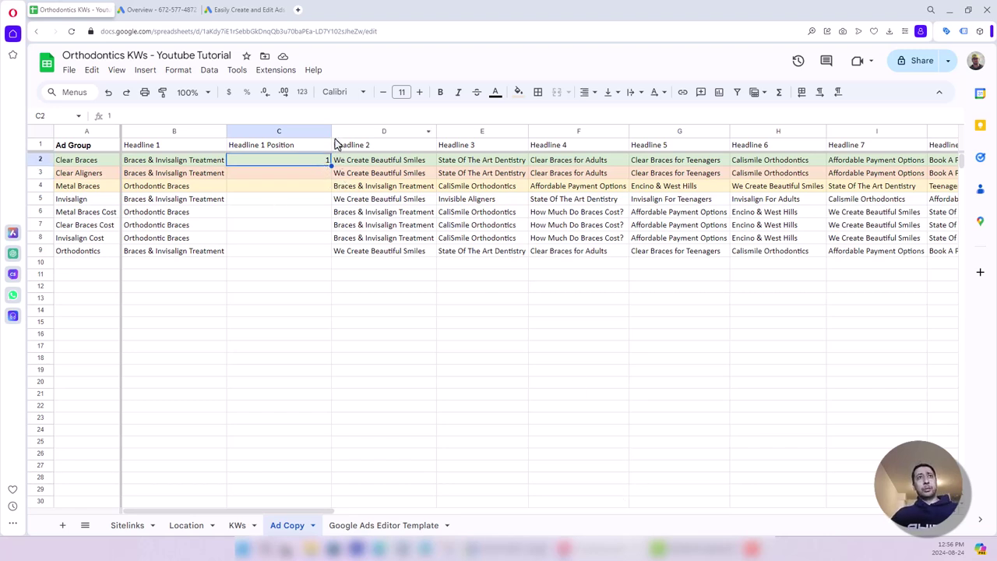
pyautogui.click(358, 164)
pyautogui.moveTo(333, 132); pyautogui.dragTo(297, 131)
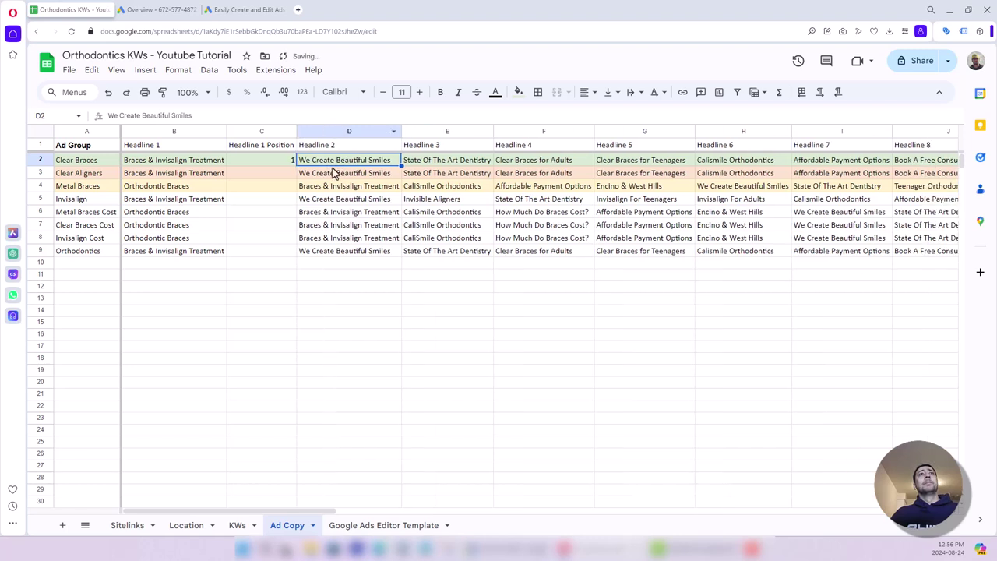
pyautogui.click(324, 174)
# Step: Make every column header in the first row bold
pyautogui.click(46, 144)
pyautogui.hotkey('ctrl', 'b')
pyautogui.hotkey('ctrl', 'b')
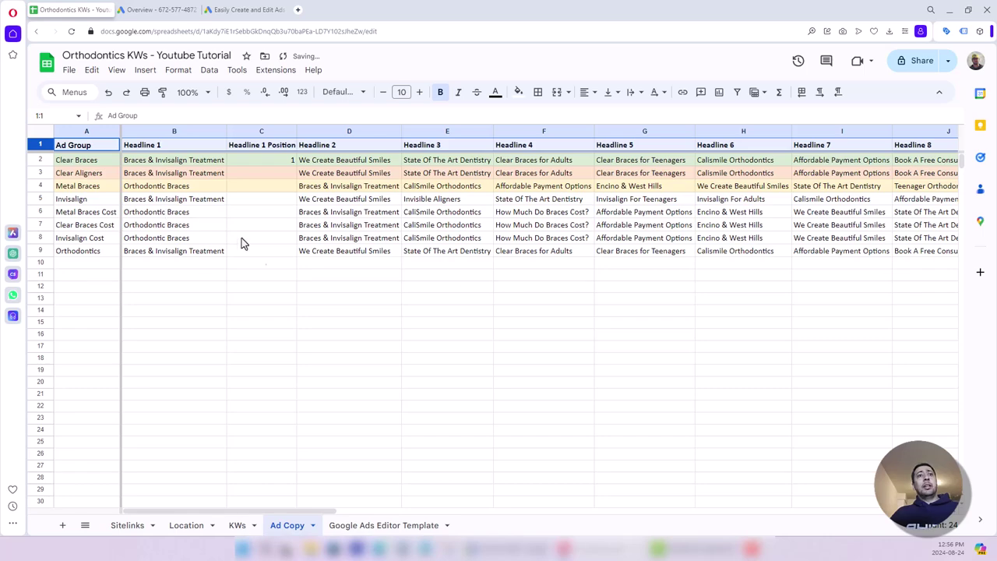
# Step: Narrow the empty Headline 15 column to the width of its header
pyautogui.moveTo(333, 512); pyautogui.dragTo(676, 493)
pyautogui.moveTo(579, 133); pyautogui.dragTo(327, 133)
pyautogui.click(598, 287)
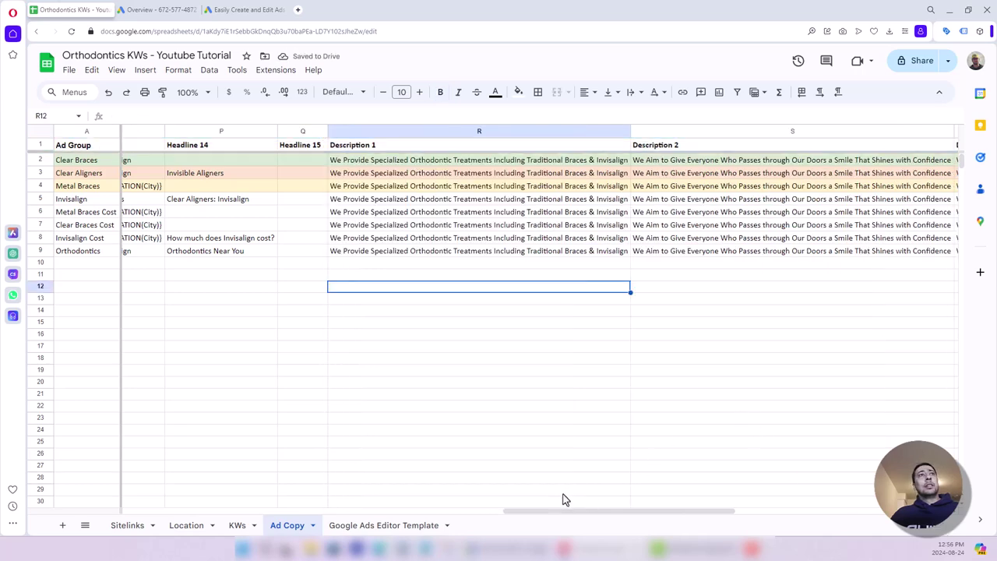
# Step: Review the Description 1 to Description 4 columns and their headers
pyautogui.moveTo(584, 513); pyautogui.dragTo(631, 512)
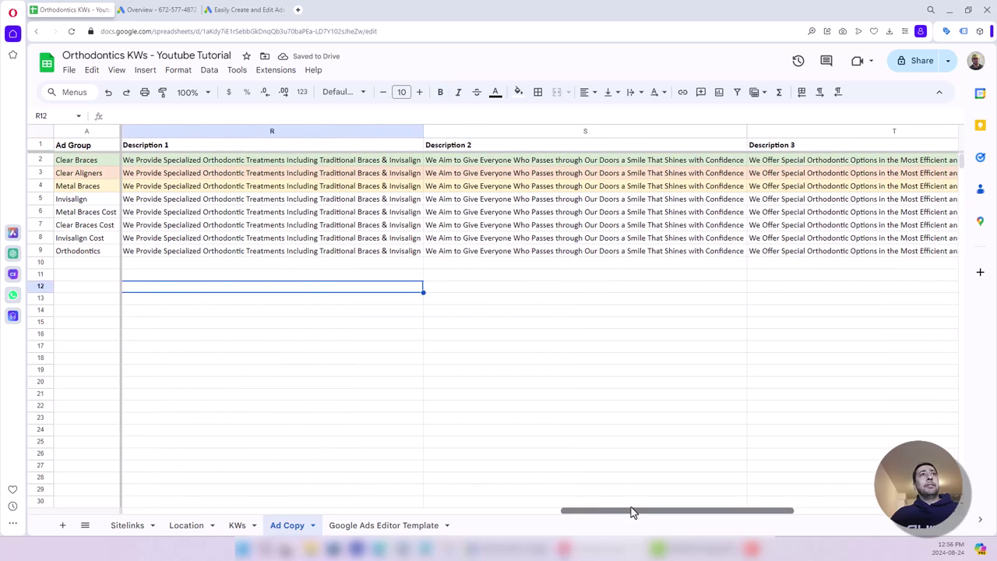
pyautogui.click(218, 134)
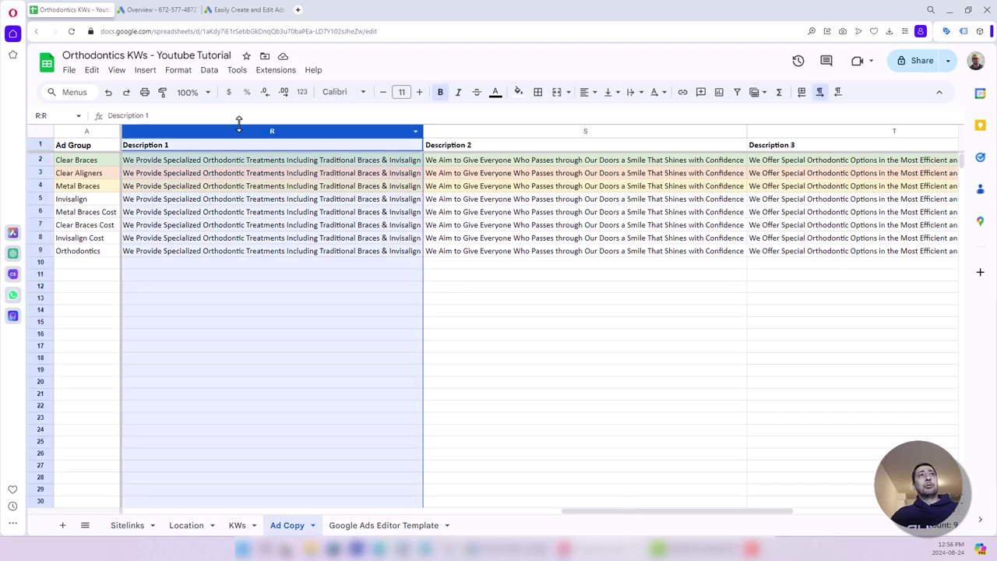
pyautogui.click(166, 146)
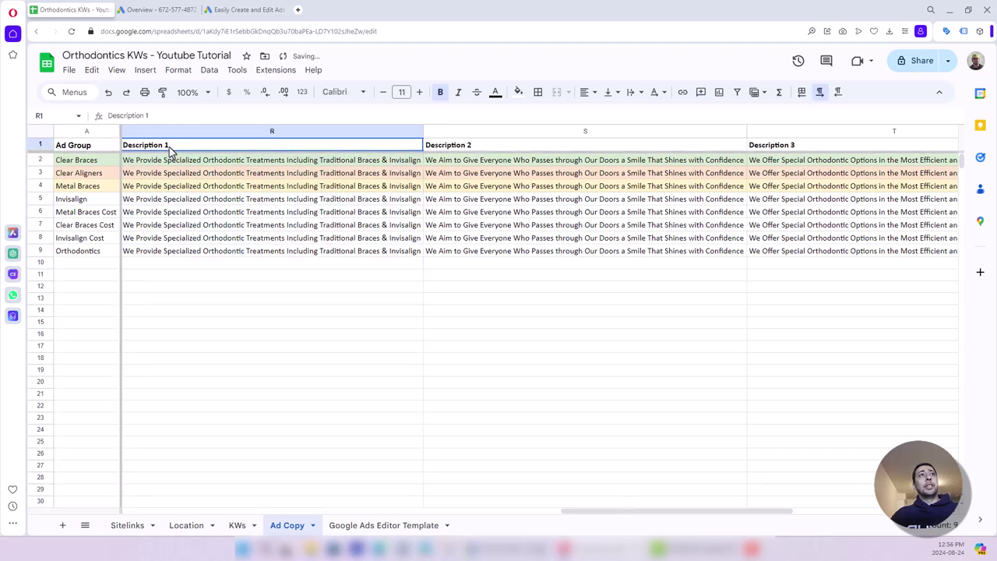
pyautogui.click(816, 161)
pyautogui.moveTo(576, 522); pyautogui.dragTo(516, 504)
pyautogui.click(807, 150)
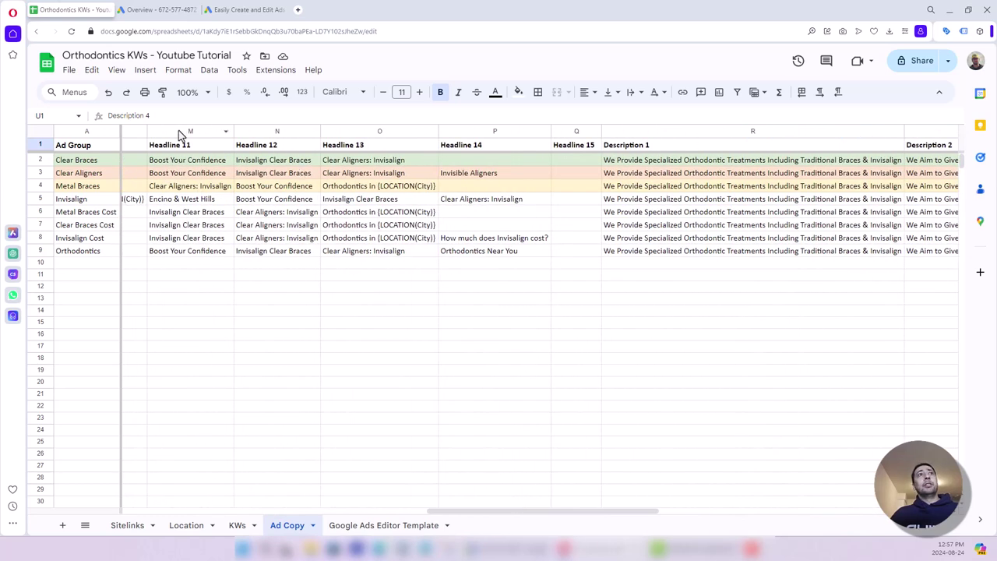
# Step: Delete the Headline 10 to Headline 14 columns
pyautogui.moveTo(448, 505); pyautogui.dragTo(420, 508)
pyautogui.moveTo(222, 133); pyautogui.dragTo(588, 114)
pyautogui.rightClick(593, 130)
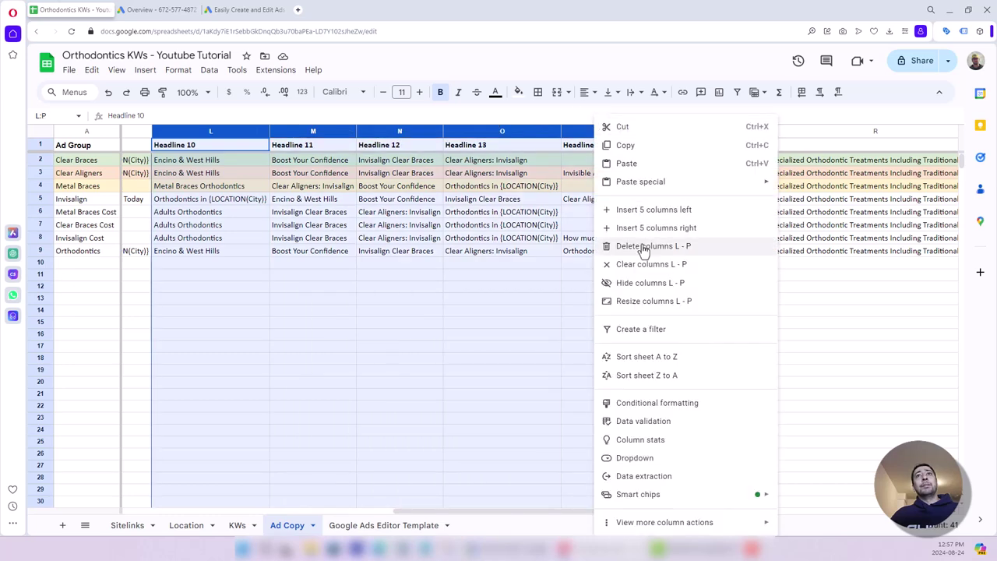
pyautogui.click(643, 249)
# Step: Delete the Headline 15 column and undo the headline column deletions
pyautogui.moveTo(455, 516); pyautogui.dragTo(362, 514)
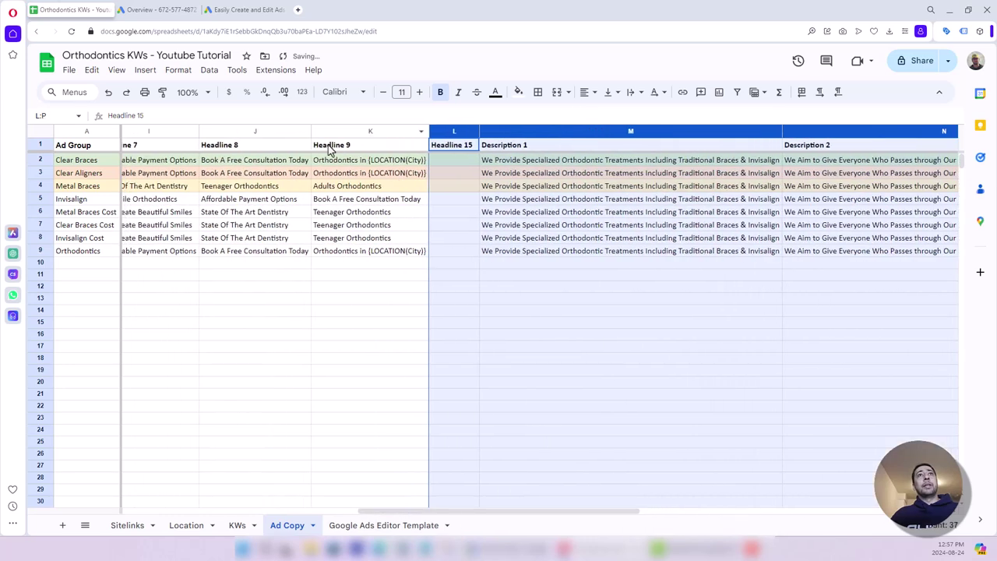
pyautogui.click(436, 152)
pyautogui.rightClick(454, 133)
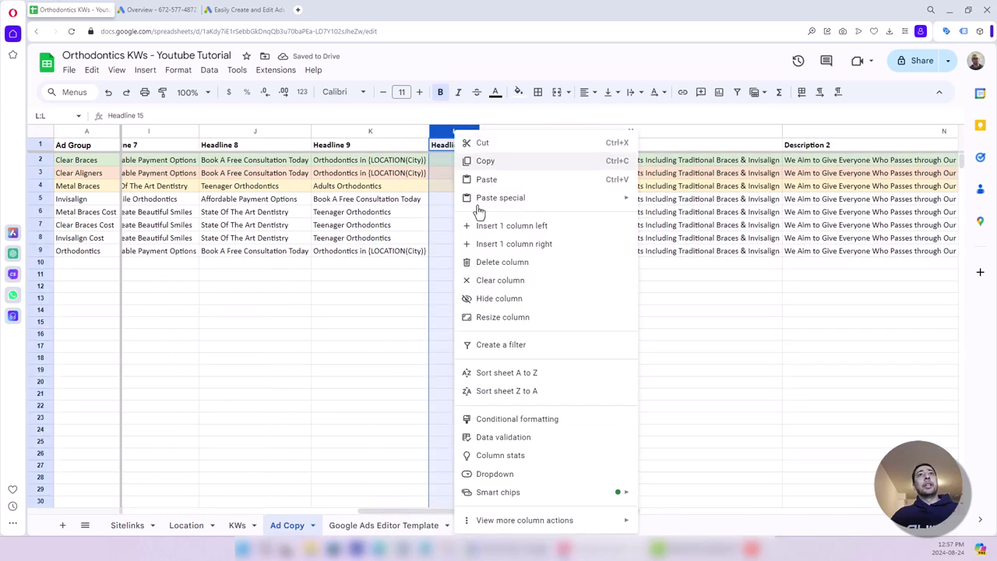
pyautogui.click(496, 264)
pyautogui.click(394, 187)
pyautogui.click(397, 203)
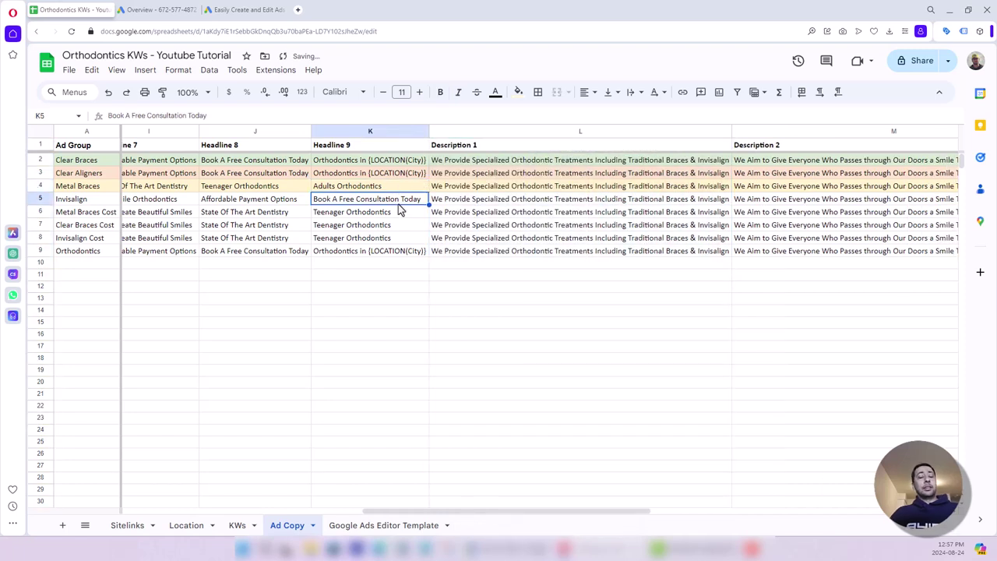
pyautogui.click(108, 92)
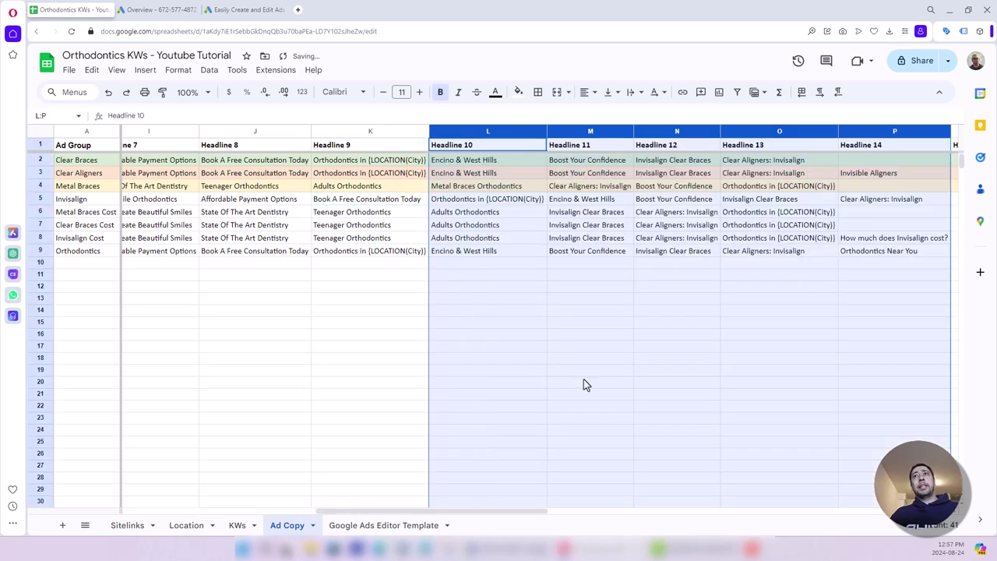
# Step: Insert an empty column between the Description 1 and Description 2 columns
pyautogui.moveTo(503, 507); pyautogui.dragTo(726, 512)
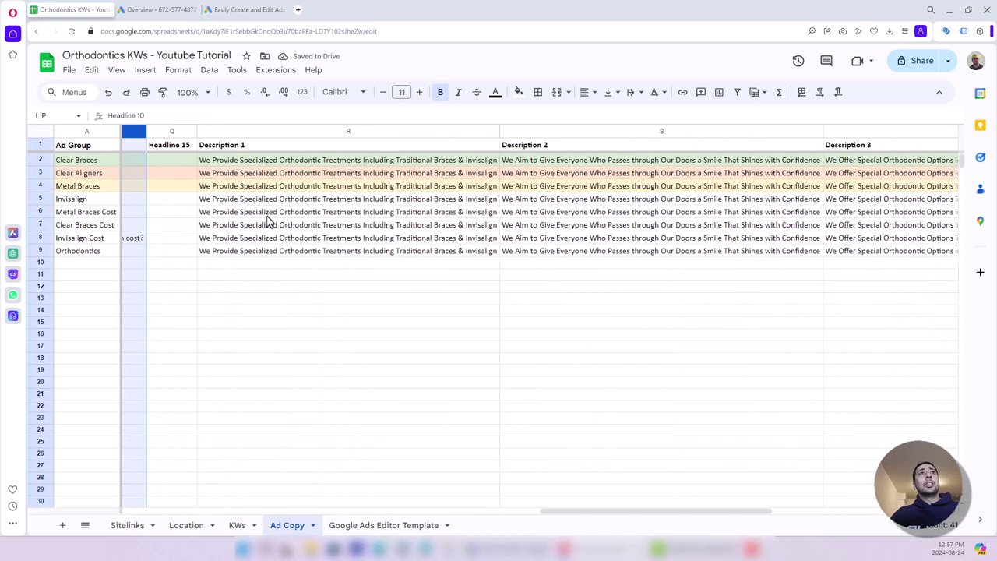
pyautogui.moveTo(258, 164); pyautogui.dragTo(578, 187)
pyautogui.moveTo(584, 511); pyautogui.dragTo(631, 514)
pyautogui.click(268, 129)
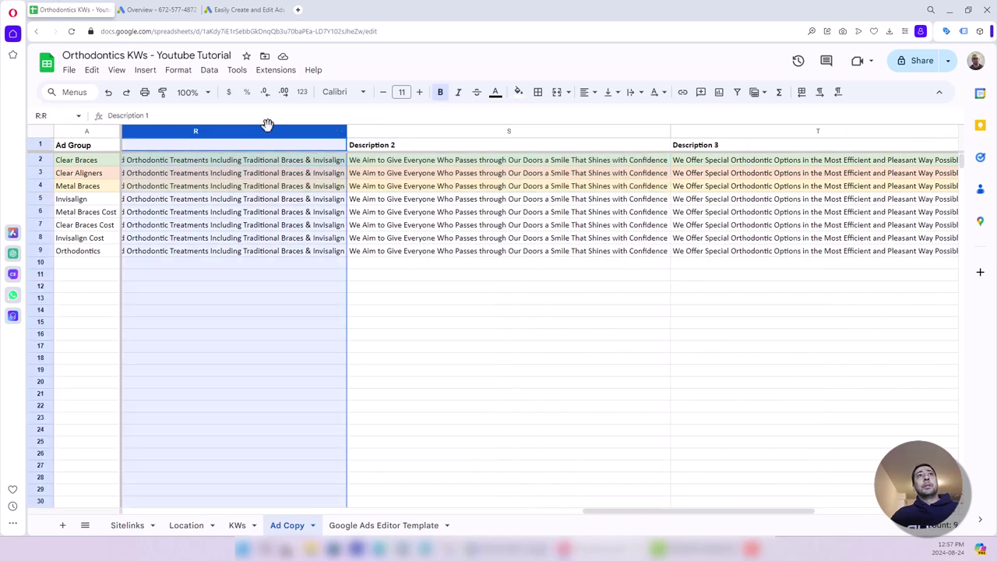
pyautogui.click(560, 129)
pyautogui.moveTo(690, 512); pyautogui.dragTo(663, 514)
pyautogui.click(500, 165)
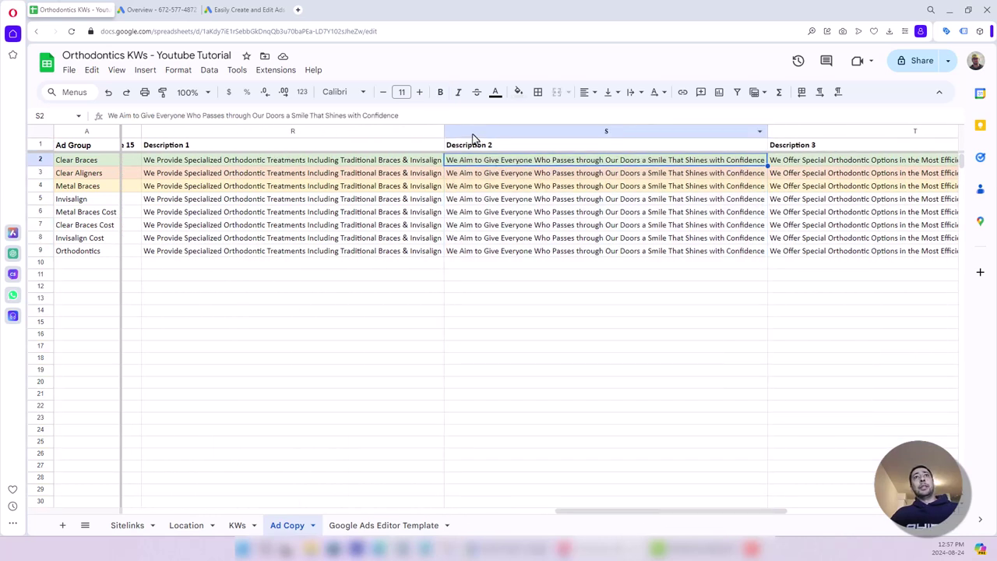
pyautogui.rightClick(473, 137)
pyautogui.click(518, 227)
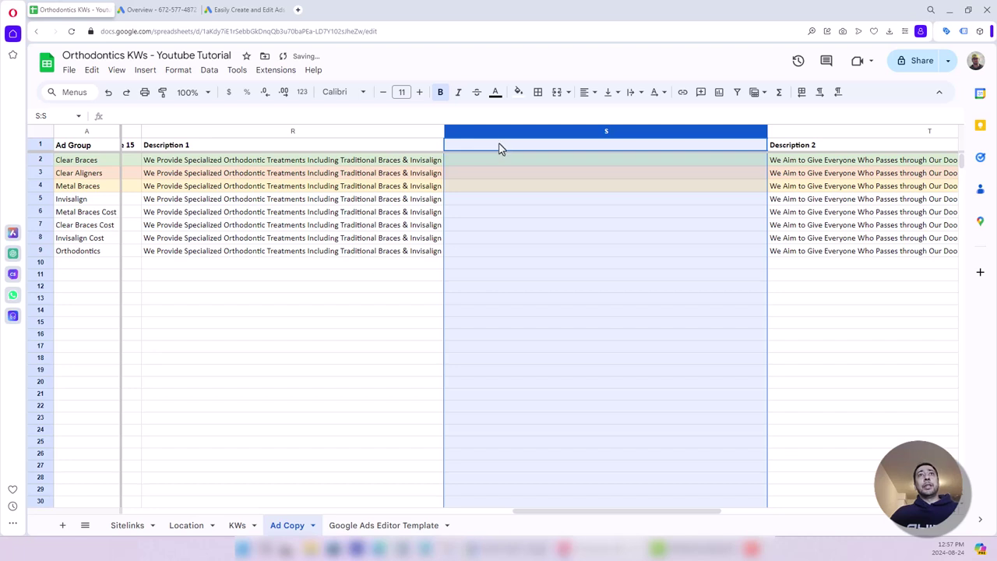
# Step: Enter the header "Description 1 Position" in the empty column after Description 1
pyautogui.click(499, 144)
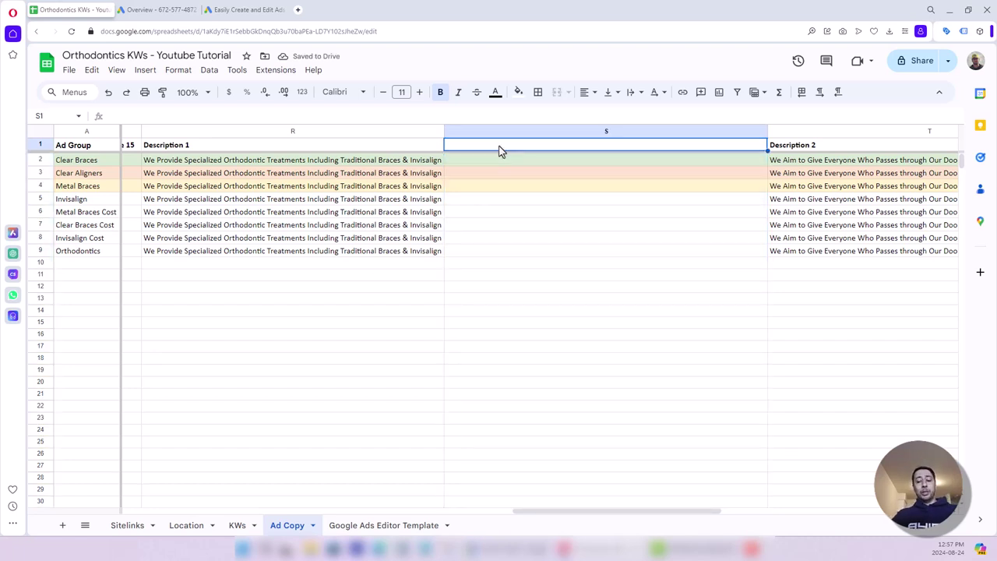
pyautogui.write('Desci')
pyautogui.press('BackSpace')
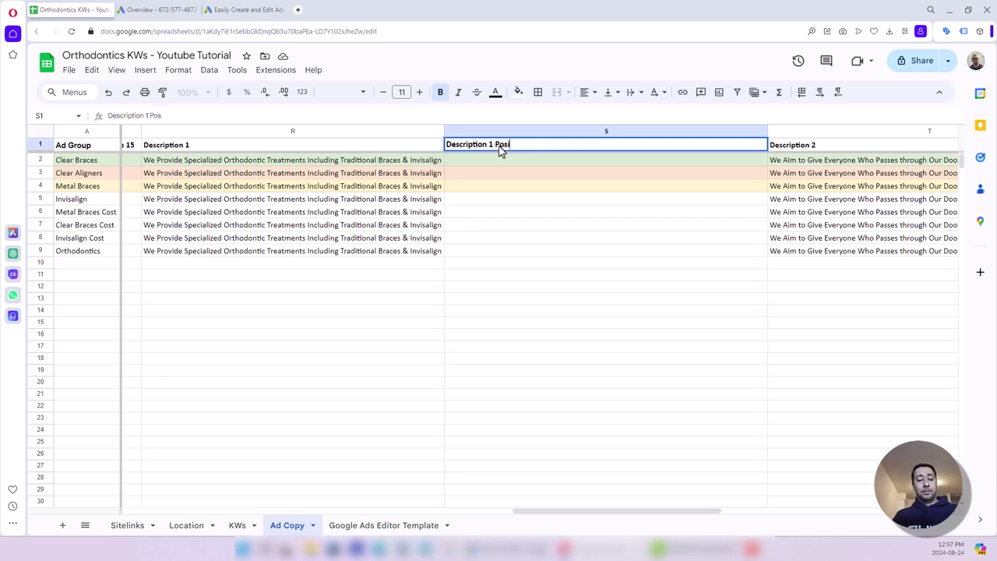
pyautogui.press('Return')
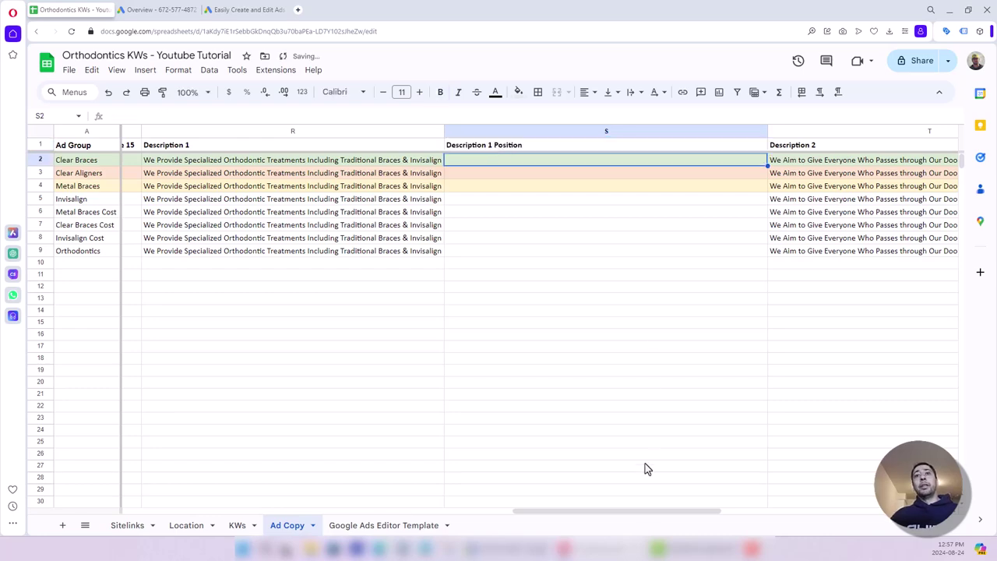
# Step: Insert an empty column between the Headline 2 and Headline 3 columns
pyautogui.moveTo(648, 512); pyautogui.dragTo(197, 507)
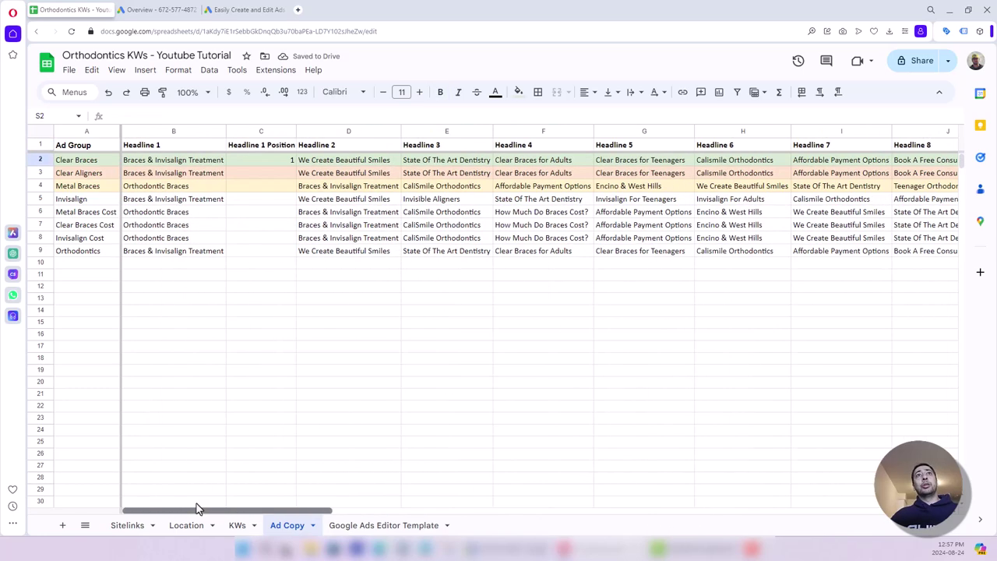
pyautogui.click(345, 199)
pyautogui.click(429, 134)
pyautogui.rightClick(428, 134)
pyautogui.click(467, 222)
# Step: Copy the Headline 2 header into the empty column and extend it to "Headline 2 Position"
pyautogui.click(423, 145)
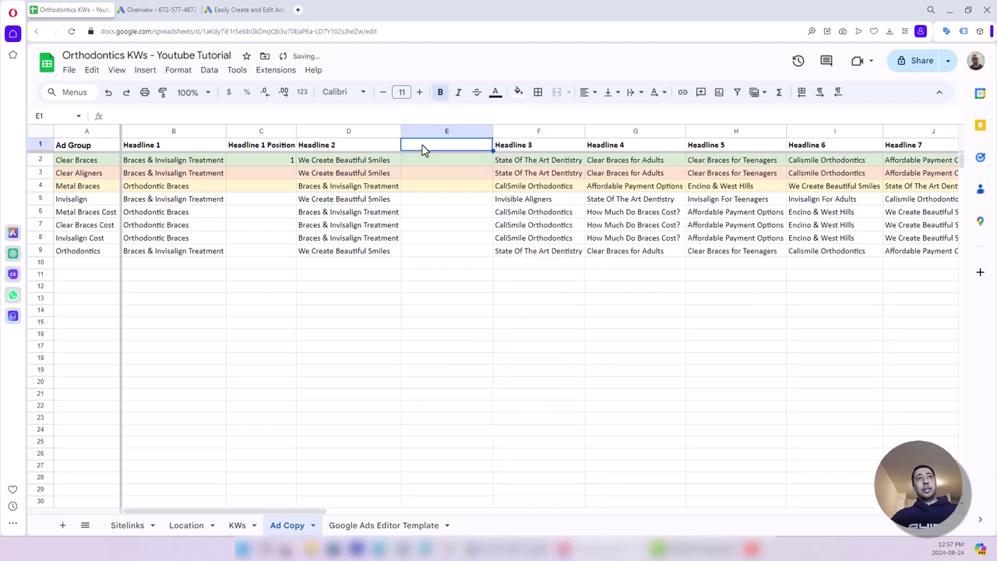
pyautogui.click(308, 149)
pyautogui.hotkey('ctrl', 'c')
pyautogui.click(424, 132)
pyautogui.click(424, 150)
pyautogui.hotkey('ctrl', 'v')
pyautogui.doubleClick(446, 145)
pyautogui.write('Position')
pyautogui.press('Return')
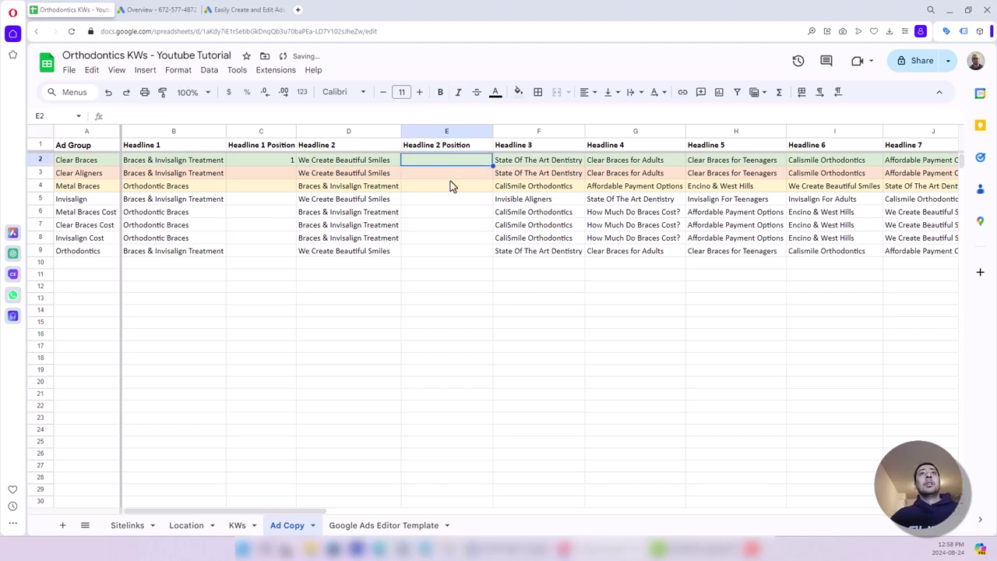
# Step: Delete the Headline 2 Position column
pyautogui.rightClick(438, 130)
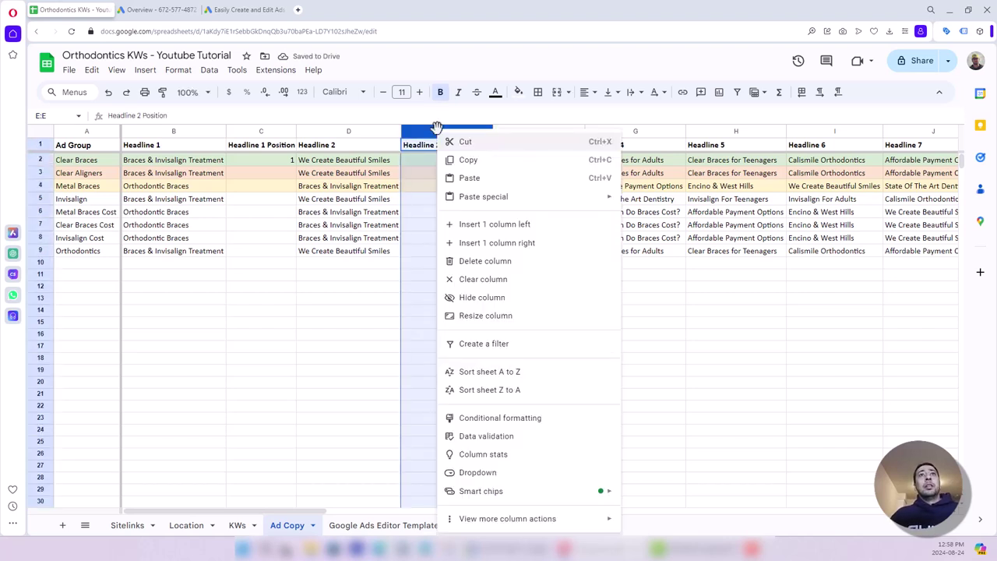
pyautogui.click(468, 262)
# Step: Set Description 1 Position to 1 for the Clear Braces ad group and narrow the column to its header's width
pyautogui.moveTo(316, 513); pyautogui.dragTo(715, 508)
pyautogui.click(468, 161)
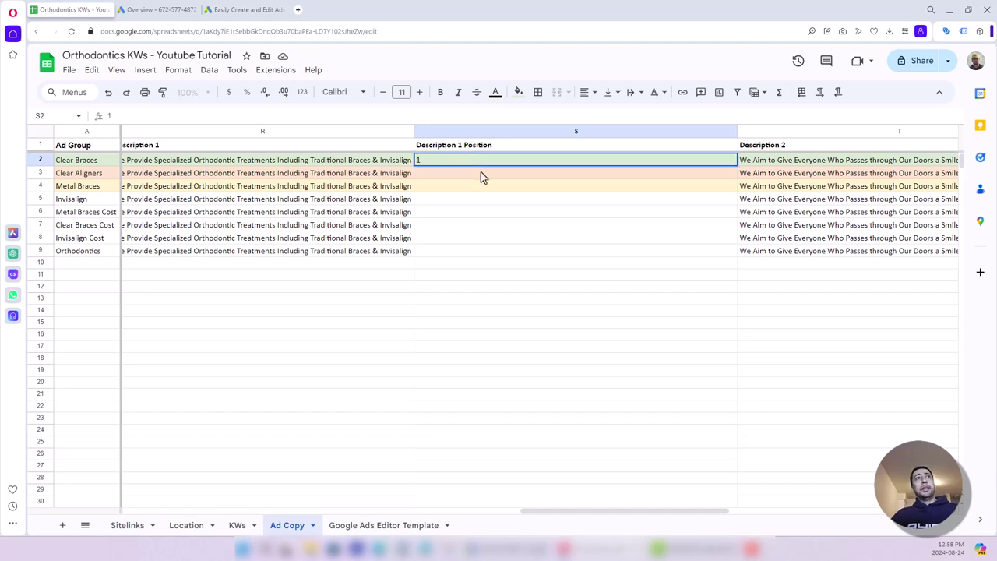
pyautogui.write('1')
pyautogui.press('Return')
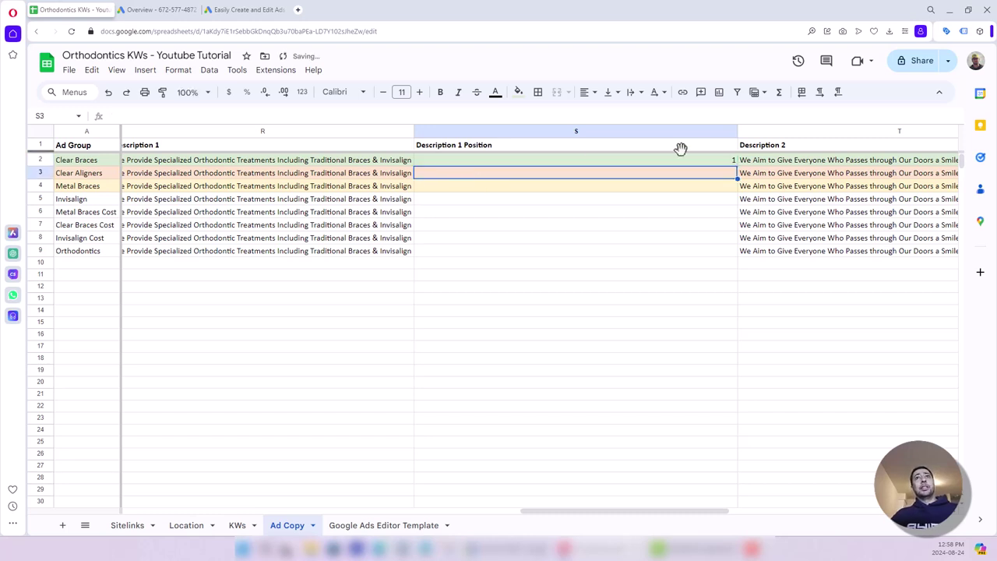
pyautogui.doubleClick(736, 130)
pyautogui.click(481, 162)
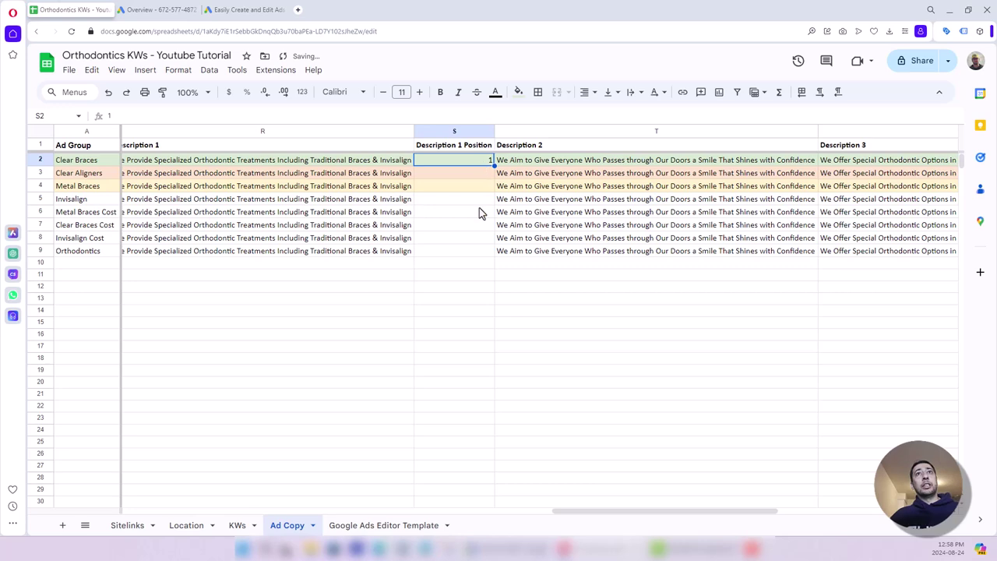
# Step: Review the Path 1 and Path 2 columns and their values for each ad group
pyautogui.click(510, 214)
pyautogui.moveTo(608, 512); pyautogui.dragTo(779, 510)
pyautogui.moveTo(787, 133); pyautogui.dragTo(814, 131)
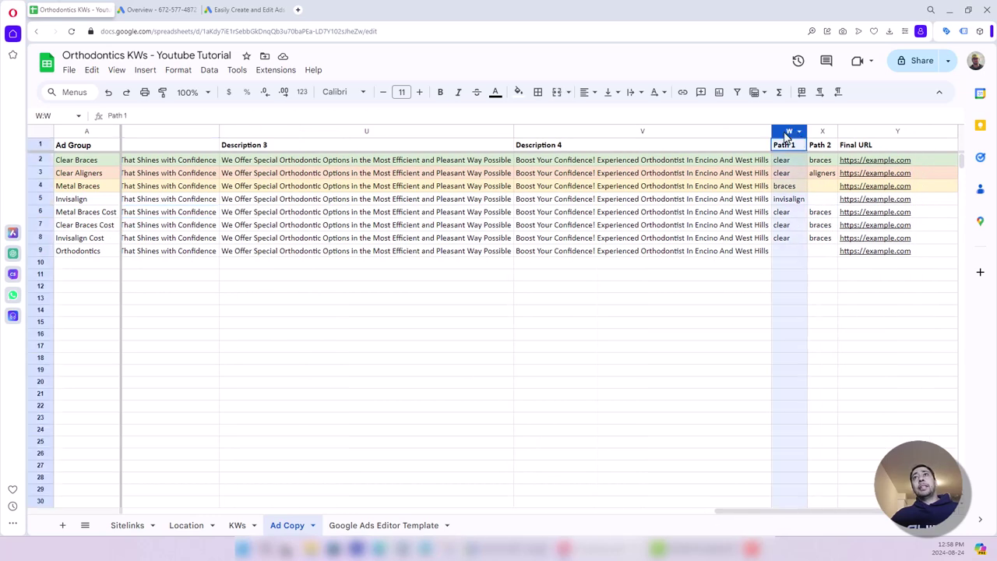
pyautogui.click(793, 160)
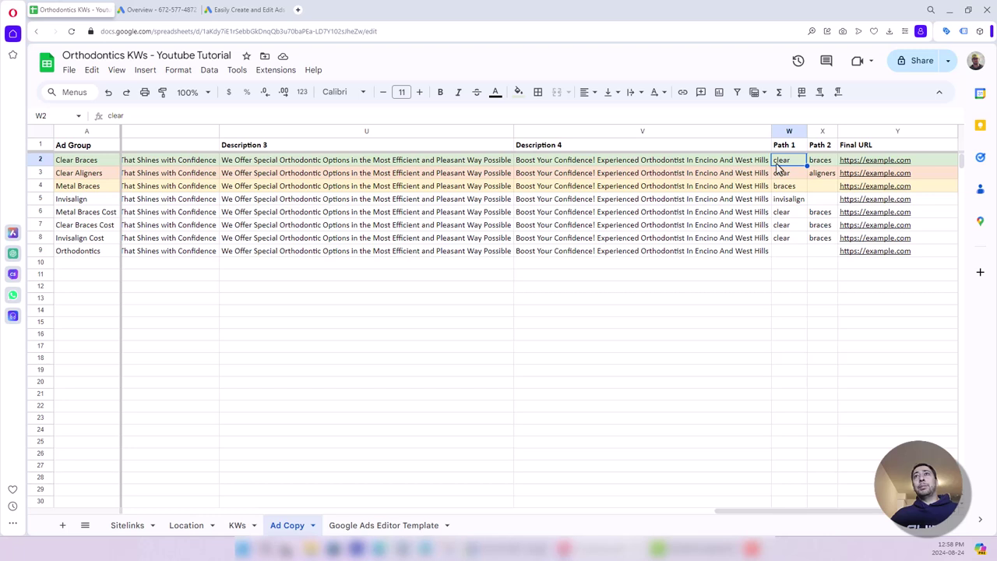
pyautogui.moveTo(783, 165); pyautogui.dragTo(823, 191)
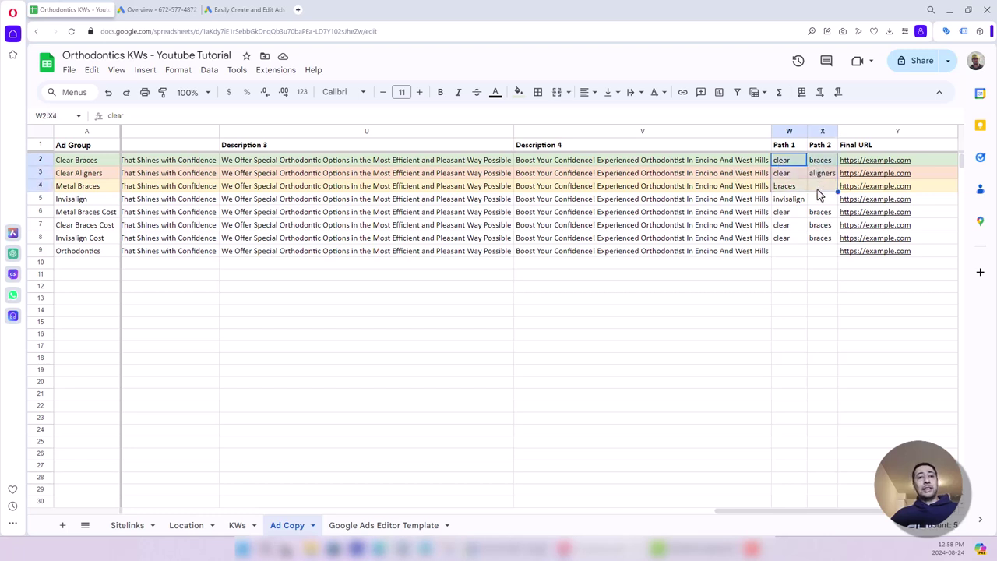
pyautogui.click(786, 162)
pyautogui.moveTo(787, 162); pyautogui.dragTo(791, 251)
pyautogui.moveTo(817, 161); pyautogui.dragTo(793, 260)
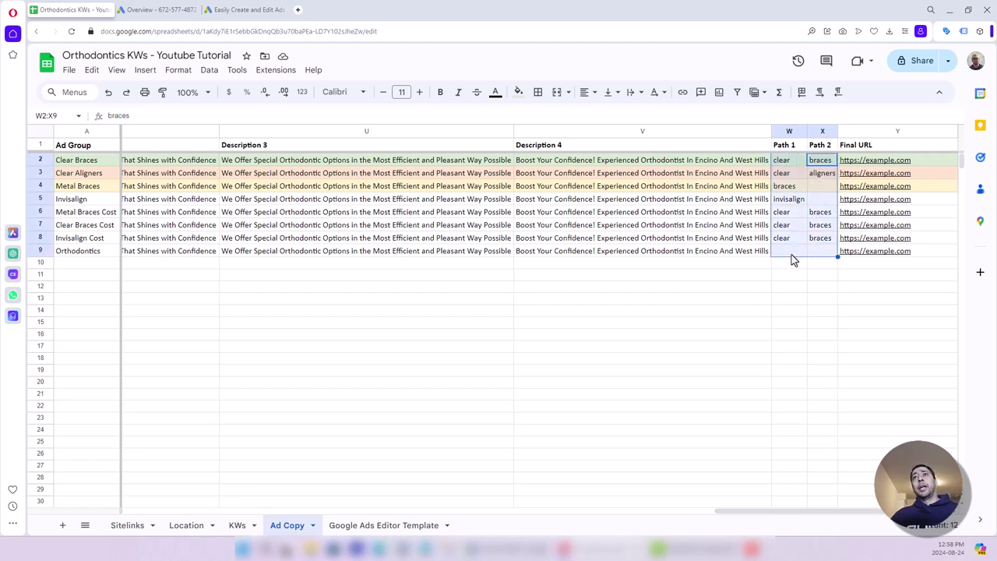
pyautogui.click(812, 297)
# Step: Clear the Path 1 and Path 2 values of all ad groups and undo the clearing
pyautogui.moveTo(787, 160); pyautogui.dragTo(819, 268)
pyautogui.press('Delete')
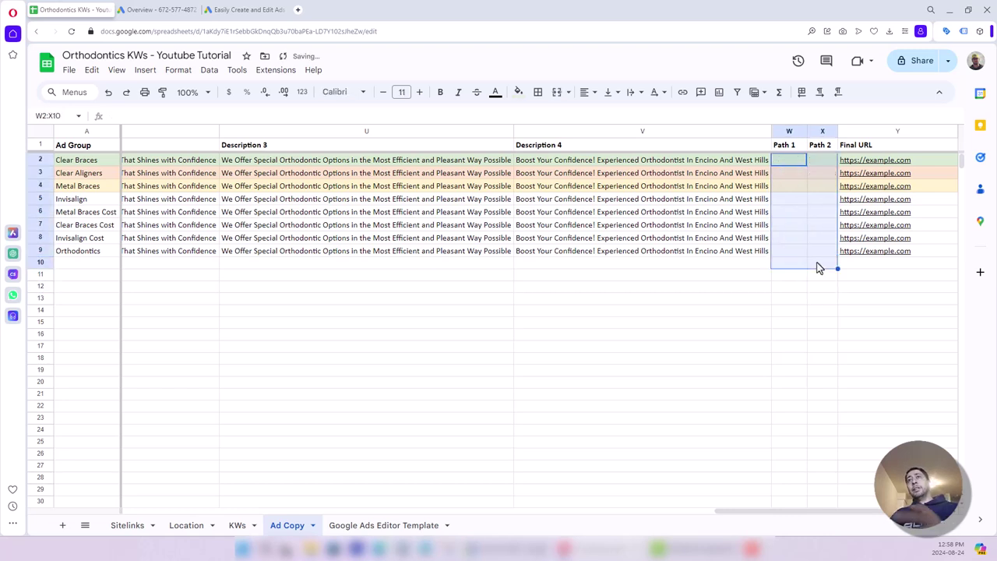
pyautogui.click(821, 285)
pyautogui.hotkey('ctrl', 'z')
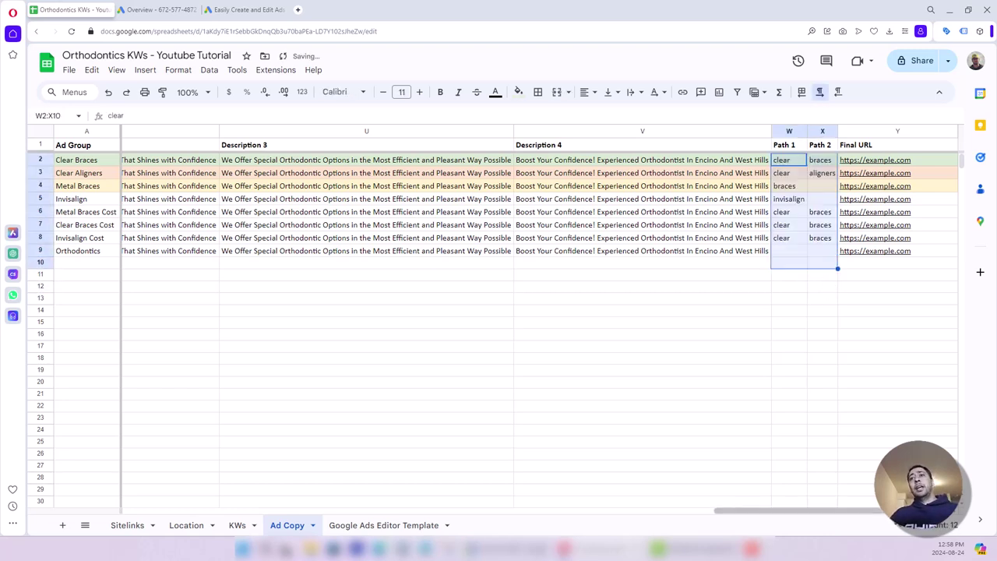
# Step: Insert an empty column after the Final URL column
pyautogui.click(870, 133)
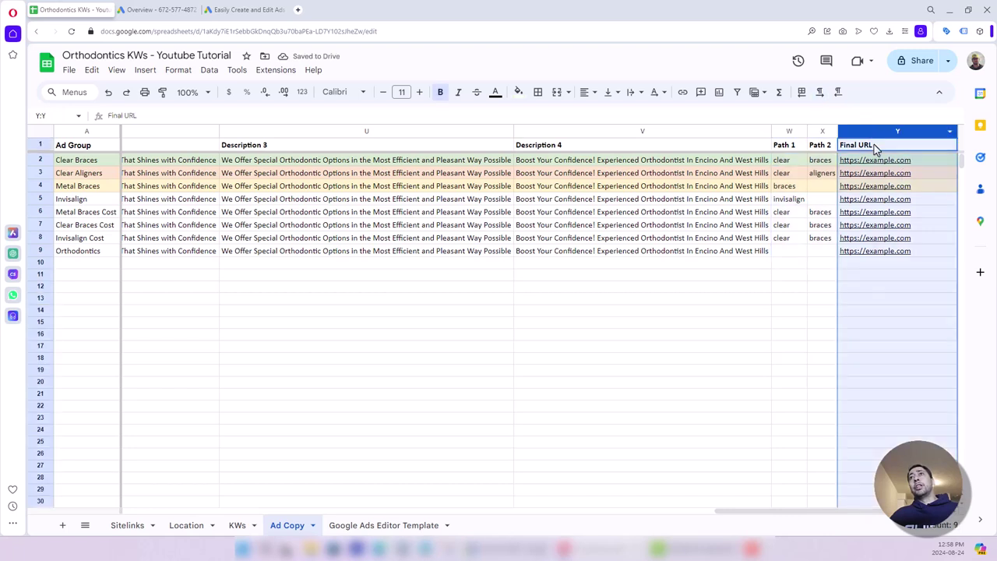
pyautogui.click(872, 148)
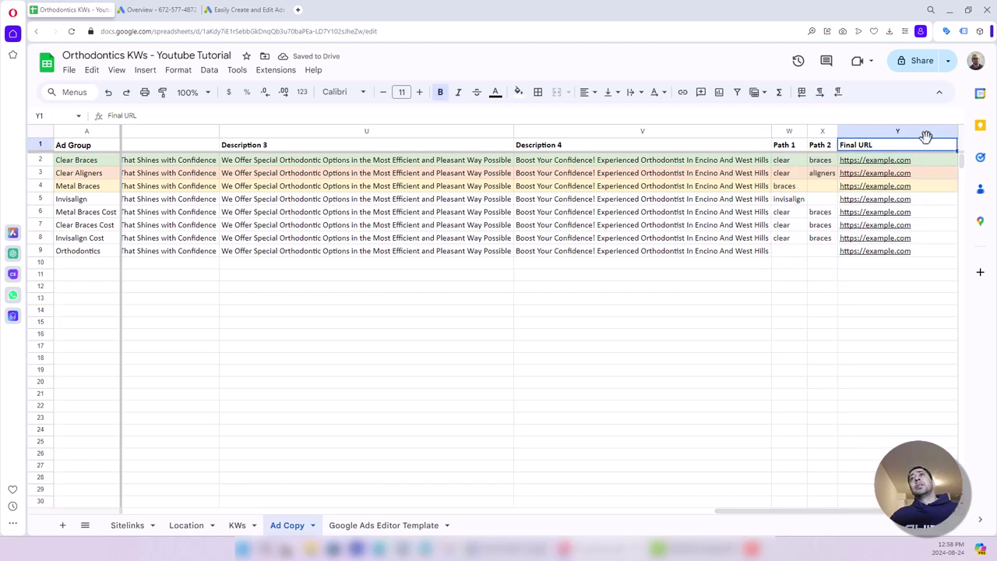
pyautogui.rightClick(925, 133)
pyautogui.click(817, 247)
pyautogui.click(875, 299)
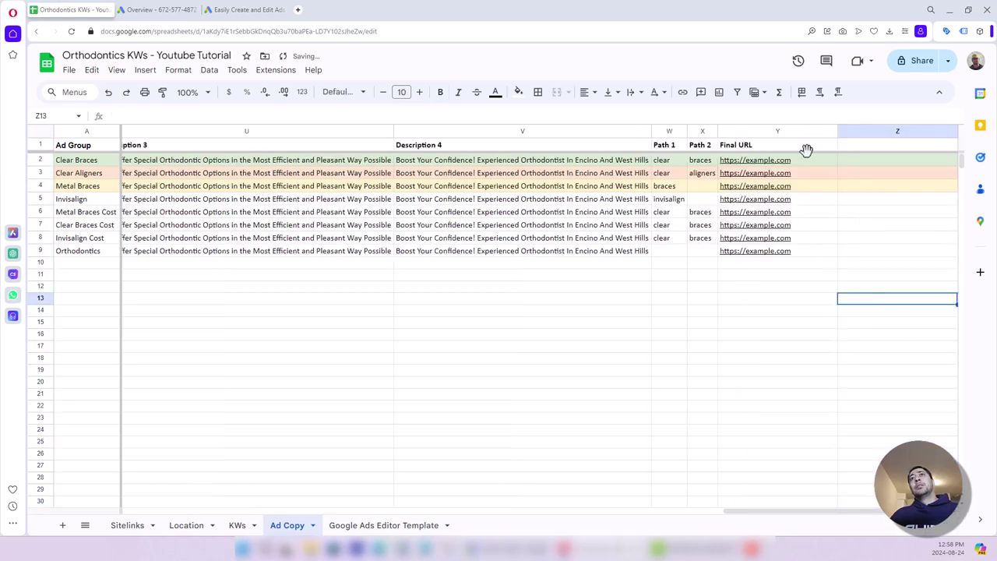
# Step: Shorten the Final URL column header to "URL"
pyautogui.click(779, 160)
pyautogui.click(765, 146)
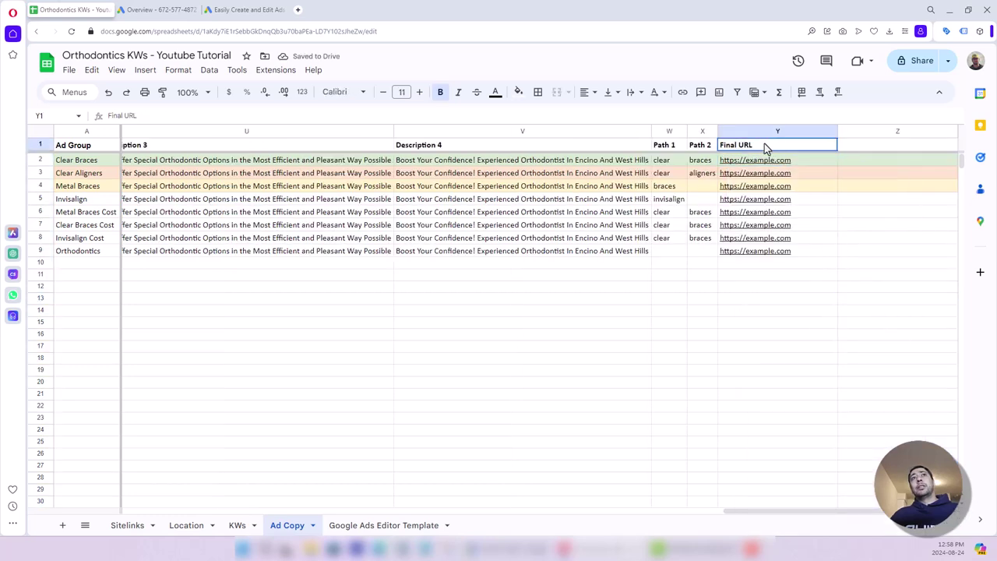
pyautogui.doubleClick(737, 148)
pyautogui.hotkey('shift', 'Home')
pyautogui.press('BackSpace')
pyautogui.press('Return')
pyautogui.click(768, 147)
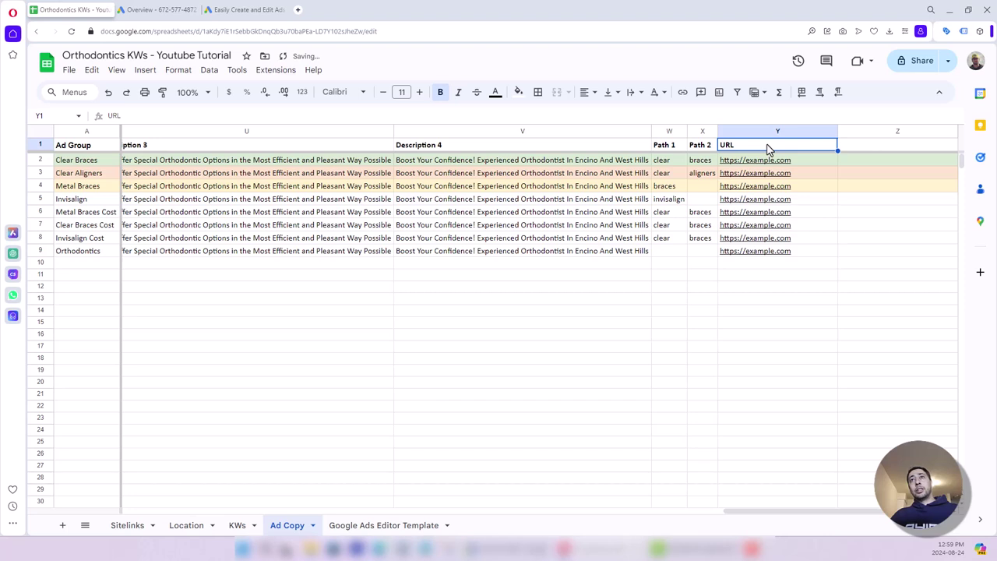
# Step: Change the URL column header back to "Final URL"
pyautogui.doubleClick(767, 148)
pyautogui.press('BackSpace')
pyautogui.press('BackSpace')
pyautogui.press('BackSpace')
pyautogui.write('Final URL')
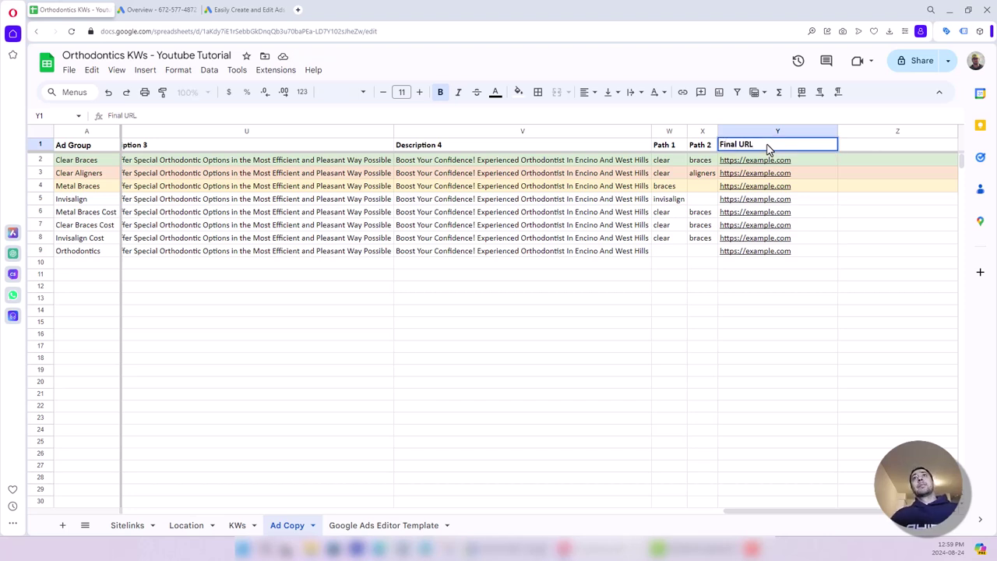
pyautogui.click(802, 212)
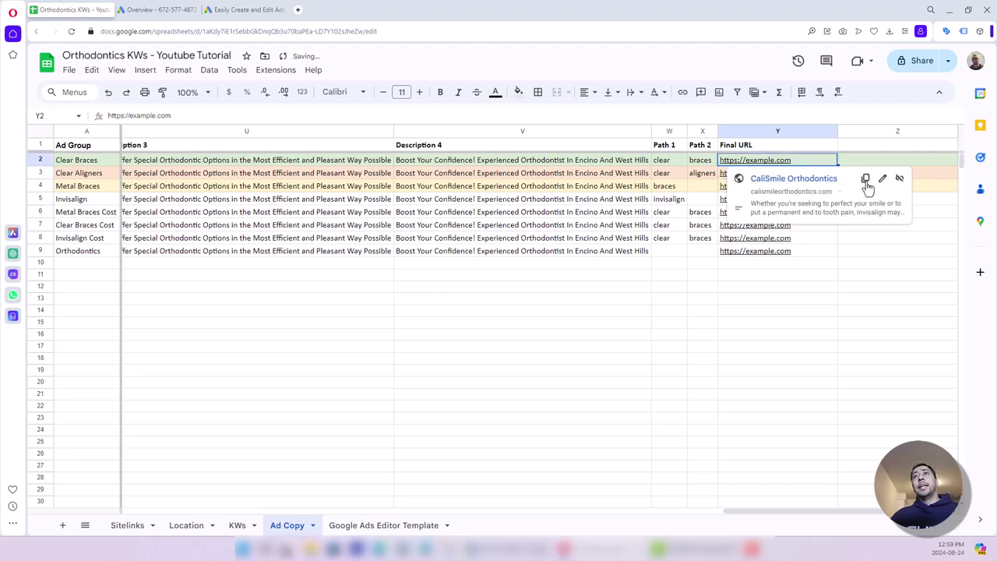
# Step: Examine the Ad Group column from its header down through the ad group names
pyautogui.click(935, 226)
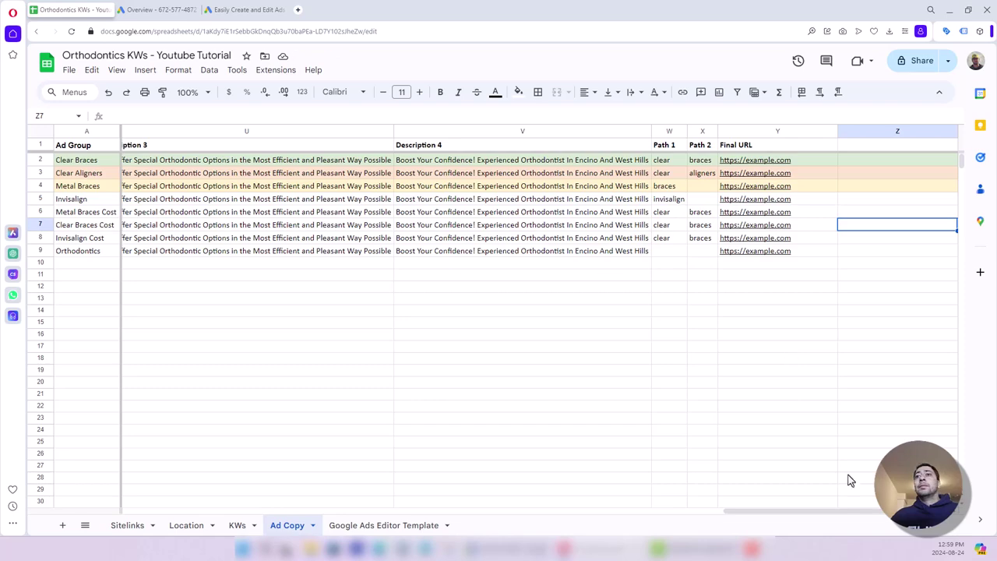
pyautogui.moveTo(861, 513); pyautogui.dragTo(198, 507)
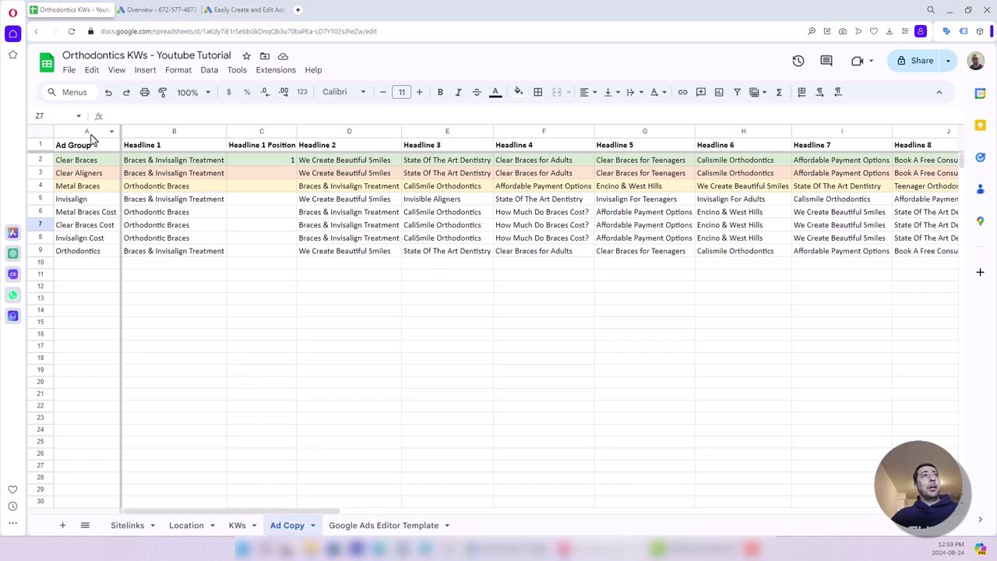
pyautogui.moveTo(84, 145); pyautogui.dragTo(78, 242)
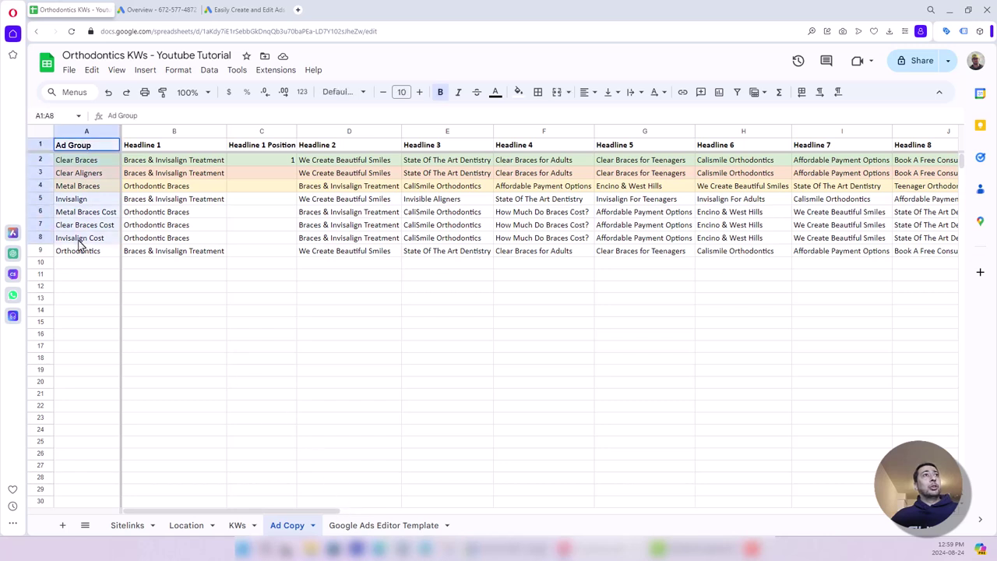
# Step: Insert an empty column before the Ad Group column and head it "Campaign"
pyautogui.click(86, 131)
pyautogui.rightClick(85, 131)
pyautogui.click(128, 224)
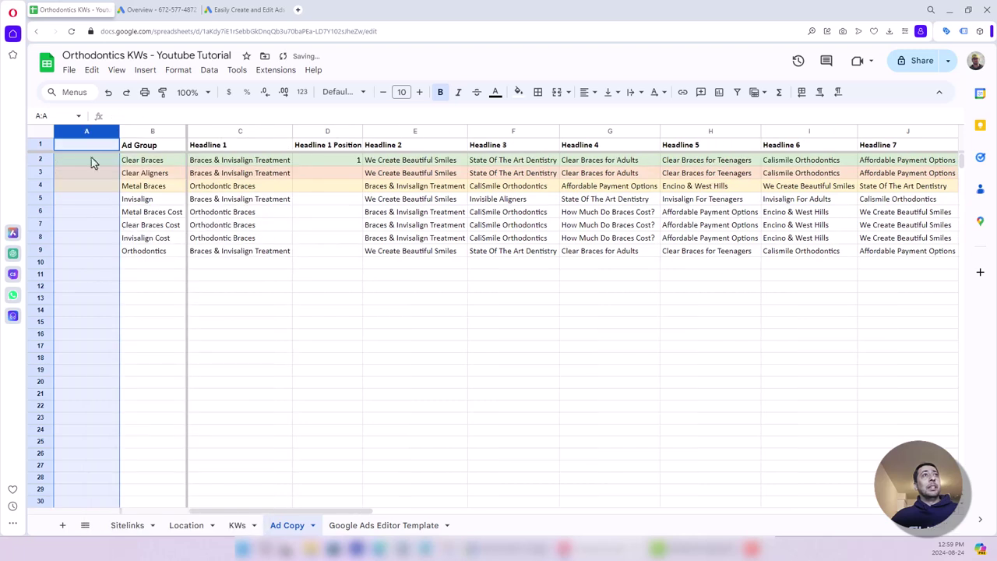
pyautogui.click(89, 147)
pyautogui.click(327, 262)
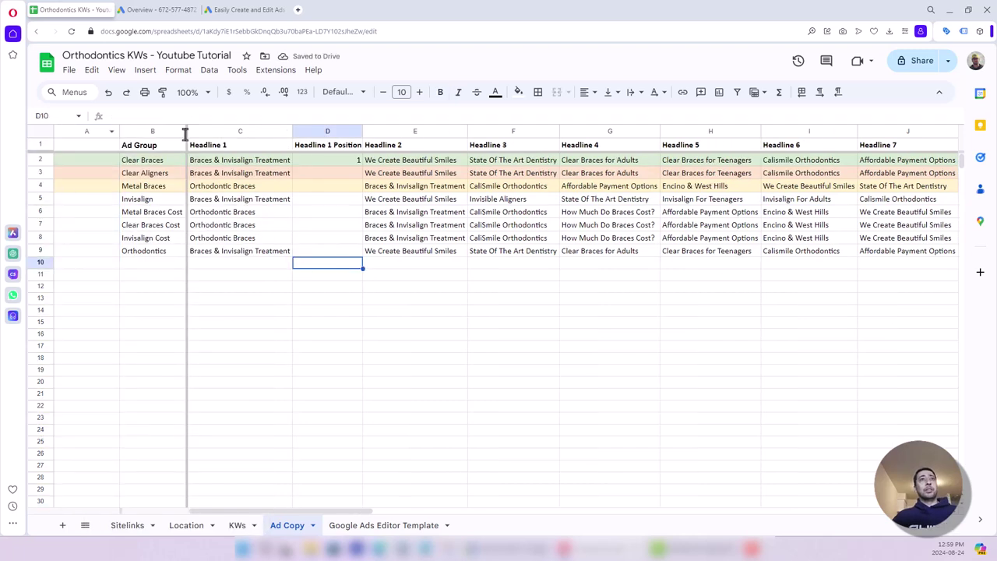
pyautogui.click(88, 145)
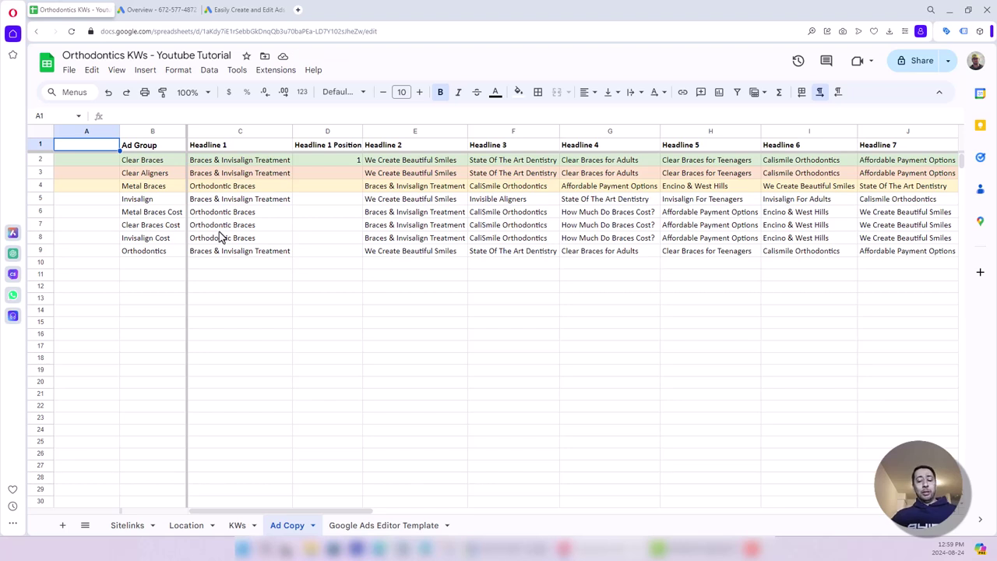
pyautogui.write('Campaign')
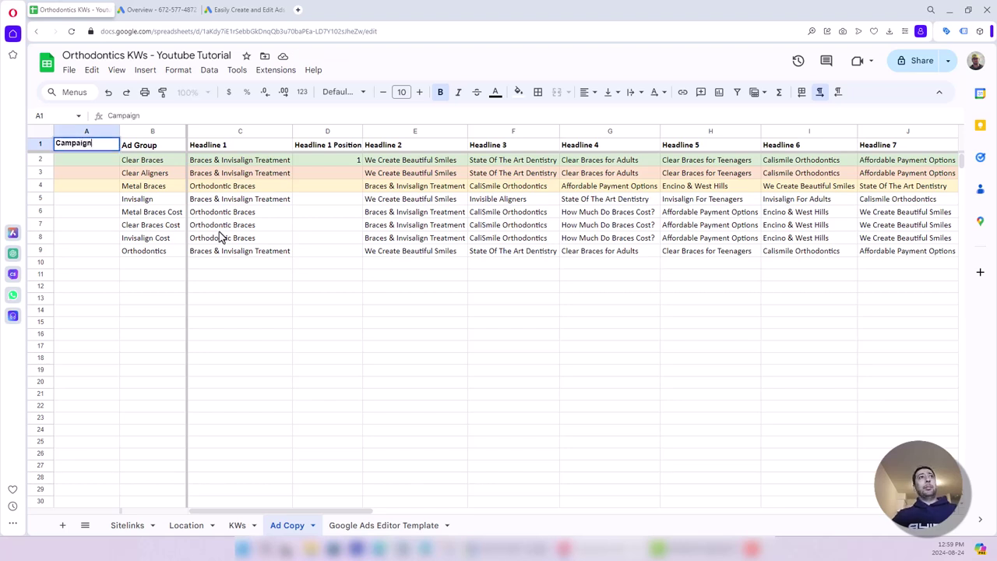
pyautogui.press('Return')
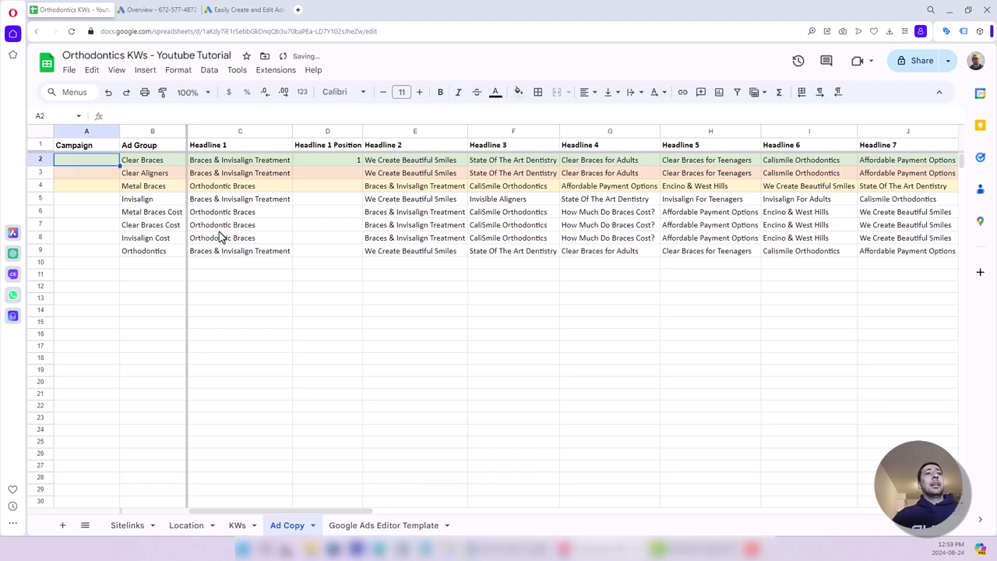
# Step: Copy the campaign name "Orthodontics - YT Tutorial - Aug 2024" from the Google Ads Editor Template sheet into cell A2 of Ad Copy
pyautogui.click(410, 525)
pyautogui.click(137, 225)
pyautogui.doubleClick(136, 224)
pyautogui.hotkey('ctrl', 'c')
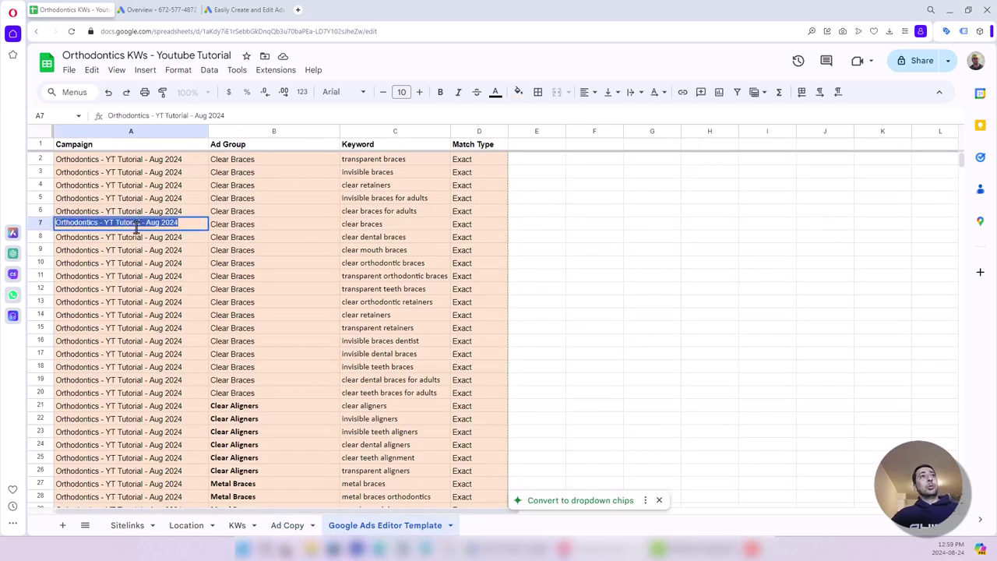
pyautogui.click(592, 276)
pyautogui.click(287, 525)
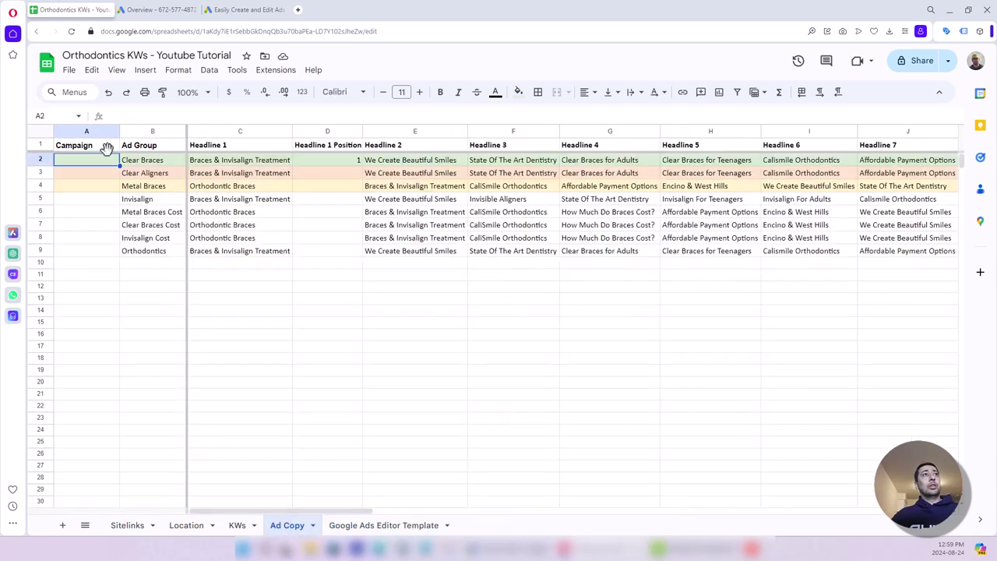
pyautogui.hotkey('ctrl', 'v')
pyautogui.click(140, 201)
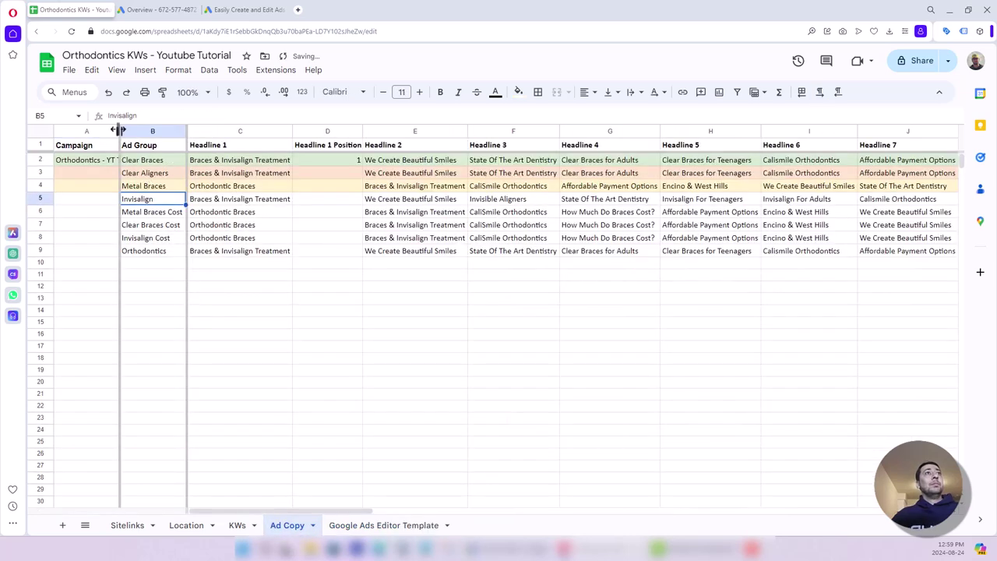
# Step: Fit the Campaign column's width to its content and fill the campaign name down from row 2 to row 9
pyautogui.doubleClick(118, 130)
pyautogui.click(145, 162)
pyautogui.moveTo(166, 181); pyautogui.dragTo(166, 256)
pyautogui.hotkey('ctrl', 'd')
pyautogui.click(323, 327)
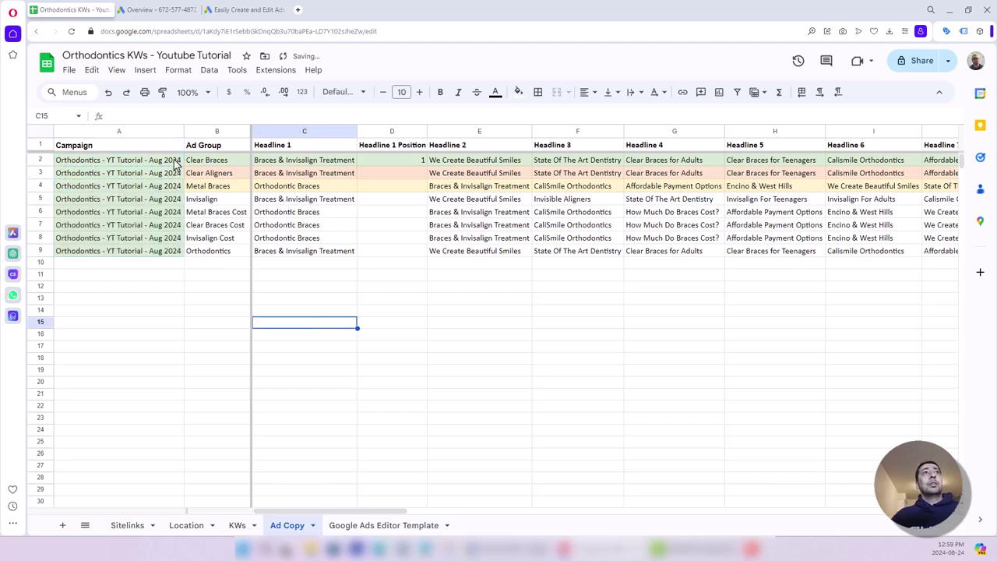
# Step: Examine the Campaign, Ad Group and headline columns, checking how the Clear Braces row ties its ad copy to the ad group
pyautogui.click(141, 131)
pyautogui.moveTo(305, 131); pyautogui.dragTo(226, 136)
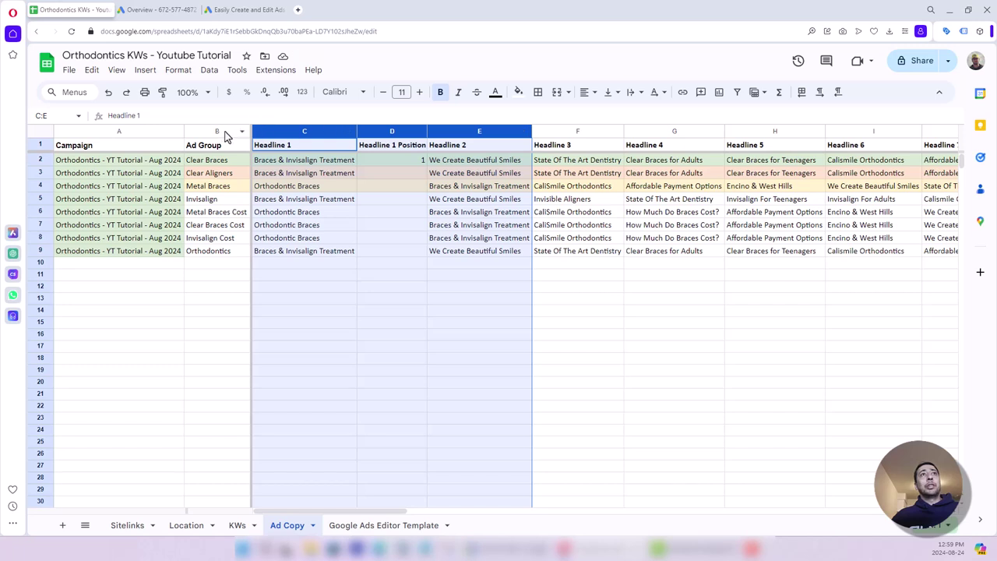
pyautogui.moveTo(269, 524); pyautogui.dragTo(311, 525)
pyautogui.click(216, 132)
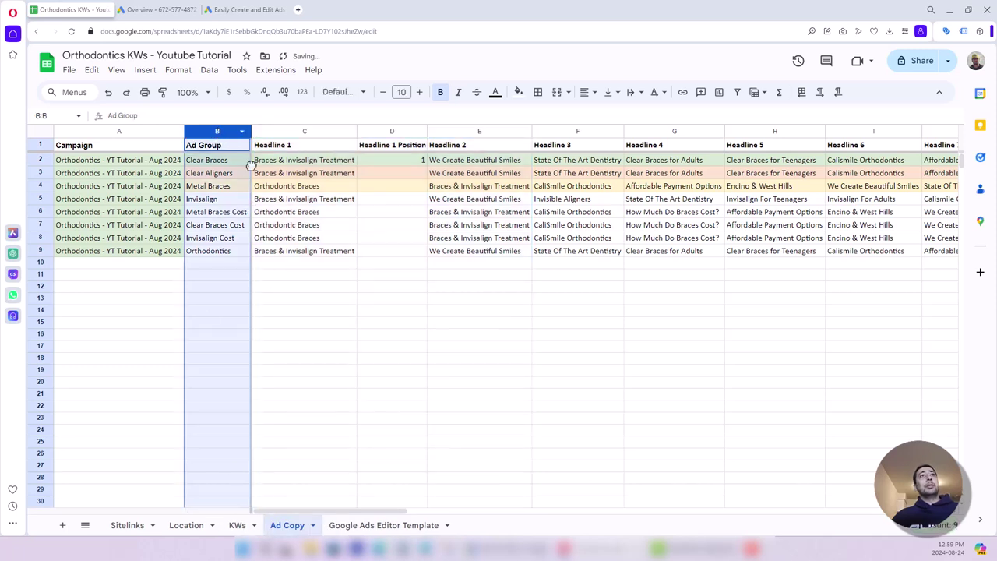
pyautogui.click(205, 164)
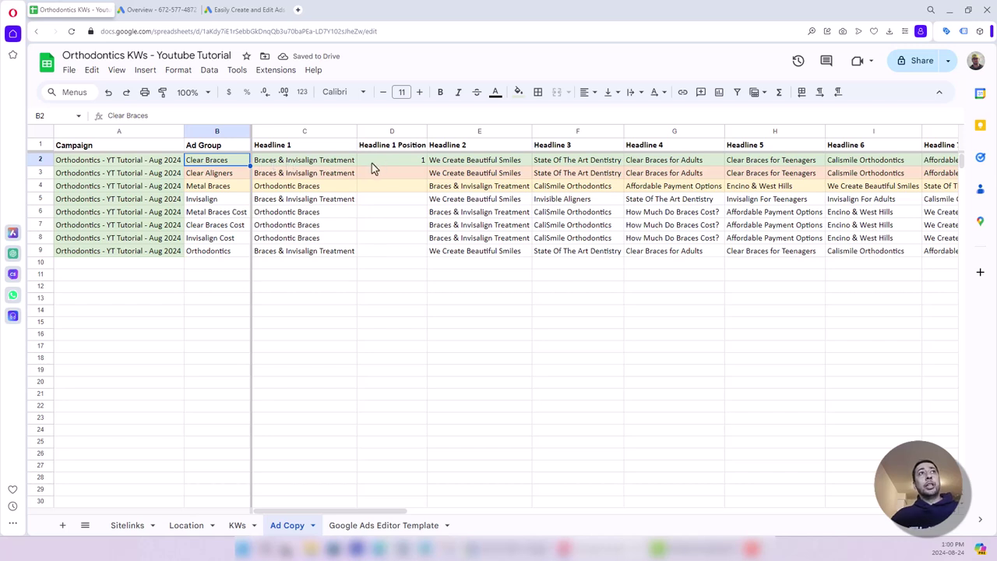
pyautogui.click(40, 161)
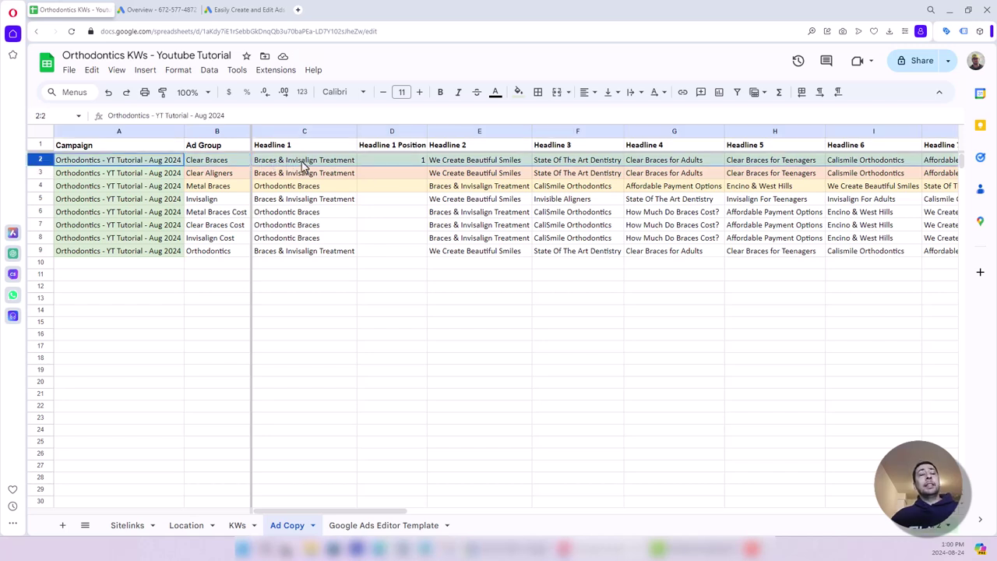
pyautogui.click(221, 162)
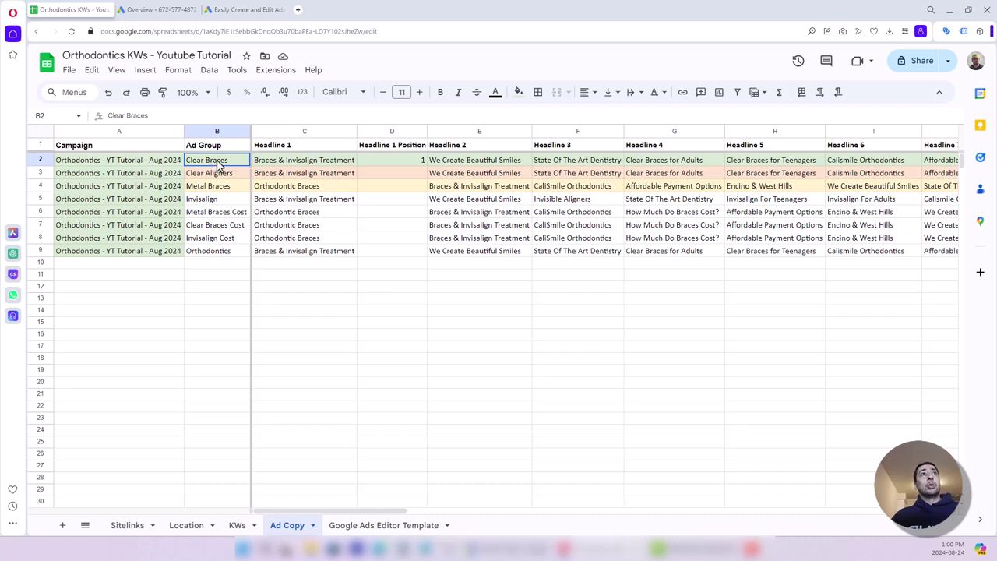
pyautogui.click(133, 147)
pyautogui.moveTo(125, 150); pyautogui.dragTo(125, 250)
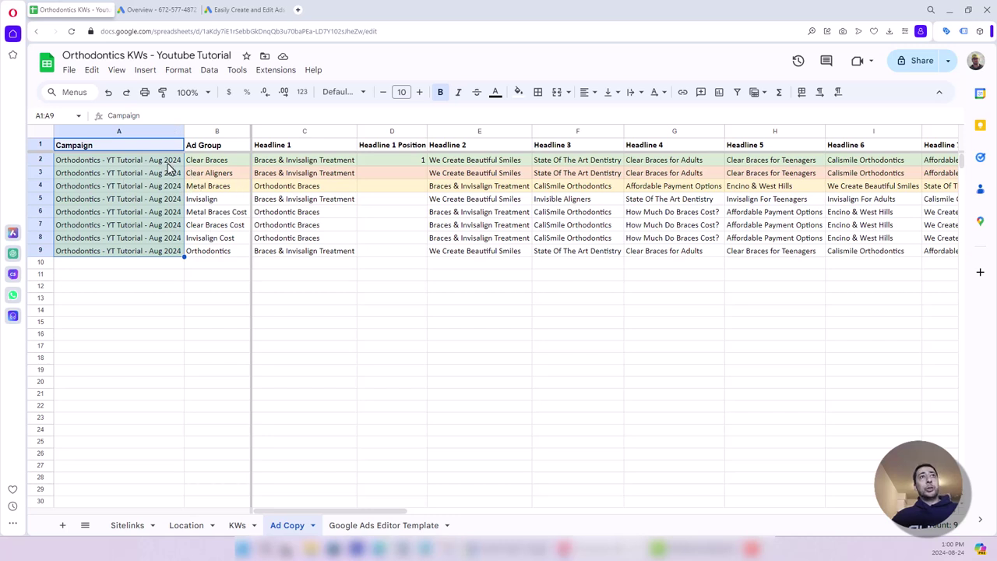
pyautogui.click(201, 131)
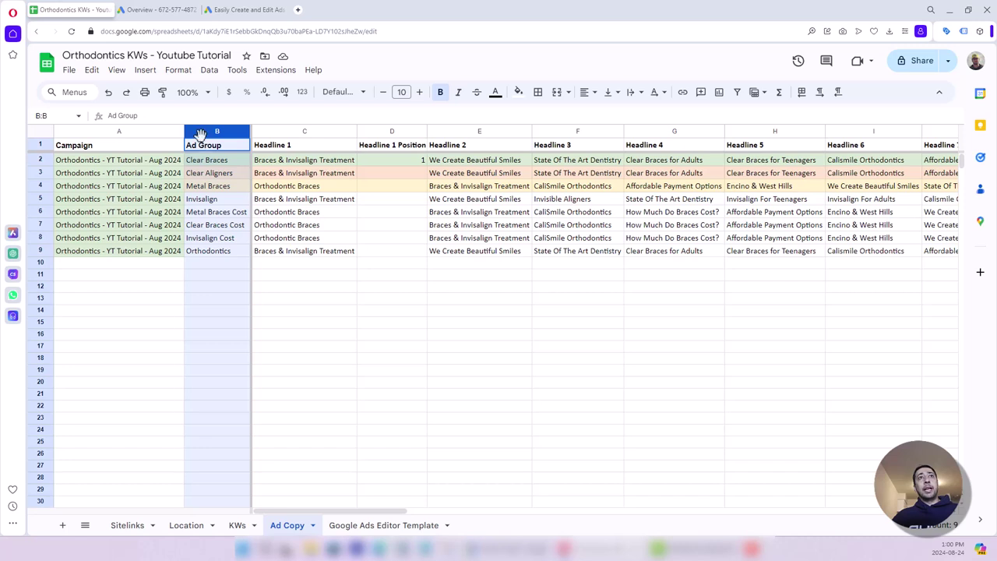
pyautogui.click(156, 211)
pyautogui.click(84, 255)
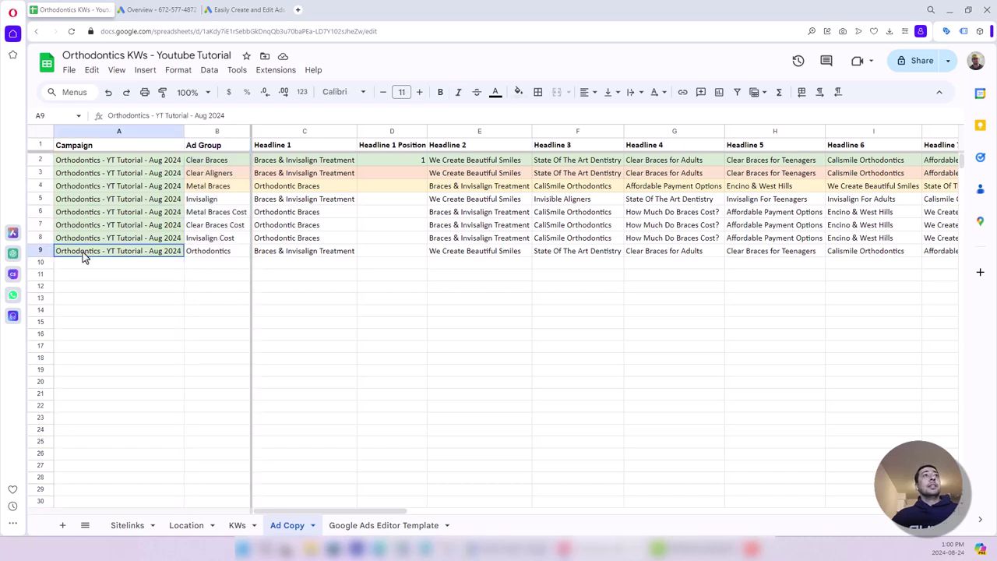
# Step: Copy the whole ad table A1:Z9, from Campaign through Final URL, and switch to Google Ads Editor
pyautogui.moveTo(84, 258); pyautogui.dragTo(89, 137)
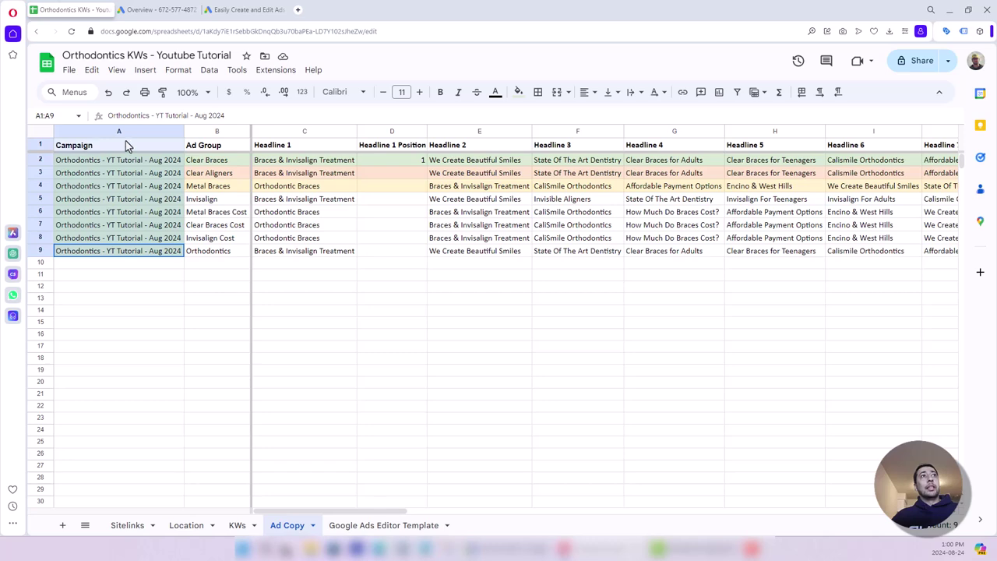
pyautogui.moveTo(173, 148); pyautogui.dragTo(960, 159)
pyautogui.moveTo(887, 113); pyautogui.dragTo(775, 150)
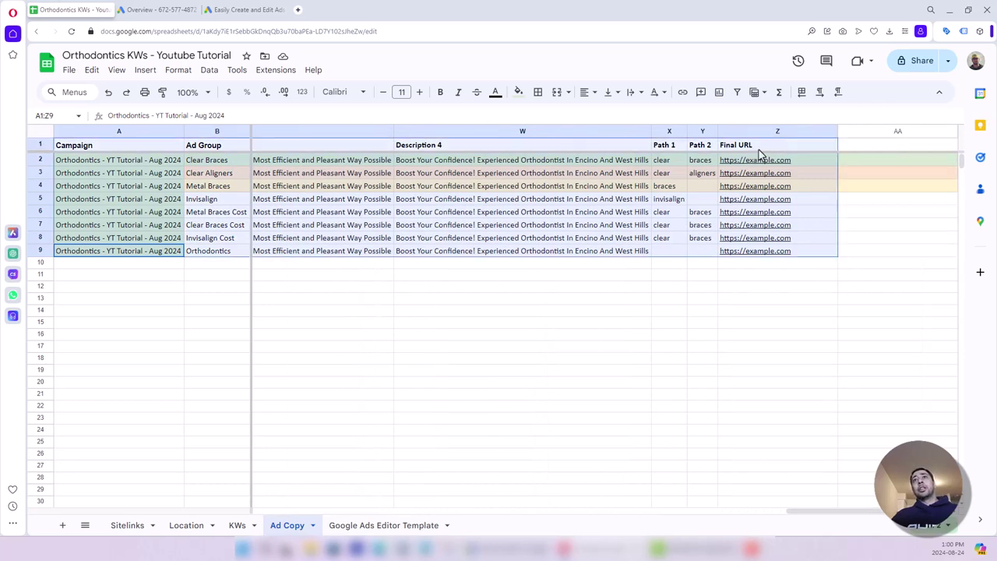
pyautogui.rightClick(759, 150)
pyautogui.click(788, 165)
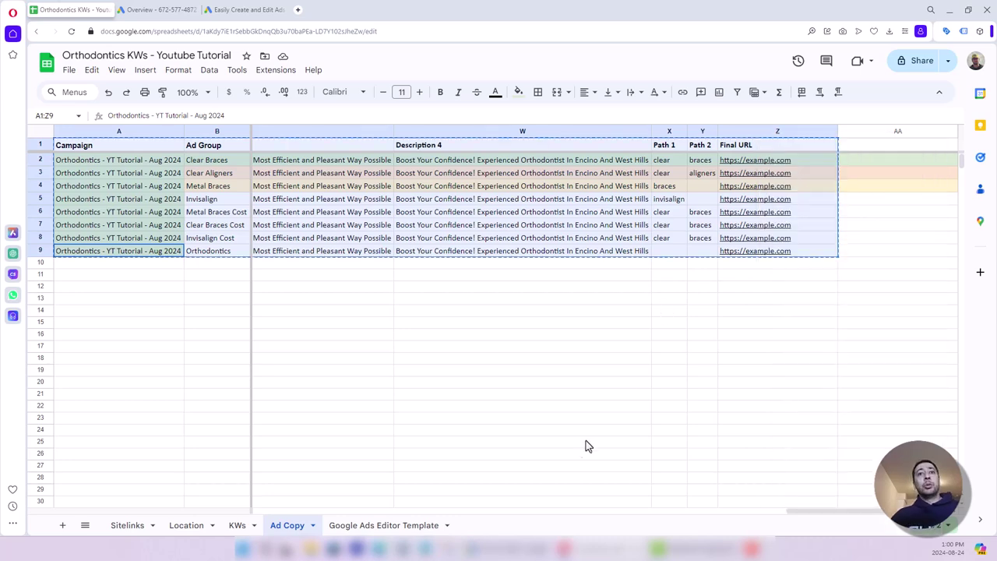
pyautogui.hotkey('alt', 'Tab')
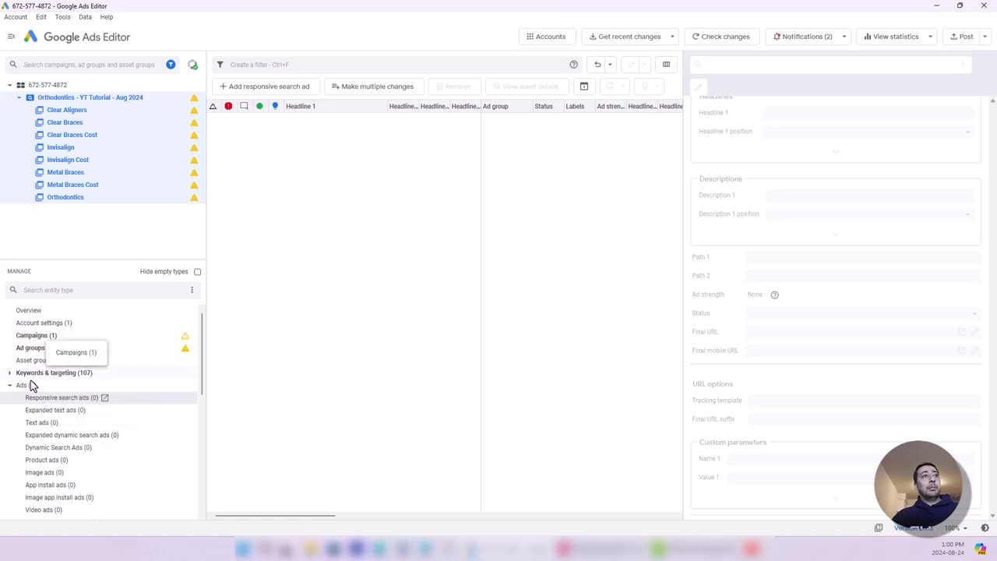
# Step: Look through the Keywords, Campaigns and Responsive search ads lists, including the responsive search ads of individual ad groups
pyautogui.click(71, 372)
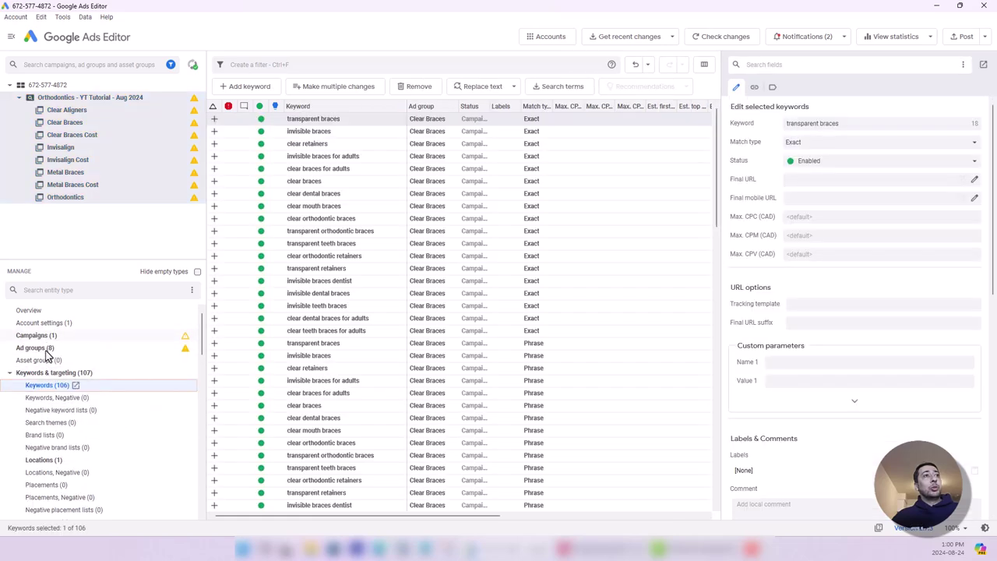
pyautogui.click(44, 336)
pyautogui.click(10, 372)
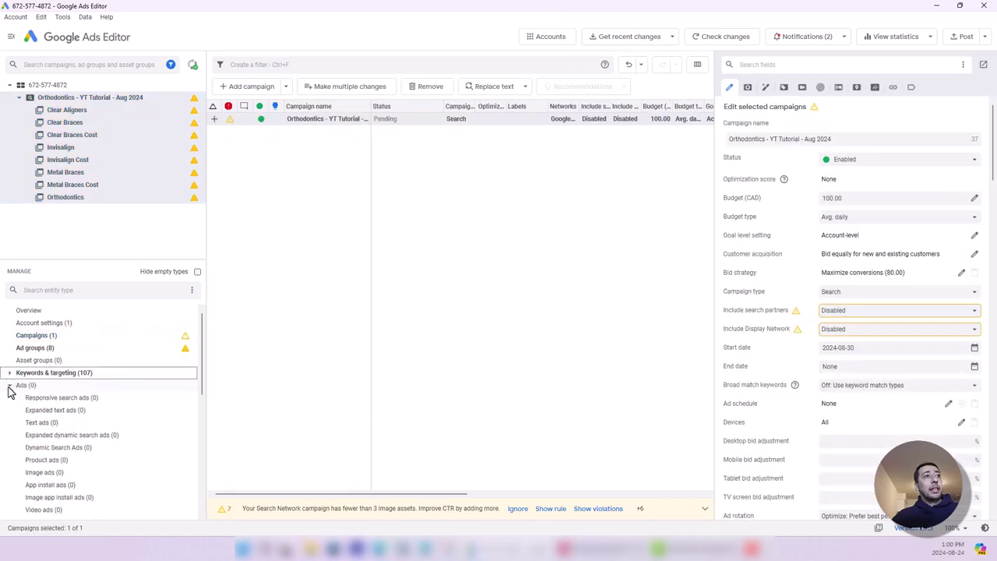
pyautogui.click(51, 398)
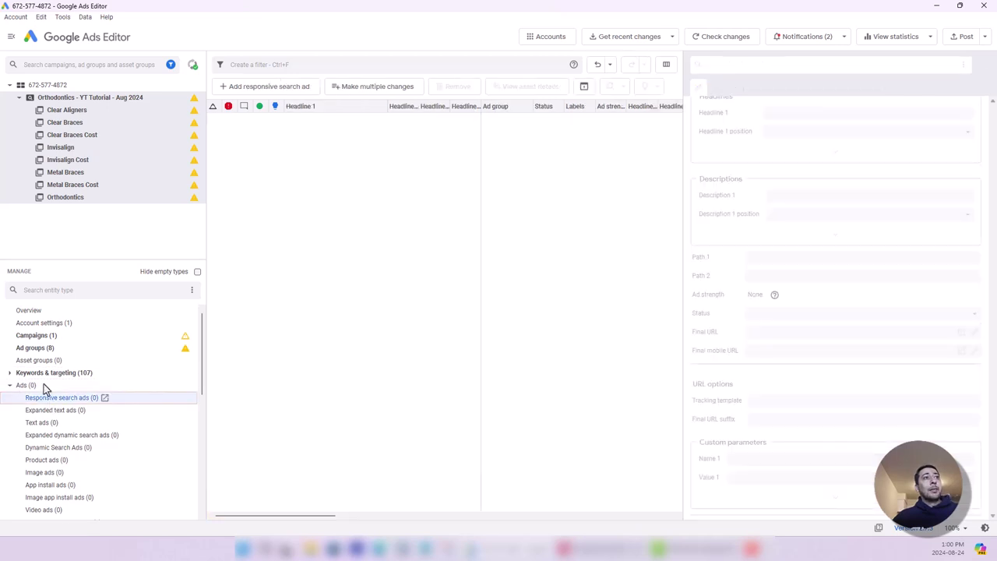
pyautogui.click(41, 338)
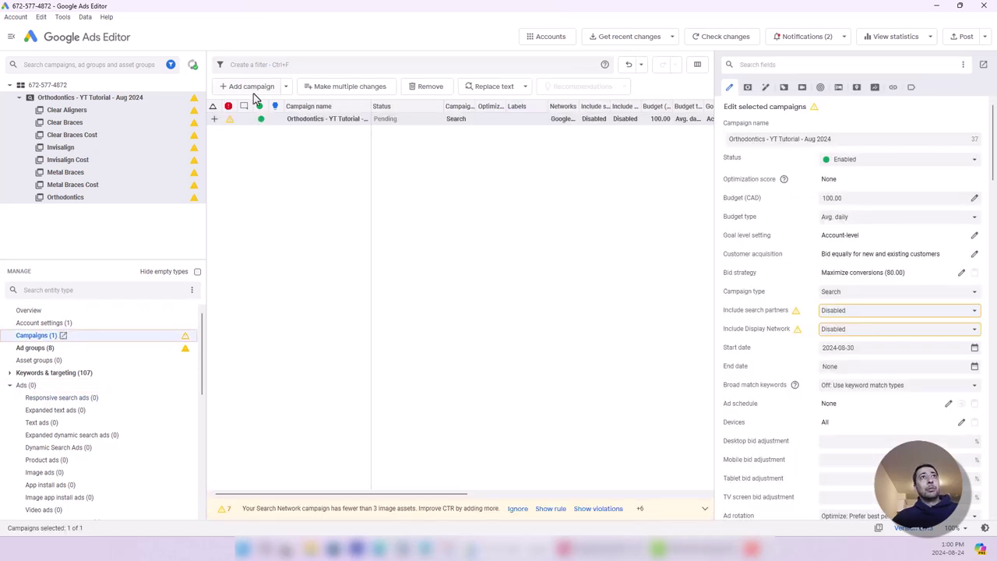
pyautogui.click(44, 400)
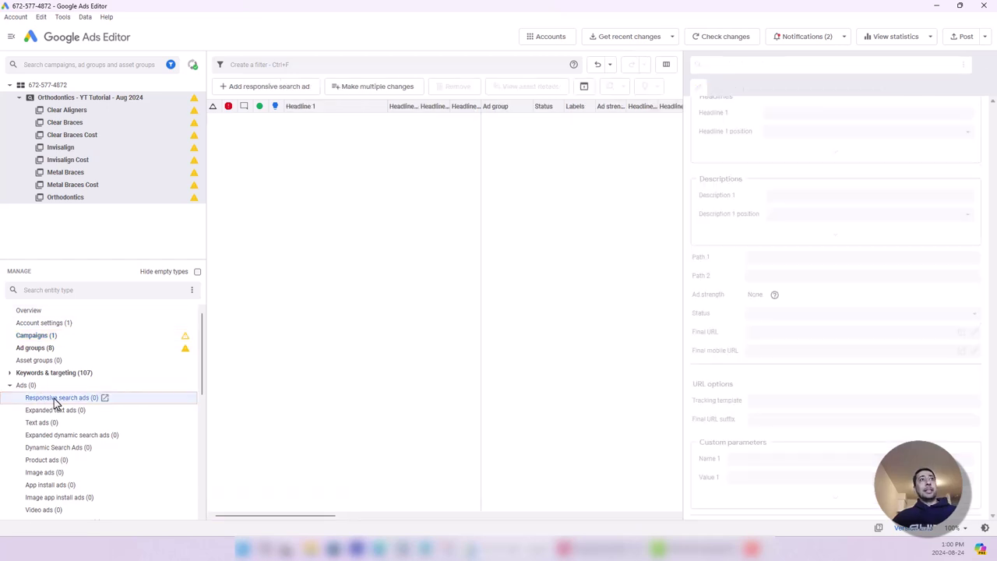
pyautogui.click(74, 114)
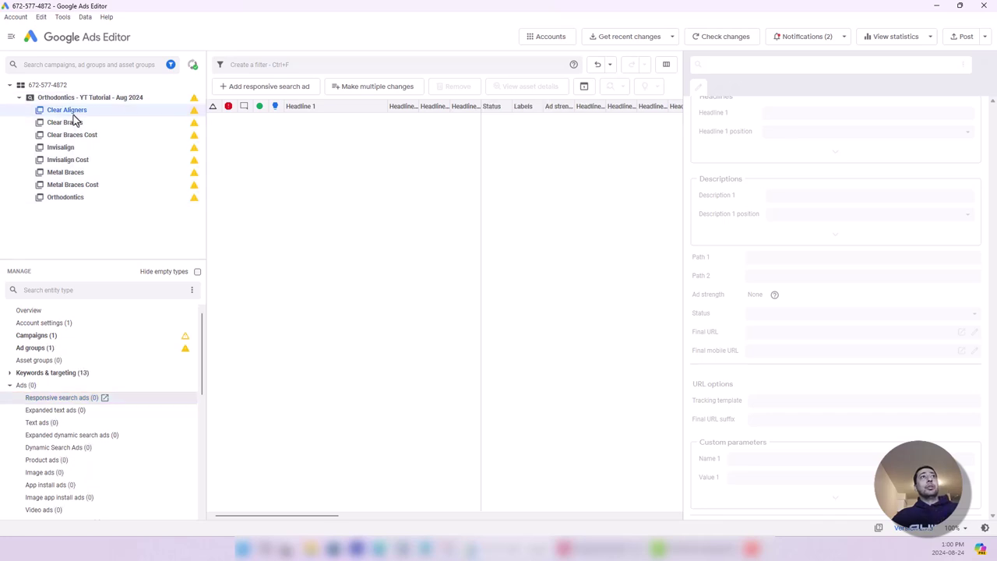
pyautogui.click(77, 124)
pyautogui.click(85, 150)
pyautogui.click(89, 185)
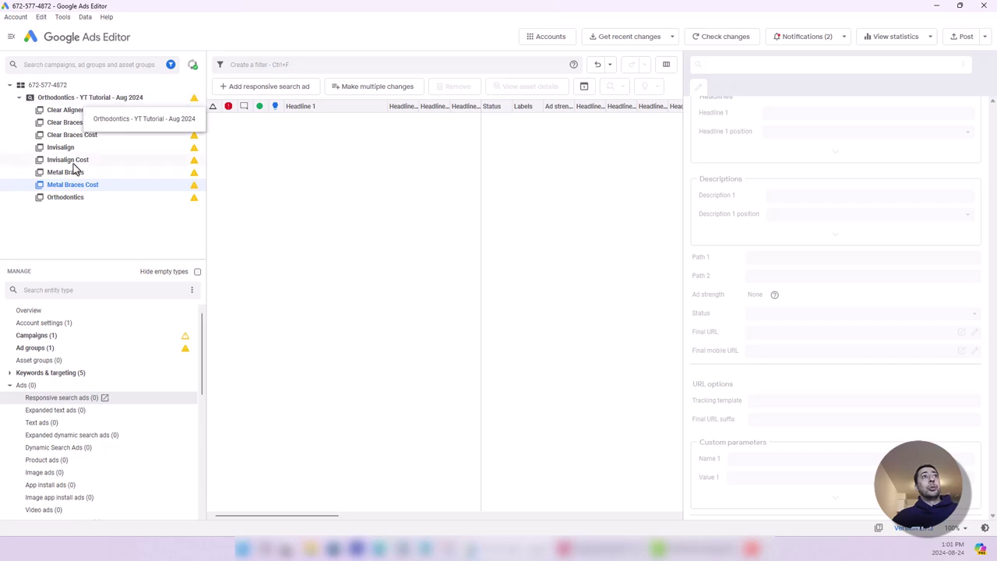
# Step: Start a bulk change of responsive search ads for the whole campaign, with destinations read from the data's own columns, and paste the copied ad table
pyautogui.click(81, 100)
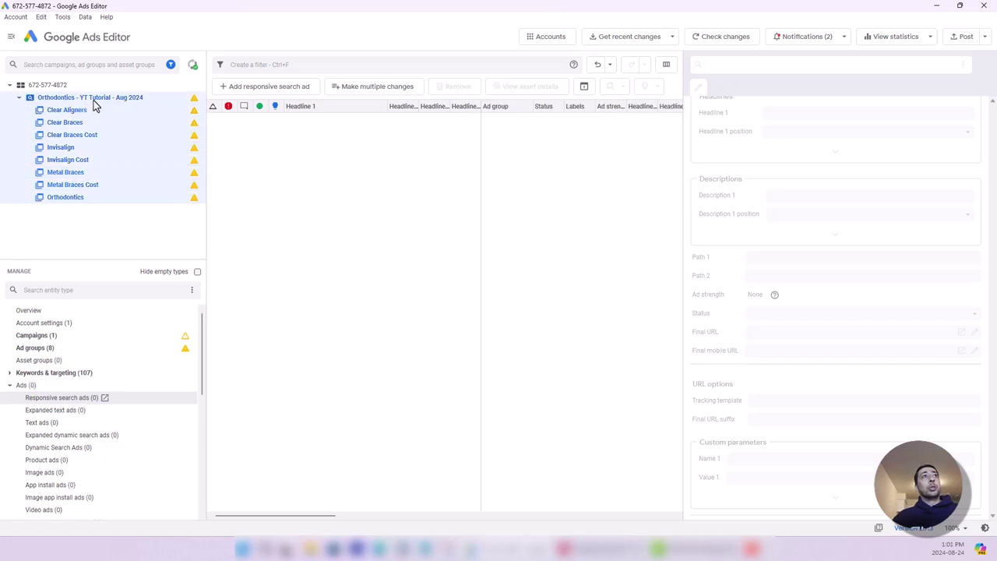
pyautogui.click(382, 89)
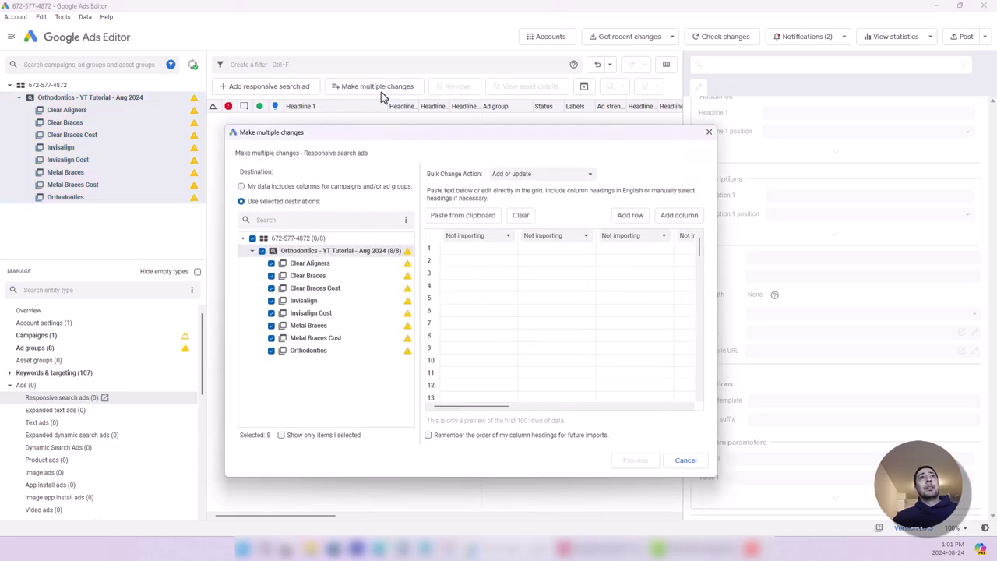
pyautogui.click(287, 187)
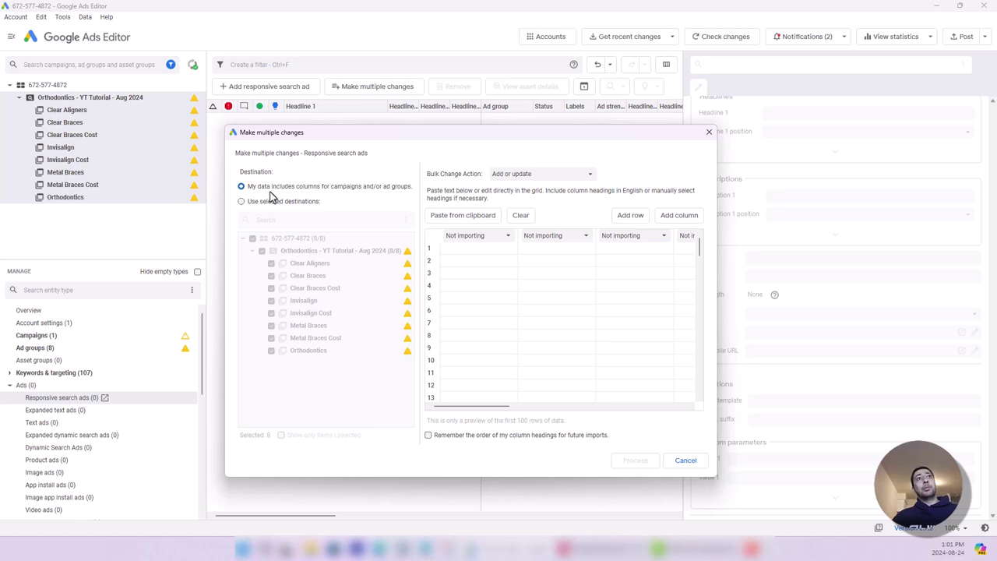
pyautogui.click(483, 248)
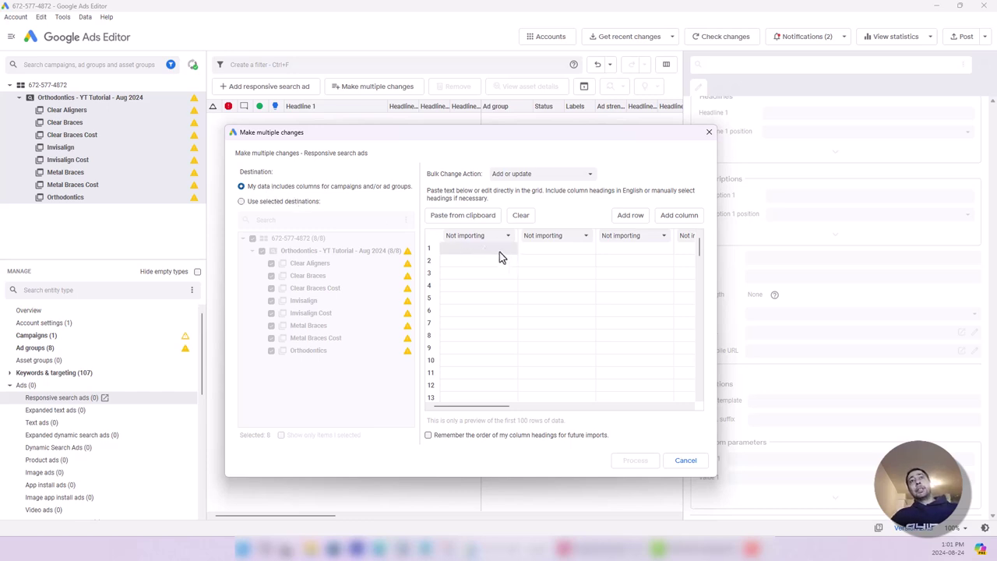
pyautogui.hotkey('ctrl', 'v')
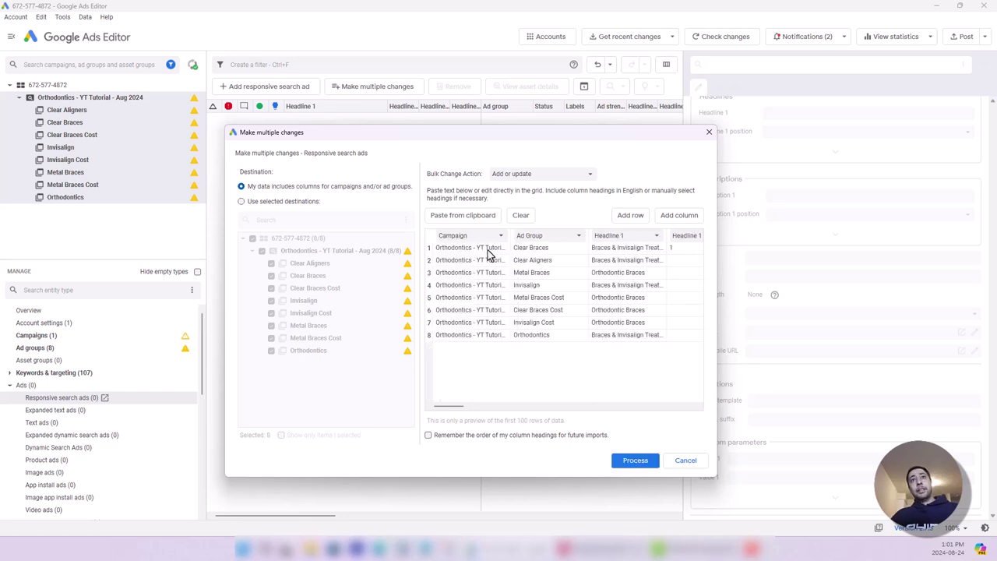
# Step: Check the pasted column headings from Campaign to Final URL, process the import and finish to the proposed changes
pyautogui.moveTo(448, 407); pyautogui.dragTo(683, 415)
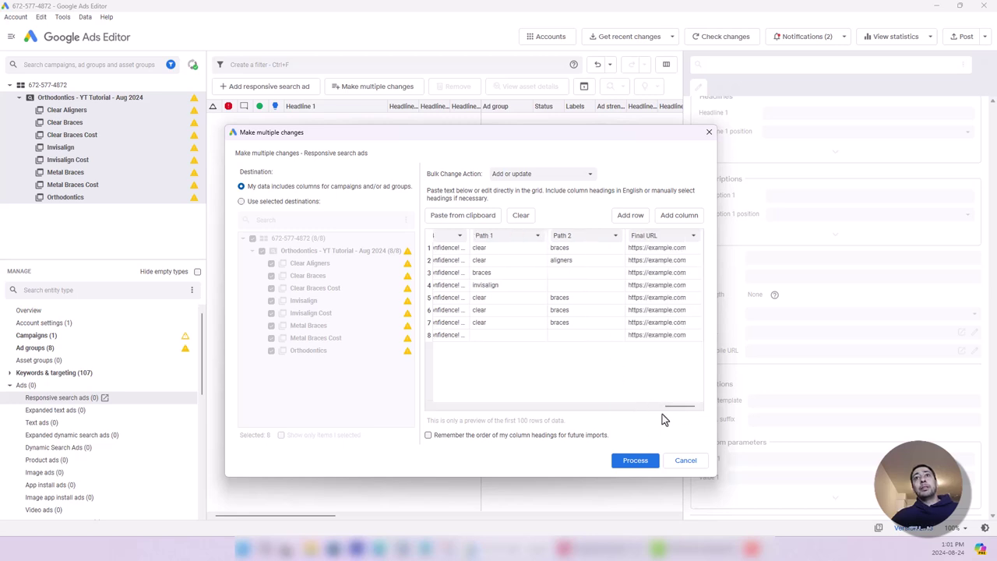
pyautogui.moveTo(667, 409); pyautogui.dragTo(598, 410)
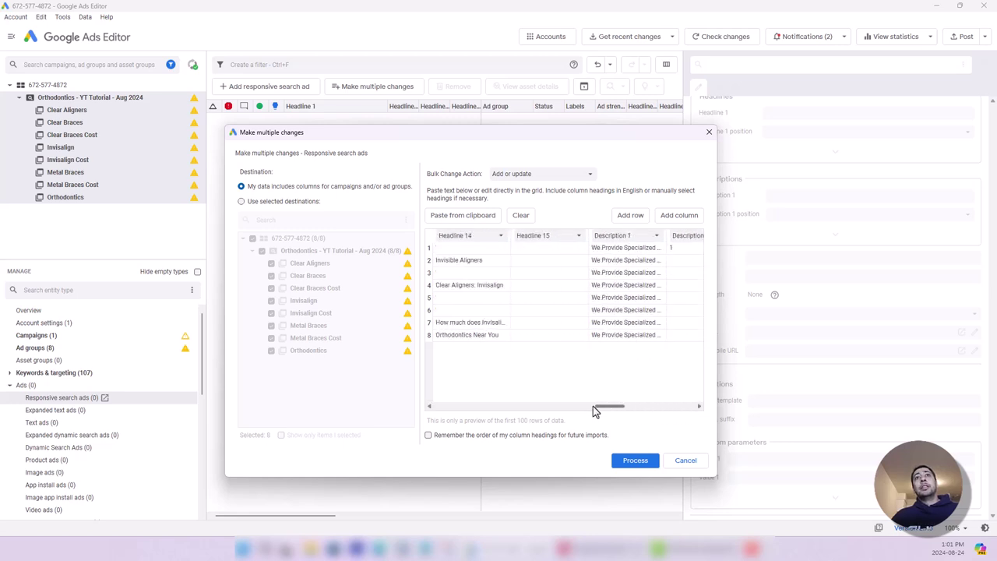
pyautogui.click(579, 236)
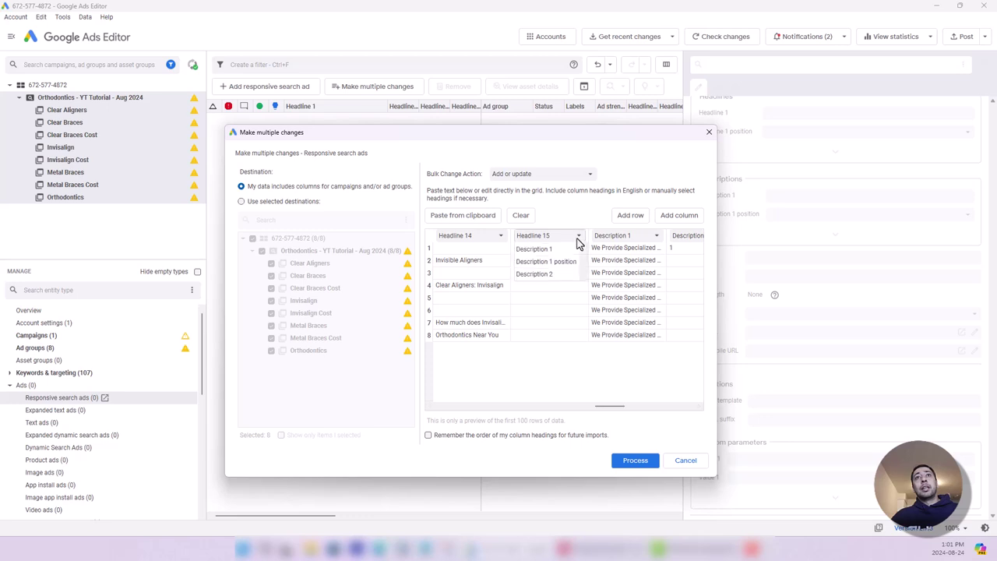
pyautogui.click(588, 388)
pyautogui.moveTo(607, 407); pyautogui.dragTo(416, 411)
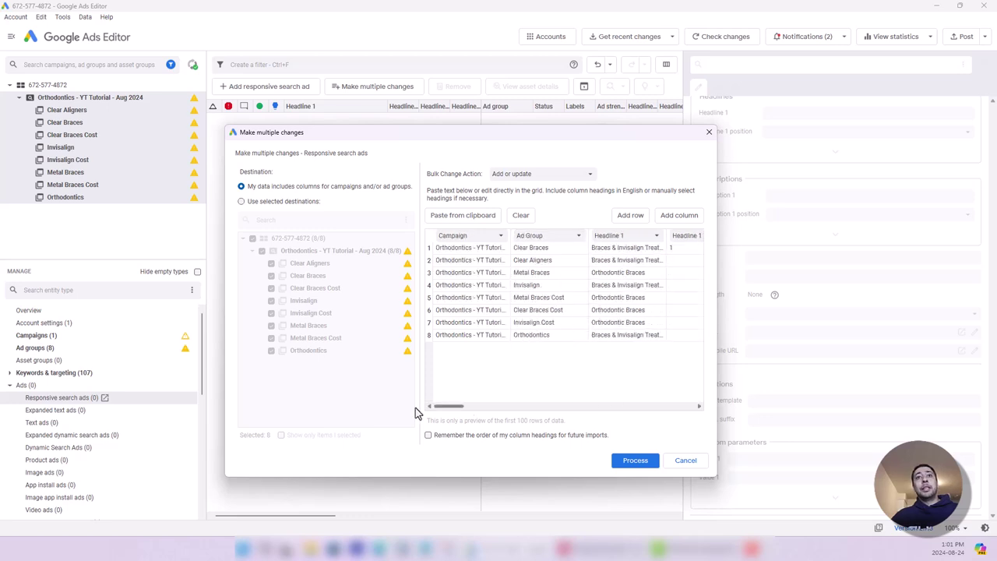
pyautogui.click(630, 461)
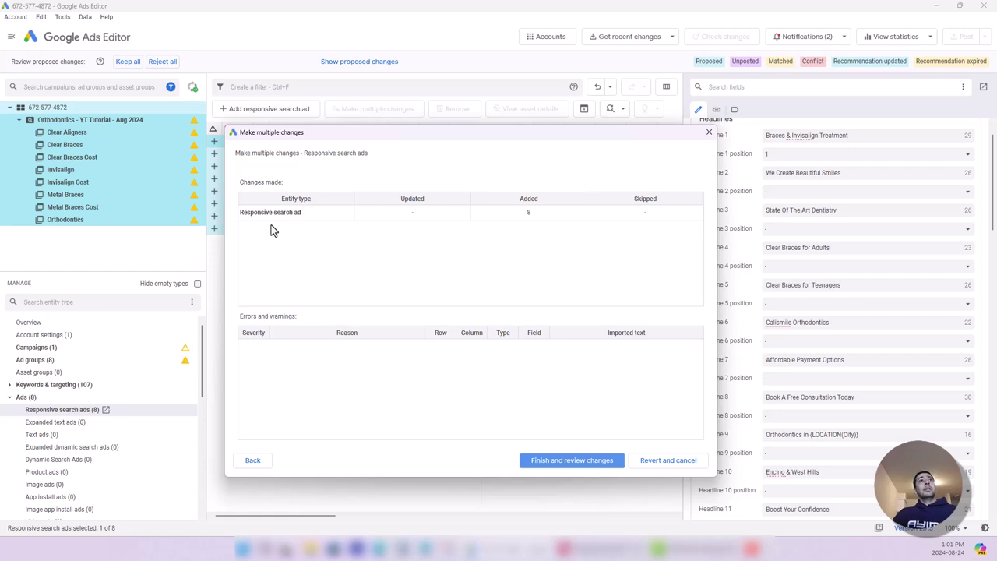
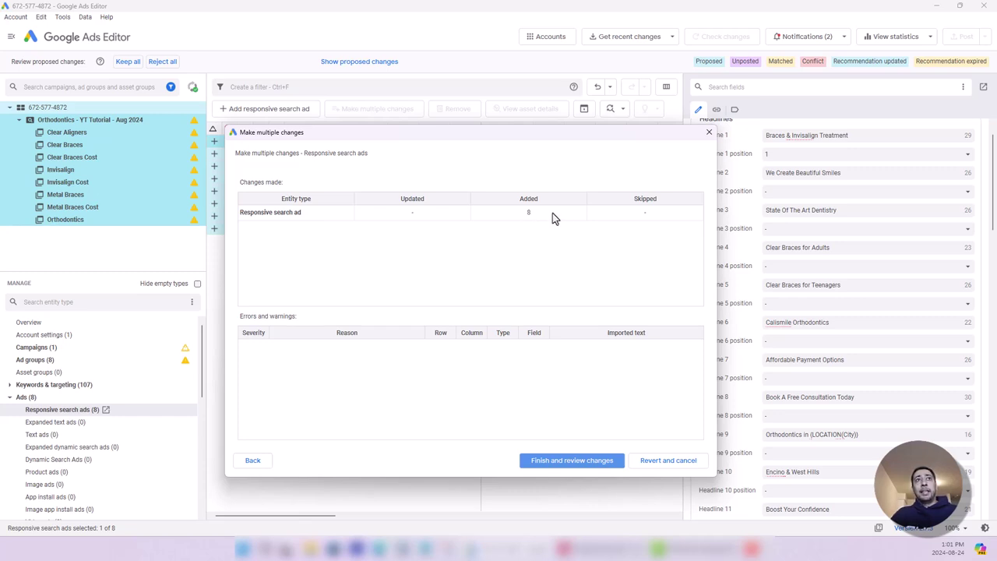
pyautogui.click(574, 460)
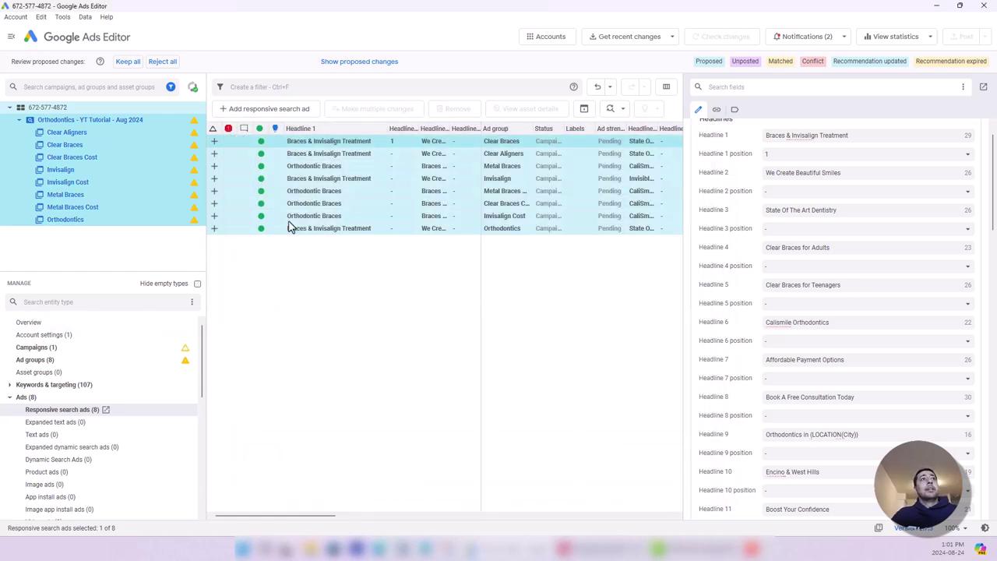
# Step: Look through the imported responsive search ads one by one in the campaign's ad list
pyautogui.click(354, 154)
pyautogui.click(330, 165)
pyautogui.click(344, 191)
pyautogui.click(343, 203)
pyautogui.click(344, 228)
pyautogui.click(352, 142)
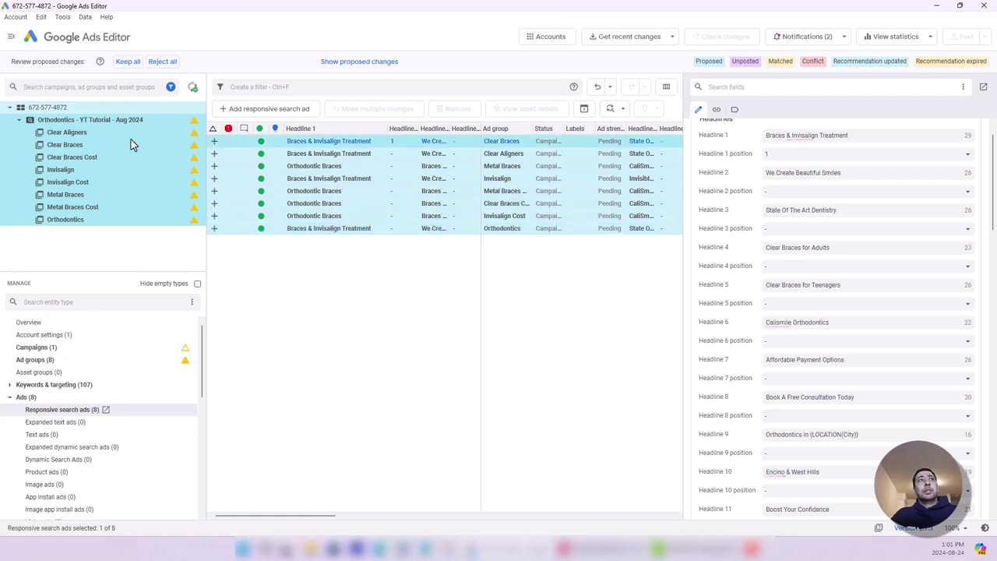
# Step: Check the imported responsive search ad in the individual ad groups, from Clear Aligners to Orthodontics
pyautogui.click(68, 134)
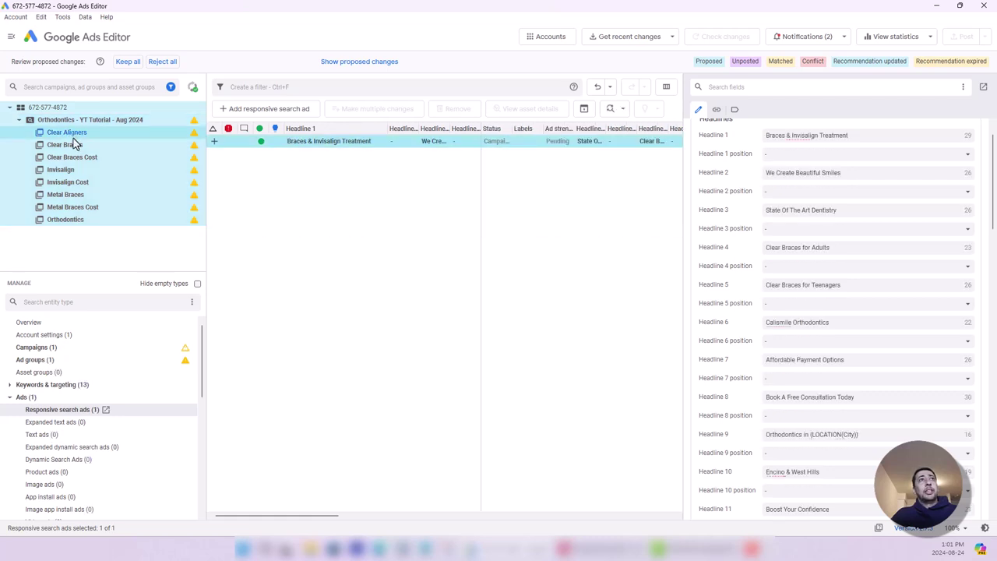
pyautogui.click(69, 146)
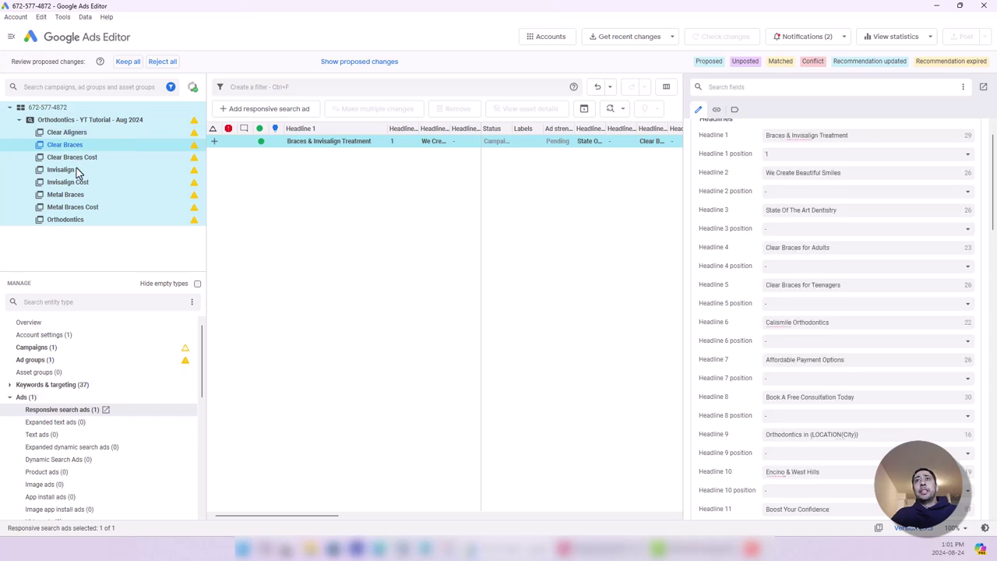
pyautogui.click(76, 170)
pyautogui.click(78, 183)
pyautogui.click(78, 196)
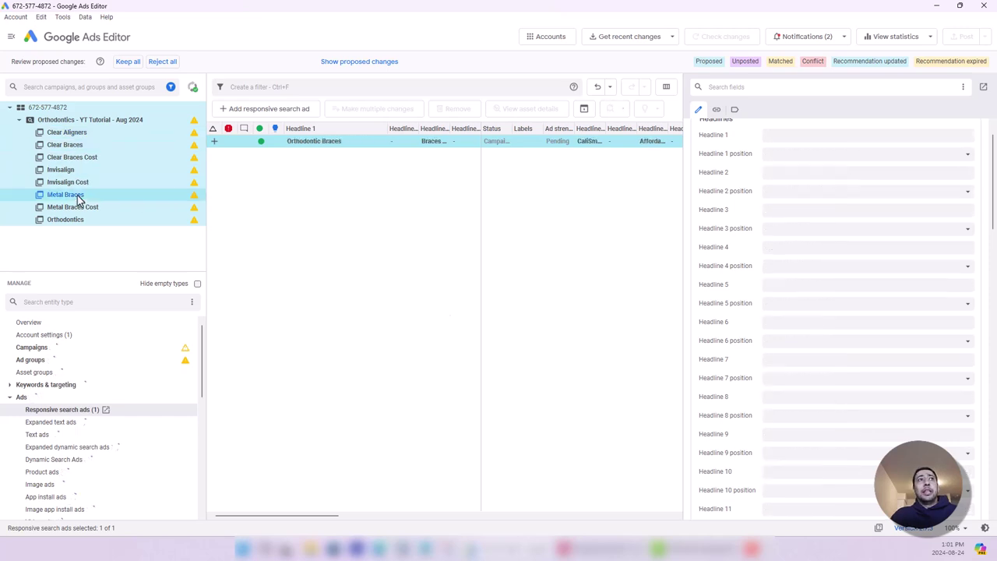
pyautogui.click(75, 208)
pyautogui.click(72, 221)
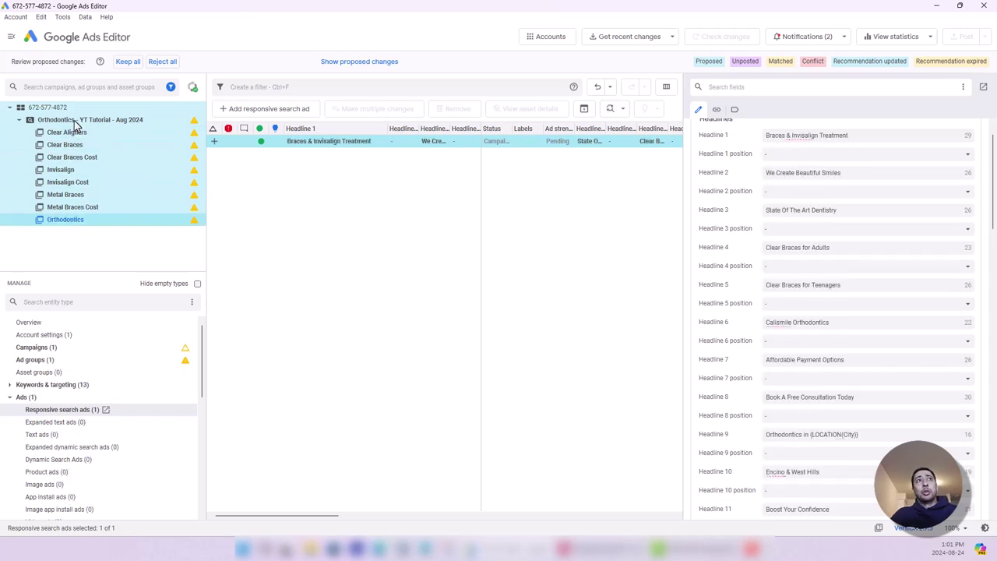
# Step: Keep all proposed ad changes for the Orthodontics - YT Tutorial - Aug 2024 campaign and select the Invisalign ad
pyautogui.click(78, 121)
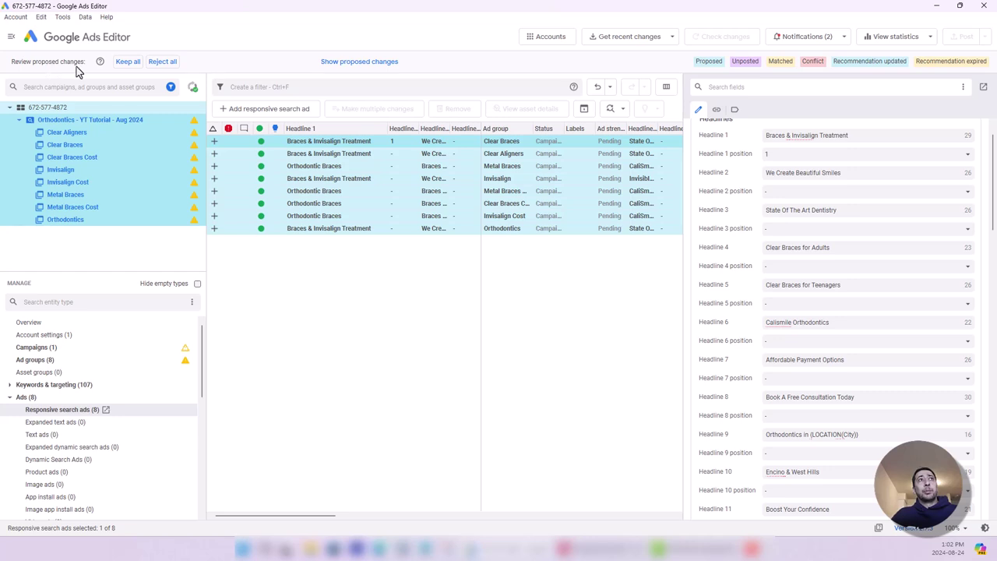
pyautogui.click(127, 69)
pyautogui.click(323, 161)
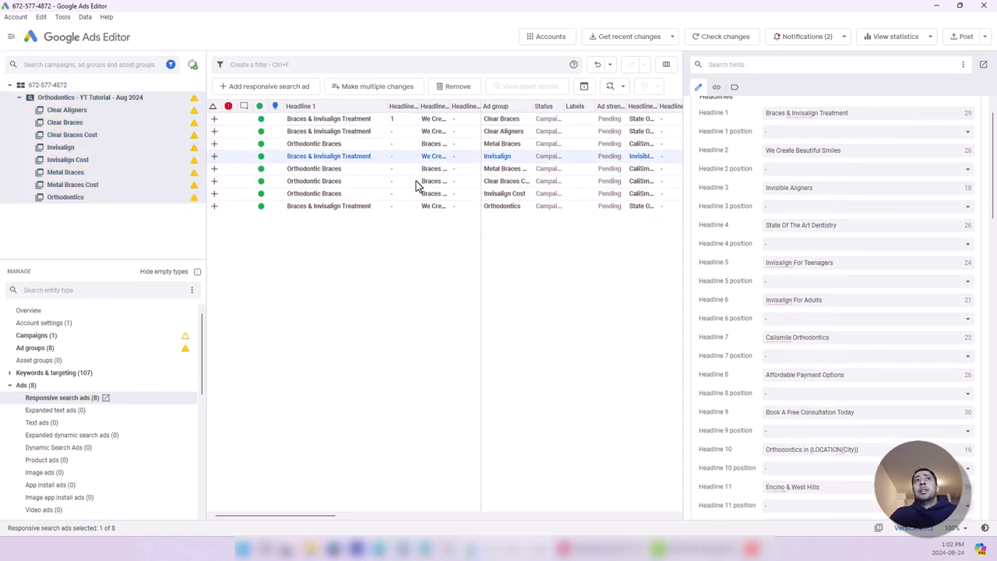
# Step: Compare the Clear Braces ad's fields with the Headline 1 Position and Description 1 Position columns in the Ad Copy sheet, and return to Google Ads Editor
pyautogui.click(81, 123)
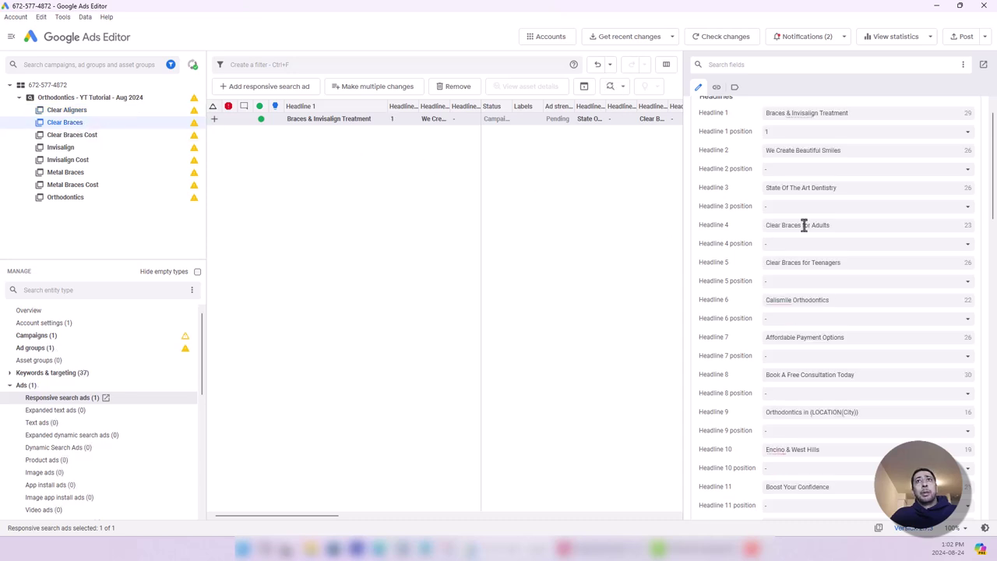
pyautogui.scroll(1, 771, 233)
pyautogui.click(611, 550)
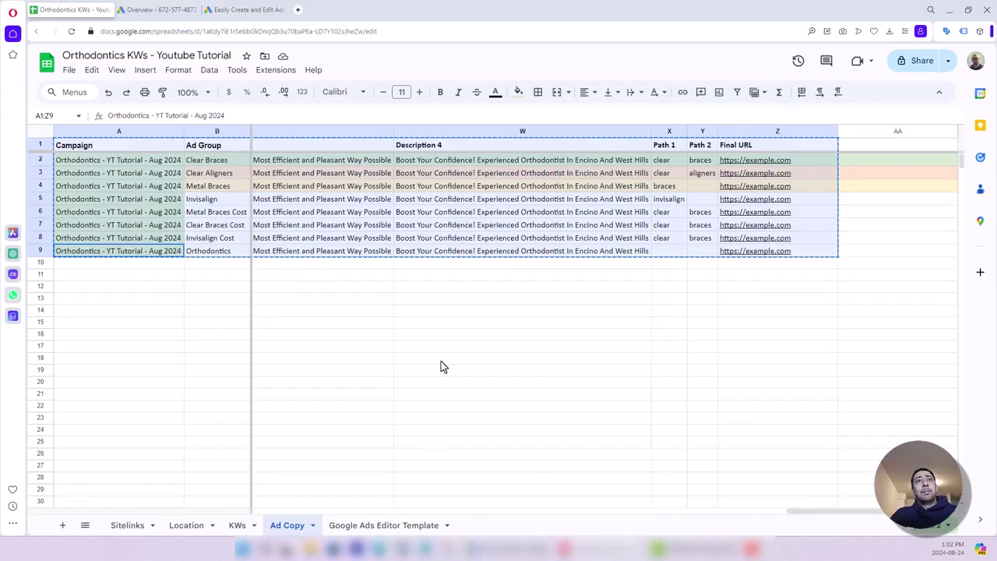
pyautogui.moveTo(788, 514); pyautogui.dragTo(619, 505)
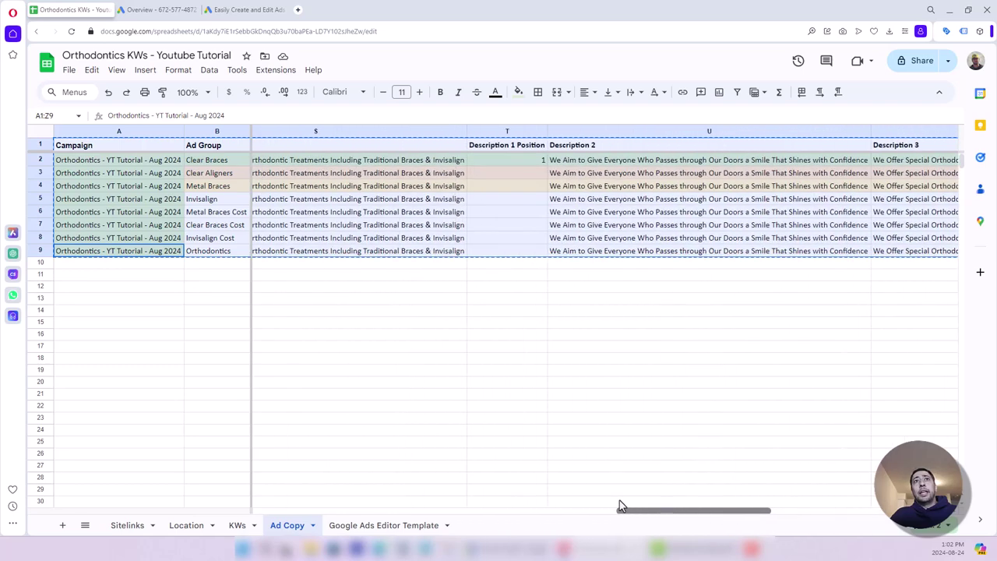
pyautogui.click(491, 131)
pyautogui.hotkey('shift', 'Left')
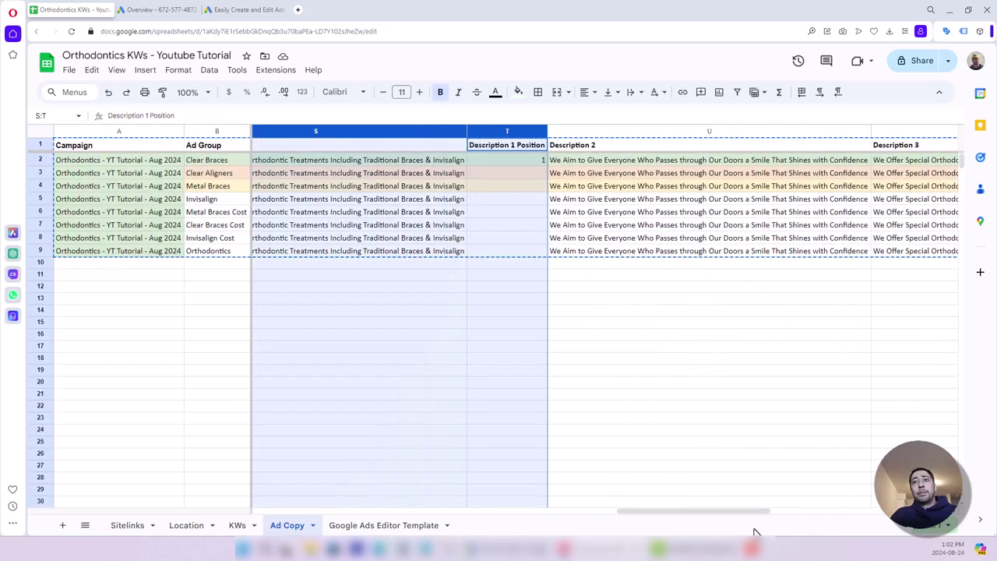
pyautogui.moveTo(721, 514); pyautogui.dragTo(283, 496)
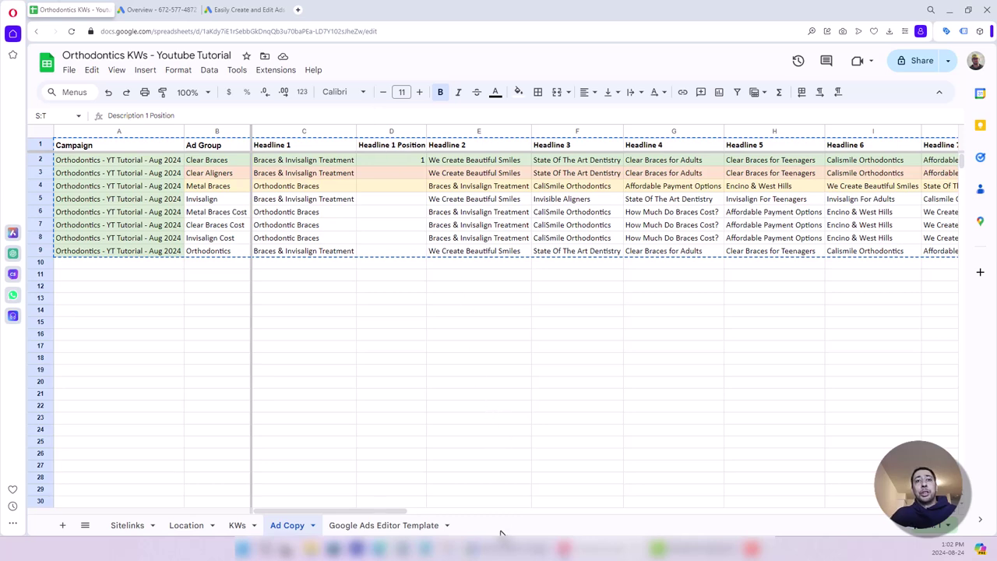
pyautogui.click(562, 549)
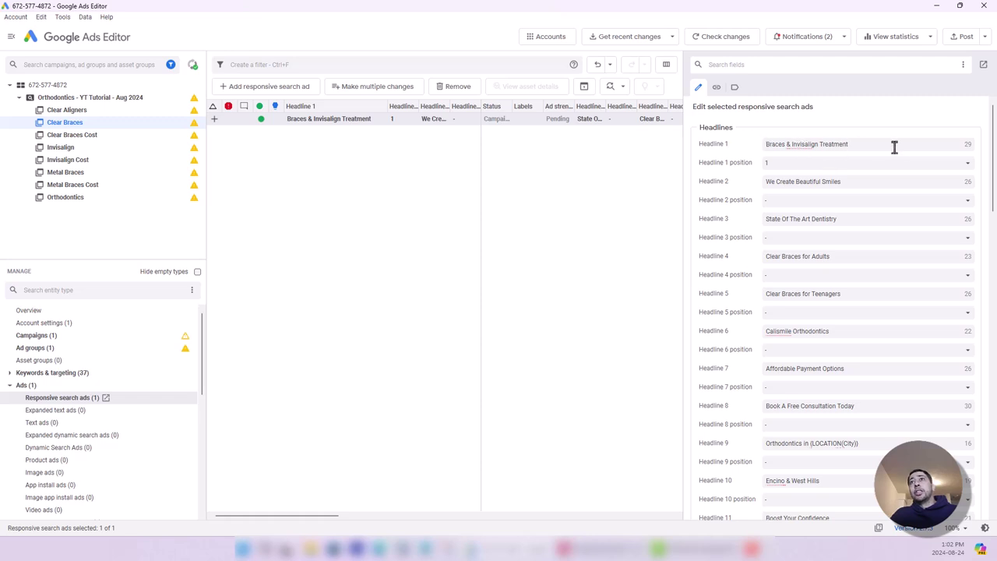
# Step: Examine the Headline 1 position choices of the Clear Braces ad, leaving 1 selected, and check the same field of the Clear Aligners ad
pyautogui.click(577, 148)
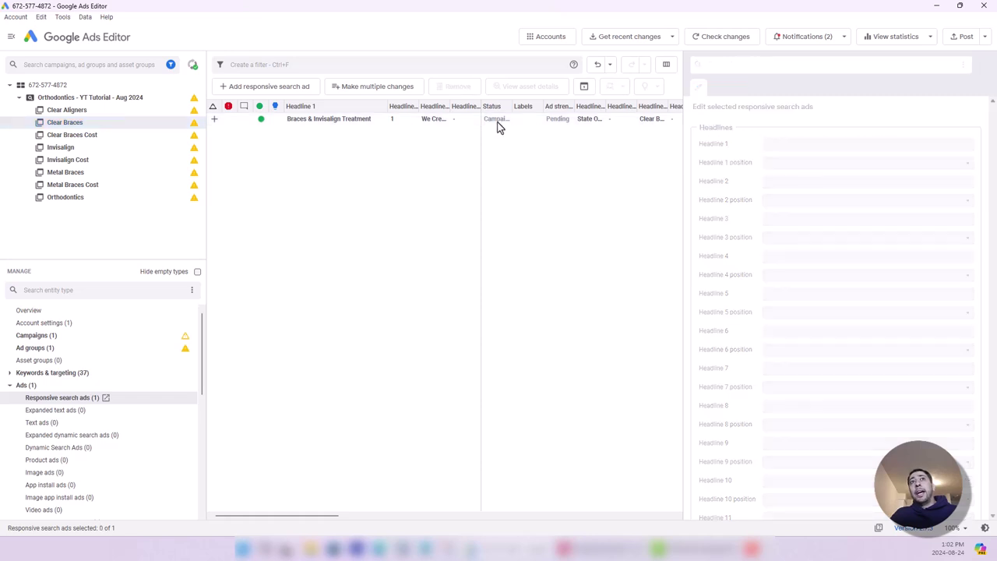
pyautogui.click(498, 120)
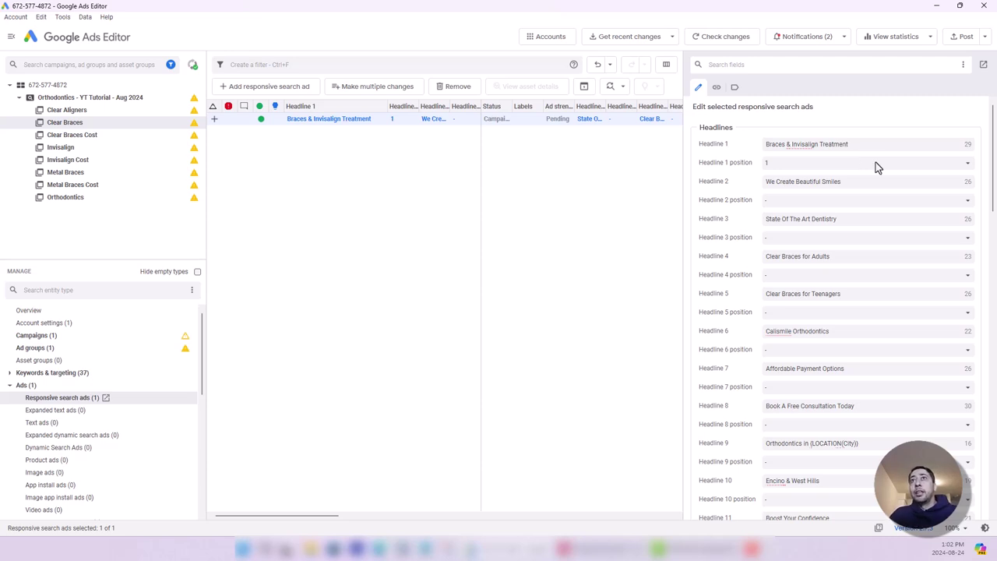
pyautogui.click(771, 163)
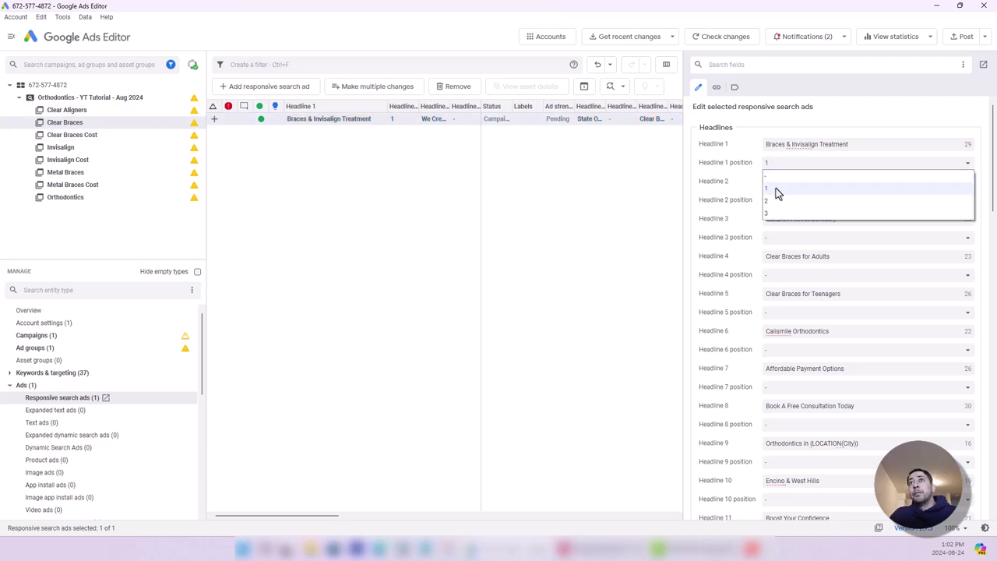
pyautogui.click(777, 189)
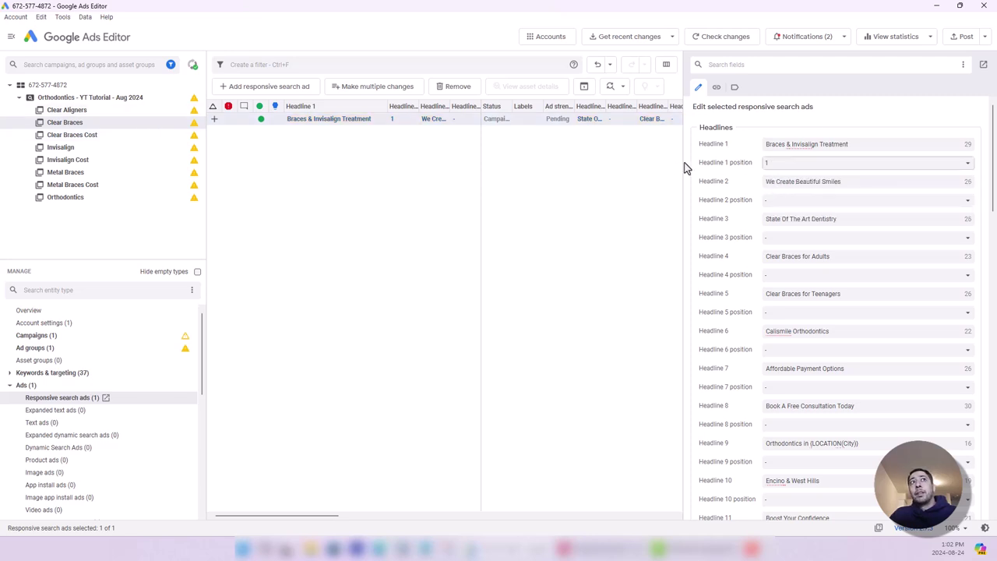
pyautogui.click(91, 113)
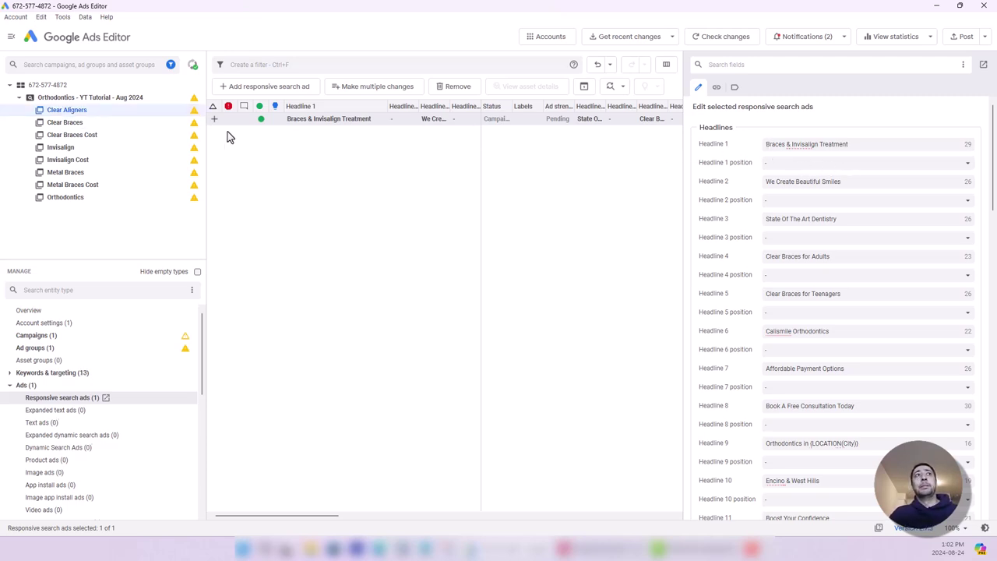
# Step: Remove the Headline 1 and Description 1 position pins from the Clear Braces ad by setting both to "-"
pyautogui.click(140, 123)
pyautogui.click(851, 163)
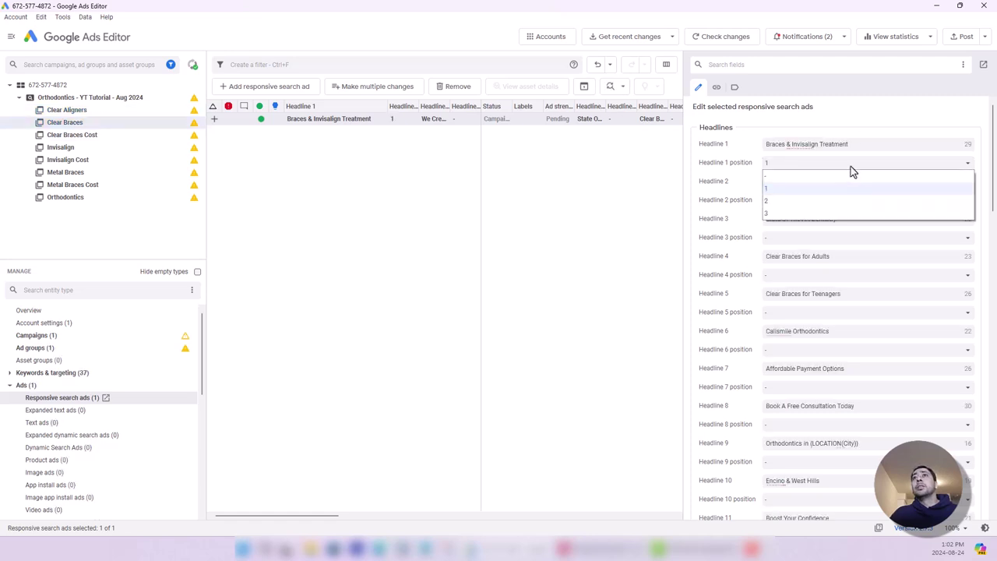
pyautogui.click(786, 176)
pyautogui.scroll(-5, 894, 271)
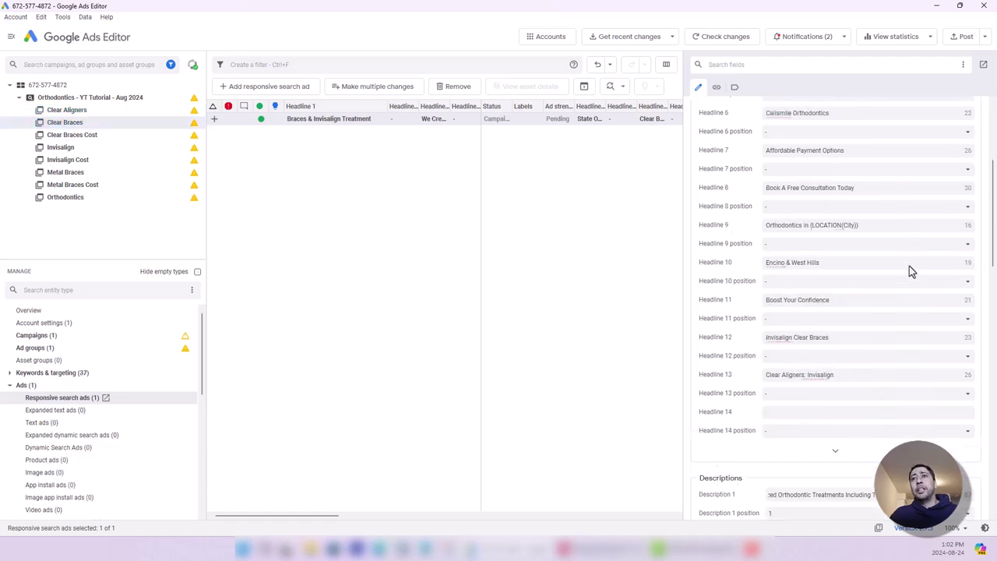
pyautogui.moveTo(814, 276); pyautogui.dragTo(718, 272)
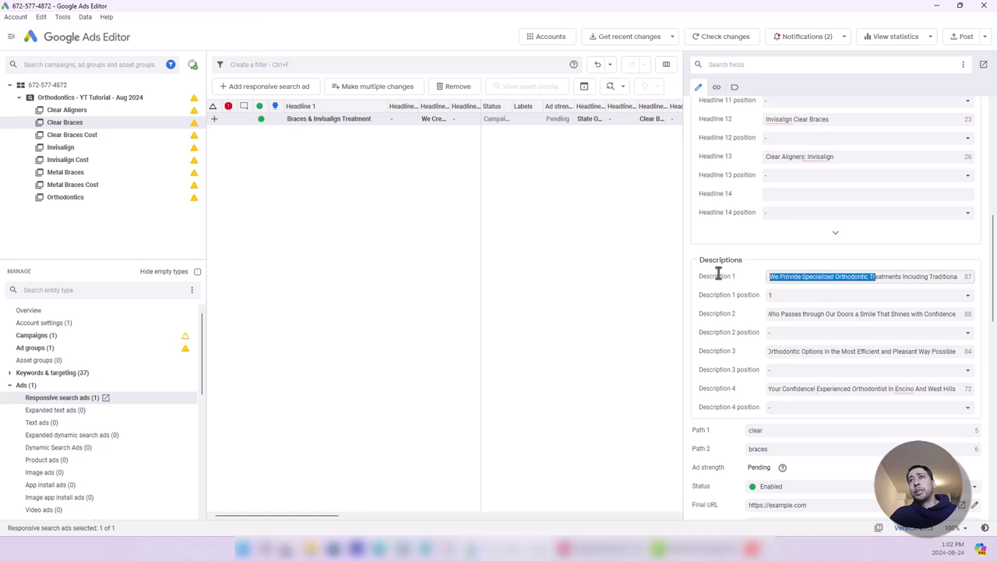
pyautogui.click(827, 311)
pyautogui.click(784, 296)
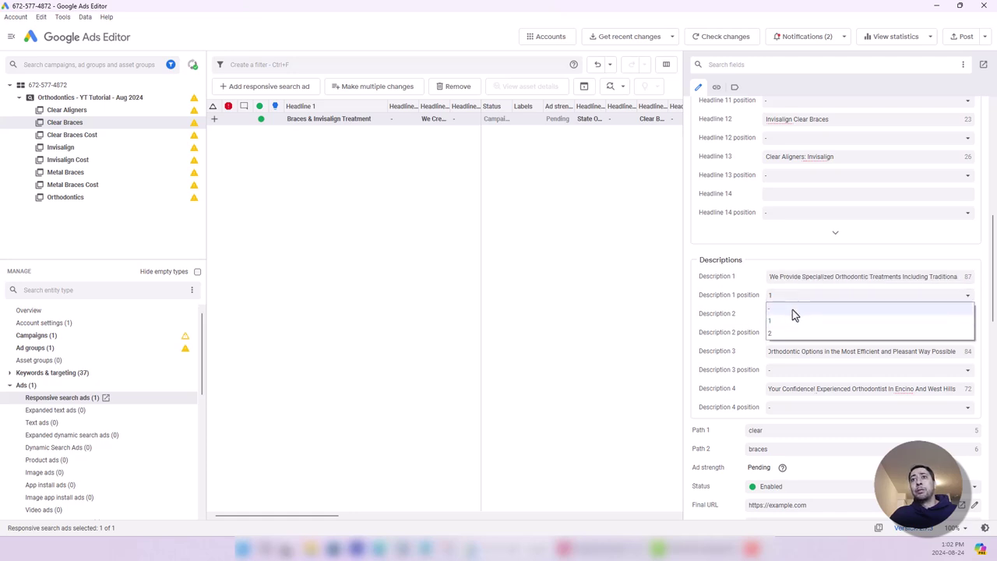
pyautogui.click(792, 309)
# Step: Review the Path 1, Path 2 and Final URL values of the Clear Braces ad
pyautogui.scroll(-1, 814, 311)
pyautogui.click(775, 368)
pyautogui.click(786, 390)
pyautogui.moveTo(817, 444); pyautogui.dragTo(743, 450)
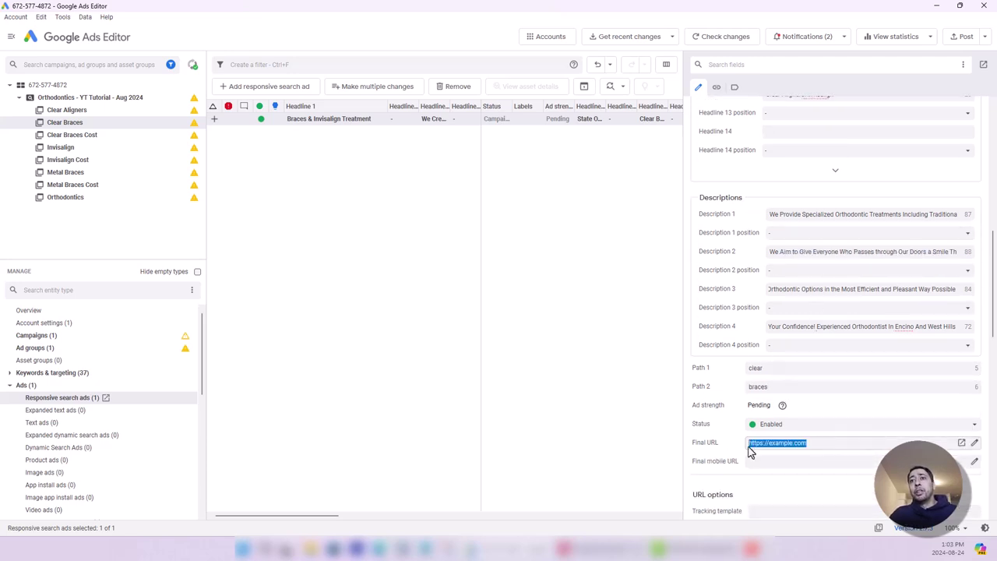
# Step: Review the responsive search ads across the campaign and its individual ad groups, and check the campaign's start date
pyautogui.click(68, 101)
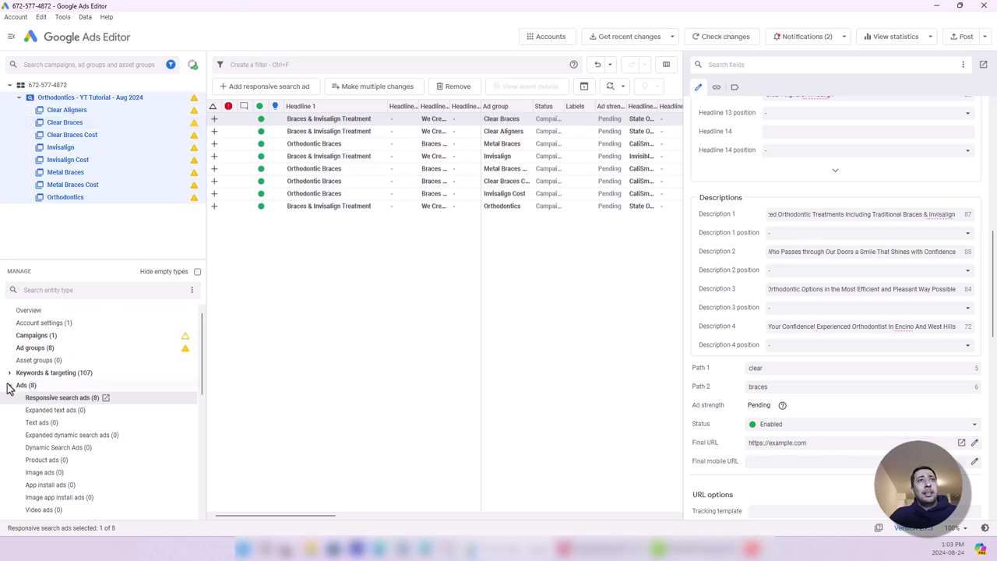
pyautogui.click(87, 185)
pyautogui.click(93, 173)
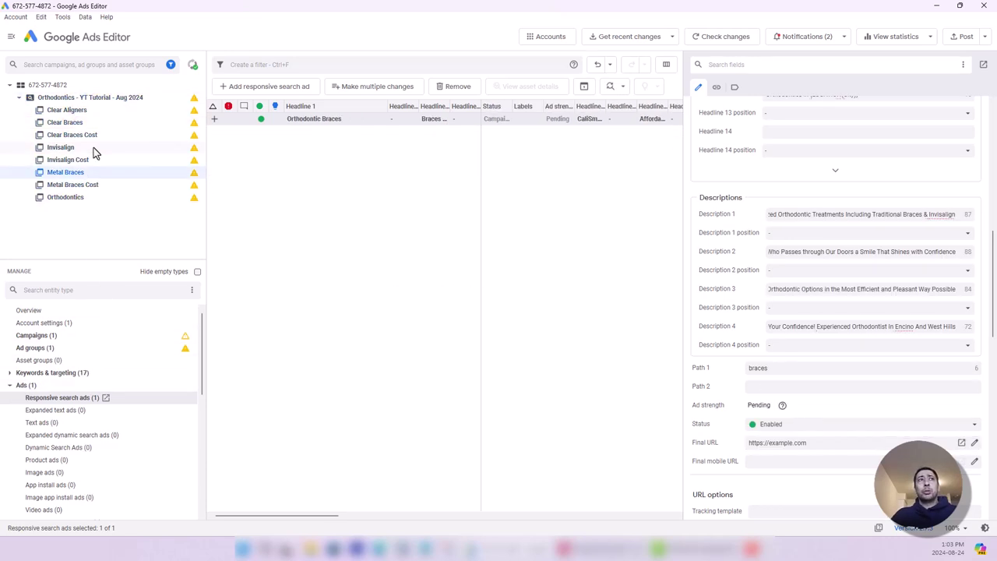
pyautogui.click(91, 147)
pyautogui.click(92, 136)
pyautogui.click(93, 125)
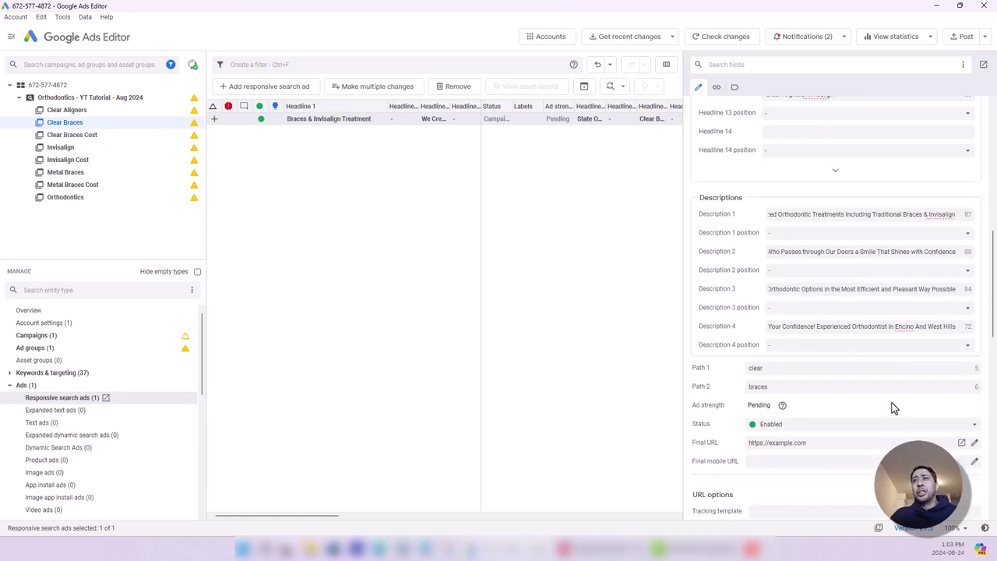
pyautogui.scroll(10, 818, 336)
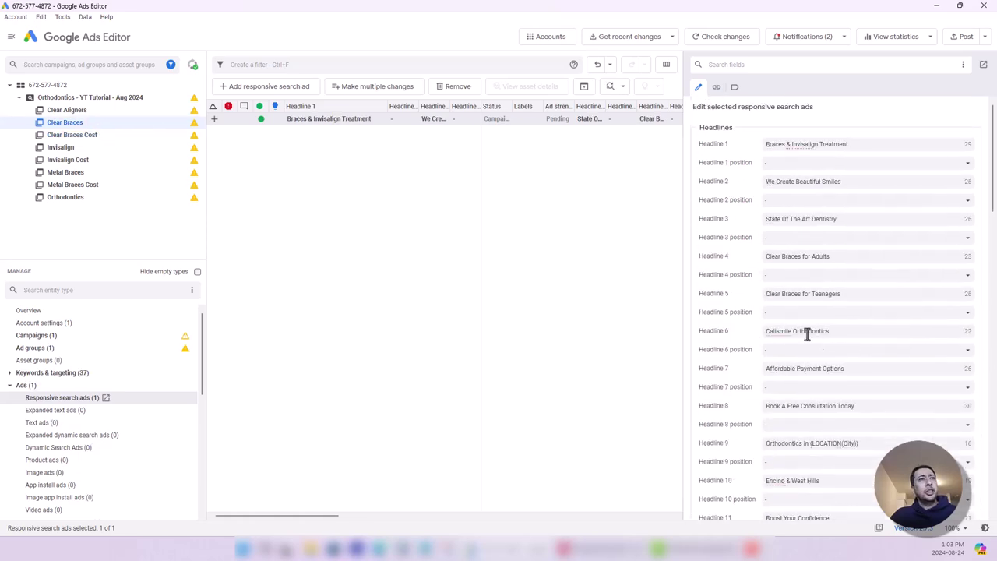
pyautogui.click(35, 336)
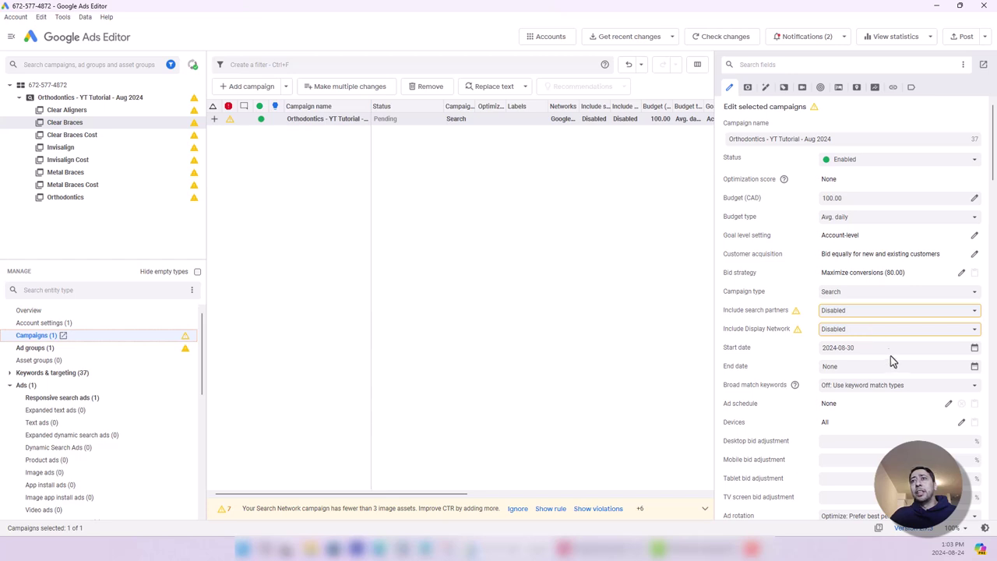
pyautogui.click(864, 348)
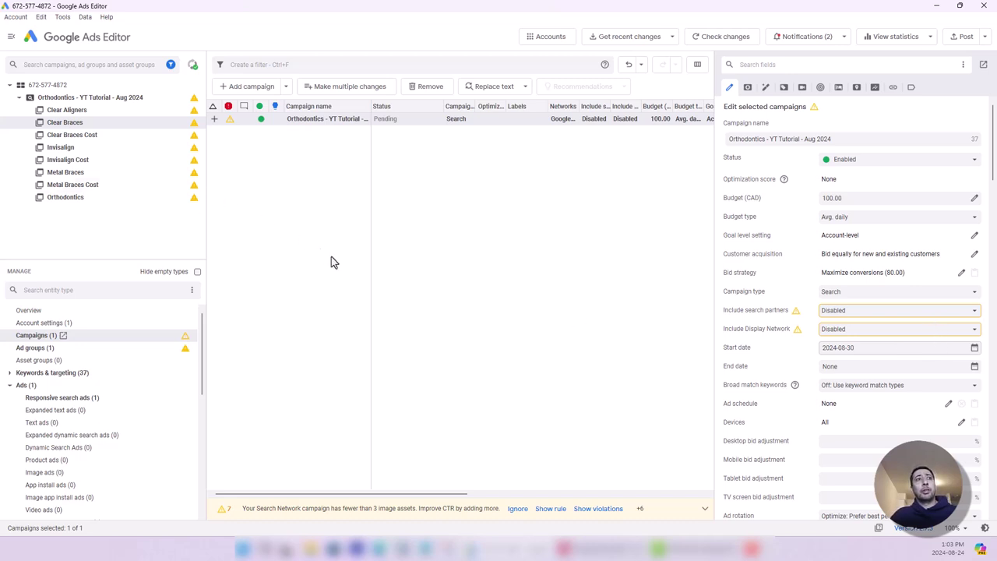
# Step: Add a new account-level sitelink to the ad assets
pyautogui.click(9, 385)
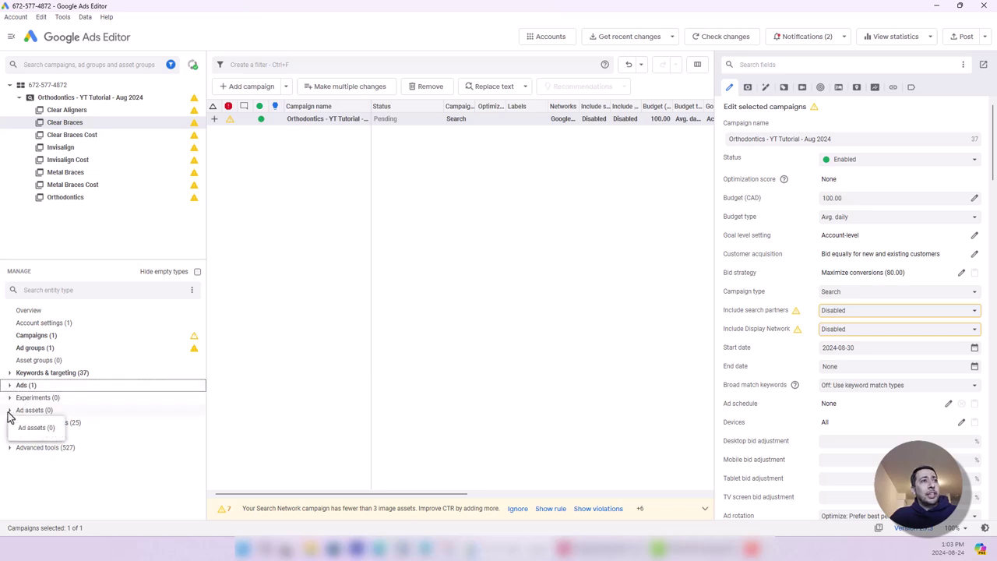
pyautogui.click(9, 411)
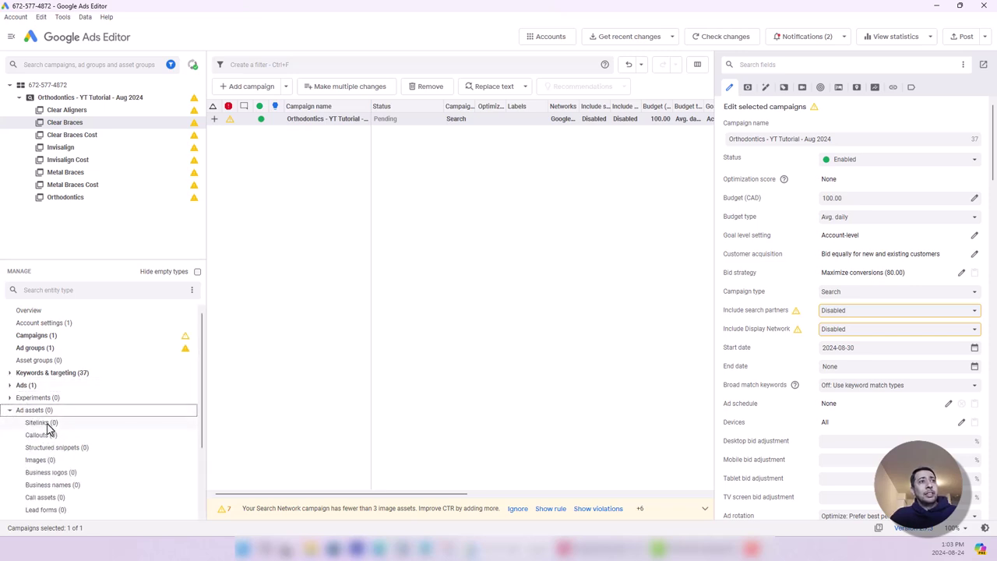
pyautogui.click(47, 424)
pyautogui.click(10, 411)
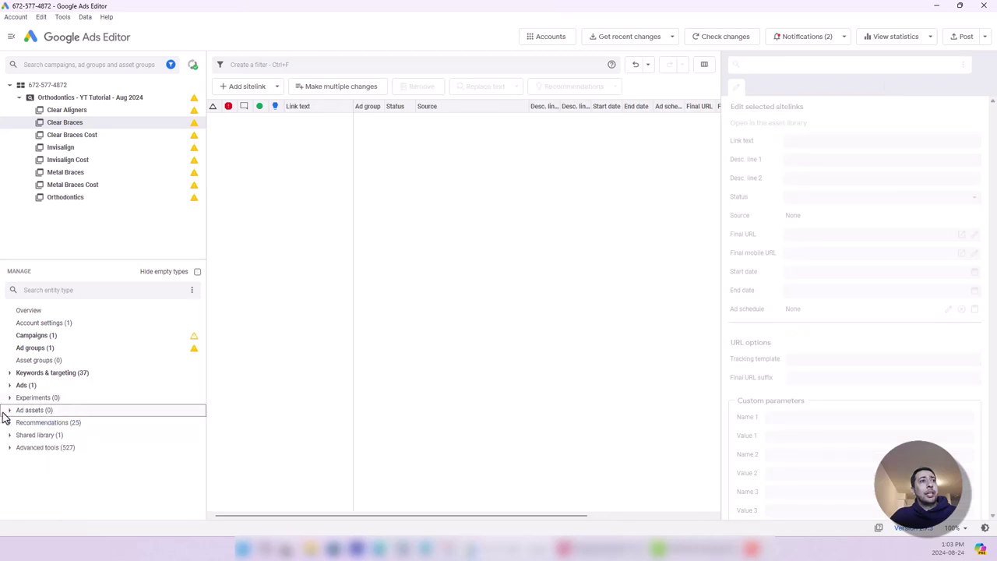
pyautogui.click(10, 412)
pyautogui.click(41, 426)
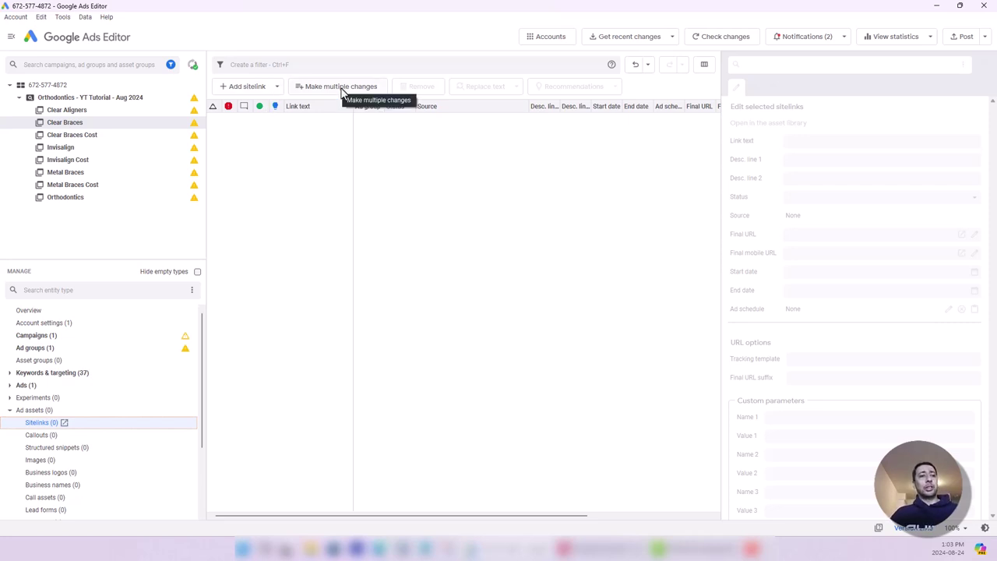
pyautogui.click(266, 92)
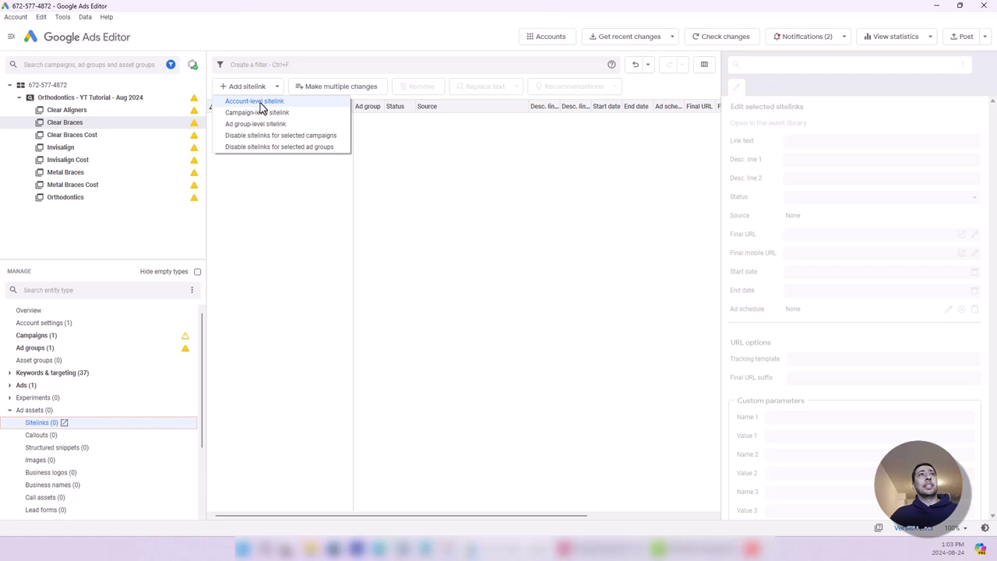
pyautogui.click(262, 108)
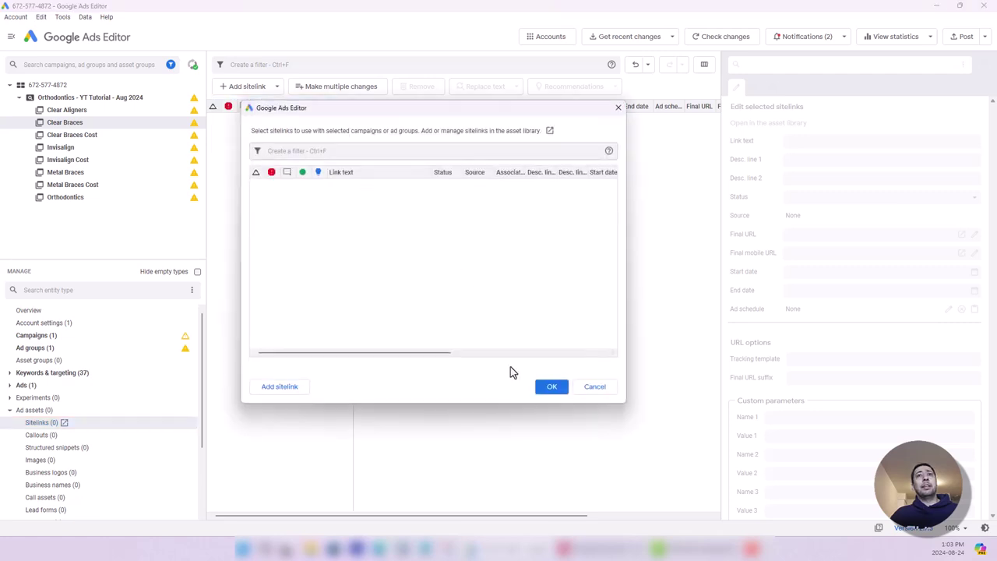
pyautogui.click(295, 389)
pyautogui.click(554, 388)
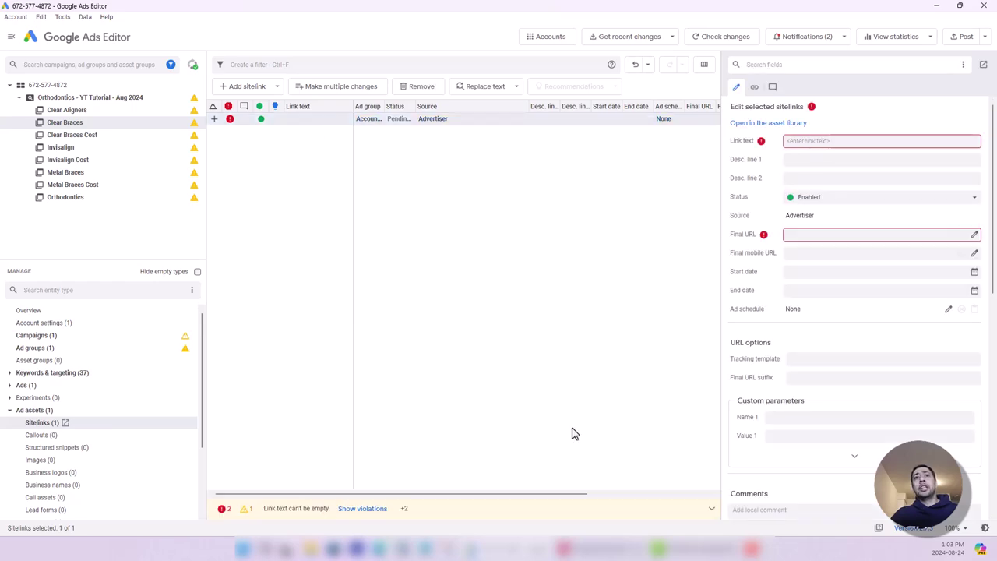
# Step: Copy the link text "Book A Free Consultation" from the Sitelinks sheet in Google Sheets into the new sitelink in Google Ads Editor
pyautogui.click(604, 550)
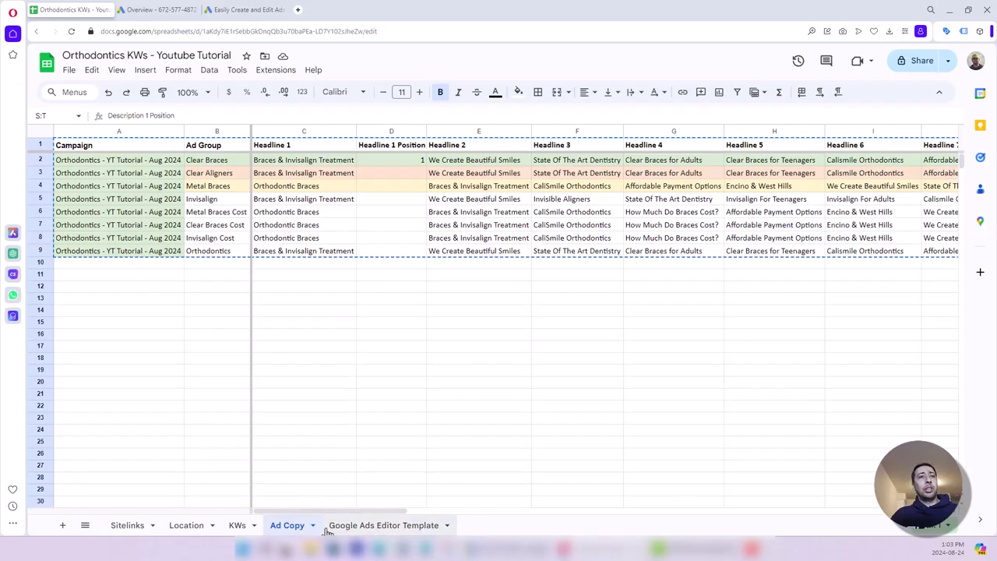
pyautogui.click(131, 527)
pyautogui.click(131, 158)
pyautogui.hotkey('ctrl', 'c')
pyautogui.click(600, 550)
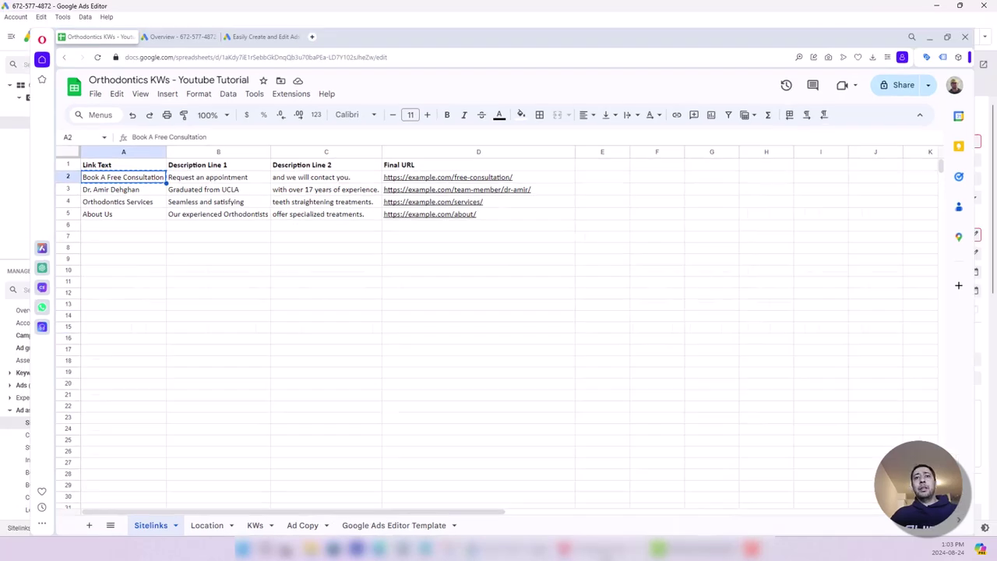
pyautogui.click(813, 140)
pyautogui.hotkey('ctrl', 'v')
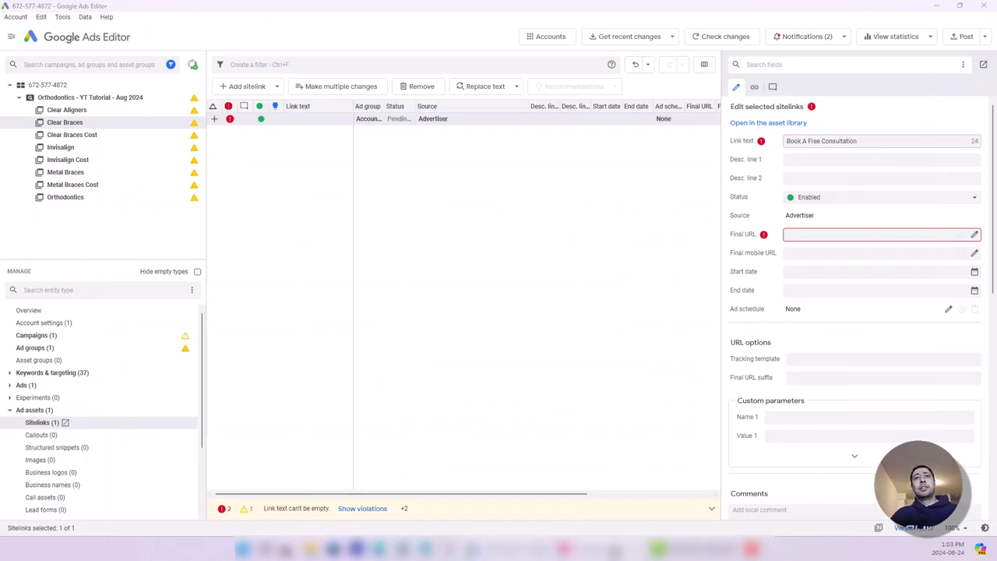
# Step: Fill the sitelink's description line 1 with "Request an appointment" from the Sitelinks sheet
pyautogui.click(599, 550)
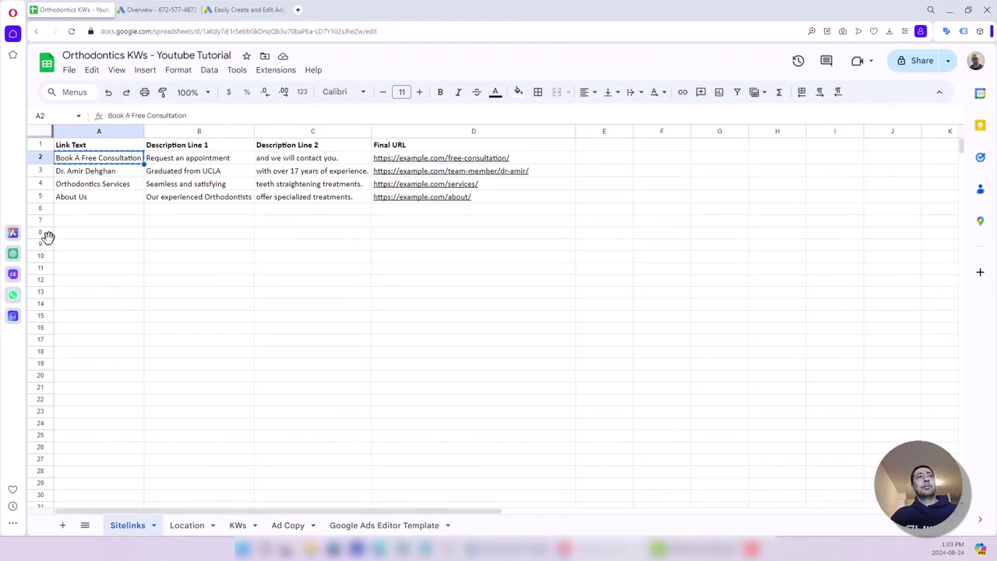
pyautogui.click(189, 159)
pyautogui.click(506, 550)
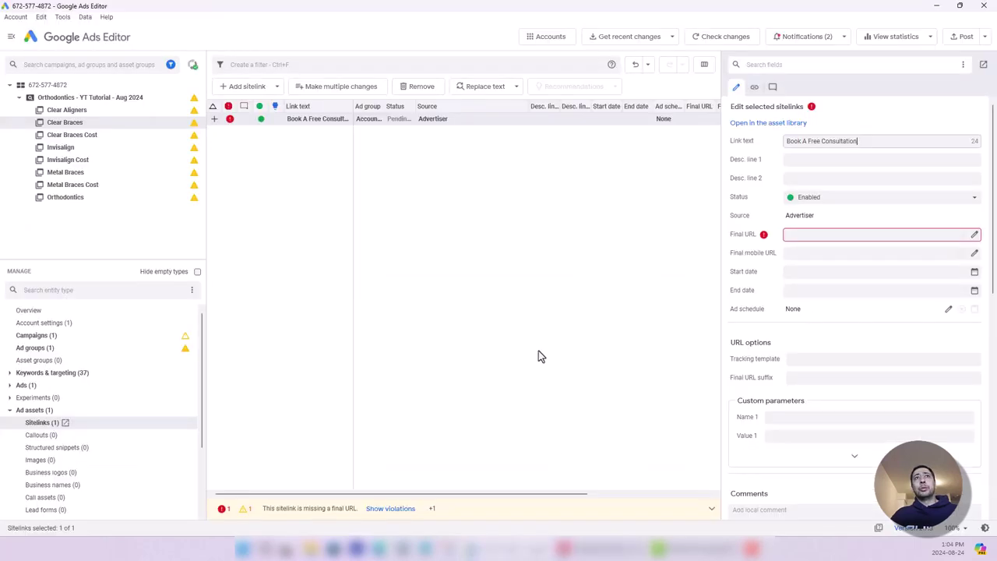
pyautogui.click(791, 161)
pyautogui.hotkey('ctrl', 'v')
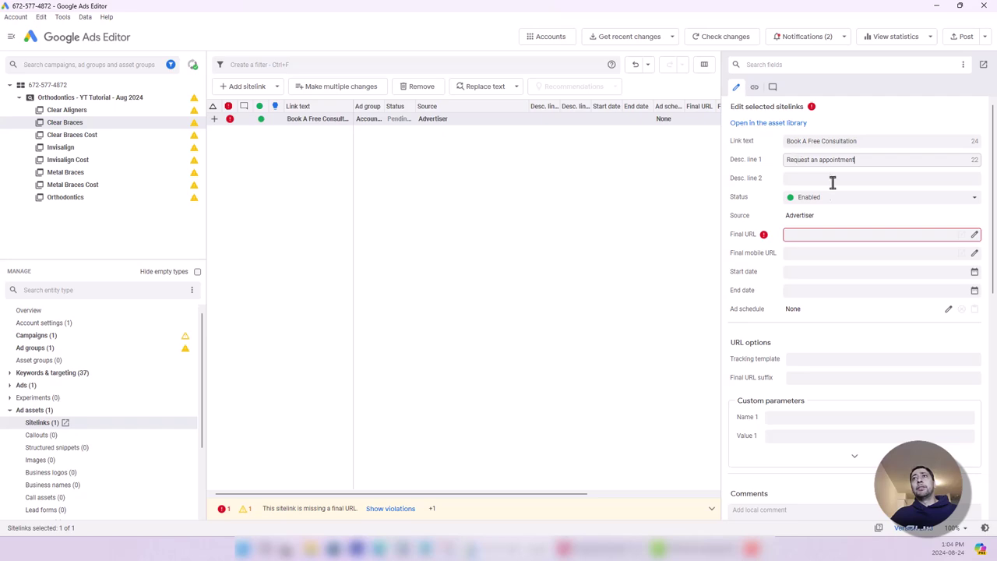
# Step: Fill the sitelink's description line 2 with "and we will contact you." from the Sitelinks sheet
pyautogui.hotkey('alt', 'Tab')
pyautogui.click(313, 160)
pyautogui.hotkey('ctrl', 'c')
pyautogui.hotkey('alt', 'Tab')
pyautogui.click(813, 178)
pyautogui.hotkey('ctrl', 'v')
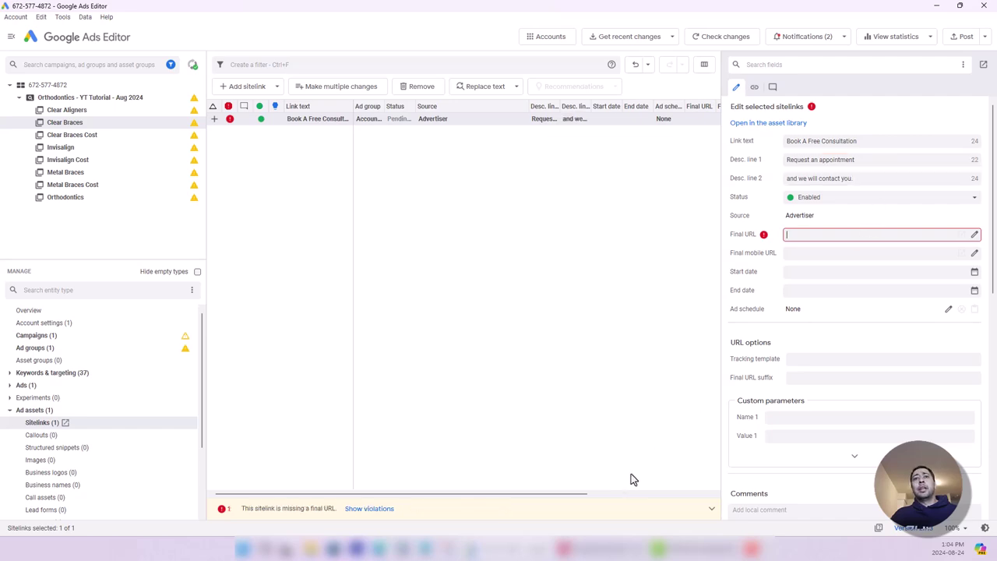
pyautogui.click(629, 547)
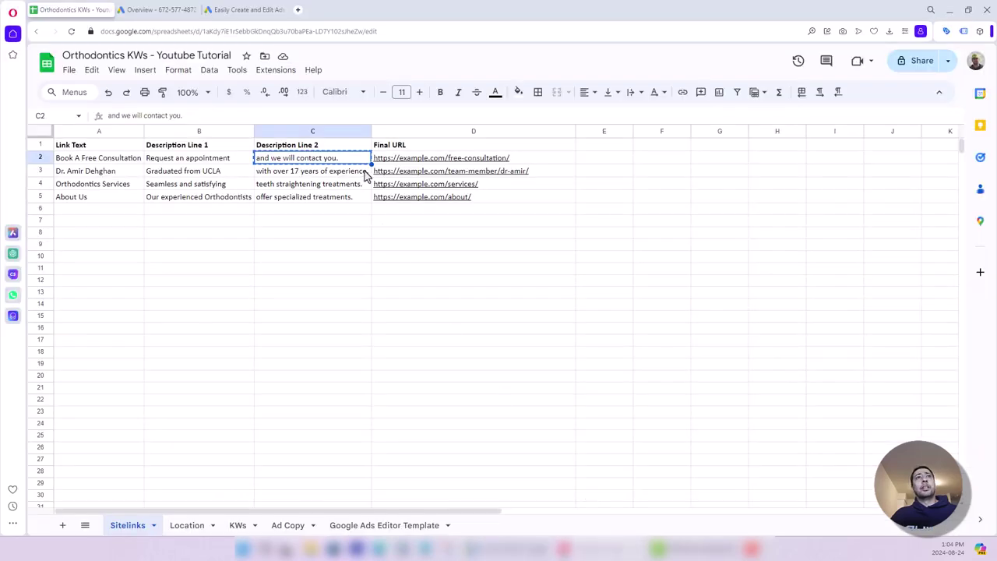
pyautogui.click(402, 159)
pyautogui.hotkey('ctrl', 'c')
pyautogui.click(489, 550)
pyautogui.hotkey('ctrl', 'v')
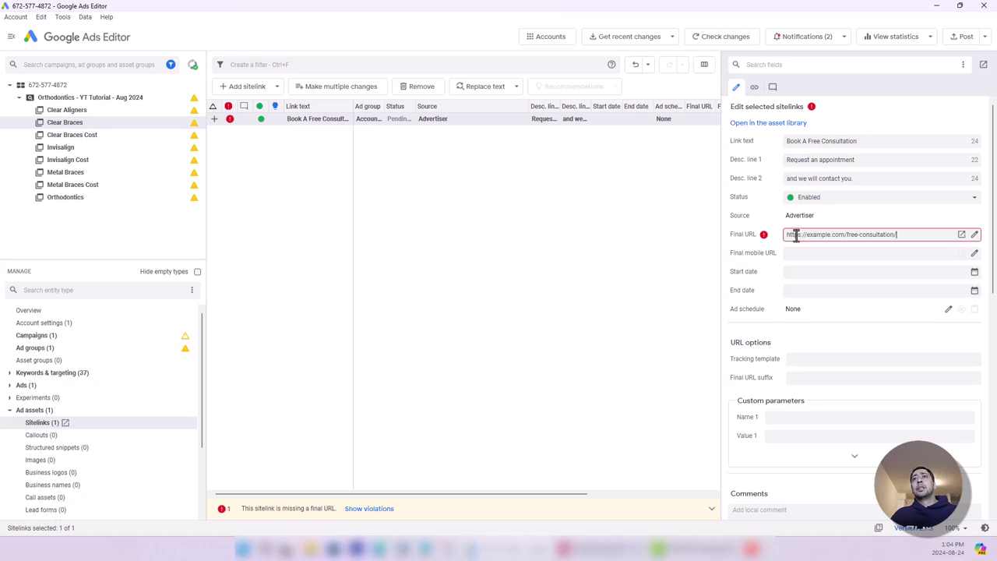
pyautogui.click(583, 209)
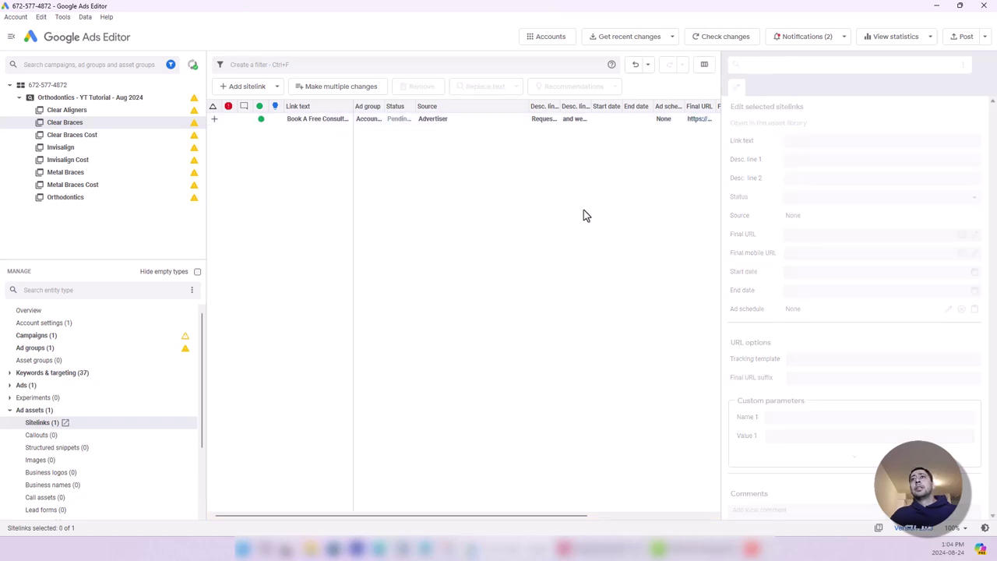
# Step: Examine the levels available for adding sitelinks and images, and look through the callout, structured snippet and other ad asset types
pyautogui.click(276, 87)
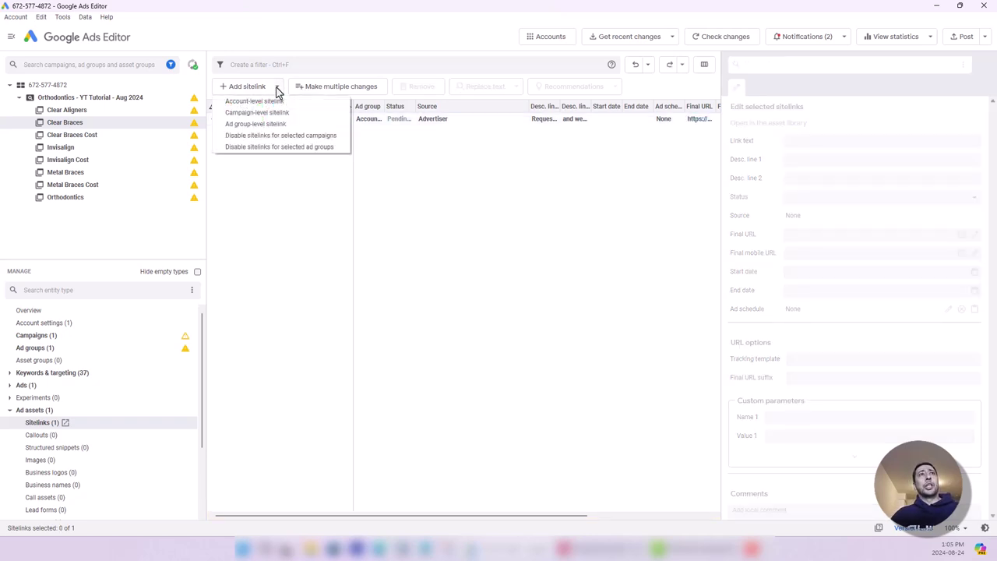
pyautogui.click(455, 177)
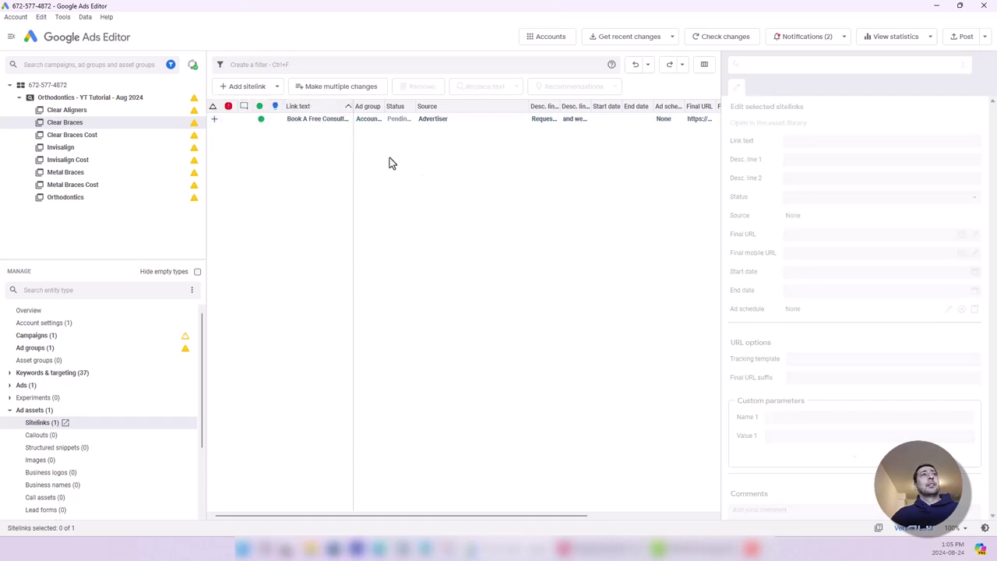
pyautogui.click(36, 437)
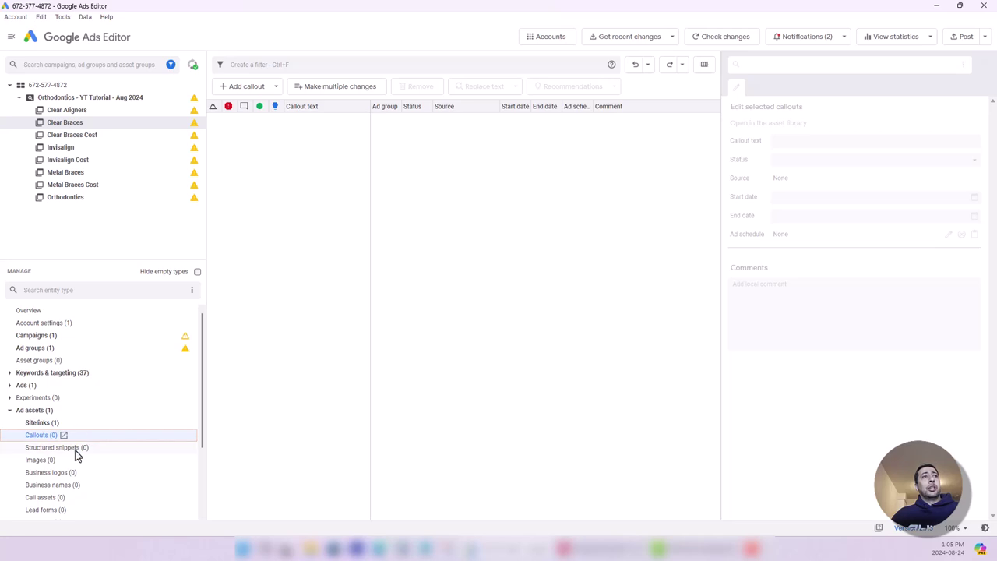
pyautogui.click(77, 455)
pyautogui.click(60, 461)
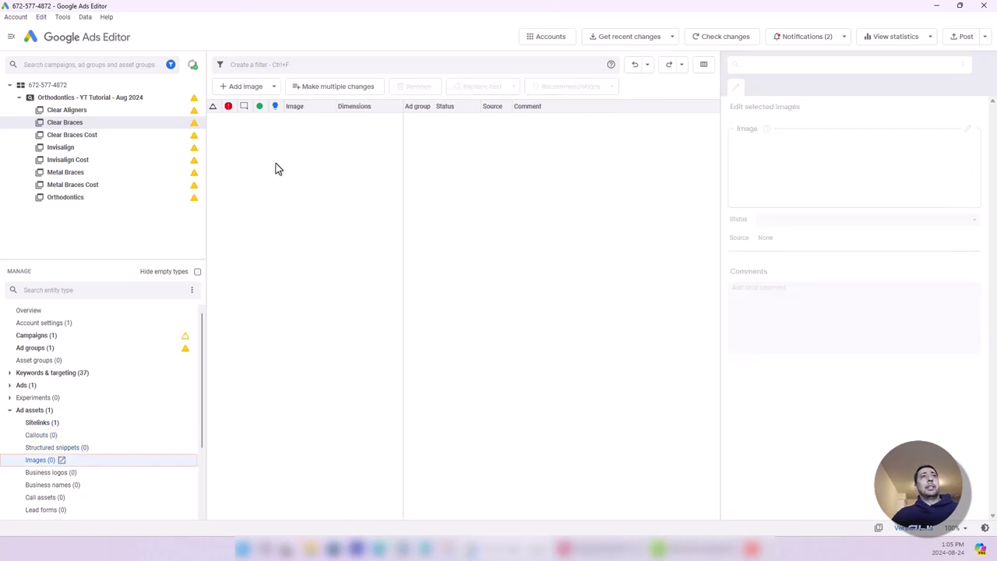
pyautogui.click(273, 86)
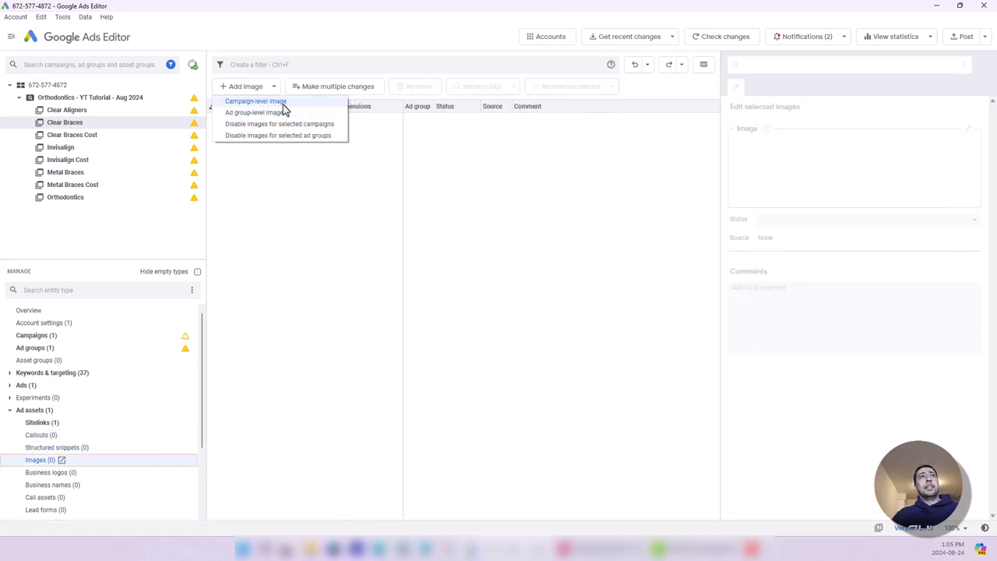
pyautogui.click(279, 354)
pyautogui.scroll(-2, 85, 422)
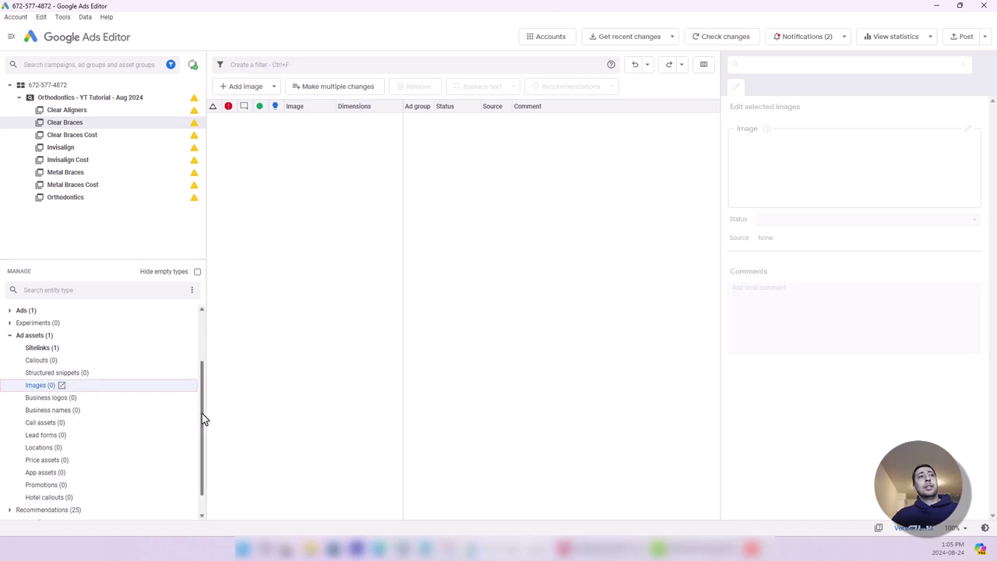
# Step: Review the campaign settings, ad groups, keywords, responsive search ads and targeted locations of the orthodontics campaign
pyautogui.click(10, 335)
pyautogui.click(32, 336)
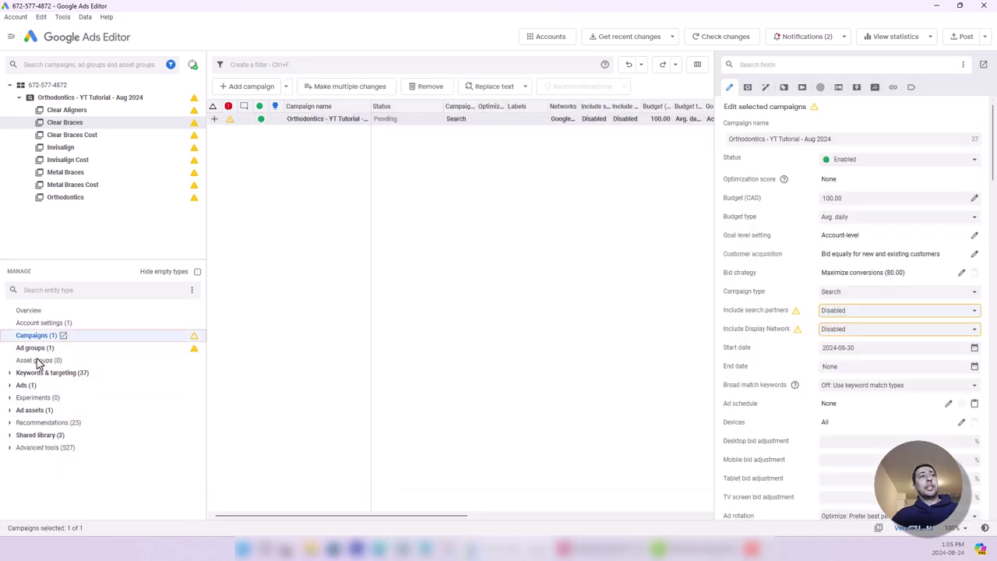
pyautogui.click(39, 349)
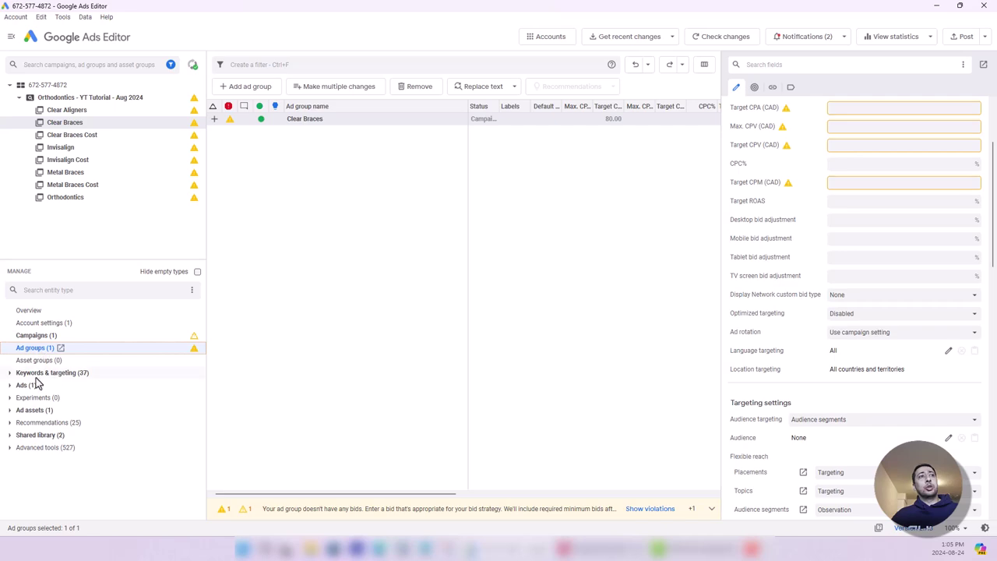
pyautogui.click(36, 377)
pyautogui.click(75, 97)
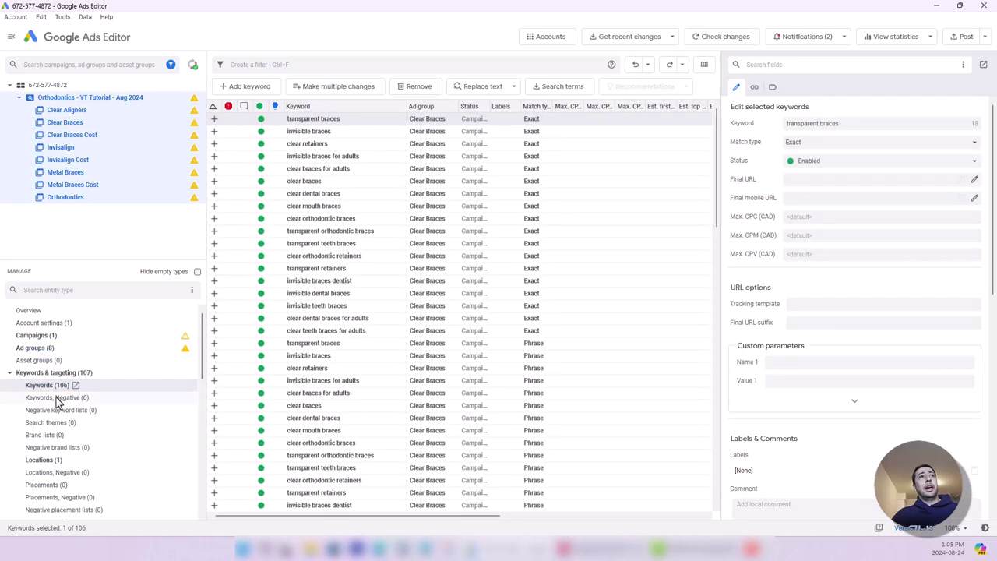
pyautogui.click(10, 373)
pyautogui.click(10, 385)
pyautogui.click(34, 398)
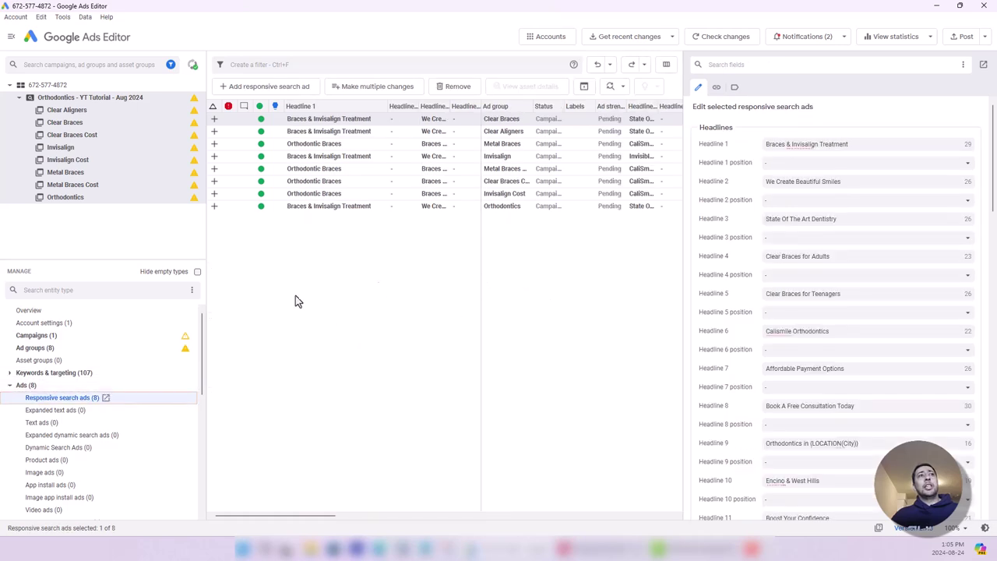
pyautogui.click(10, 385)
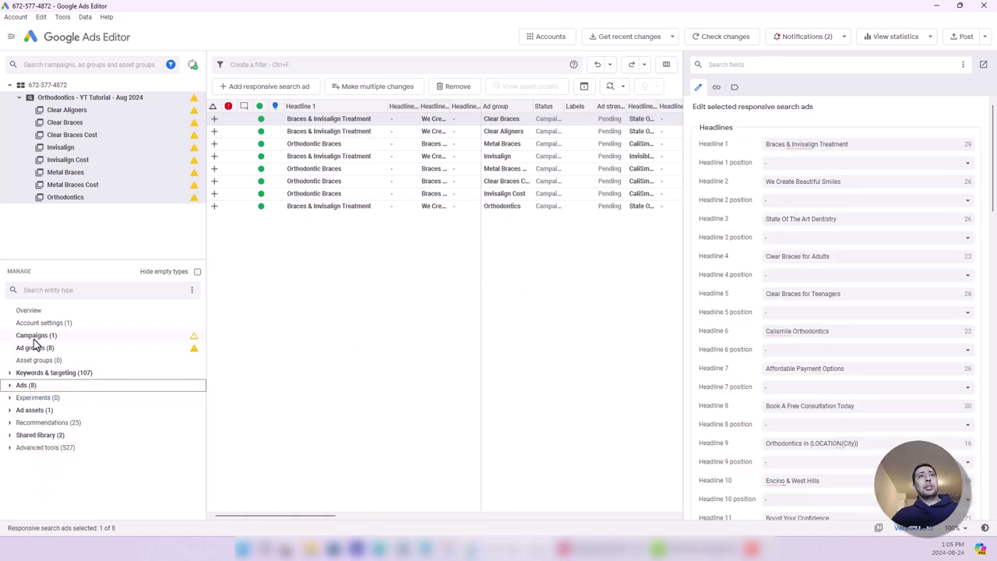
pyautogui.click(10, 374)
pyautogui.click(63, 459)
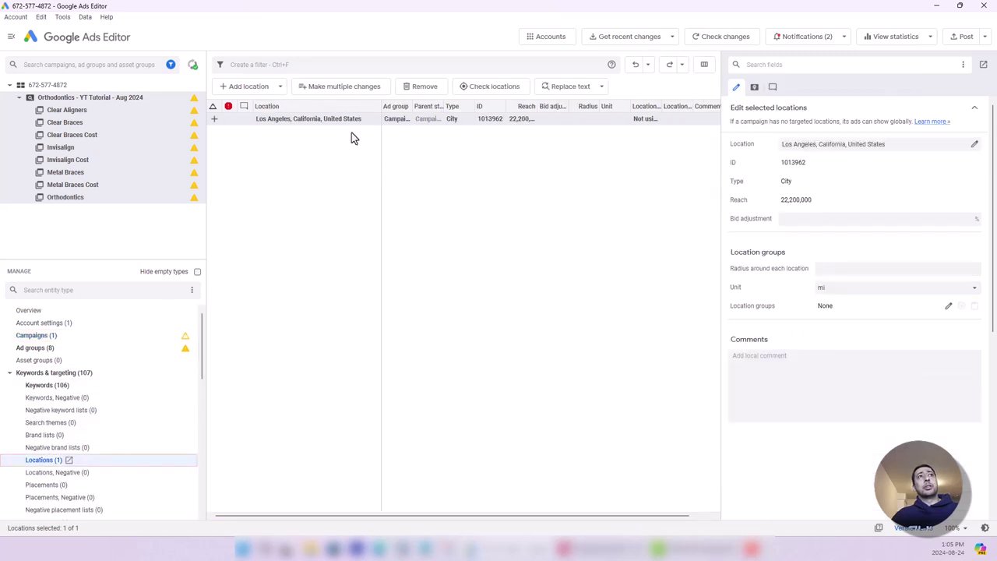
# Step: Review the orthodontics campaign's settings and daily budget, and look at the options for posting changes
pyautogui.click(12, 373)
pyautogui.click(36, 336)
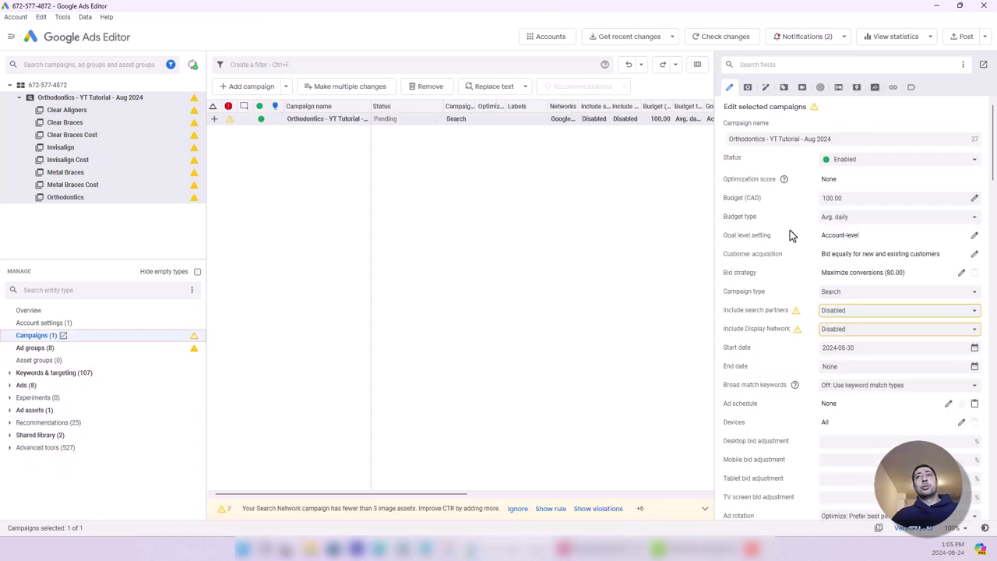
pyautogui.click(871, 199)
pyautogui.moveTo(872, 196); pyautogui.dragTo(801, 194)
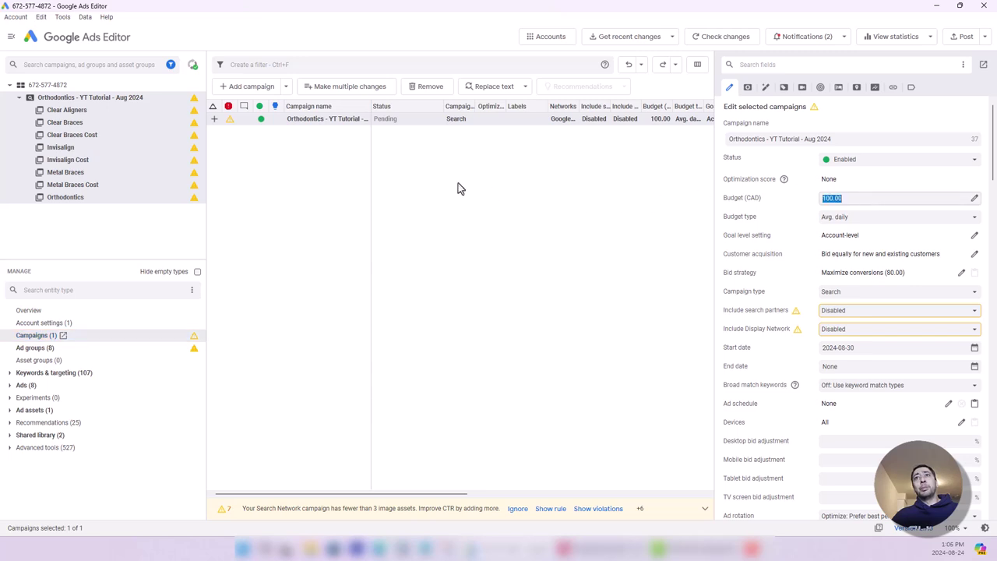
pyautogui.click(446, 232)
pyautogui.click(309, 121)
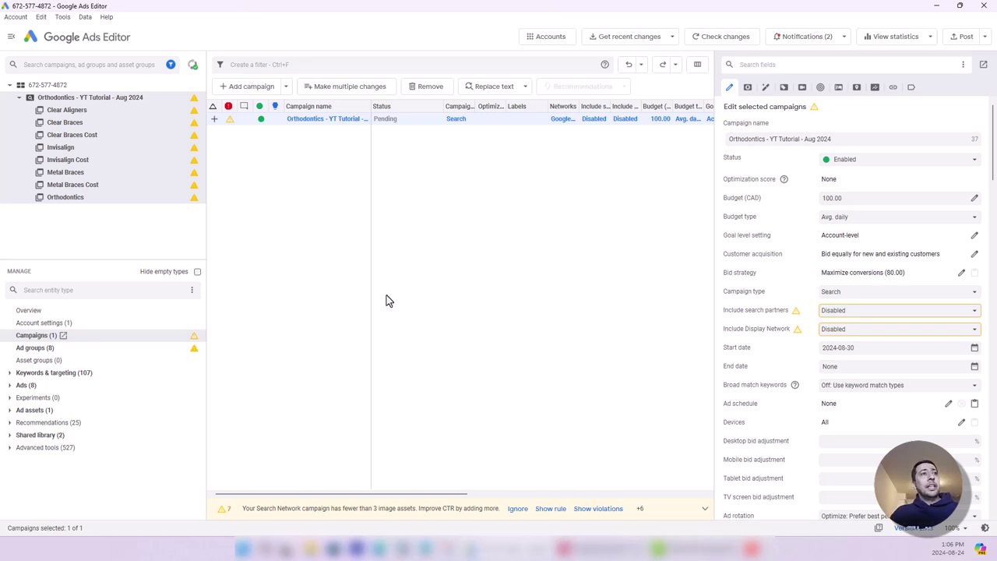
pyautogui.click(985, 39)
pyautogui.click(985, 40)
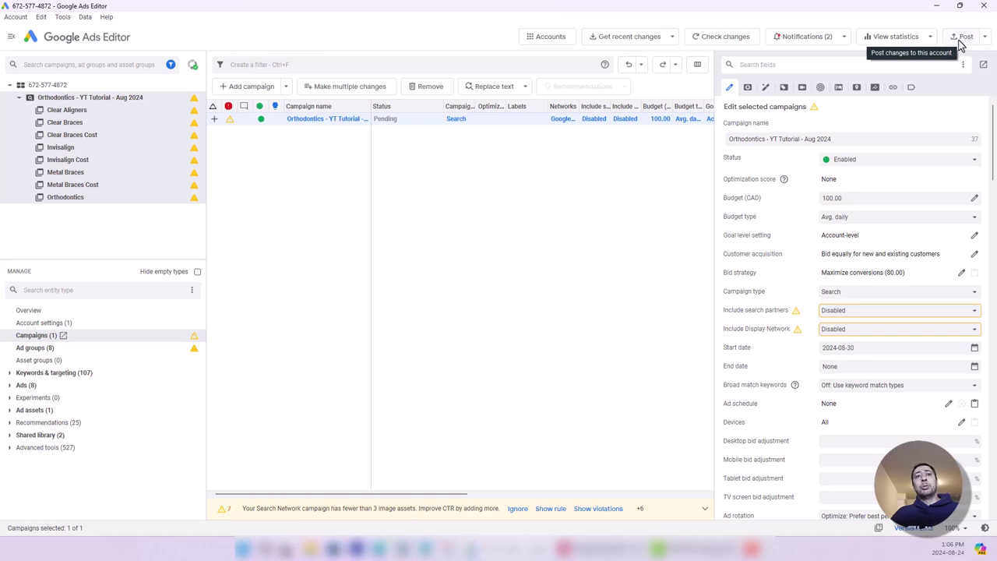
# Step: Switch to Google Ads in the browser, examine the live campaigns list, and compare it with the campaign in Google Ads Editor
pyautogui.click(602, 547)
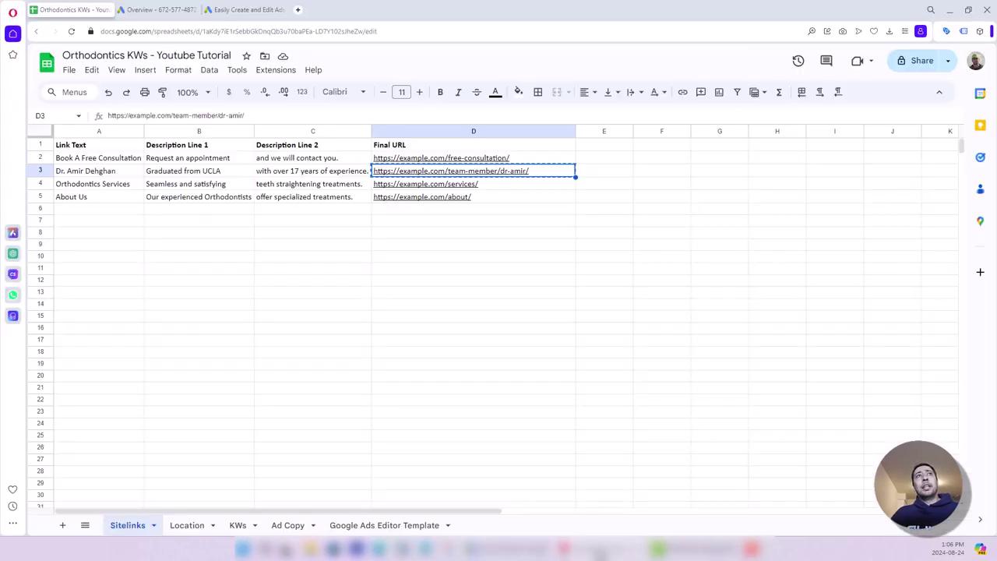
pyautogui.click(143, 12)
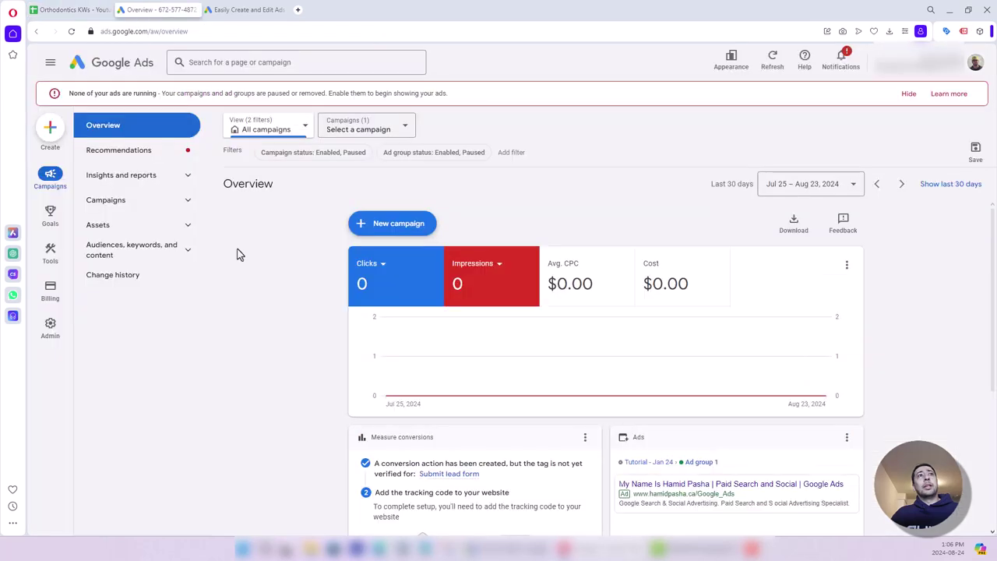
pyautogui.click(188, 204)
pyautogui.click(138, 226)
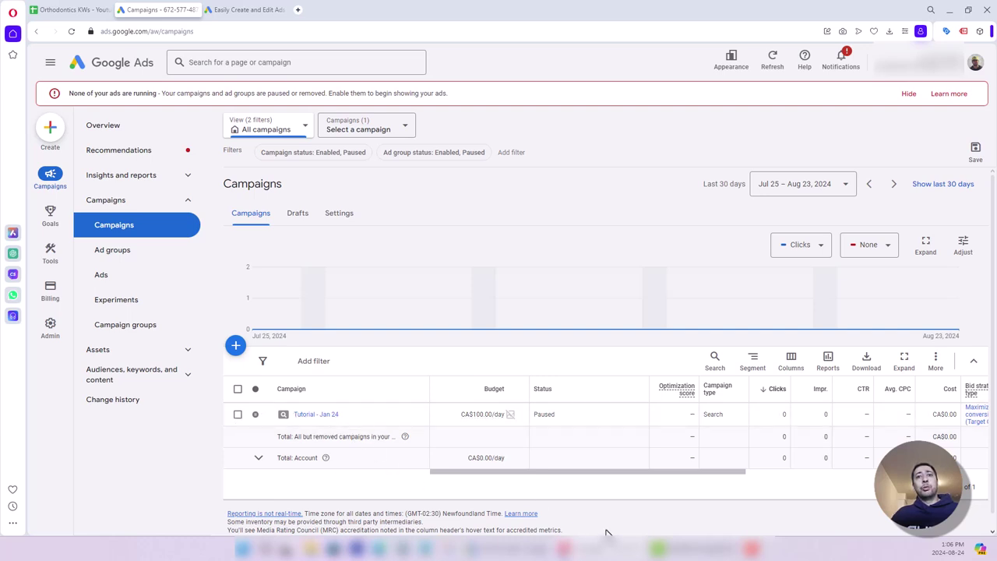
pyautogui.moveTo(504, 550)
pyautogui.click(505, 498)
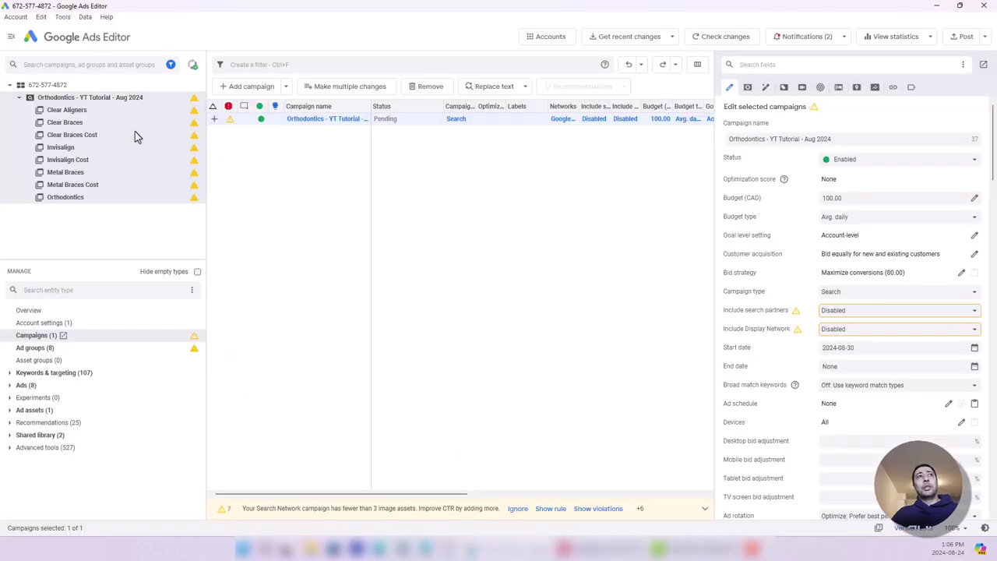
pyautogui.click(608, 549)
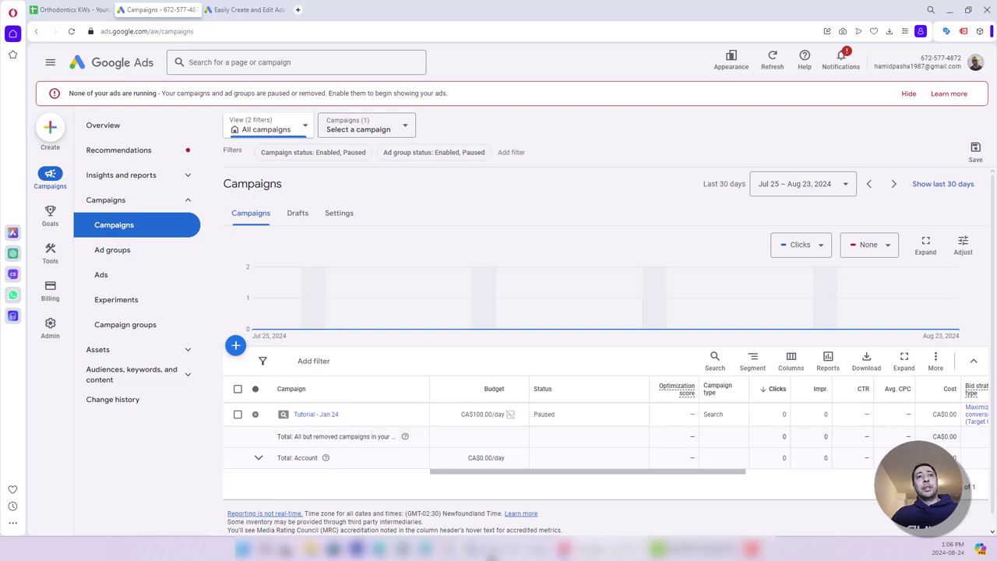
pyautogui.click(506, 491)
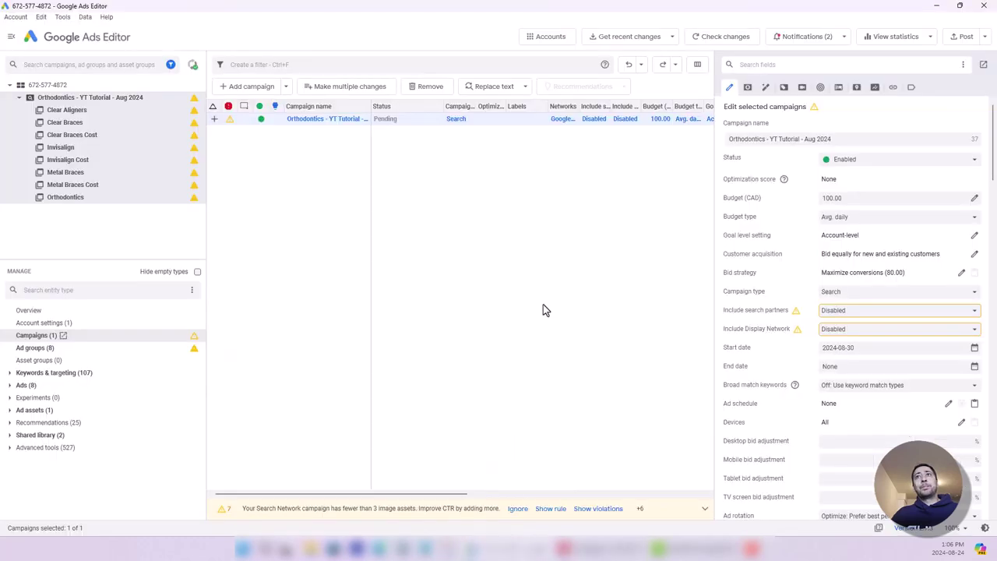
# Step: Start posting the account changes, limit the scope to selected campaigns, and check the campaigns, ad groups, keywords, locations and ads listed
pyautogui.click(964, 39)
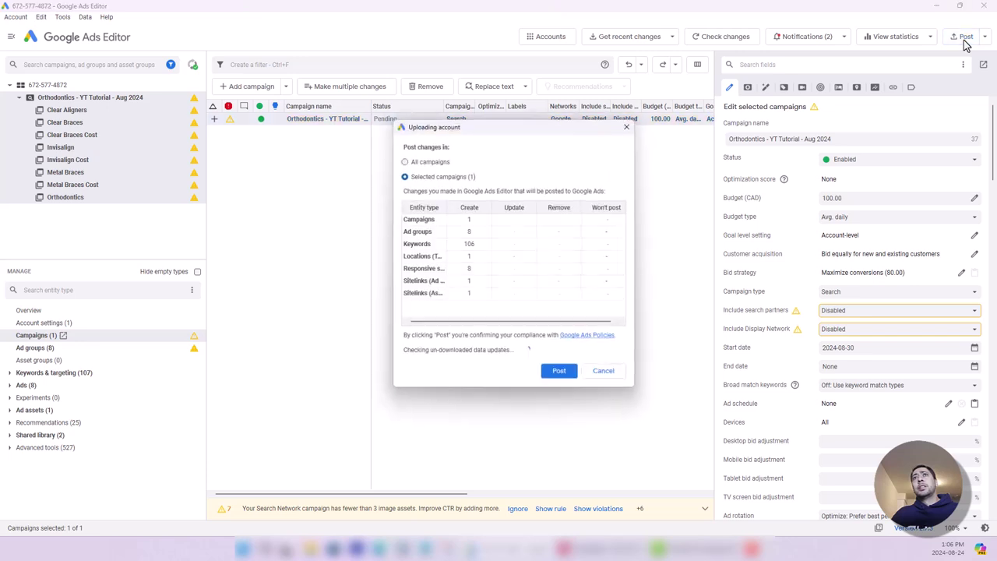
pyautogui.click(427, 162)
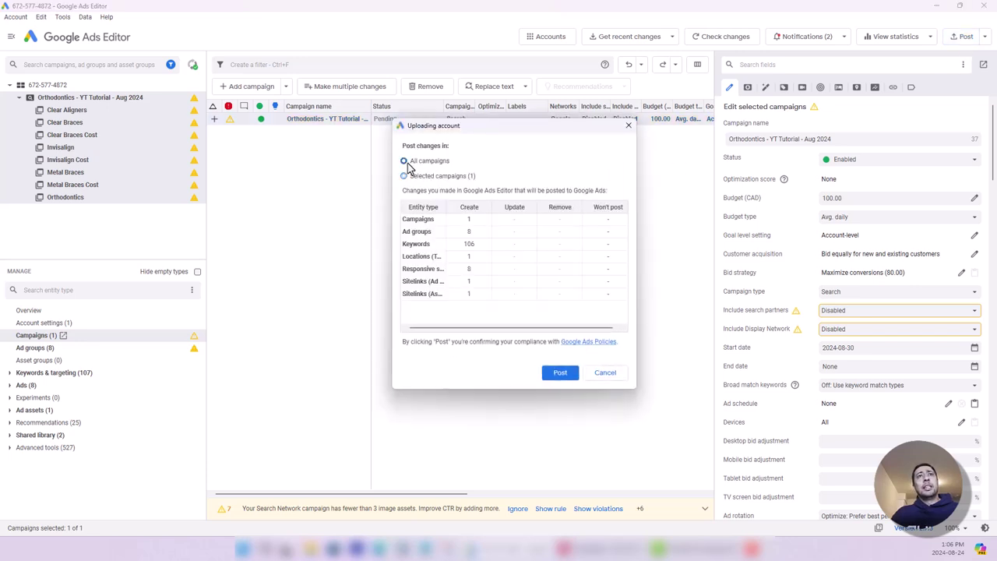
pyautogui.click(450, 178)
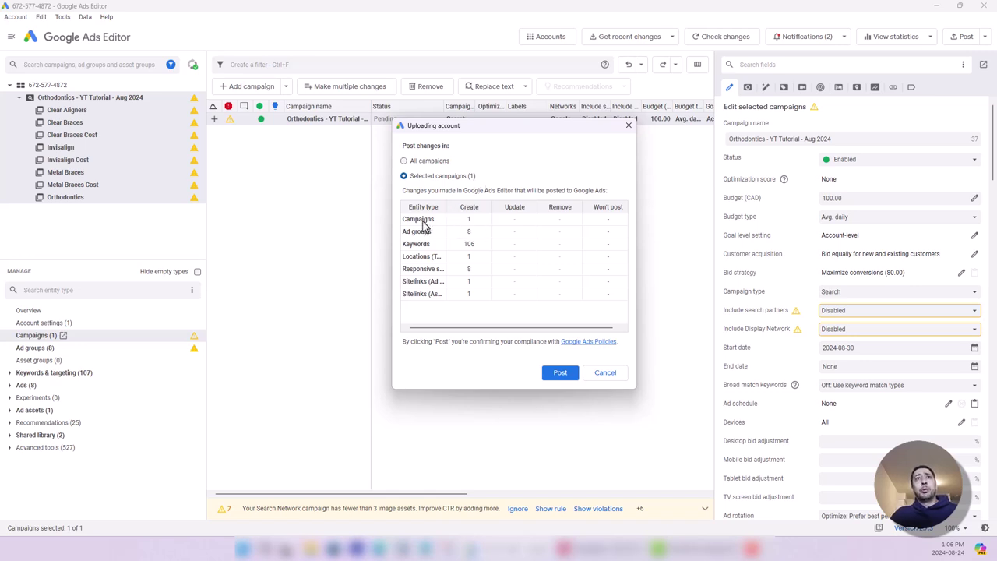
pyautogui.click(469, 224)
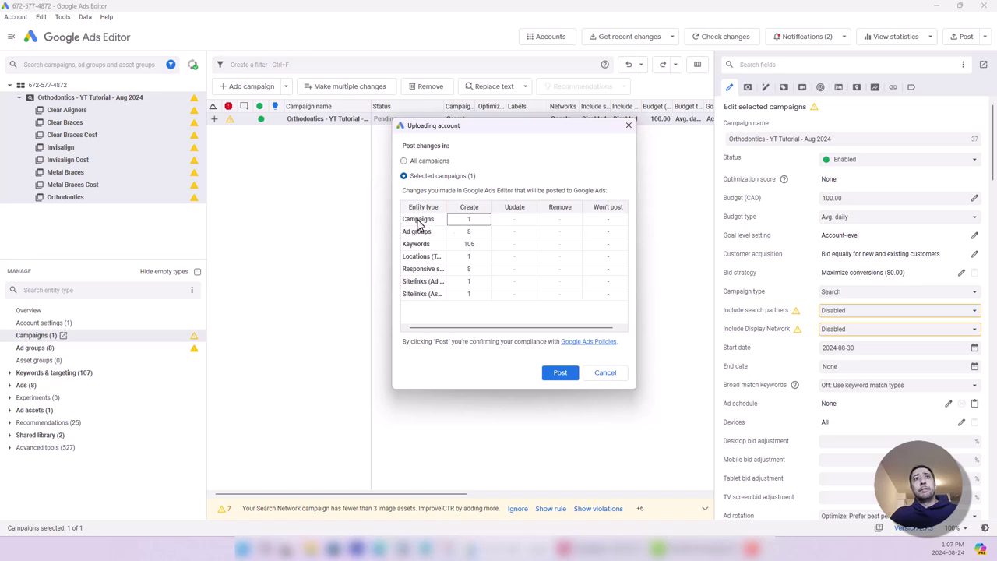
pyautogui.click(458, 231)
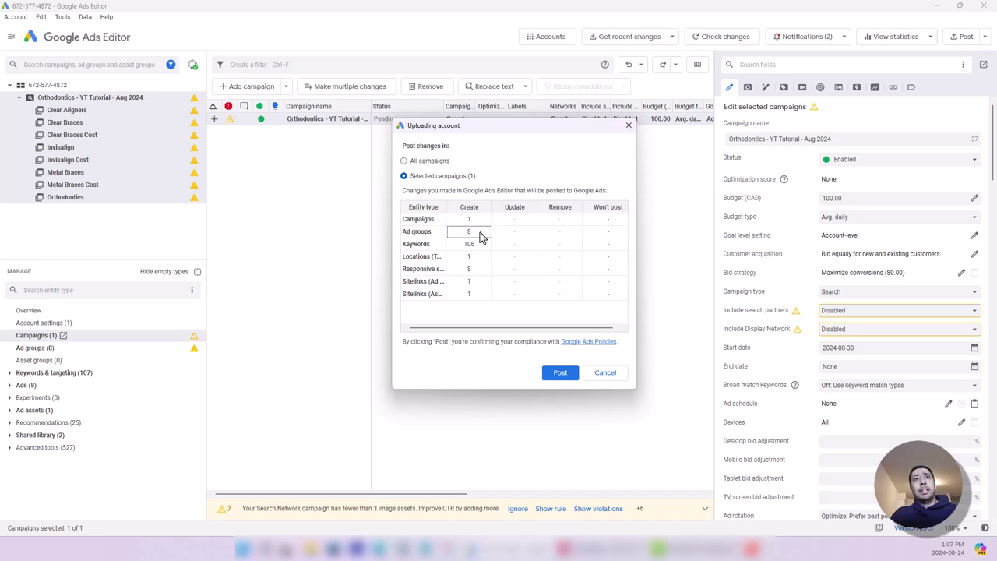
pyautogui.click(429, 246)
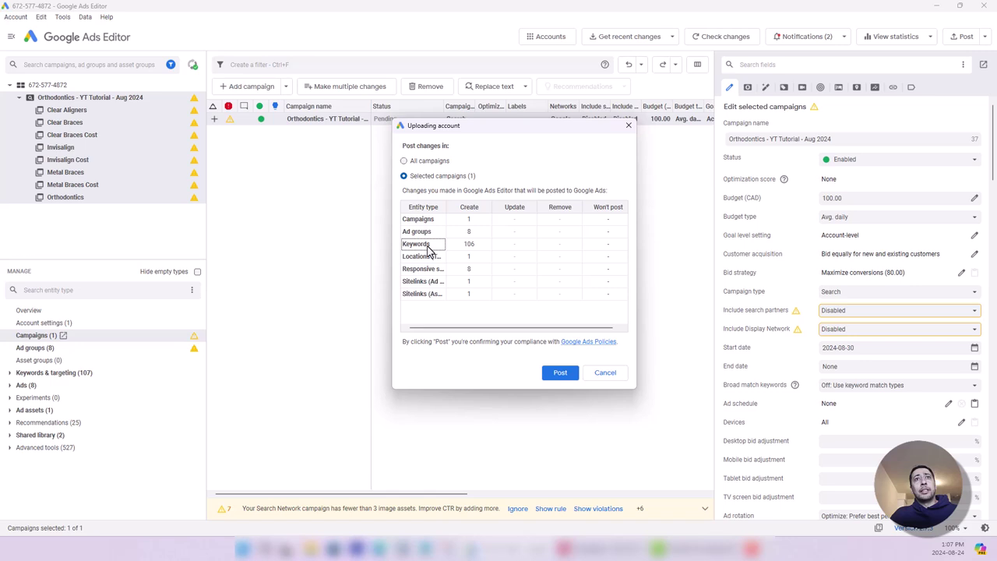
pyautogui.click(465, 258)
pyautogui.click(465, 269)
pyautogui.click(424, 271)
pyautogui.click(479, 274)
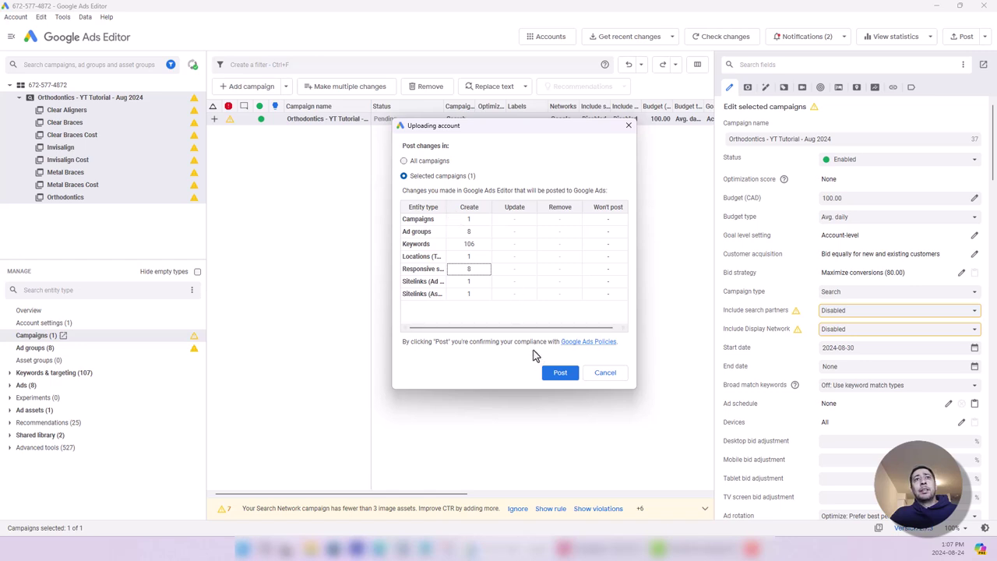
# Step: Post the selected campaign's changes to Google Ads and close the posting report
pyautogui.click(547, 374)
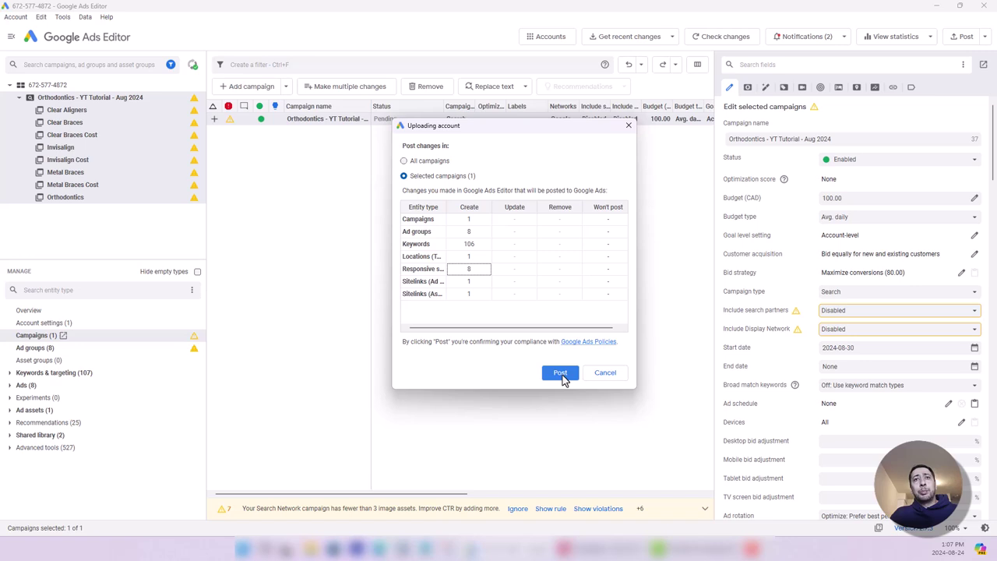
pyautogui.click(561, 373)
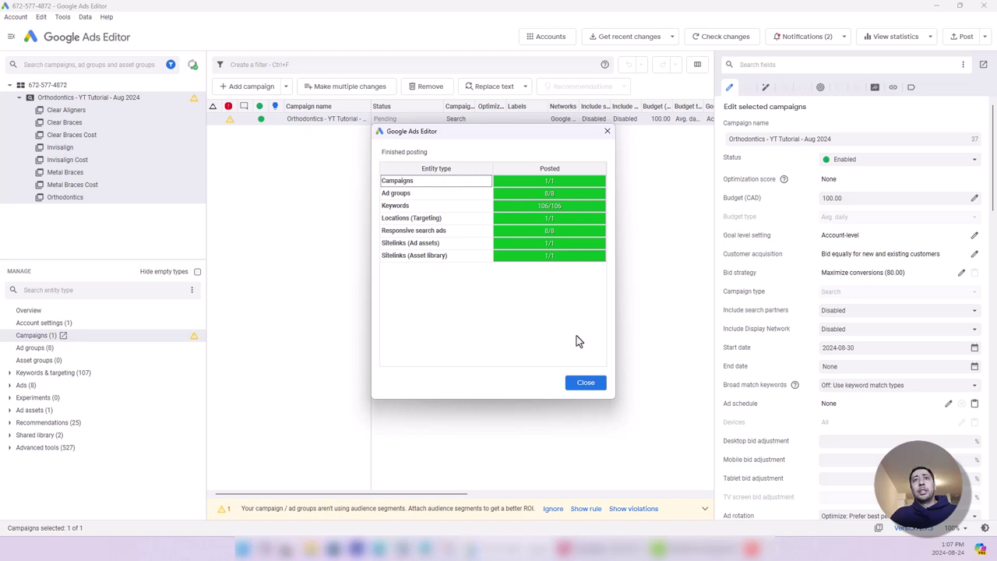
pyautogui.click(588, 388)
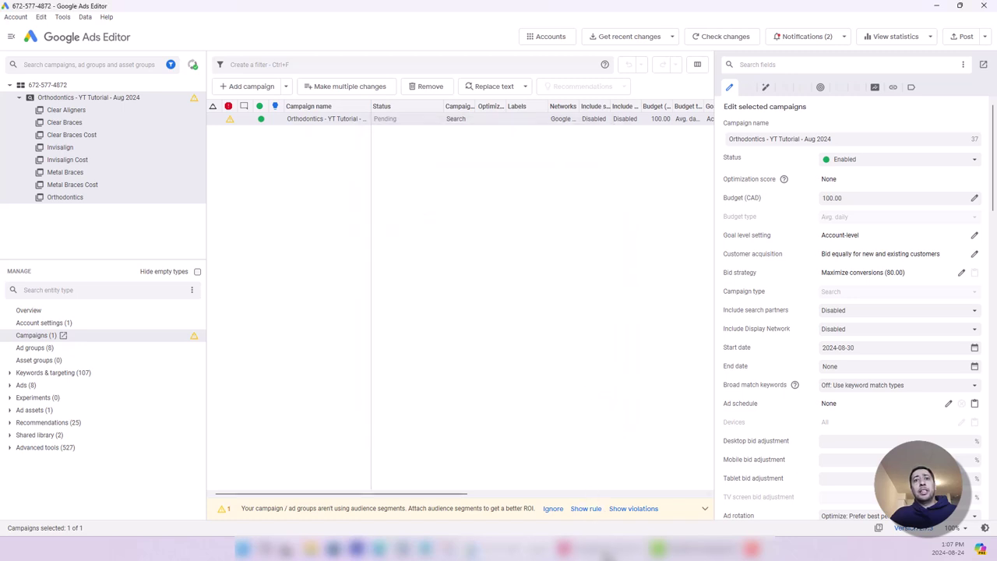
# Step: Switch to Google Ads in the browser and examine the Orthodontics - YT Tutorial - Aug 2024 campaign and its ad groups
pyautogui.hotkey('alt', 'Tab')
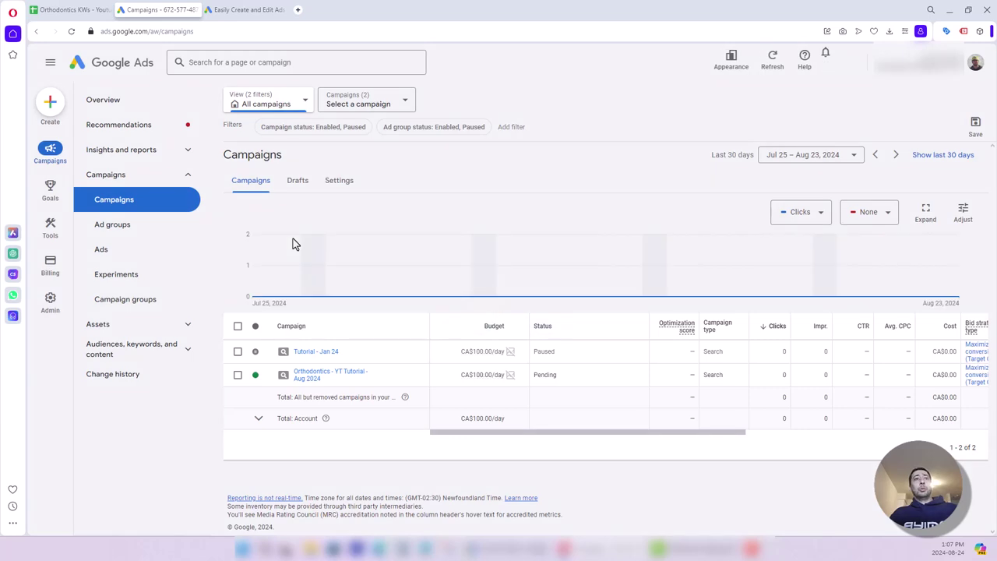
pyautogui.click(238, 381)
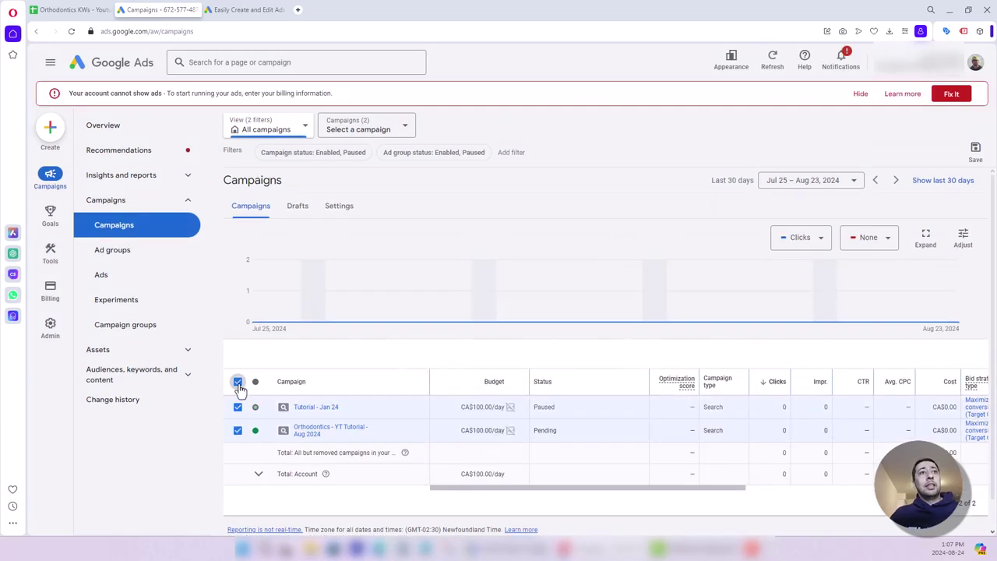
pyautogui.click(238, 383)
pyautogui.click(238, 431)
pyautogui.scroll(-1, 294, 434)
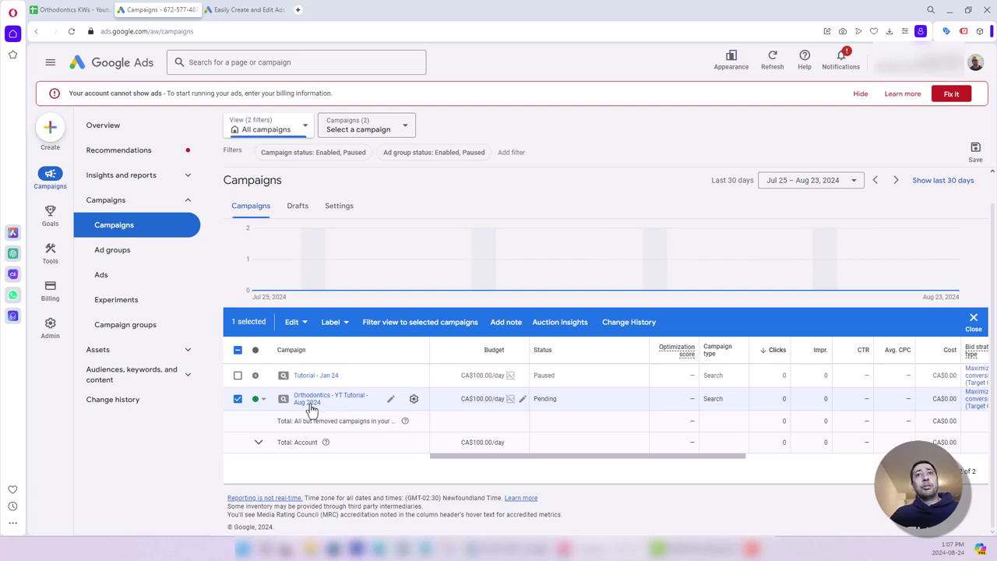
pyautogui.click(310, 405)
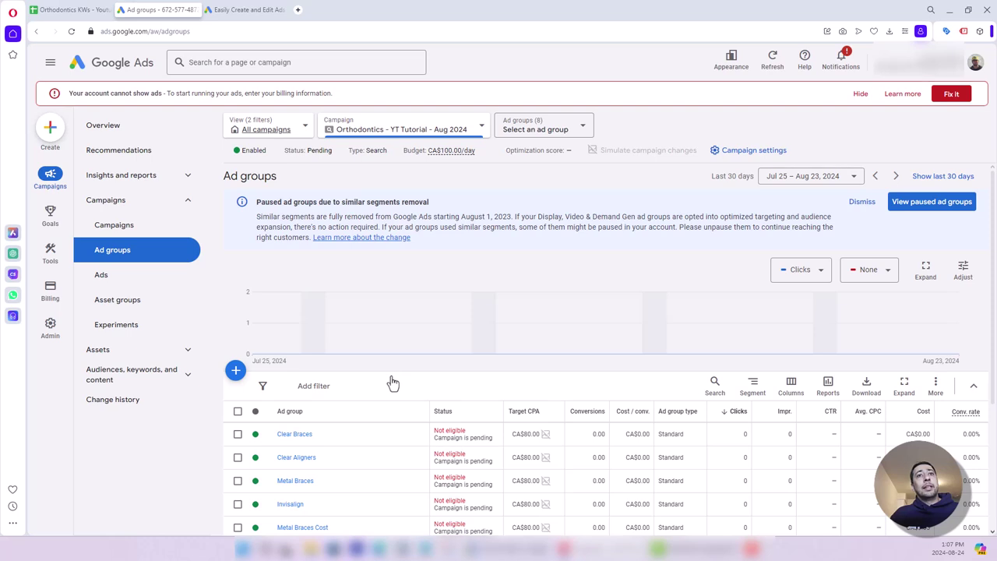
pyautogui.scroll(-3, 309, 432)
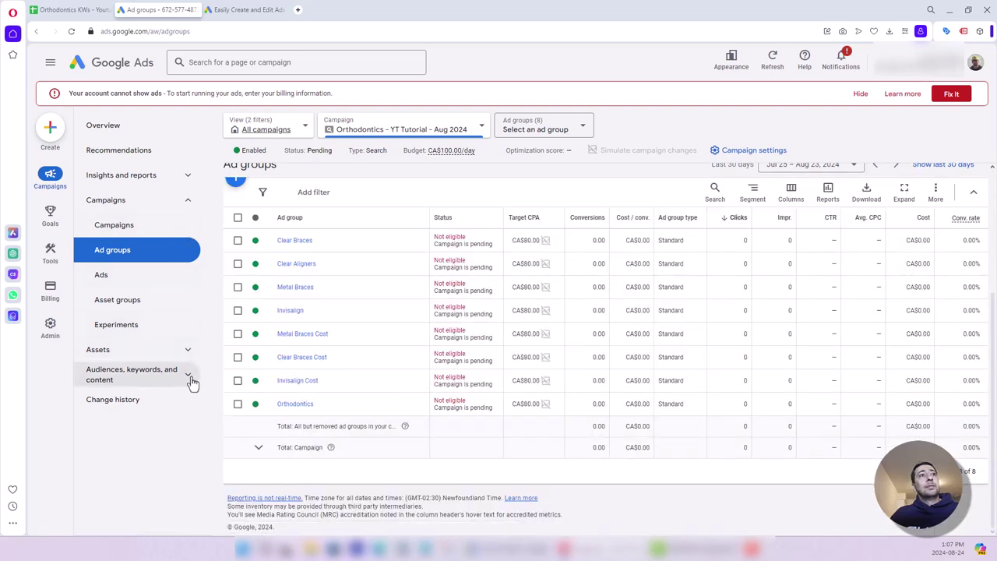
# Step: Examine the Invisalign ad group's search keywords and its ads
pyautogui.click(287, 310)
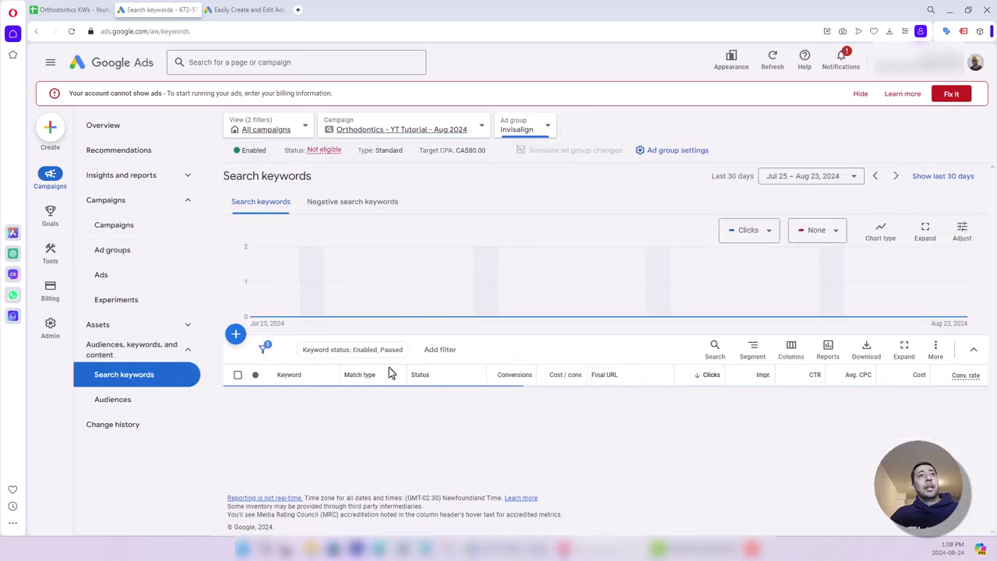
pyautogui.scroll(-5, 402, 378)
pyautogui.scroll(5, 355, 366)
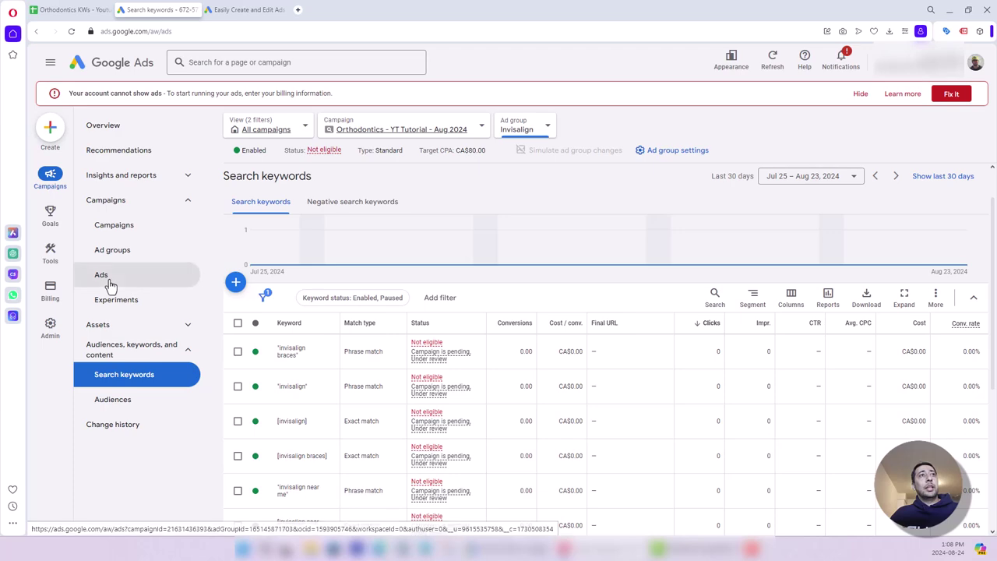
pyautogui.click(102, 275)
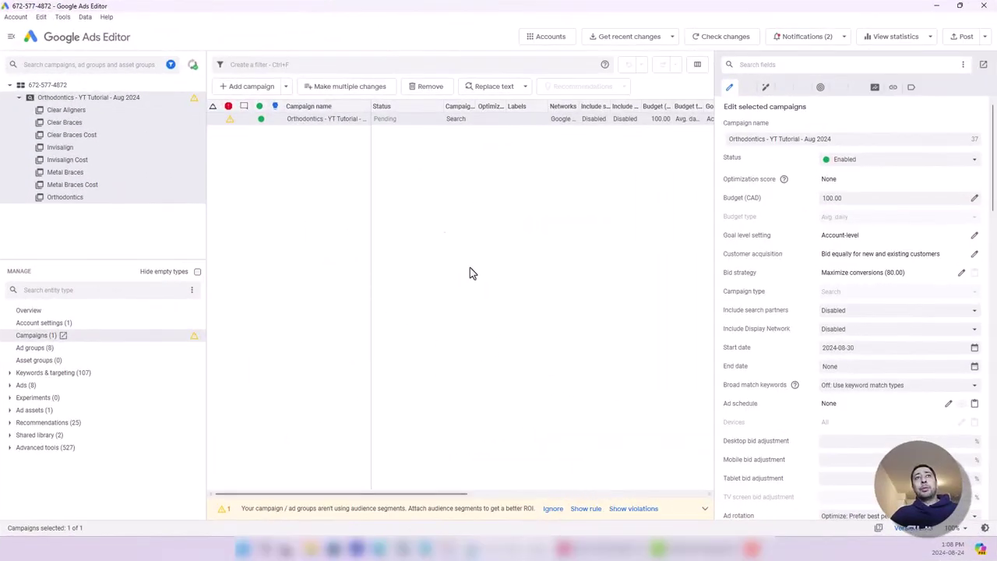
# Step: Switch back to Google Ads Editor and look through the campaign's ad groups from Clear Aligners to Invisalign
pyautogui.click(112, 113)
pyautogui.click(105, 123)
pyautogui.click(101, 134)
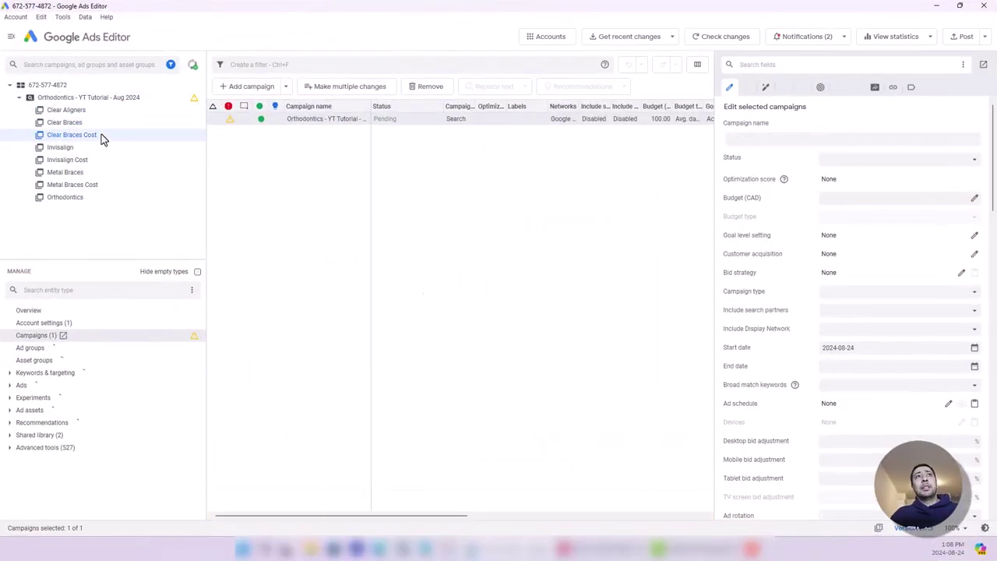
pyautogui.click(108, 146)
pyautogui.click(107, 134)
pyautogui.click(107, 122)
pyautogui.click(107, 110)
pyautogui.click(107, 99)
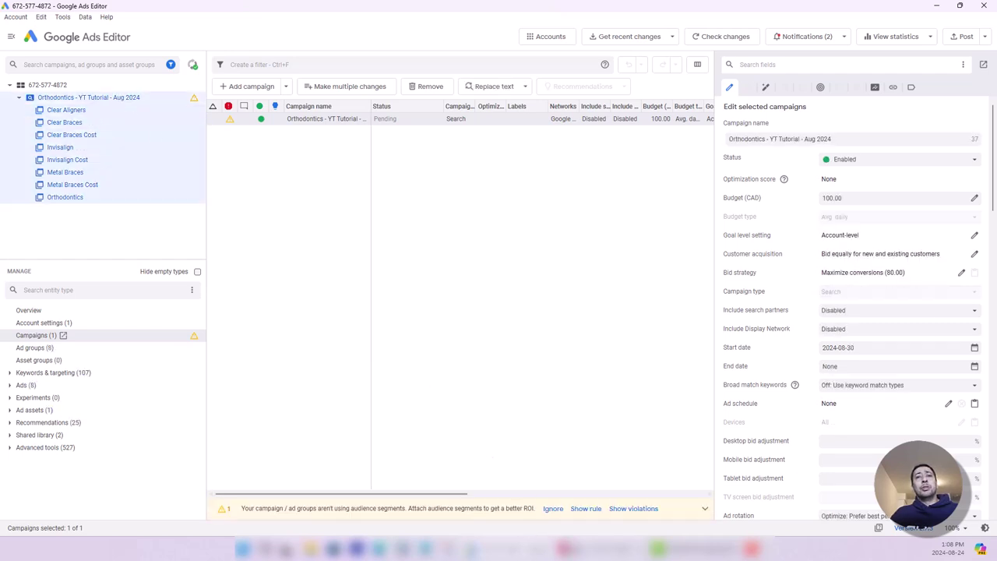
pyautogui.moveTo(599, 549)
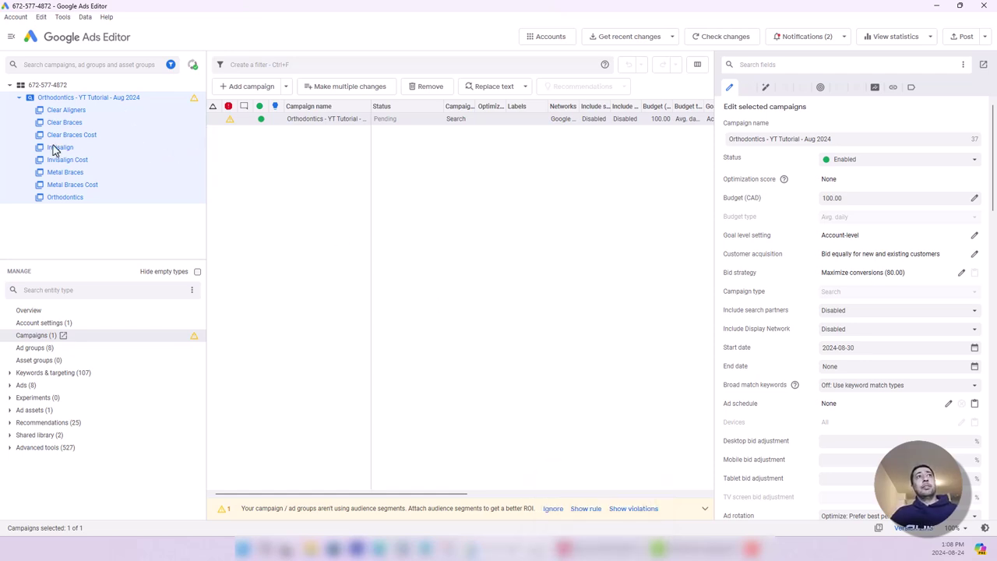
pyautogui.click(91, 99)
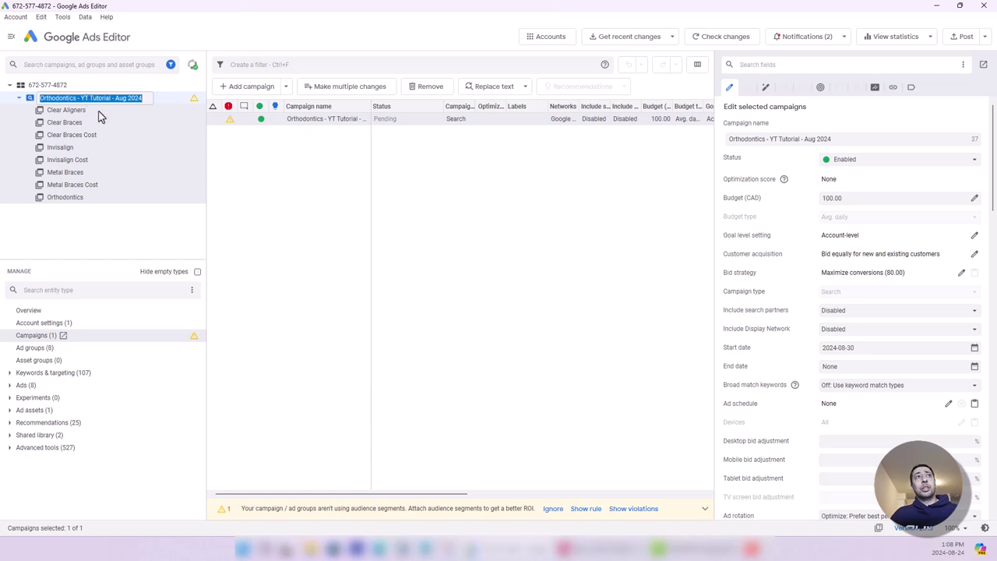
pyautogui.press('Escape')
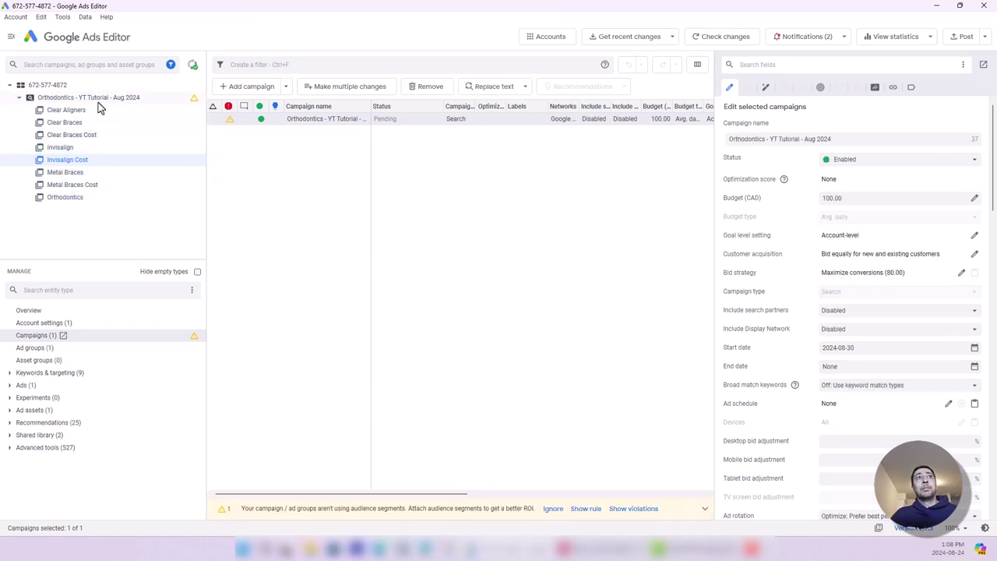
pyautogui.click(21, 99)
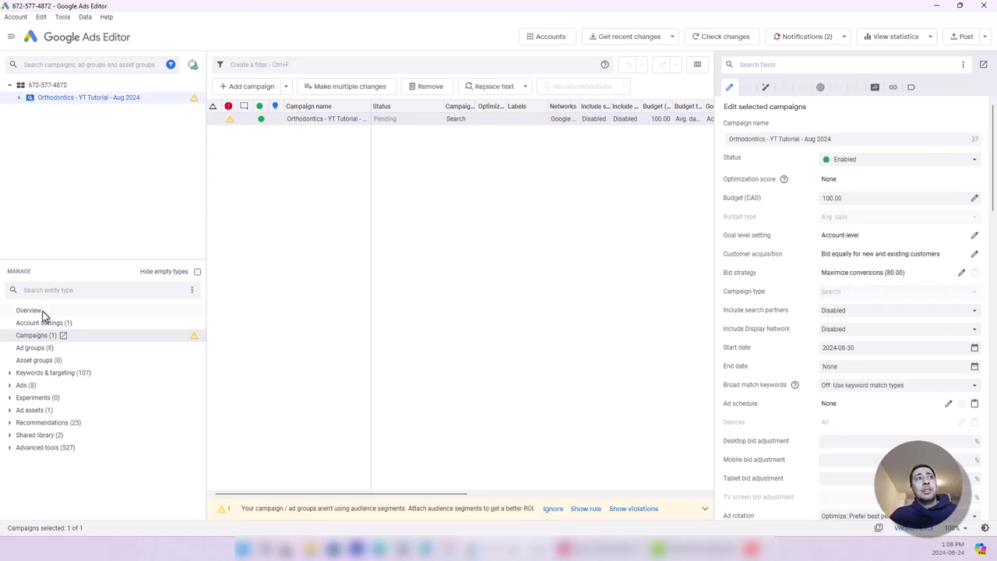
pyautogui.click(21, 99)
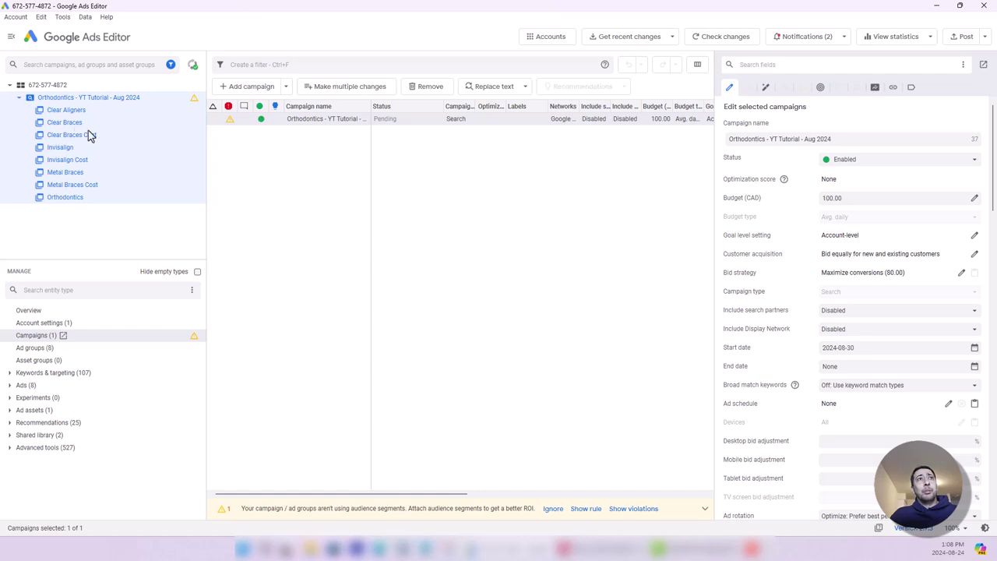
# Step: Examine the full keyword list of the Orthodontics - YT Tutorial - Aug 2024 campaign, including ad groups and match types
pyautogui.click(11, 373)
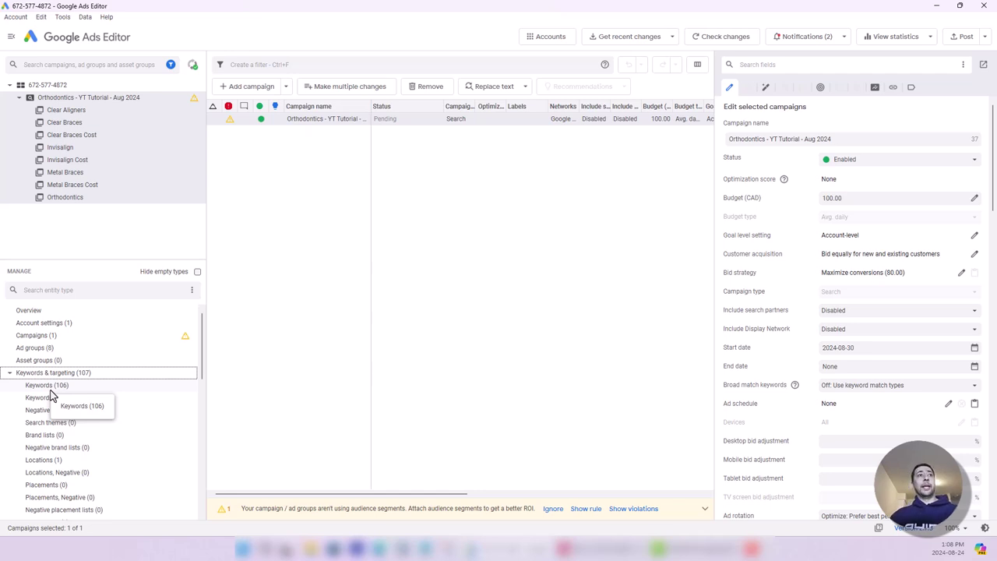
pyautogui.click(137, 99)
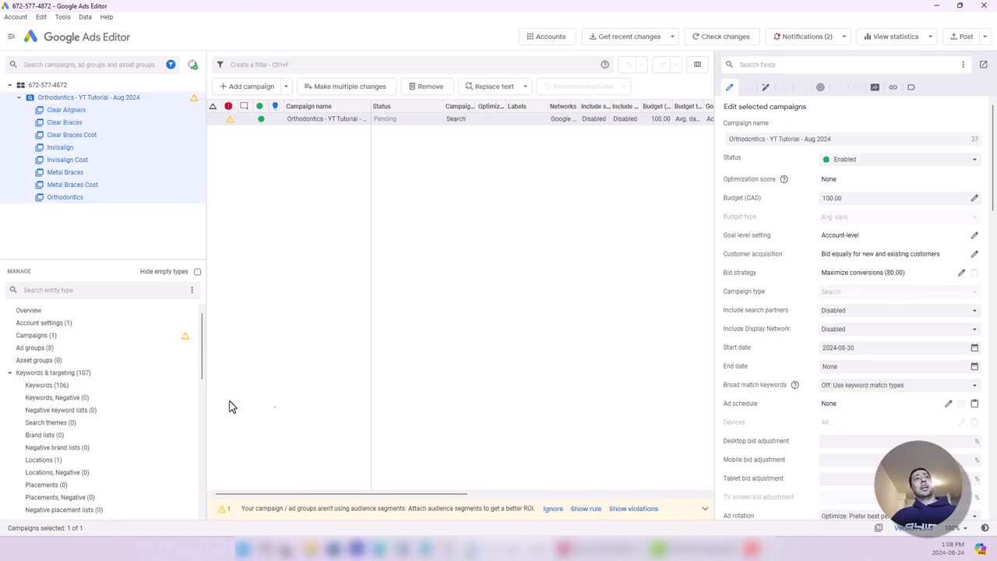
pyautogui.click(69, 389)
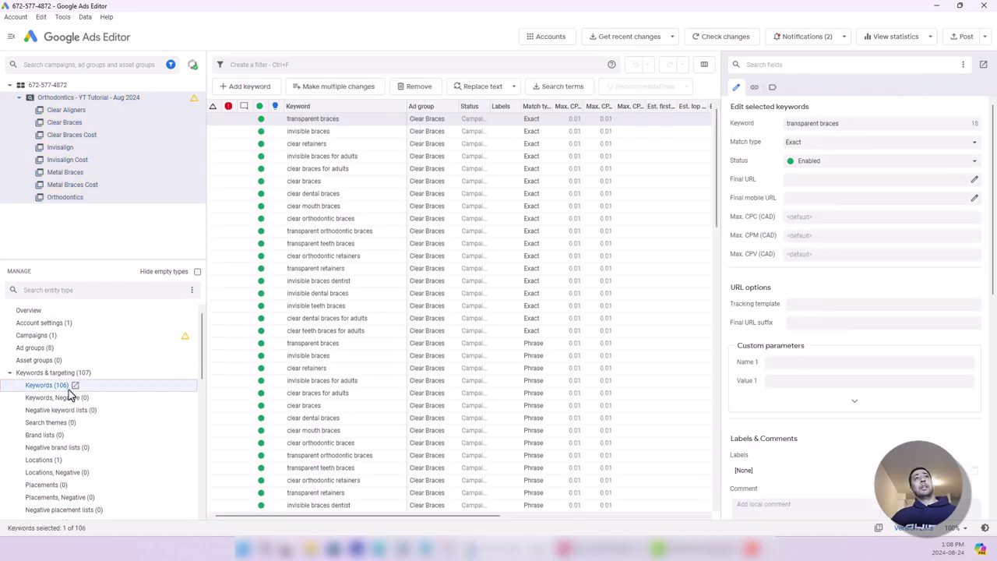
pyautogui.click(355, 209)
pyautogui.scroll(-3, 536, 317)
pyautogui.scroll(3, 541, 321)
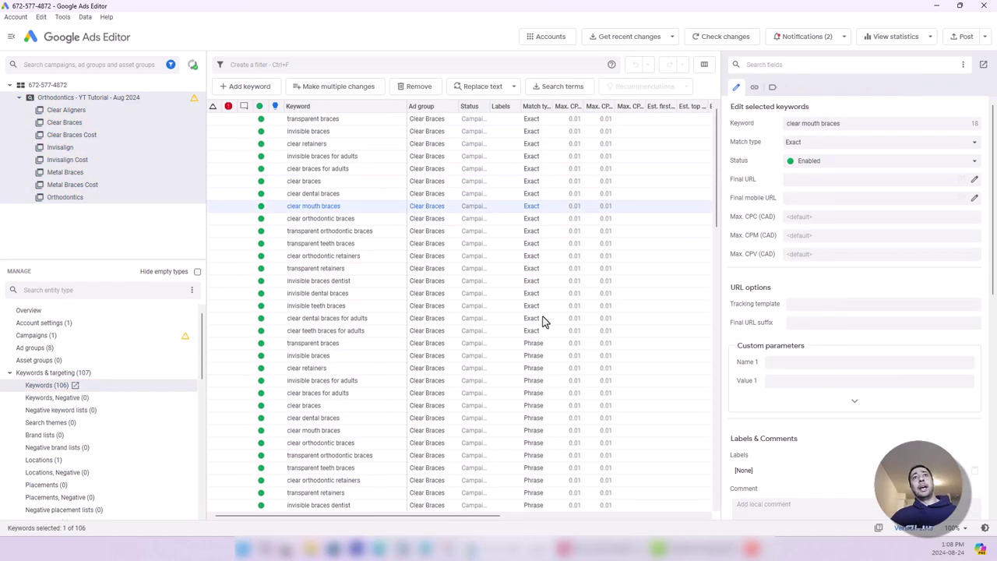
pyautogui.scroll(-3, 541, 321)
pyautogui.scroll(5, 524, 317)
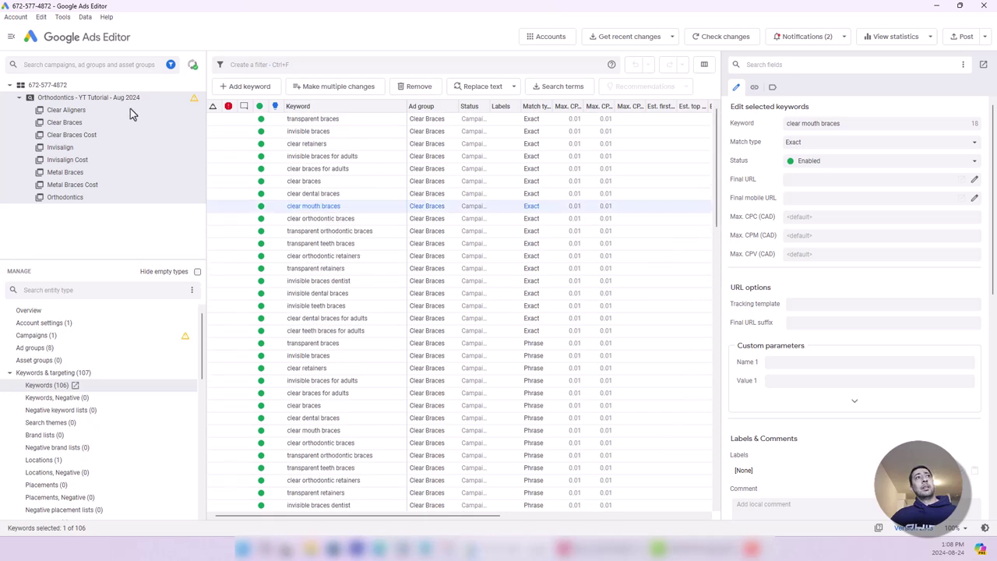
pyautogui.click(322, 169)
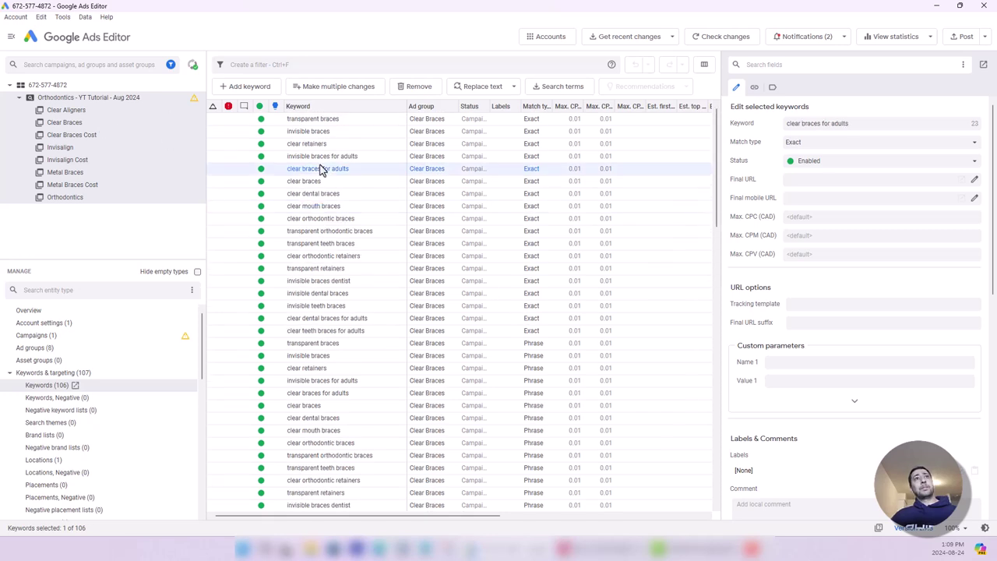
pyautogui.click(592, 258)
pyautogui.click(336, 123)
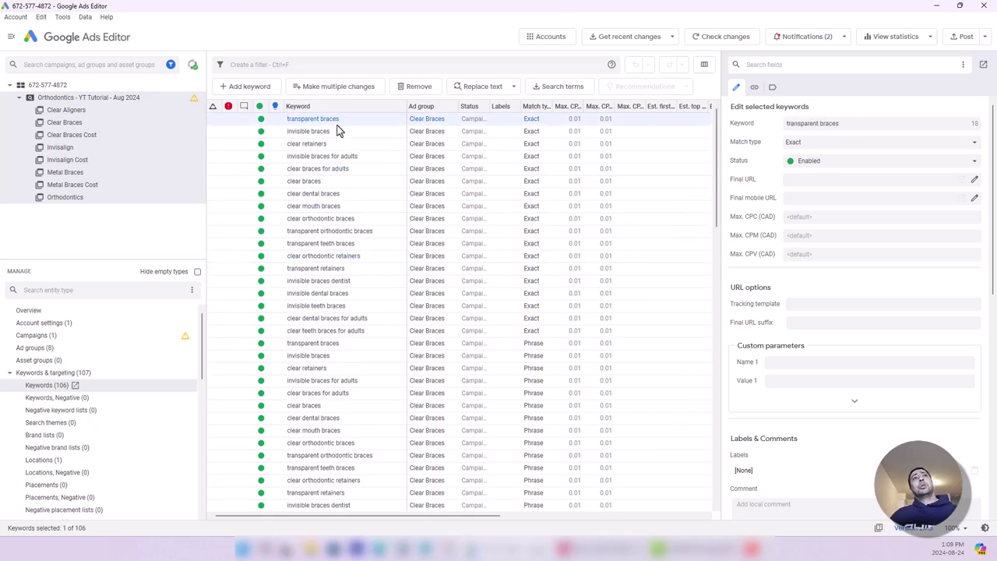
# Step: Copy all keyword rows of the Clear Braces ad group
pyautogui.click(92, 125)
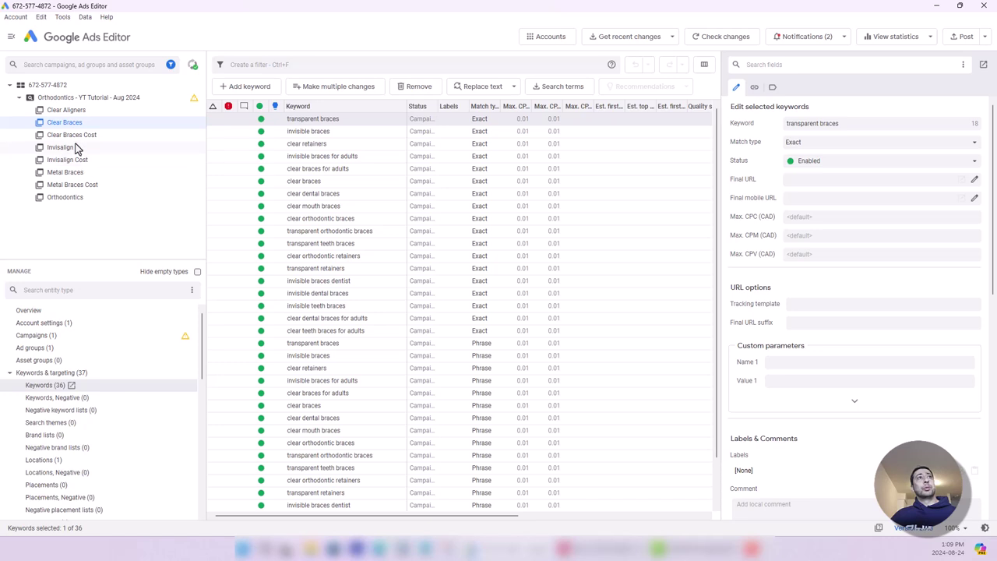
pyautogui.click(401, 158)
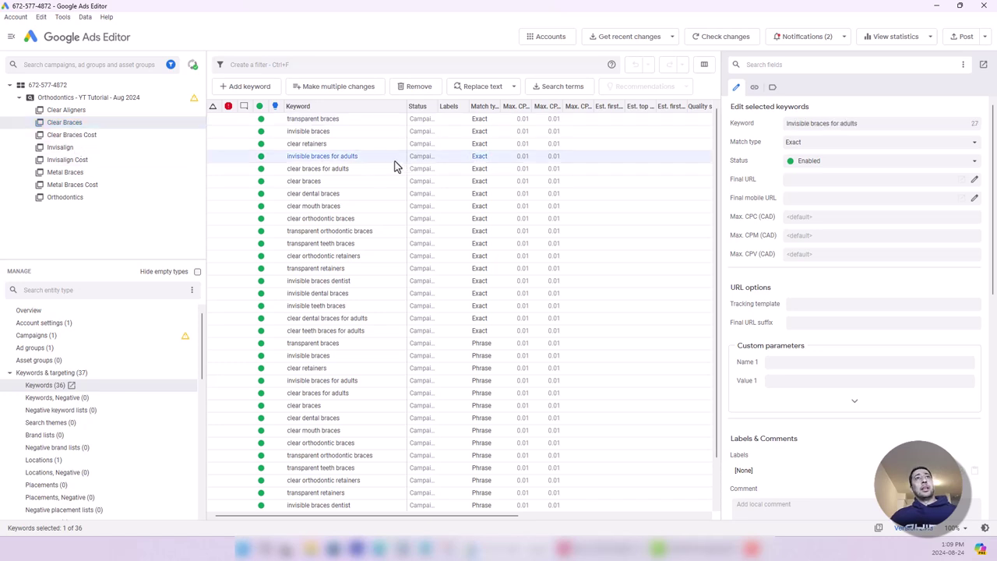
pyautogui.click(324, 134)
pyautogui.click(319, 125)
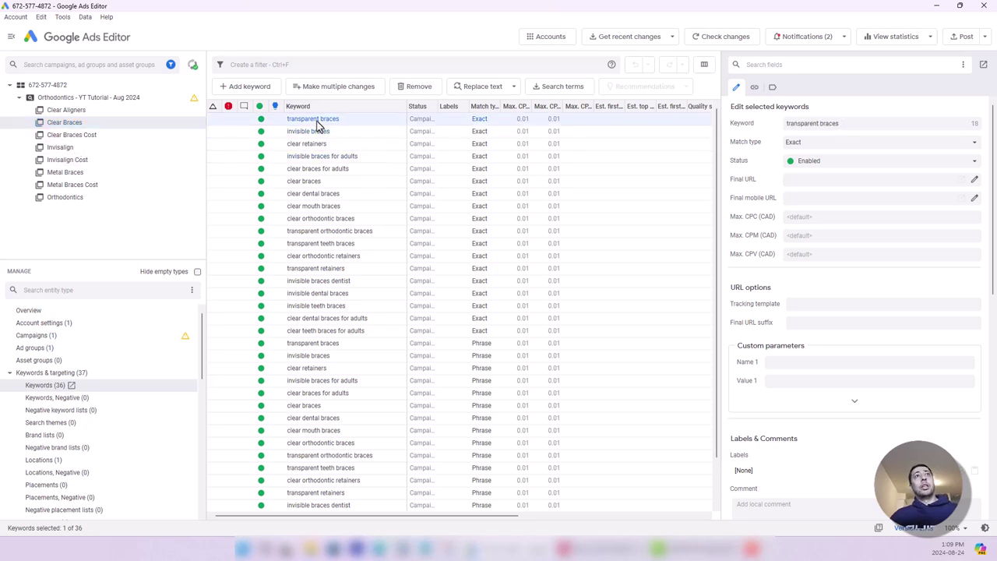
pyautogui.hotkey('ctrl', 'a')
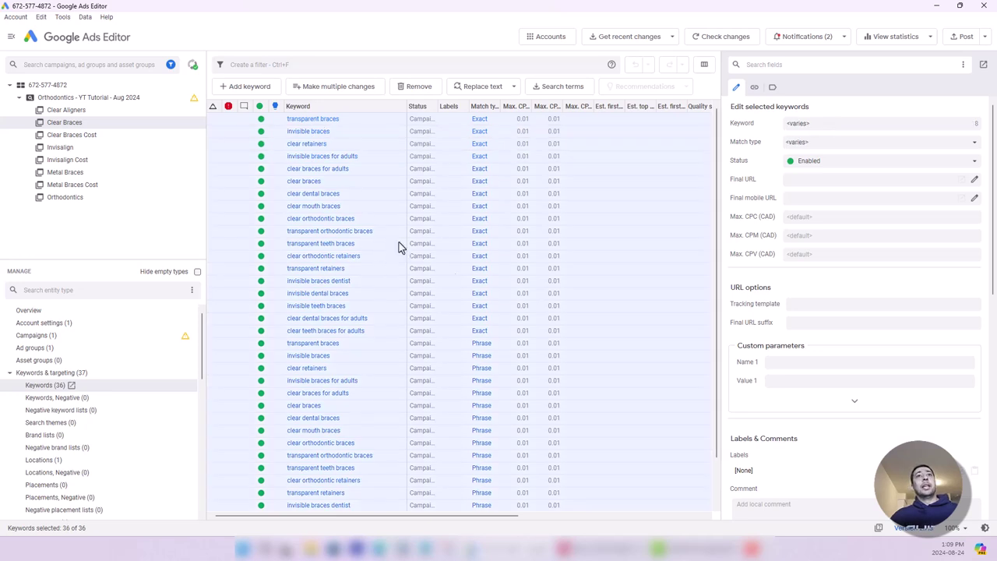
pyautogui.rightClick(328, 243)
pyautogui.click(318, 209)
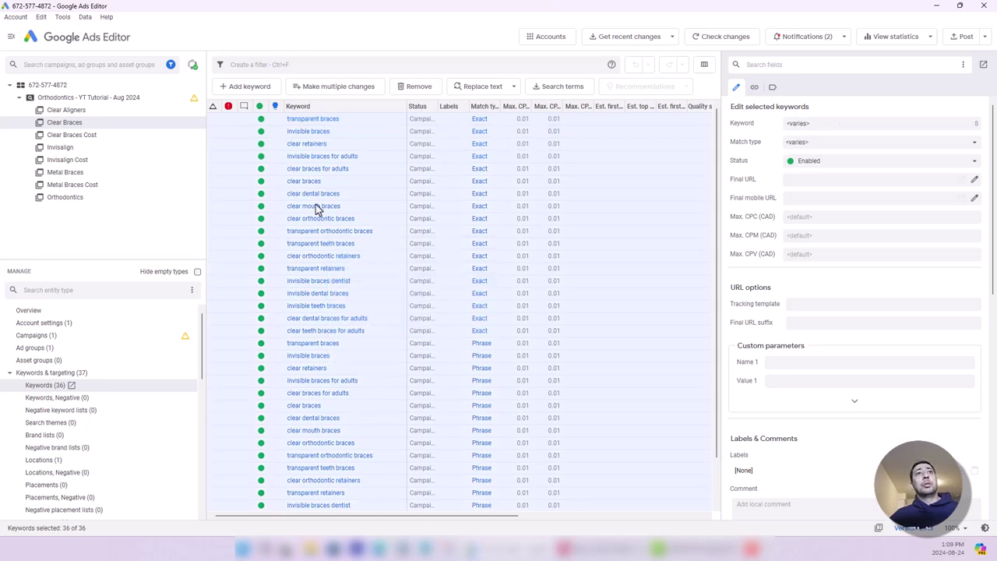
pyautogui.click(313, 194)
pyautogui.rightClick(314, 196)
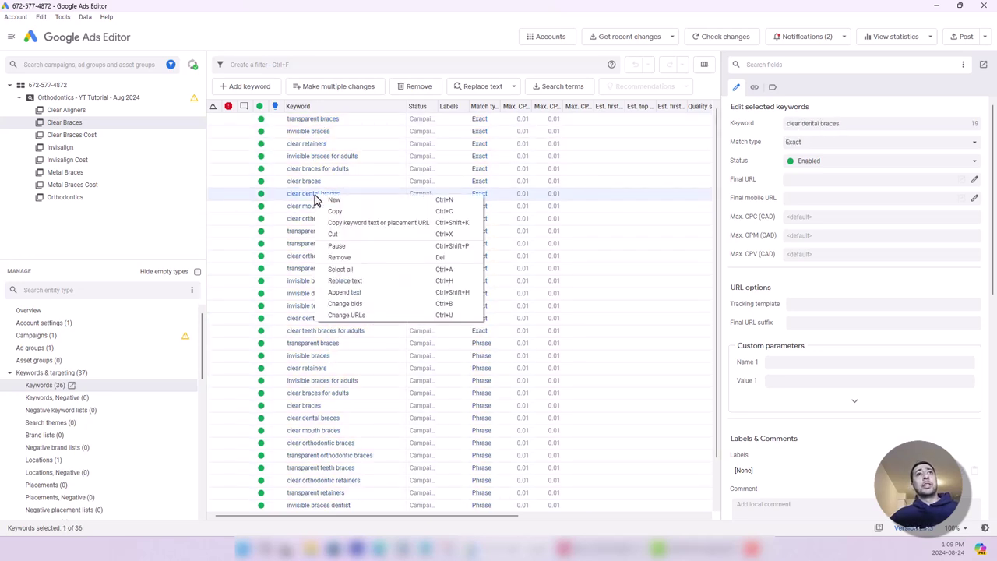
pyautogui.click(352, 276)
pyautogui.rightClick(314, 148)
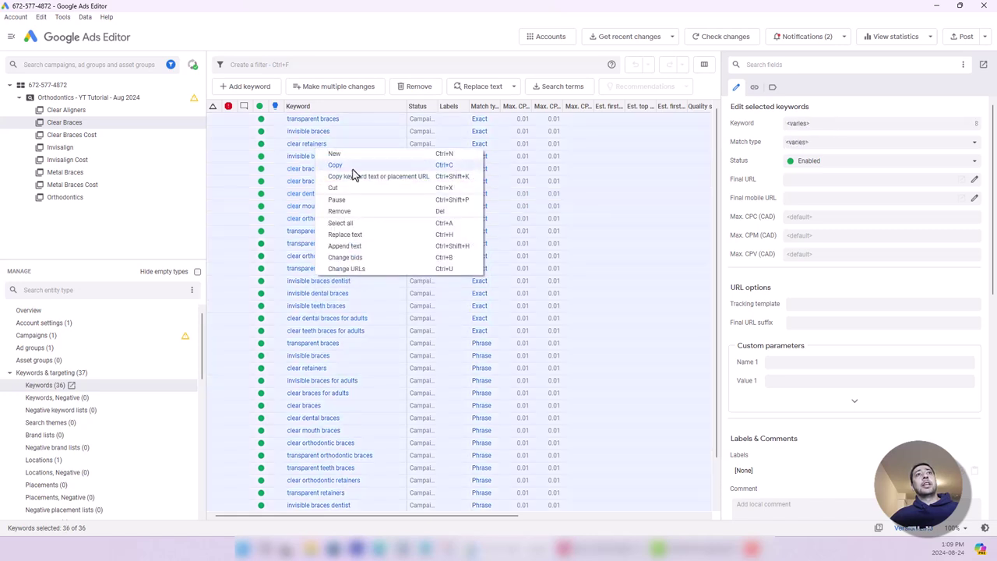
pyautogui.click(354, 173)
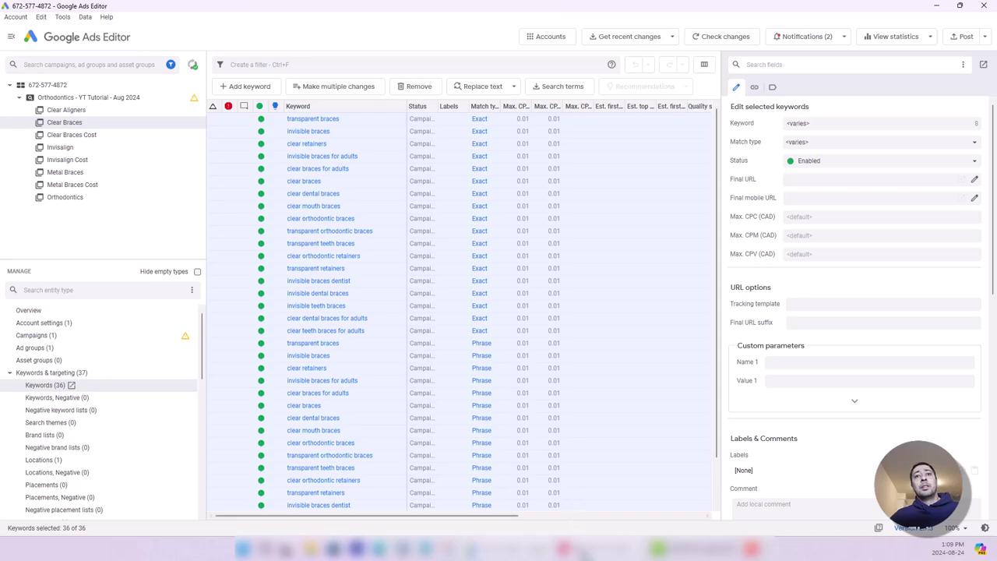
# Step: Switch to the Orthodontics KWs spreadsheet in the browser and add a new sheet after Google Ads Editor Template
pyautogui.click(581, 549)
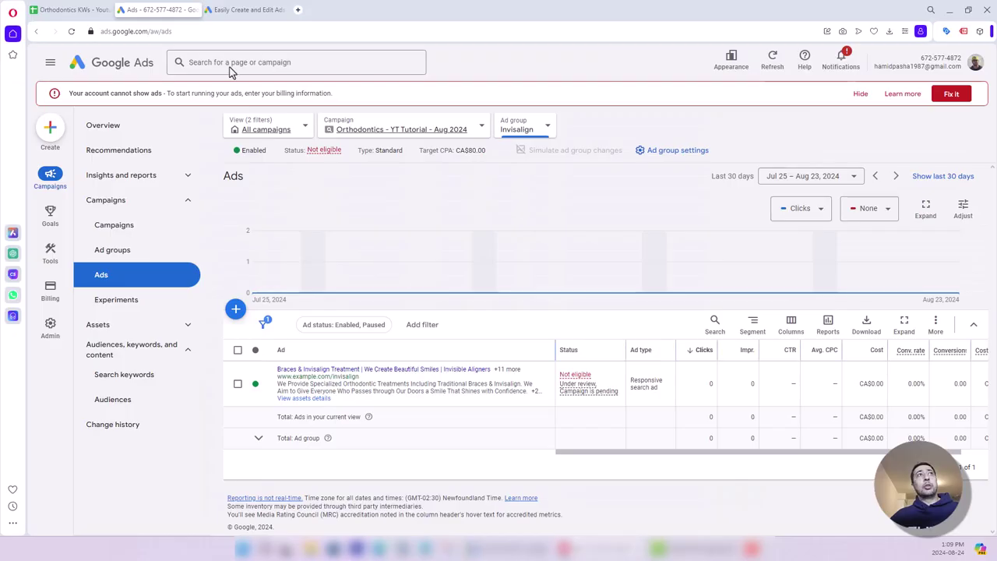
pyautogui.click(74, 11)
pyautogui.click(66, 528)
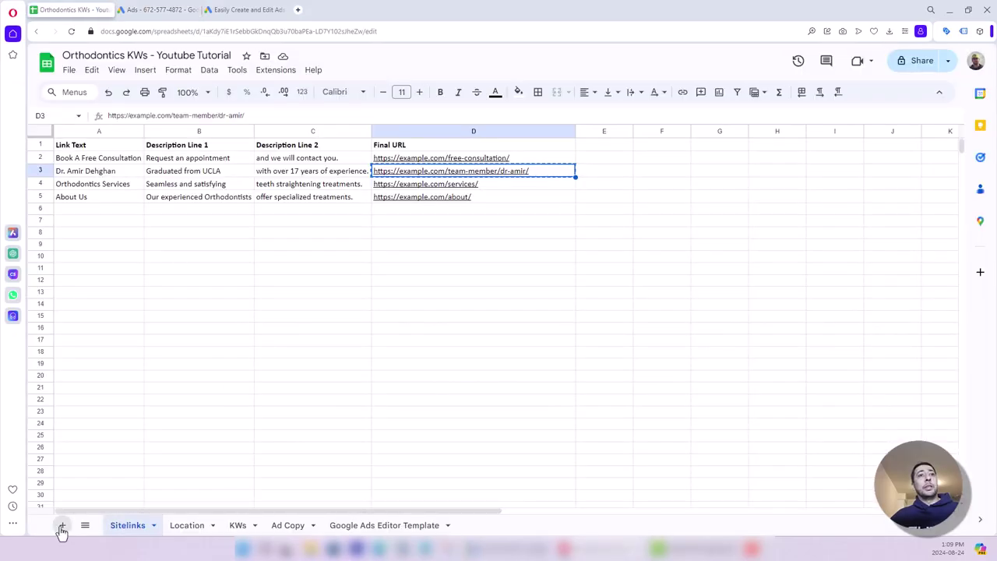
pyautogui.moveTo(167, 523); pyautogui.dragTo(501, 522)
pyautogui.moveTo(394, 529); pyautogui.dragTo(357, 526)
pyautogui.click(477, 524)
pyautogui.click(197, 240)
# Step: Paste the copied Clear Braces keyword rows into the new sheet starting at cell A1
pyautogui.click(95, 149)
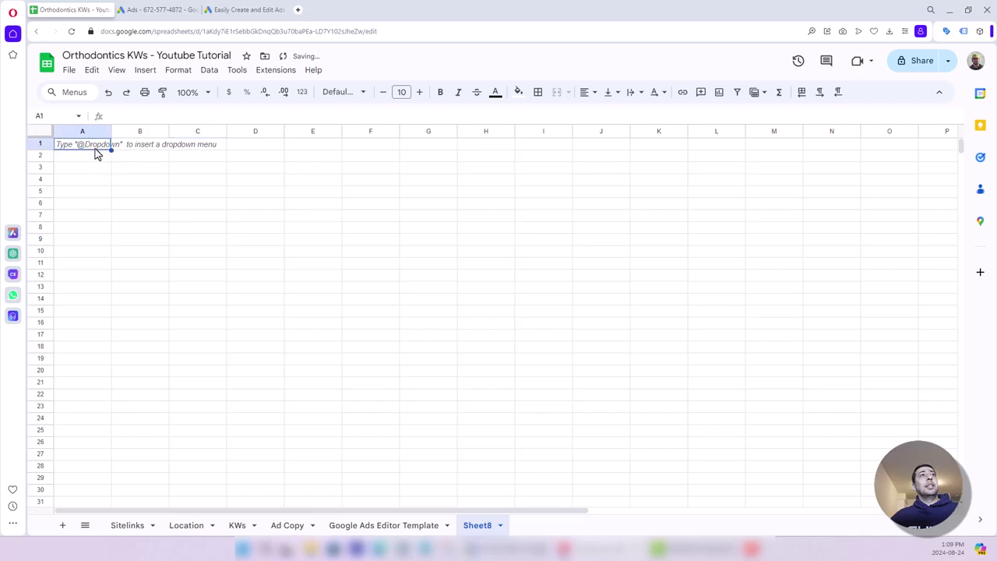
pyautogui.rightClick(96, 151)
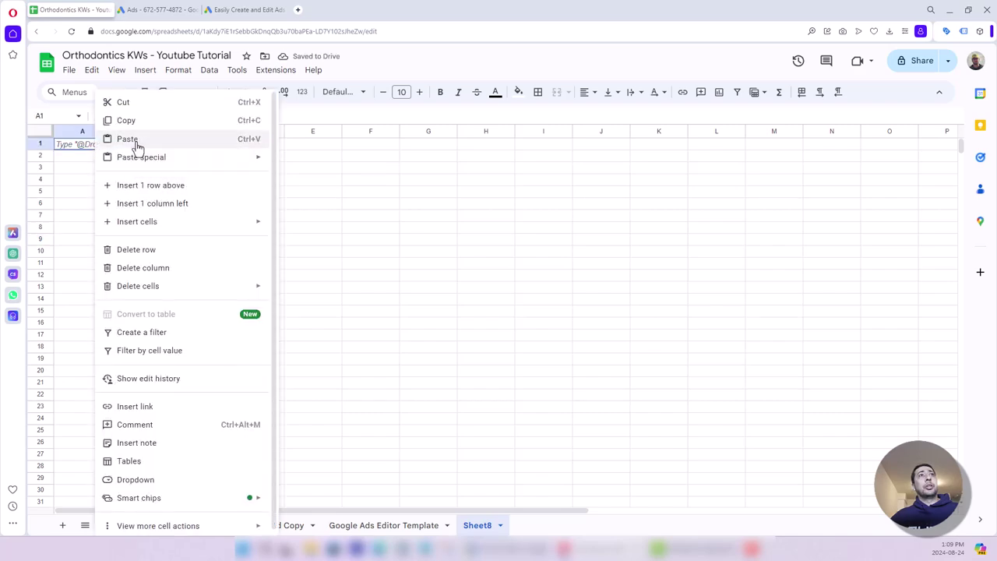
pyautogui.click(68, 148)
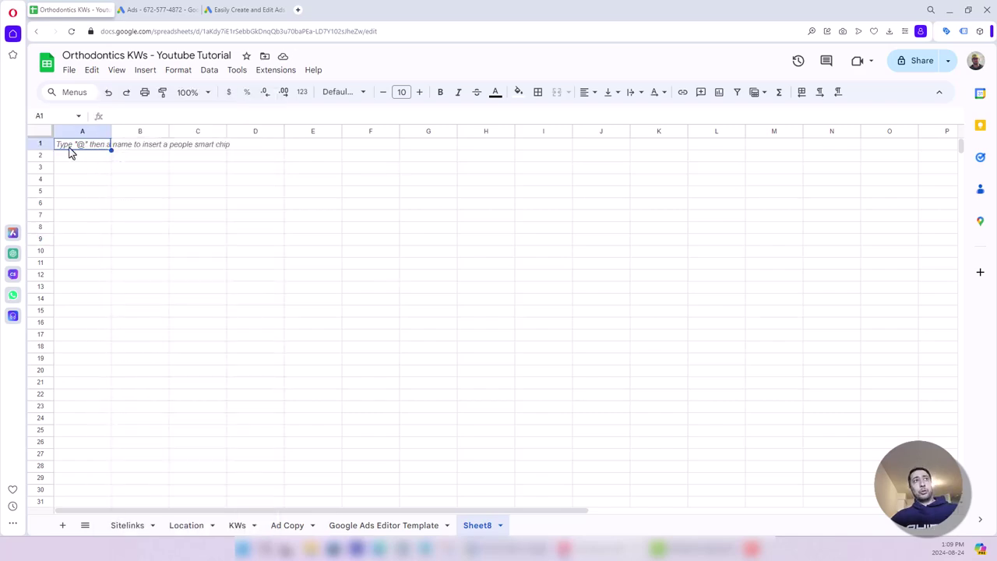
pyautogui.hotkey('ctrl', 'v')
pyautogui.click(234, 218)
pyautogui.scroll(-5, 273, 320)
pyautogui.scroll(5, 274, 322)
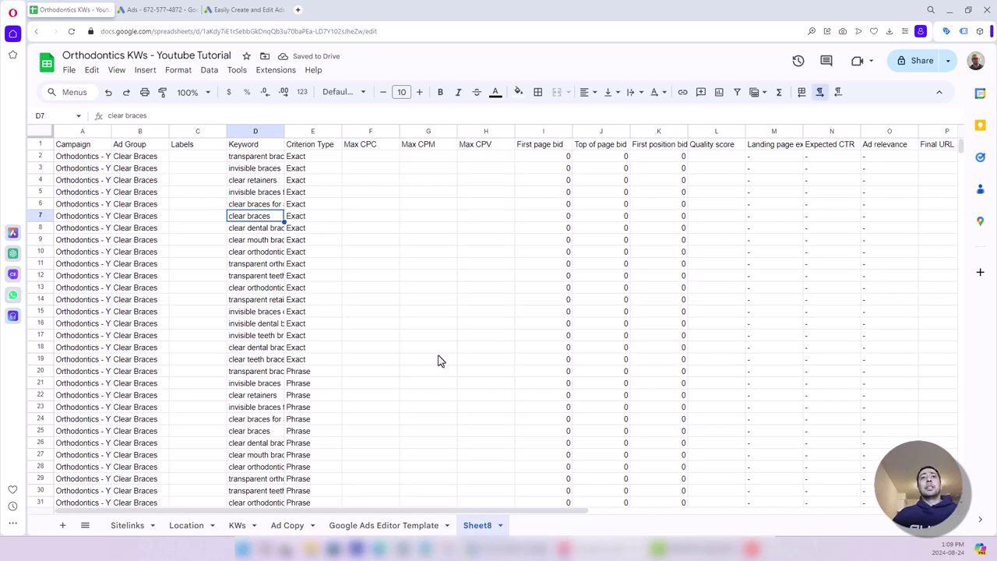
# Step: Examine the pasted columns from Campaign to Criterion Type, the Labels column and the max bid columns
pyautogui.moveTo(460, 509); pyautogui.dragTo(325, 478)
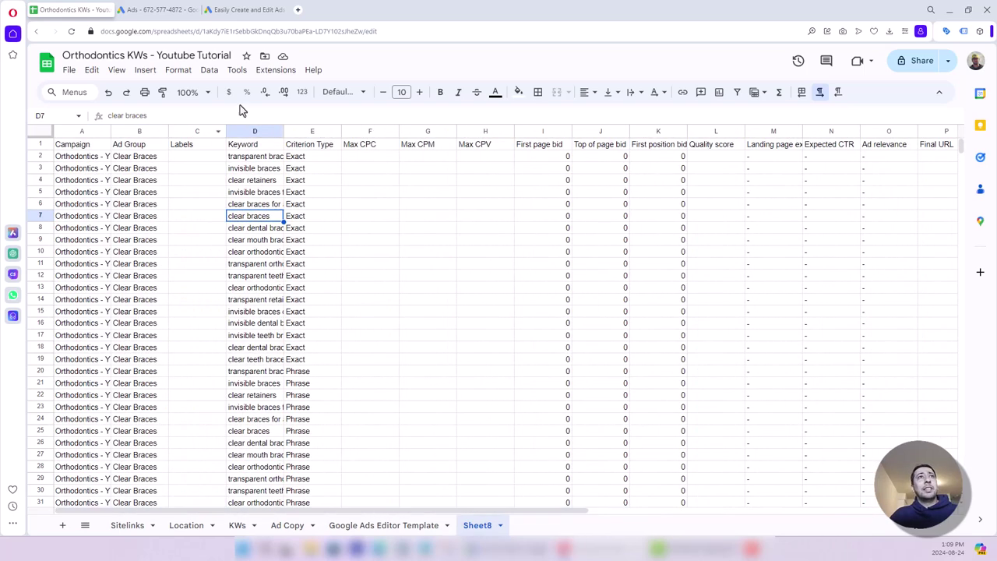
pyautogui.moveTo(309, 134); pyautogui.dragTo(71, 123)
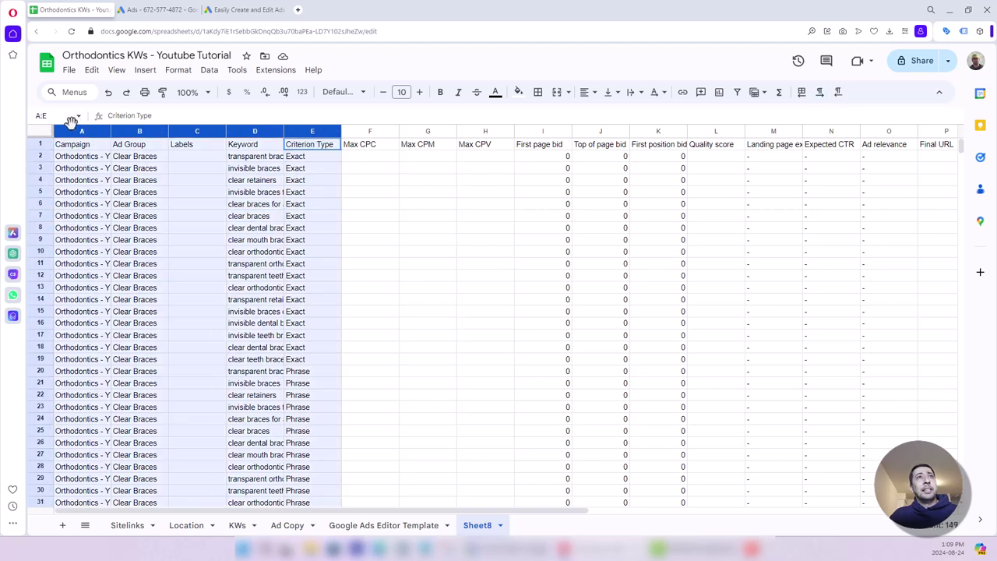
pyautogui.click(166, 167)
pyautogui.click(142, 134)
pyautogui.click(196, 134)
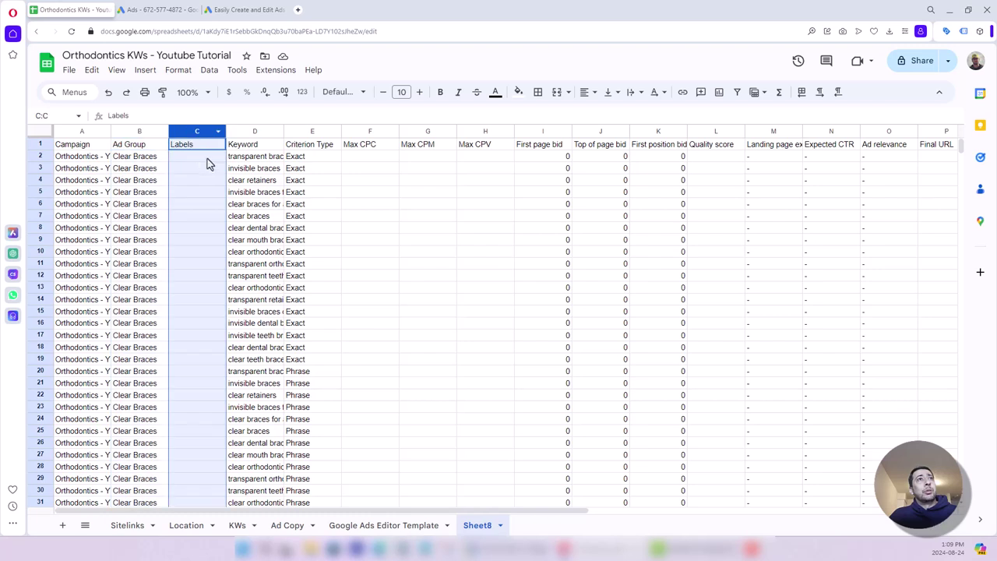
pyautogui.click(194, 157)
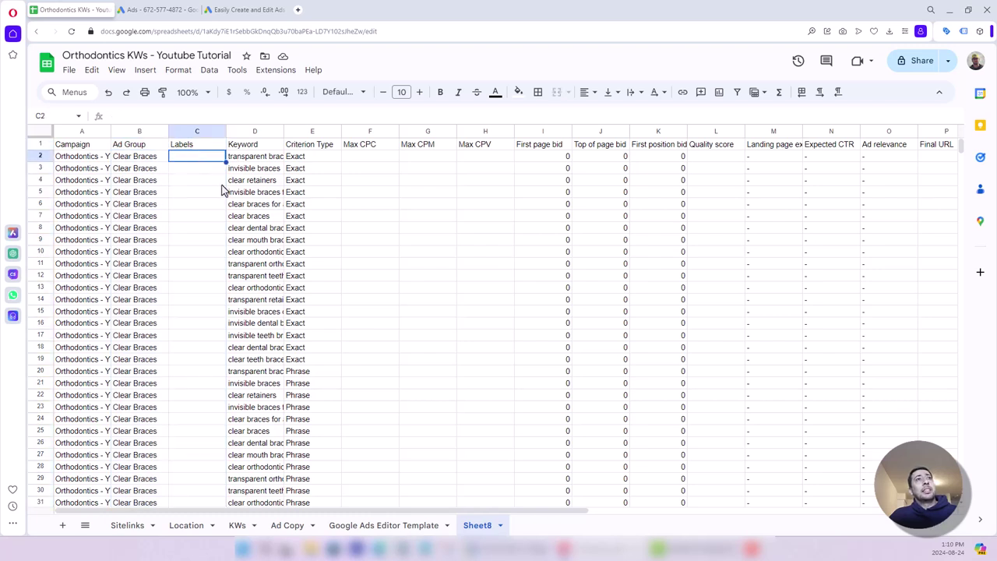
pyautogui.moveTo(371, 132); pyautogui.dragTo(437, 131)
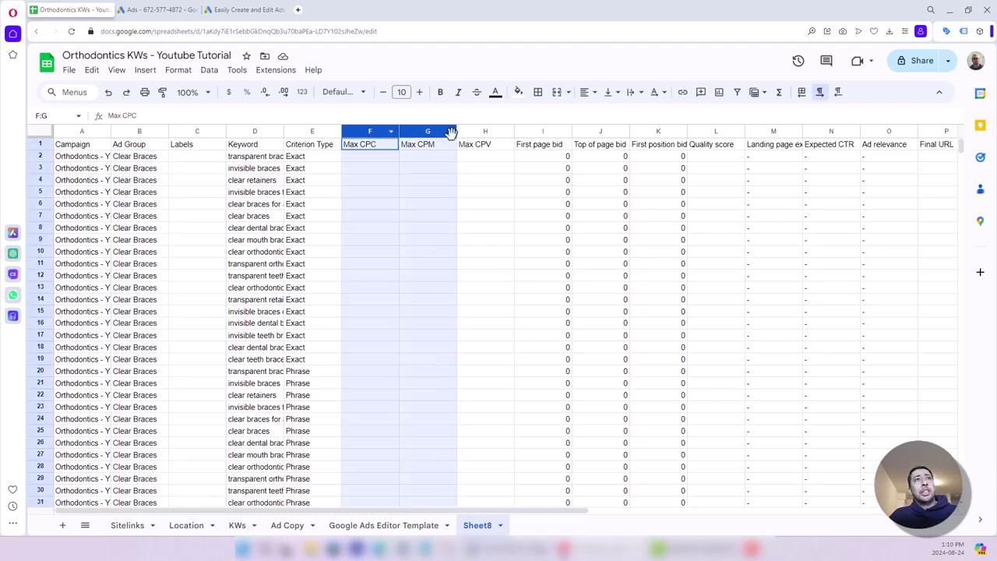
pyautogui.click(316, 150)
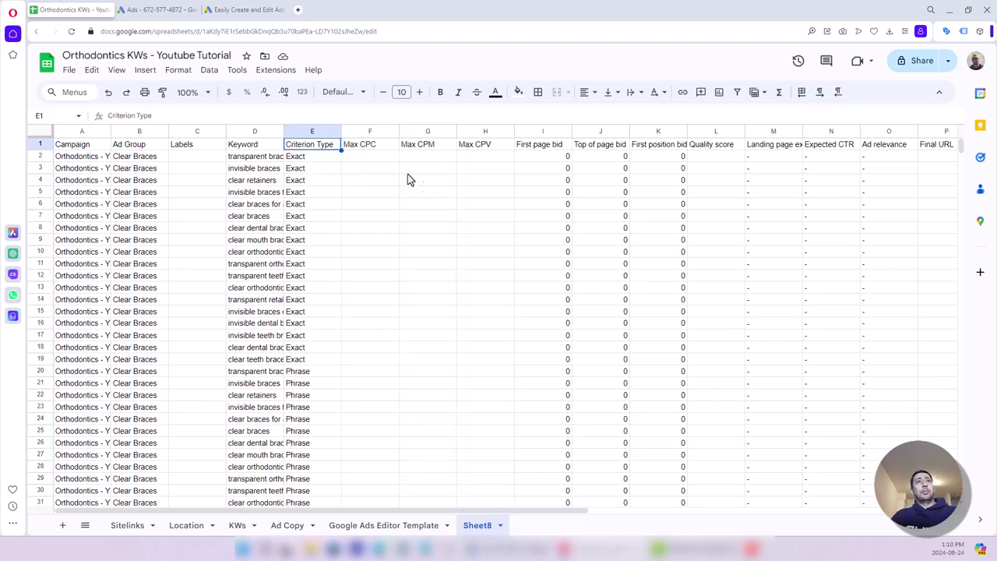
pyautogui.click(370, 159)
pyautogui.click(195, 156)
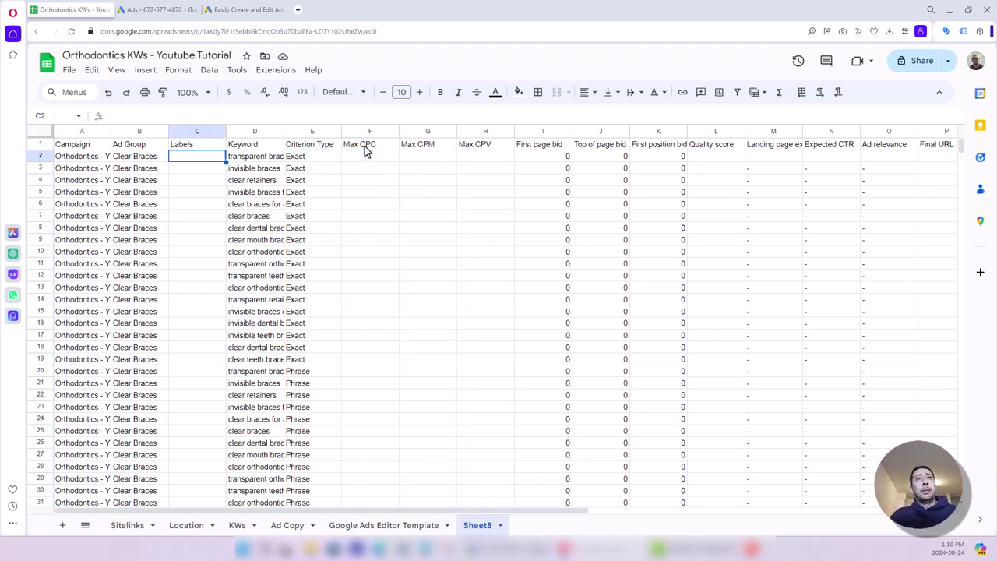
# Step: Delete all columns from Max CPC up to the one before Status
pyautogui.moveTo(357, 135); pyautogui.dragTo(711, 126)
pyautogui.rightClick(721, 125)
pyautogui.click(735, 248)
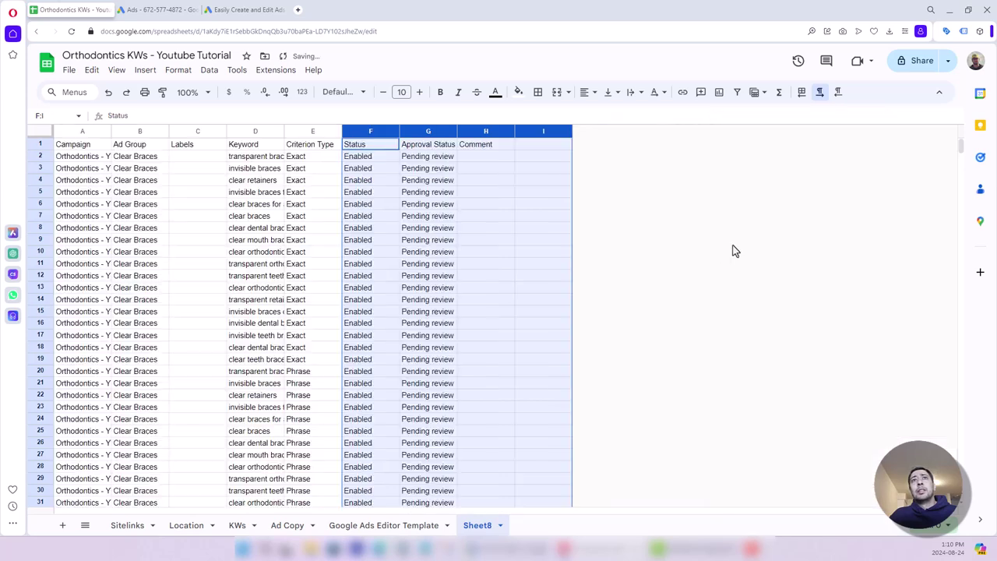
# Step: Delete the Approval Status and Comment columns
pyautogui.click(500, 219)
pyautogui.moveTo(427, 131); pyautogui.dragTo(490, 130)
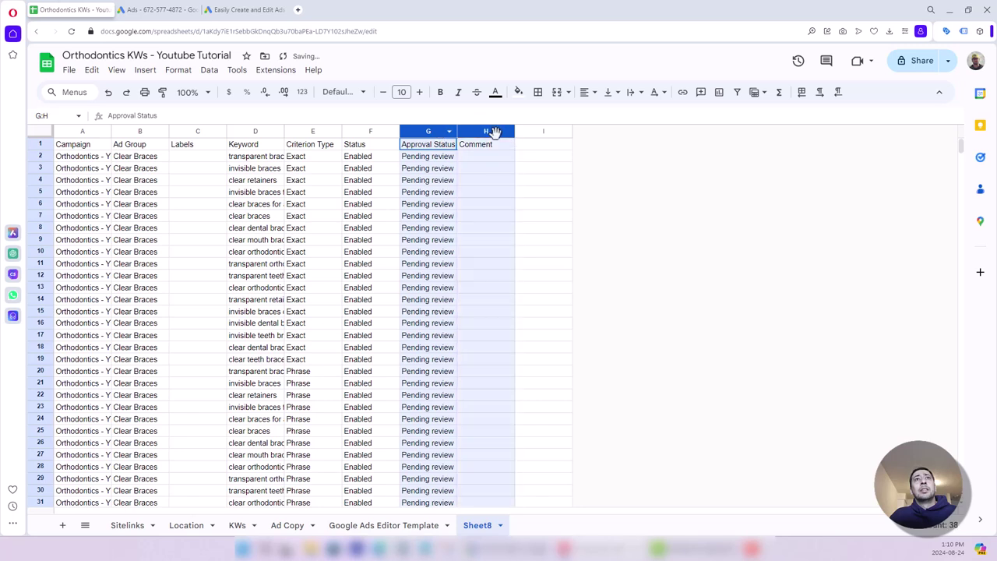
pyautogui.rightClick(495, 129)
pyautogui.click(532, 248)
pyautogui.click(300, 209)
# Step: Enter Aug 24 as the label of the first keyword row in cell C2
pyautogui.click(196, 160)
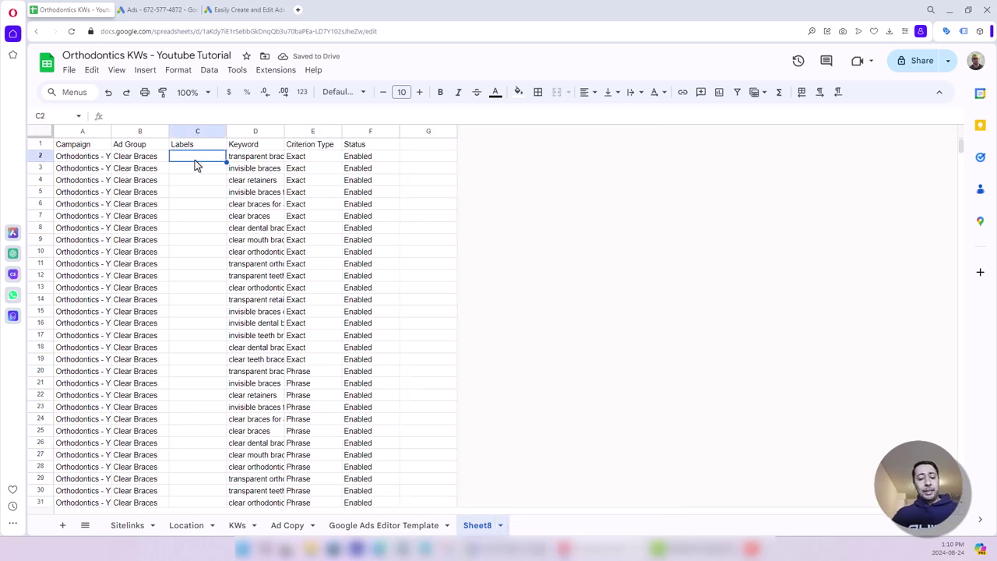
pyautogui.write('Au')
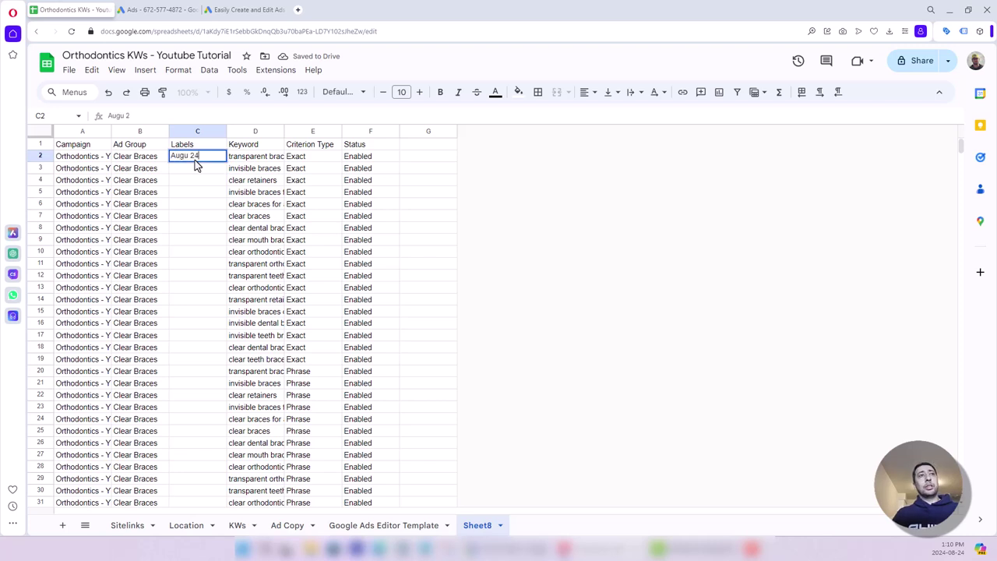
pyautogui.write('gu 24')
pyautogui.press('Return')
pyautogui.doubleClick(195, 160)
pyautogui.press('BackSpace')
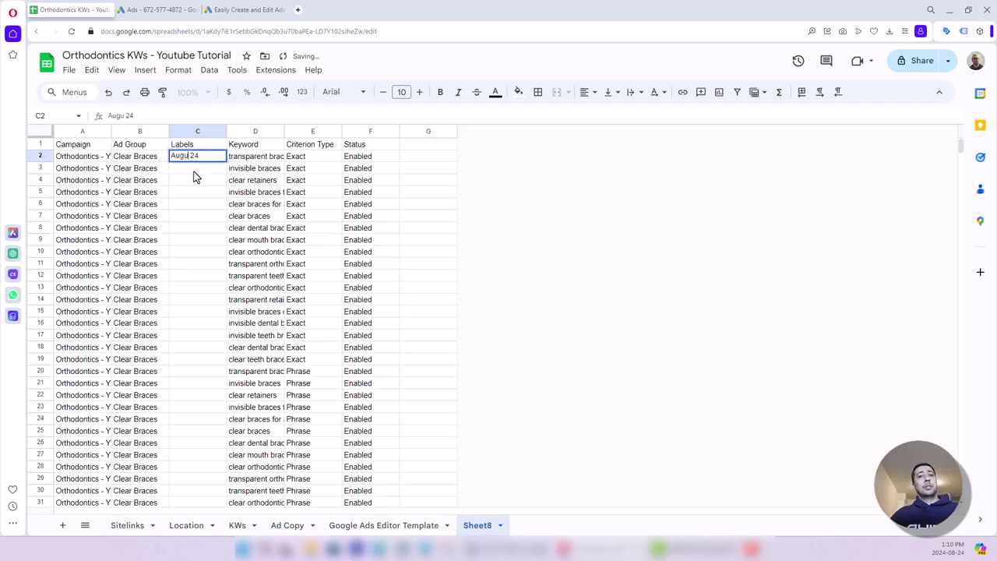
pyautogui.press('Return')
pyautogui.click(191, 160)
pyautogui.scroll(-8, 207, 311)
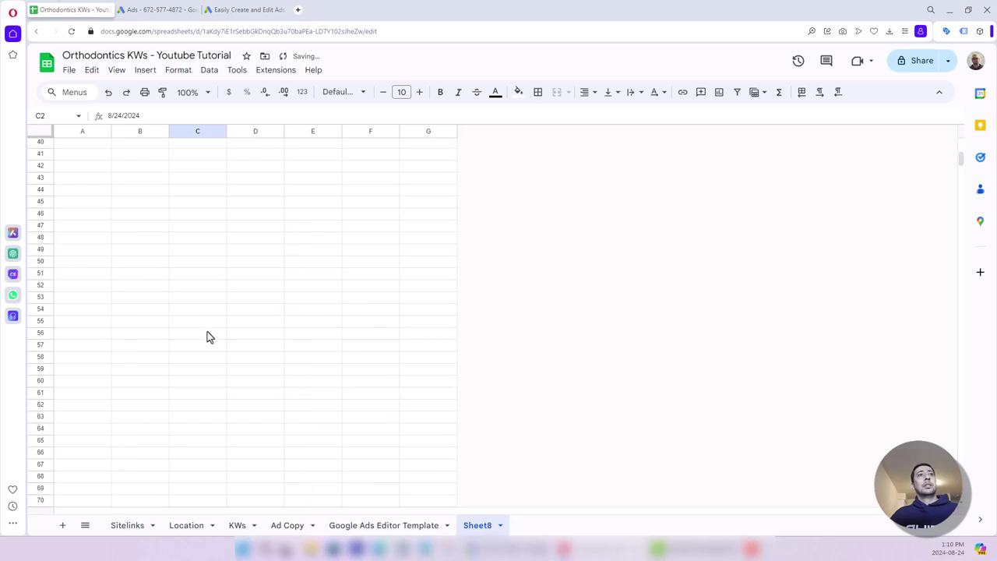
pyautogui.scroll(8, 207, 263)
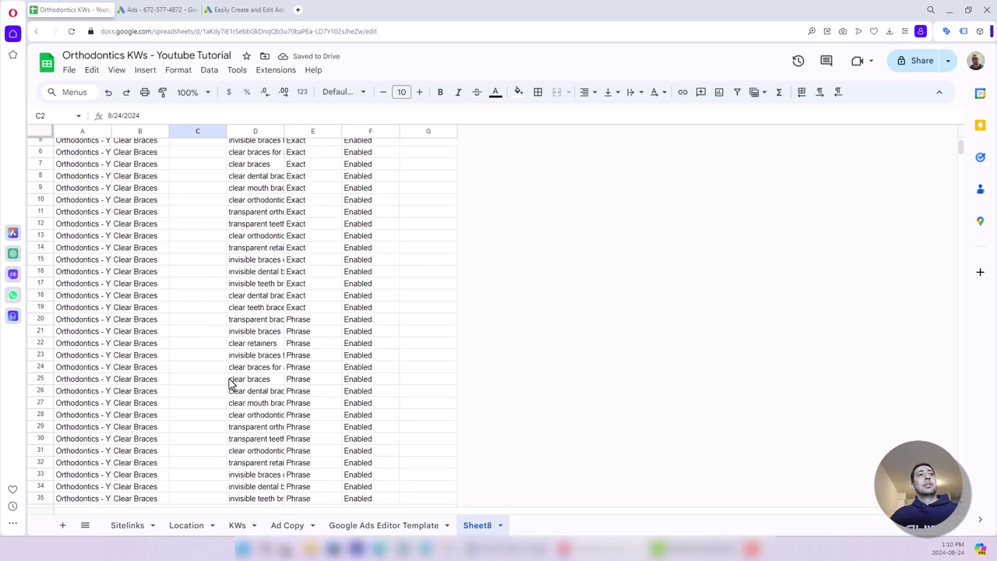
# Step: Copy the Aug 24 label down the Labels column through cell C37
pyautogui.hotkey('ctrl', 'c')
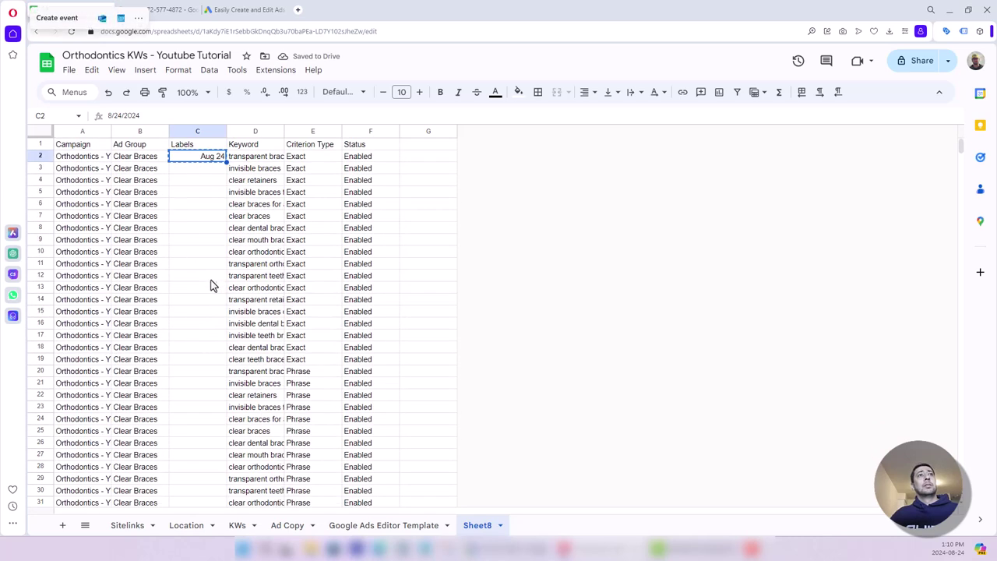
pyautogui.scroll(-5, 207, 371)
pyautogui.keyDown('shift'); pyautogui.click(207, 418); pyautogui.keyUp('shift')
pyautogui.hotkey('ctrl', 'v')
pyautogui.scroll(5, 244, 325)
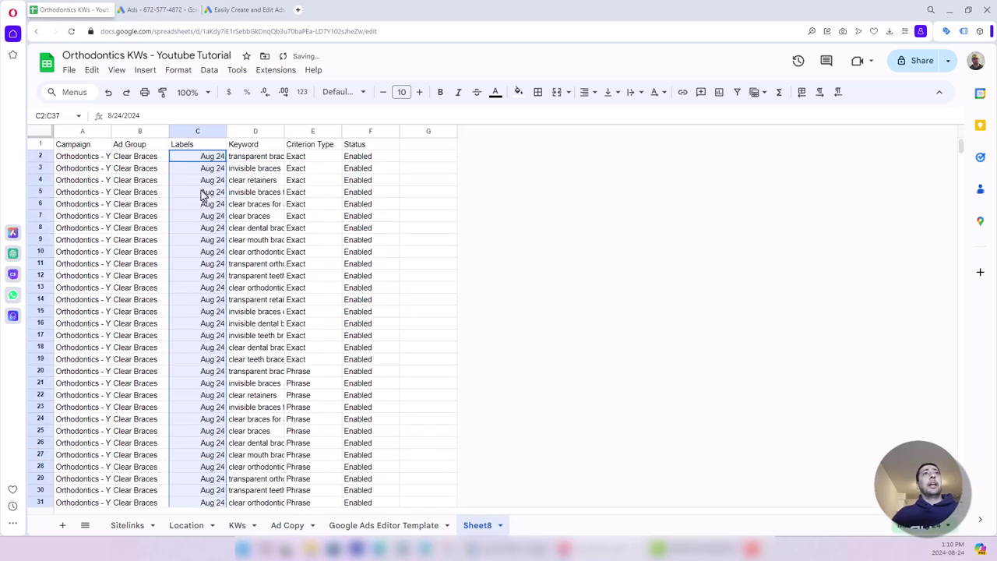
# Step: Check the keyword list in Google Ads Editor, then set the first keyword row's status to Paused in cell F2 of the spreadsheet
pyautogui.click(379, 163)
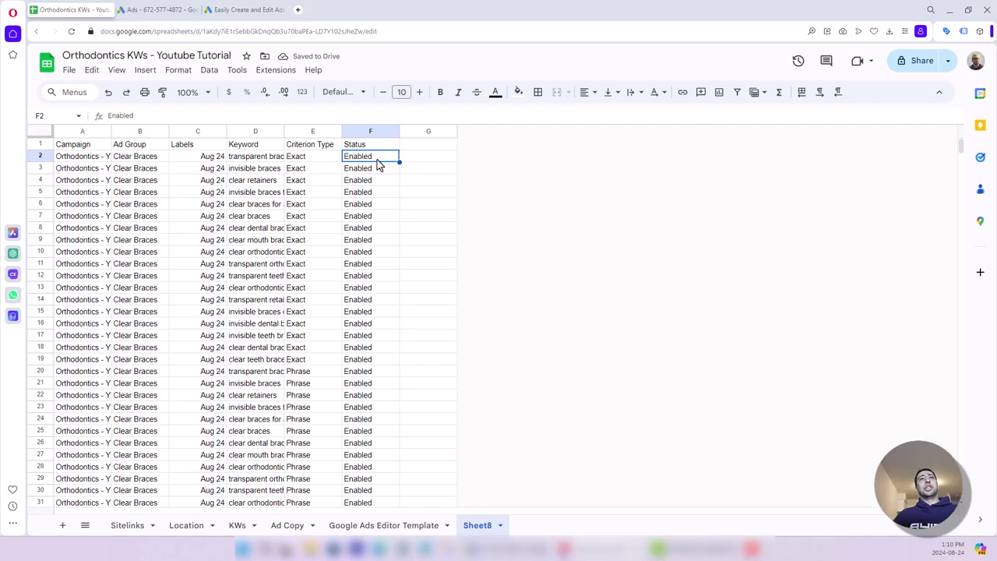
pyautogui.click(508, 549)
pyautogui.click(413, 268)
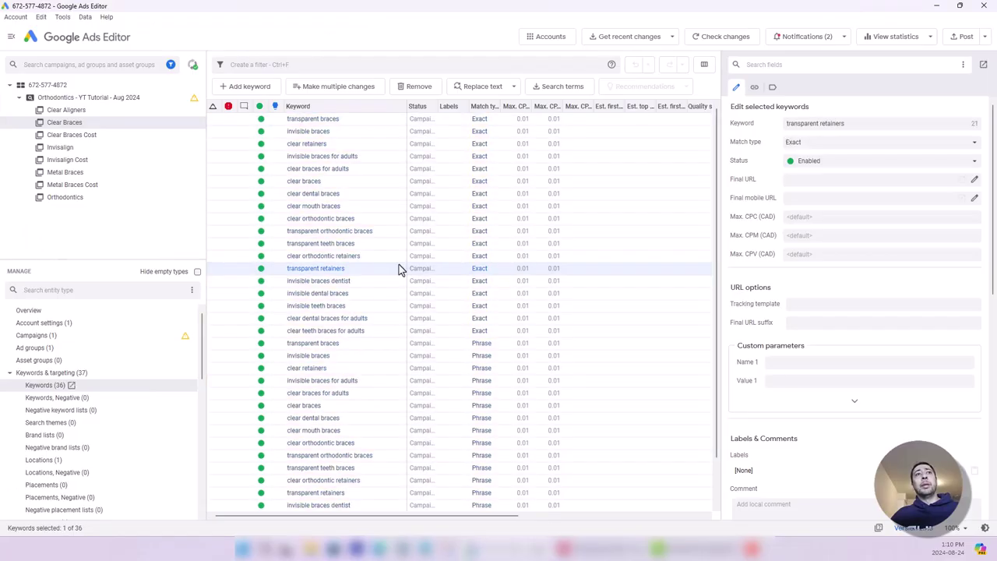
pyautogui.click(628, 552)
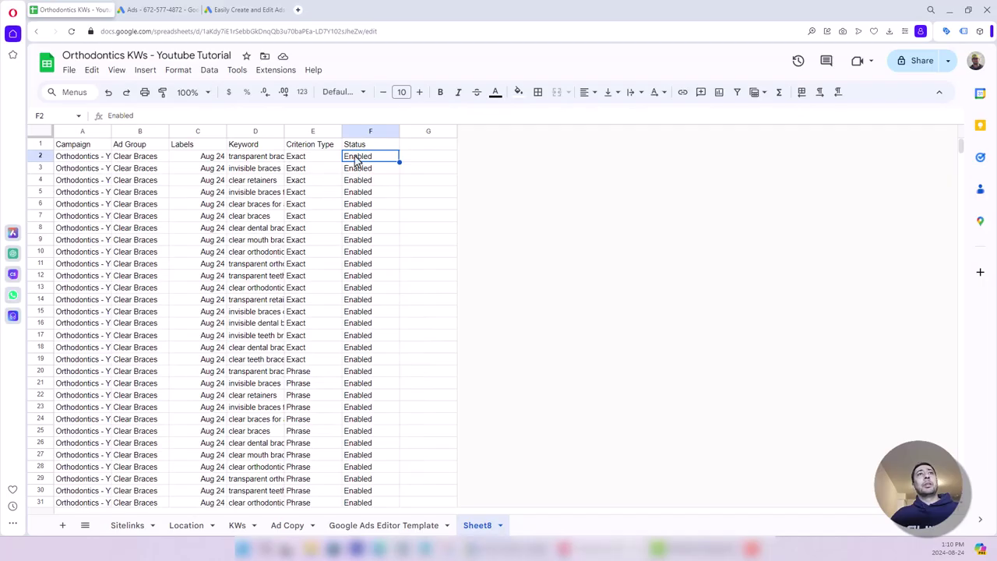
pyautogui.write('Pause')
pyautogui.press('Return')
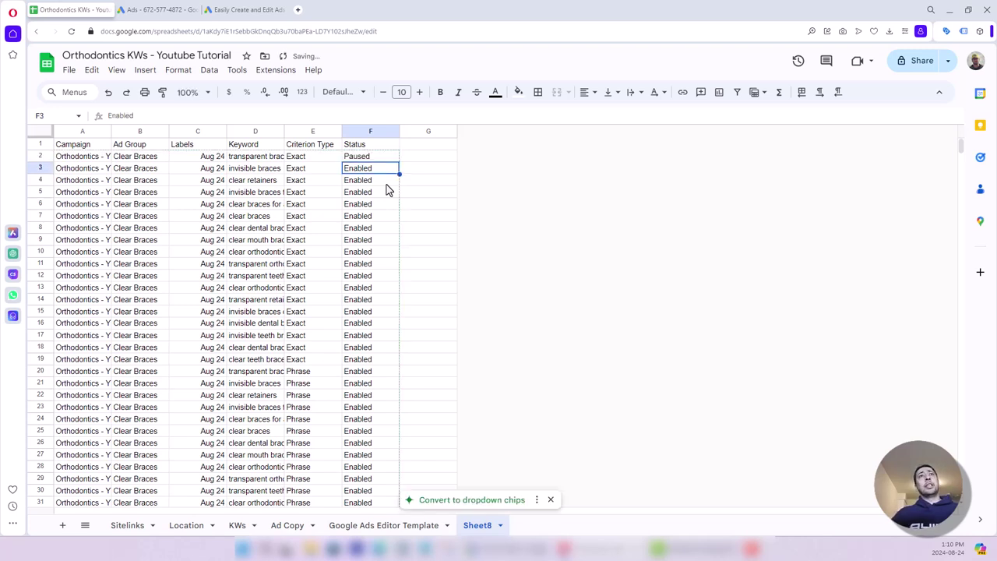
# Step: Copy the Paused status down the Status column through row 11
pyautogui.click(382, 158)
pyautogui.hotkey('ctrl', 'c')
pyautogui.moveTo(380, 167); pyautogui.dragTo(75, 158)
pyautogui.hotkey('ctrl', 'v')
pyautogui.click(445, 275)
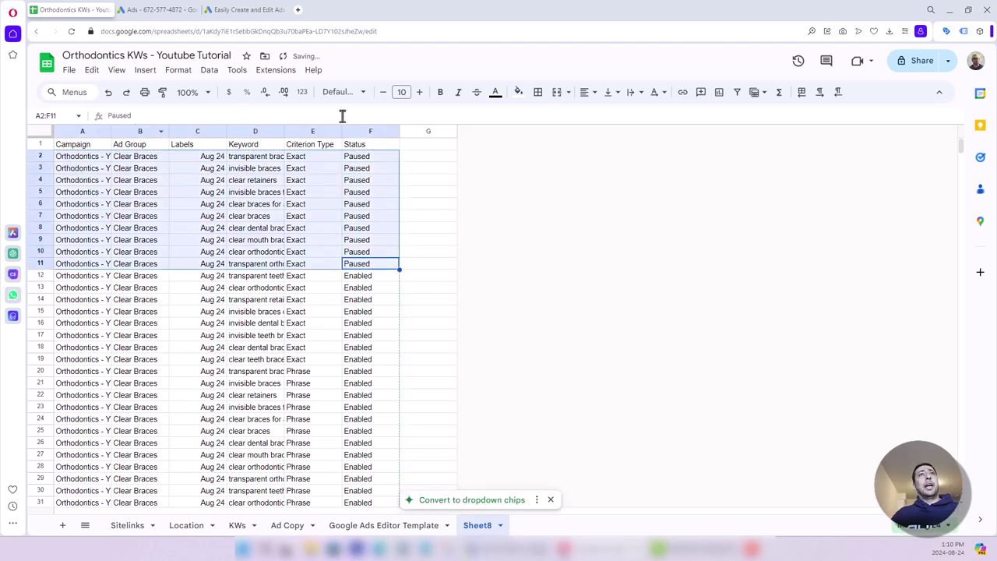
# Step: Shade the paused keyword rows 2 to 11 with a light yellow fill
pyautogui.click(517, 92)
pyautogui.click(559, 164)
pyautogui.click(222, 207)
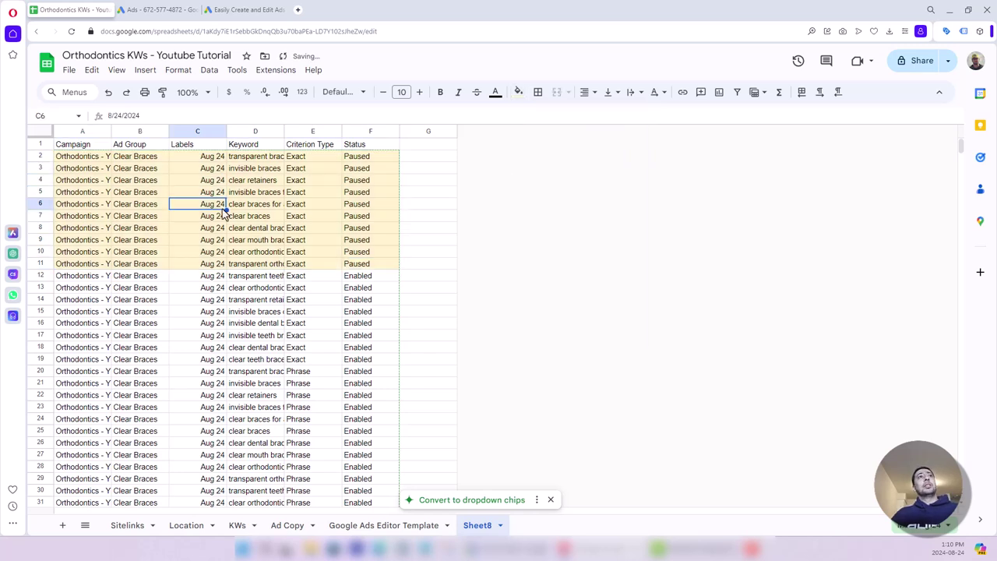
pyautogui.click(157, 191)
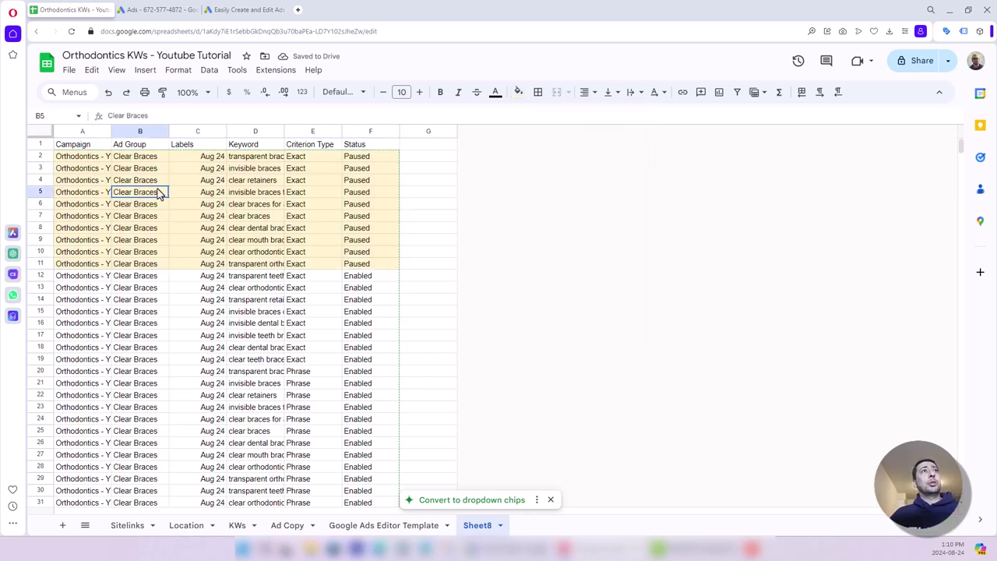
# Step: Copy the whole keyword table with its headings, A1:F37
pyautogui.moveTo(71, 150); pyautogui.dragTo(380, 457)
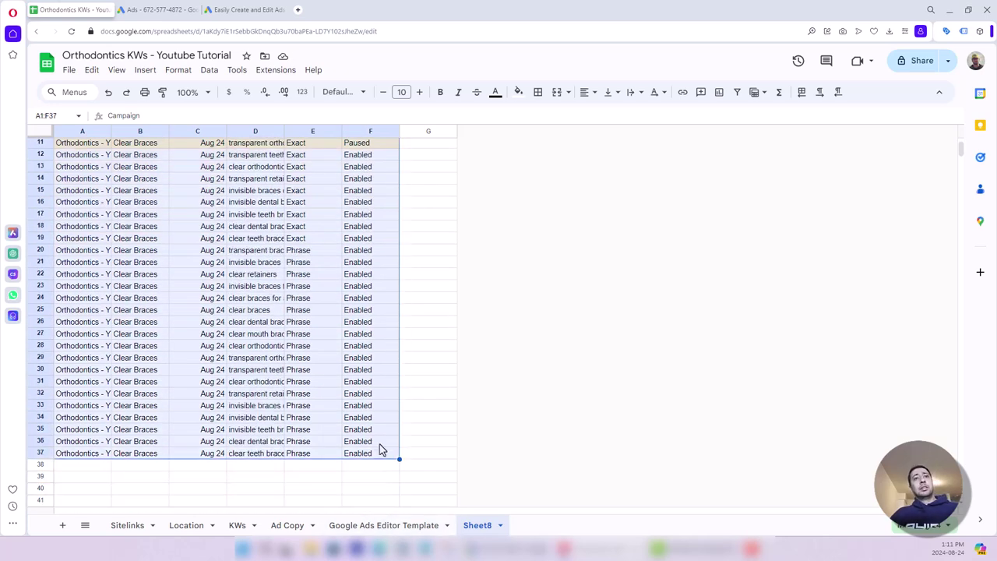
pyautogui.scroll(3, 345, 418)
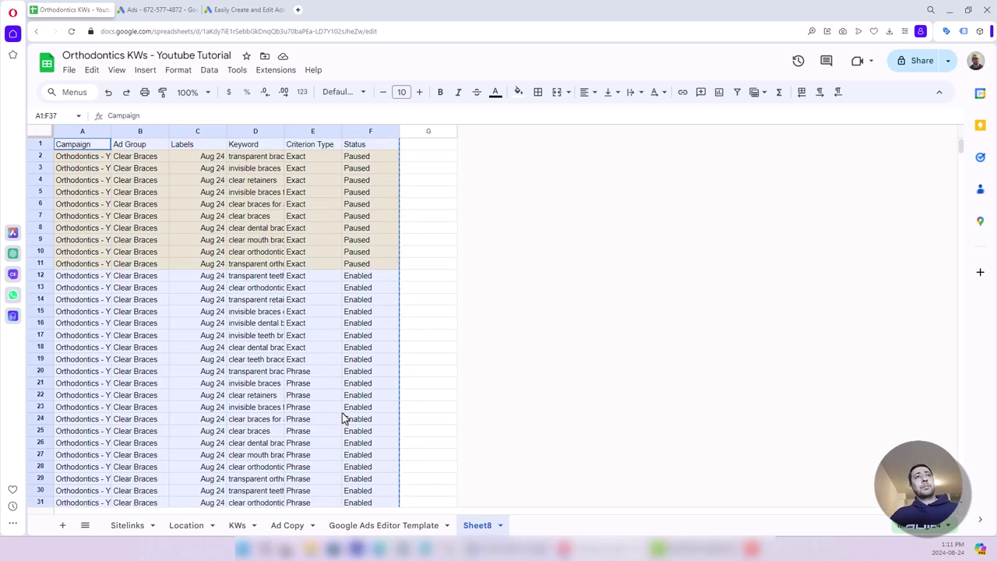
pyautogui.rightClick(203, 276)
pyautogui.click(238, 165)
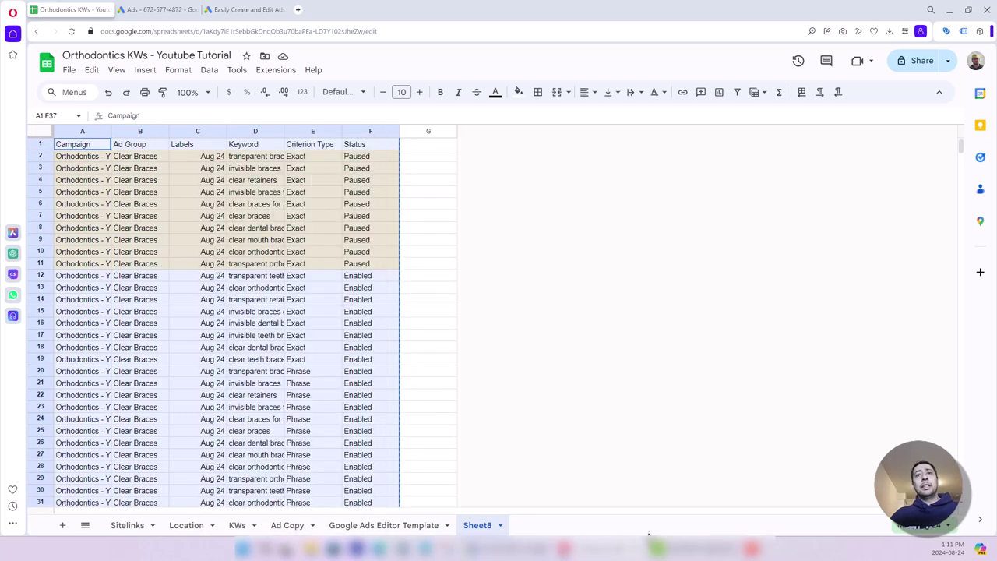
# Step: In Google Ads Editor, paste the copied table into a multiple-change import for keywords whose data includes the campaign and ad group columns
pyautogui.click(534, 550)
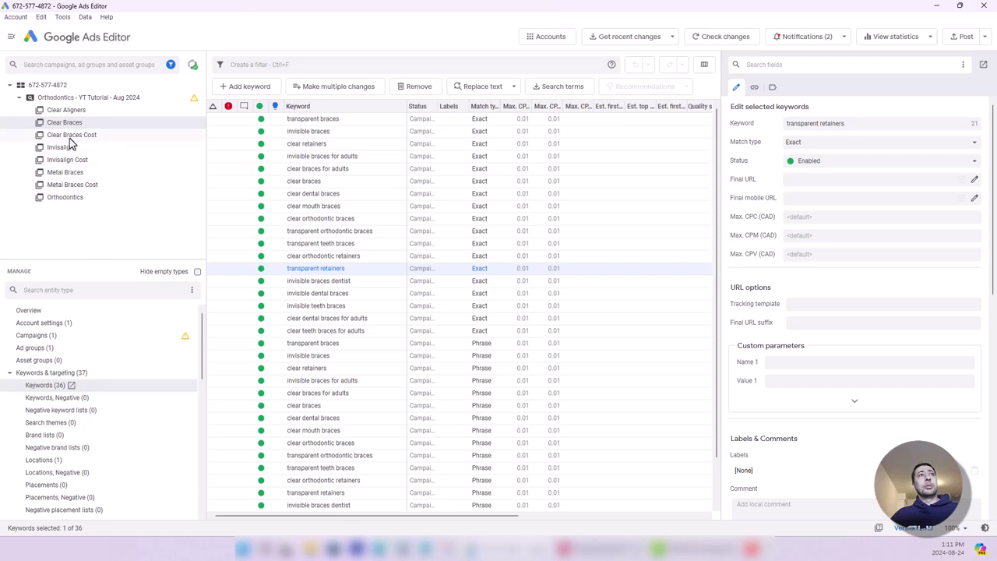
pyautogui.click(366, 92)
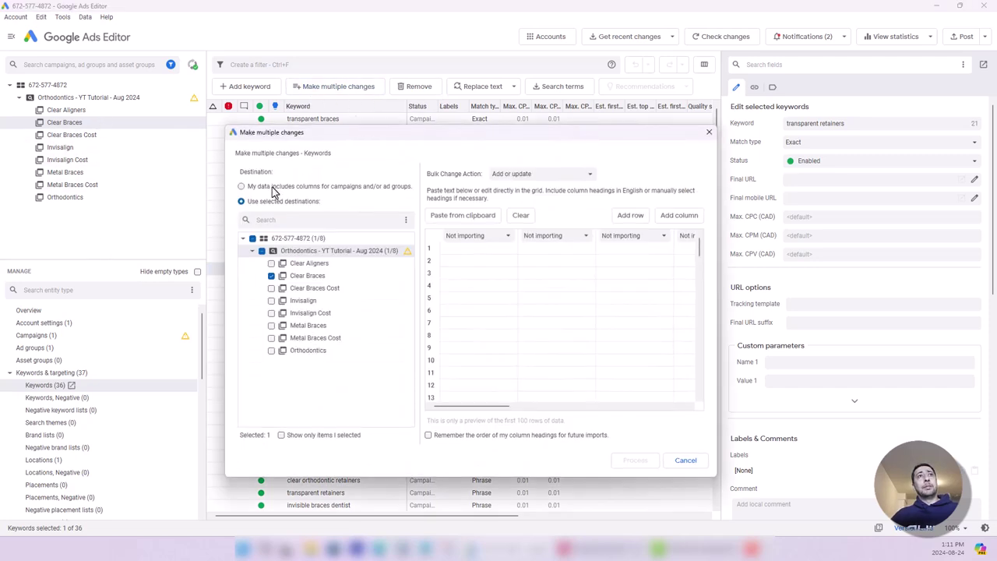
pyautogui.click(272, 189)
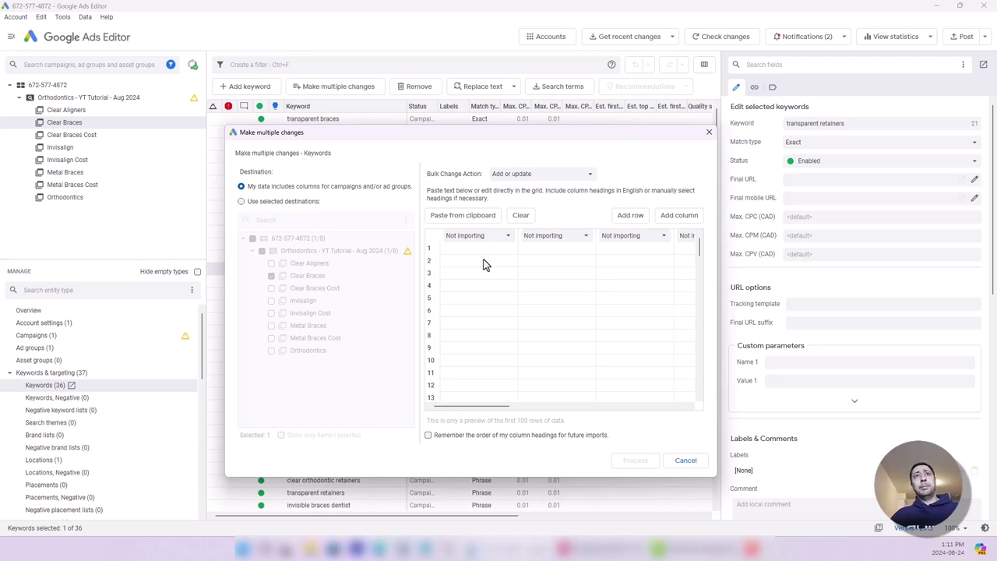
pyautogui.click(462, 250)
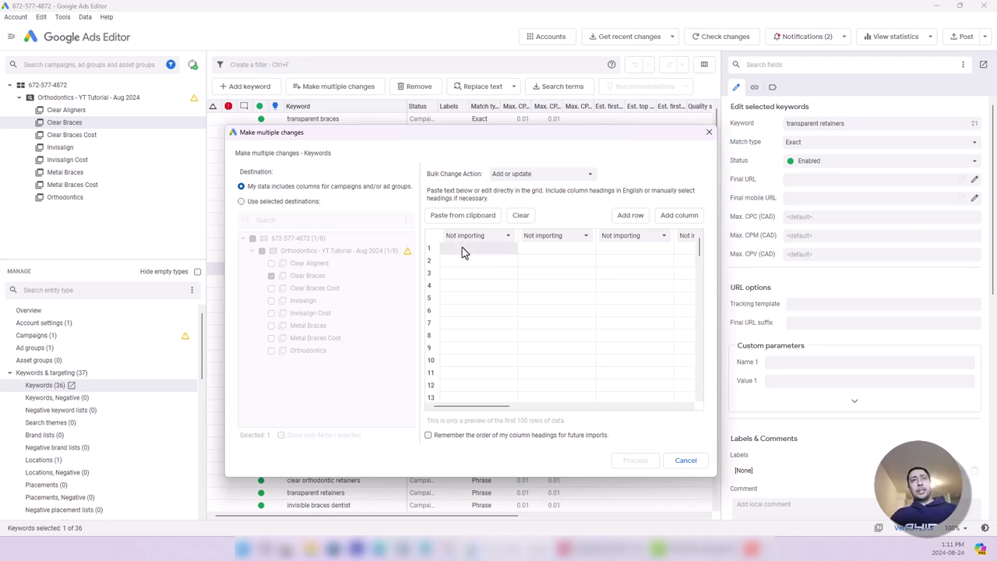
pyautogui.hotkey('ctrl', 'v')
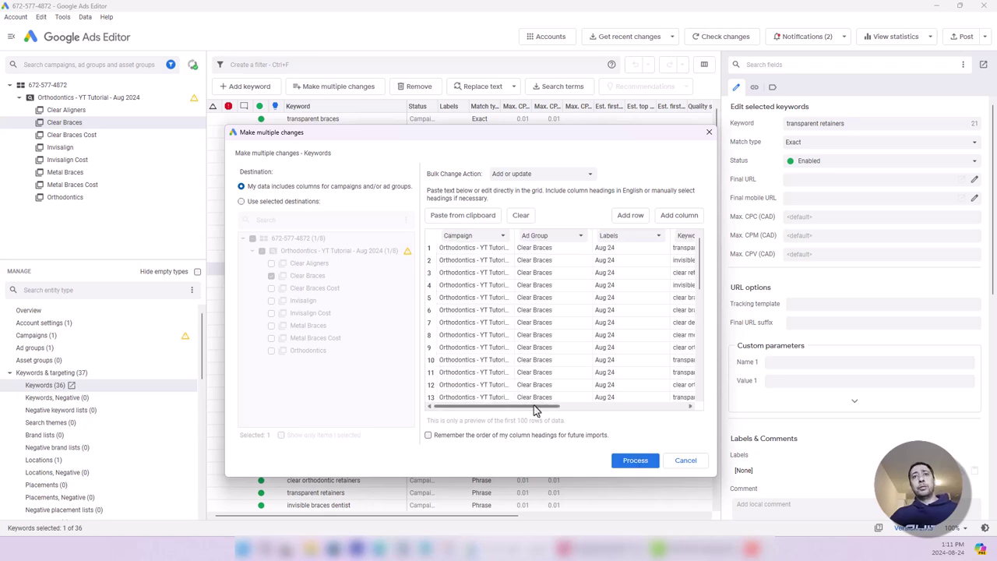
# Step: Process the pasted keyword changes and finish the import for review
pyautogui.click(636, 464)
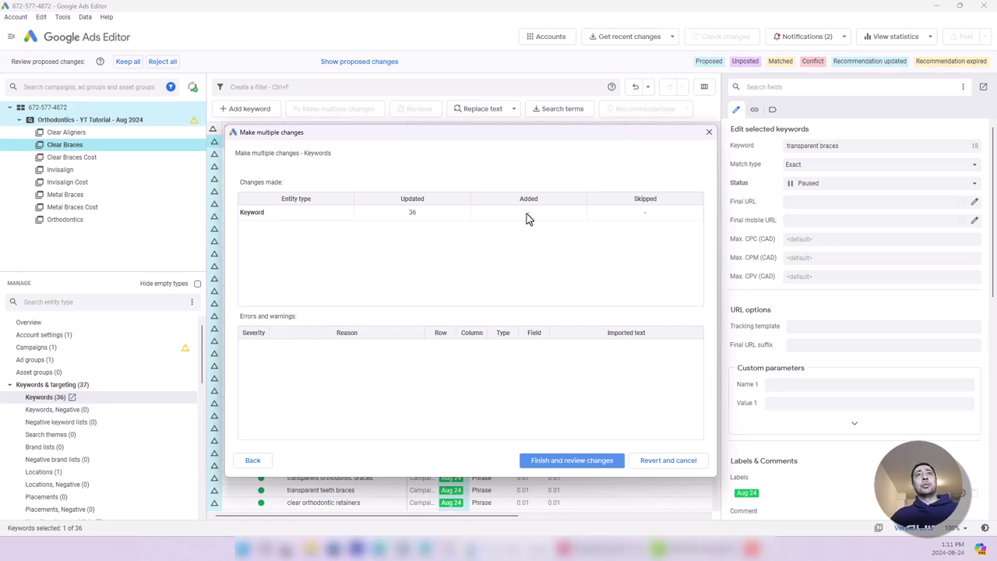
pyautogui.moveTo(424, 136); pyautogui.dragTo(491, 136)
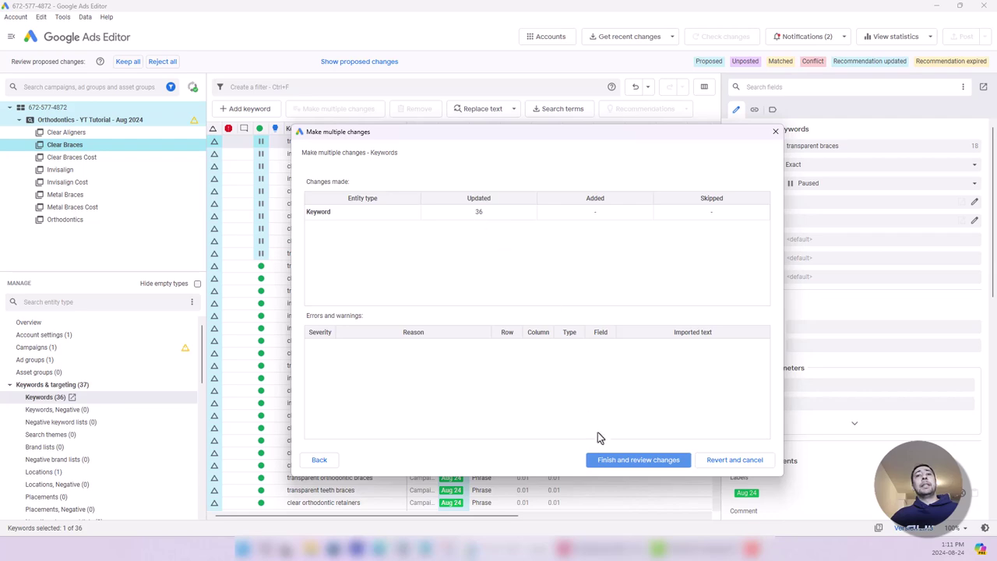
pyautogui.click(614, 461)
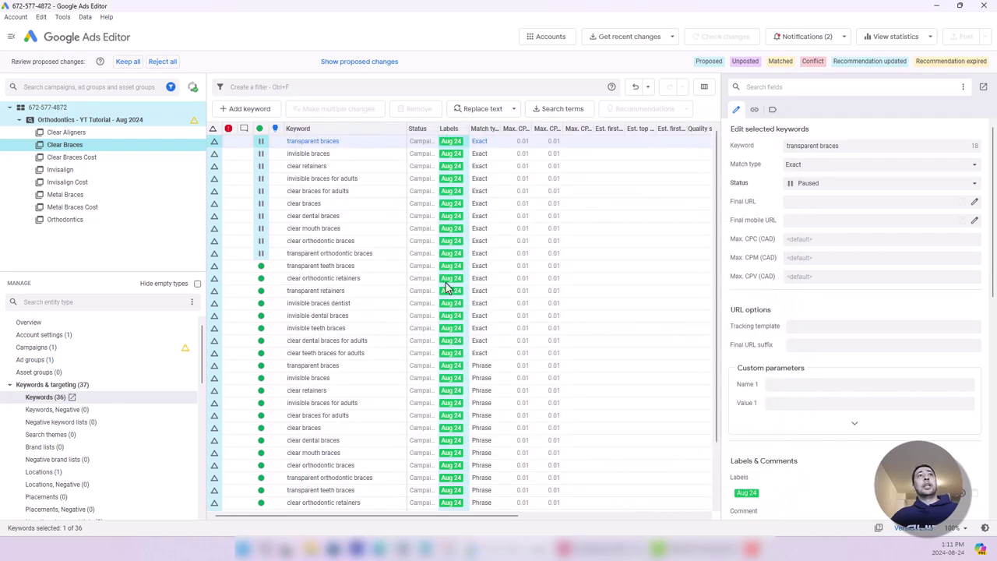
# Step: Review the labels in the keyword list and widen the Labels column
pyautogui.click(451, 129)
pyautogui.click(455, 131)
pyautogui.click(314, 130)
pyautogui.click(330, 131)
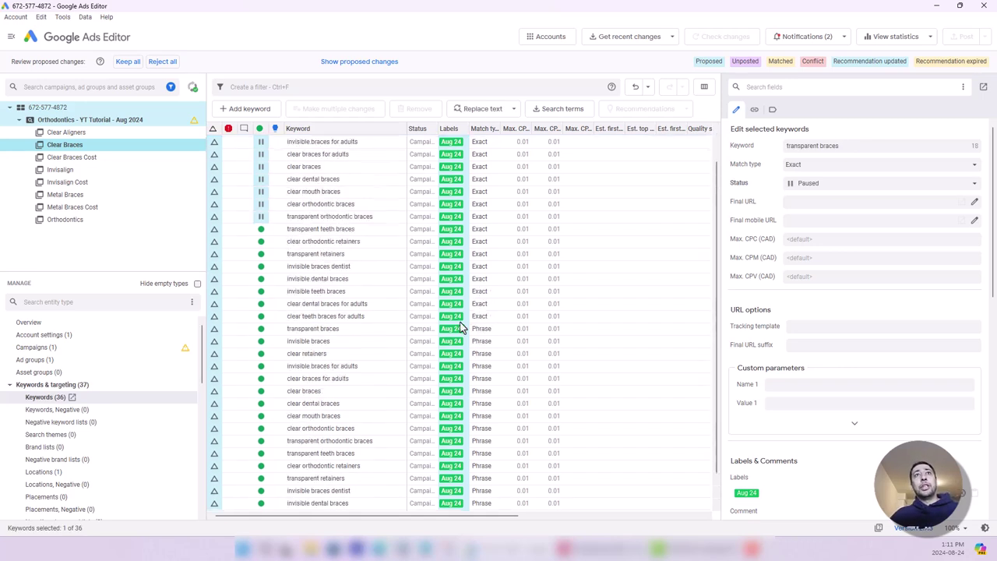
pyautogui.moveTo(468, 128); pyautogui.dragTo(499, 127)
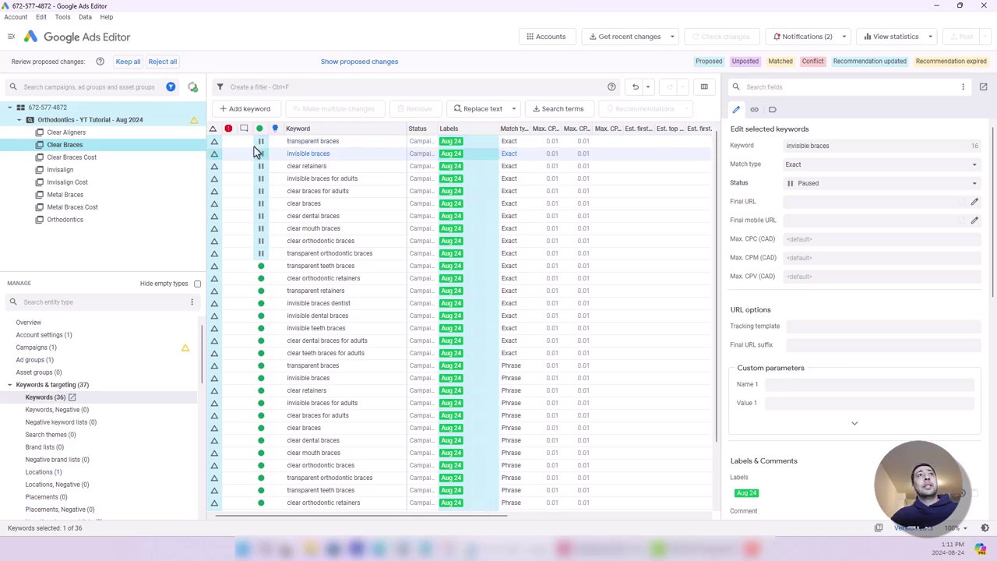
# Step: Examine which exact-match keywords are paused and which are enabled in the Clear Braces list
pyautogui.keyDown('shift'); pyautogui.click(288, 256); pyautogui.keyUp('shift')
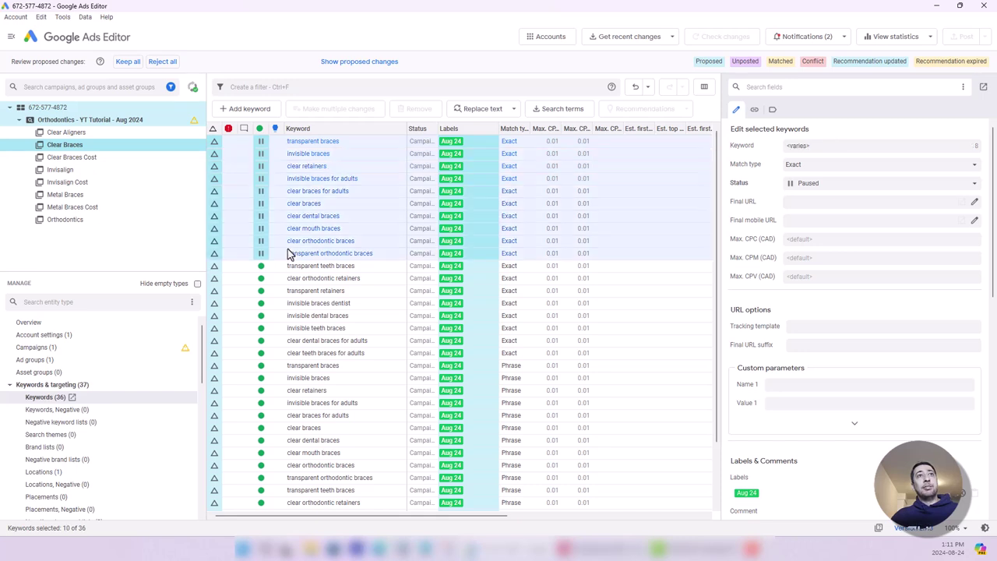
pyautogui.click(349, 290)
pyautogui.click(262, 142)
pyautogui.click(265, 154)
pyautogui.moveTo(271, 267)
pyautogui.mouseDown()
pyautogui.moveTo(274, 340)
pyautogui.moveTo(272, 273)
pyautogui.mouseUp()
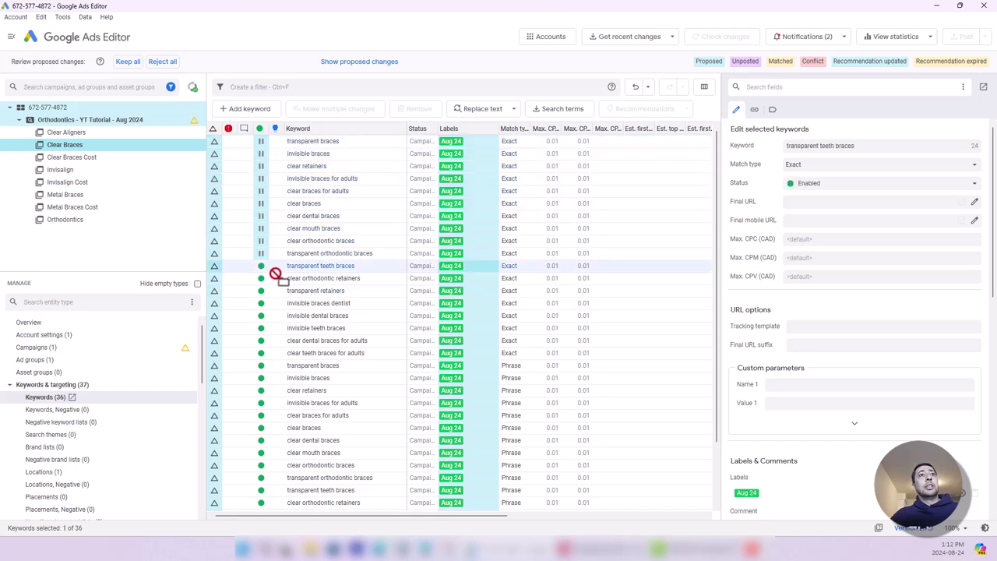
pyautogui.click(271, 328)
pyautogui.click(263, 259)
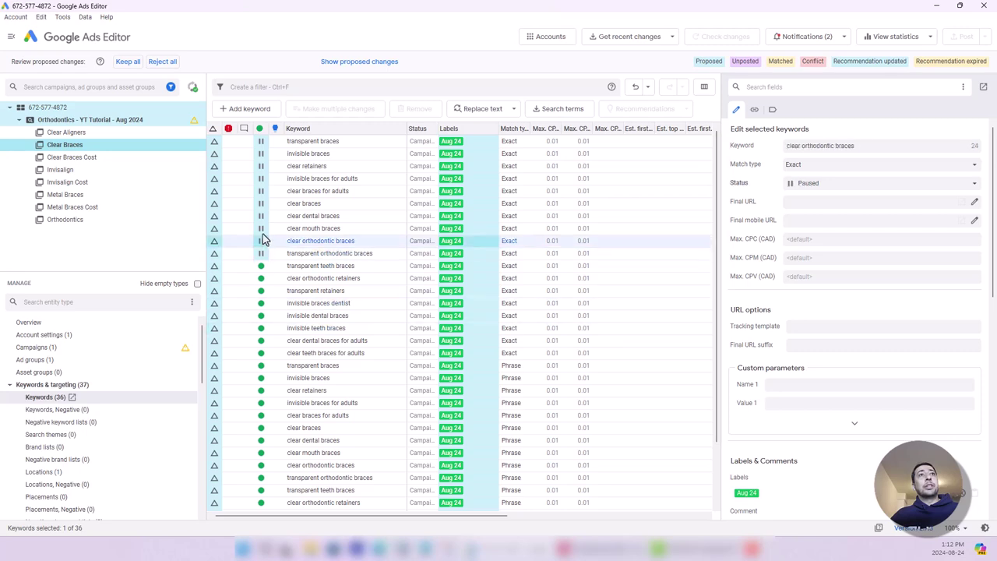
pyautogui.click(260, 159)
# Step: Compare the shaded paused rows in the spreadsheet with the paused keywords in Google Ads Editor
pyautogui.click(571, 549)
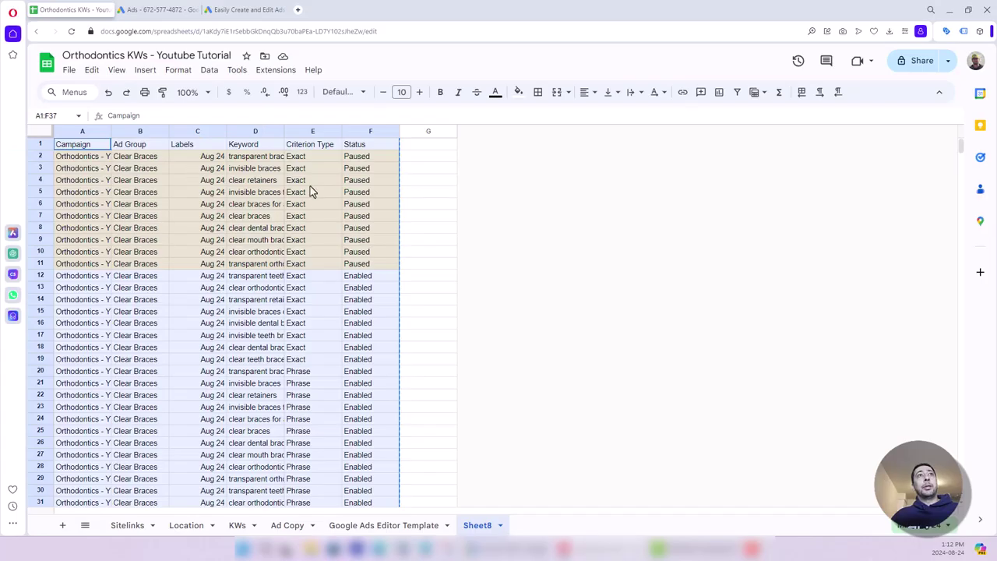
pyautogui.moveTo(359, 156); pyautogui.dragTo(324, 263)
pyautogui.moveTo(122, 269); pyautogui.dragTo(85, 265)
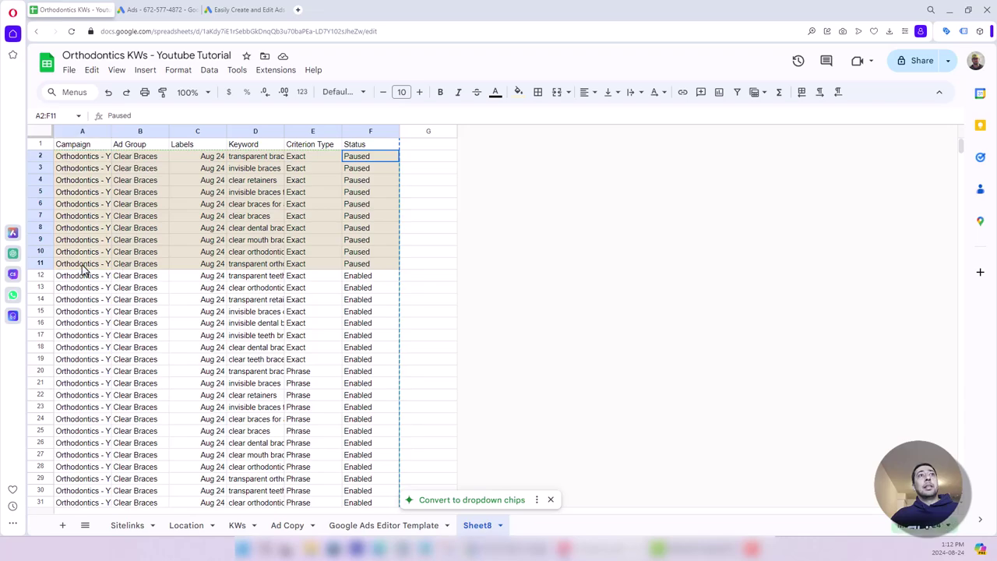
pyautogui.hotkey('alt', 'Tab')
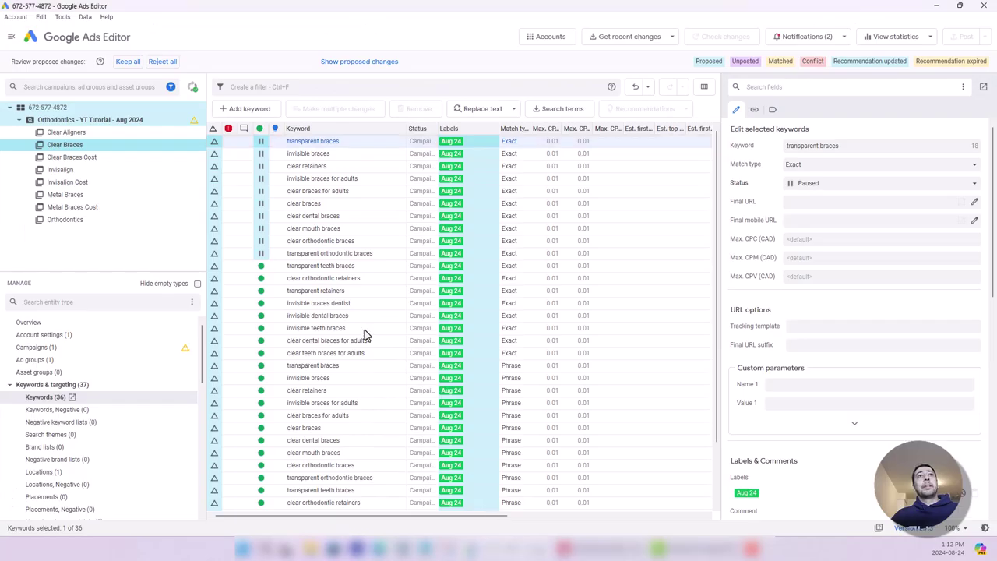
pyautogui.click(295, 243)
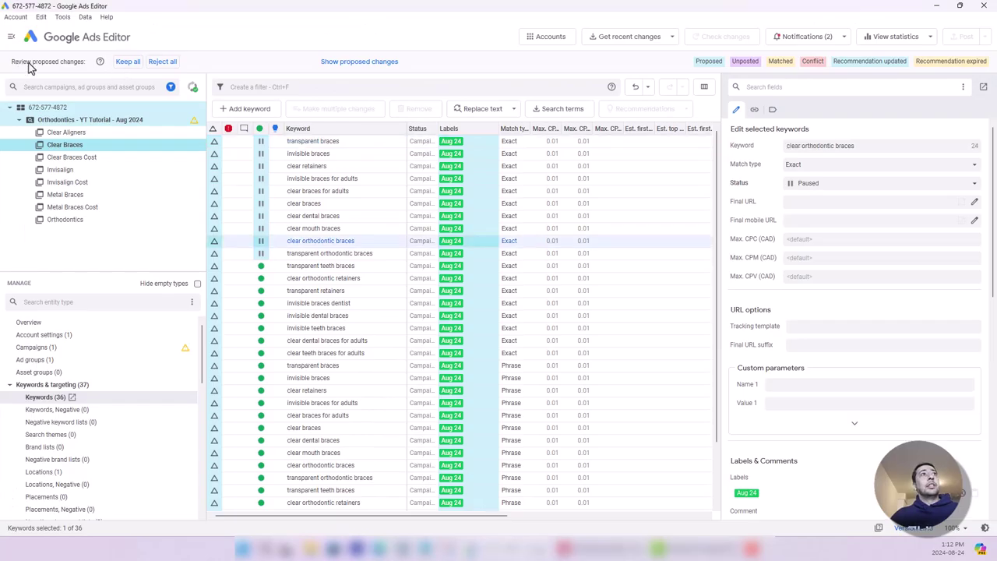
# Step: Keep all the proposed keyword changes
pyautogui.click(120, 64)
pyautogui.click(302, 168)
pyautogui.click(345, 293)
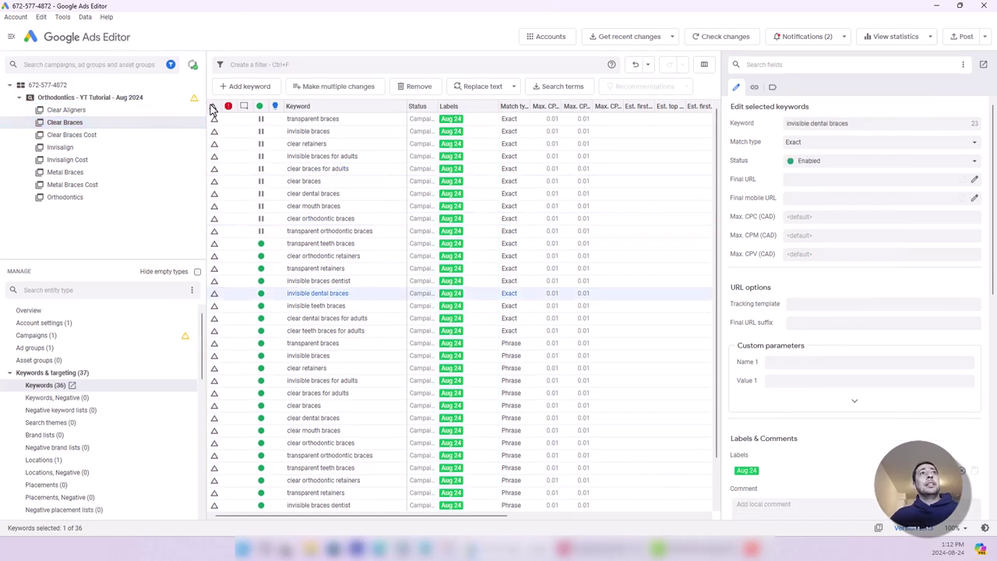
# Step: Examine the edited markers beside the paused and enabled keywords
pyautogui.click(222, 121)
pyautogui.click(222, 169)
pyautogui.click(219, 196)
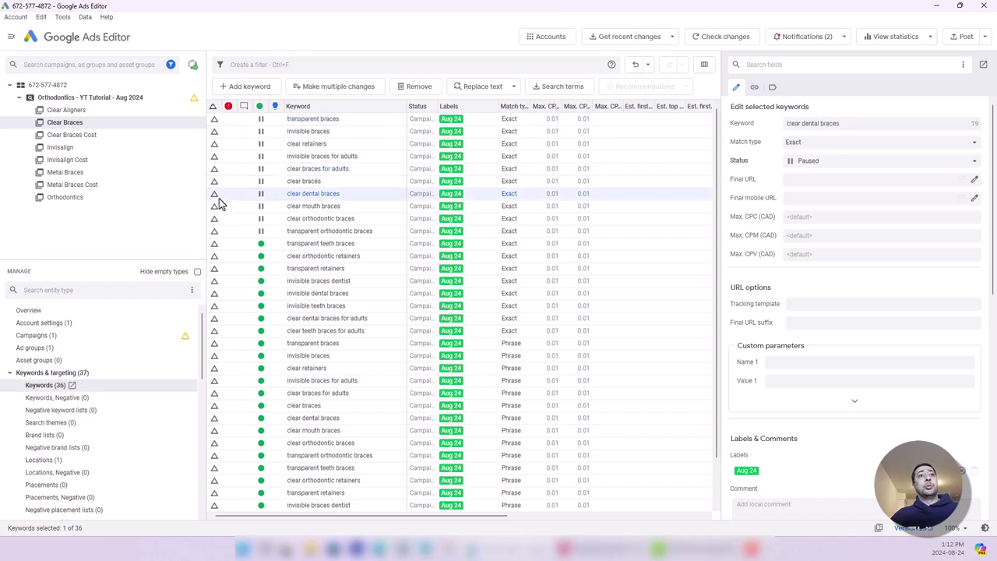
pyautogui.click(214, 220)
pyautogui.click(215, 232)
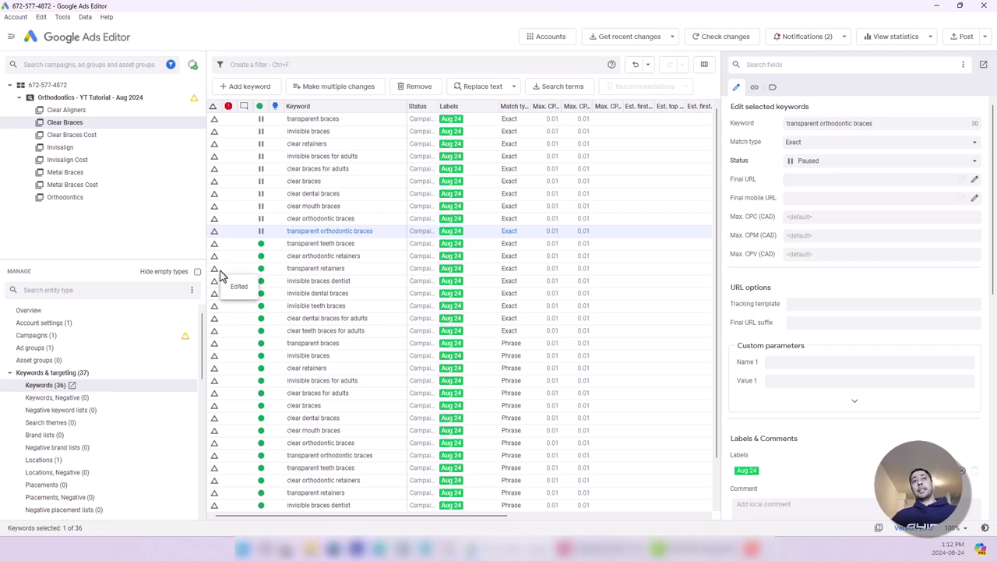
pyautogui.click(221, 271)
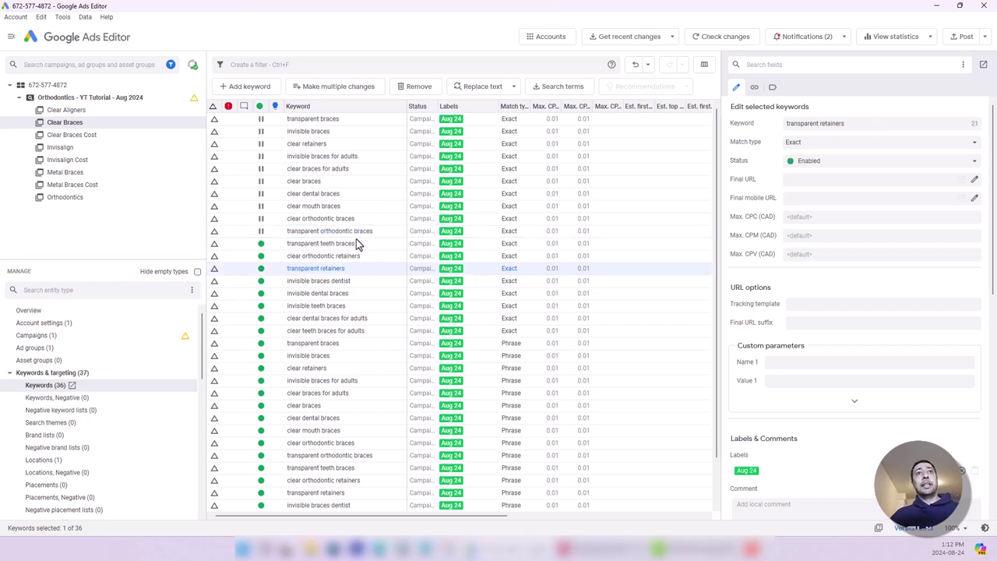
pyautogui.click(405, 293)
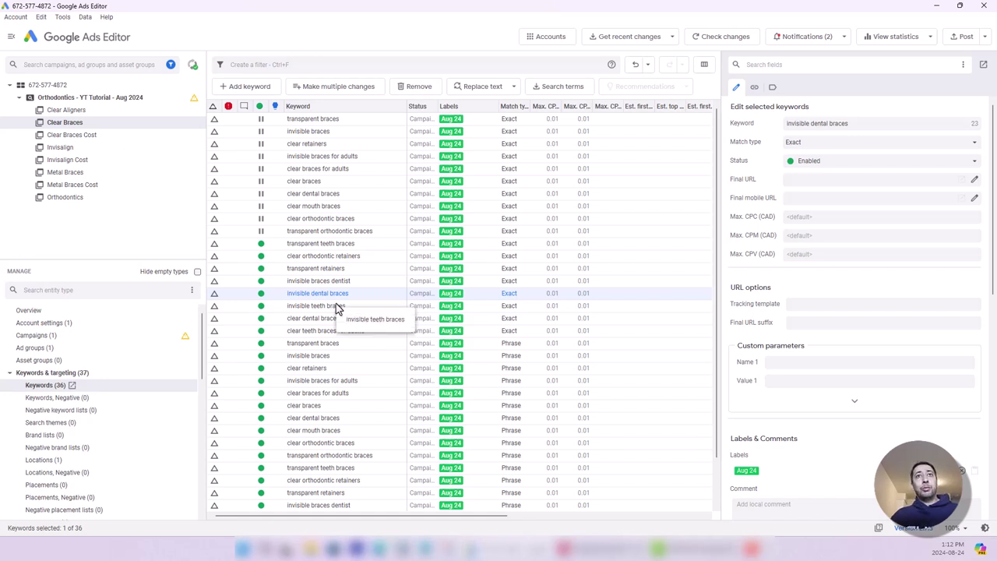
pyautogui.click(959, 41)
pyautogui.click(628, 125)
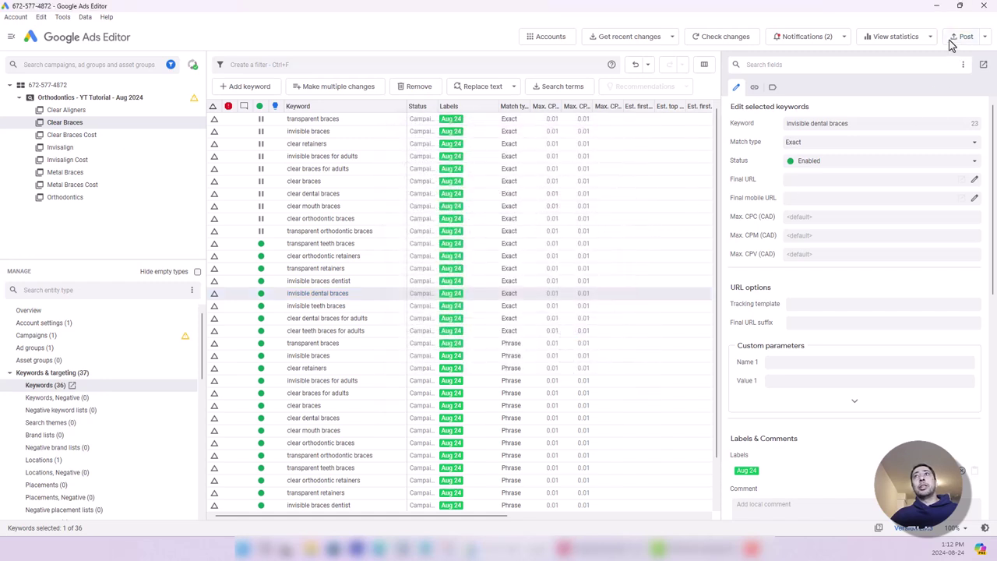
pyautogui.click(288, 270)
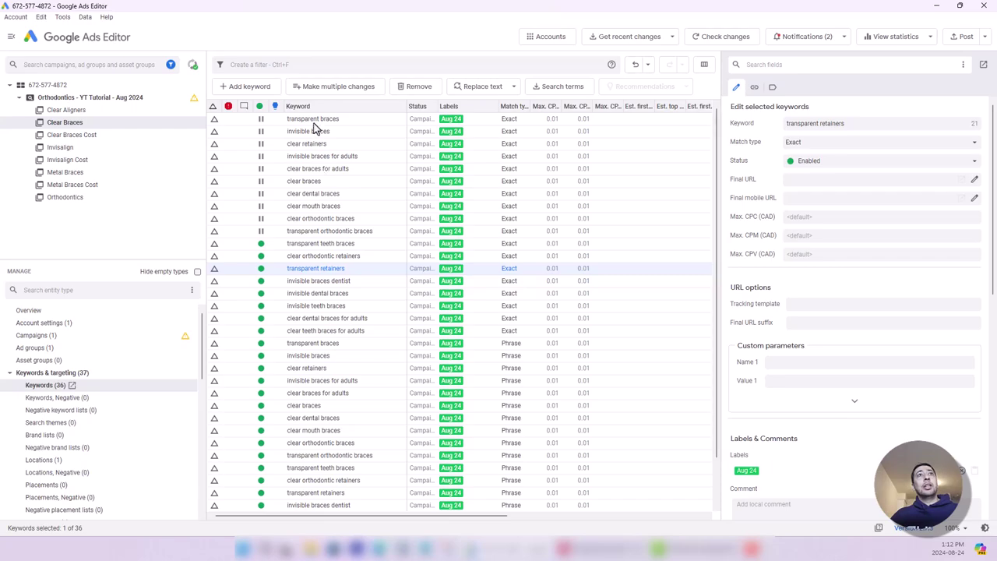
# Step: Check the Clear Braces keyword edits in Google Ads Editor against the online Google Ads account and the keyword spreadsheet
pyautogui.click(597, 549)
pyautogui.click(133, 8)
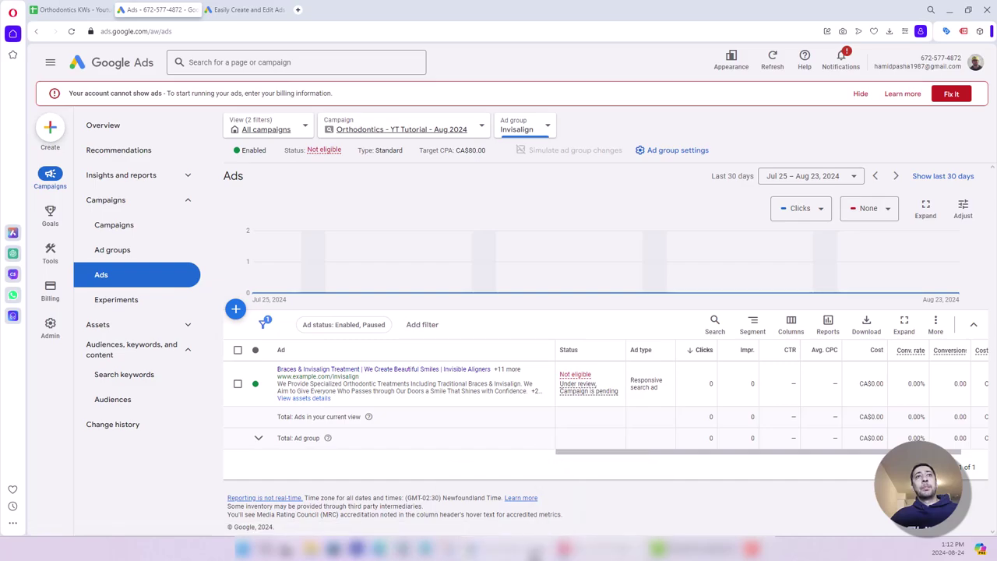
pyautogui.click(510, 549)
pyautogui.scroll(2, 377, 339)
pyautogui.click(343, 256)
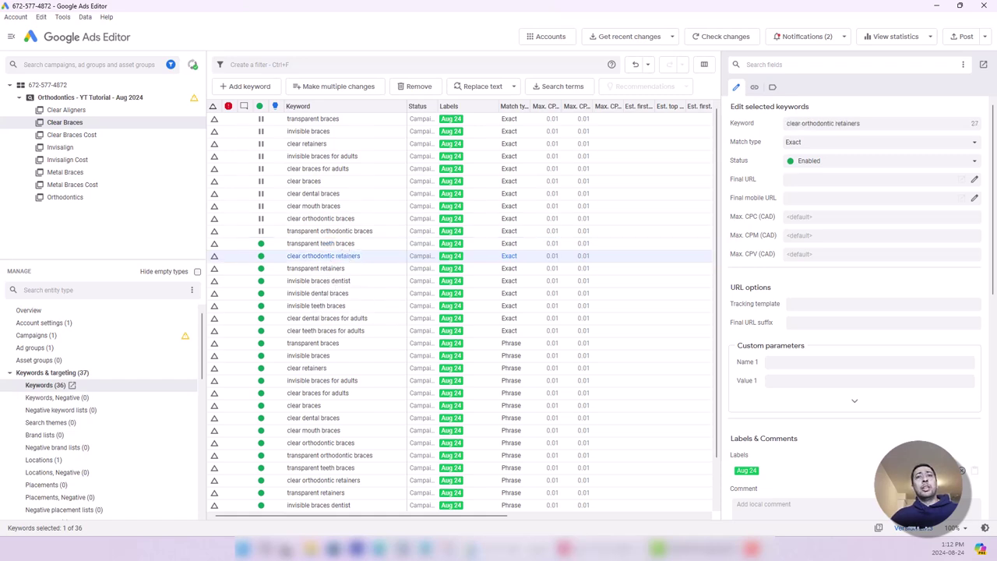
pyautogui.hotkey('alt', 'Tab')
pyautogui.click(99, 11)
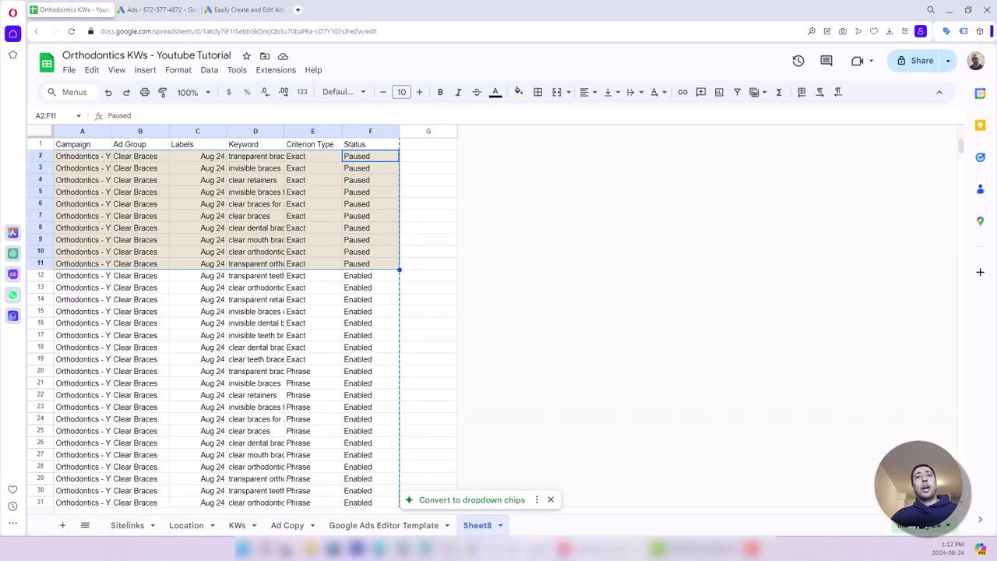
pyautogui.hotkey('alt', 'Tab')
pyautogui.click(371, 293)
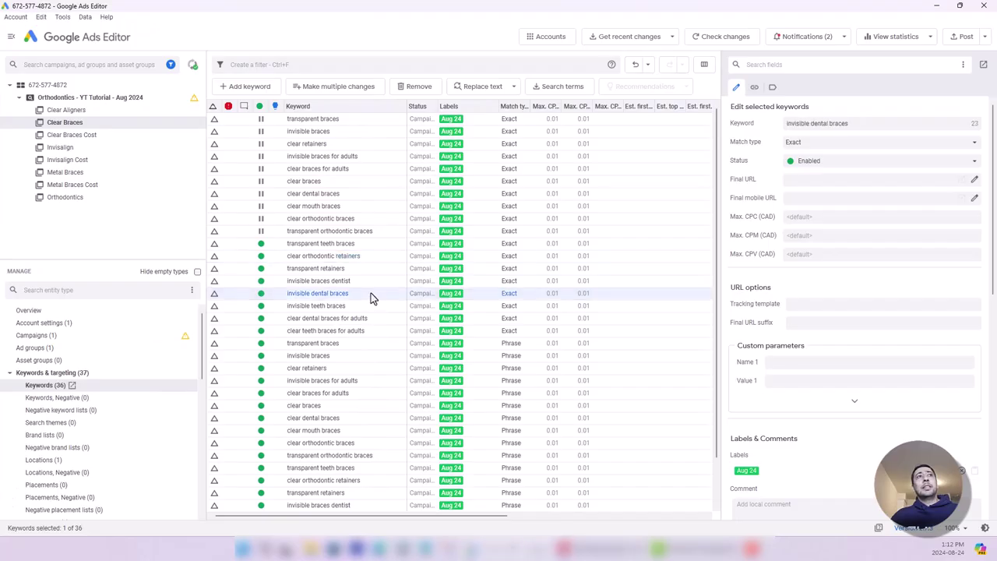
# Step: Pause the exact-match keyword "invisalign teeth braces" in the Invisalign ad group and set its match type to Broad
pyautogui.click(78, 148)
pyautogui.click(338, 160)
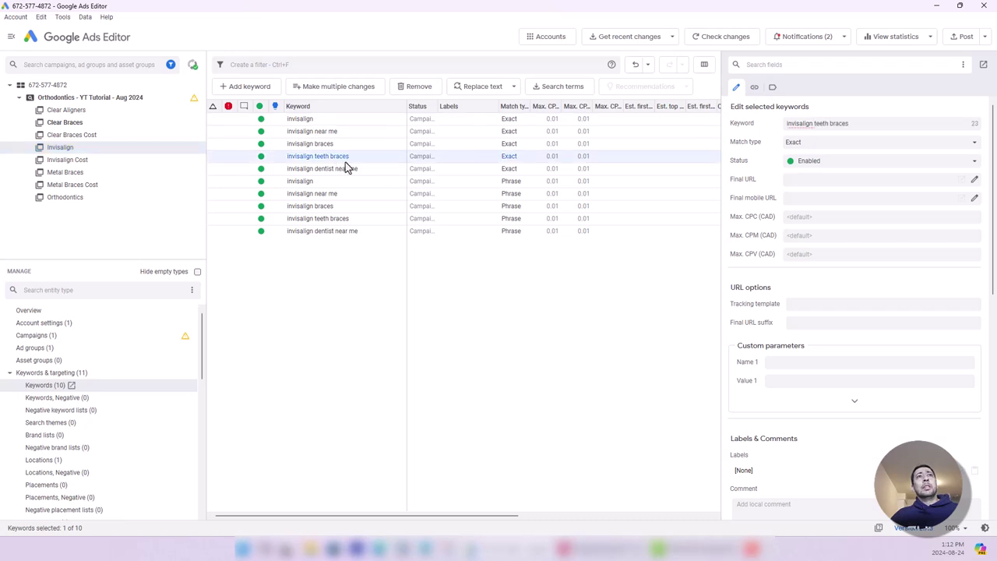
pyautogui.rightClick(317, 164)
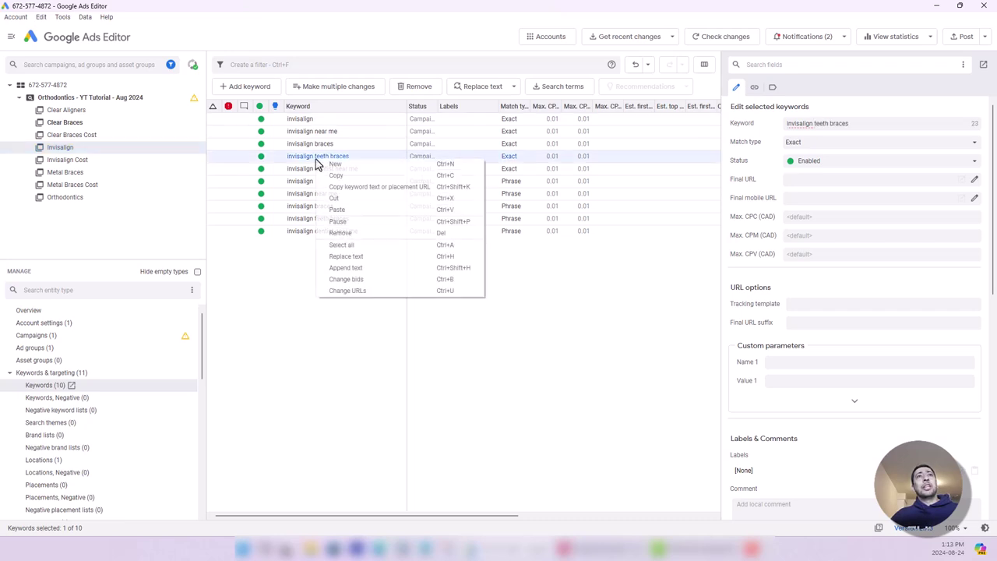
pyautogui.click(344, 223)
pyautogui.click(811, 141)
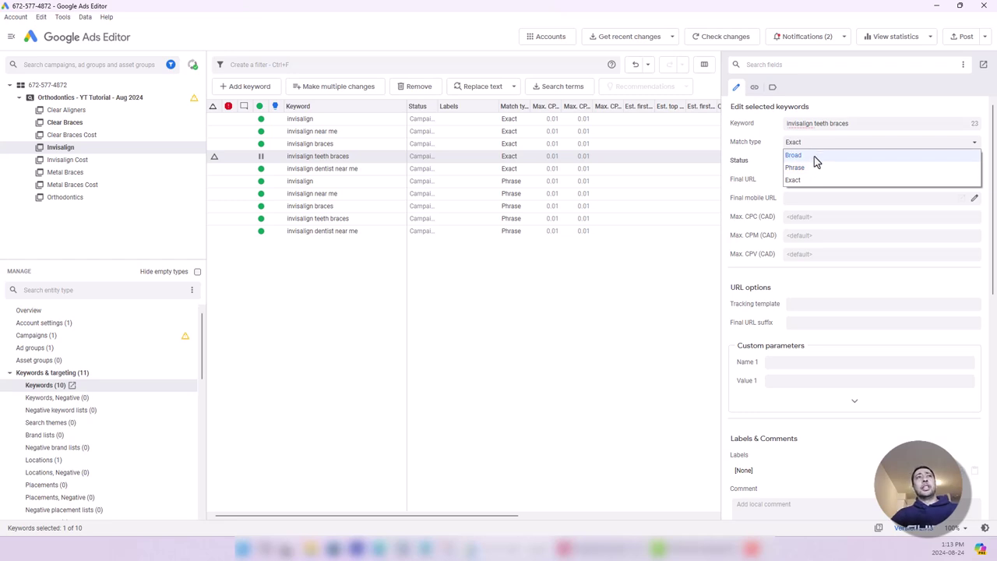
pyautogui.click(814, 155)
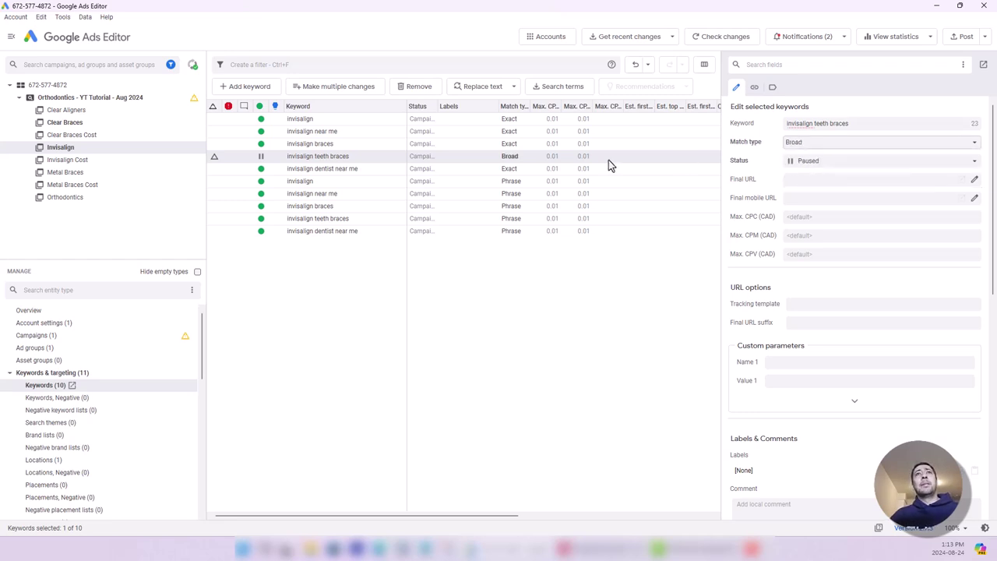
pyautogui.click(465, 180)
pyautogui.click(469, 196)
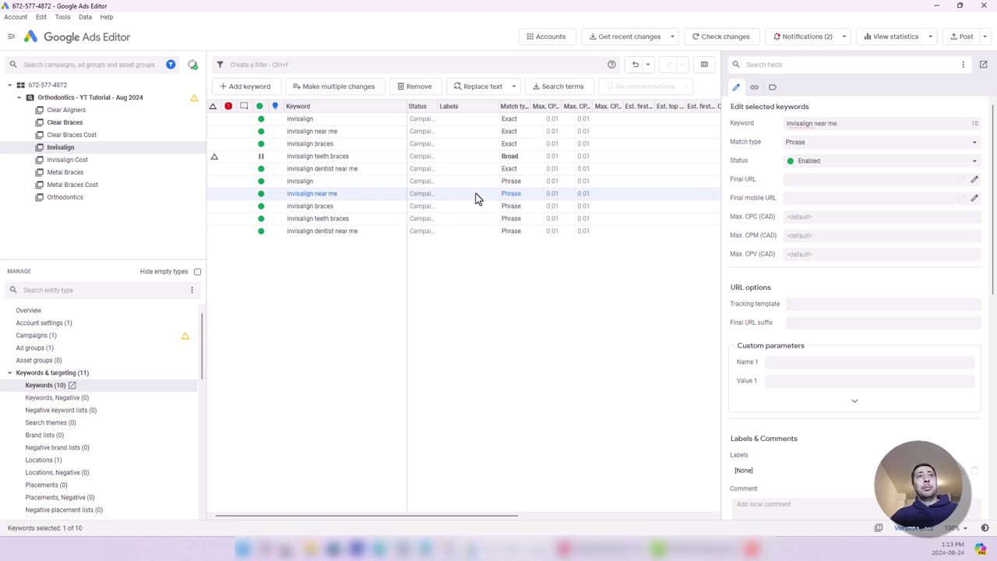
pyautogui.click(447, 206)
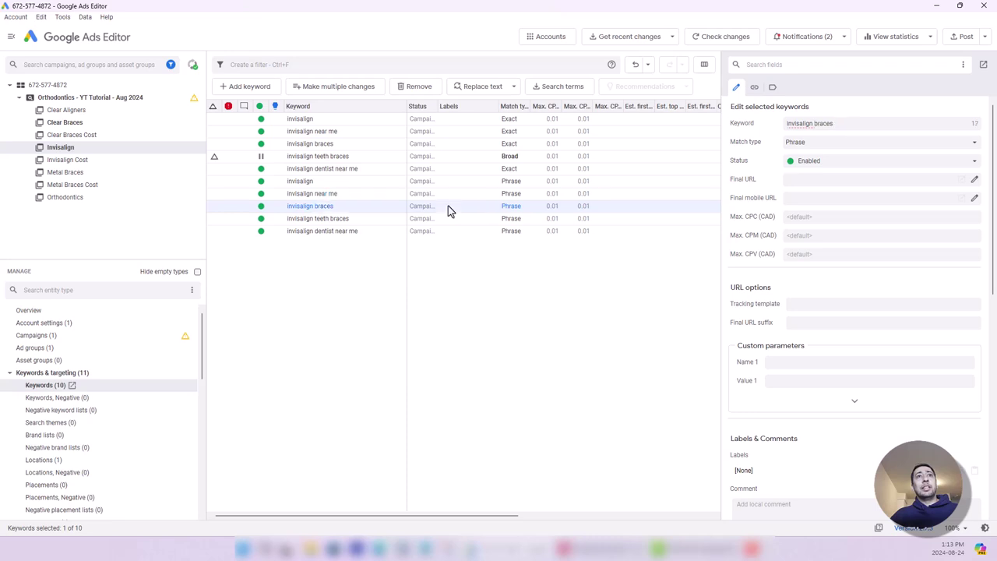
pyautogui.click(499, 173)
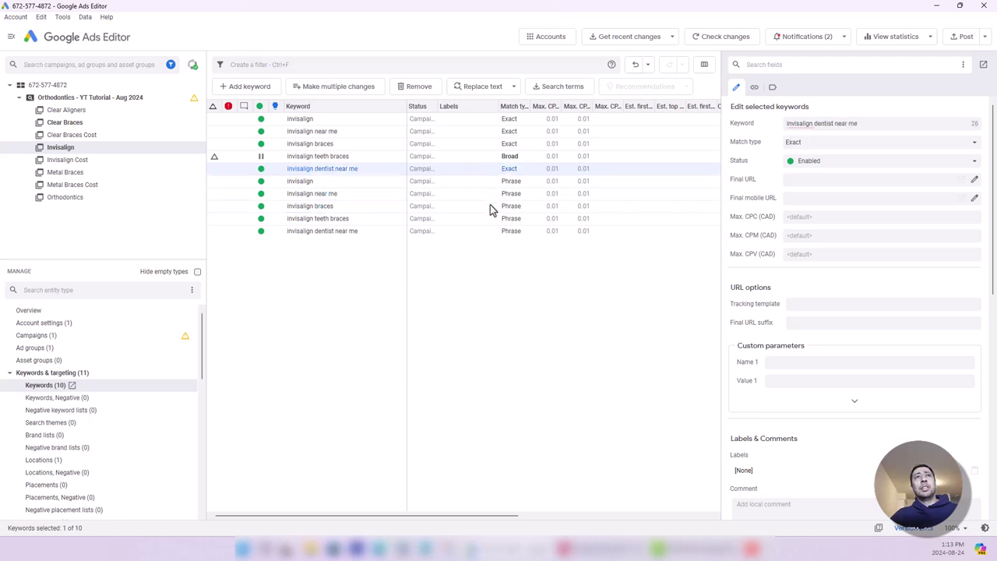
pyautogui.click(369, 159)
pyautogui.click(322, 180)
pyautogui.click(321, 194)
# Step: Pause the phrase-match keyword "invisalign teeth braces" in the Invisalign ad group
pyautogui.click(319, 220)
pyautogui.click(819, 144)
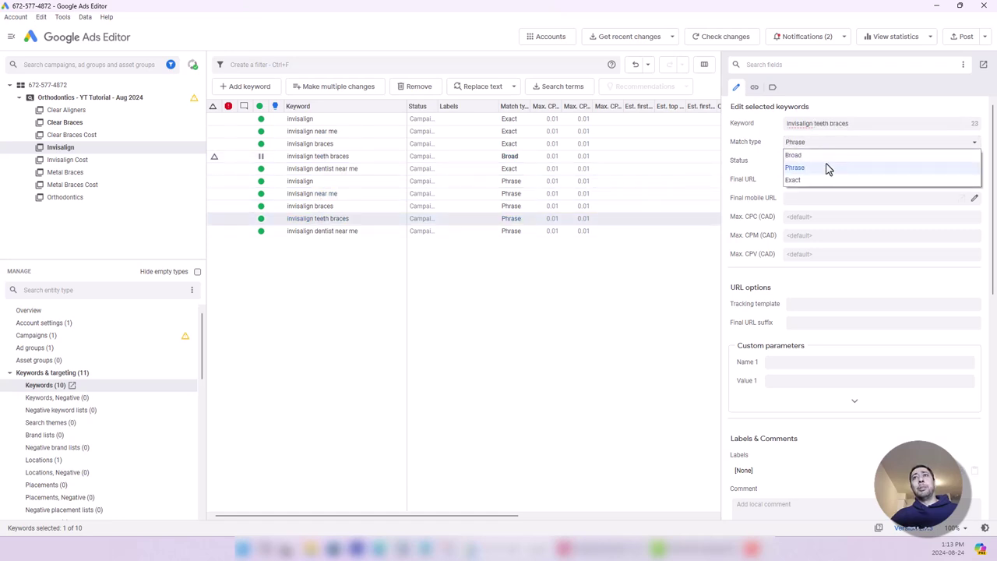
pyautogui.rightClick(320, 220)
pyautogui.click(333, 282)
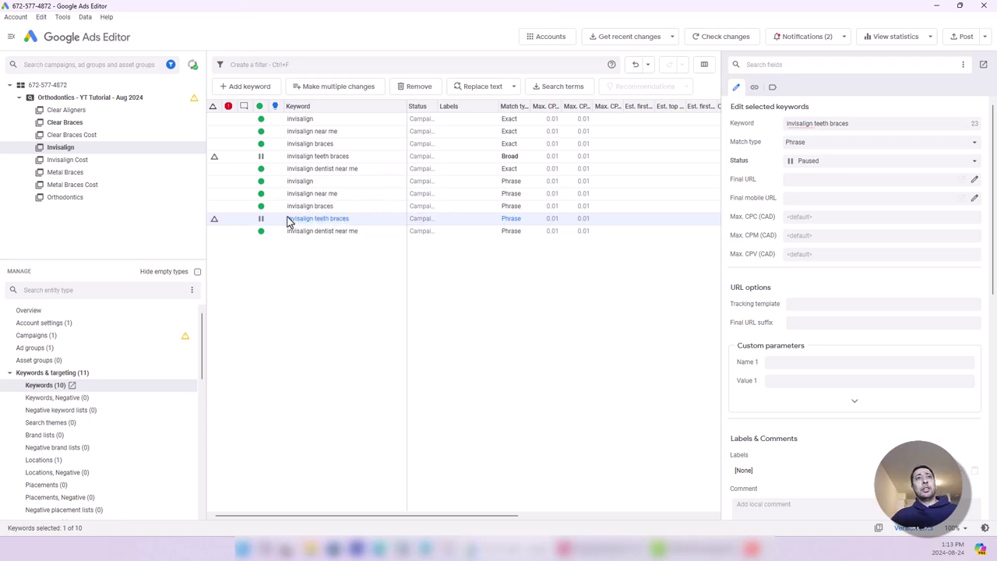
pyautogui.click(301, 196)
pyautogui.rightClick(304, 199)
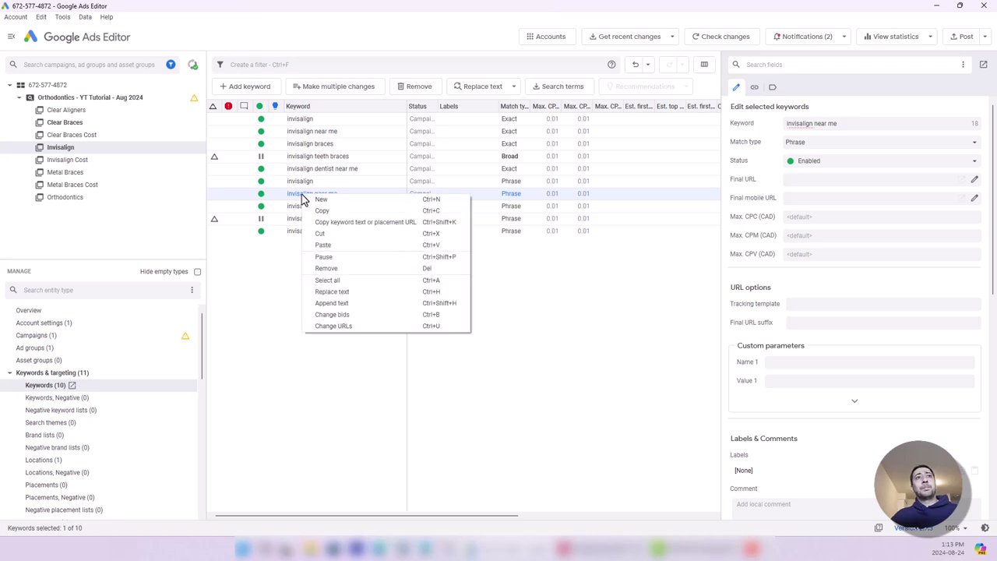
pyautogui.click(516, 196)
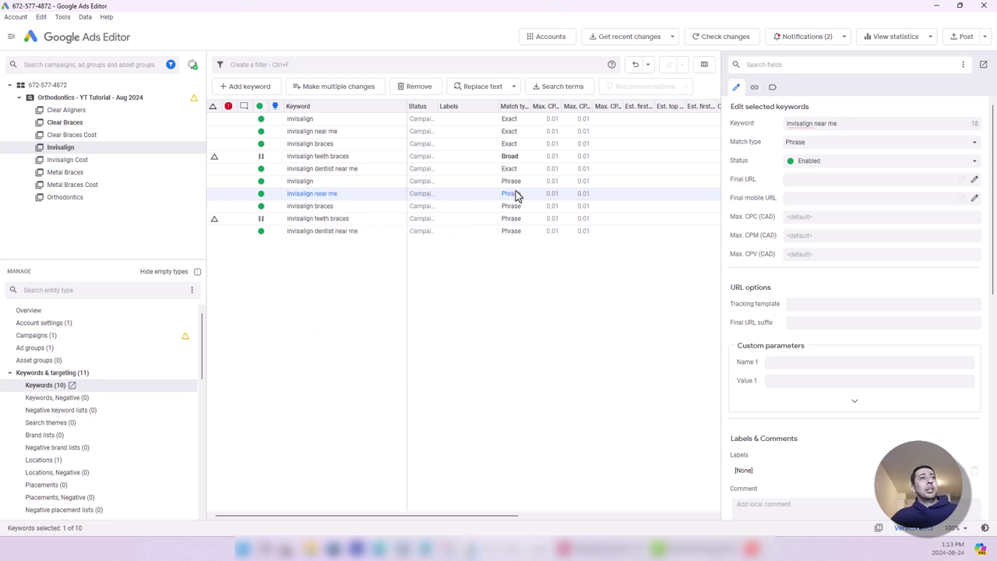
# Step: Pause the whole Clear Braces ad group
pyautogui.click(11, 374)
pyautogui.click(35, 349)
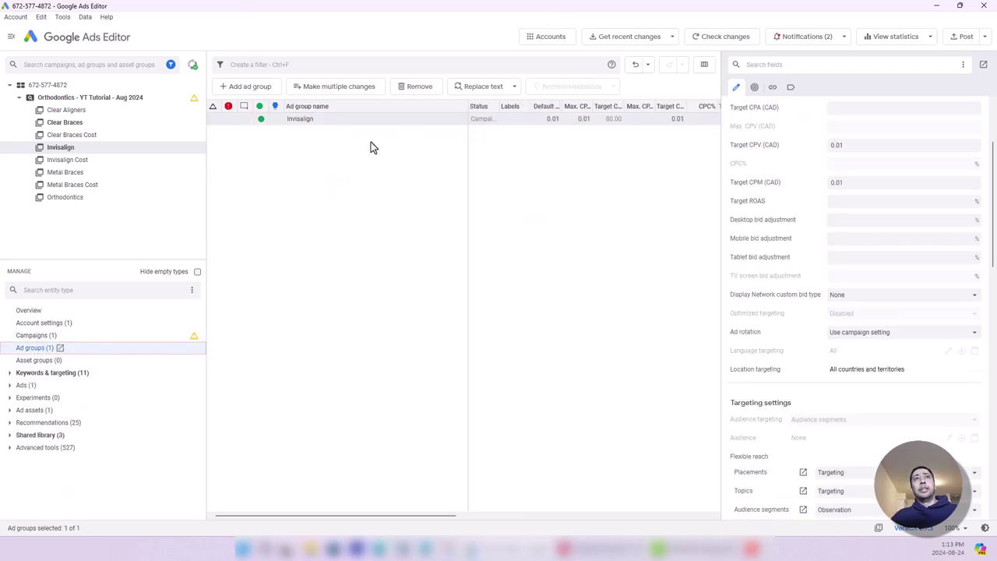
pyautogui.click(132, 127)
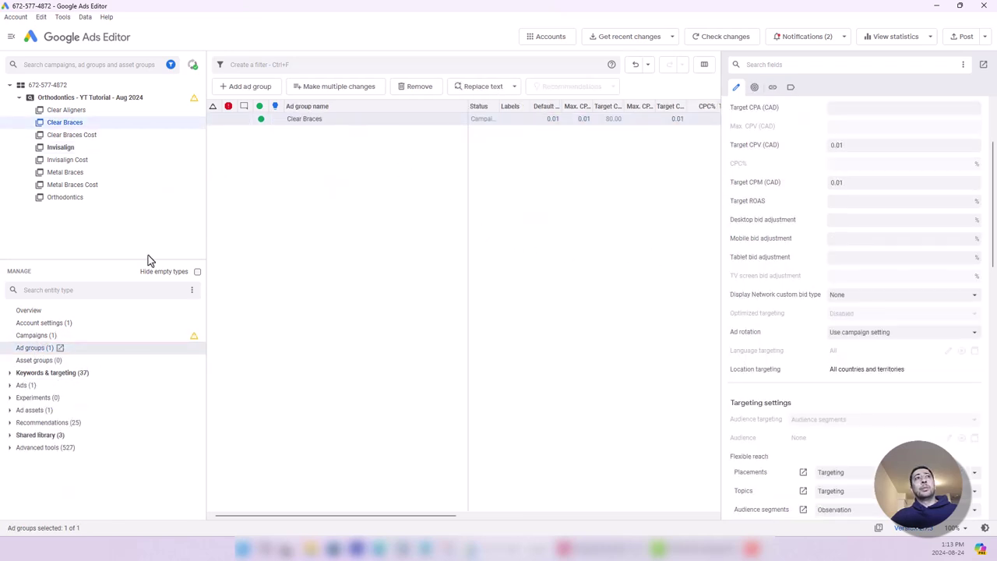
pyautogui.rightClick(289, 121)
pyautogui.click(313, 204)
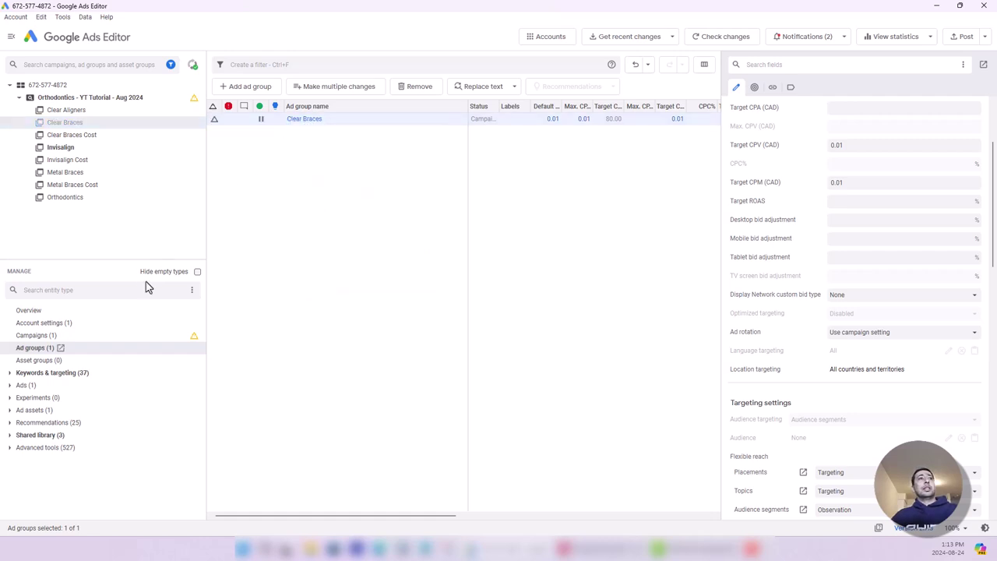
# Step: Set the orthodontics campaign's status to Paused and return it to Enabled
pyautogui.click(56, 336)
pyautogui.rightClick(281, 122)
pyautogui.click(829, 159)
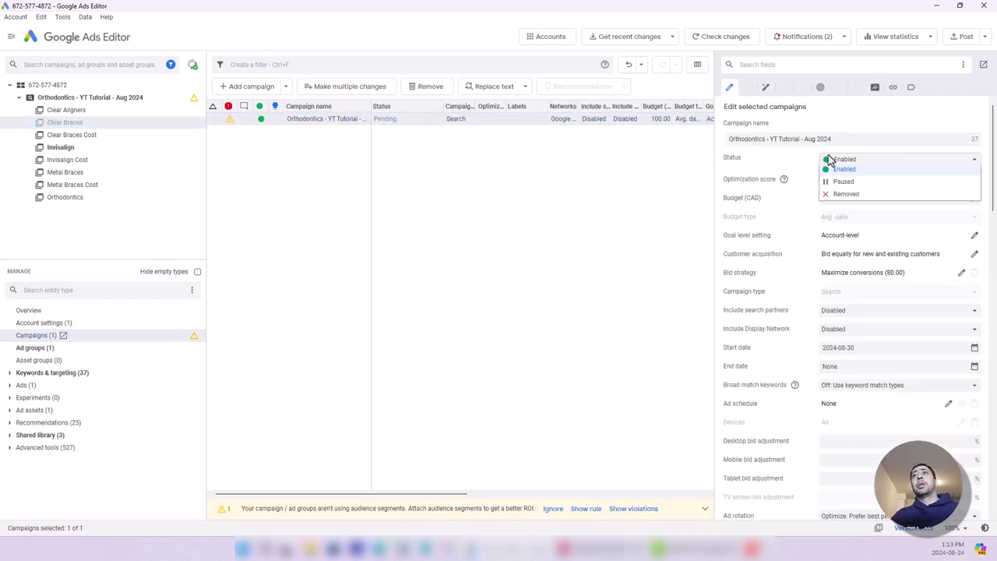
pyautogui.click(847, 187)
pyautogui.click(855, 160)
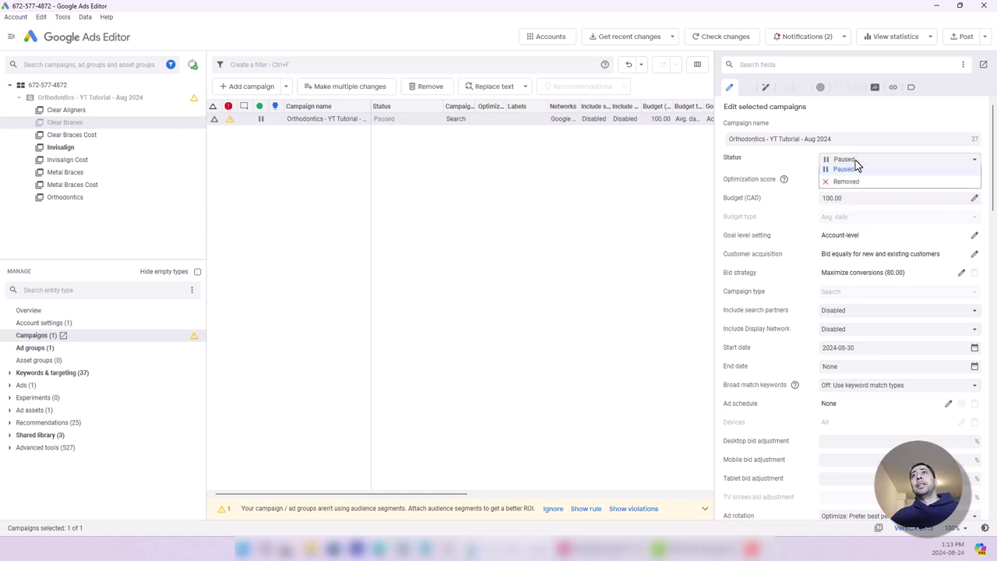
pyautogui.click(852, 172)
# Step: Set the orthodontics campaign's average daily budget to 120 CAD
pyautogui.click(923, 196)
pyautogui.doubleClick(894, 199)
pyautogui.write('120')
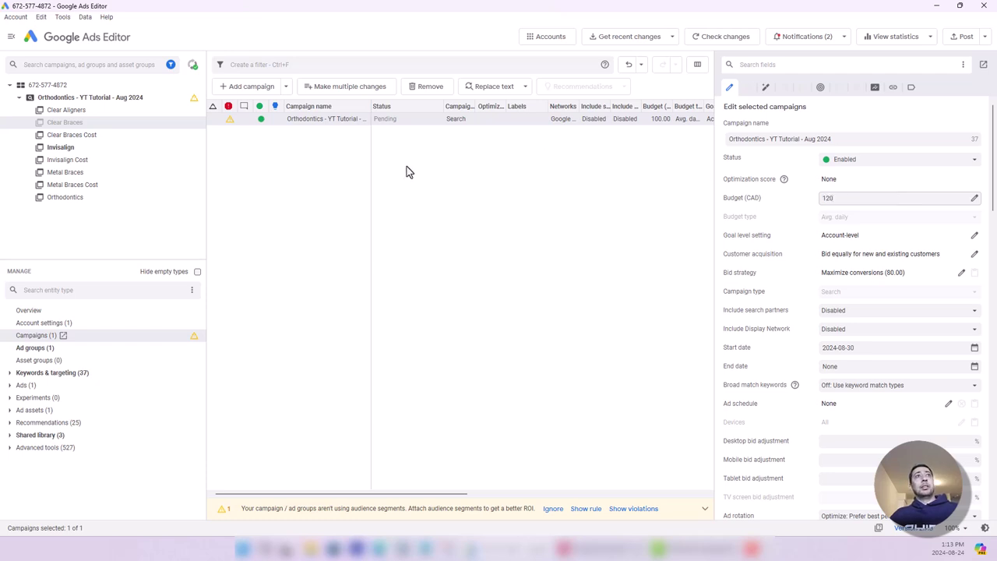
pyautogui.click(409, 171)
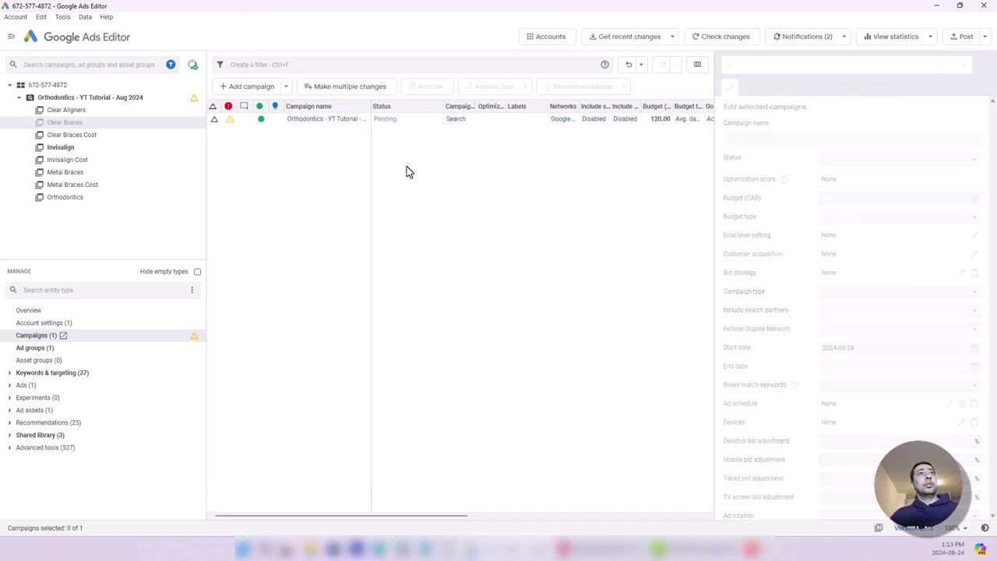
pyautogui.click(348, 123)
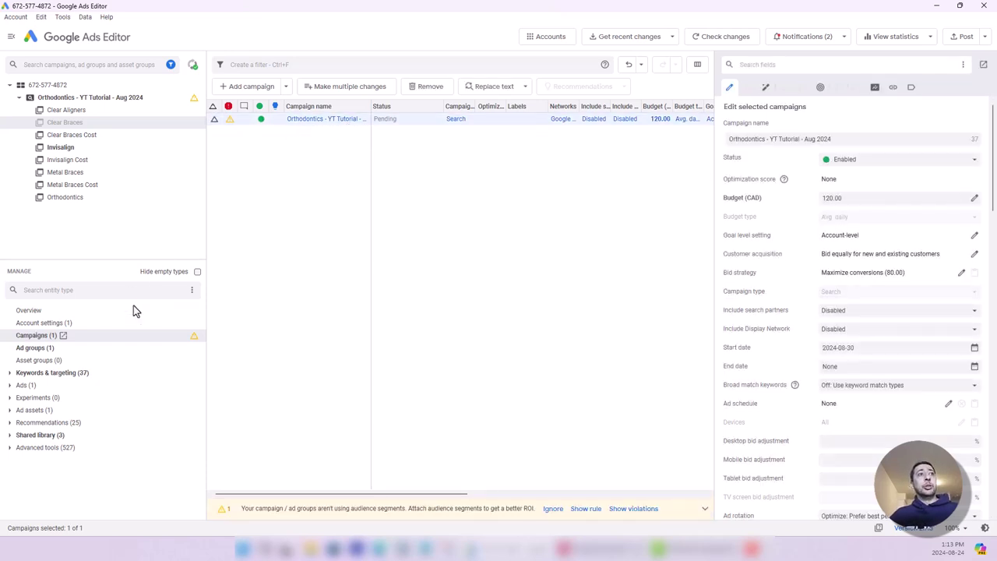
# Step: Review the statuses and labels of the Clear Braces keywords, comparing the paused ones with rows 2 to 11 of the spreadsheet
pyautogui.click(10, 373)
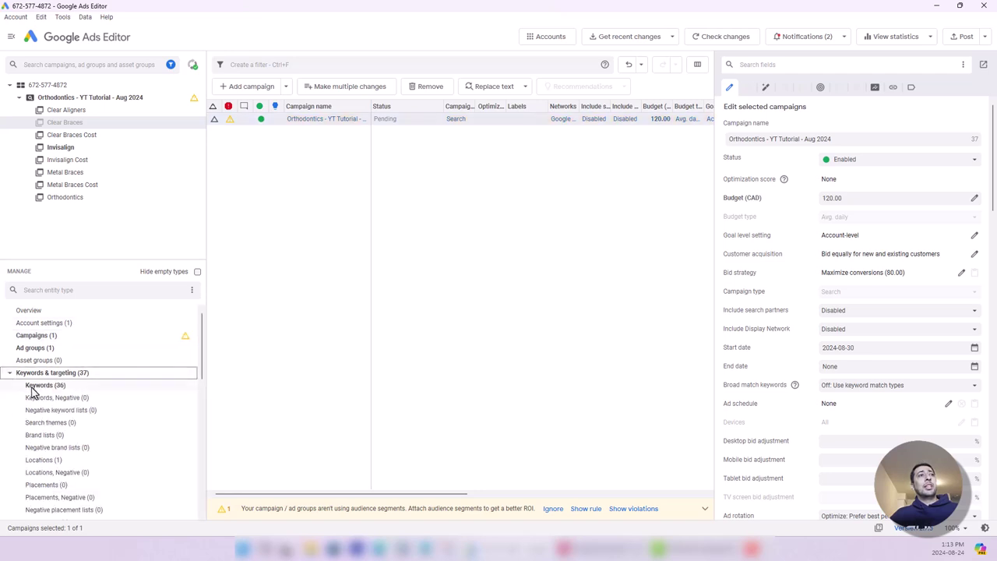
pyautogui.click(15, 385)
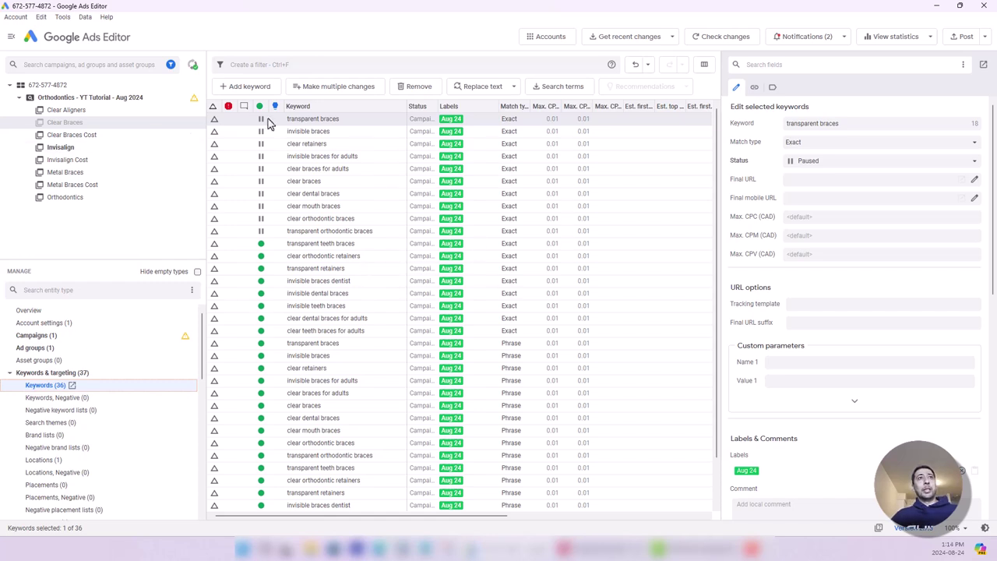
pyautogui.click(315, 179)
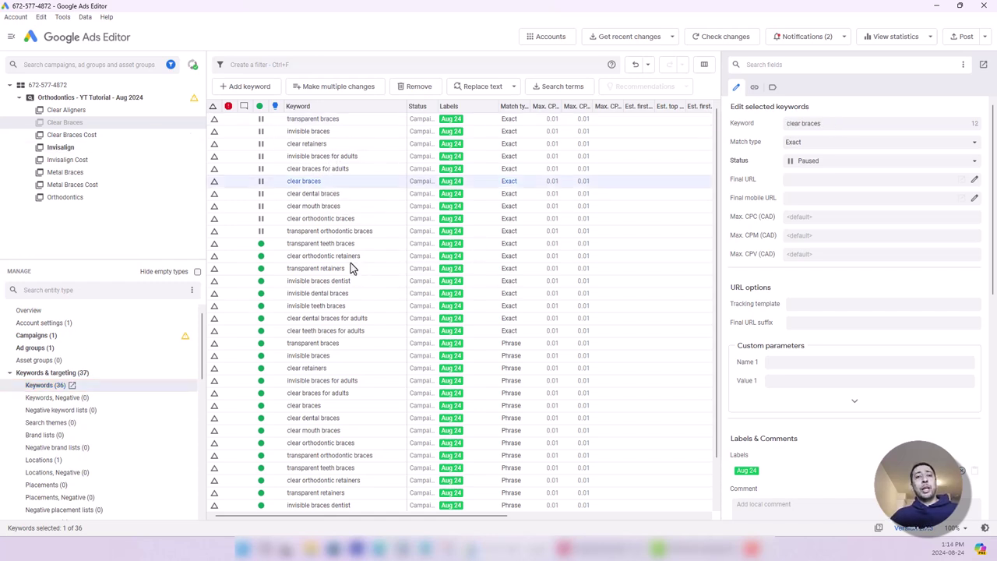
pyautogui.hotkey('alt', 'Tab')
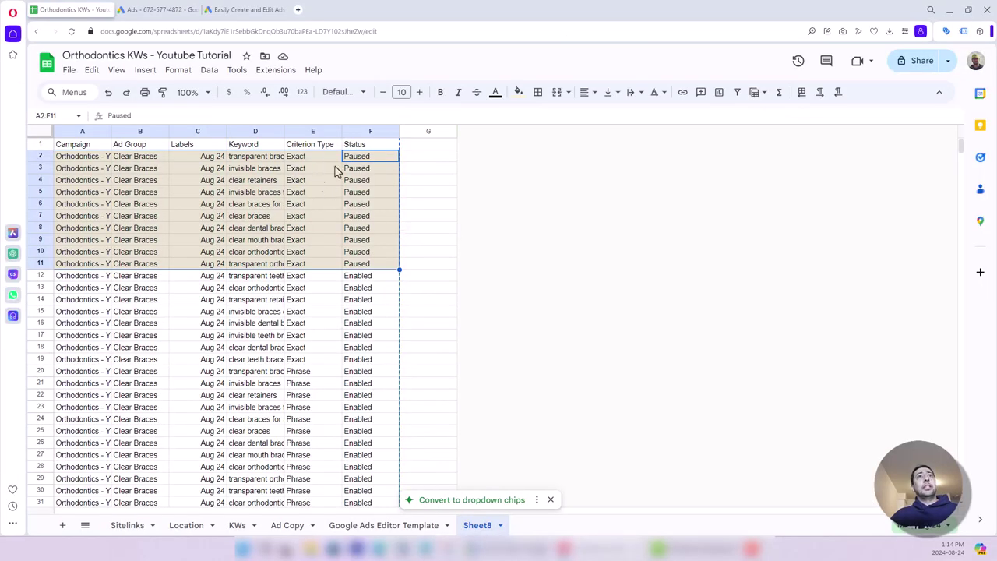
pyautogui.click(365, 158)
pyautogui.moveTo(366, 158); pyautogui.dragTo(125, 274)
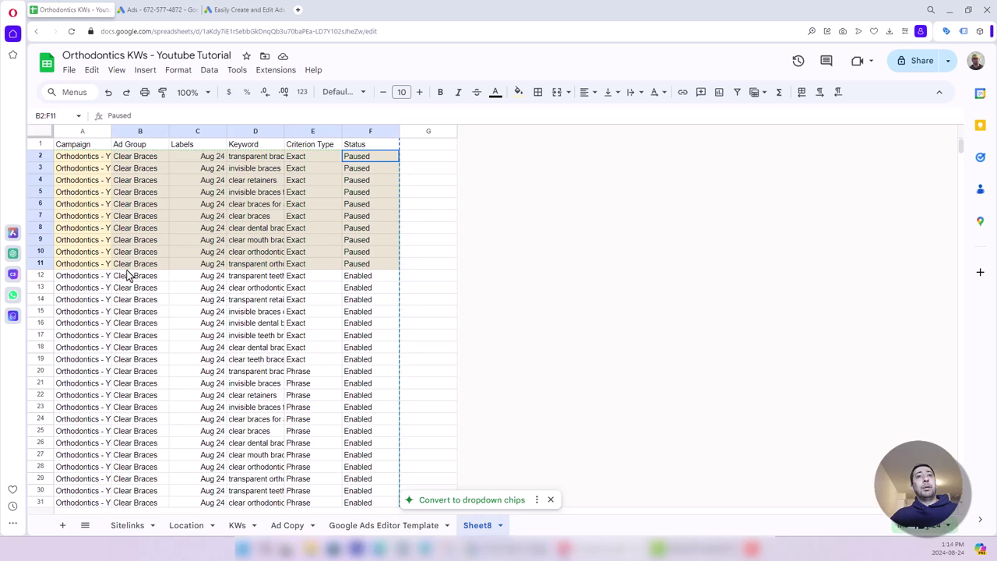
pyautogui.hotkey('alt', 'Tab')
pyautogui.click(363, 205)
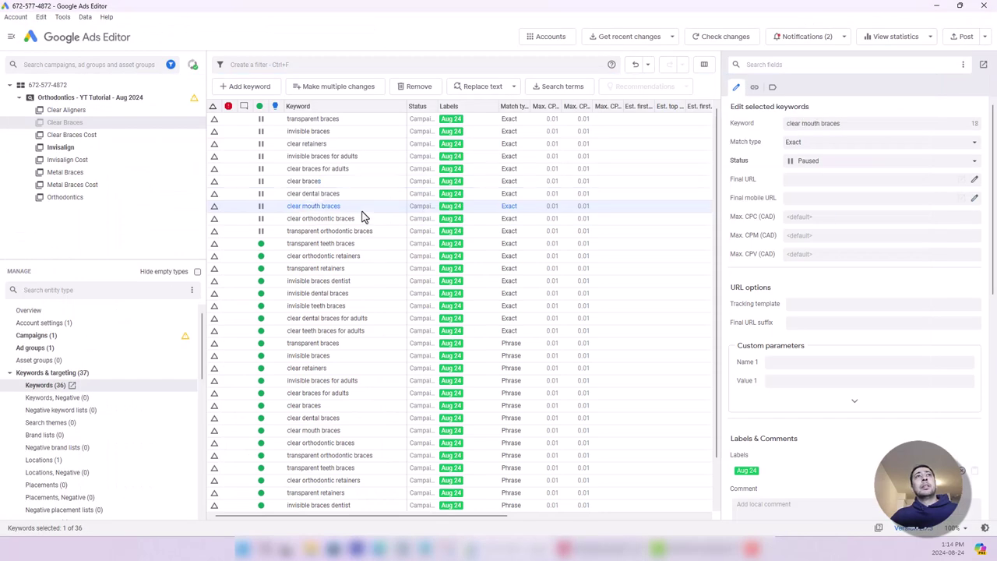
pyautogui.click(323, 155)
pyautogui.click(228, 131)
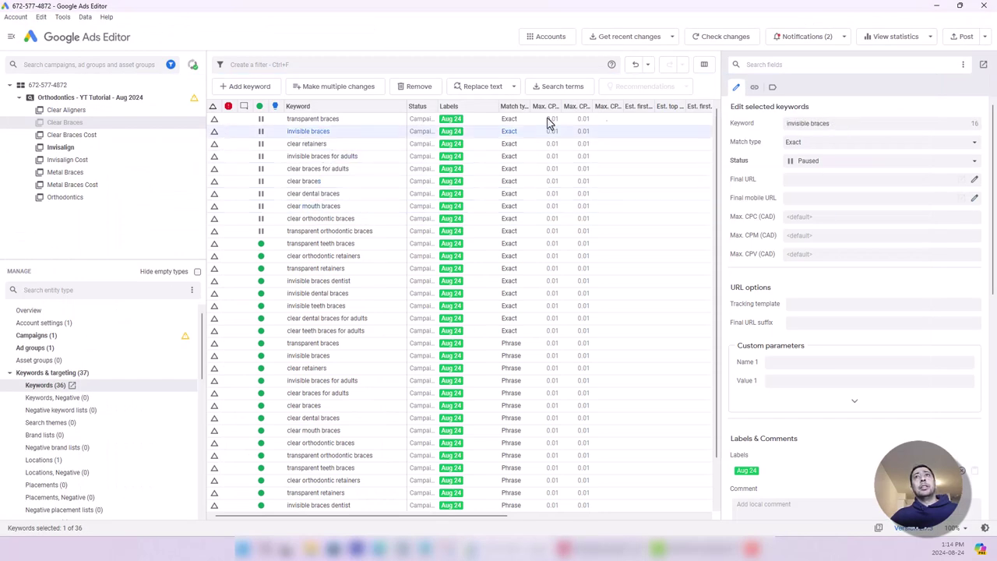
pyautogui.click(461, 121)
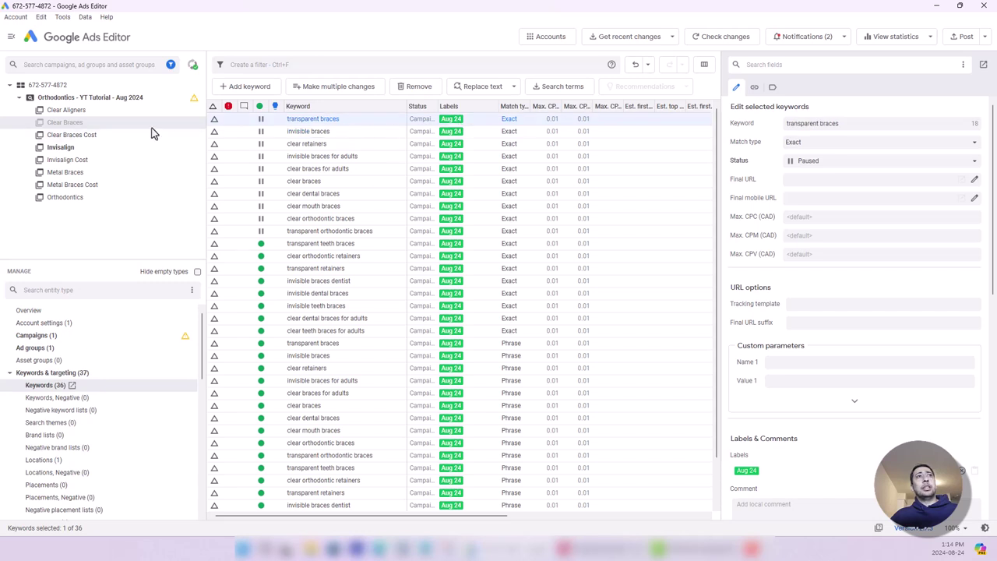
# Step: Review the pending campaign, ad group, keyword and label changes for the selected campaign and post them to Google Ads
pyautogui.click(49, 337)
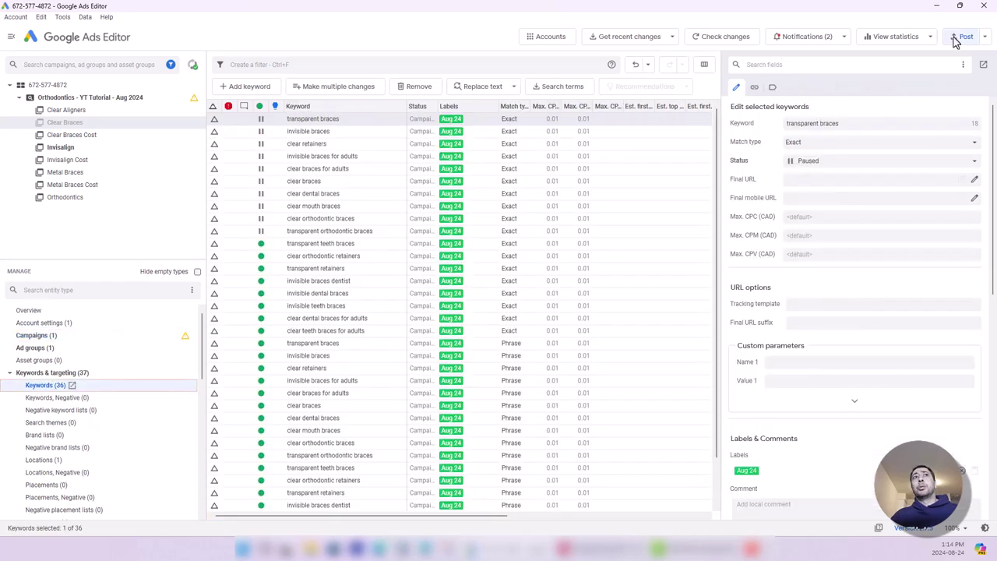
pyautogui.click(955, 38)
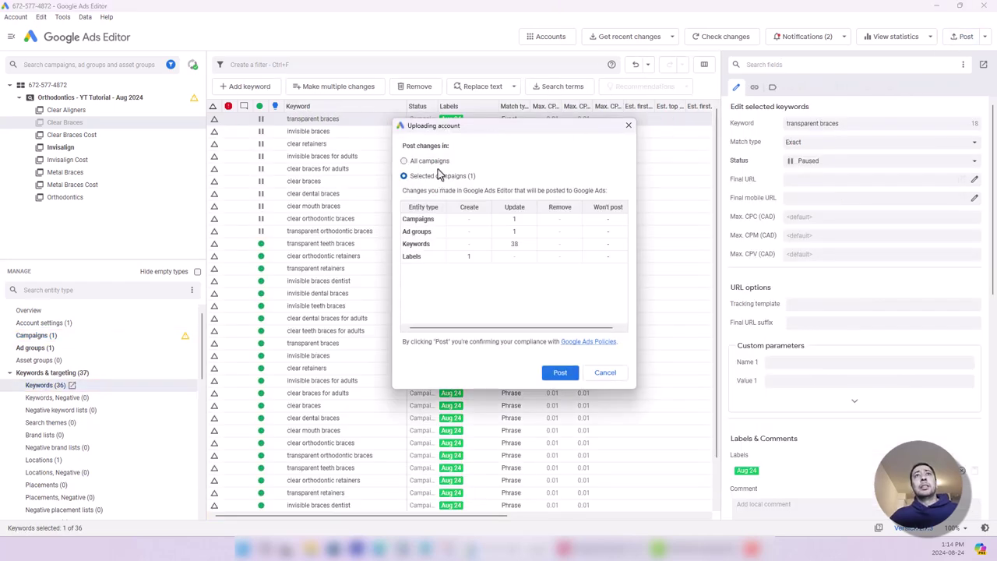
pyautogui.click(514, 225)
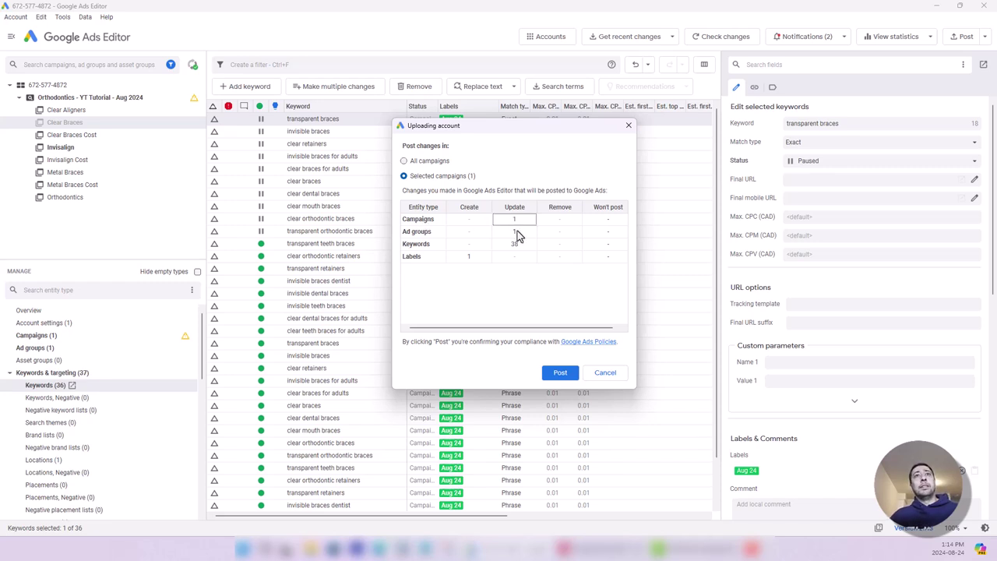
pyautogui.click(515, 232)
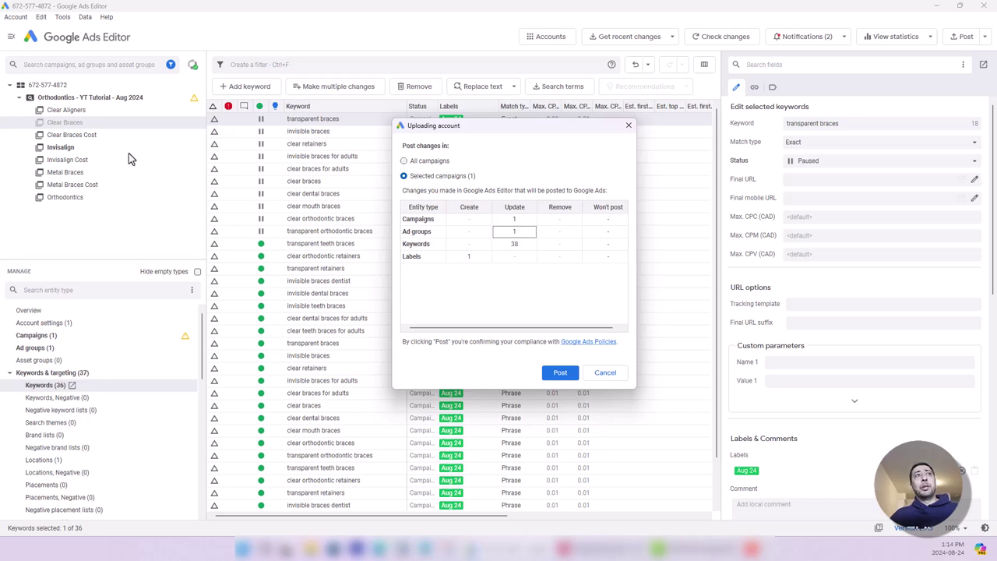
pyautogui.click(513, 247)
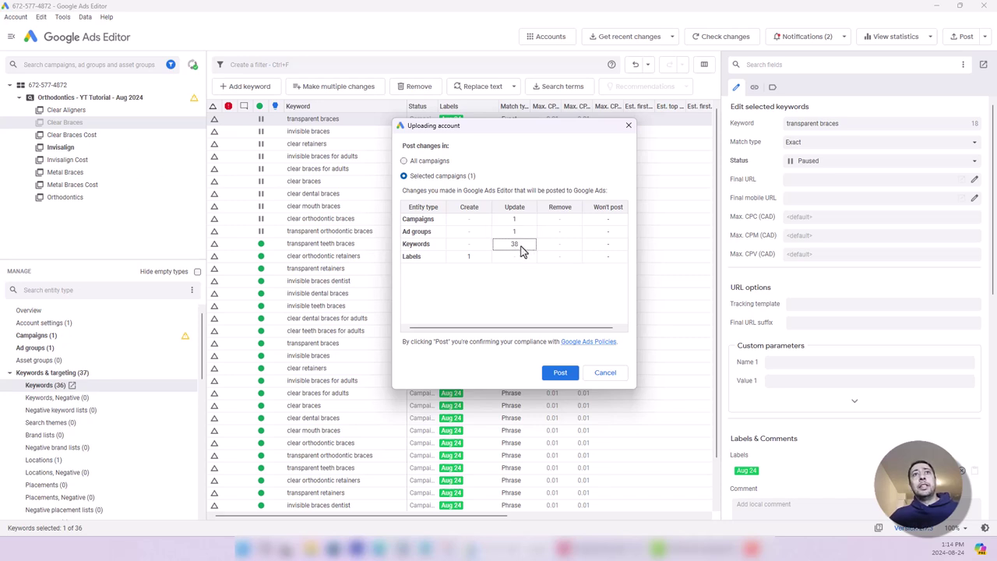
pyautogui.click(466, 263)
pyautogui.click(430, 260)
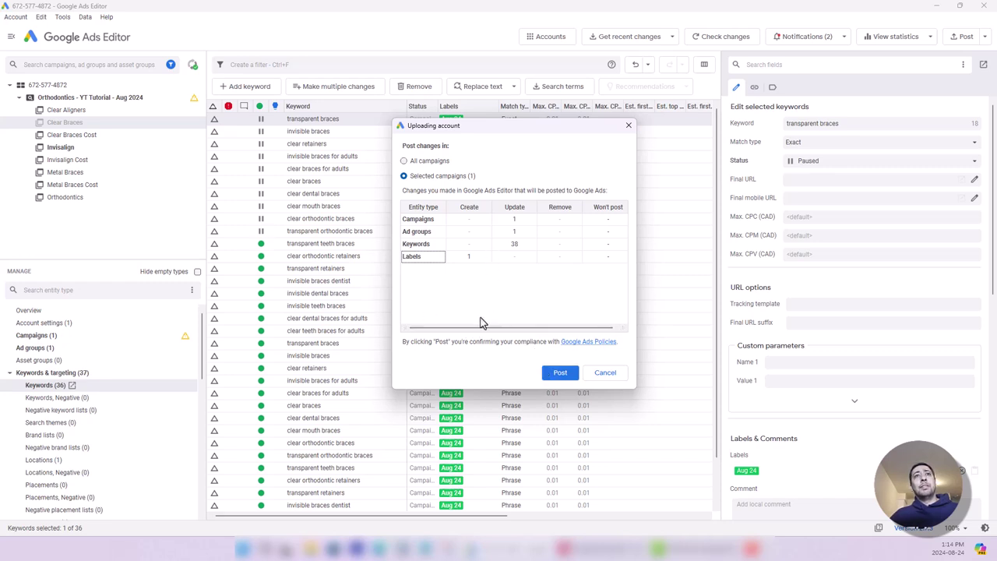
pyautogui.click(425, 225)
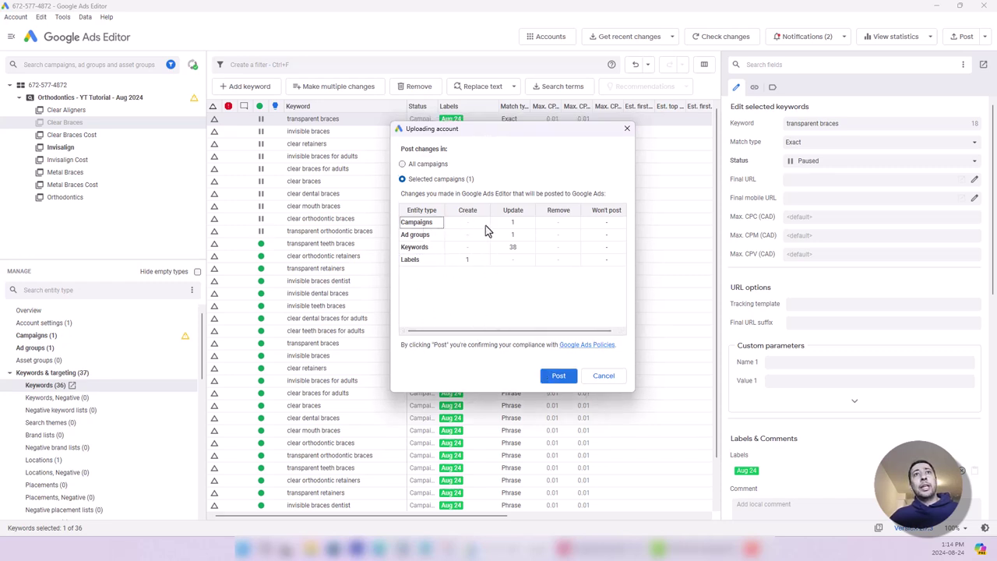
pyautogui.click(511, 235)
pyautogui.click(411, 238)
pyautogui.click(513, 237)
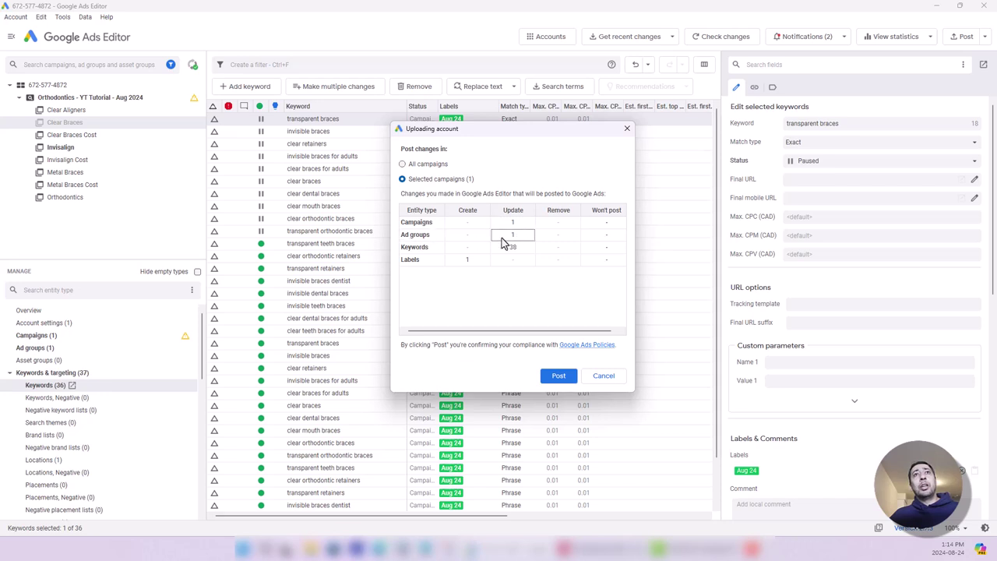
pyautogui.click(434, 243)
pyautogui.click(507, 249)
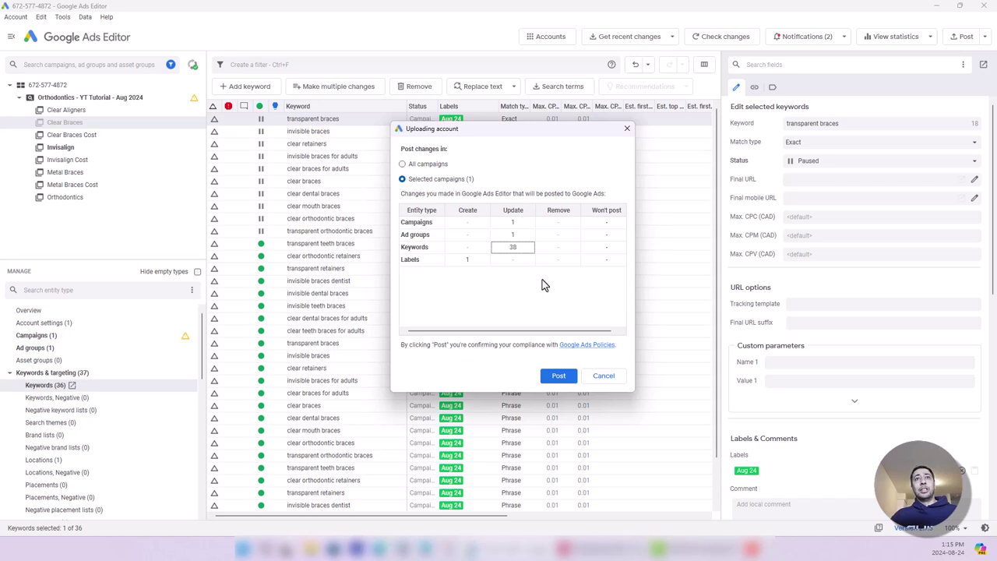
pyautogui.click(558, 376)
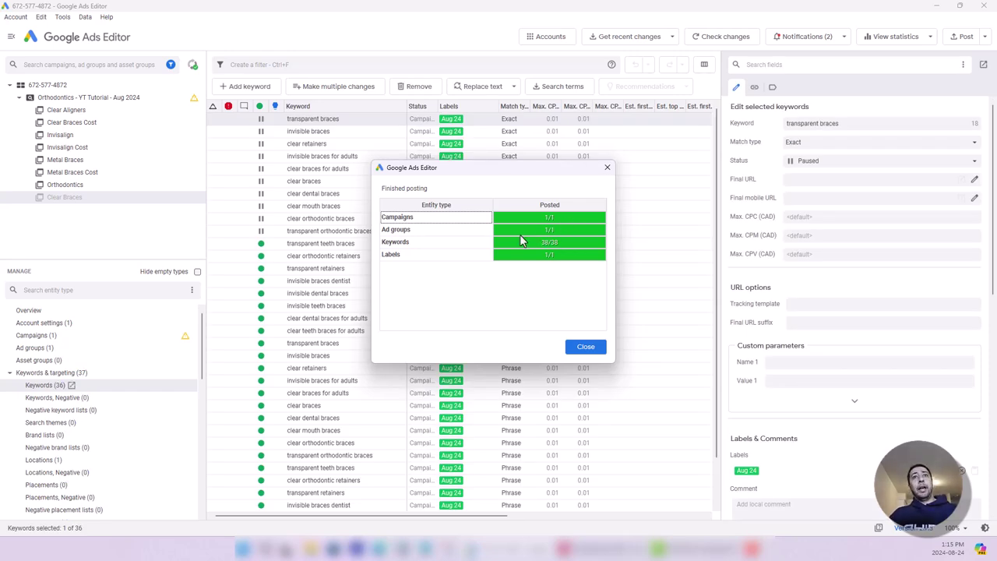
pyautogui.click(585, 349)
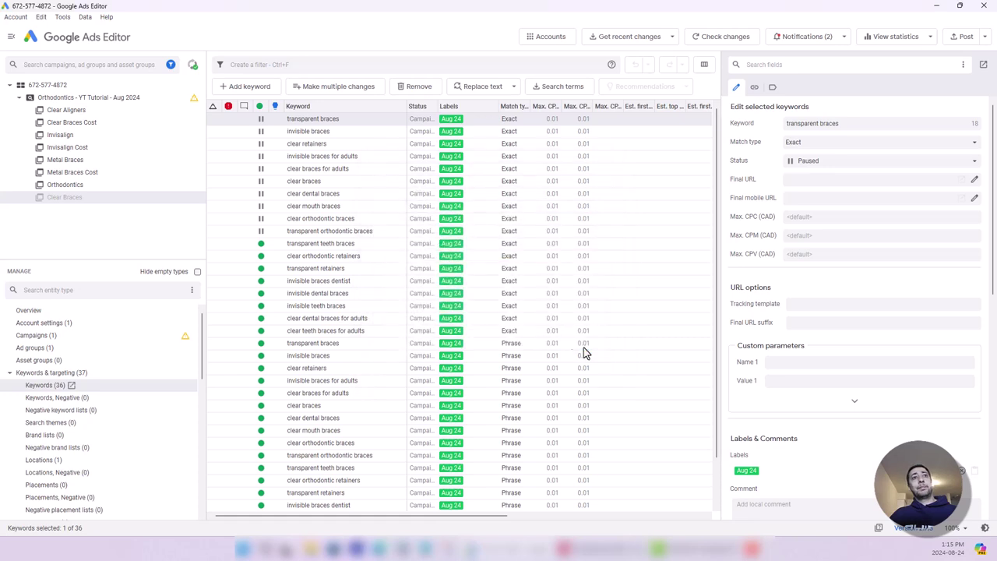
pyautogui.click(481, 296)
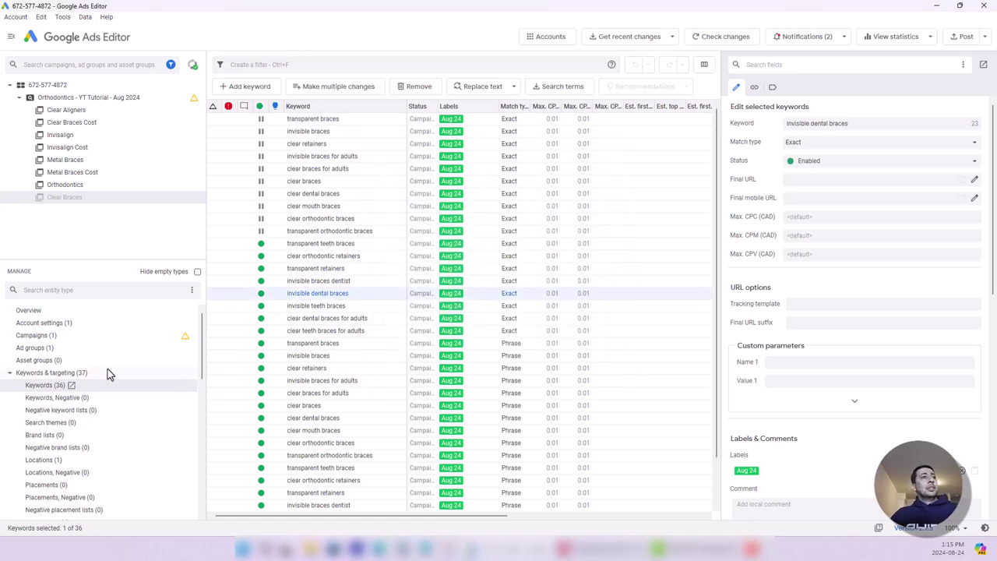
pyautogui.click(413, 346)
pyautogui.click(440, 354)
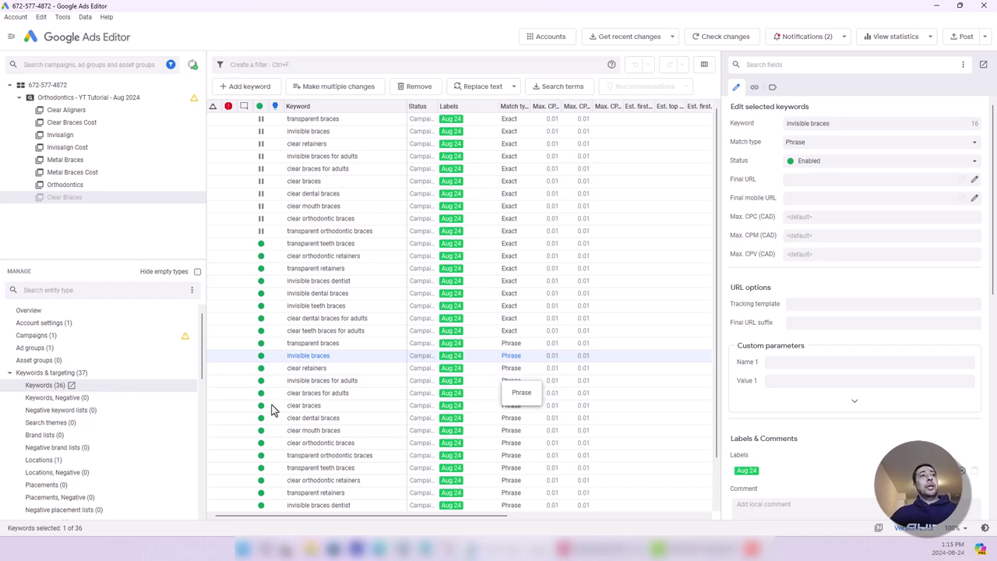
pyautogui.click(328, 294)
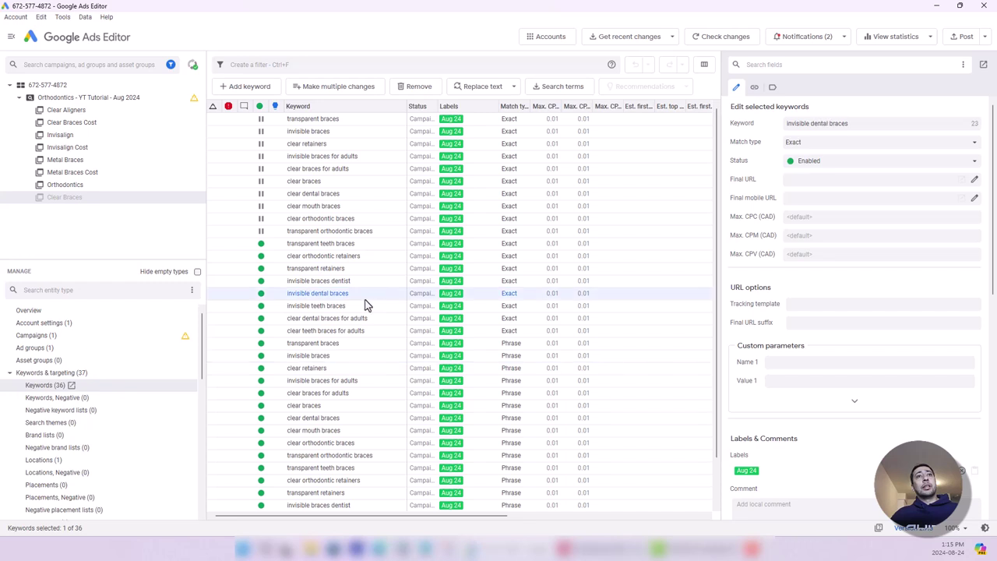
# Step: List the responsive search ads of the whole orthodontics campaign instead of only those in the Clear Braces ad group
pyautogui.click(9, 373)
pyautogui.click(10, 384)
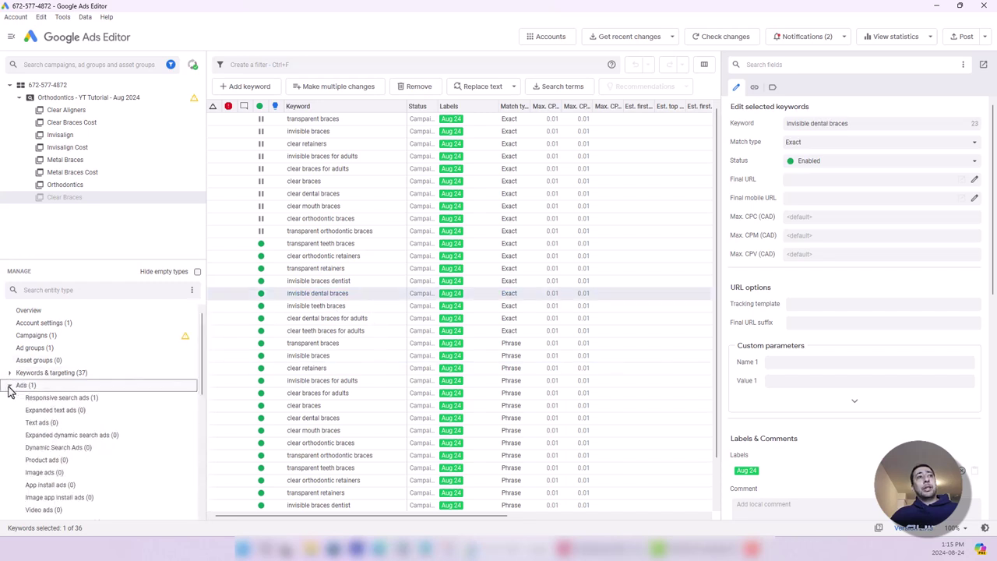
pyautogui.click(52, 398)
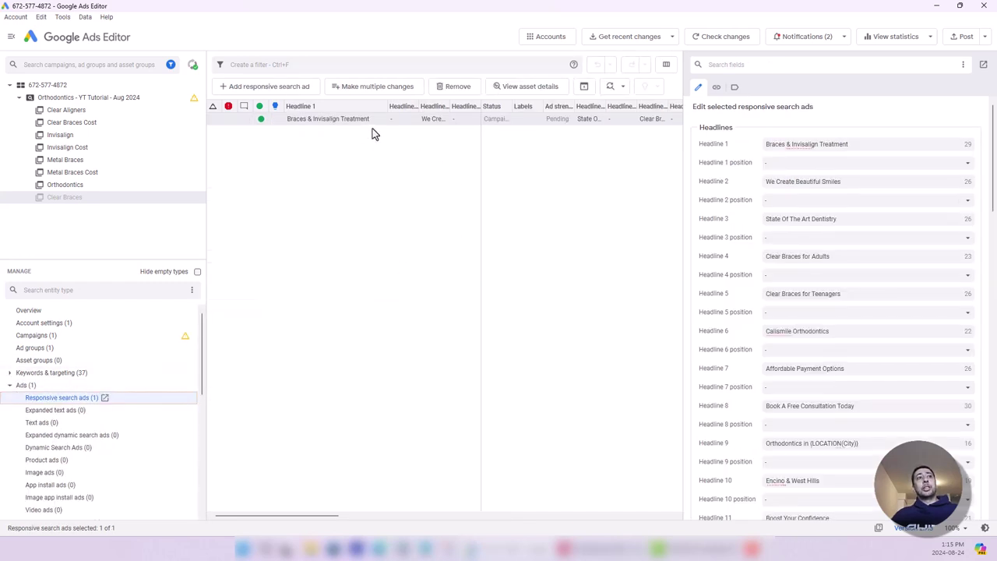
pyautogui.click(348, 119)
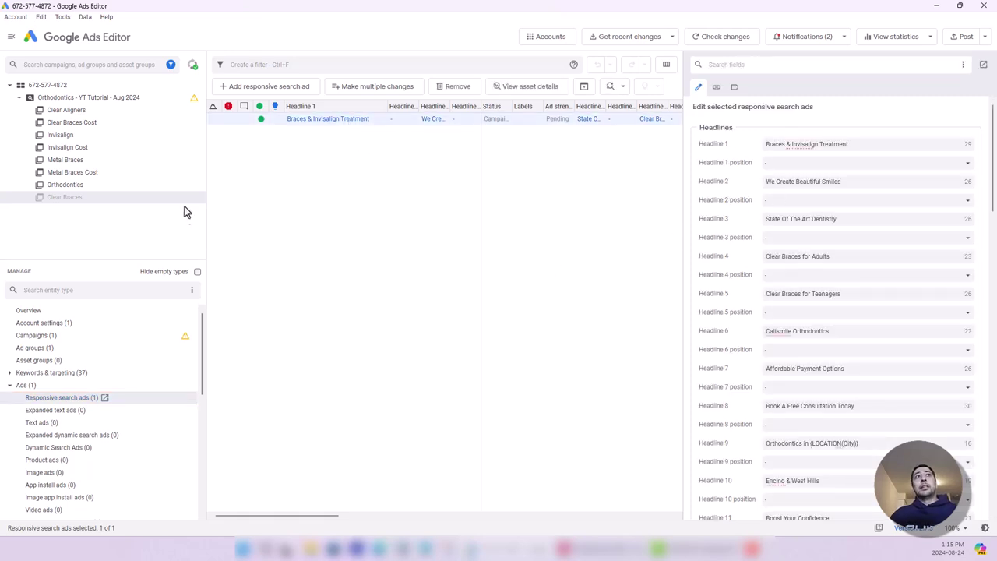
pyautogui.click(85, 99)
# Step: Examine the campaign's responsive search ads one by one, comparing their headlines across ad groups, especially Headline 1
pyautogui.click(374, 133)
pyautogui.click(342, 171)
pyautogui.click(339, 182)
pyautogui.click(336, 204)
pyautogui.click(338, 156)
pyautogui.click(336, 134)
pyautogui.moveTo(847, 146); pyautogui.dragTo(748, 143)
pyautogui.click(818, 144)
pyautogui.moveTo(843, 148); pyautogui.dragTo(763, 145)
pyautogui.click(839, 145)
pyautogui.click(441, 173)
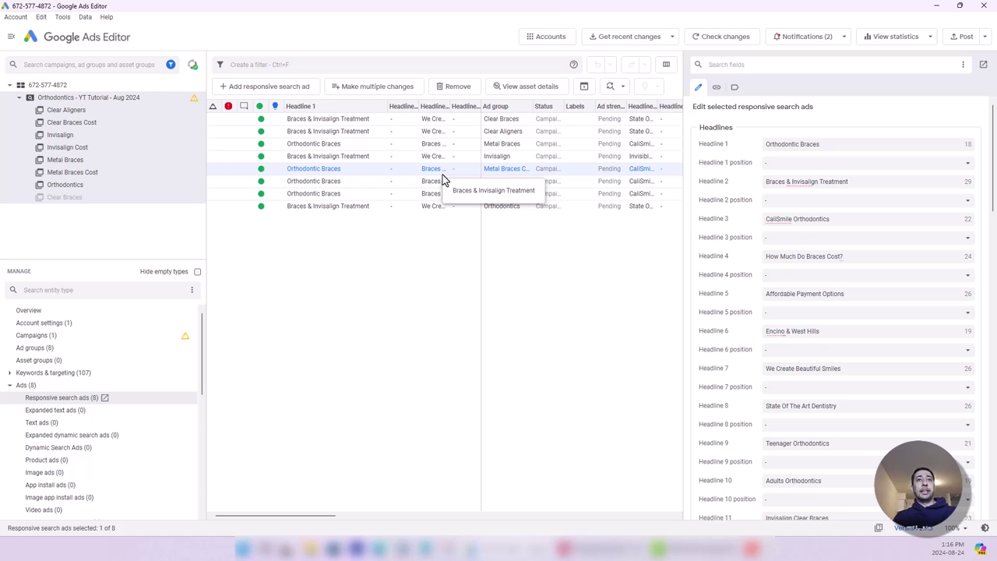
pyautogui.press('Up')
pyautogui.press('Up')
pyautogui.press('Up')
pyautogui.press('Up')
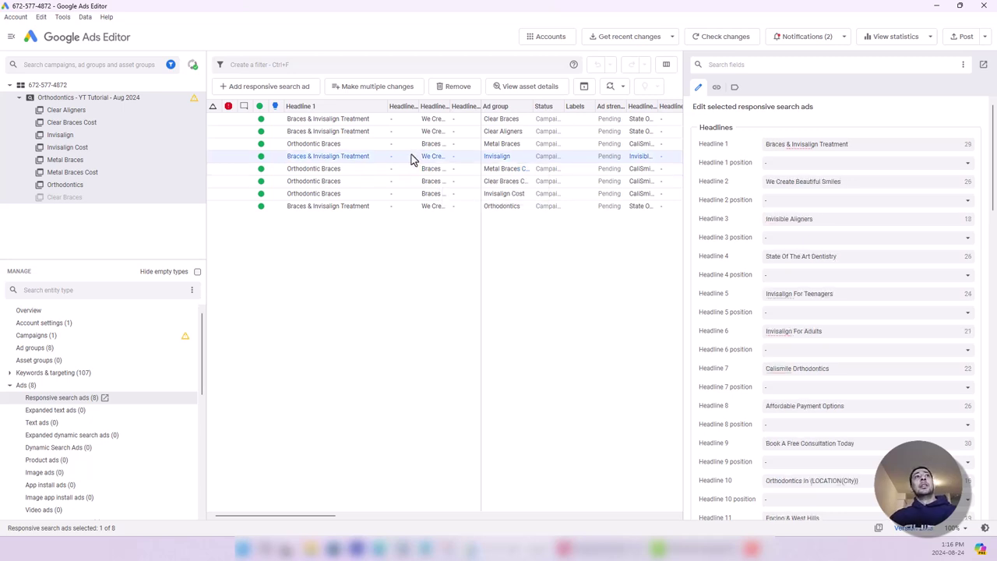